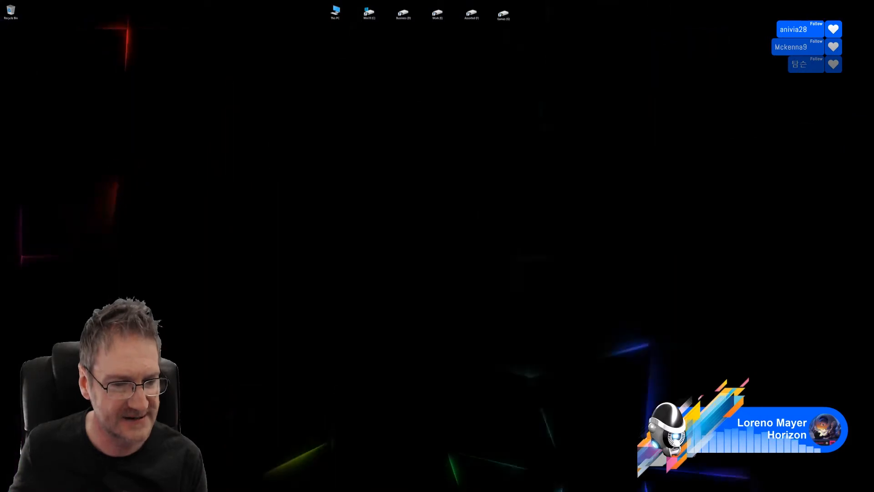
Switch to 3ds Max and look over the cabinet model with its open drawers
{"action": "key", "text": "alt+Tab"}
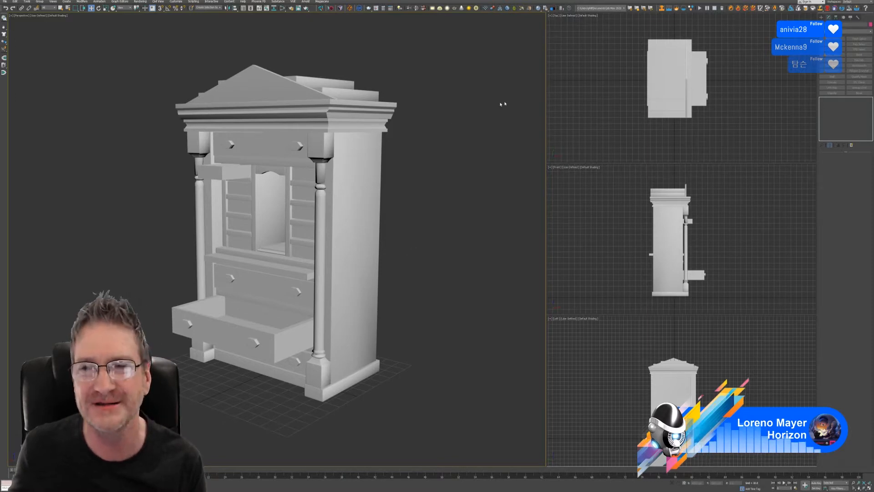
{"action": "left_click", "coordinate": [293, 264]}
{"action": "left_click", "coordinate": [713, 53]}
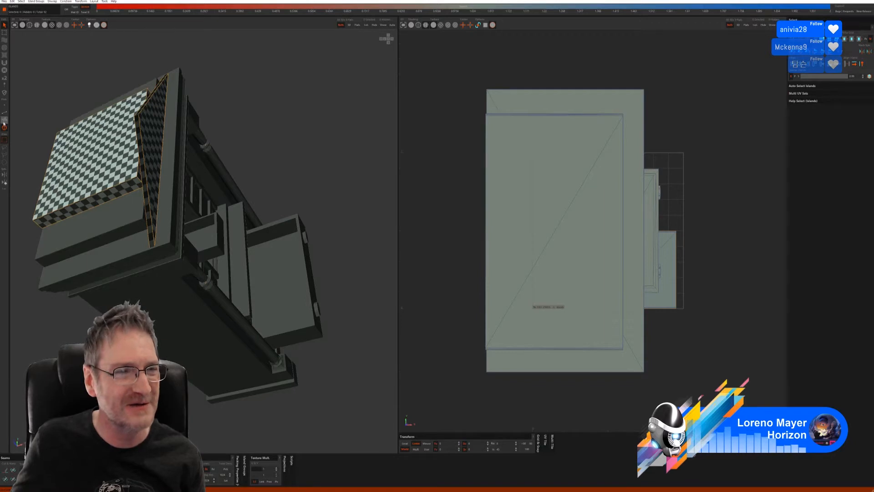
Isolate the second slab of the cabinet's stepped top, unwrap and pack it using automatic seams, and show the whole model again
{"action": "left_click", "coordinate": [104, 221]}
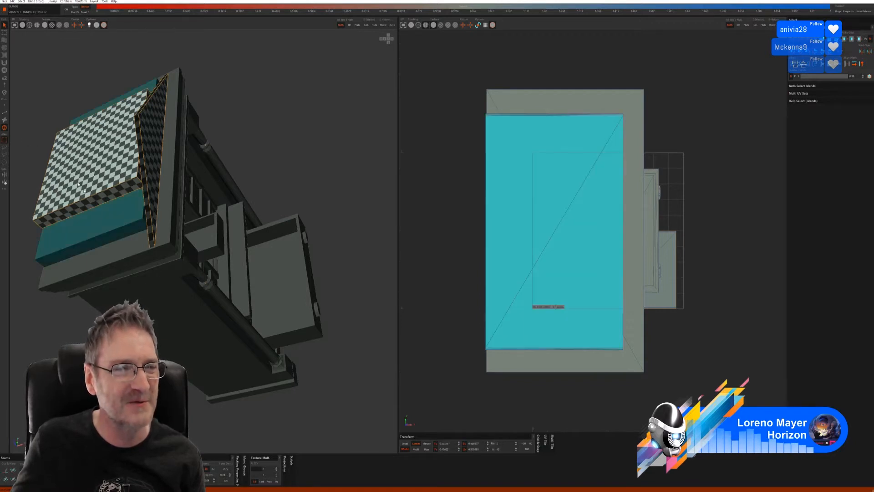
{"action": "left_click", "coordinate": [367, 25]}
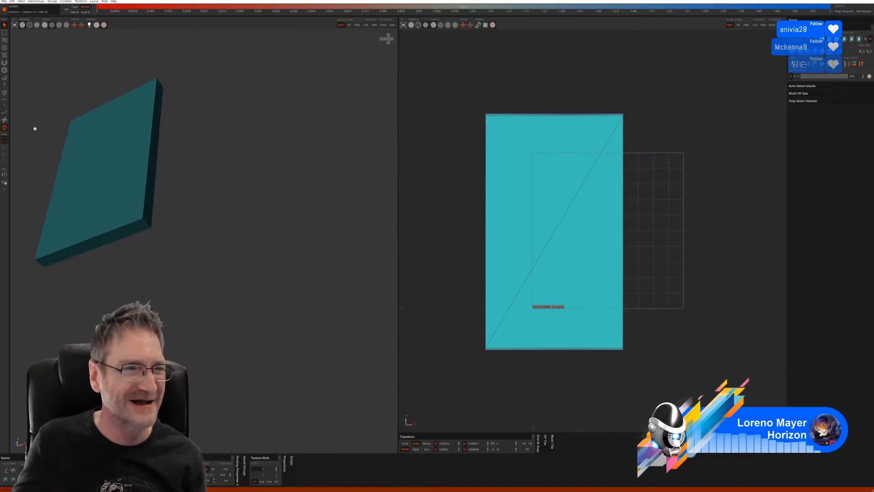
{"action": "left_click", "coordinate": [5, 113]}
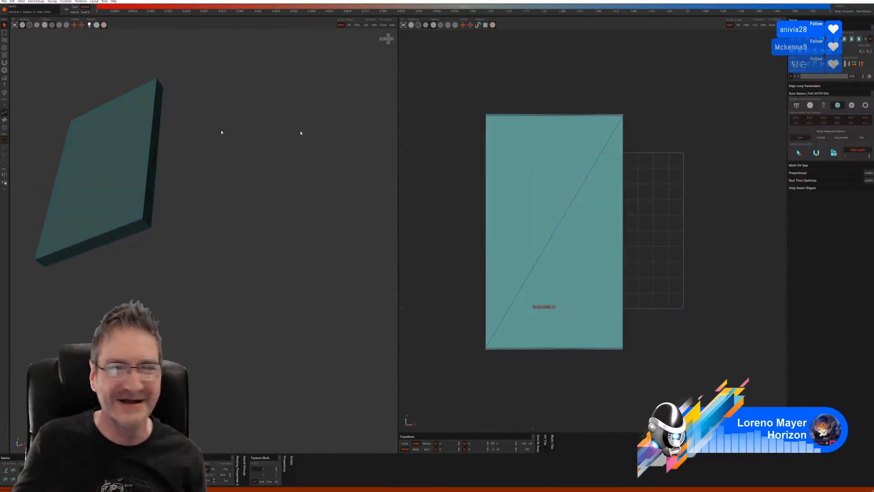
{"action": "left_click", "coordinate": [799, 153]}
{"action": "left_click", "coordinate": [817, 154]}
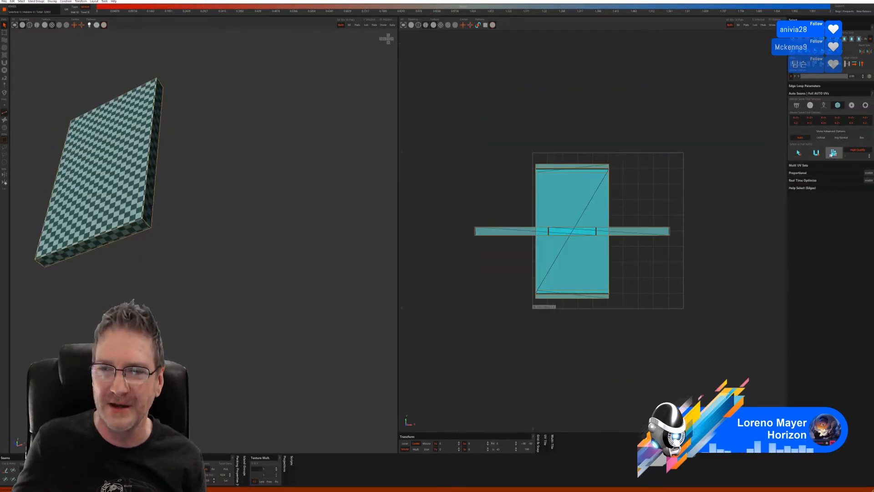
{"action": "left_click", "coordinate": [384, 25]}
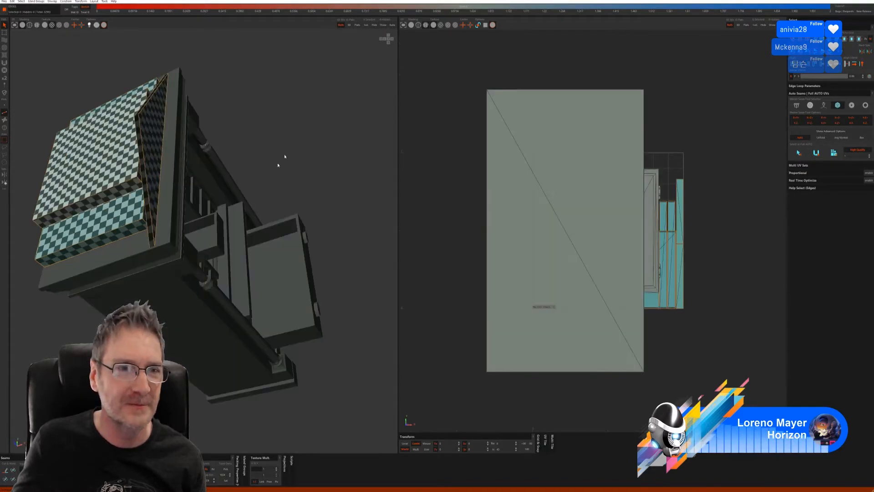
Isolate the wide cornice slab beneath the stepped top, unwrap and pack it using automatic seams, and show all parts again
{"action": "left_click", "coordinate": [4, 128]}
{"action": "left_click", "coordinate": [171, 204]}
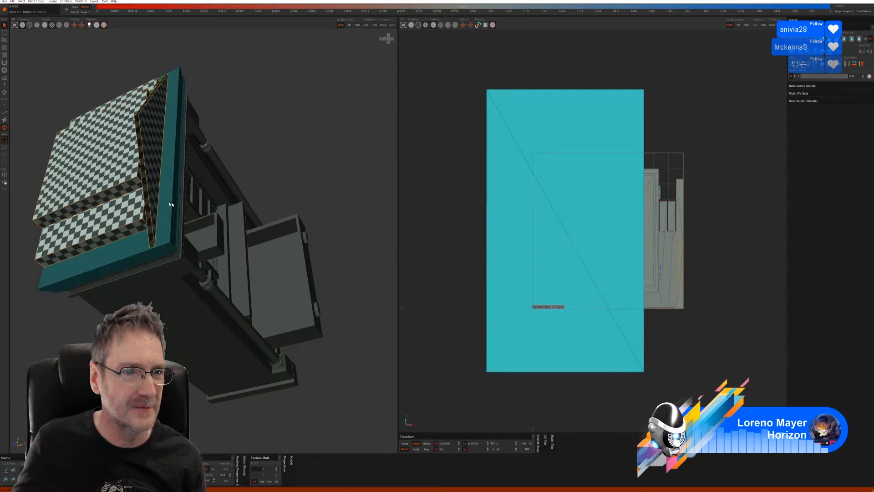
{"action": "left_click", "coordinate": [366, 25]}
{"action": "left_click", "coordinate": [4, 113]}
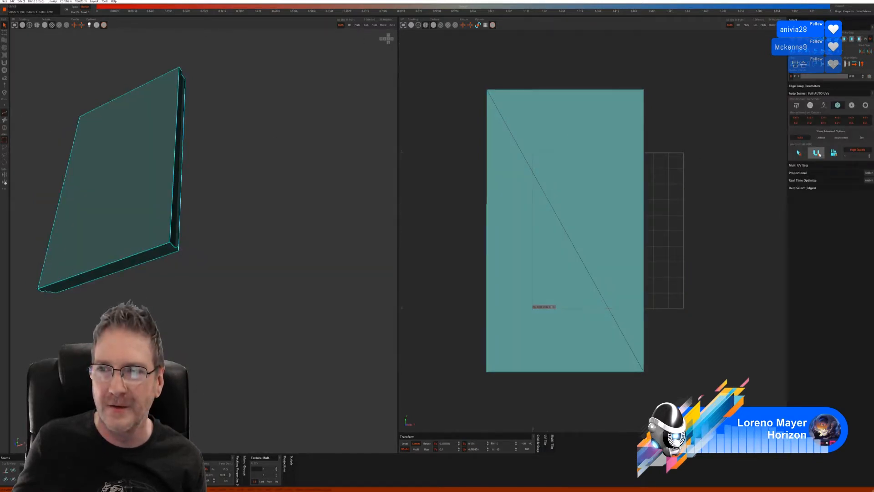
{"action": "left_click", "coordinate": [818, 153]}
{"action": "mouse_move", "coordinate": [244, 218]}
{"action": "middle_mouse_down"}
{"action": "mouse_move", "coordinate": [220, 163]}
{"action": "mouse_move", "coordinate": [283, 190]}
{"action": "mouse_move", "coordinate": [240, 207]}
{"action": "middle_mouse_up"}
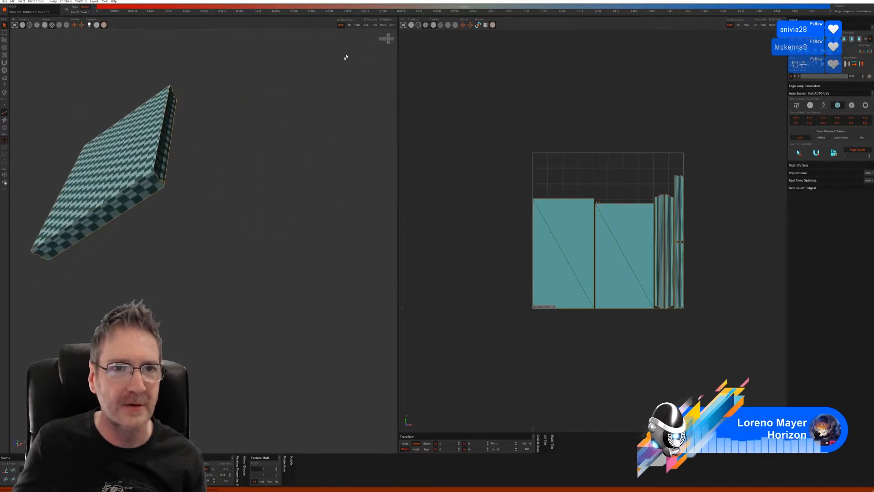
{"action": "left_click", "coordinate": [383, 25]}
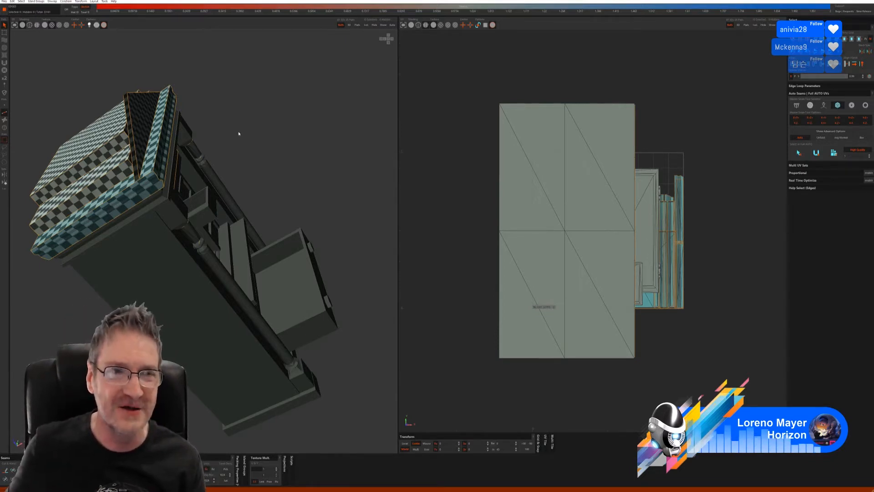
Isolate the lower cornice moulding directly above the cabinet body, unwrap and pack it using automatic seams, and restore the full model display
{"action": "mouse_move", "coordinate": [238, 134]}
{"action": "middle_mouse_down"}
{"action": "mouse_move", "coordinate": [253, 114]}
{"action": "mouse_move", "coordinate": [234, 129]}
{"action": "mouse_move", "coordinate": [237, 121]}
{"action": "middle_mouse_up"}
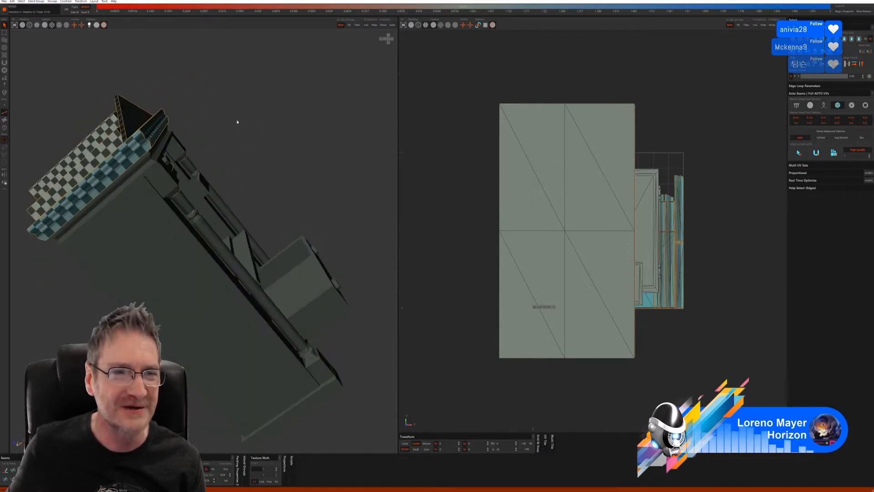
{"action": "left_click", "coordinate": [5, 128]}
{"action": "left_click", "coordinate": [138, 170]}
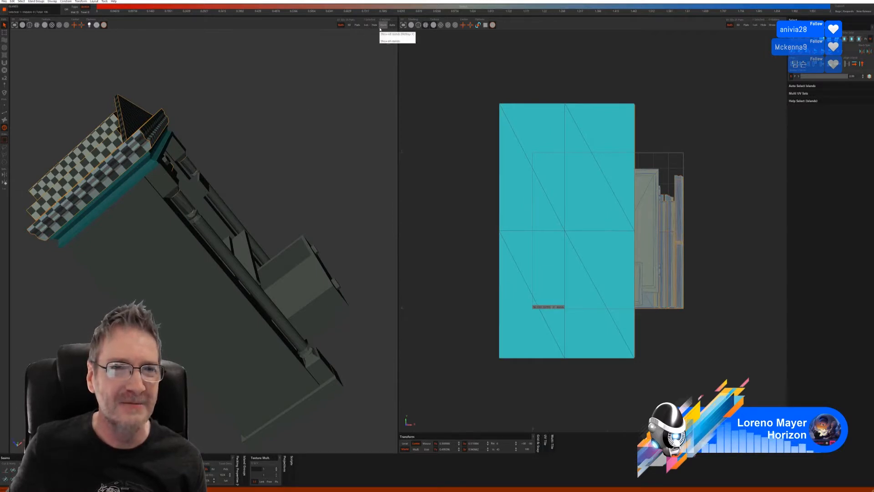
{"action": "left_click", "coordinate": [380, 29]}
{"action": "left_click_drag", "start_coordinate": [202, 180], "coordinate": [206, 184], "text": "alt"}
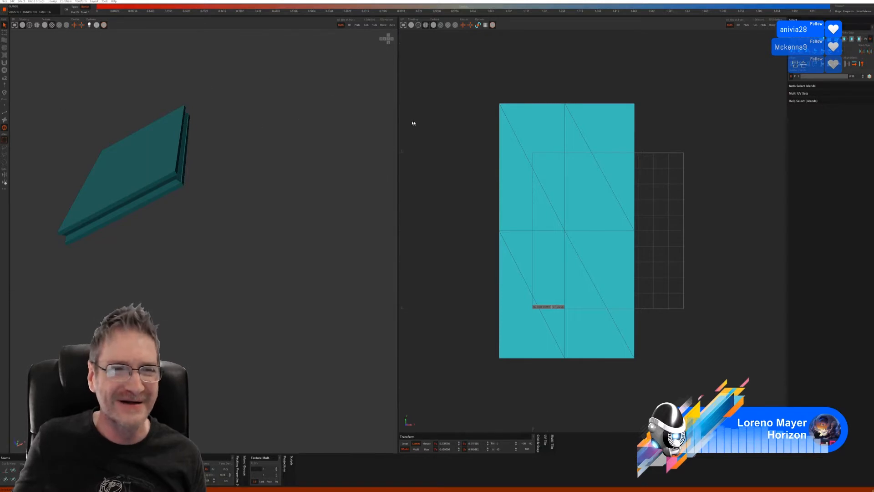
{"action": "left_click", "coordinate": [4, 112]}
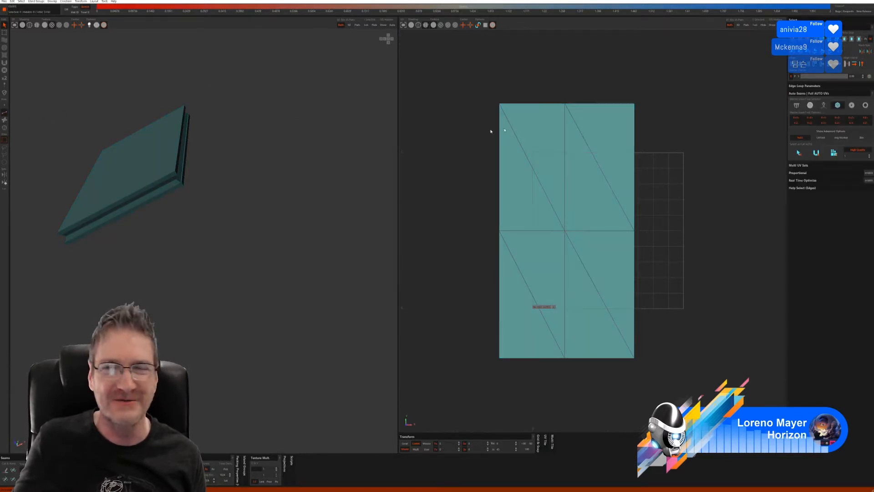
{"action": "left_click", "coordinate": [799, 153]}
{"action": "left_click", "coordinate": [815, 153]}
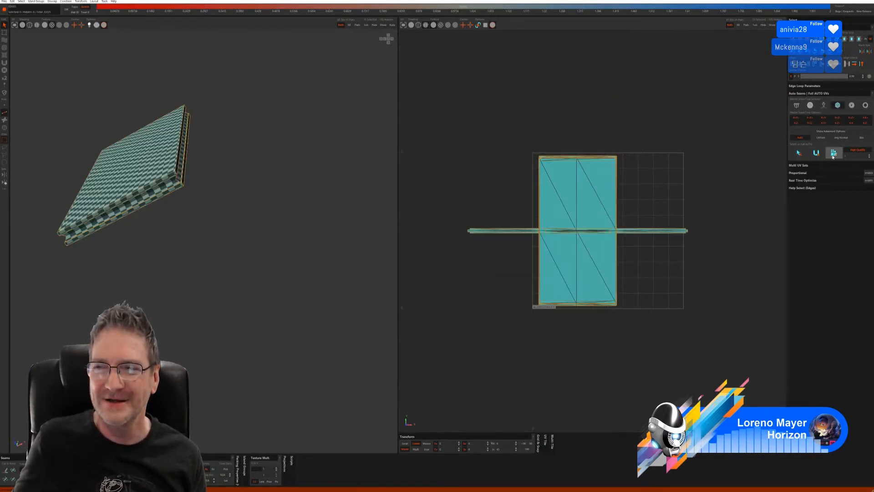
{"action": "left_click", "coordinate": [833, 153]}
{"action": "mouse_move", "coordinate": [273, 210]}
{"action": "middle_mouse_down"}
{"action": "mouse_move", "coordinate": [246, 211]}
{"action": "mouse_move", "coordinate": [278, 208]}
{"action": "middle_mouse_up"}
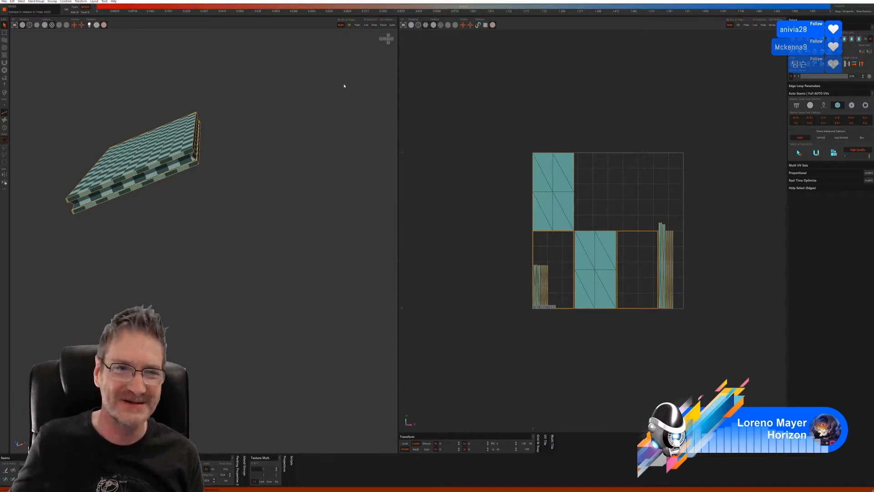
{"action": "left_click", "coordinate": [386, 26]}
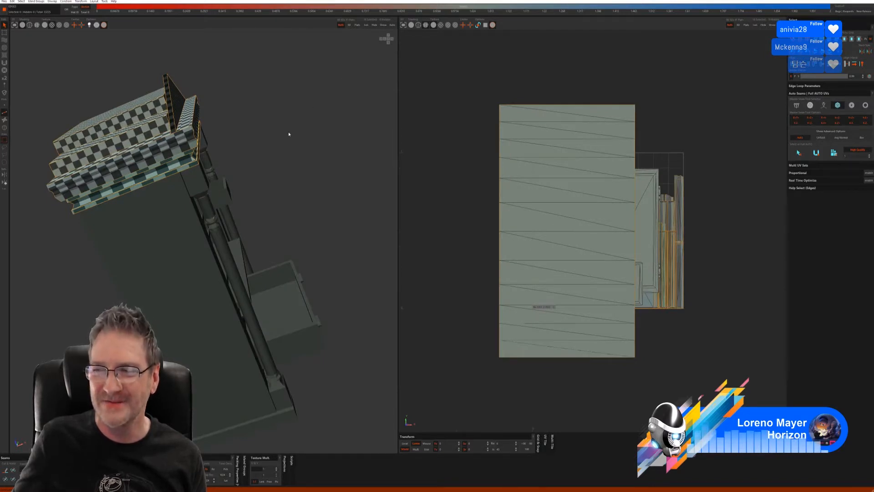
Isolate the cabinet's main body shell, unwrap and pack it using automatic seams, and bring the remaining parts back into view
{"action": "mouse_move", "coordinate": [271, 179]}
{"action": "middle_mouse_down"}
{"action": "mouse_move", "coordinate": [248, 185]}
{"action": "mouse_move", "coordinate": [265, 176]}
{"action": "middle_mouse_up"}
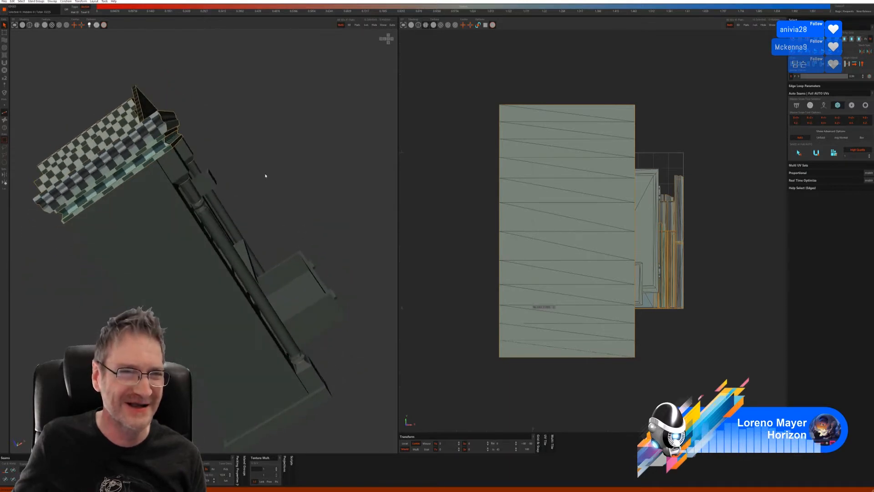
{"action": "left_click", "coordinate": [5, 127]}
{"action": "left_click", "coordinate": [176, 250]}
{"action": "middle_click_drag", "start_coordinate": [264, 196], "coordinate": [357, 77]}
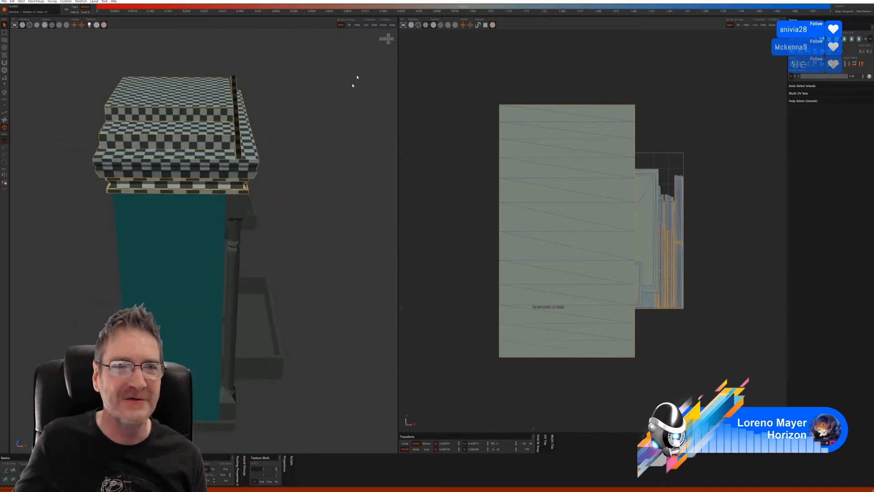
{"action": "left_click", "coordinate": [366, 25]}
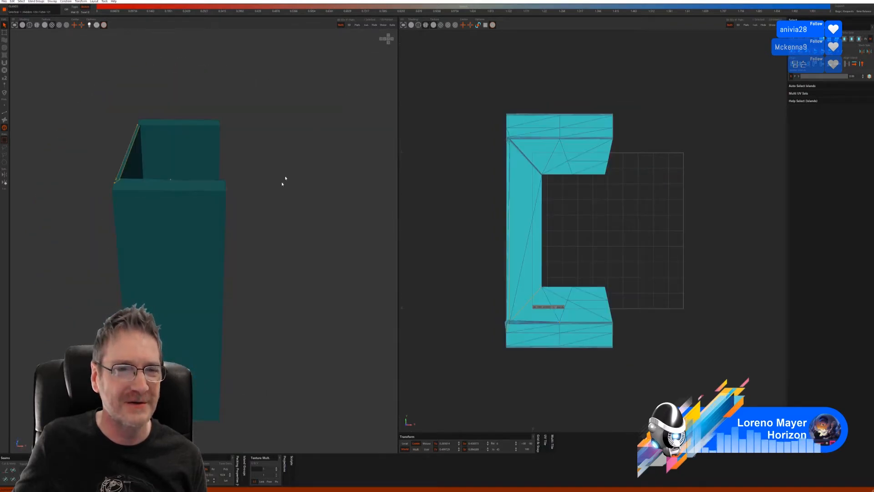
{"action": "middle_click_drag", "start_coordinate": [282, 182], "coordinate": [254, 197]}
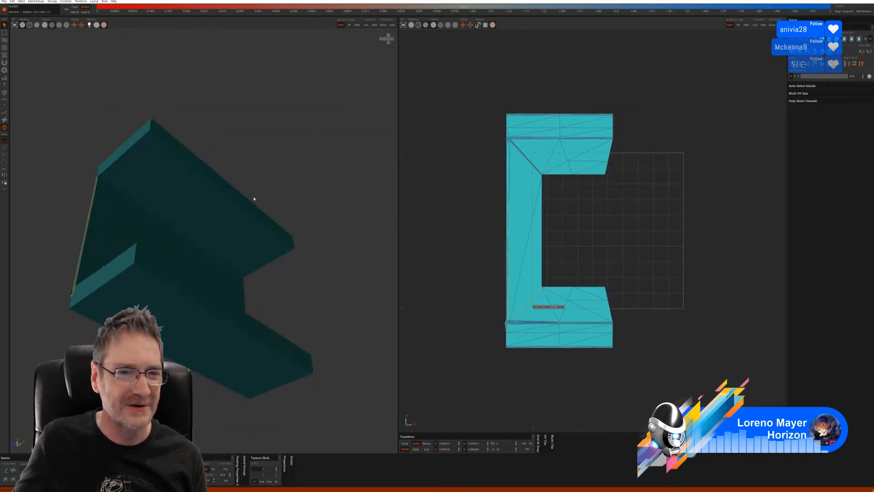
{"action": "left_click", "coordinate": [4, 113]}
{"action": "left_click", "coordinate": [798, 154]}
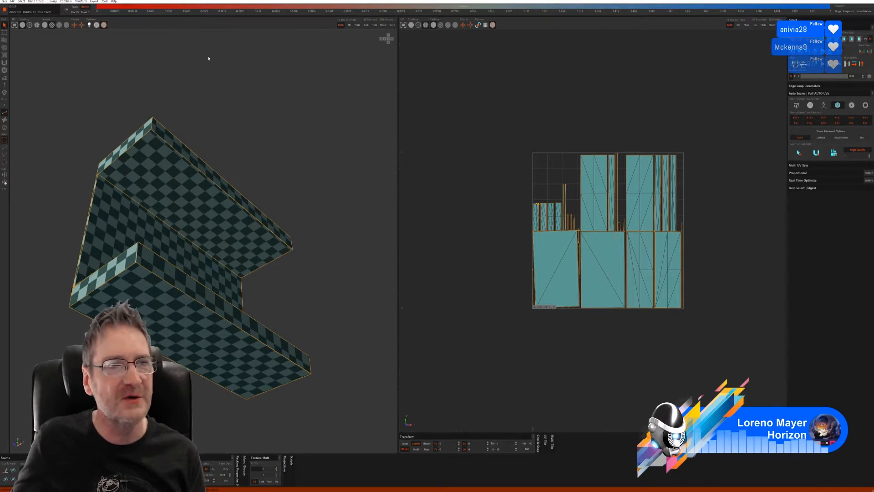
{"action": "middle_click_drag", "start_coordinate": [244, 113], "coordinate": [261, 102]}
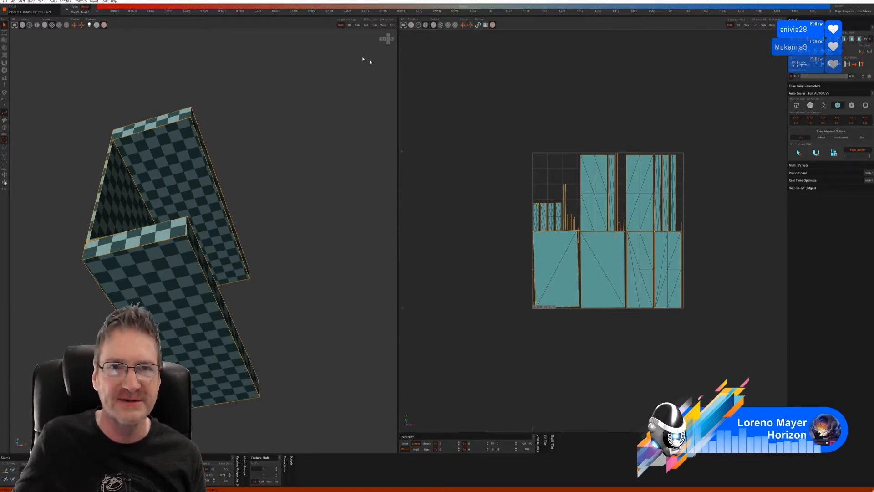
{"action": "left_click", "coordinate": [366, 25]}
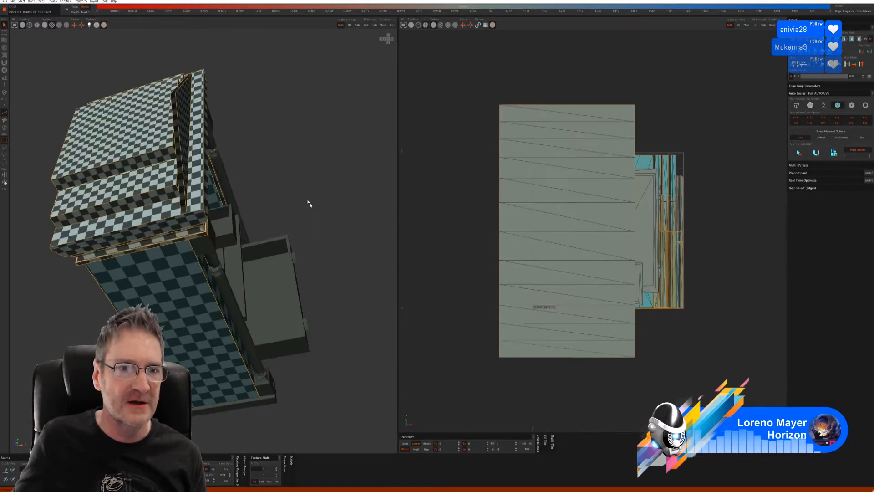
Isolate the base rail under one side of the cabinet, unwrap and pack it using automatic seams, and show the complete cabinet again
{"action": "middle_click_drag", "start_coordinate": [308, 203], "coordinate": [302, 186]}
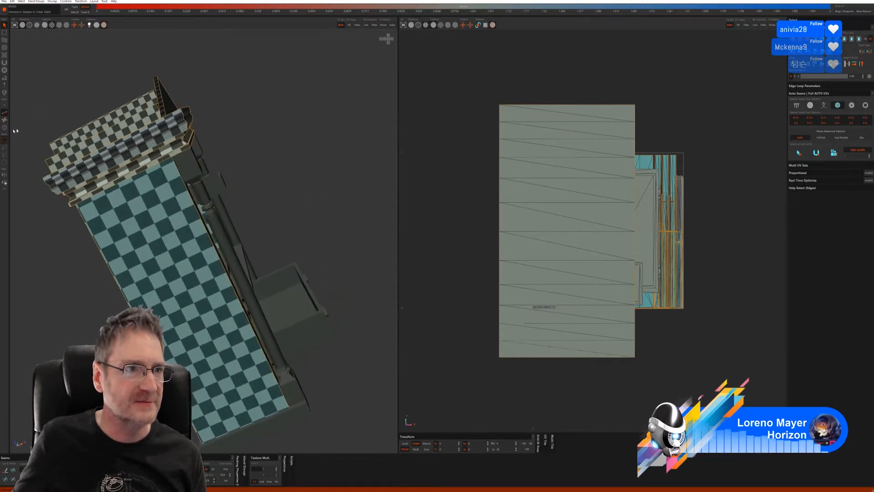
{"action": "left_click", "coordinate": [5, 128]}
{"action": "left_click", "coordinate": [277, 425]}
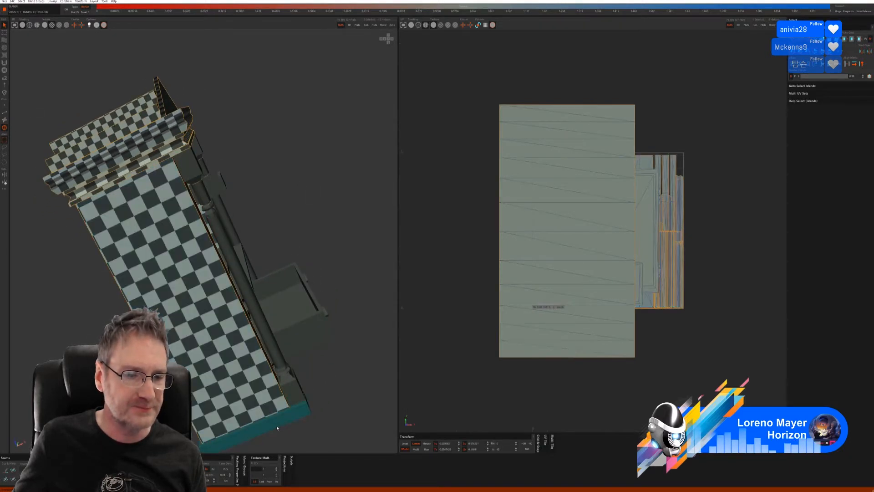
{"action": "left_click", "coordinate": [372, 26]}
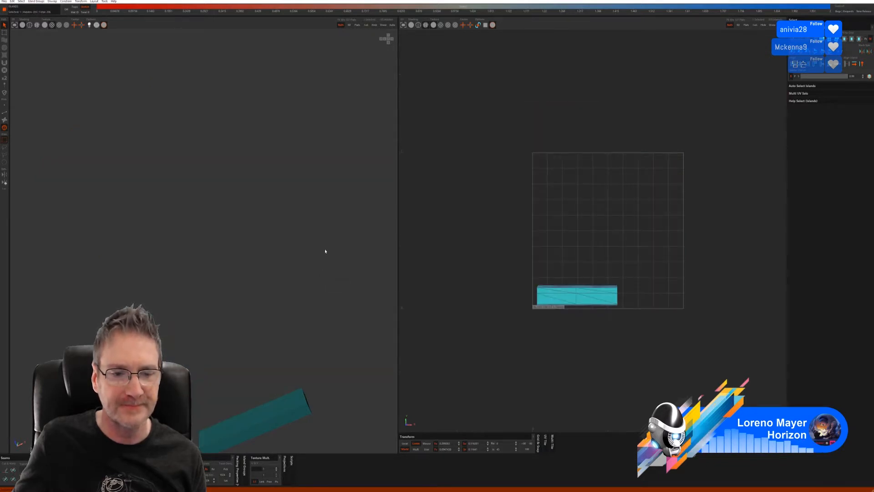
{"action": "left_click", "coordinate": [7, 112]}
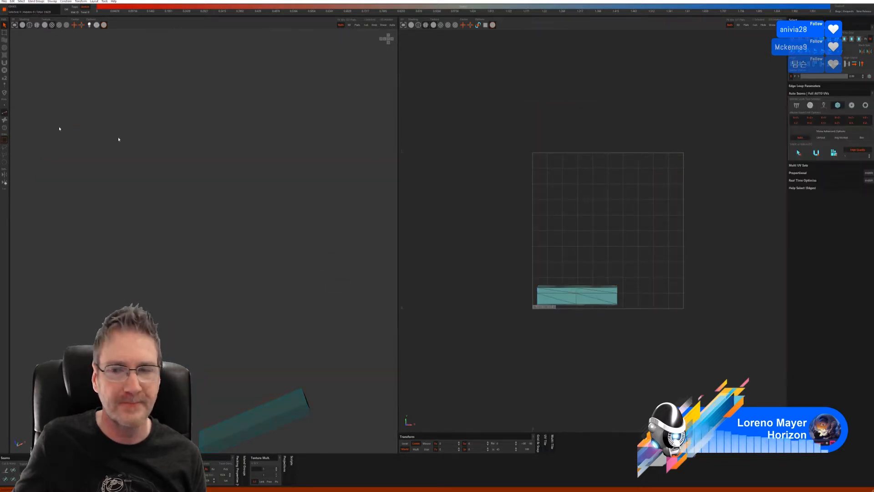
{"action": "left_click", "coordinate": [800, 154]}
{"action": "left_click", "coordinate": [815, 155]}
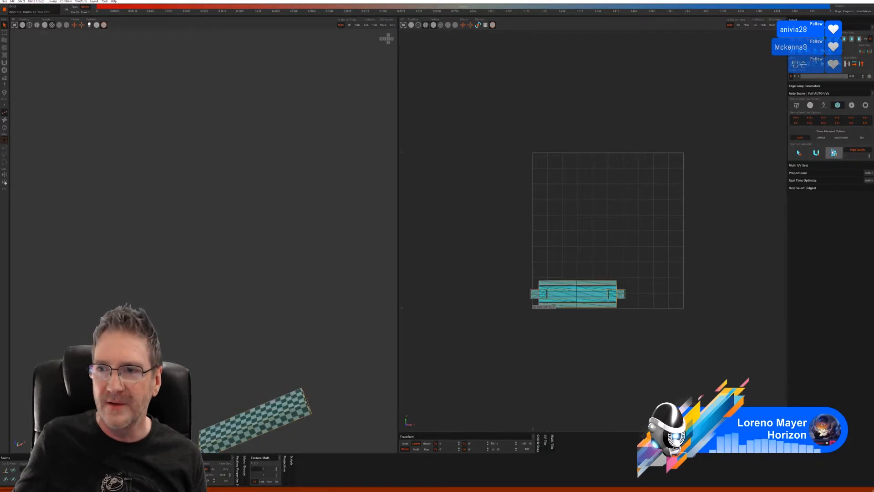
{"action": "left_click", "coordinate": [829, 157]}
{"action": "middle_click_drag", "start_coordinate": [283, 305], "coordinate": [265, 312]}
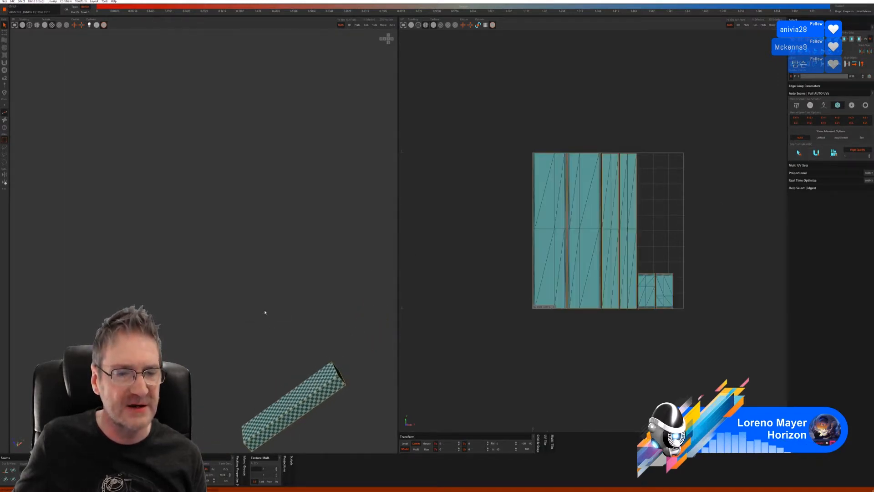
{"action": "left_click", "coordinate": [384, 25]}
Isolate the base rail on the cabinet's opposite side, unwrap and pack it using automatic seams, and show all parts again
{"action": "middle_click_drag", "start_coordinate": [288, 269], "coordinate": [267, 298]}
{"action": "left_click", "coordinate": [4, 128]}
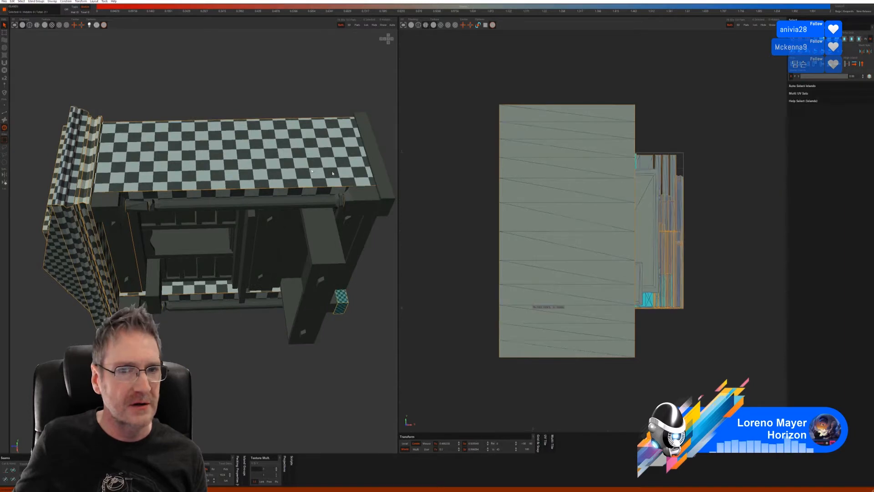
{"action": "left_click", "coordinate": [382, 167]}
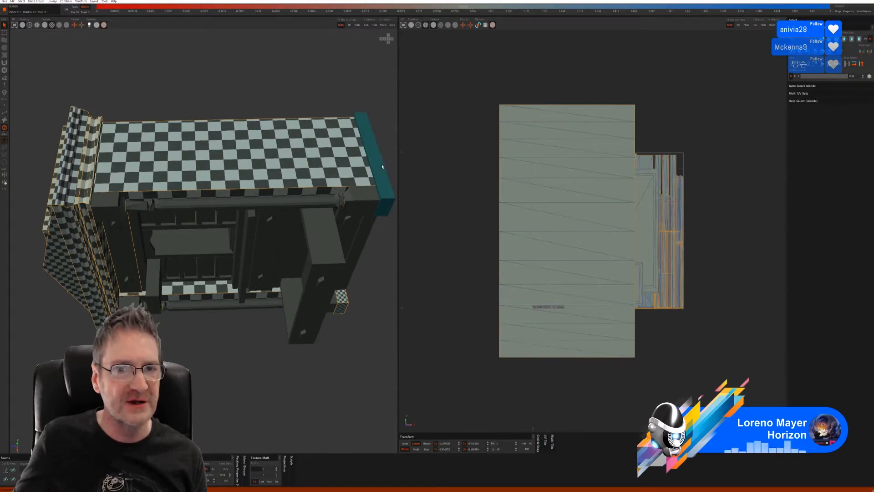
{"action": "left_click", "coordinate": [366, 26]}
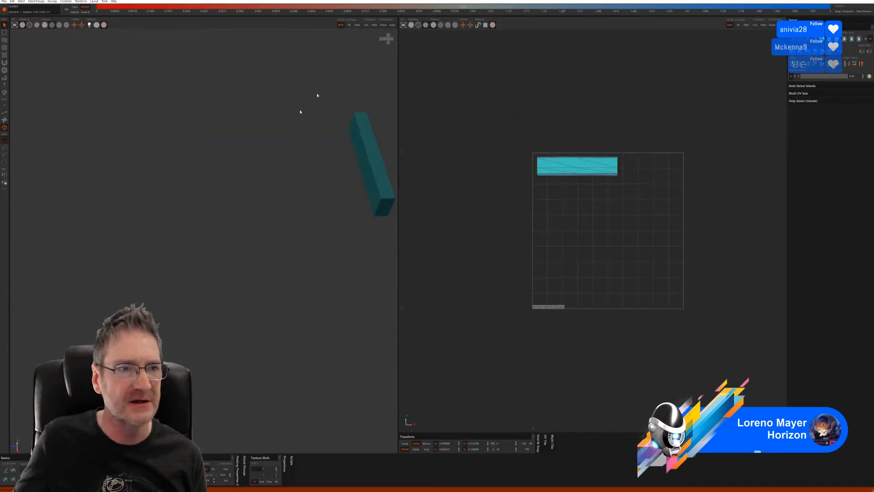
{"action": "left_click", "coordinate": [4, 112]}
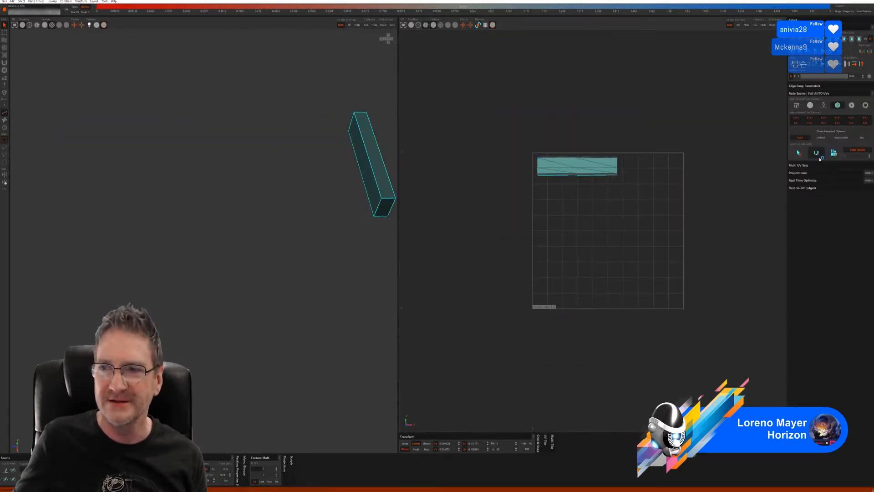
{"action": "left_click", "coordinate": [834, 153]}
{"action": "left_click_drag", "start_coordinate": [332, 237], "coordinate": [338, 204], "text": "alt"}
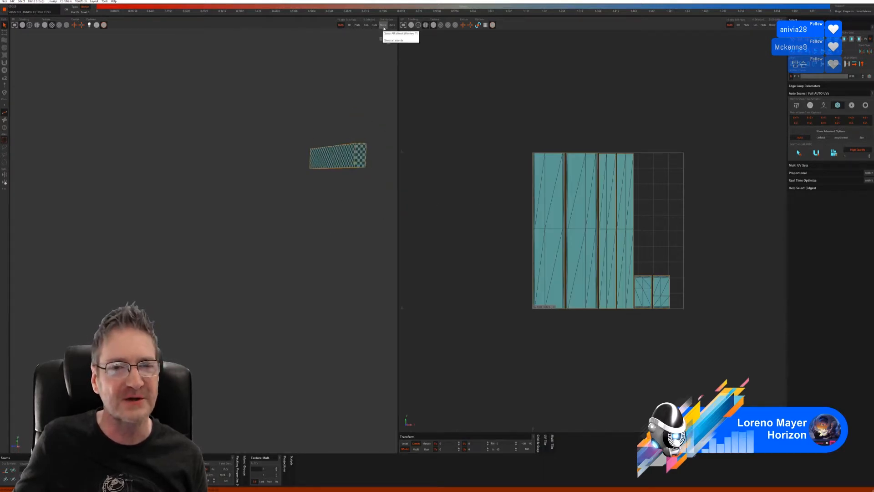
{"action": "left_click", "coordinate": [383, 26]}
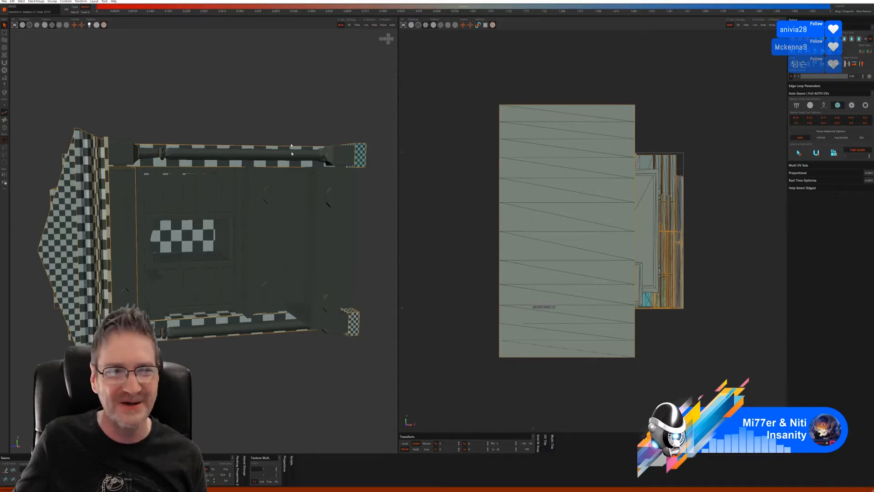
Isolate the front plinth board between the two side base rails, unwrap and pack it using automatic seams, and restore the full model display
{"action": "middle_click_drag", "start_coordinate": [346, 233], "coordinate": [257, 122]}
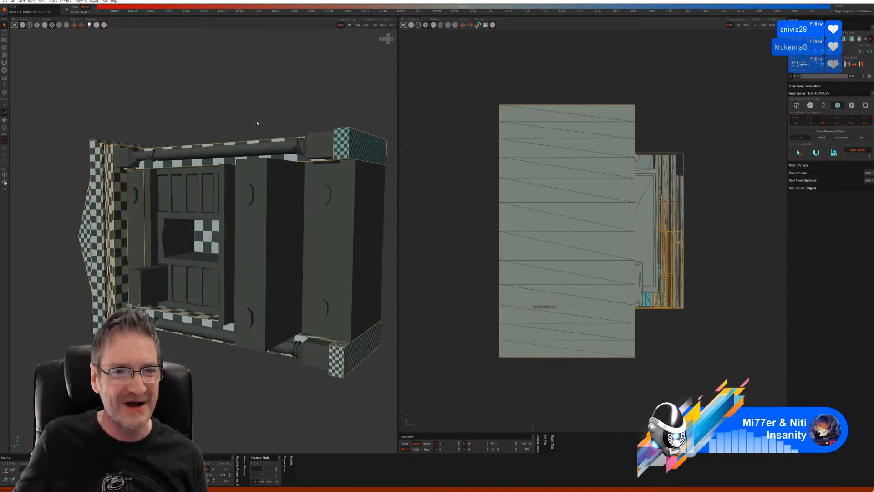
{"action": "left_click", "coordinate": [4, 127]}
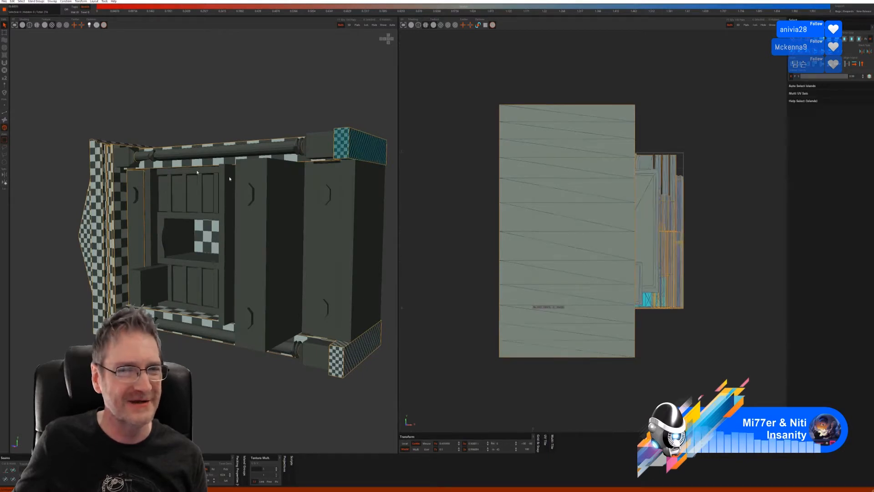
{"action": "left_click", "coordinate": [359, 173]}
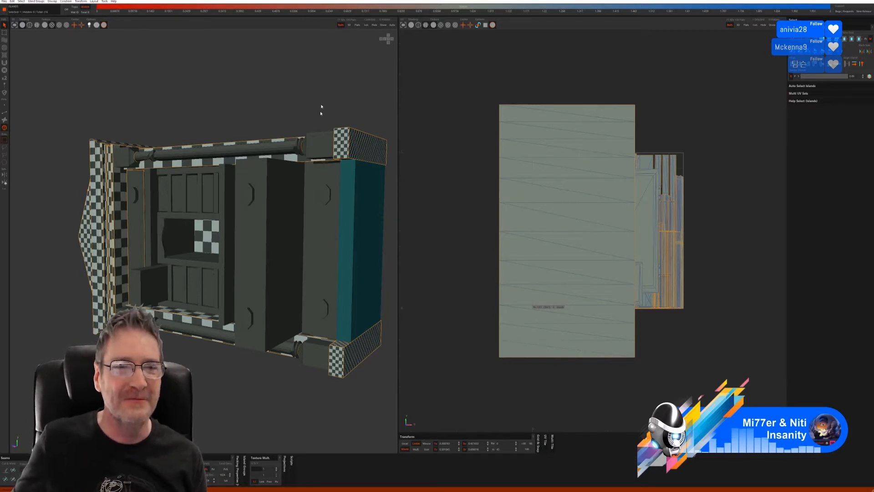
{"action": "left_click", "coordinate": [366, 25]}
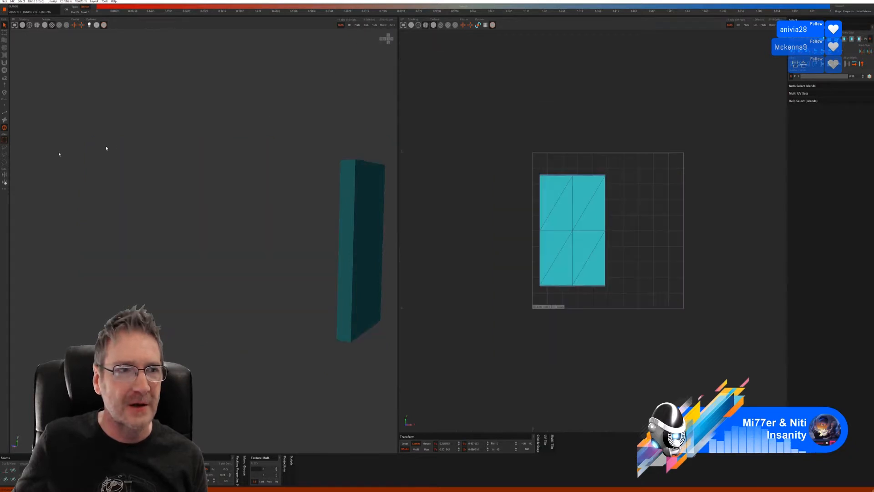
{"action": "left_click", "coordinate": [5, 113]}
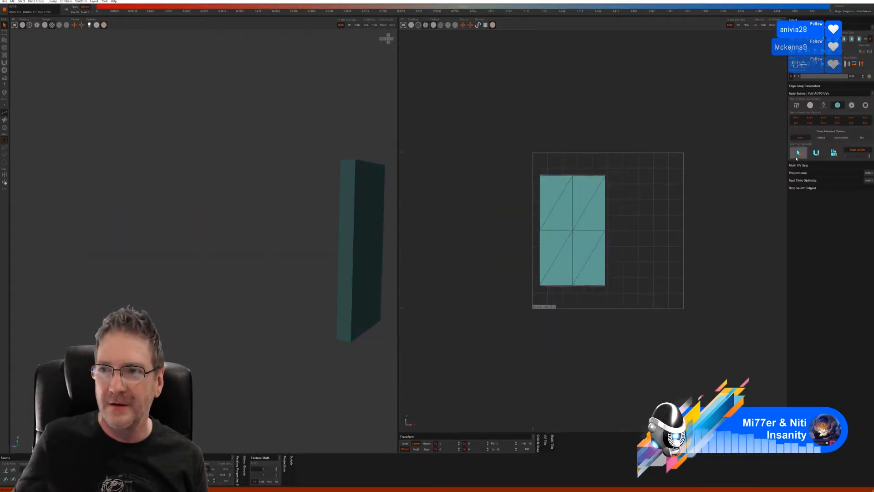
{"action": "left_click", "coordinate": [815, 153]}
{"action": "left_click", "coordinate": [834, 153]}
{"action": "left_click_drag", "start_coordinate": [292, 221], "coordinate": [342, 204], "text": "alt"}
{"action": "left_click", "coordinate": [383, 25]}
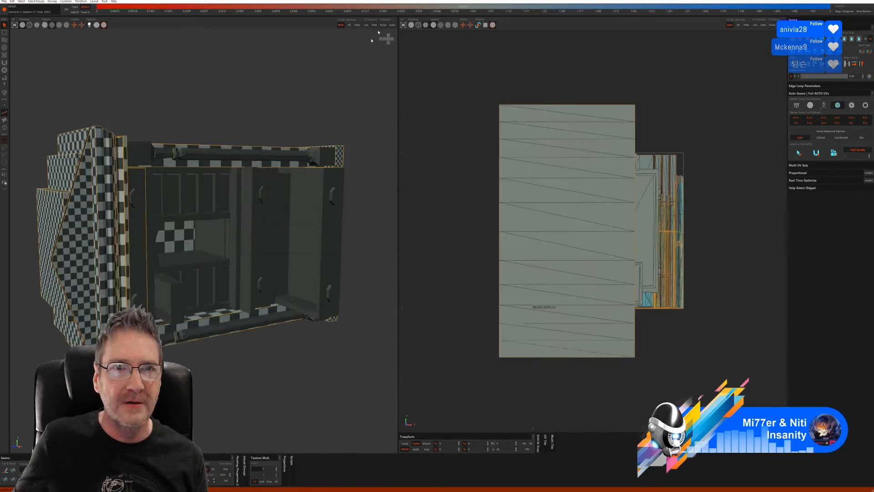
Isolate the middle shelf board between the small-door section and the lower drawers, unwrap and pack it using automatic seams, and show the complete cabinet
{"action": "left_click_drag", "start_coordinate": [255, 135], "coordinate": [236, 160], "text": "alt"}
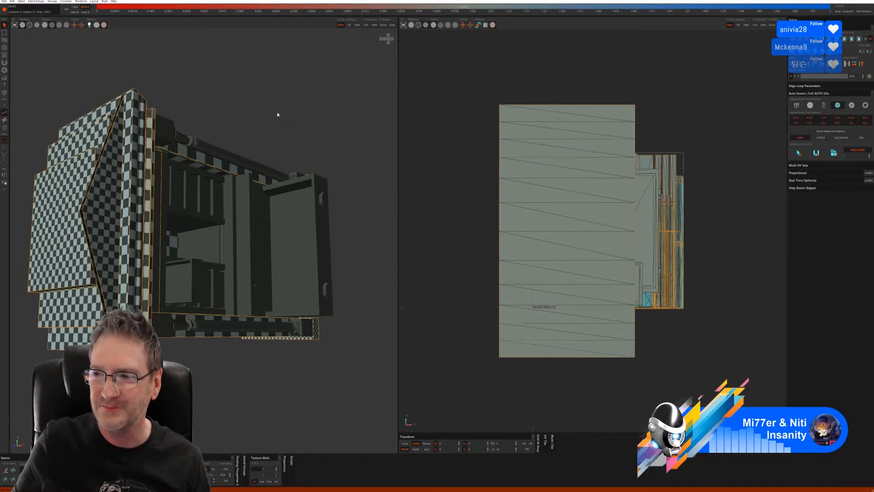
{"action": "middle_click_drag", "start_coordinate": [258, 115], "coordinate": [267, 145]}
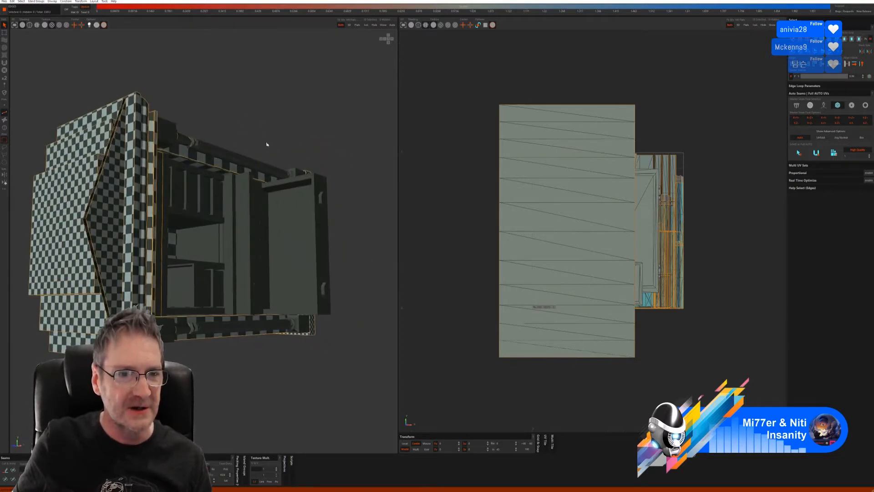
{"action": "left_click", "coordinate": [4, 128]}
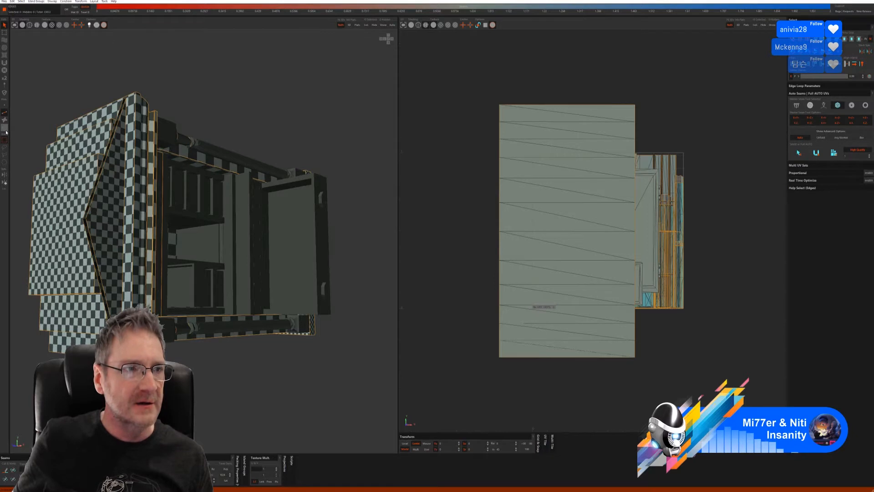
{"action": "left_click", "coordinate": [244, 227]}
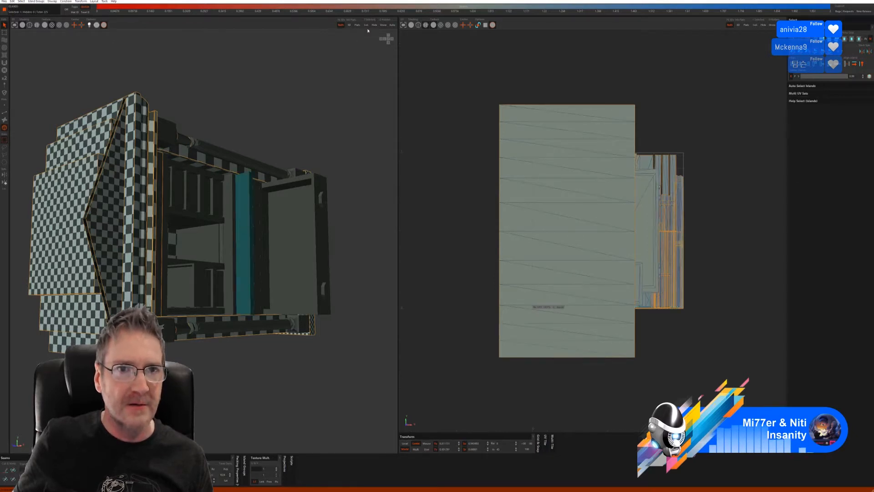
{"action": "left_click", "coordinate": [366, 25]}
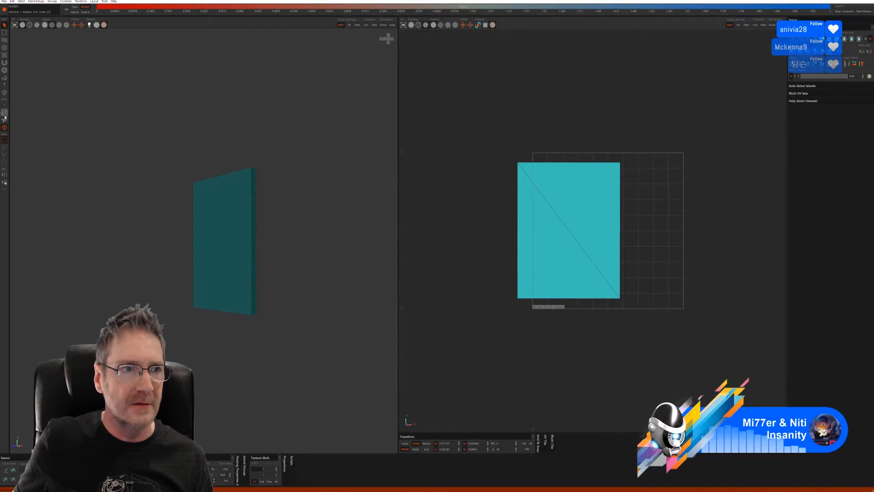
{"action": "key", "text": "F2"}
{"action": "left_click", "coordinate": [799, 153]}
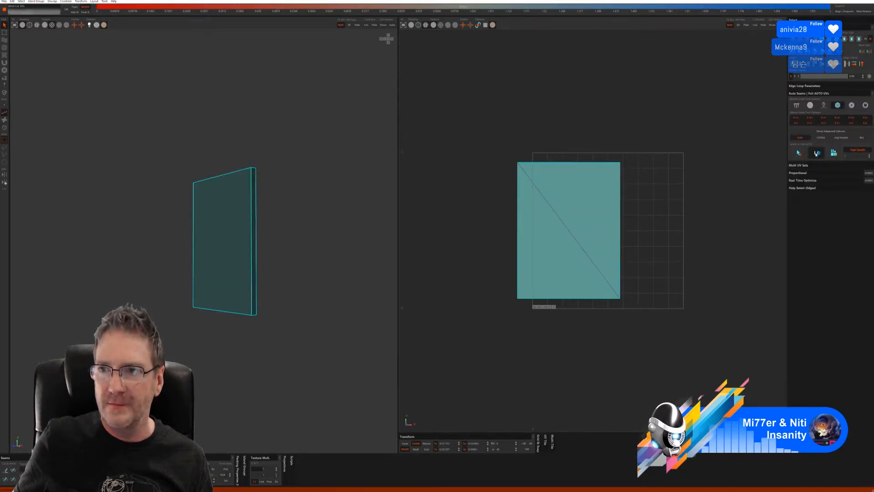
{"action": "left_click_drag", "start_coordinate": [341, 196], "coordinate": [259, 201], "text": "alt"}
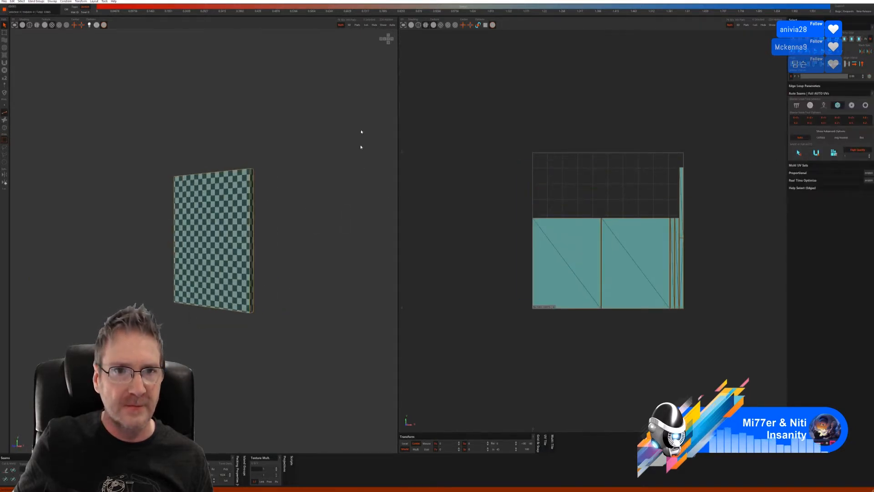
{"action": "left_click", "coordinate": [382, 26]}
Isolate the pair of corner blocks directly below the cornice, unwrap and pack them using automatic seams, and bring the remaining parts back into view
{"action": "left_click_drag", "start_coordinate": [284, 158], "coordinate": [240, 121], "text": "alt"}
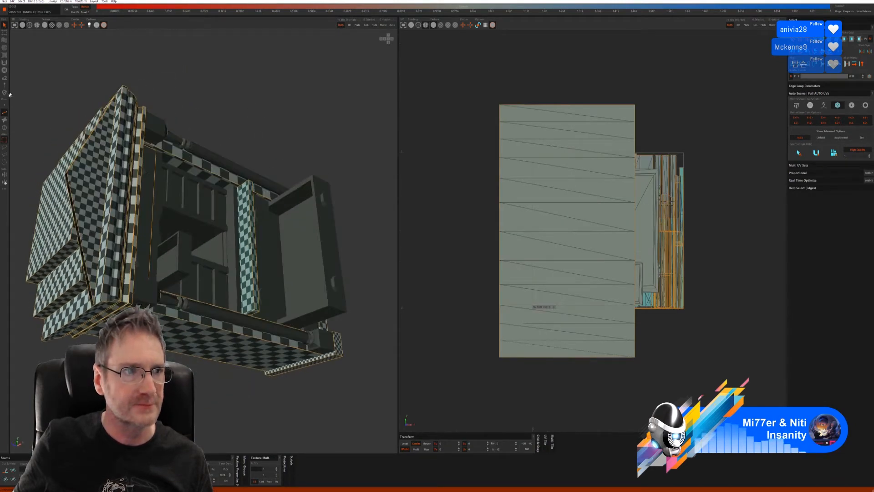
{"action": "left_click", "coordinate": [5, 127]}
{"action": "left_click", "coordinate": [155, 128]}
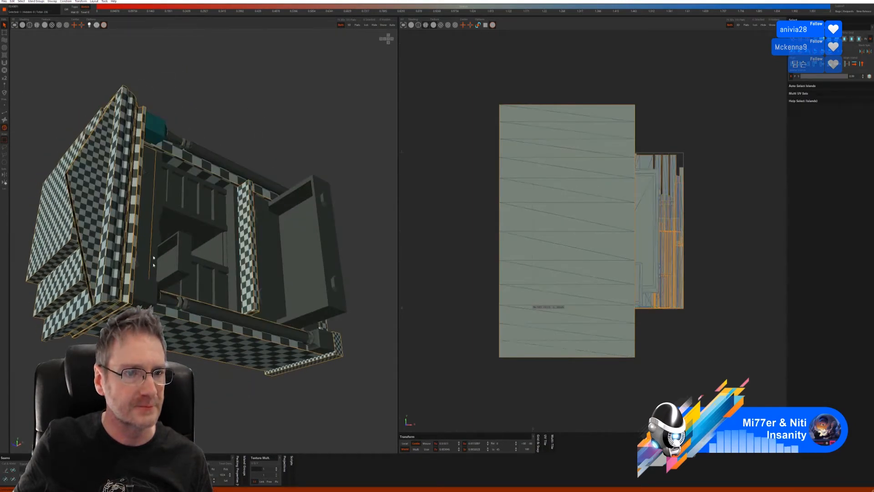
{"action": "left_click", "coordinate": [365, 24]}
{"action": "left_click_drag", "start_coordinate": [268, 144], "coordinate": [254, 156], "text": "alt"}
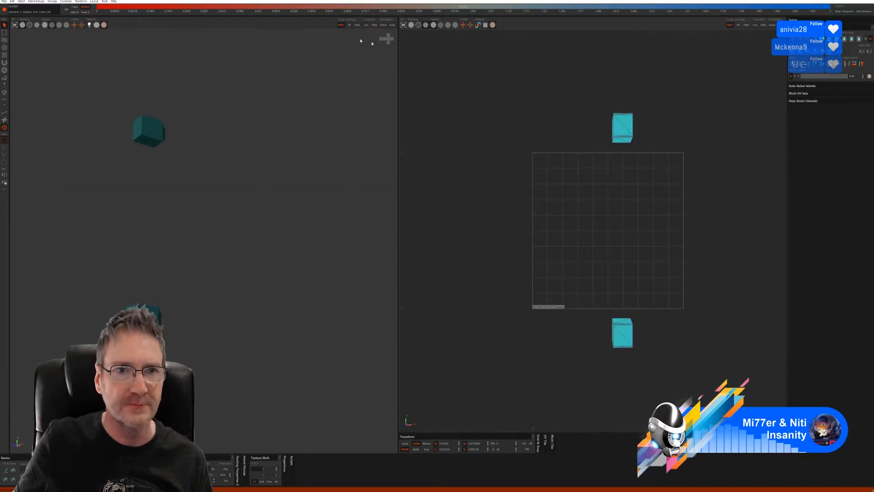
{"action": "left_click", "coordinate": [4, 113]}
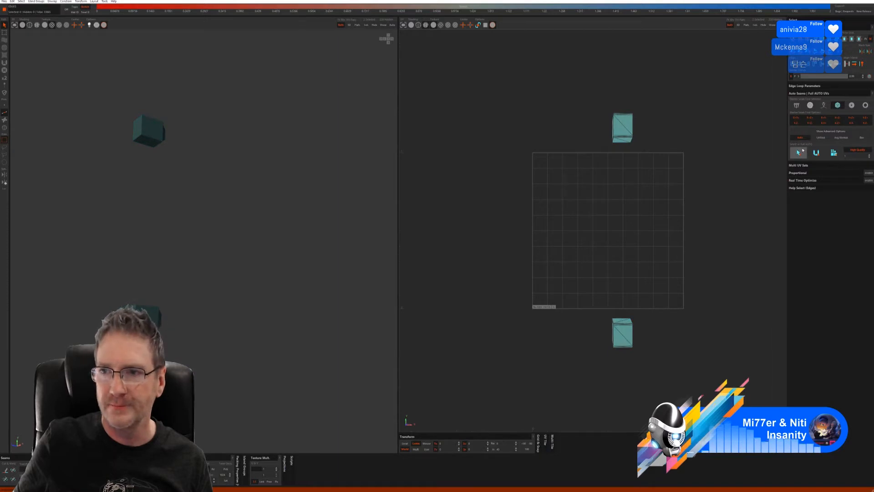
{"action": "left_click", "coordinate": [833, 153]}
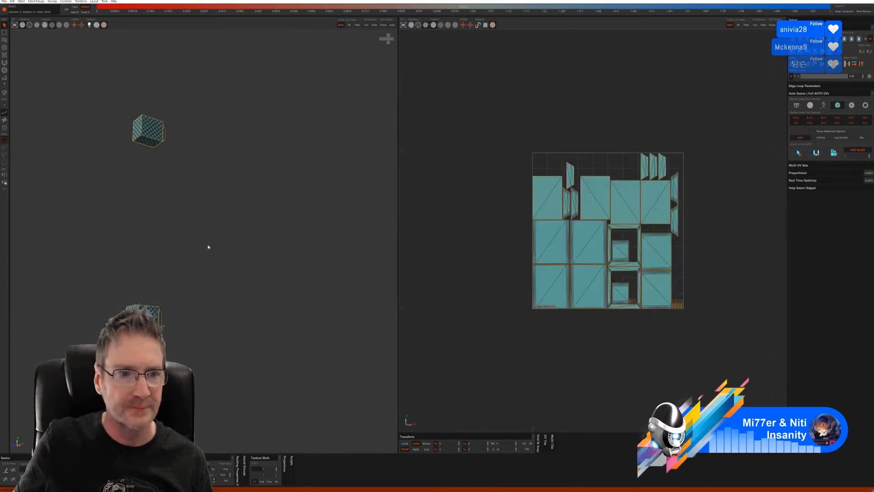
{"action": "left_click_drag", "start_coordinate": [208, 247], "coordinate": [168, 258], "text": "alt"}
{"action": "right_click_drag", "start_coordinate": [88, 161], "coordinate": [84, 192], "text": "alt"}
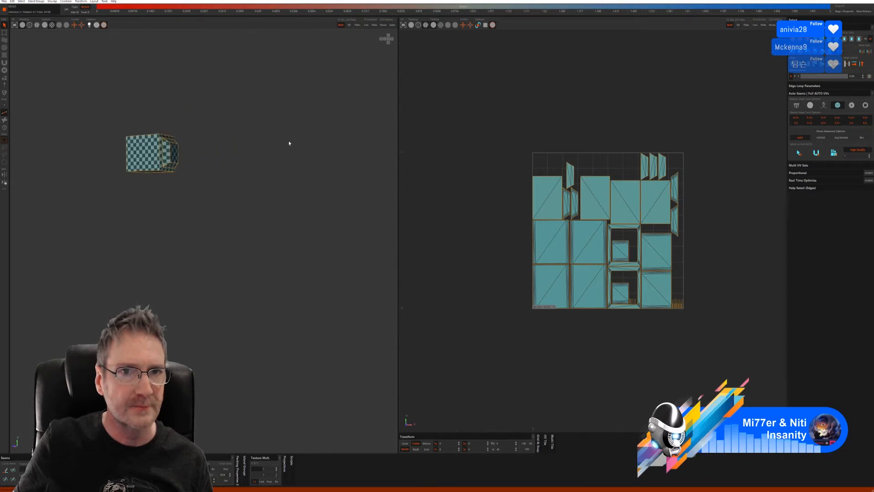
{"action": "left_click", "coordinate": [382, 26]}
Isolate the upper shelf board between the top drawers and the small-door section, unwrap and pack it using automatic seams, and show all parts
{"action": "right_click_drag", "start_coordinate": [261, 218], "coordinate": [202, 238], "text": "alt"}
{"action": "left_click_drag", "start_coordinate": [202, 239], "coordinate": [271, 253], "text": "alt"}
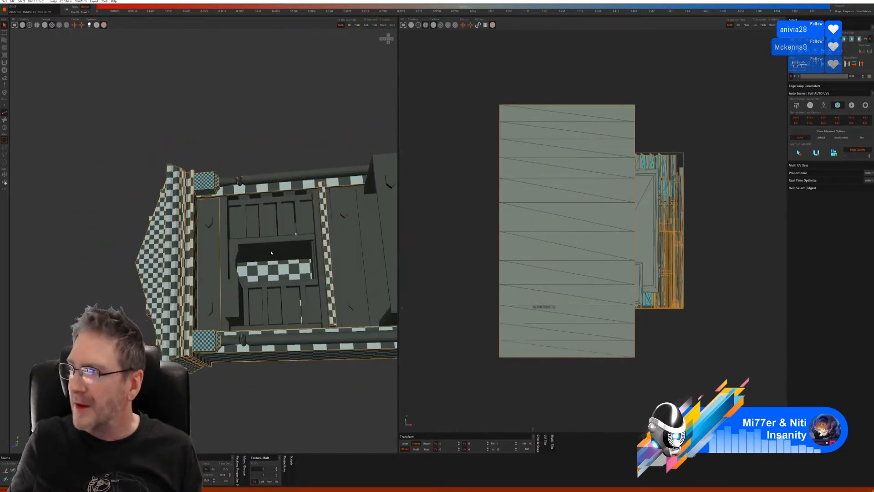
{"action": "left_click_drag", "start_coordinate": [251, 210], "coordinate": [211, 150], "text": "alt"}
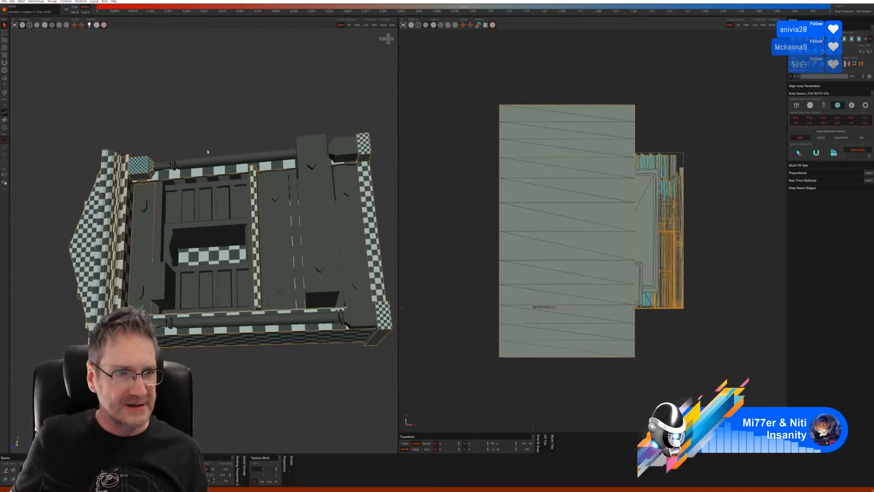
{"action": "left_click", "coordinate": [4, 128]}
{"action": "left_click", "coordinate": [156, 236]}
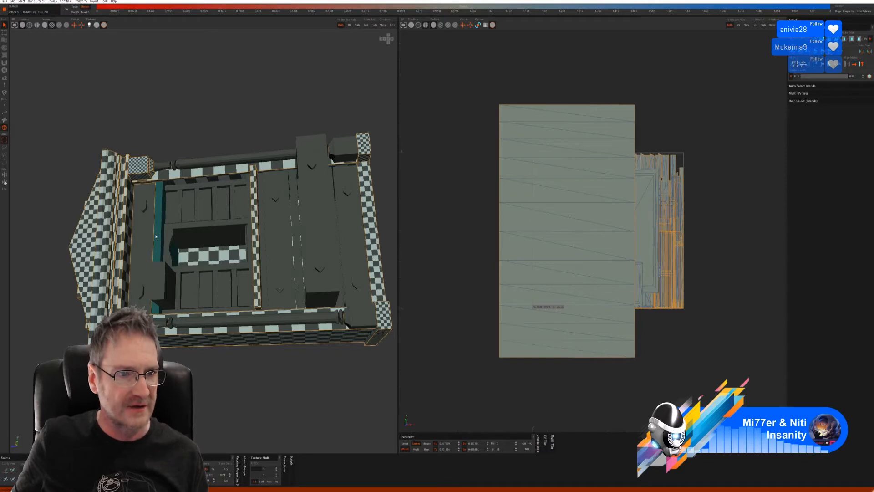
{"action": "mouse_move", "coordinate": [195, 133]}
{"action": "left_mouse_down", "text": "alt"}
{"action": "mouse_move", "coordinate": [215, 142]}
{"action": "mouse_move", "coordinate": [194, 143]}
{"action": "left_mouse_up", "text": "alt"}
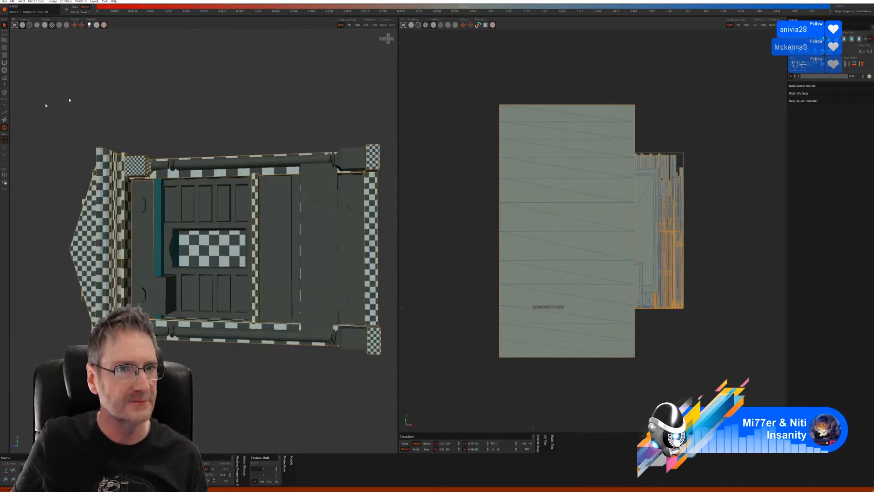
{"action": "left_click", "coordinate": [374, 25]}
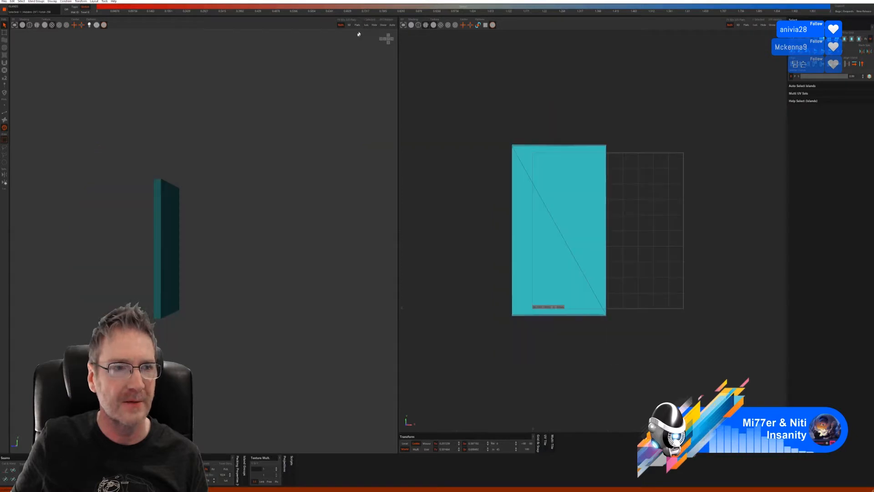
{"action": "left_click", "coordinate": [4, 114]}
{"action": "left_click", "coordinate": [829, 152]}
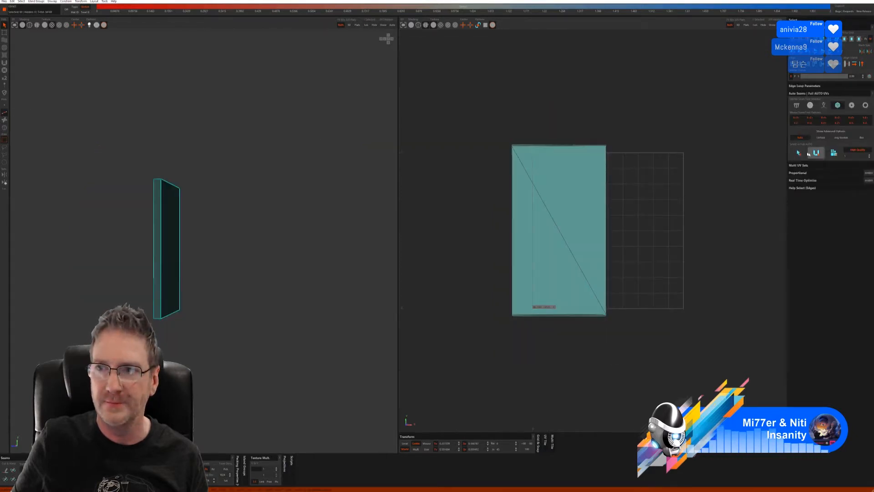
{"action": "left_click_drag", "start_coordinate": [292, 231], "coordinate": [322, 227], "text": "alt"}
{"action": "left_click", "coordinate": [384, 25]}
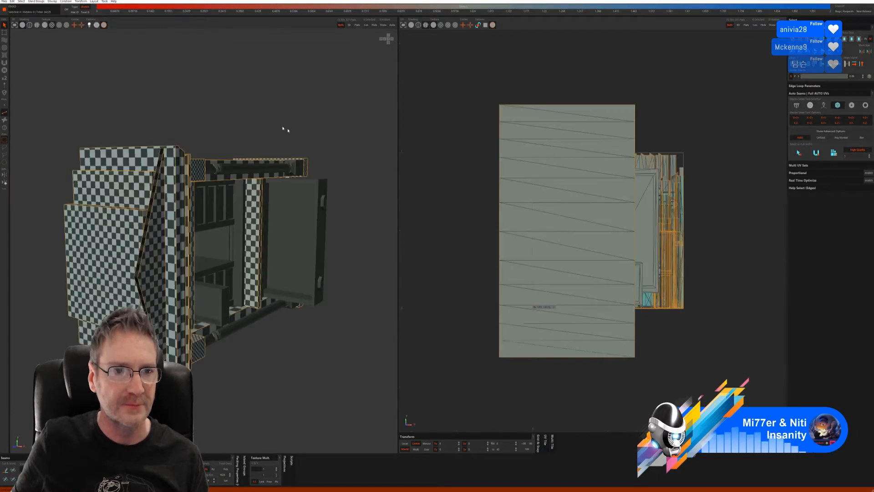
Isolate the flat front panel behind the two top knobs, unwrap and pack it using automatic seams, and show the complete cabinet
{"action": "left_click_drag", "start_coordinate": [285, 131], "coordinate": [255, 124], "text": "alt"}
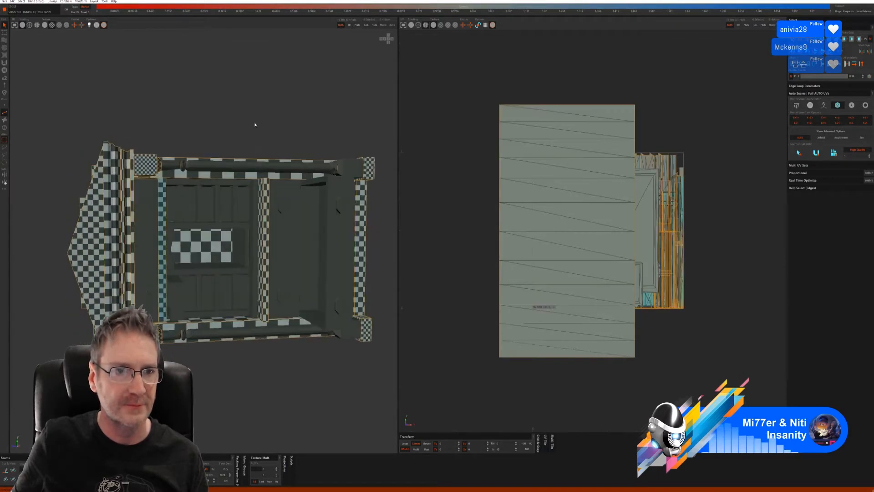
{"action": "left_click", "coordinate": [4, 127]}
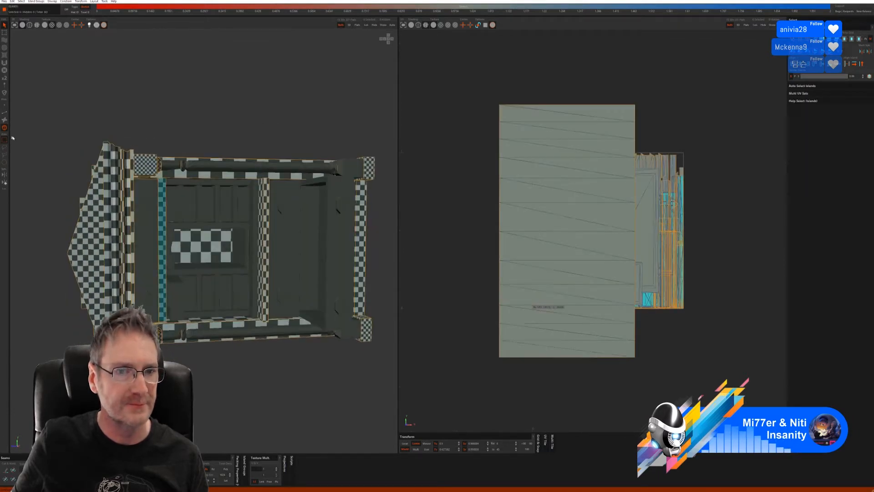
{"action": "left_click", "coordinate": [157, 263]}
{"action": "left_click_drag", "start_coordinate": [157, 262], "coordinate": [225, 160], "text": "alt"}
{"action": "left_click", "coordinate": [375, 26]}
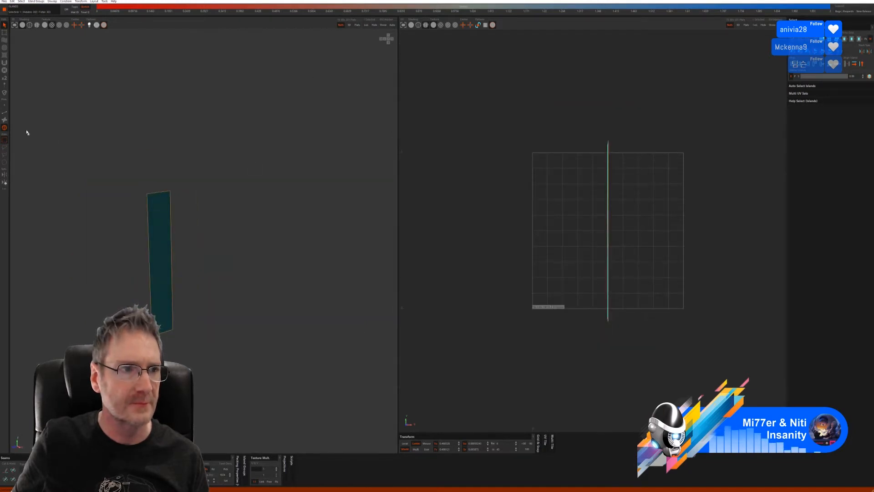
{"action": "left_click", "coordinate": [5, 112]}
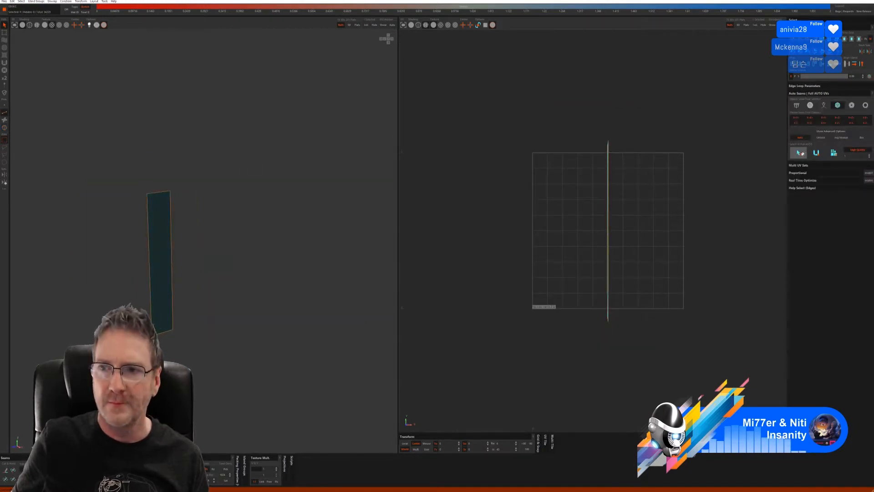
{"action": "left_click", "coordinate": [816, 153]}
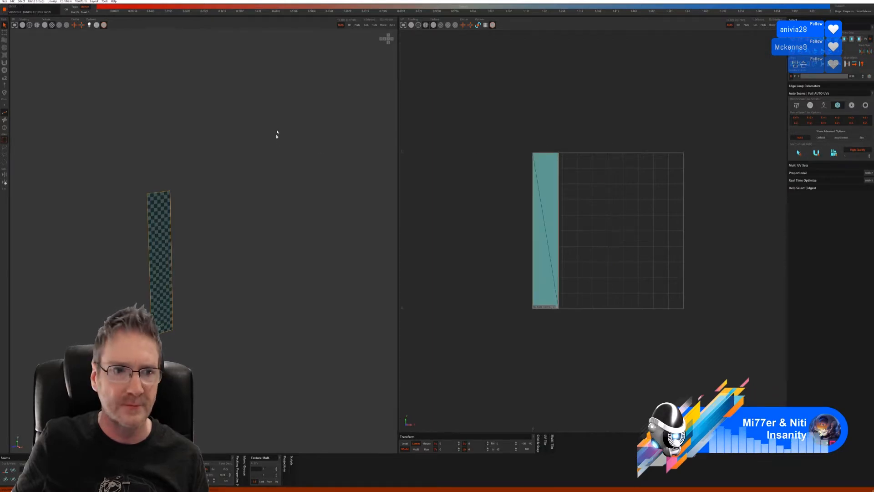
{"action": "left_click", "coordinate": [383, 25]}
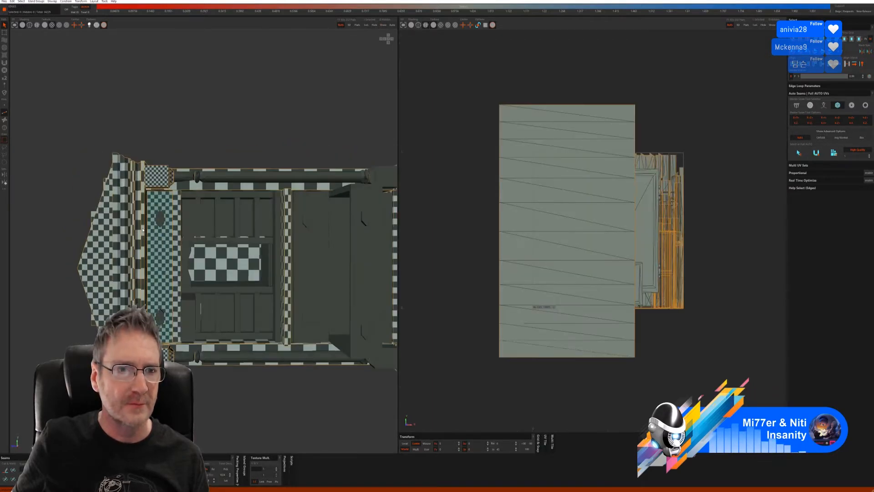
Examine the checker texture on the knobbed top panel up close, and check the rest of the cabinet from several angles
{"action": "scroll", "coordinate": [166, 277], "scroll_direction": "up", "scroll_amount": 10}
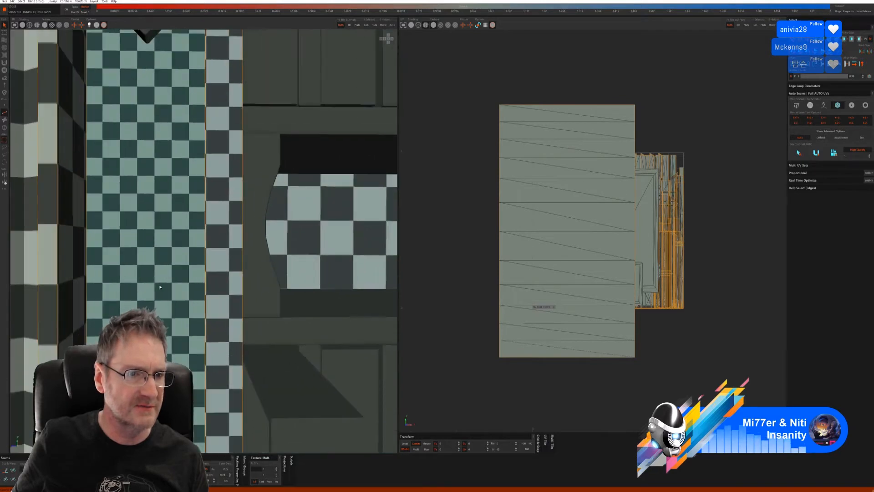
{"action": "scroll", "coordinate": [161, 291], "scroll_direction": "up", "scroll_amount": 10}
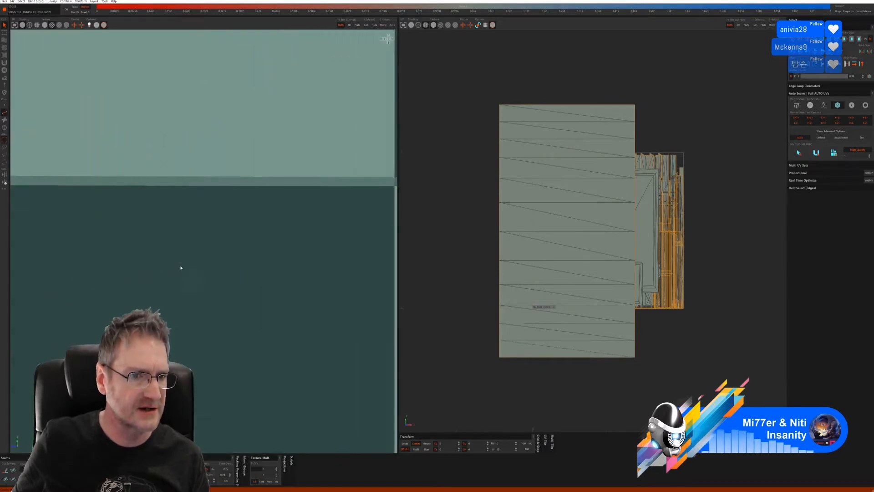
{"action": "scroll", "coordinate": [181, 270], "scroll_direction": "up", "scroll_amount": 2}
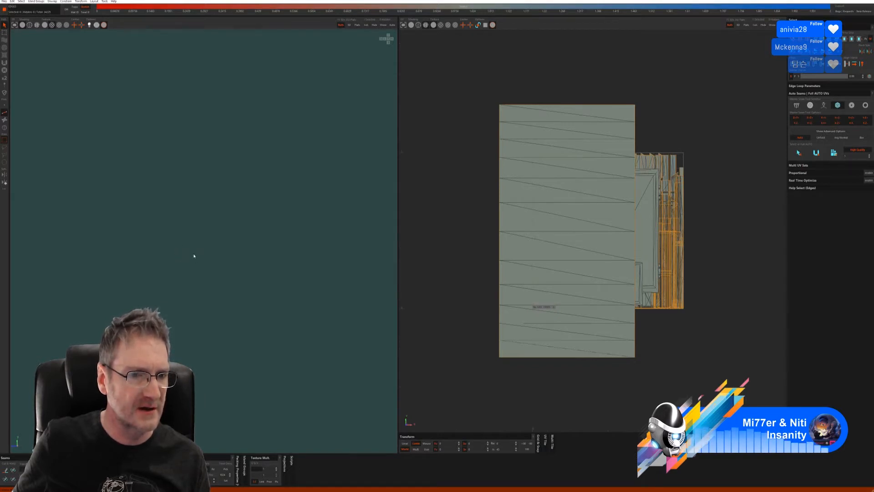
{"action": "scroll", "coordinate": [188, 259], "scroll_direction": "down", "scroll_amount": 3}
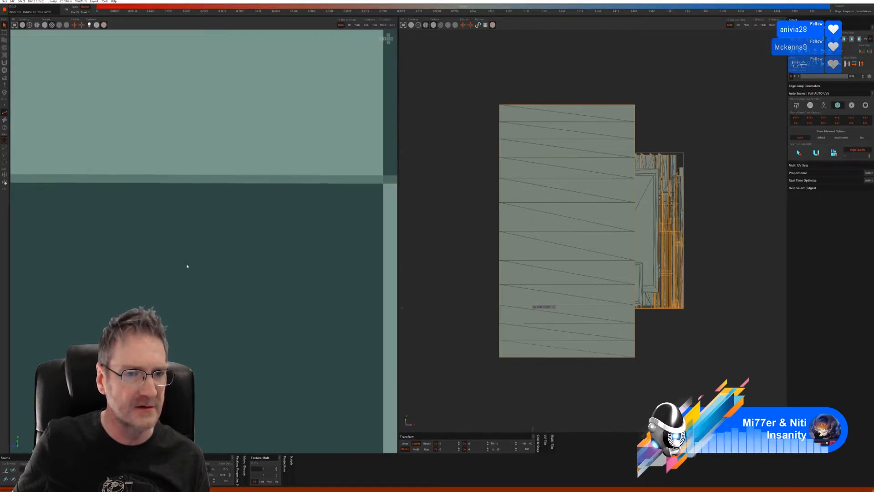
{"action": "scroll", "coordinate": [188, 262], "scroll_direction": "down", "scroll_amount": 6}
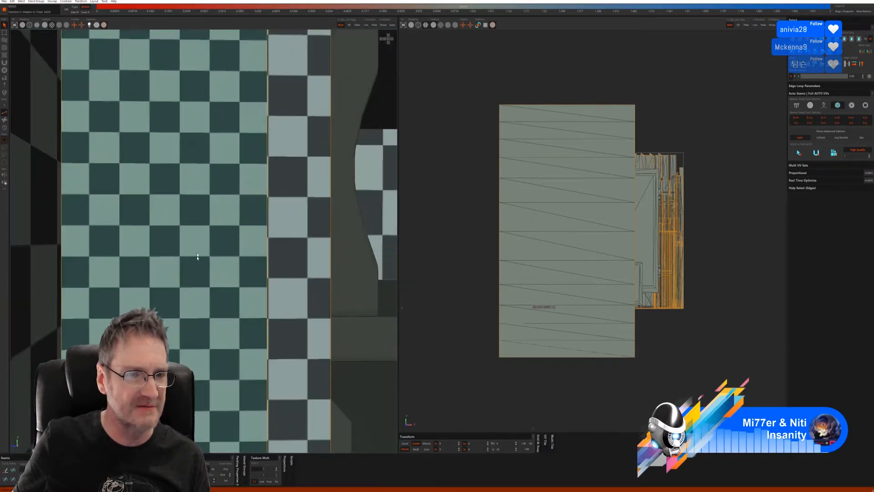
{"action": "scroll", "coordinate": [197, 257], "scroll_direction": "down", "scroll_amount": 6}
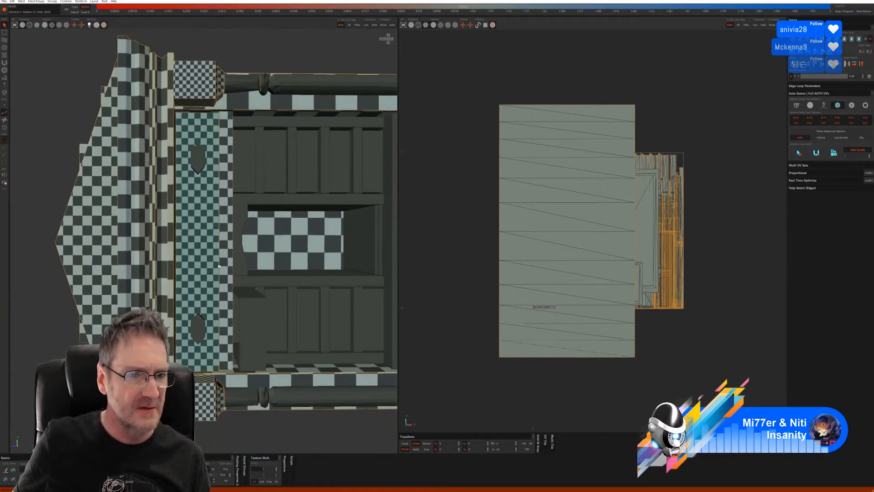
{"action": "mouse_move", "coordinate": [219, 266]}
{"action": "middle_mouse_down"}
{"action": "mouse_move", "coordinate": [170, 282]}
{"action": "mouse_move", "coordinate": [202, 269]}
{"action": "middle_mouse_up"}
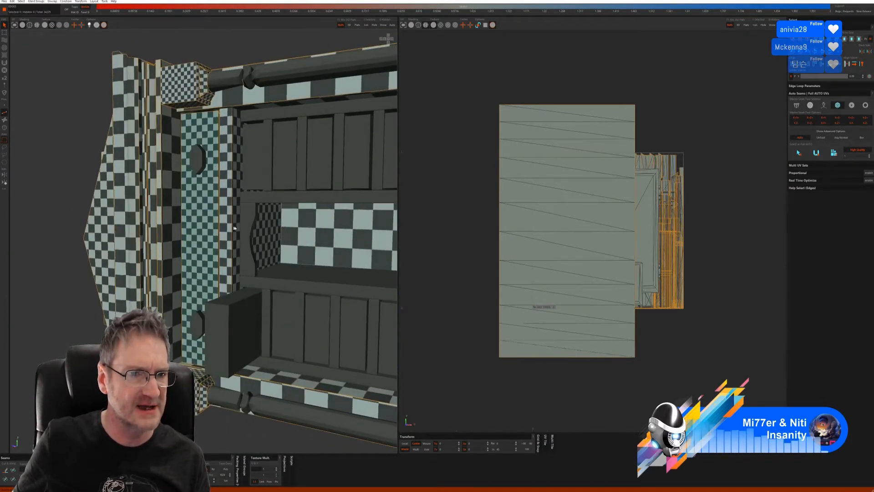
{"action": "scroll", "coordinate": [234, 227], "scroll_direction": "down", "scroll_amount": 8}
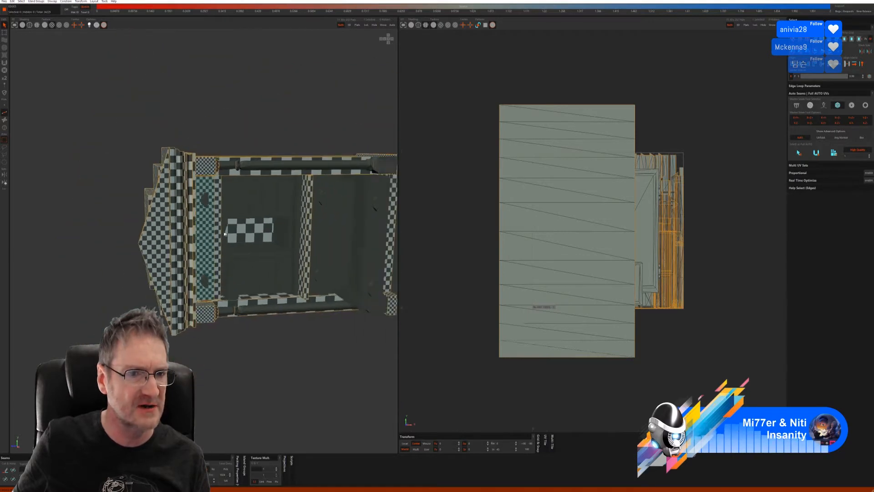
{"action": "middle_click_drag", "start_coordinate": [225, 233], "coordinate": [169, 185]}
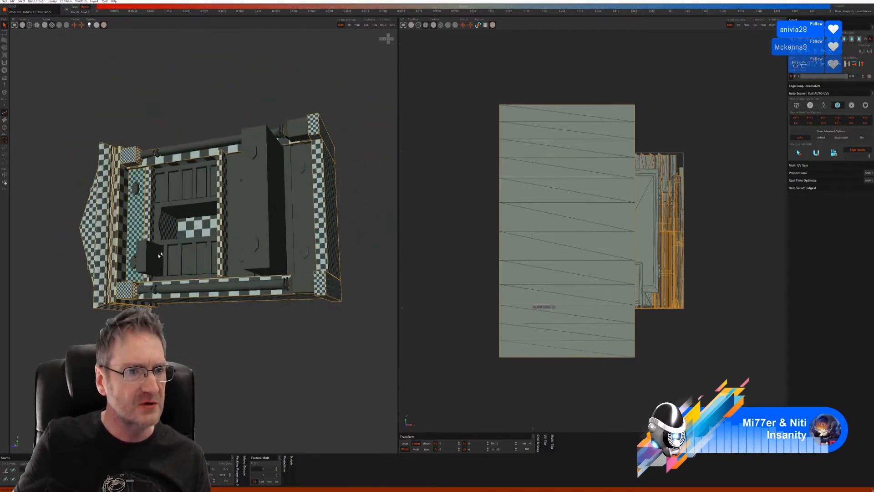
{"action": "middle_click_drag", "start_coordinate": [160, 254], "coordinate": [291, 204]}
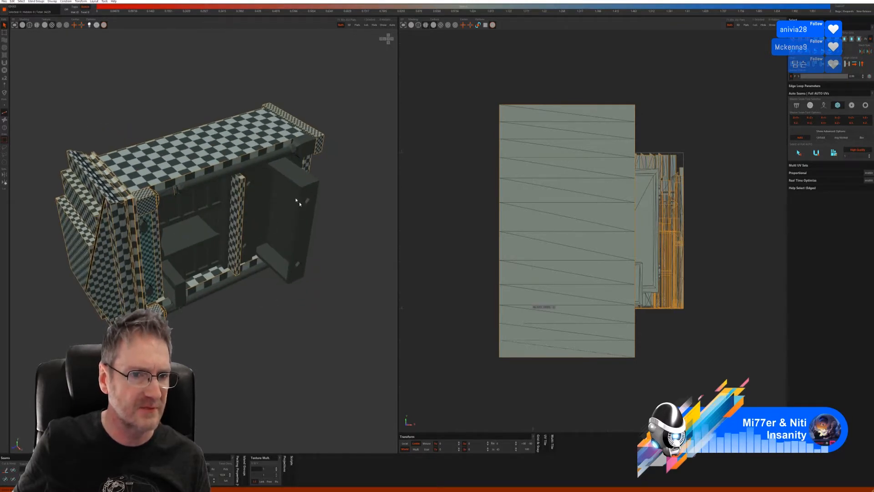
{"action": "middle_click_drag", "start_coordinate": [282, 250], "coordinate": [239, 232]}
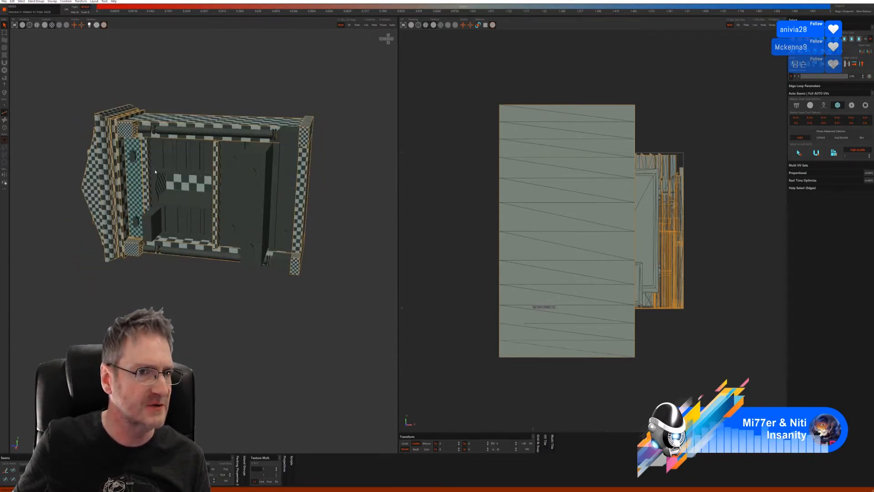
Isolate the curved valance at the top of the central niche, unwrap and pack it using automatic seams, and restore all parts
{"action": "scroll", "coordinate": [154, 172], "scroll_direction": "up", "scroll_amount": 3}
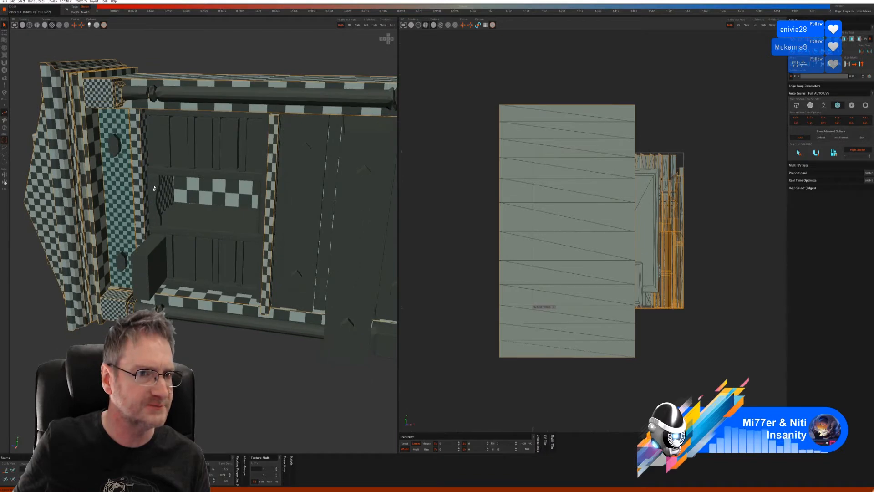
{"action": "left_click", "coordinate": [5, 128]}
{"action": "left_click", "coordinate": [141, 118]}
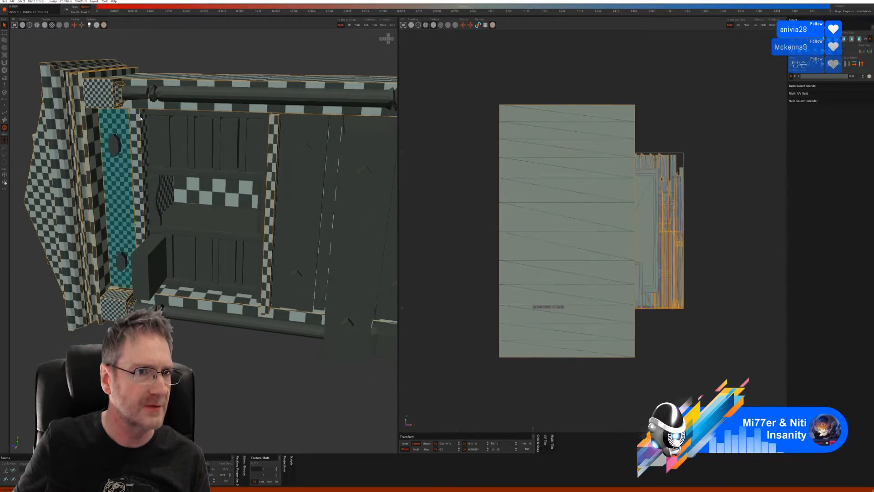
{"action": "left_click", "coordinate": [157, 212]}
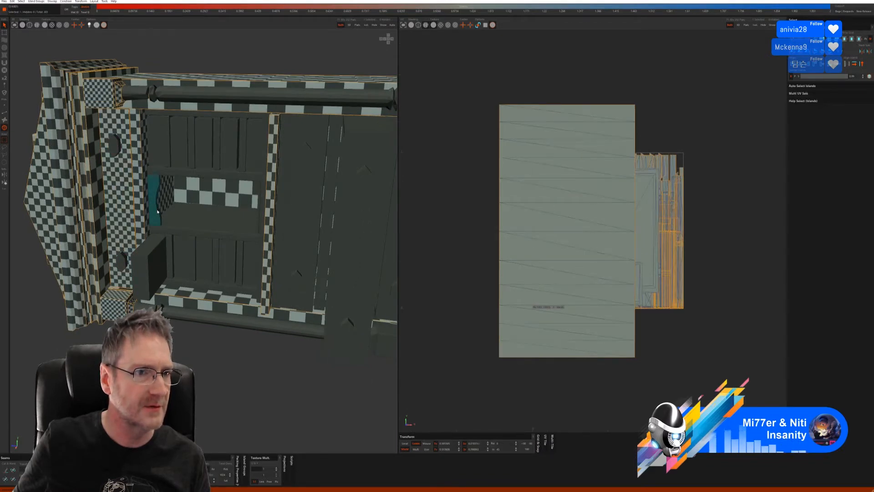
{"action": "left_click", "coordinate": [367, 25]}
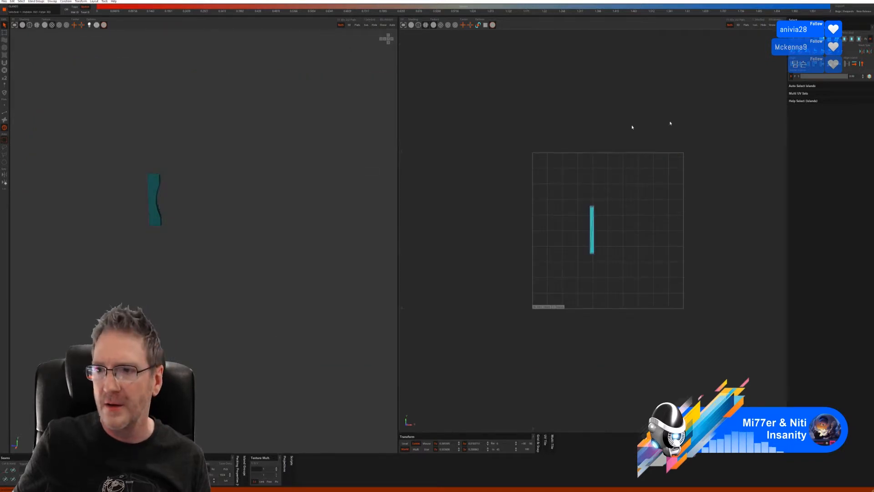
{"action": "left_click", "coordinate": [6, 112]}
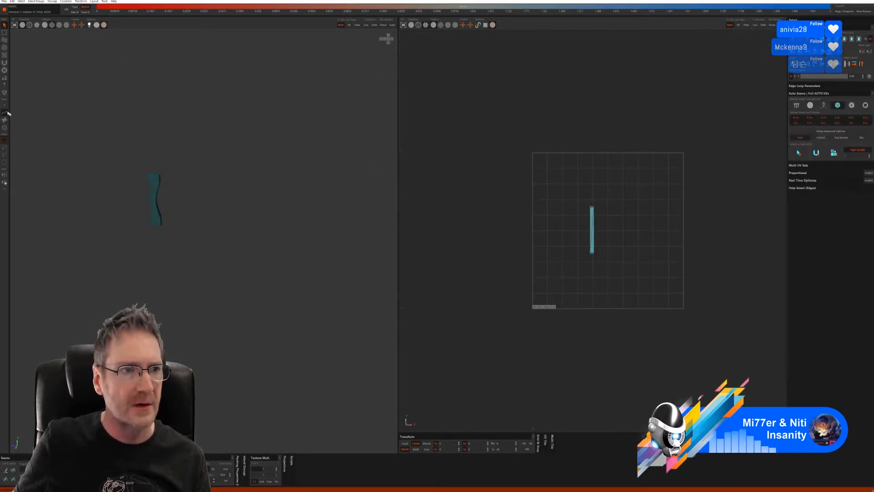
{"action": "left_click", "coordinate": [798, 153]}
{"action": "left_click", "coordinate": [816, 152]}
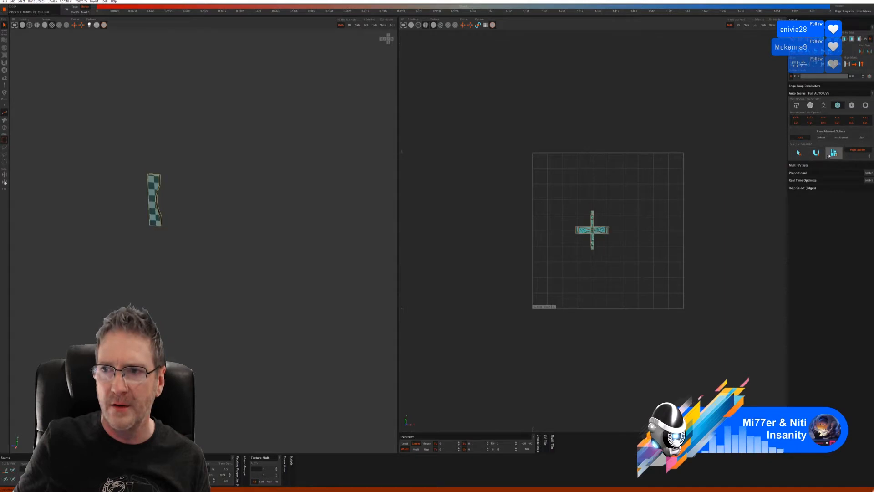
{"action": "left_click", "coordinate": [833, 153]}
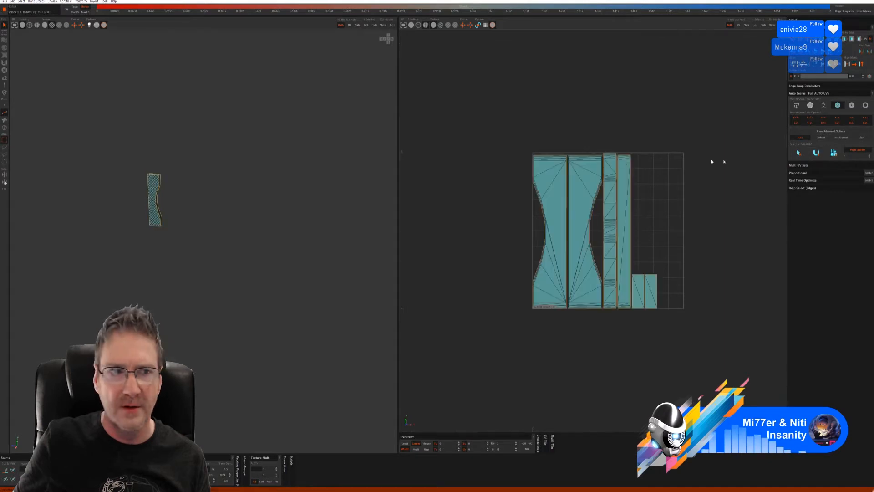
{"action": "left_click", "coordinate": [374, 25]}
Isolate the two side boards flanking the central niche, unwrap and pack them using automatic seams, and bring back the full cabinet
{"action": "left_click", "coordinate": [5, 127]}
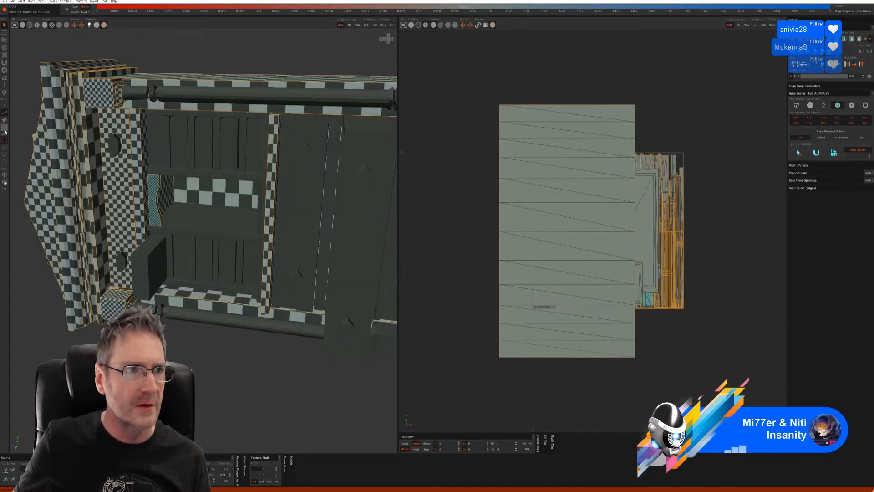
{"action": "middle_click_drag", "start_coordinate": [192, 223], "coordinate": [211, 224]}
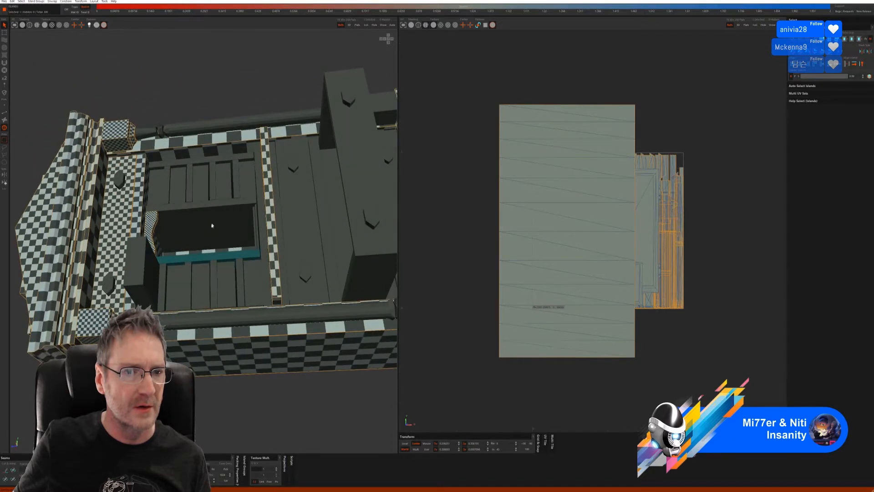
{"action": "left_click", "coordinate": [374, 26]}
{"action": "left_click", "coordinate": [6, 119]}
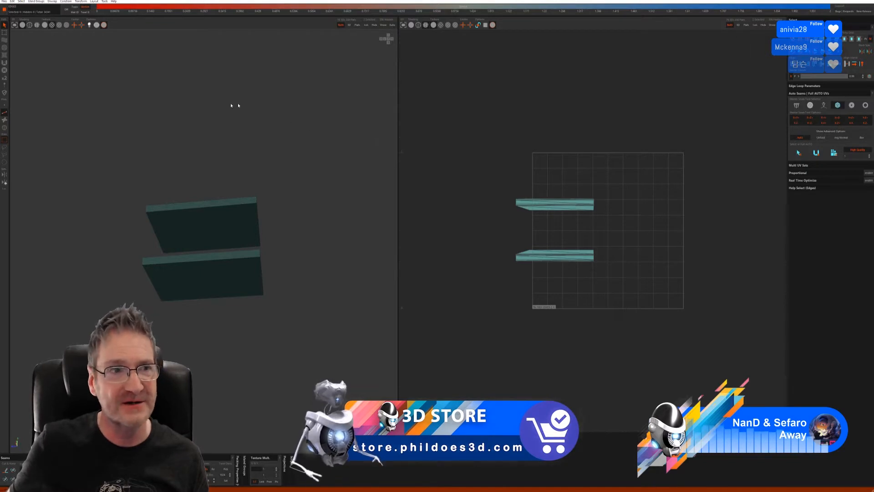
{"action": "left_click", "coordinate": [815, 154]}
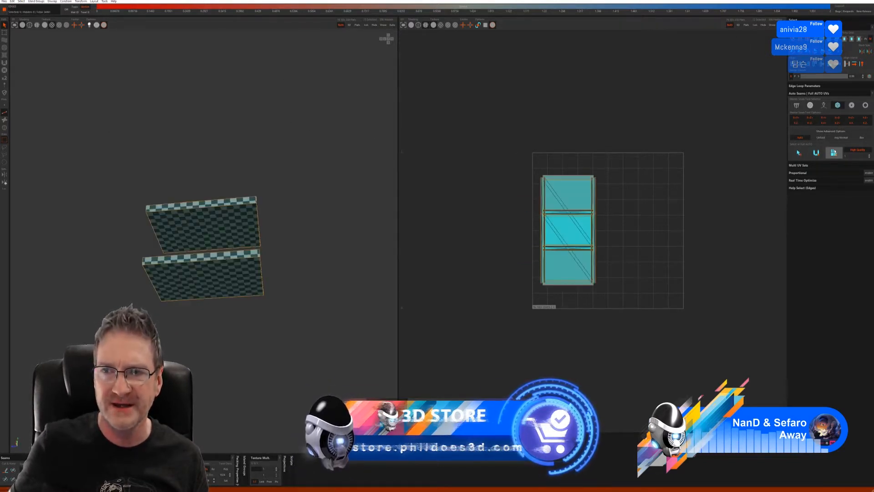
{"action": "left_click", "coordinate": [833, 153]}
{"action": "mouse_move", "coordinate": [271, 221]}
{"action": "middle_mouse_down"}
{"action": "mouse_move", "coordinate": [283, 262]}
{"action": "mouse_move", "coordinate": [280, 228]}
{"action": "middle_mouse_up"}
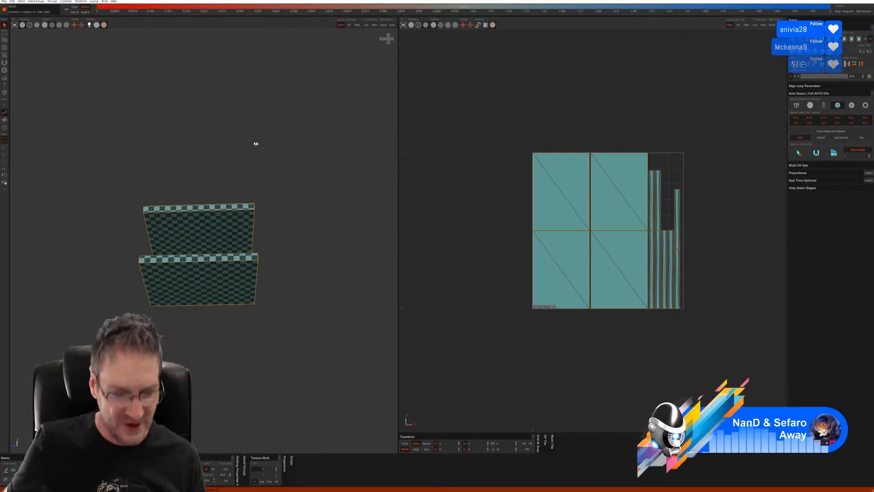
{"action": "mouse_move", "coordinate": [260, 151]}
{"action": "left_mouse_down", "text": "alt"}
{"action": "mouse_move", "coordinate": [244, 165]}
{"action": "mouse_move", "coordinate": [260, 155]}
{"action": "left_mouse_up", "text": "alt"}
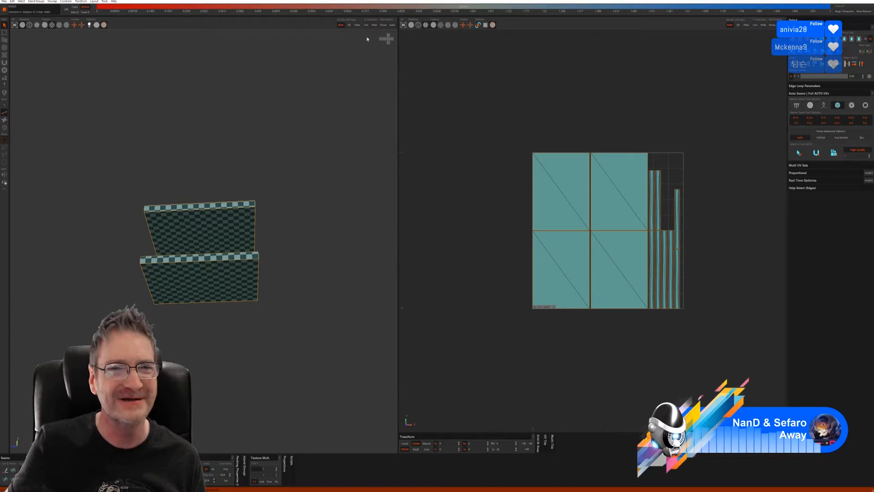
{"action": "left_click", "coordinate": [382, 26]}
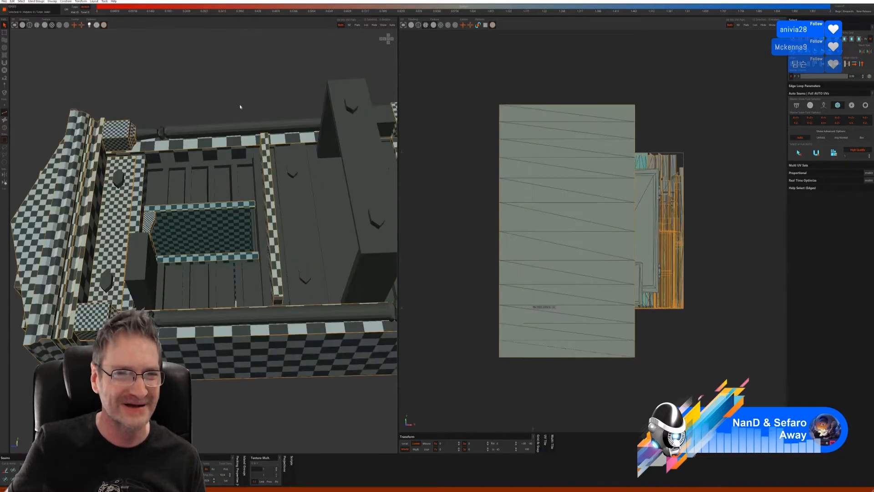
Isolate the bottom board of the central niche, unwrap and pack it using automatic seams, and restore the full cabinet
{"action": "left_click_drag", "start_coordinate": [248, 116], "coordinate": [273, 124], "text": "alt"}
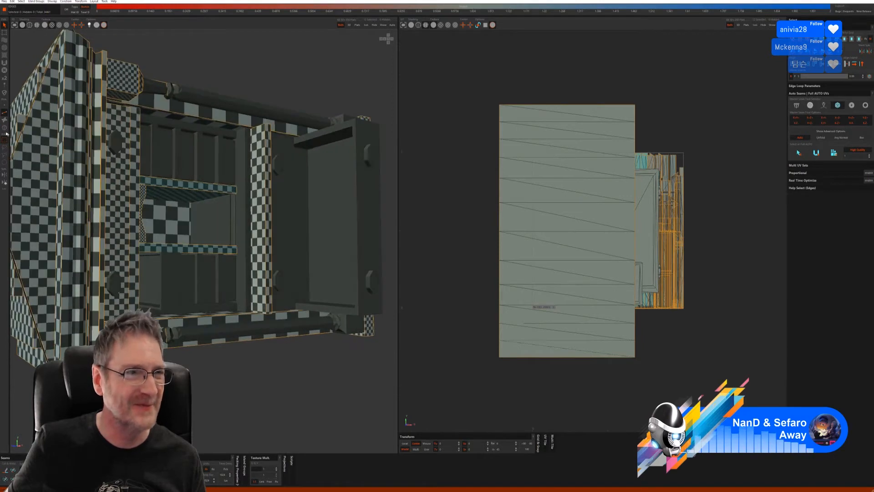
{"action": "left_click", "coordinate": [5, 128]}
{"action": "left_click", "coordinate": [217, 229]}
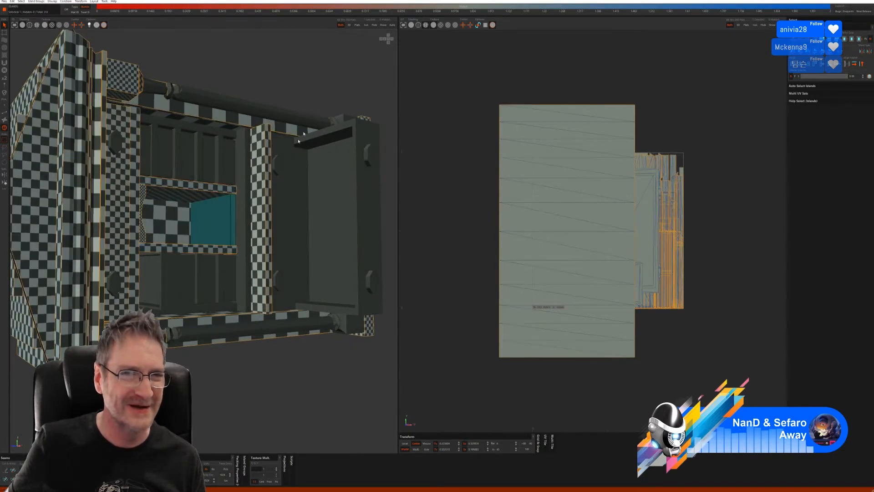
{"action": "left_click", "coordinate": [364, 26]}
{"action": "mouse_move", "coordinate": [264, 211]}
{"action": "middle_mouse_down"}
{"action": "mouse_move", "coordinate": [232, 189]}
{"action": "mouse_move", "coordinate": [260, 190]}
{"action": "mouse_move", "coordinate": [265, 209]}
{"action": "middle_mouse_up"}
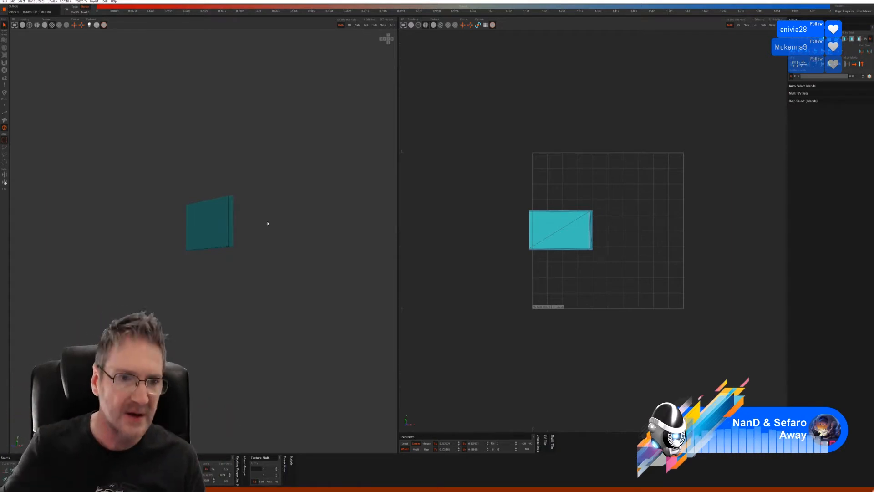
{"action": "left_click", "coordinate": [4, 113]}
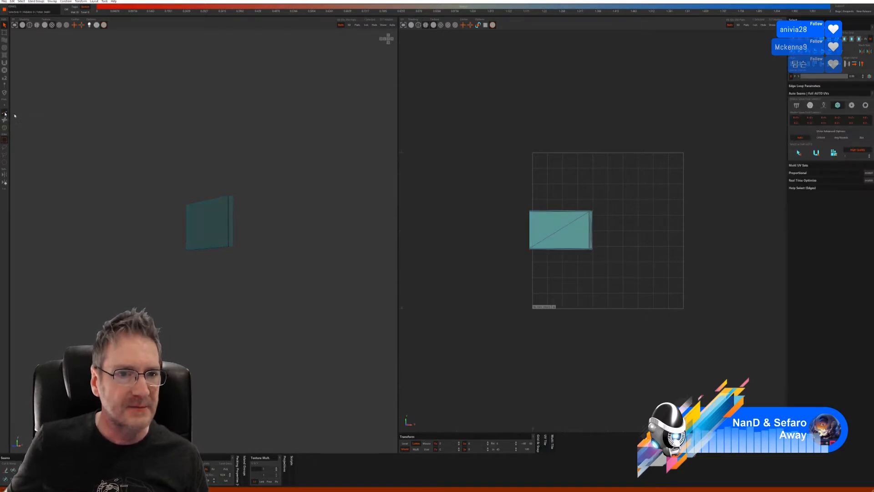
{"action": "left_click", "coordinate": [799, 153]}
{"action": "left_click", "coordinate": [816, 152]}
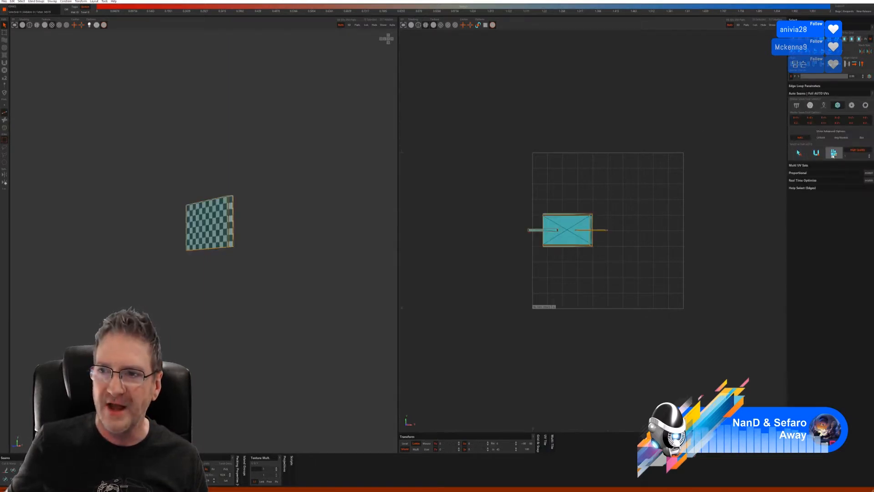
{"action": "left_click", "coordinate": [833, 153]}
{"action": "left_click_drag", "start_coordinate": [276, 182], "coordinate": [287, 198], "text": "alt"}
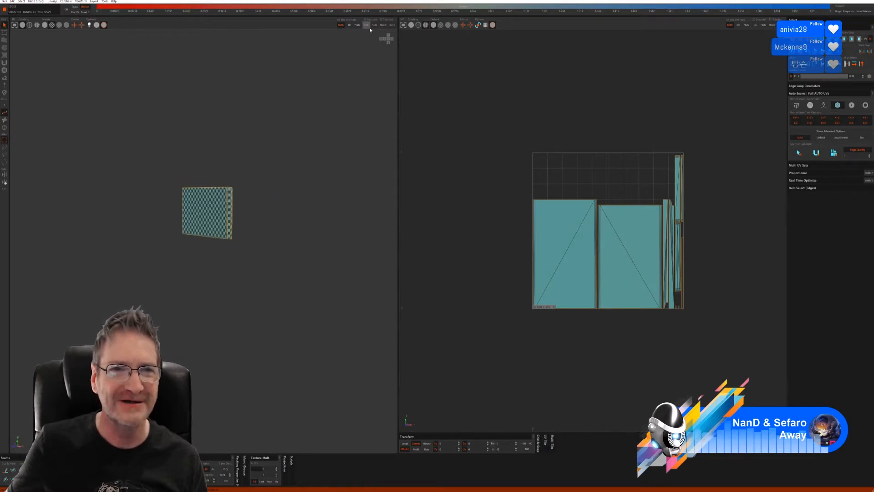
{"action": "left_click", "coordinate": [384, 25]}
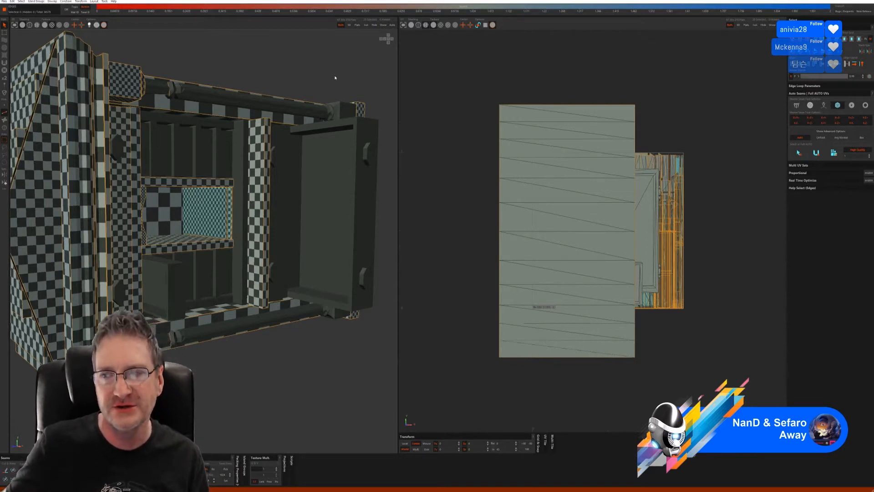
Isolate the wide horizontal board directly beneath the central niche, unwrap and pack it using automatic seams, and show all parts again
{"action": "mouse_move", "coordinate": [285, 359]}
{"action": "left_mouse_down", "text": "alt"}
{"action": "mouse_move", "coordinate": [265, 359]}
{"action": "mouse_move", "coordinate": [266, 352]}
{"action": "mouse_move", "coordinate": [281, 356]}
{"action": "left_mouse_up", "text": "alt"}
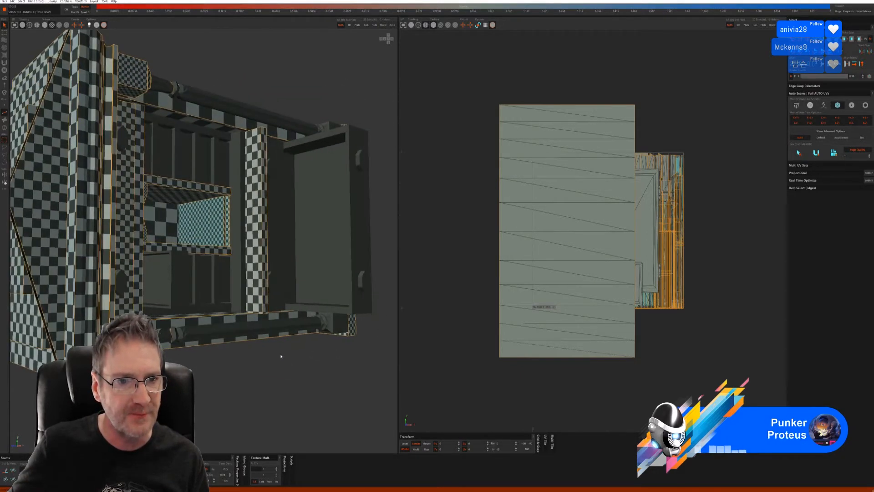
{"action": "left_click", "coordinate": [4, 128]}
{"action": "left_click", "coordinate": [238, 176]}
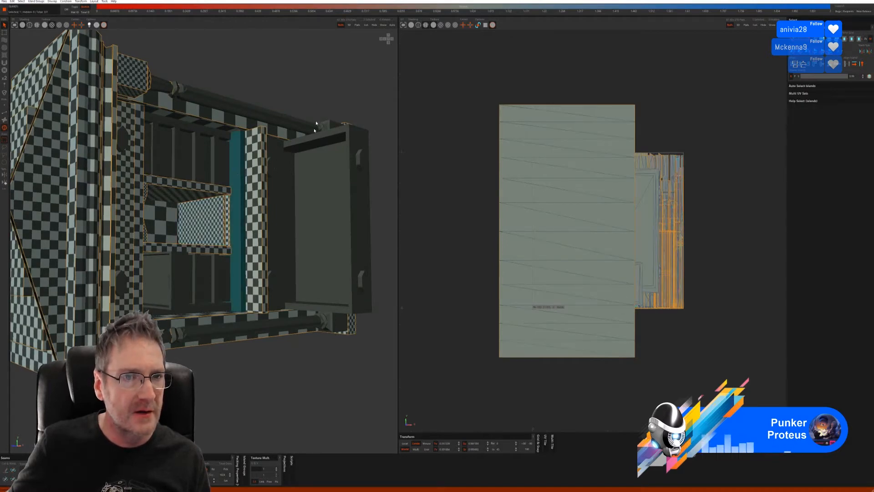
{"action": "left_click", "coordinate": [366, 26]}
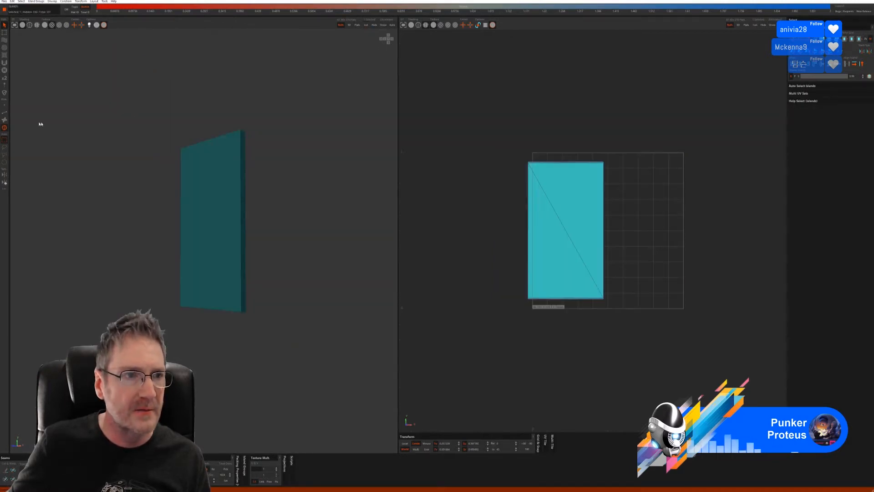
{"action": "left_click", "coordinate": [4, 114]}
{"action": "left_click", "coordinate": [798, 153]}
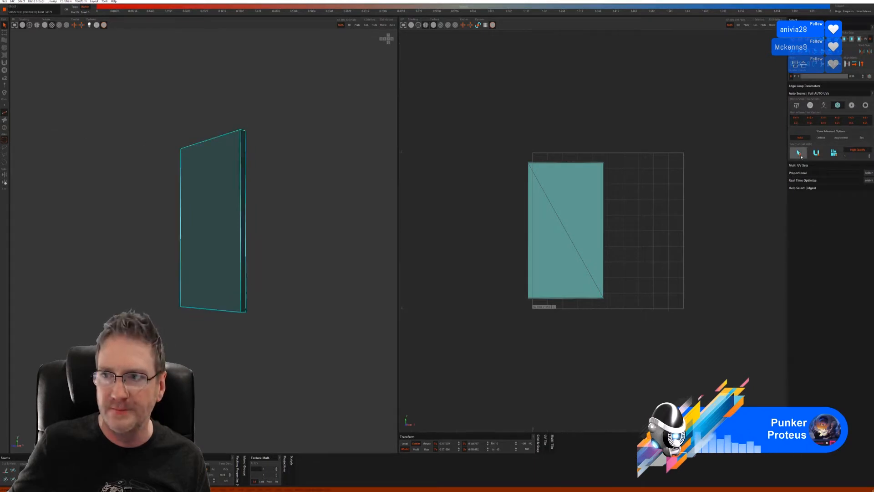
{"action": "left_click", "coordinate": [818, 154]}
{"action": "left_click", "coordinate": [834, 153]}
{"action": "left_click_drag", "start_coordinate": [310, 208], "coordinate": [359, 88], "text": "alt"}
{"action": "left_click", "coordinate": [383, 25]}
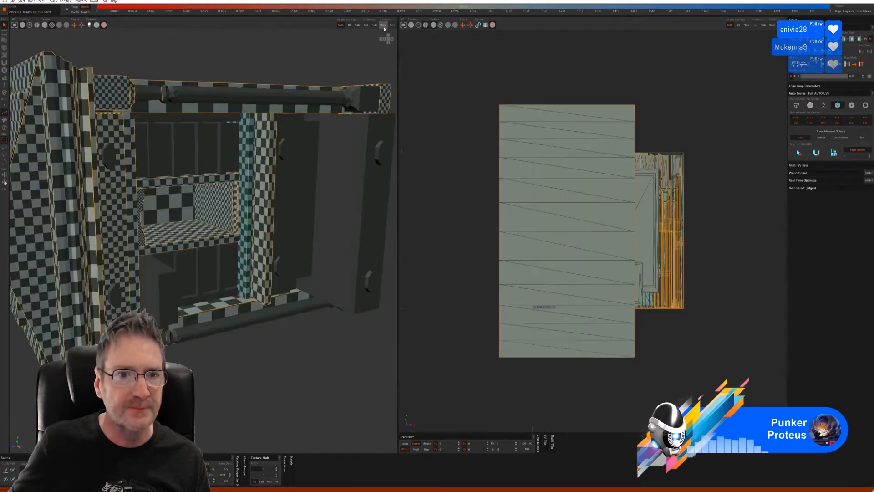
Isolate all six faceted knobs together, unwrap and pack them using automatic seams, and bring back the complete cabinet
{"action": "left_click_drag", "start_coordinate": [298, 213], "coordinate": [281, 208], "text": "alt"}
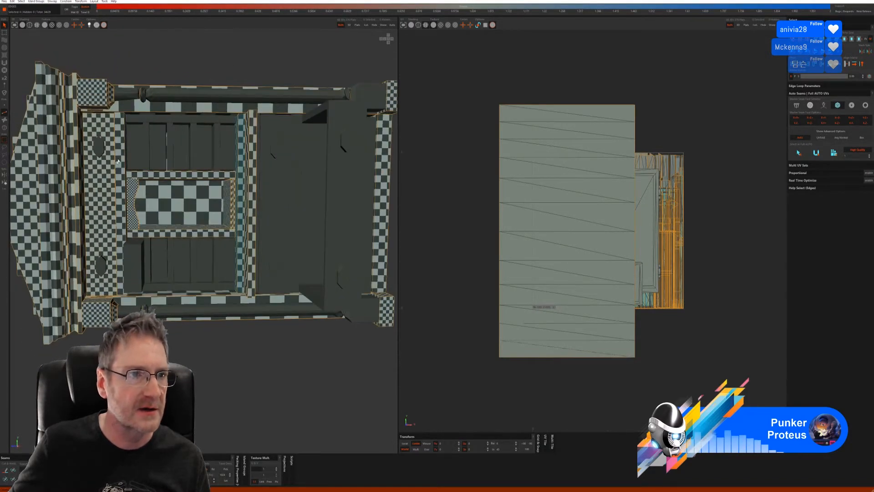
{"action": "left_click", "coordinate": [5, 128]}
{"action": "left_click", "coordinate": [98, 148]}
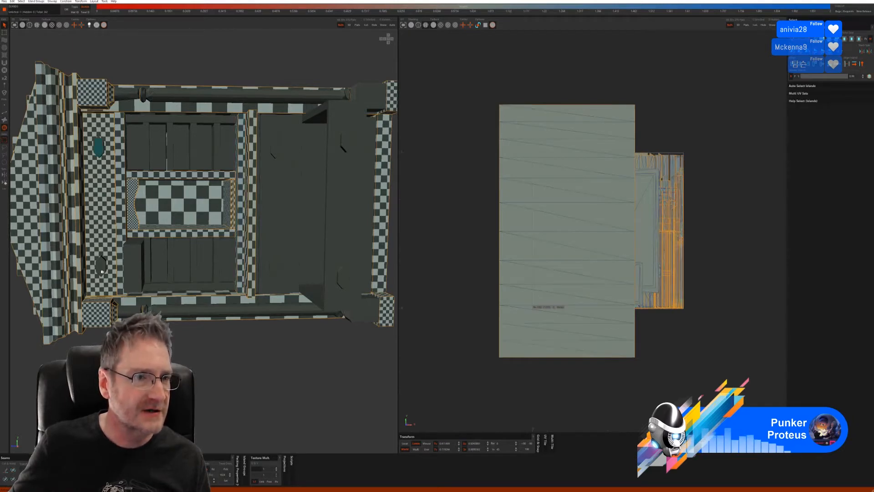
{"action": "left_click", "coordinate": [275, 149], "text": "shift"}
{"action": "left_click", "coordinate": [347, 142], "text": "shift"}
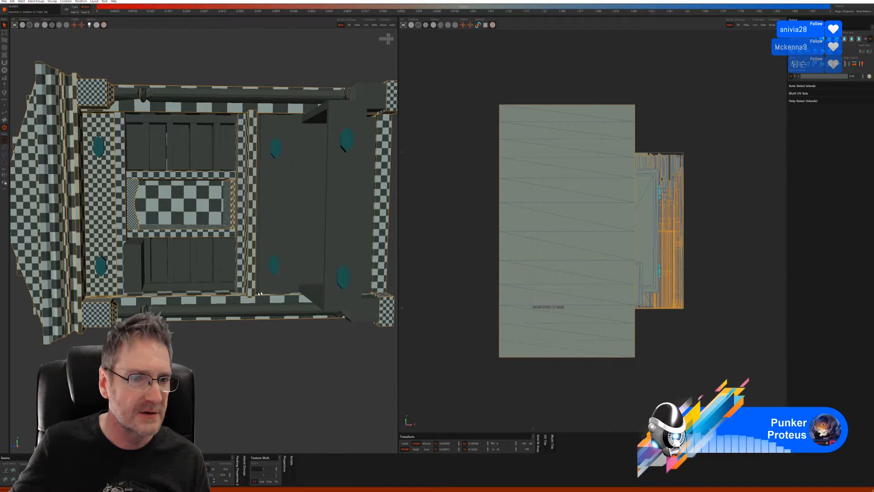
{"action": "left_click", "coordinate": [366, 25]}
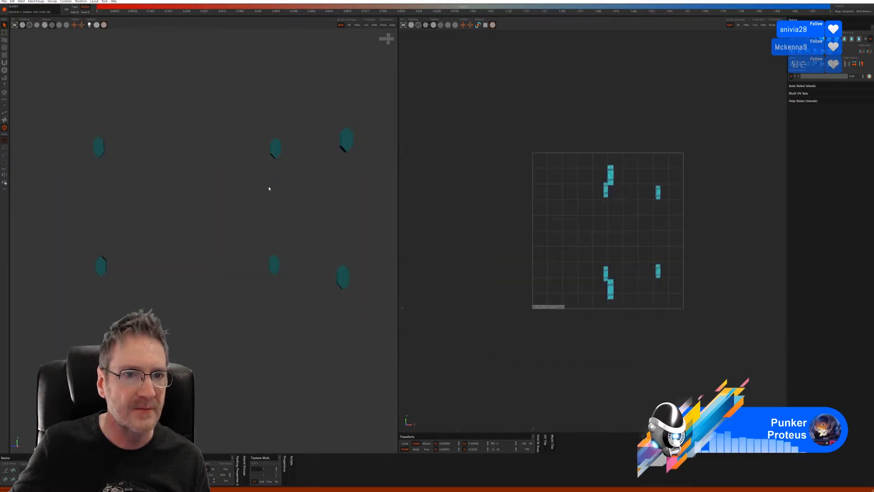
{"action": "left_click", "coordinate": [3, 114]}
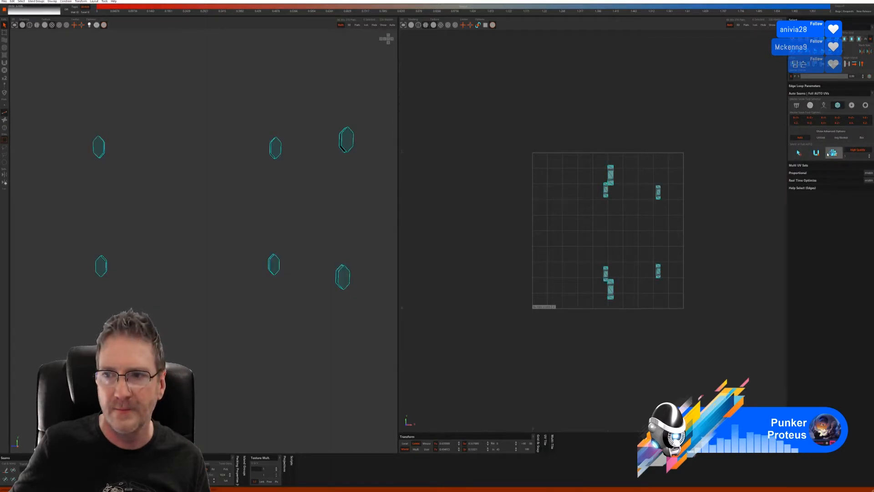
{"action": "left_click", "coordinate": [817, 153]}
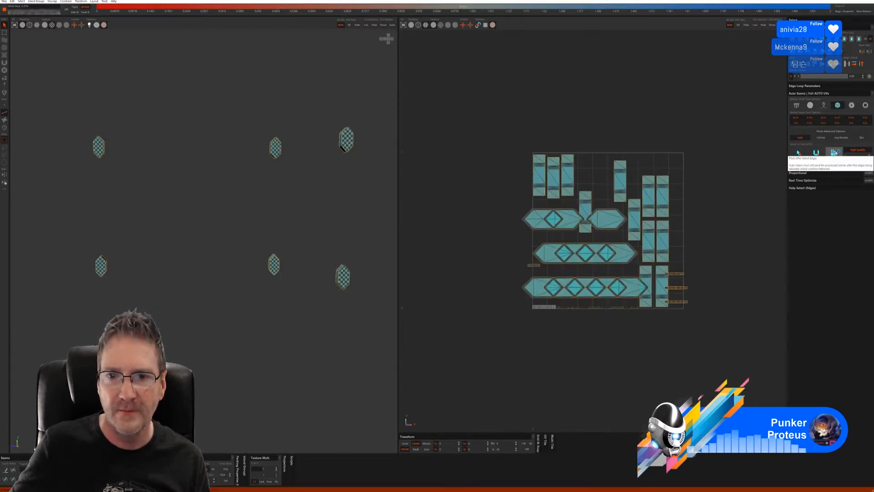
{"action": "left_click_drag", "start_coordinate": [216, 232], "coordinate": [186, 233], "text": "alt"}
{"action": "left_click", "coordinate": [383, 26]}
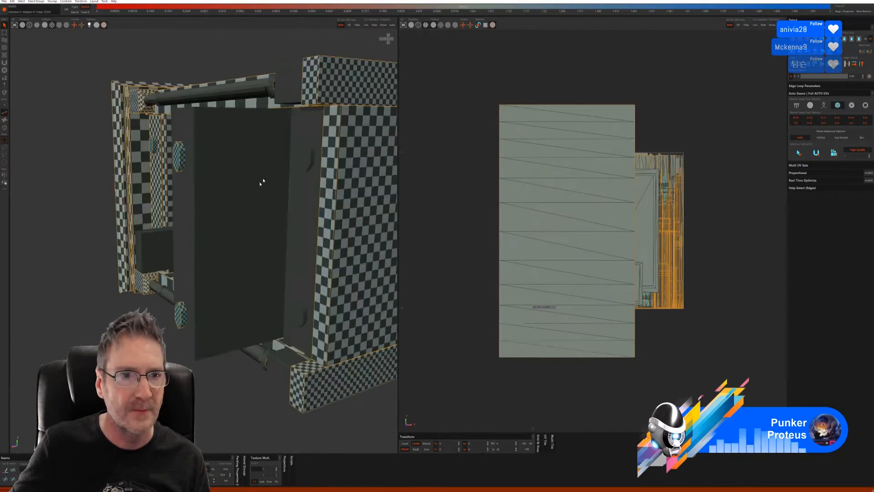
Isolate the closed drawer box behind the two middle knobs, unwrap and pack it using automatic seams, and unhide the other parts
{"action": "left_click_drag", "start_coordinate": [262, 181], "coordinate": [219, 184], "text": "alt"}
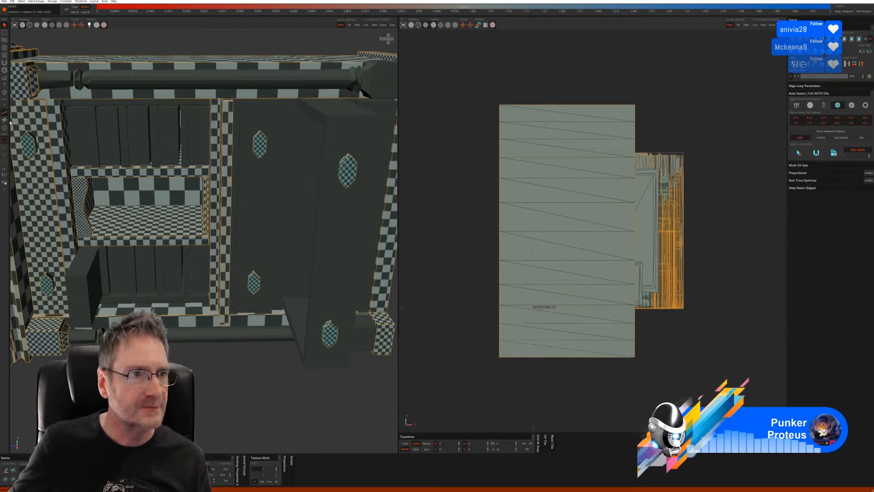
{"action": "key", "text": "i"}
{"action": "left_click", "coordinate": [265, 199]}
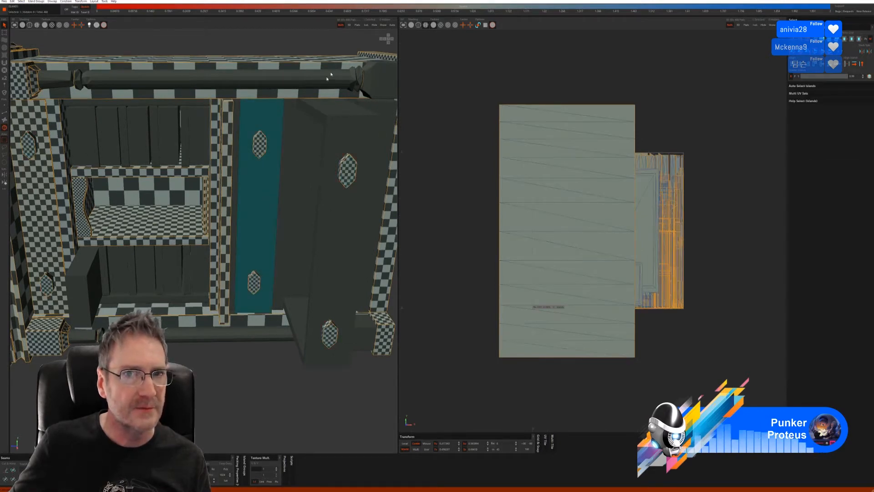
{"action": "left_click", "coordinate": [366, 25]}
{"action": "mouse_move", "coordinate": [288, 146]}
{"action": "middle_mouse_down"}
{"action": "mouse_move", "coordinate": [314, 149]}
{"action": "mouse_move", "coordinate": [288, 145]}
{"action": "middle_mouse_up"}
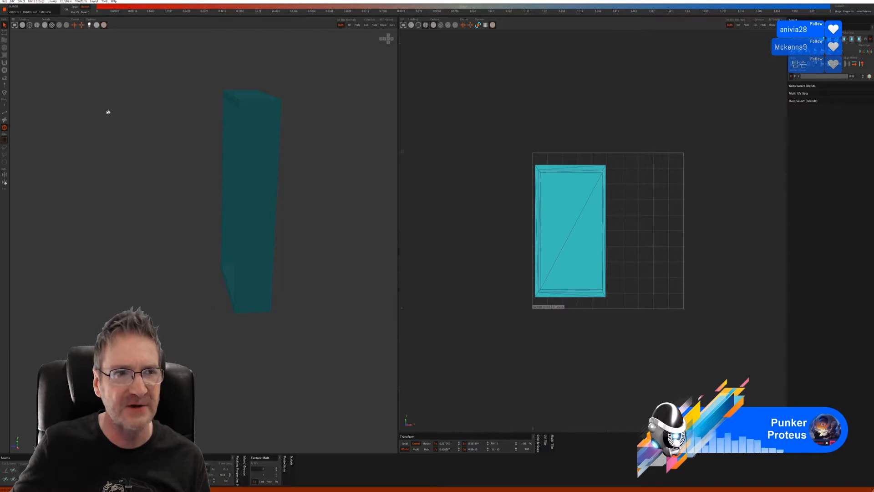
{"action": "left_click", "coordinate": [5, 114]}
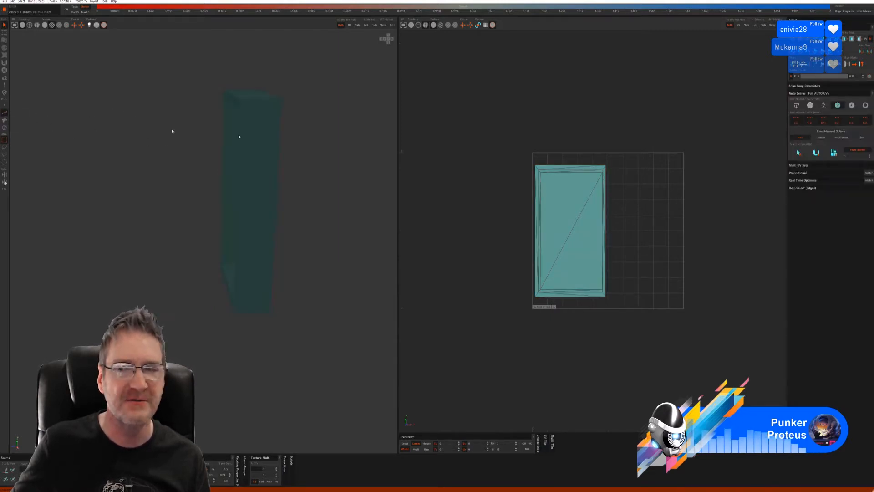
{"action": "left_click", "coordinate": [798, 157]}
{"action": "left_click", "coordinate": [816, 153]}
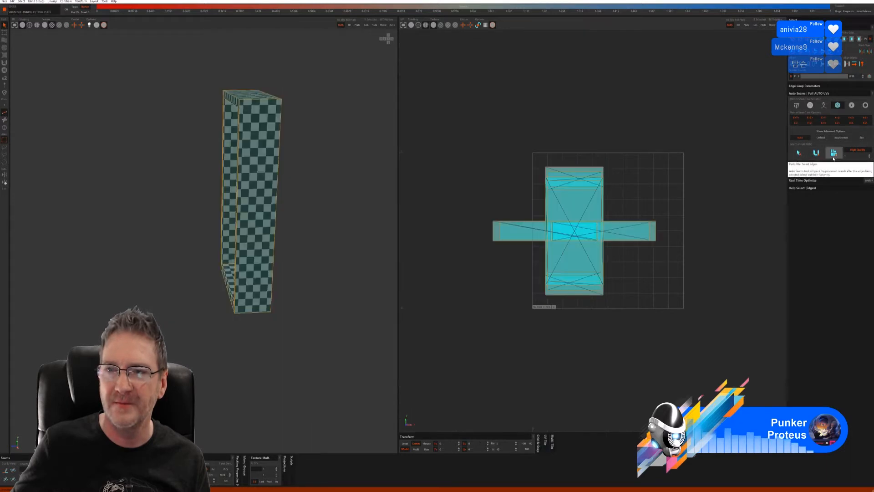
{"action": "left_click", "coordinate": [833, 153]}
{"action": "left_click_drag", "start_coordinate": [300, 192], "coordinate": [296, 150], "text": "alt"}
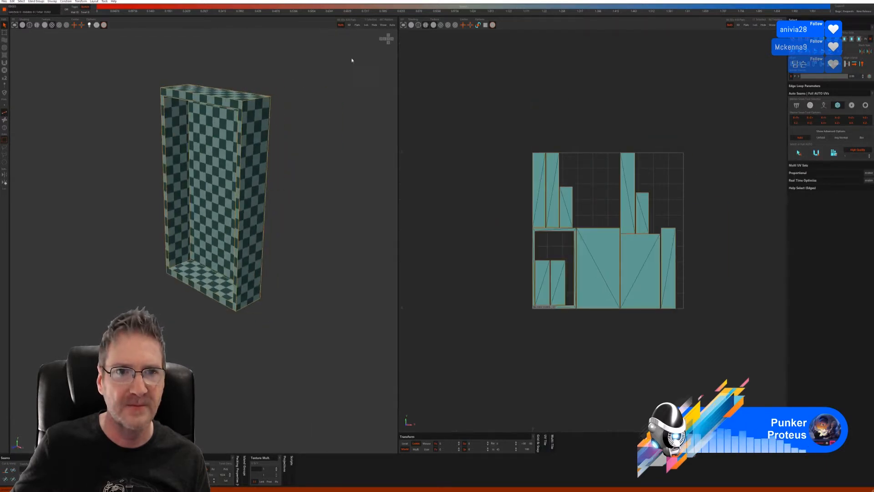
{"action": "left_click", "coordinate": [382, 26]}
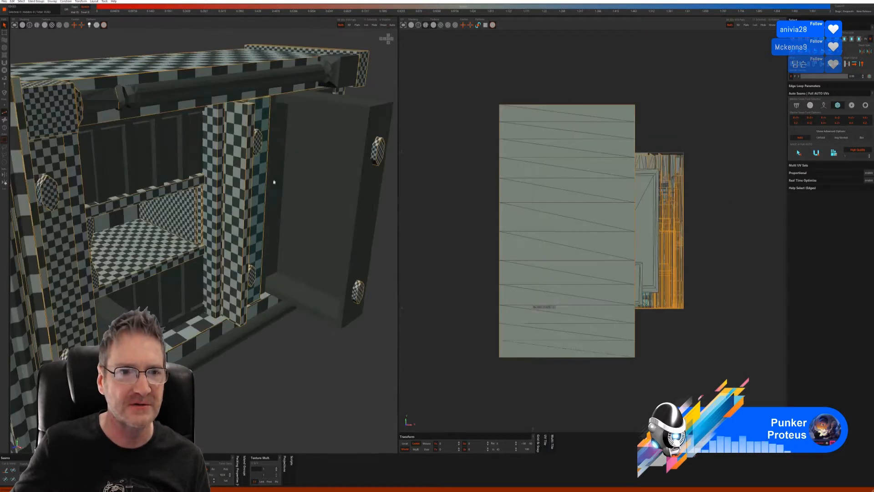
Isolate the thin board between the front rail and the closed drawer, unwrap and pack it using automatic seams, and redisplay the cabinet
{"action": "left_click_drag", "start_coordinate": [273, 180], "coordinate": [212, 184], "text": "alt"}
{"action": "left_click", "coordinate": [4, 127]}
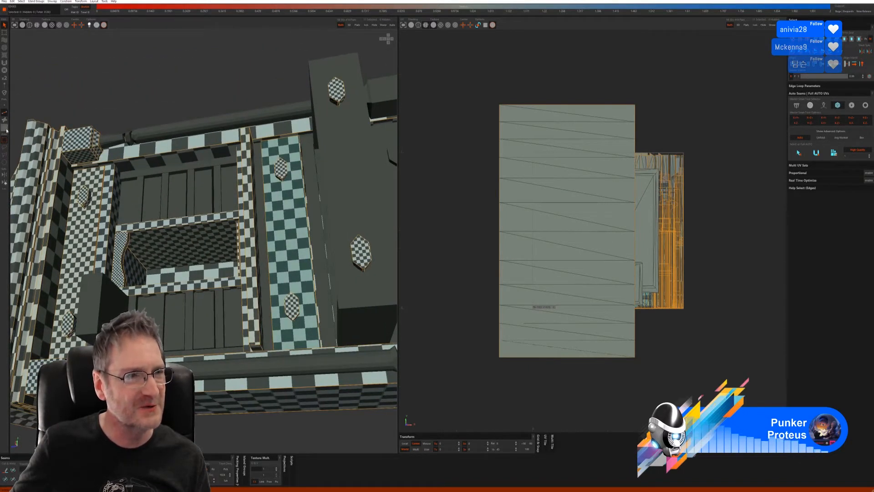
{"action": "left_click", "coordinate": [280, 215]}
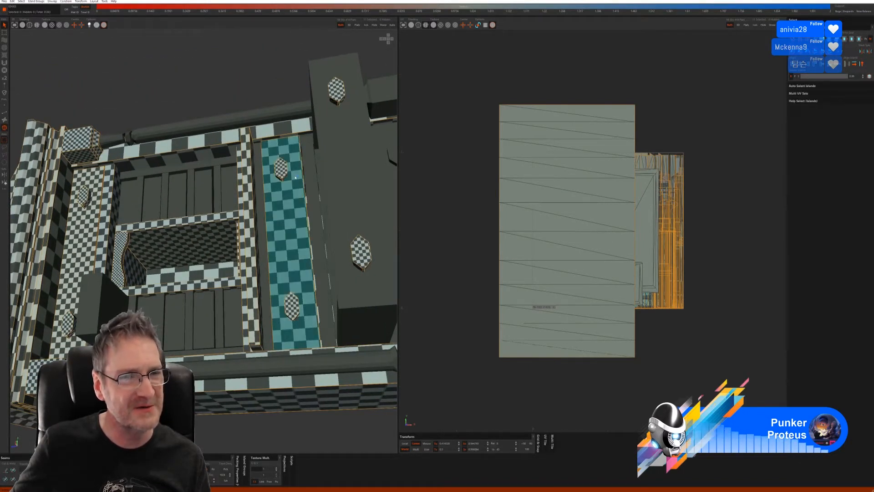
{"action": "left_click", "coordinate": [263, 209]}
{"action": "left_click", "coordinate": [366, 25]}
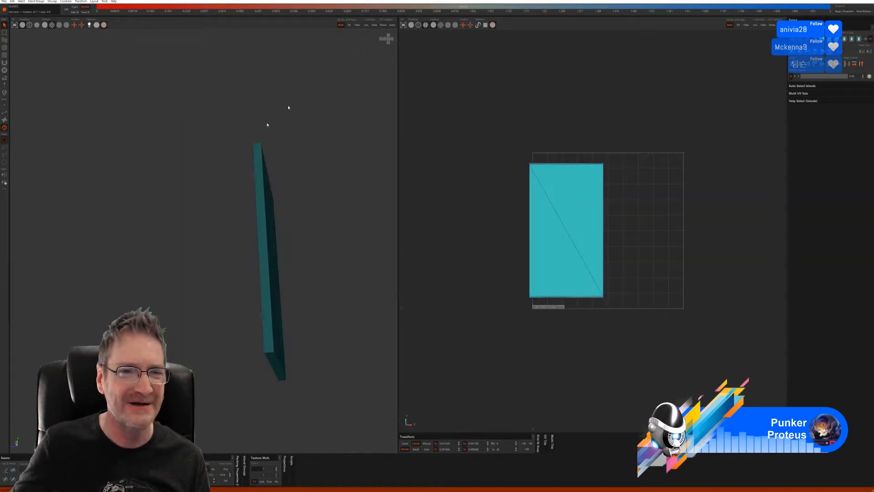
{"action": "left_click_drag", "start_coordinate": [289, 108], "coordinate": [230, 187], "text": "alt"}
{"action": "left_click", "coordinate": [4, 113]}
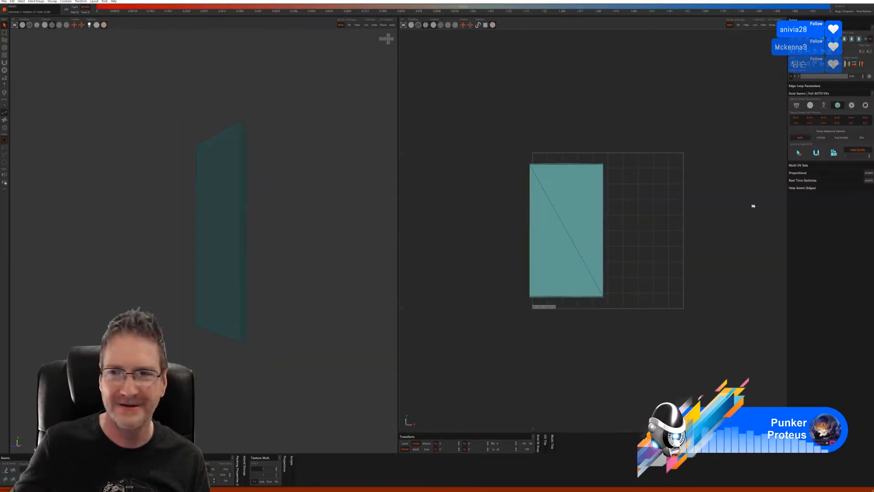
{"action": "left_click", "coordinate": [798, 153]}
{"action": "left_click", "coordinate": [816, 153]}
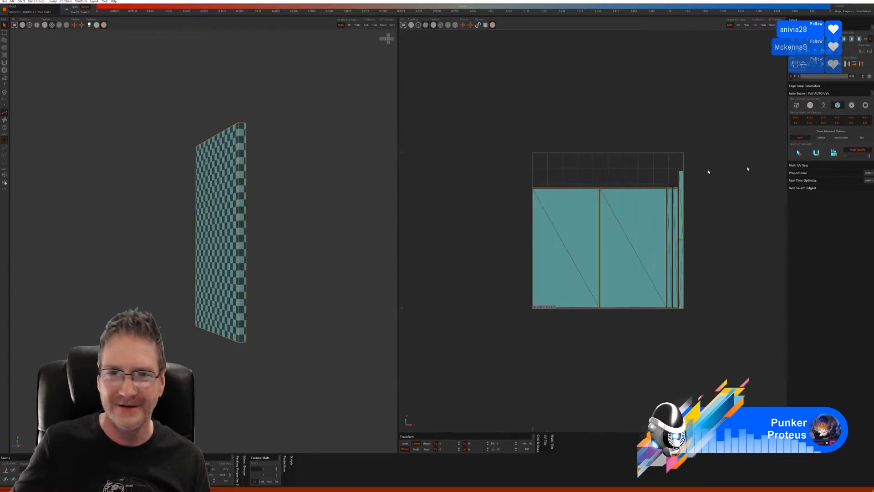
{"action": "left_click_drag", "start_coordinate": [213, 201], "coordinate": [295, 185], "text": "alt"}
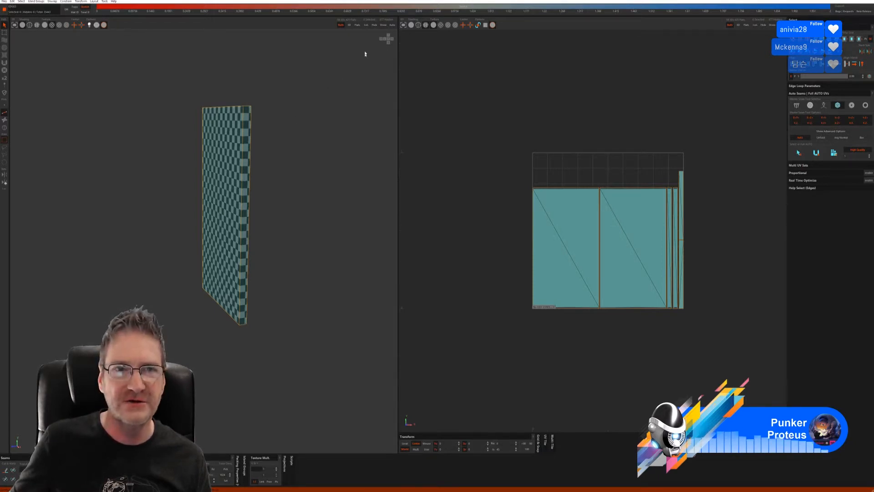
{"action": "left_click", "coordinate": [383, 25]}
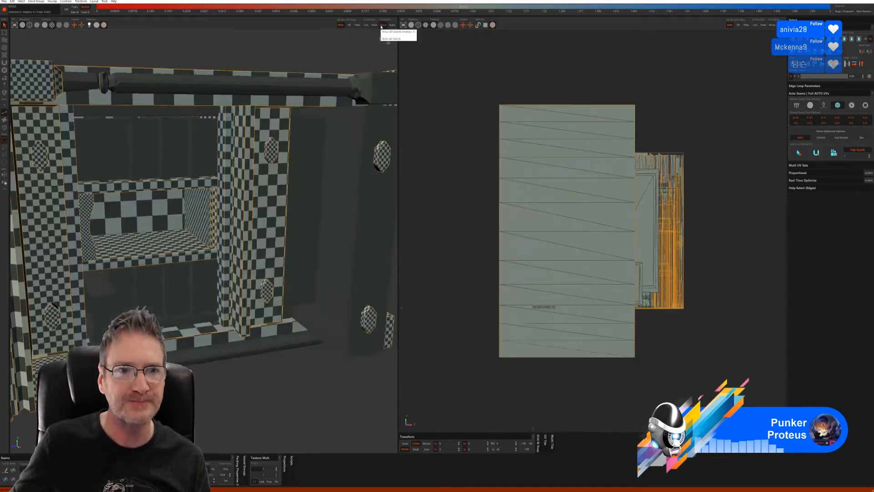
Isolate the tall thin board beside the large open drawer, unwrap and pack it using automatic seams, and show all parts again
{"action": "left_click_drag", "start_coordinate": [270, 201], "coordinate": [296, 200], "text": "alt"}
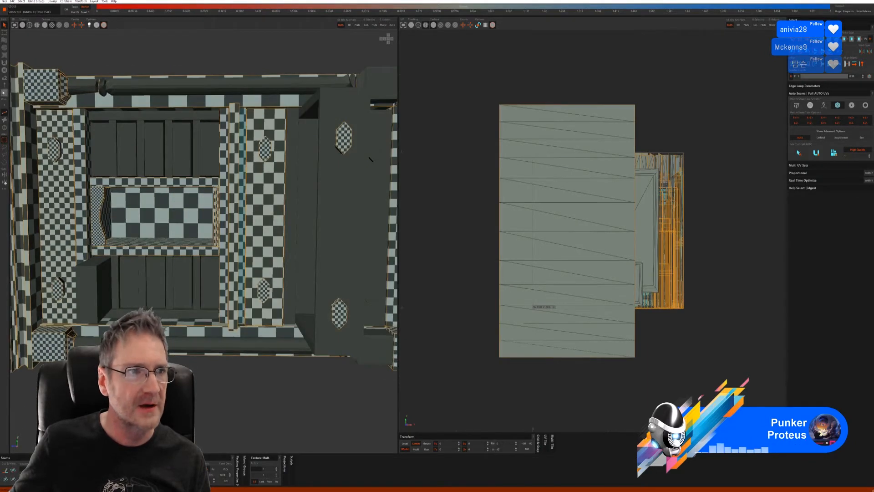
{"action": "left_click", "coordinate": [5, 127]}
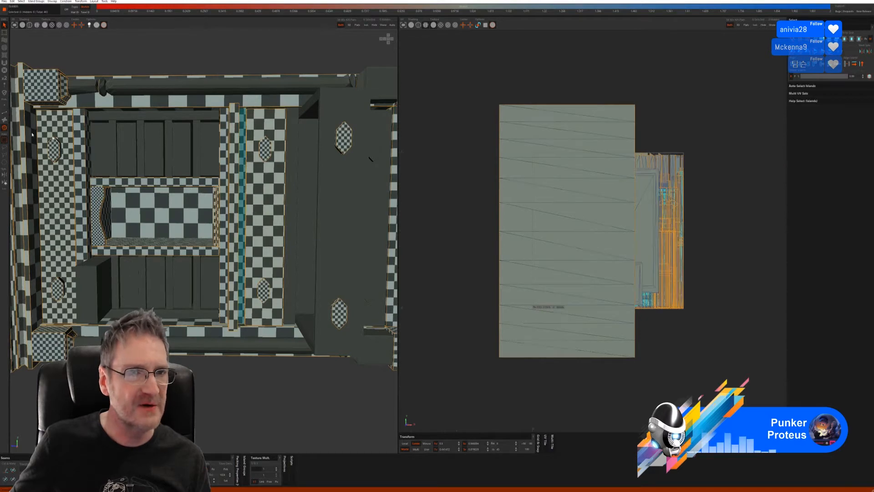
{"action": "left_click", "coordinate": [294, 172]}
{"action": "left_click_drag", "start_coordinate": [293, 172], "coordinate": [276, 89], "text": "alt"}
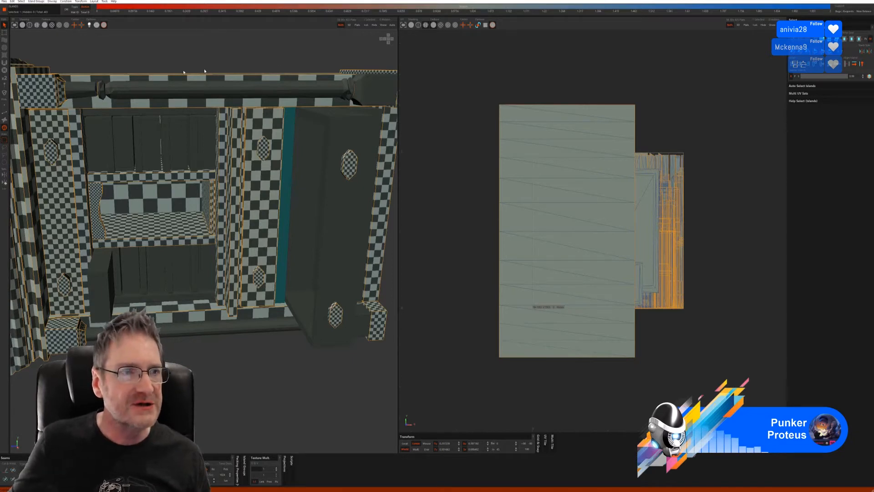
{"action": "left_click", "coordinate": [366, 25]}
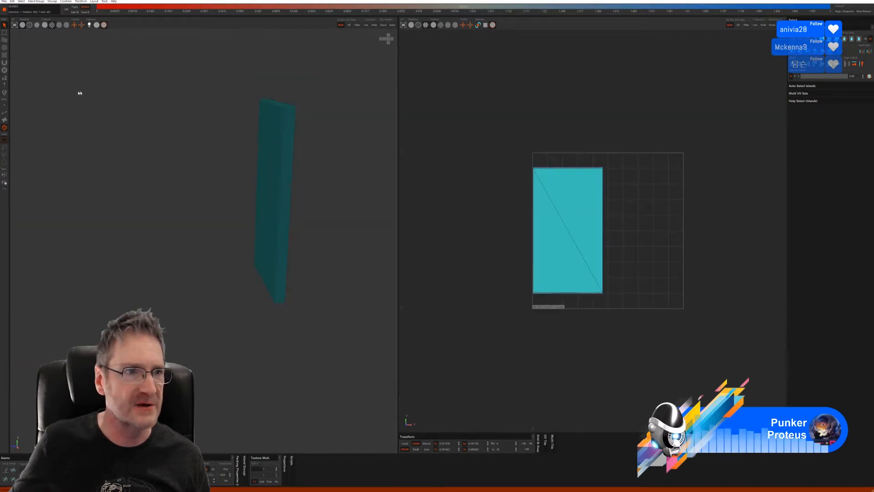
{"action": "left_click", "coordinate": [5, 113]}
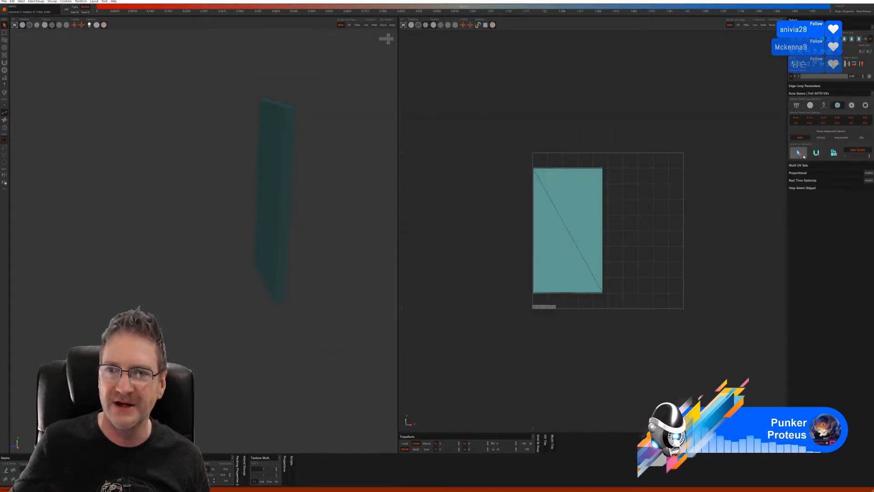
{"action": "left_click", "coordinate": [816, 153]}
{"action": "left_click", "coordinate": [834, 153]}
{"action": "left_click_drag", "start_coordinate": [314, 193], "coordinate": [267, 199], "text": "alt"}
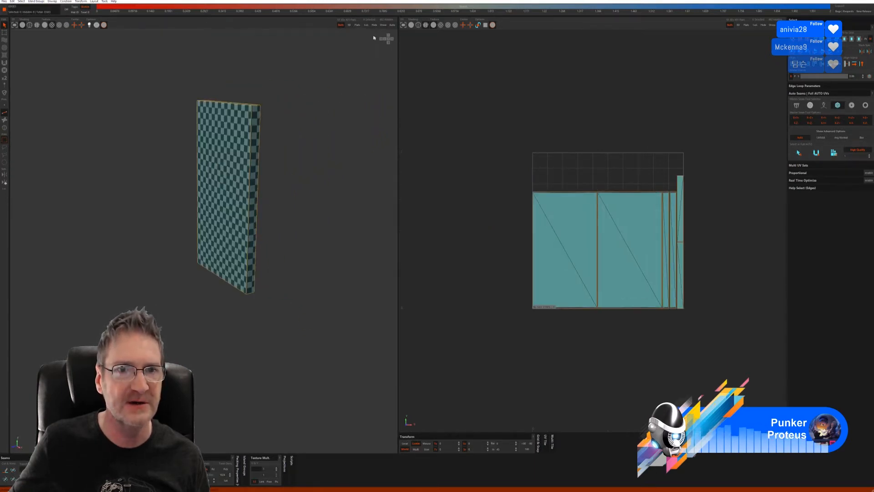
{"action": "left_click", "coordinate": [383, 25]}
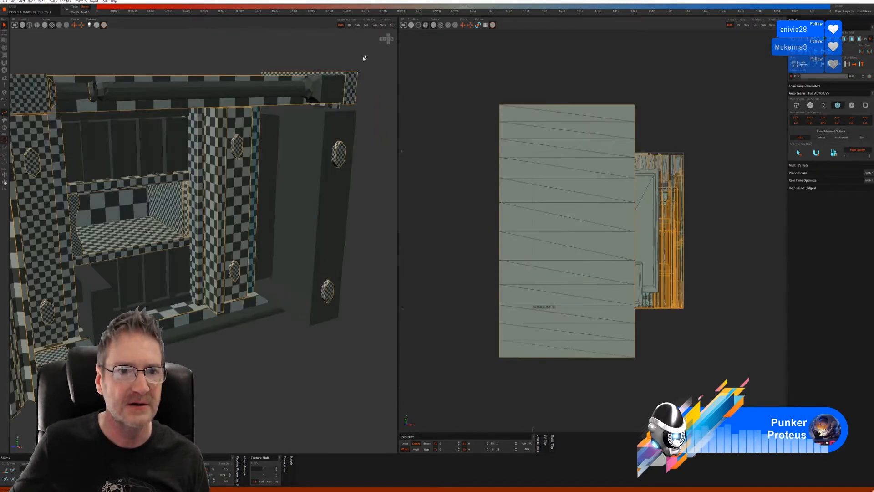
Isolate the small drawer protruding from the row below the central niche, unwrap and pack it using automatic seams, and restore the full cabinet
{"action": "left_click_drag", "start_coordinate": [246, 188], "coordinate": [72, 79], "text": "alt"}
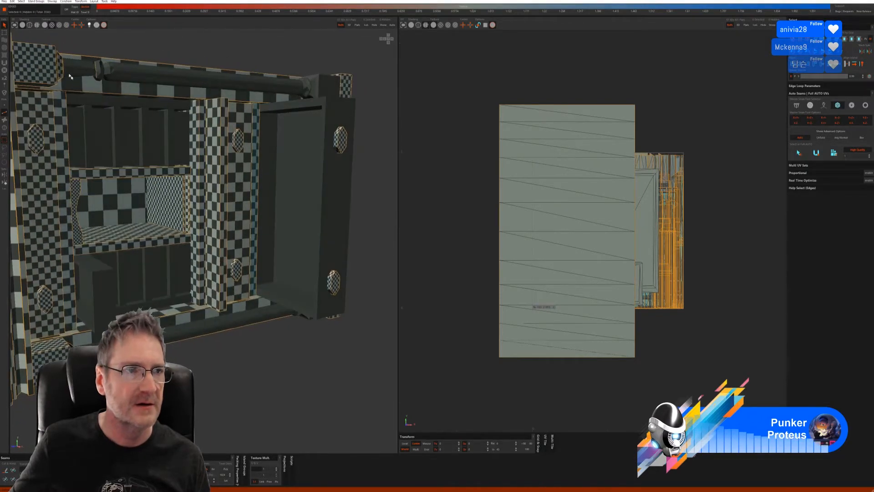
{"action": "left_click", "coordinate": [4, 127]}
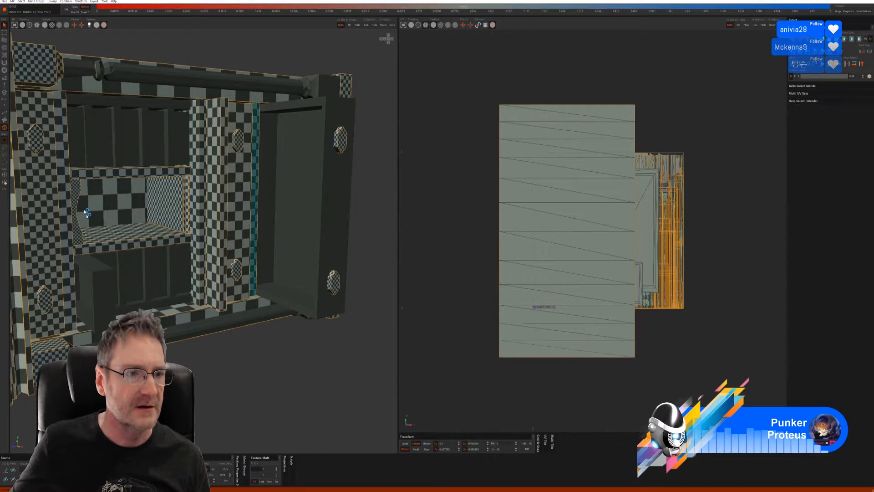
{"action": "left_click", "coordinate": [99, 288]}
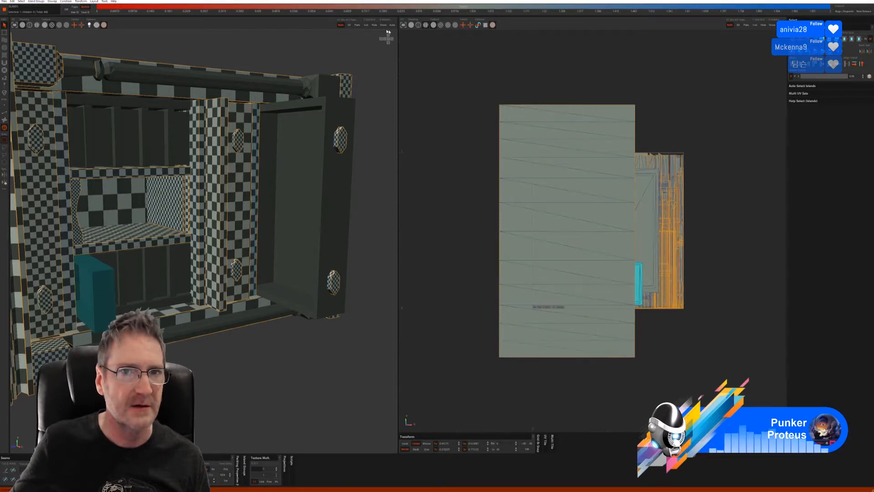
{"action": "left_click", "coordinate": [366, 26]}
{"action": "key", "text": "f"}
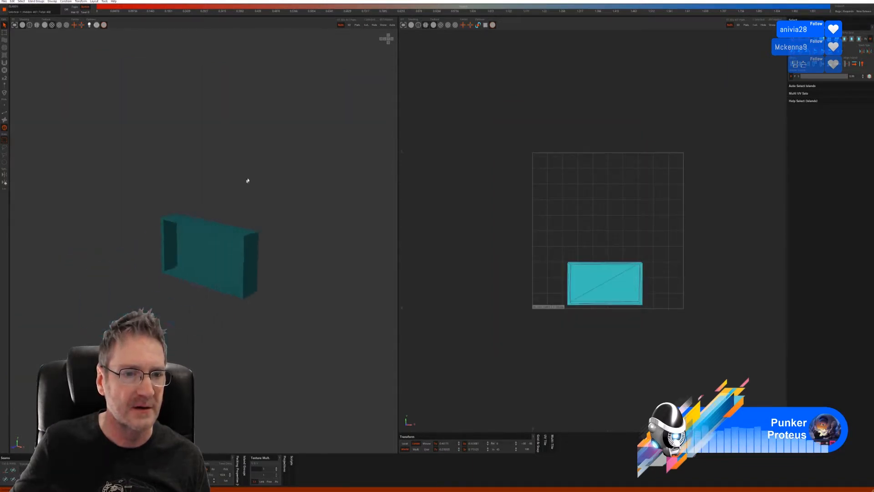
{"action": "middle_click_drag", "start_coordinate": [247, 180], "coordinate": [256, 174], "text": "alt"}
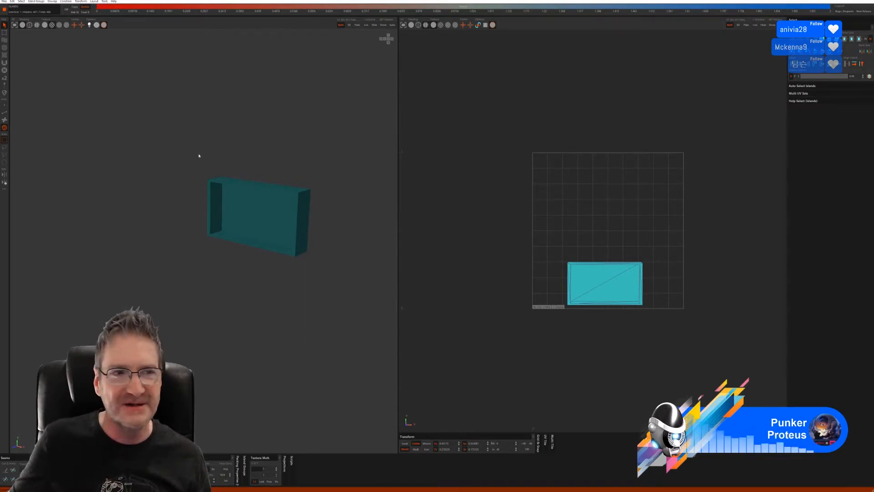
{"action": "left_click", "coordinate": [7, 114]}
{"action": "left_click", "coordinate": [833, 153]}
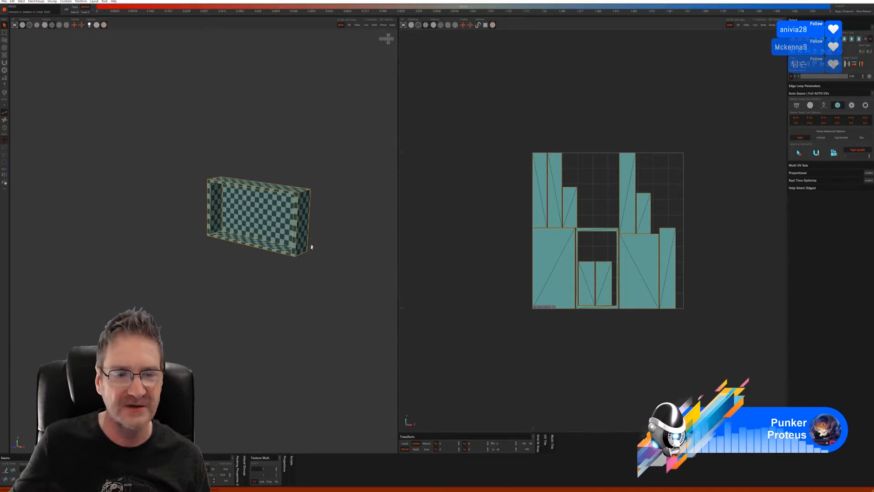
{"action": "mouse_move", "coordinate": [310, 246]}
{"action": "left_mouse_down", "text": "alt"}
{"action": "mouse_move", "coordinate": [272, 253]}
{"action": "mouse_move", "coordinate": [311, 248]}
{"action": "left_mouse_up", "text": "alt"}
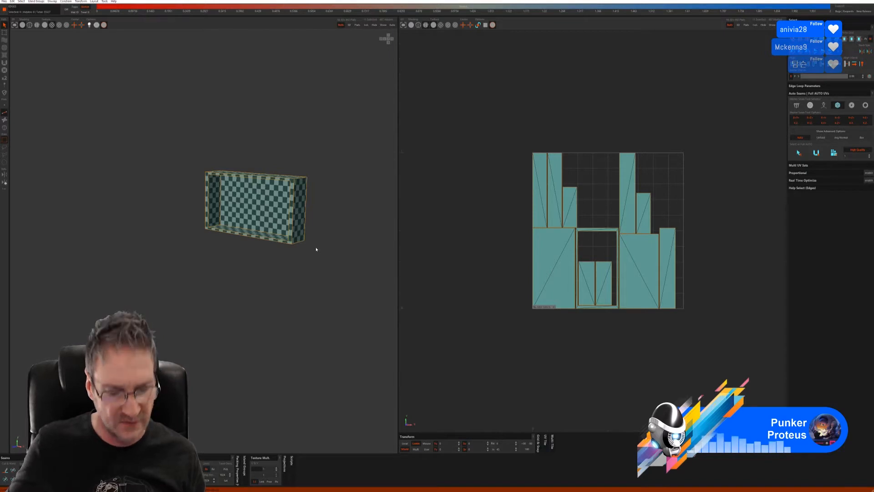
{"action": "middle_click_drag", "start_coordinate": [279, 172], "coordinate": [265, 159]}
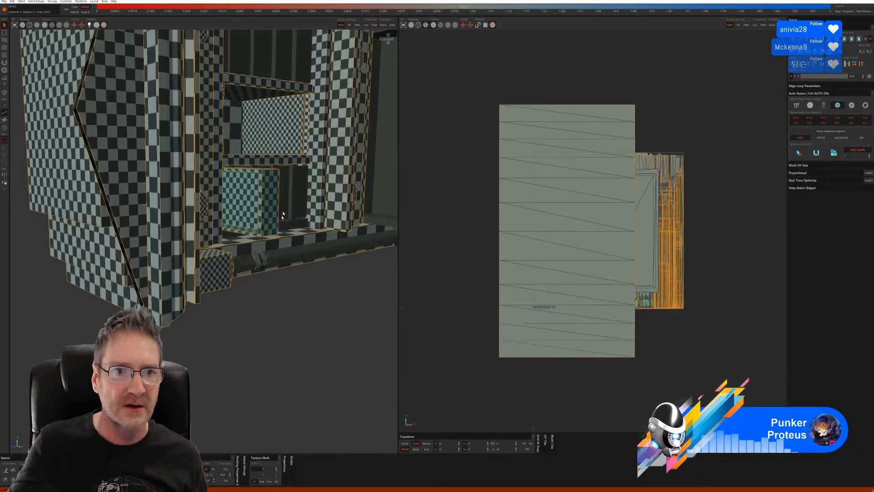
Isolate the recessed boxes above and below the central niche together, unwrap and pack them using automatic seams, and unhide the remaining parts
{"action": "left_click_drag", "start_coordinate": [277, 264], "coordinate": [189, 312], "text": "alt"}
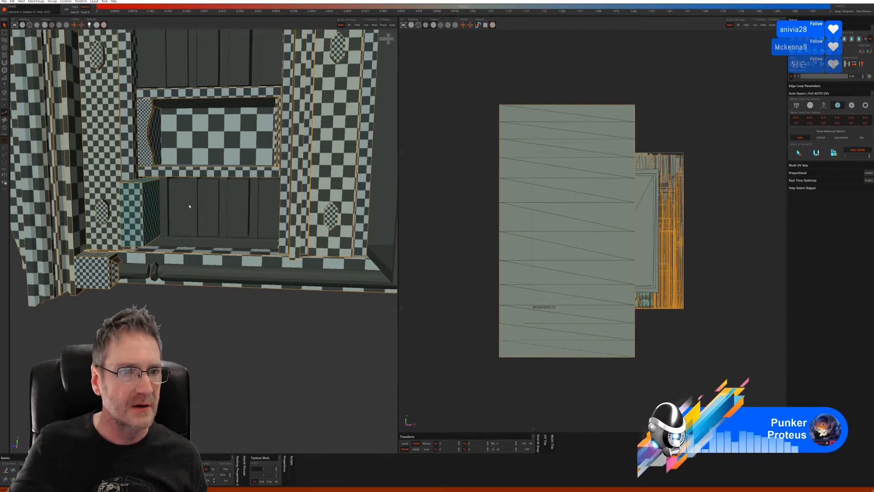
{"action": "left_click", "coordinate": [5, 128]}
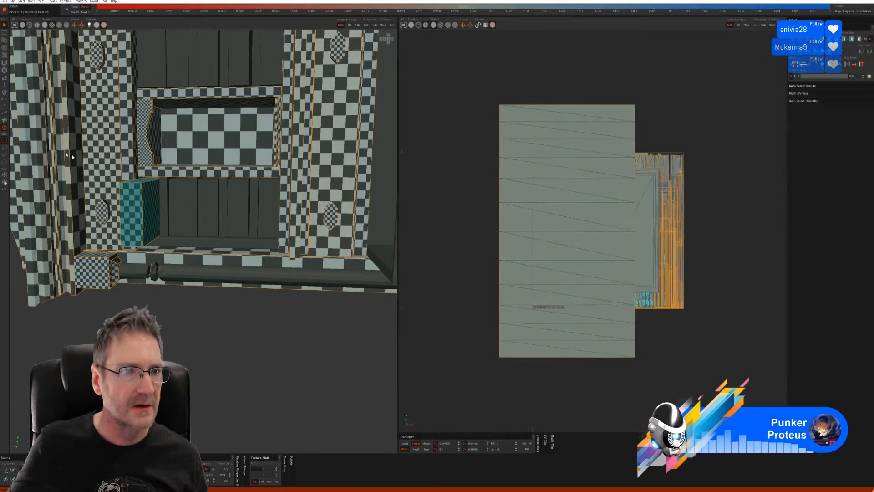
{"action": "left_click", "coordinate": [182, 206]}
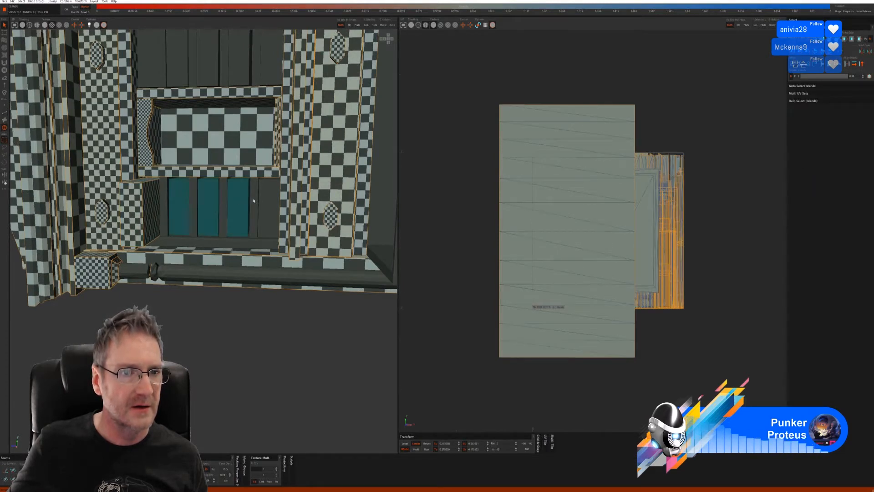
{"action": "left_click_drag", "start_coordinate": [235, 216], "coordinate": [117, 120], "text": "alt"}
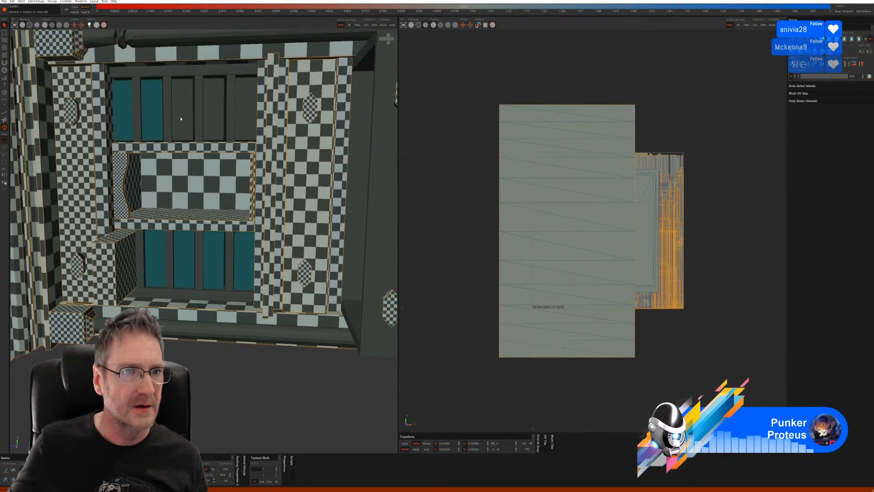
{"action": "left_click", "coordinate": [366, 24]}
{"action": "left_click_drag", "start_coordinate": [263, 126], "coordinate": [283, 135], "text": "alt"}
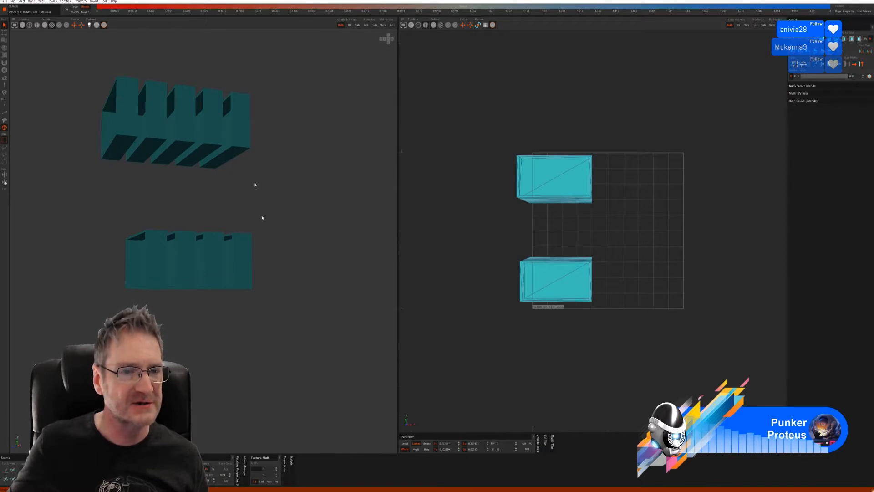
{"action": "left_click", "coordinate": [5, 112]}
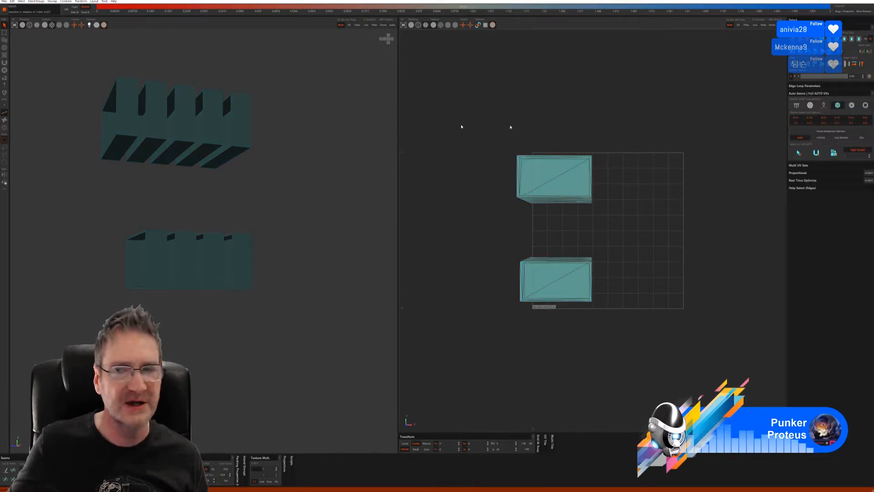
{"action": "left_click", "coordinate": [816, 153]}
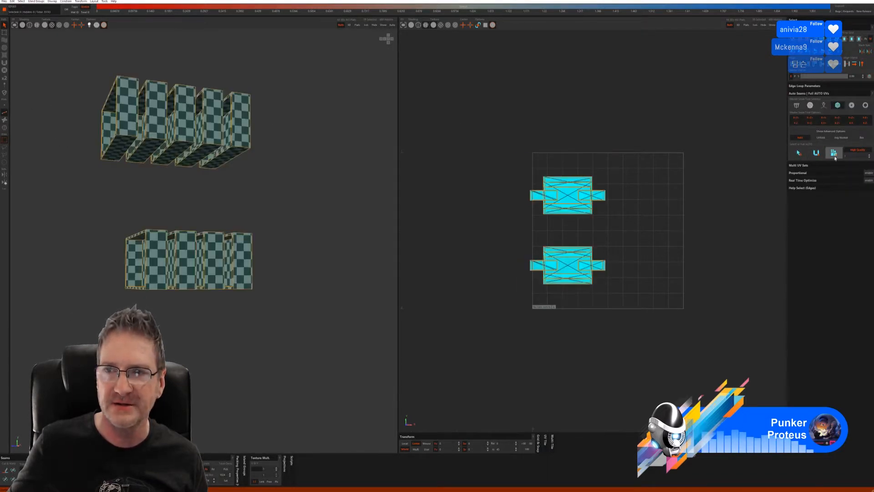
{"action": "middle_click_drag", "start_coordinate": [218, 188], "coordinate": [210, 253]}
{"action": "left_click", "coordinate": [383, 26]}
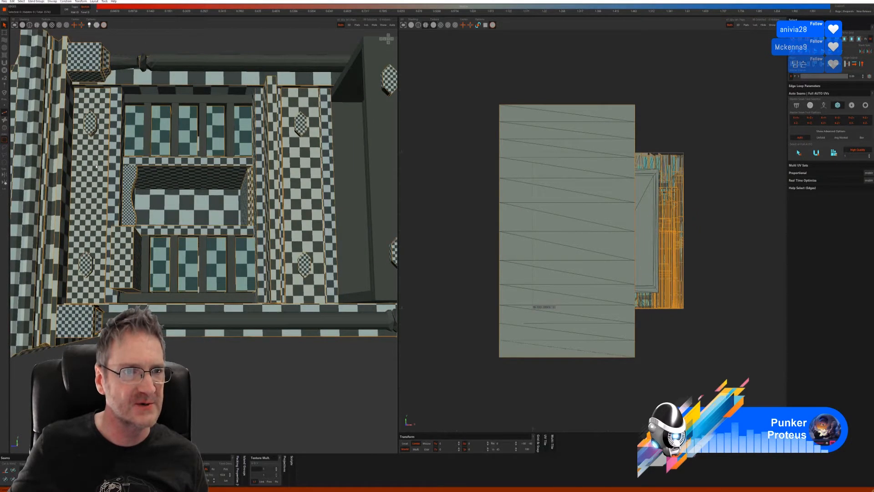
Isolate the two horizontal boards above the upper slots and below the lower slots, unwrap and pack them using automatic seams, and redisplay everything
{"action": "key", "text": "F4"}
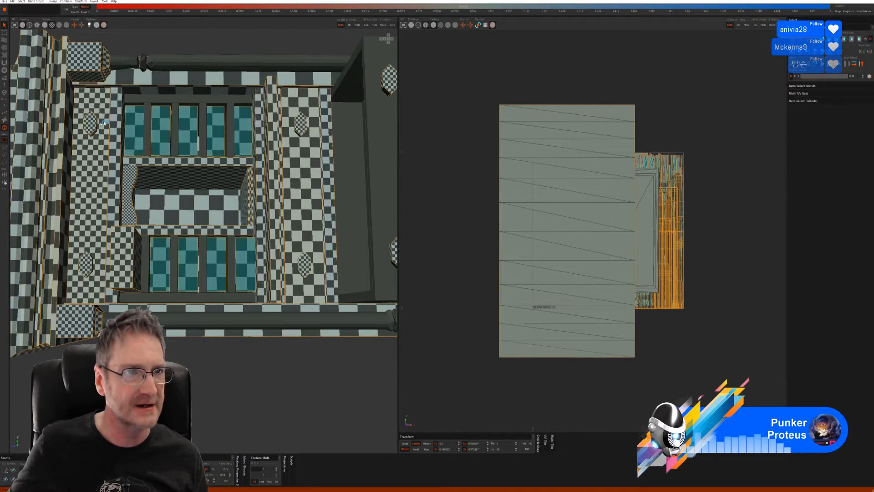
{"action": "left_click", "coordinate": [148, 100]}
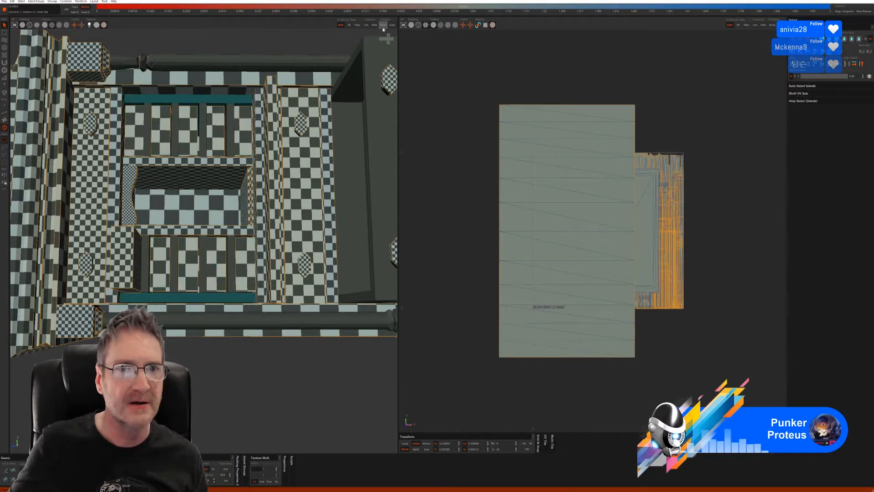
{"action": "left_click", "coordinate": [366, 25]}
{"action": "left_click_drag", "start_coordinate": [205, 157], "coordinate": [198, 200], "text": "alt"}
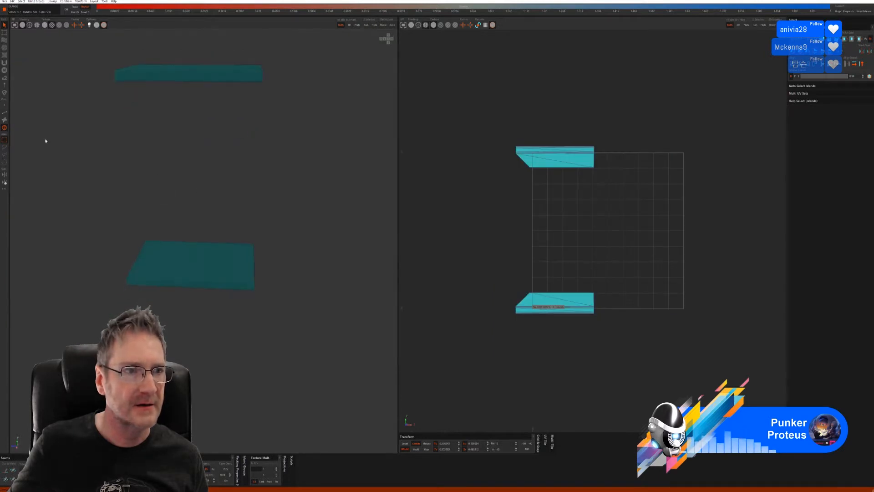
{"action": "left_click", "coordinate": [5, 112]}
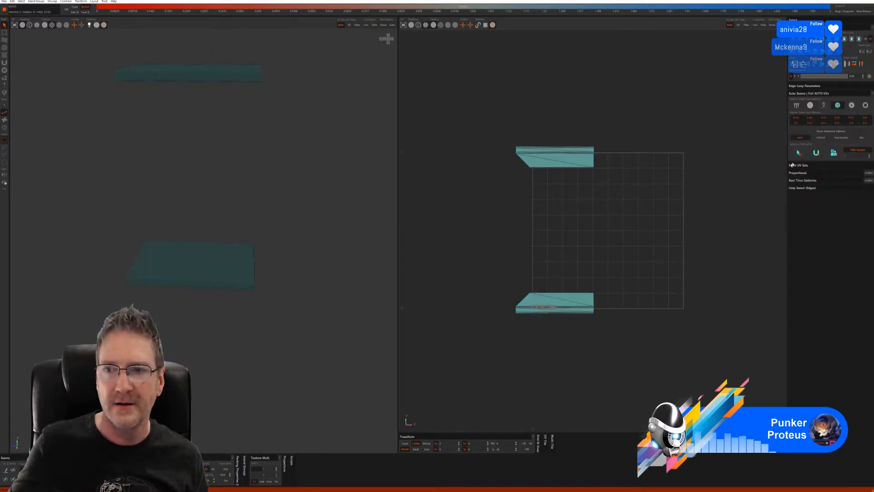
{"action": "left_click", "coordinate": [834, 153]}
{"action": "left_click_drag", "start_coordinate": [300, 200], "coordinate": [262, 190], "text": "alt"}
{"action": "left_click", "coordinate": [383, 26]}
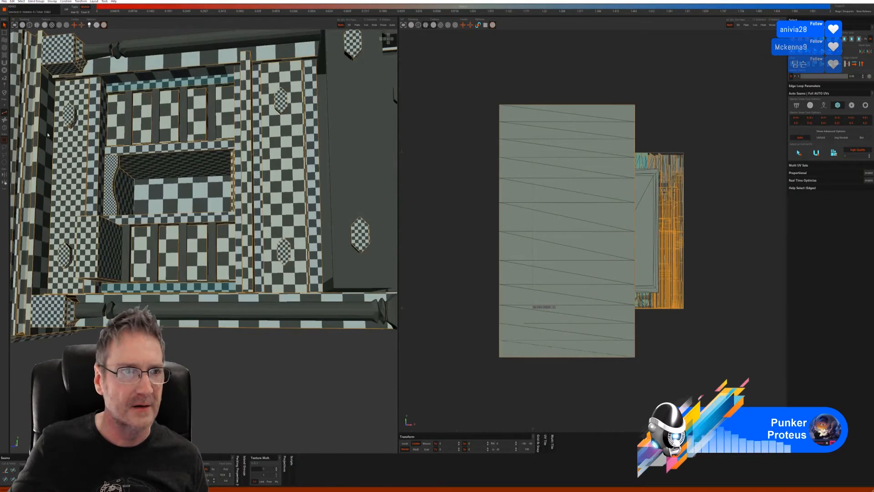
Isolate the eight thin vertical dividers between the upper and lower slots, unwrap and pack them using automatic seams, and bring back the cabinet
{"action": "left_click", "coordinate": [4, 127]}
{"action": "left_click", "coordinate": [127, 111]}
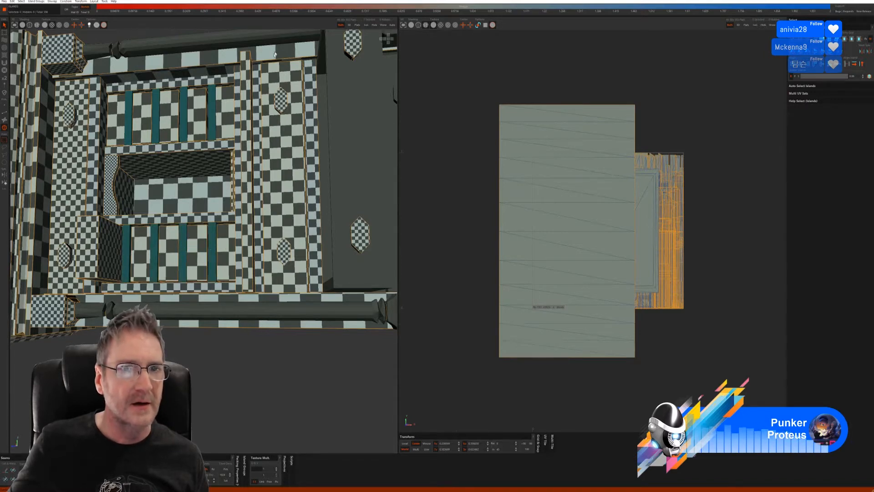
{"action": "left_click", "coordinate": [373, 25]}
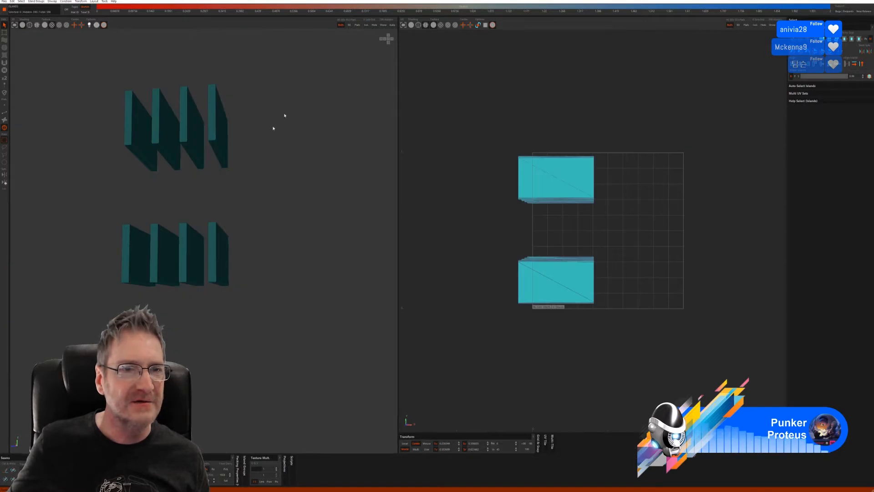
{"action": "middle_click_drag", "start_coordinate": [283, 117], "coordinate": [282, 183]}
{"action": "left_click", "coordinate": [5, 113]}
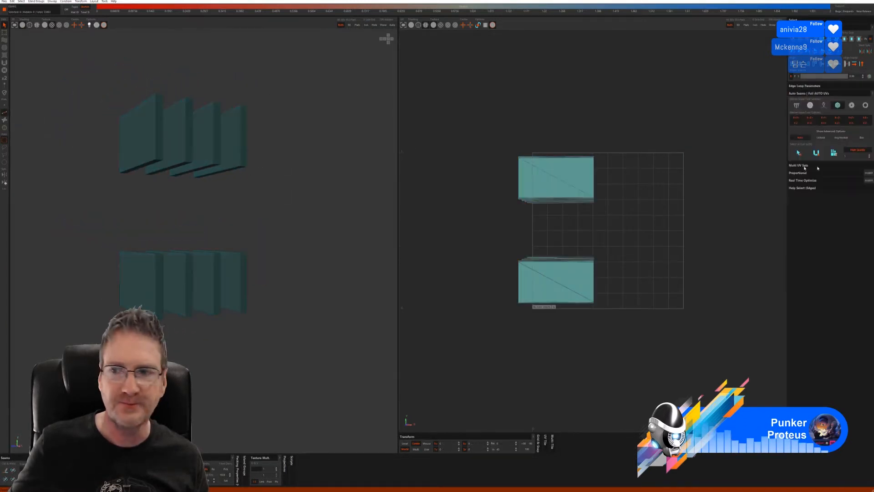
{"action": "left_click", "coordinate": [816, 153]}
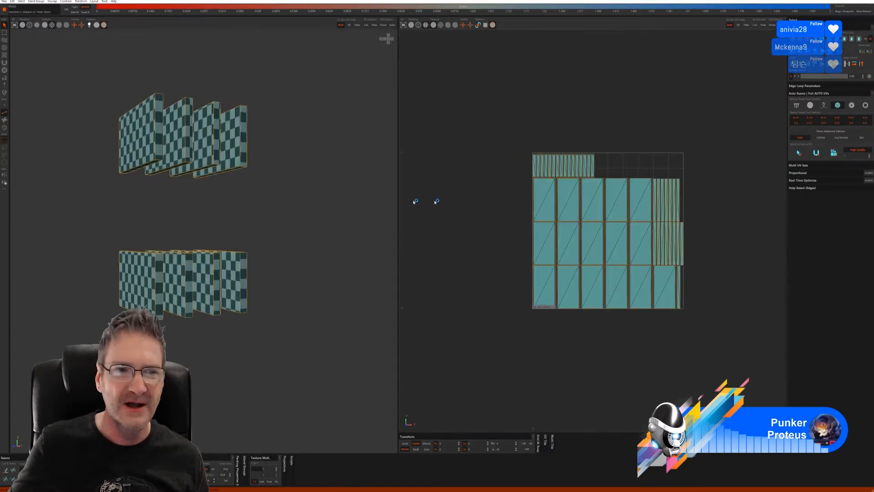
{"action": "mouse_move", "coordinate": [336, 189]}
{"action": "middle_mouse_down"}
{"action": "mouse_move", "coordinate": [277, 207]}
{"action": "mouse_move", "coordinate": [326, 204]}
{"action": "mouse_move", "coordinate": [340, 178]}
{"action": "middle_mouse_up"}
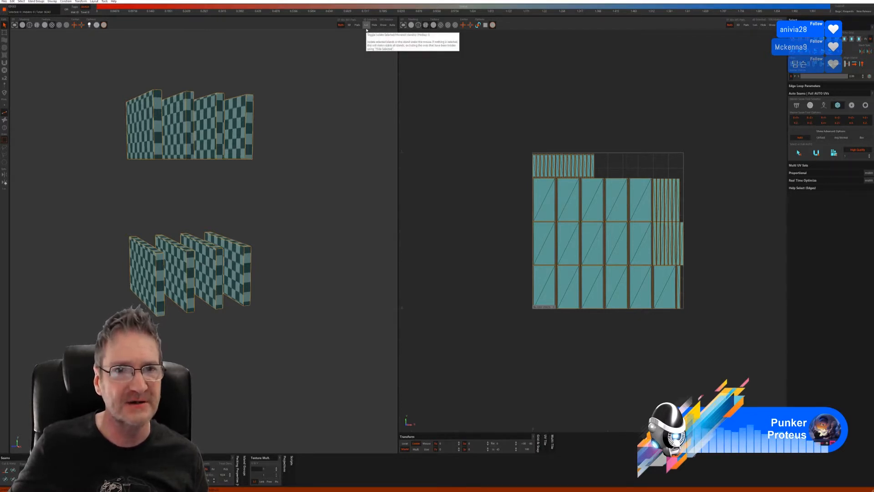
{"action": "left_click", "coordinate": [383, 25]}
{"action": "middle_click_drag", "start_coordinate": [373, 44], "coordinate": [281, 142]}
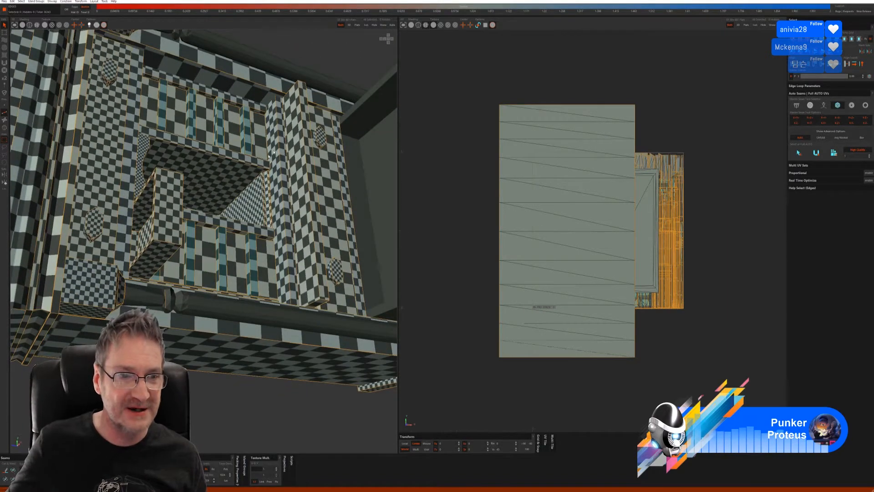
{"action": "middle_click_drag", "start_coordinate": [261, 165], "coordinate": [253, 192]}
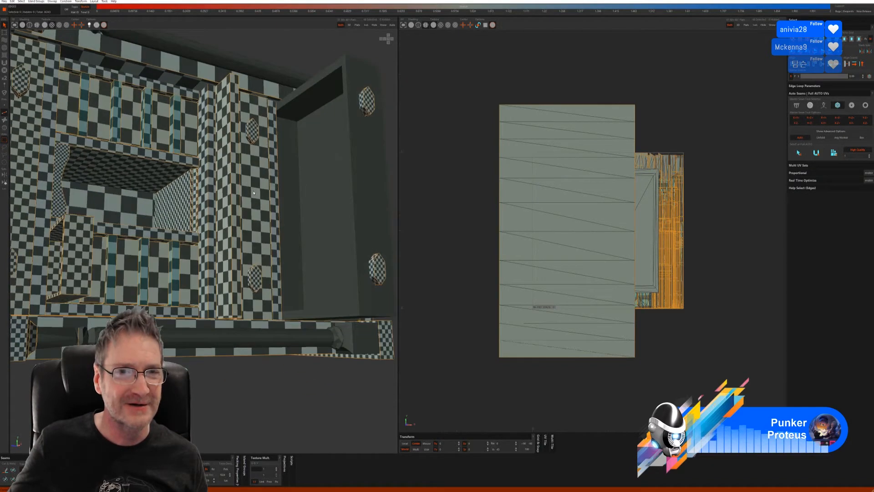
Isolate the large pulled-out drawer with two knobs, unwrap and pack it using automatic seams, and restore the full cabinet
{"action": "left_click", "coordinate": [4, 127]}
{"action": "left_click", "coordinate": [310, 181]}
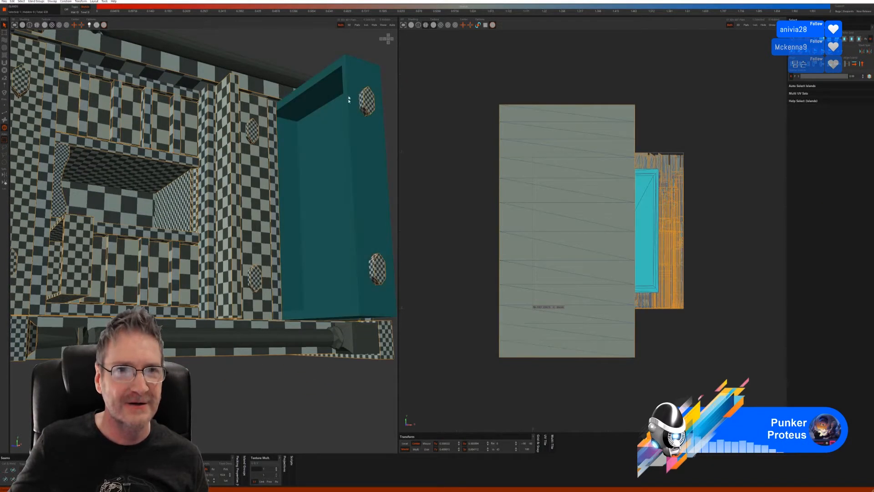
{"action": "key", "text": "i"}
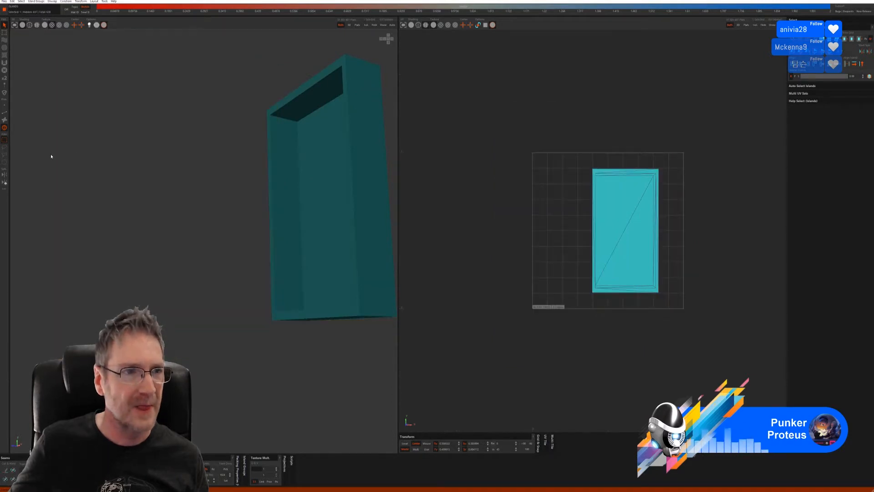
{"action": "middle_click_drag", "start_coordinate": [98, 167], "coordinate": [57, 174], "text": "alt"}
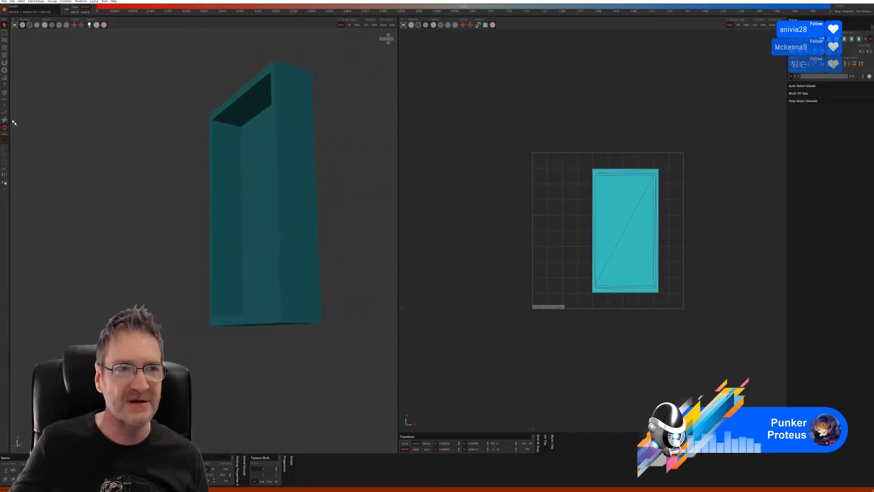
{"action": "left_click", "coordinate": [5, 113]}
{"action": "left_click", "coordinate": [798, 153]}
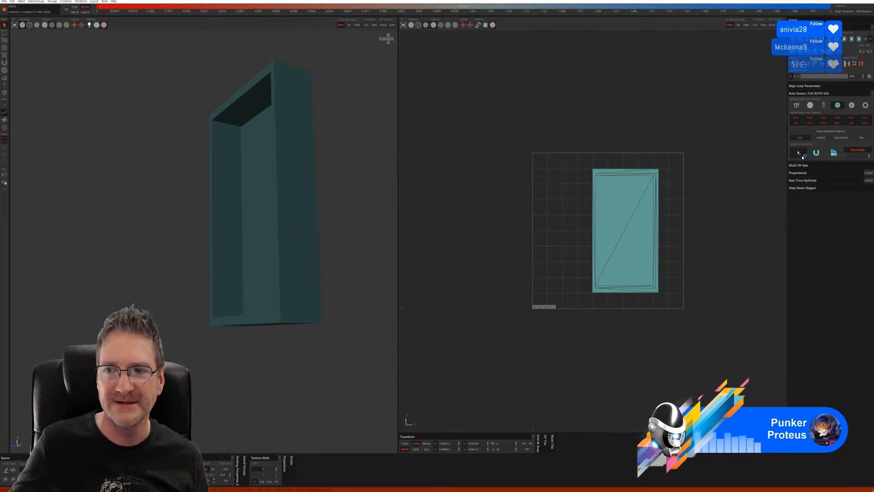
{"action": "left_click_drag", "start_coordinate": [346, 191], "coordinate": [323, 196], "text": "alt"}
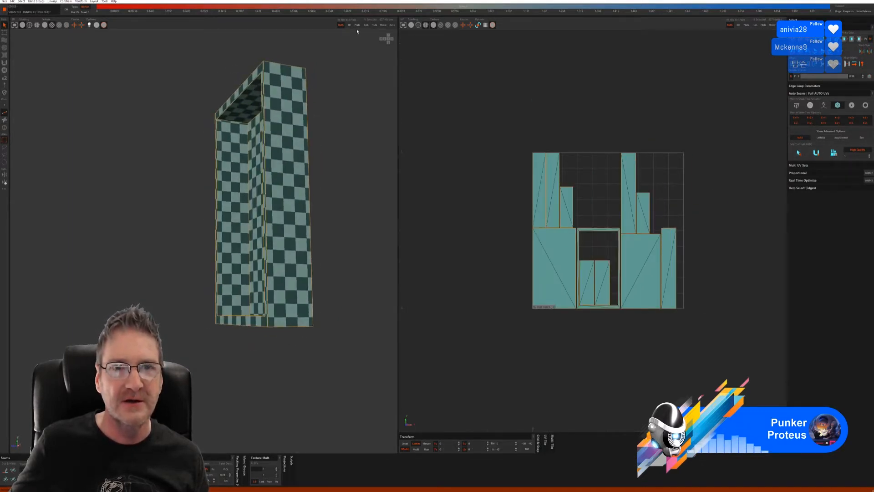
{"action": "left_click", "coordinate": [380, 28]}
Isolate the thin vertical panel just behind the pulled-out drawer, unwrap and pack it using automatic seams, and redisplay everything
{"action": "left_click_drag", "start_coordinate": [318, 182], "coordinate": [248, 173], "text": "alt"}
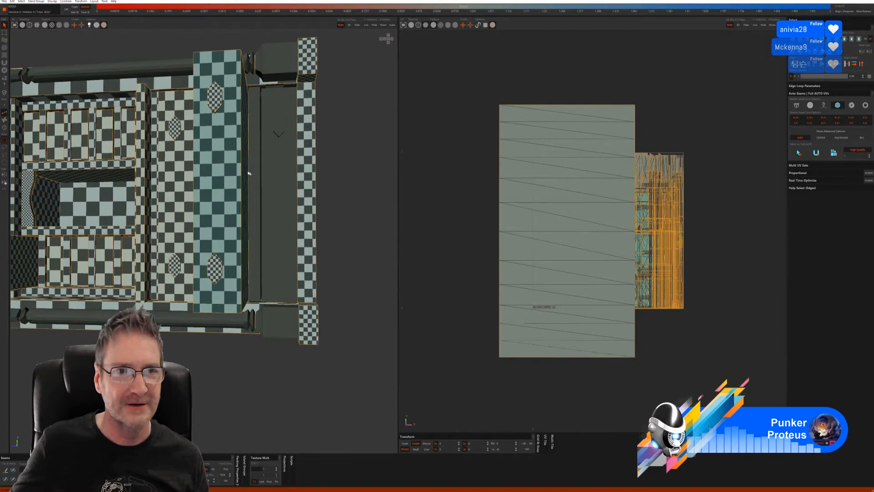
{"action": "left_click", "coordinate": [4, 128]}
{"action": "left_click", "coordinate": [243, 145]}
{"action": "left_click", "coordinate": [256, 144]}
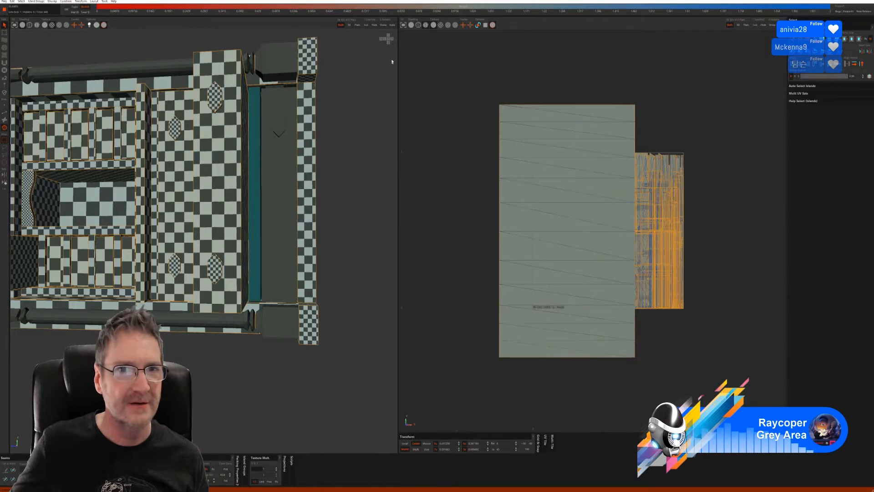
{"action": "left_click", "coordinate": [367, 25]}
{"action": "left_click_drag", "start_coordinate": [332, 64], "coordinate": [54, 130], "text": "alt"}
{"action": "left_click", "coordinate": [7, 114]}
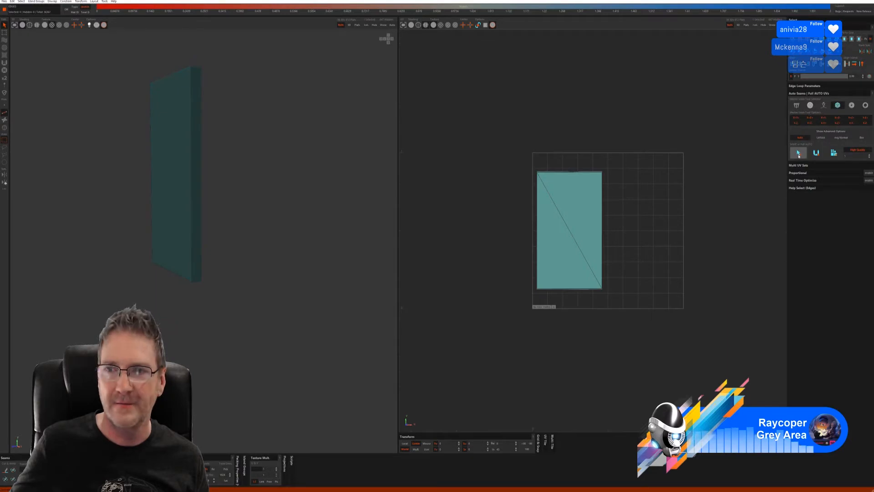
{"action": "left_click", "coordinate": [799, 153]}
{"action": "left_click", "coordinate": [816, 153]}
{"action": "left_click", "coordinate": [833, 152]}
{"action": "mouse_move", "coordinate": [349, 197]}
{"action": "left_mouse_down", "text": "alt"}
{"action": "mouse_move", "coordinate": [324, 196]}
{"action": "mouse_move", "coordinate": [340, 193]}
{"action": "left_mouse_up", "text": "alt"}
{"action": "left_click", "coordinate": [383, 25]}
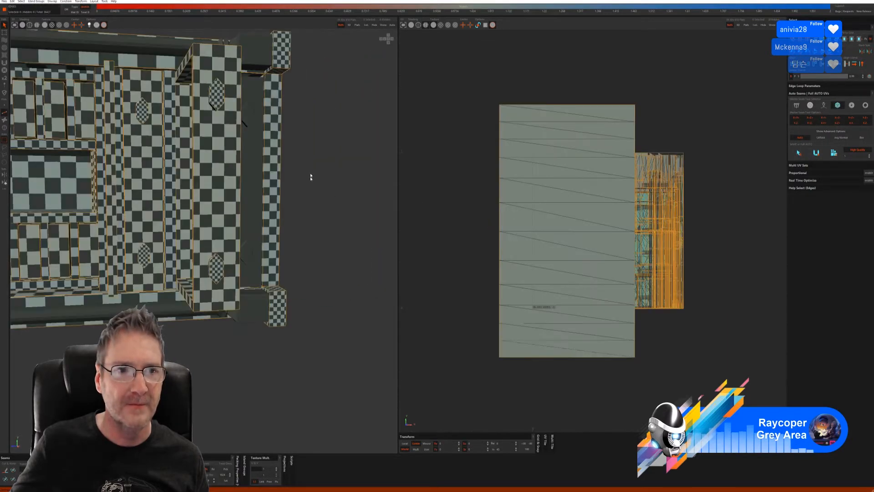
Isolate the closed drawer between the pulled-out drawer and the end post, unwrap and pack it using automatic seams, and unhide the cabinet
{"action": "left_click_drag", "start_coordinate": [291, 171], "coordinate": [341, 174], "text": "alt"}
{"action": "left_click", "coordinate": [4, 128]}
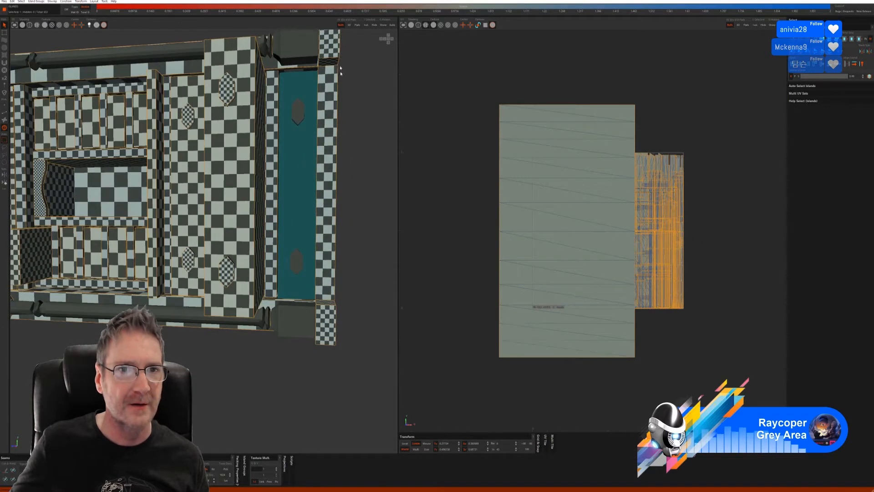
{"action": "left_click", "coordinate": [365, 26]}
{"action": "left_click_drag", "start_coordinate": [261, 155], "coordinate": [39, 116], "text": "alt"}
{"action": "left_click", "coordinate": [4, 114]}
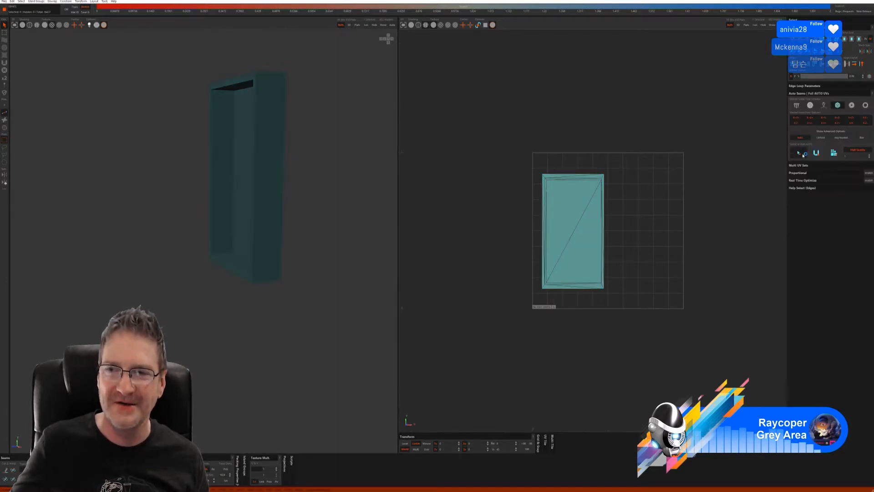
{"action": "left_click", "coordinate": [816, 153]}
{"action": "left_click", "coordinate": [834, 153]}
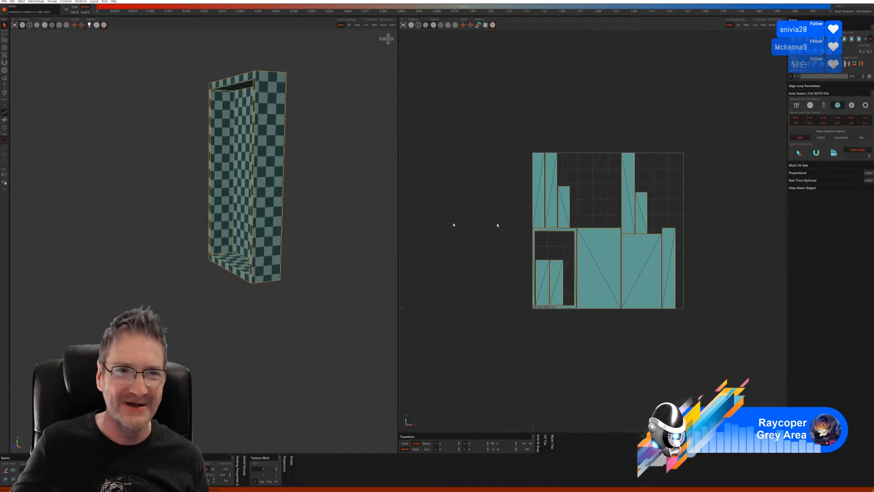
{"action": "left_click_drag", "start_coordinate": [352, 219], "coordinate": [335, 211], "text": "alt"}
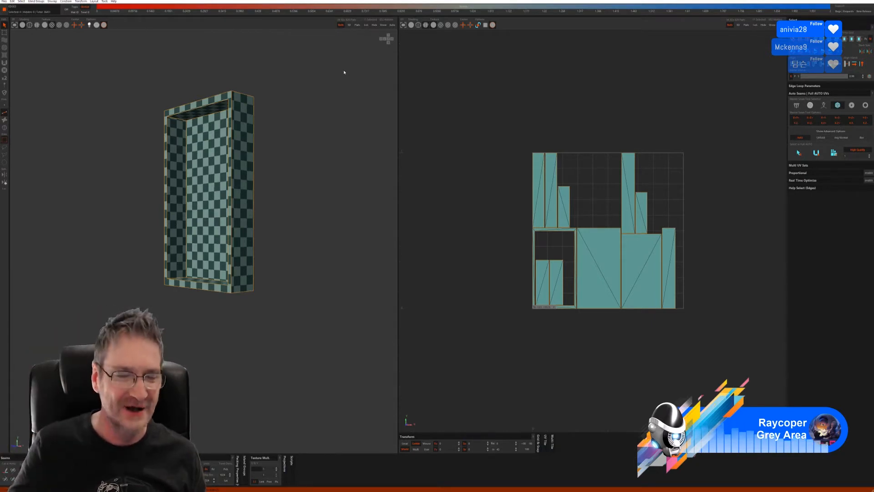
{"action": "left_click", "coordinate": [383, 26]}
Isolate the two hexagonal knobs on the closed drawer beside the end post, unwrap and pack them using automatic seams, and show all parts
{"action": "left_click_drag", "start_coordinate": [359, 214], "coordinate": [276, 250], "text": "alt"}
{"action": "left_click", "coordinate": [5, 128]}
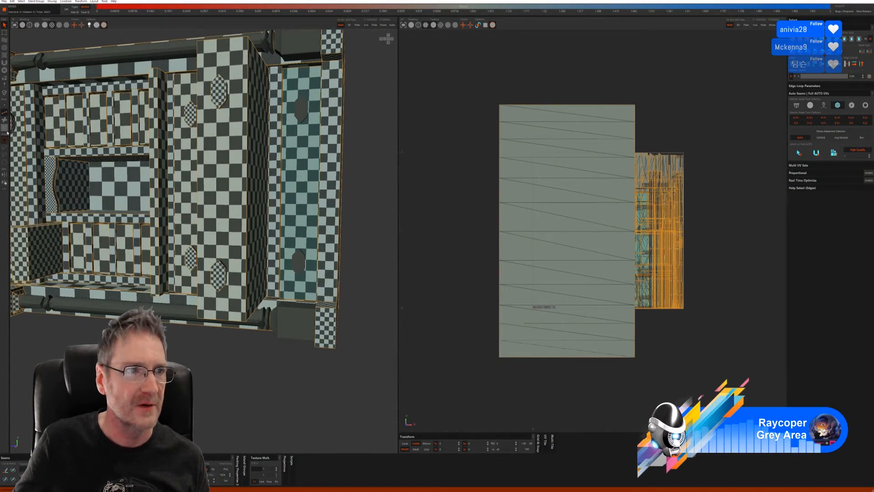
{"action": "left_click", "coordinate": [310, 114]}
{"action": "left_click", "coordinate": [304, 108]}
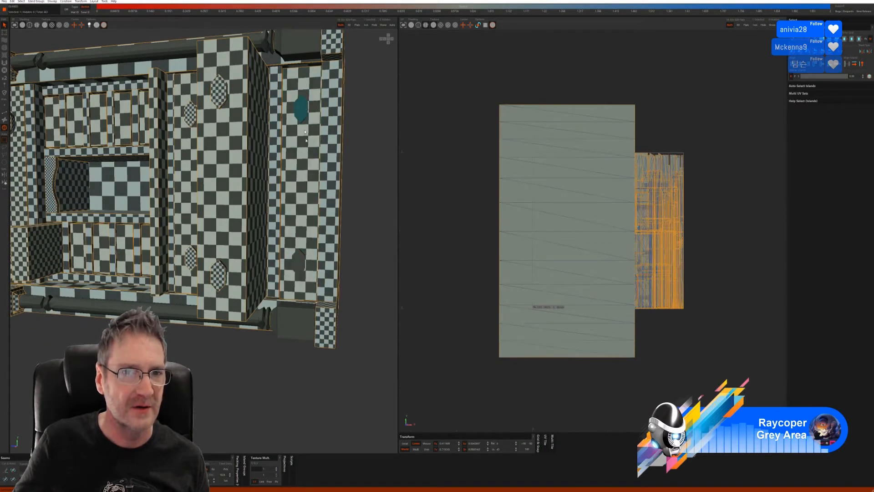
{"action": "left_click", "coordinate": [367, 25]}
{"action": "left_click", "coordinate": [6, 113]}
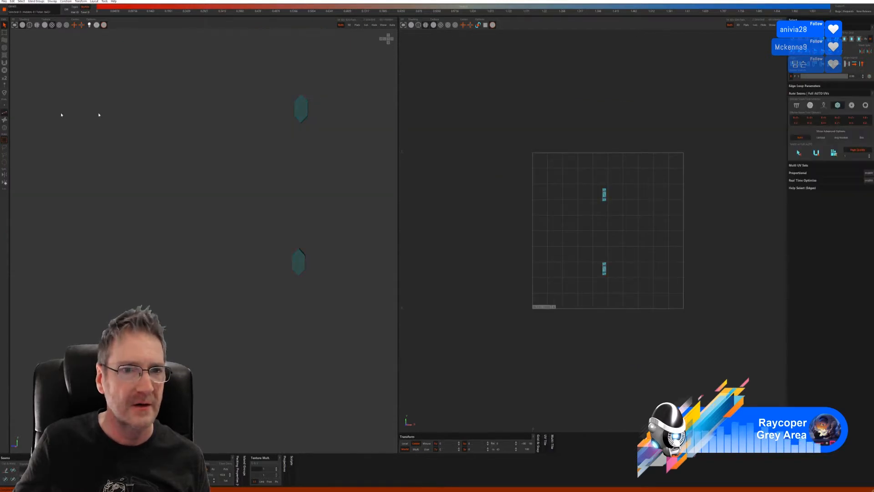
{"action": "left_click", "coordinate": [799, 153]}
{"action": "left_click", "coordinate": [816, 153]}
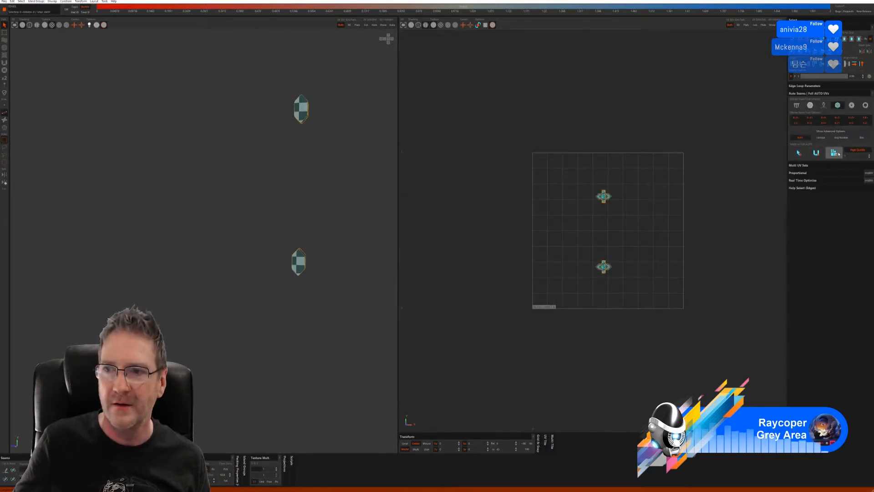
{"action": "left_click", "coordinate": [834, 153]}
{"action": "left_click_drag", "start_coordinate": [318, 175], "coordinate": [295, 178], "text": "alt"}
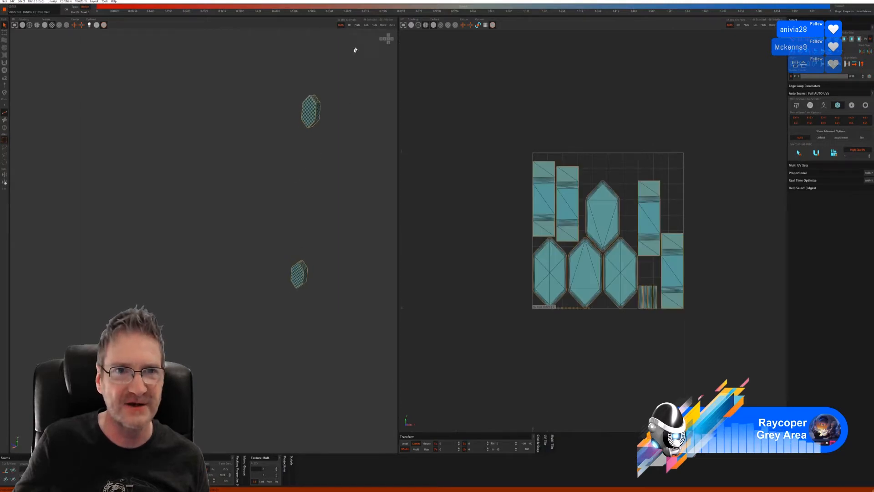
{"action": "left_click", "coordinate": [383, 26]}
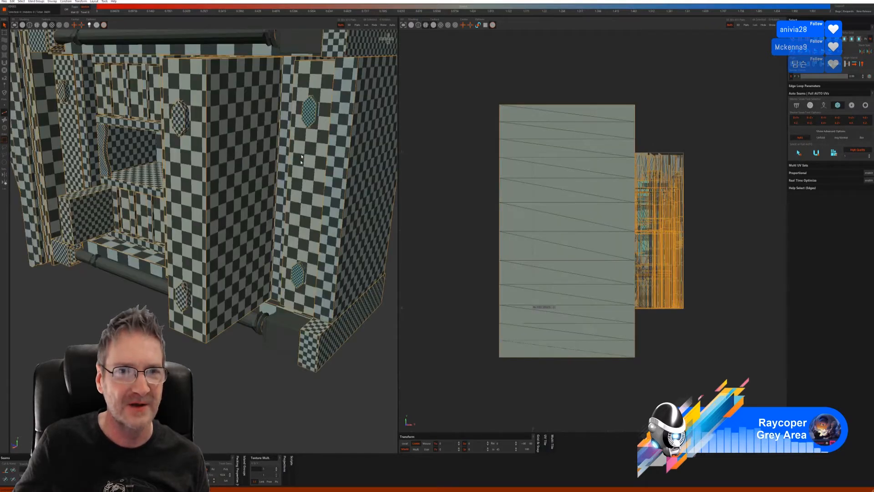
Isolate the two corner blocks between the round rails and the end post, unwrap and pack them using automatic seams, and bring back the cabinet
{"action": "left_click_drag", "start_coordinate": [301, 157], "coordinate": [293, 141], "text": "alt"}
{"action": "middle_click_drag", "start_coordinate": [293, 141], "coordinate": [248, 185], "text": "alt"}
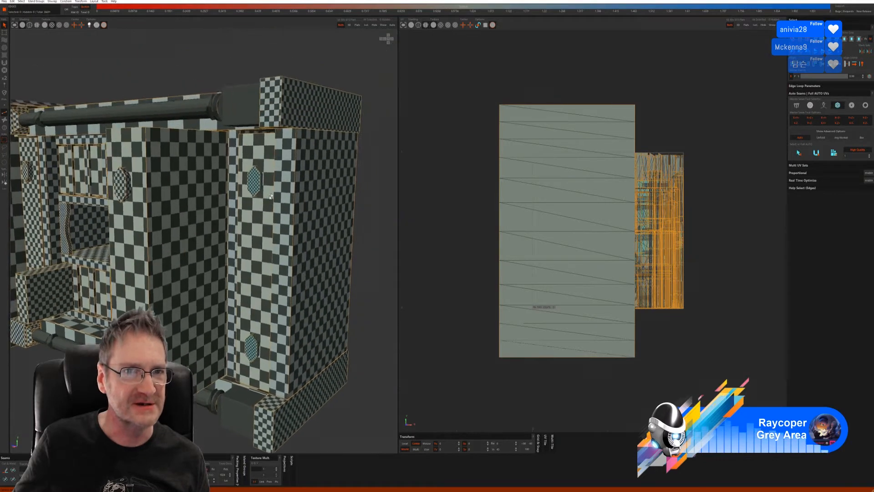
{"action": "left_click_drag", "start_coordinate": [248, 186], "coordinate": [269, 193], "text": "alt"}
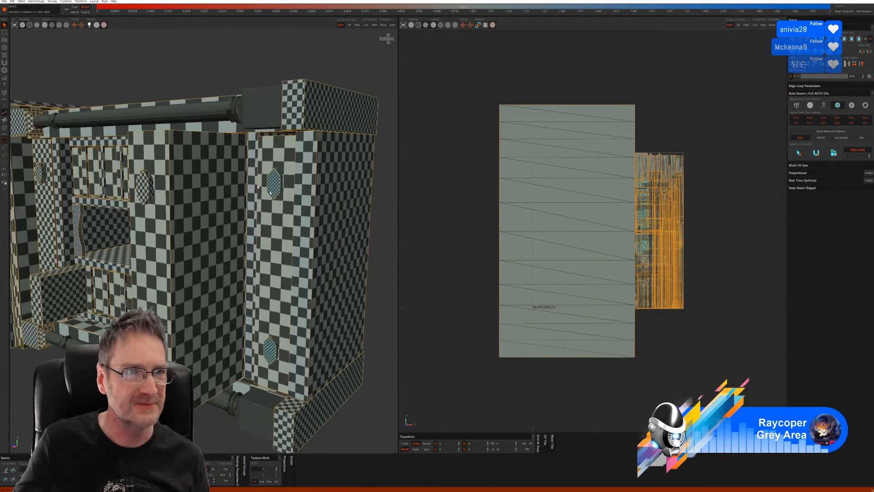
{"action": "left_click", "coordinate": [4, 129]}
{"action": "left_click", "coordinate": [260, 113]}
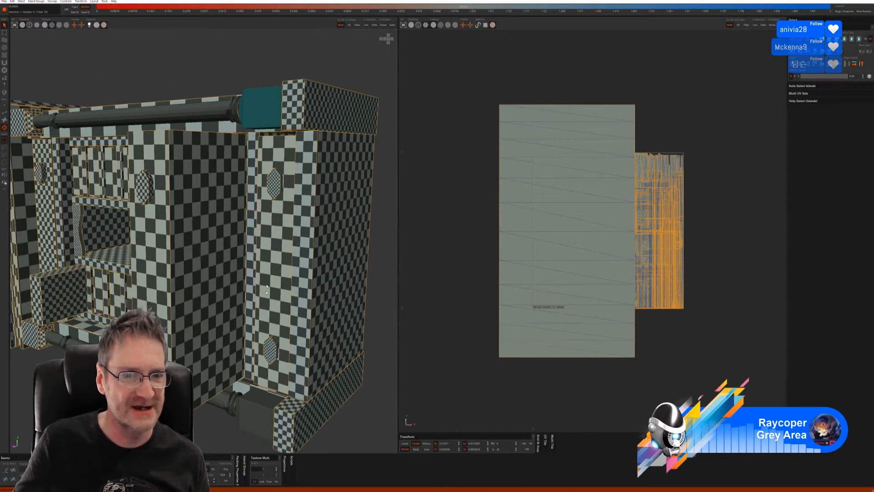
{"action": "left_click", "coordinate": [259, 407], "text": "shift"}
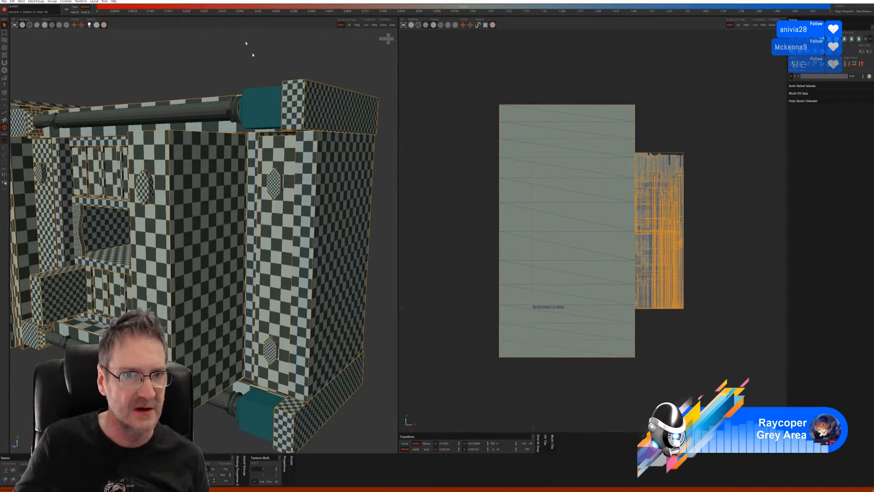
{"action": "left_click_drag", "start_coordinate": [252, 54], "coordinate": [212, 71], "text": "alt"}
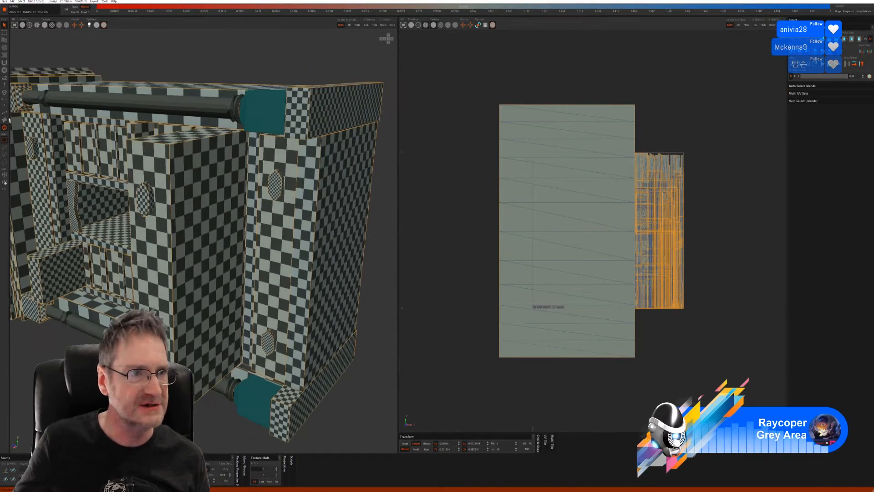
{"action": "left_click", "coordinate": [367, 26]}
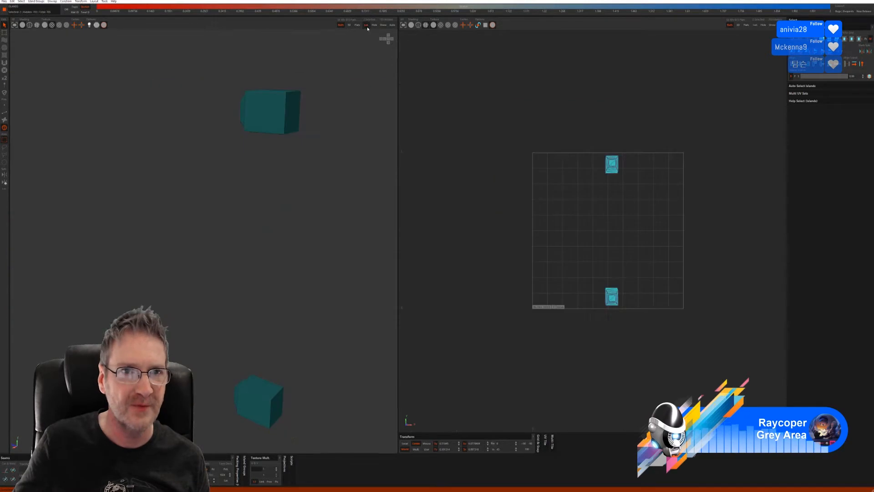
{"action": "left_click", "coordinate": [4, 112]}
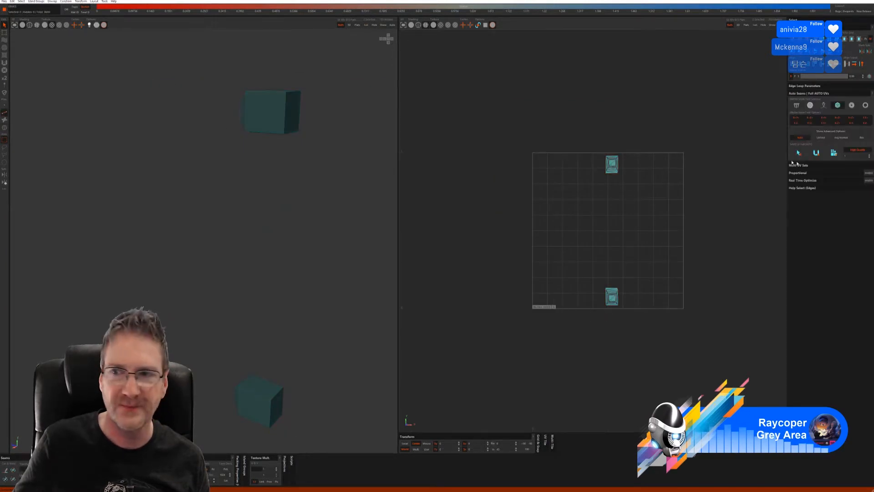
{"action": "left_click", "coordinate": [792, 155]}
{"action": "left_click", "coordinate": [833, 155]}
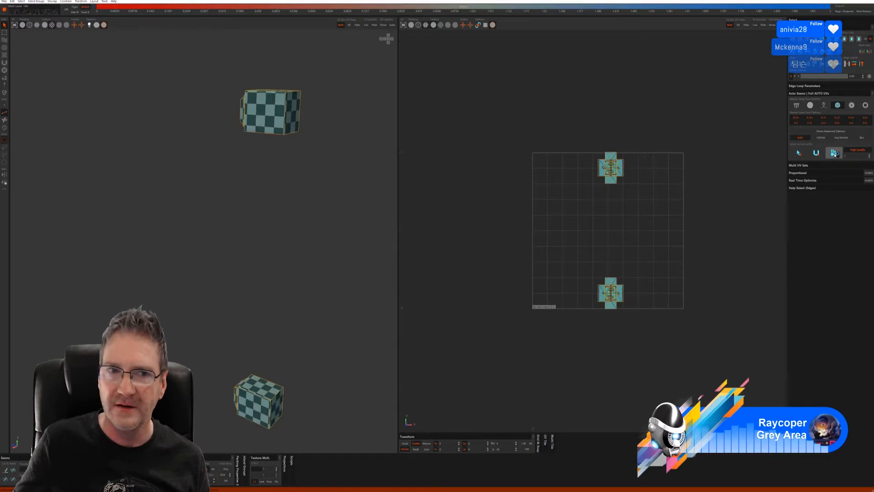
{"action": "mouse_move", "coordinate": [296, 175]}
{"action": "left_mouse_down", "text": "alt"}
{"action": "mouse_move", "coordinate": [294, 199]}
{"action": "mouse_move", "coordinate": [270, 187]}
{"action": "mouse_move", "coordinate": [303, 177]}
{"action": "left_mouse_up", "text": "alt"}
{"action": "left_click", "coordinate": [385, 26]}
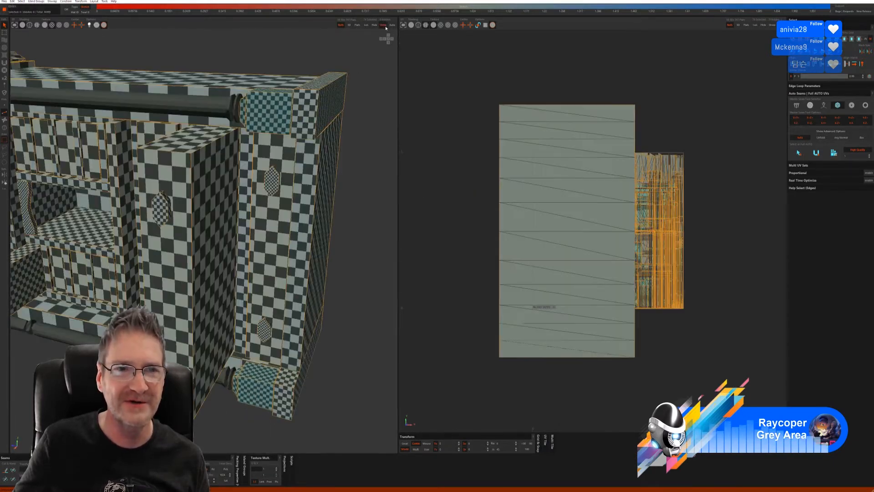
Isolate the matching pair of short round sections at the far ends of the upper and lower rails, and switch to edge selection
{"action": "scroll", "coordinate": [331, 213], "scroll_direction": "down", "scroll_amount": 5}
{"action": "left_click_drag", "start_coordinate": [245, 267], "coordinate": [242, 245], "text": "alt"}
{"action": "scroll", "coordinate": [243, 244], "scroll_direction": "up", "scroll_amount": 4}
{"action": "middle_click_drag", "start_coordinate": [243, 244], "coordinate": [239, 281], "text": "alt"}
{"action": "left_click", "coordinate": [5, 127]}
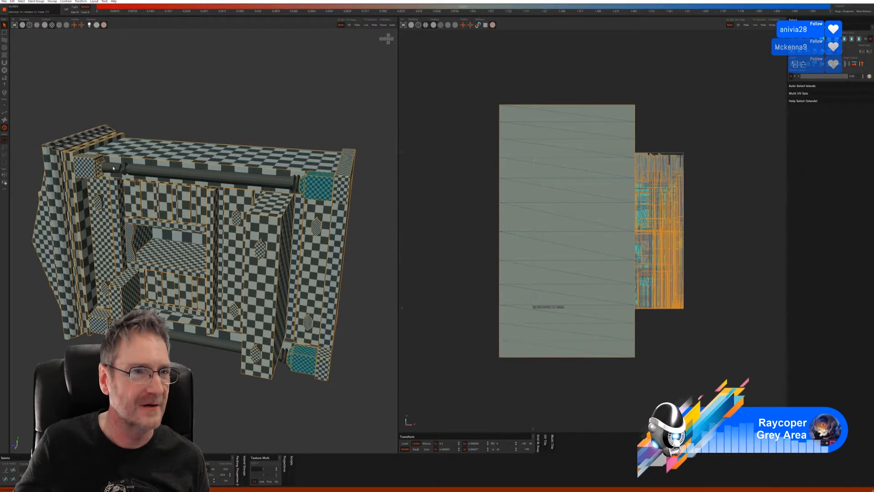
{"action": "left_click", "coordinate": [114, 168]}
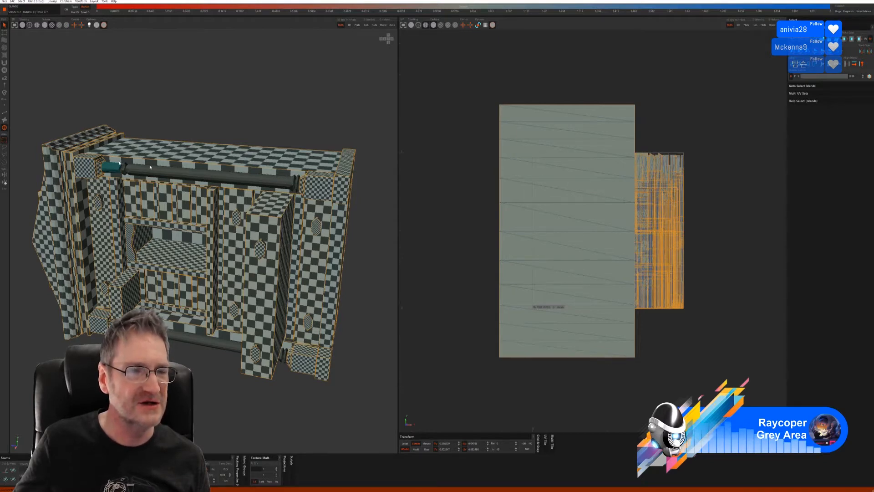
{"action": "left_click", "coordinate": [365, 25]}
{"action": "left_click", "coordinate": [4, 116]}
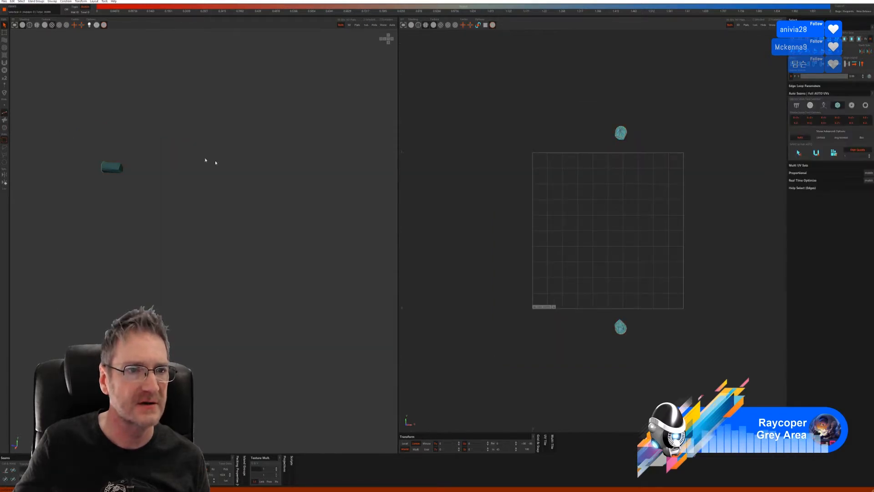
Try to unwrap and pack the short round rail sections using a different automatic seam algorithm, and undo the attempt
{"action": "left_click", "coordinate": [799, 153]}
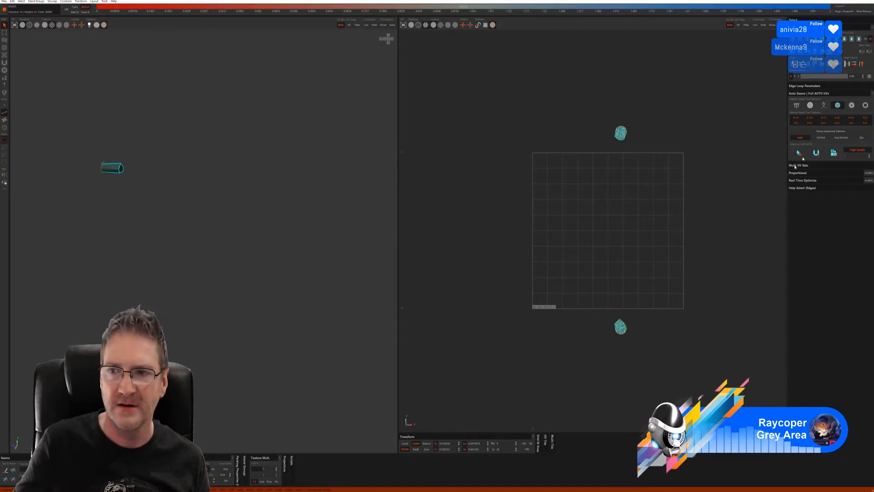
{"action": "left_click", "coordinate": [781, 167]}
{"action": "left_click", "coordinate": [796, 105]}
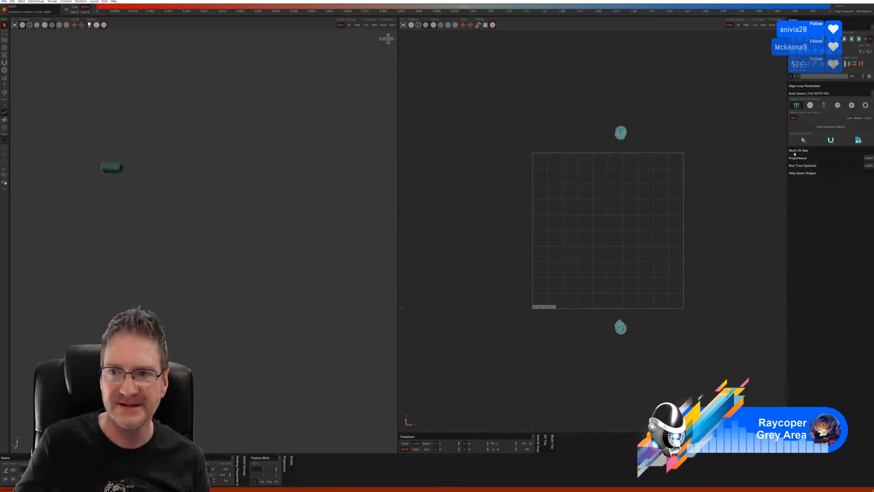
{"action": "left_click", "coordinate": [803, 140]}
{"action": "mouse_move", "coordinate": [263, 264]}
{"action": "left_mouse_down", "text": "alt"}
{"action": "mouse_move", "coordinate": [226, 251]}
{"action": "mouse_move", "coordinate": [250, 255]}
{"action": "left_mouse_up", "text": "alt"}
{"action": "left_click", "coordinate": [831, 142]}
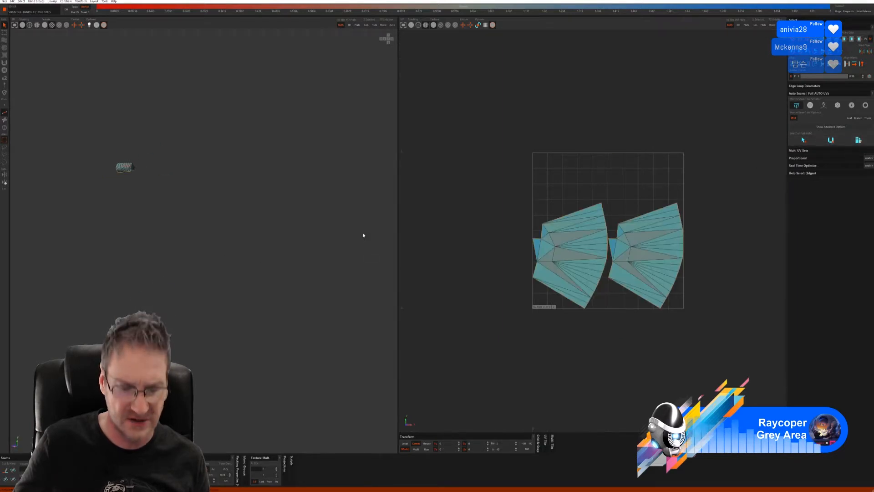
{"action": "left_click_drag", "start_coordinate": [216, 238], "coordinate": [188, 235], "text": "alt"}
{"action": "key", "text": "p"}
{"action": "key", "text": "ctrl+z"}
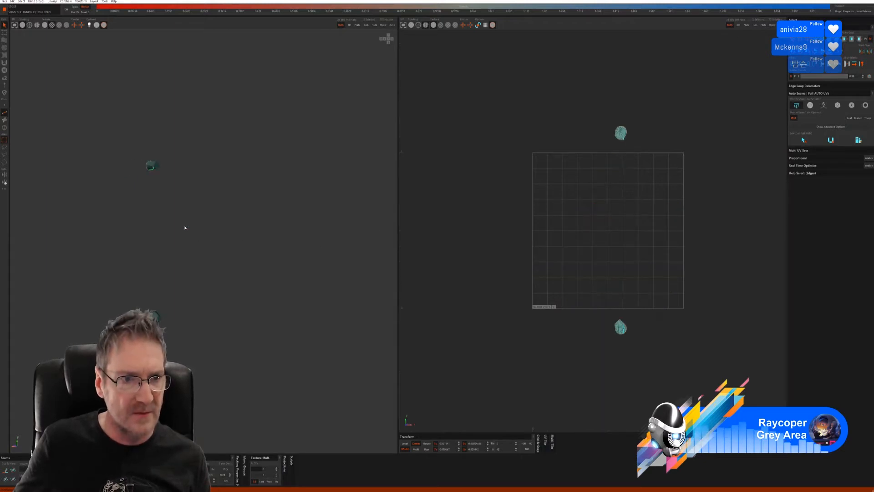
Try the second and third automatic seam algorithms on the short round rail sections, unwrap and pack them, and undo the result
{"action": "left_click_drag", "start_coordinate": [150, 192], "coordinate": [253, 173], "text": "alt"}
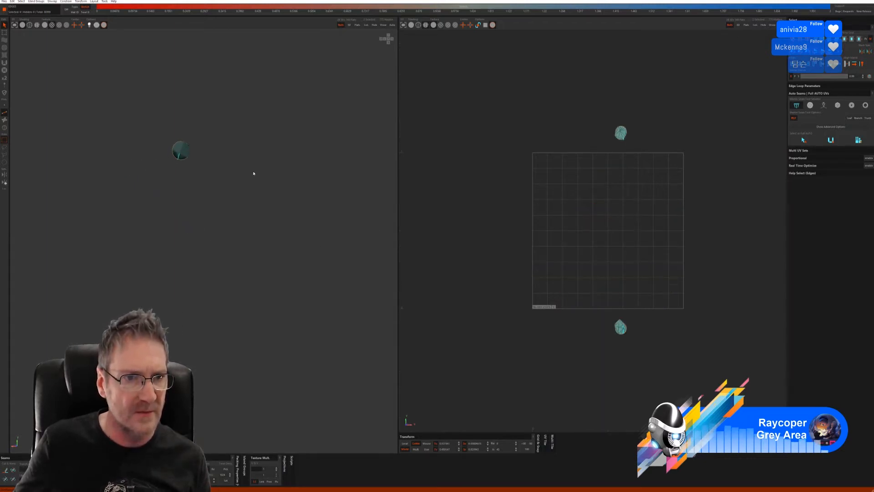
{"action": "left_click_drag", "start_coordinate": [181, 185], "coordinate": [209, 160], "text": "alt"}
{"action": "left_click", "coordinate": [809, 105]}
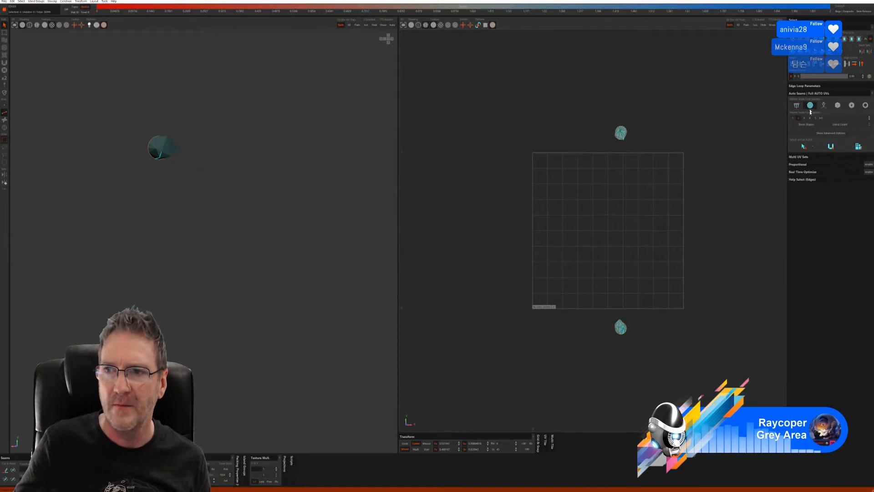
{"action": "left_click", "coordinate": [804, 146]}
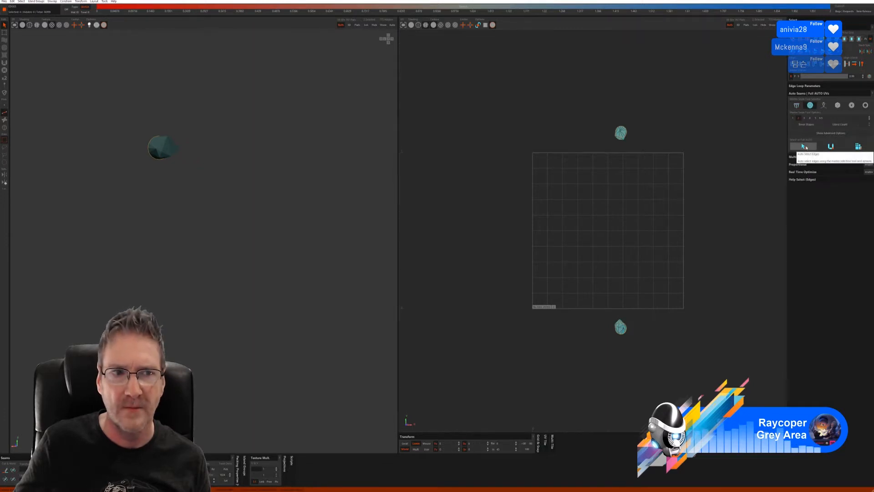
{"action": "left_click", "coordinate": [823, 105]}
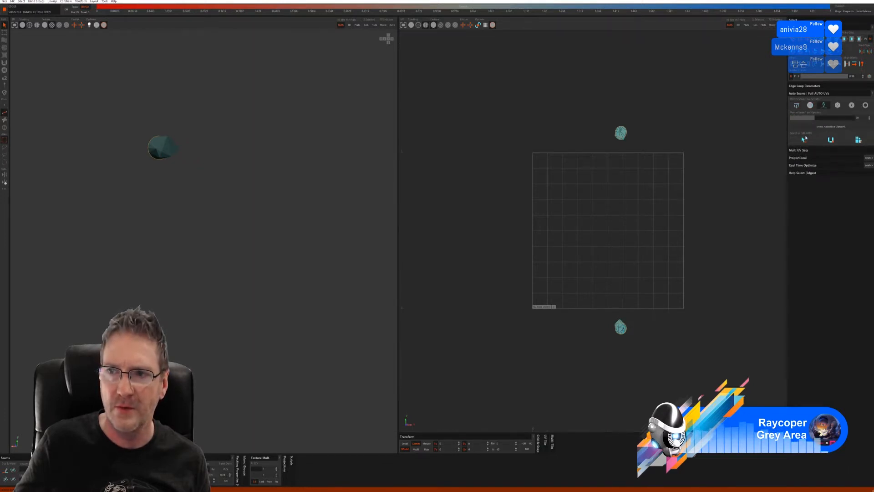
{"action": "left_click", "coordinate": [804, 139]}
{"action": "left_click", "coordinate": [858, 139]}
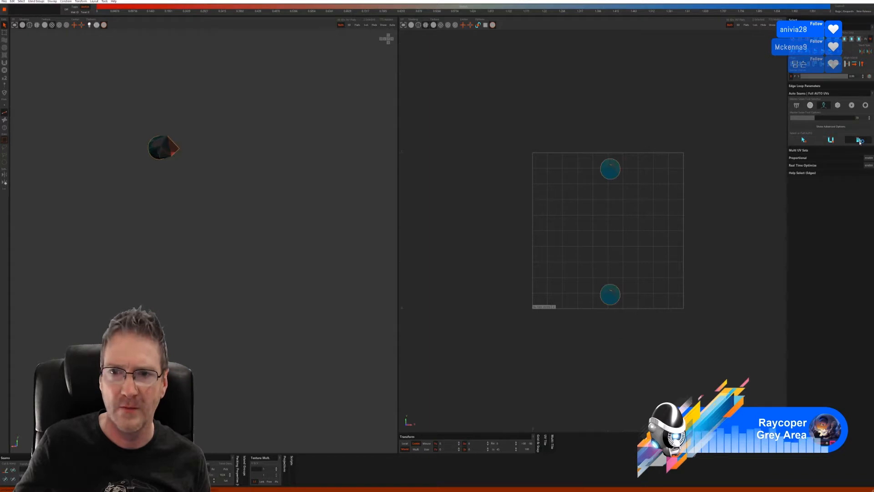
{"action": "left_click_drag", "start_coordinate": [263, 175], "coordinate": [278, 187], "text": "alt"}
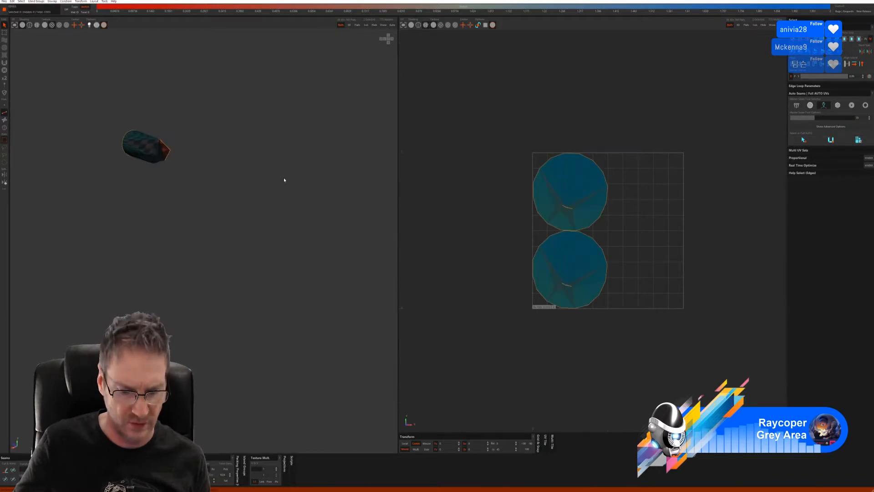
{"action": "key", "text": "ctrl+z"}
{"action": "key", "text": "ctrl+z"}
{"action": "key", "text": "ctrl+z"}
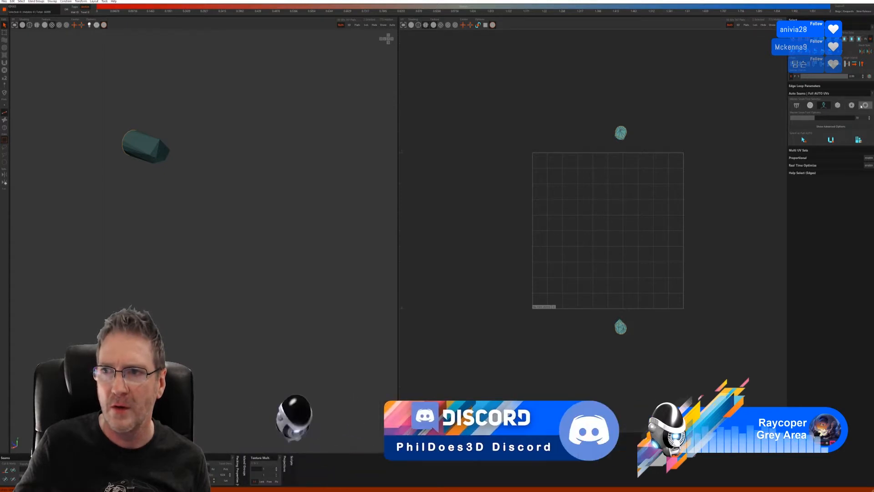
Try the fifth and sixth automatic seam algorithms on the short round rail sections
{"action": "left_click", "coordinate": [851, 105]}
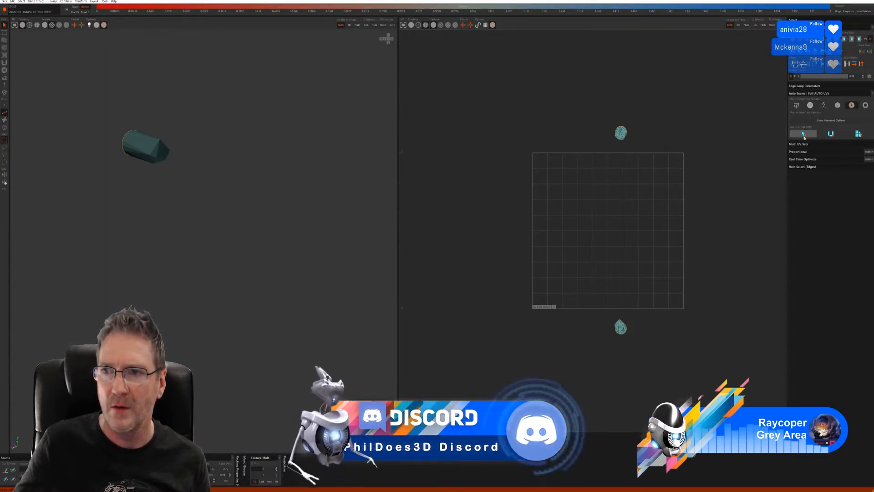
{"action": "left_click_drag", "start_coordinate": [255, 194], "coordinate": [304, 180], "text": "alt"}
{"action": "left_click", "coordinate": [865, 106]}
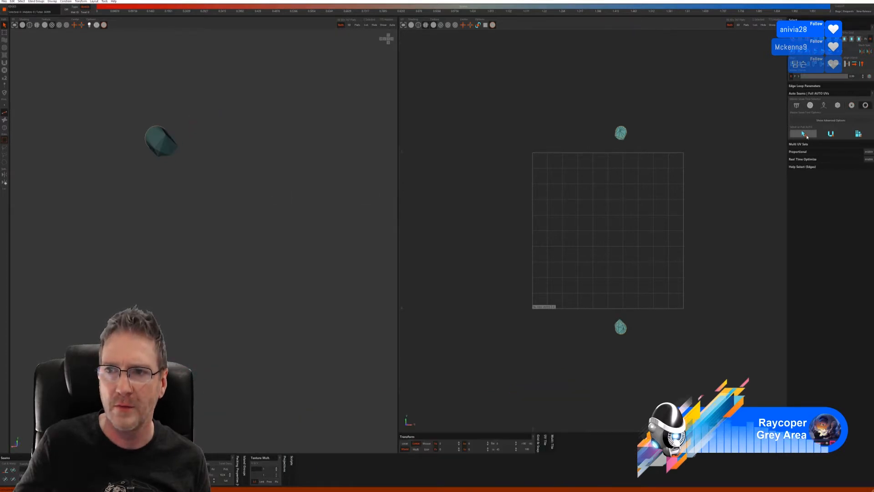
{"action": "left_click", "coordinate": [807, 136]}
{"action": "left_click_drag", "start_coordinate": [225, 166], "coordinate": [243, 170], "text": "alt"}
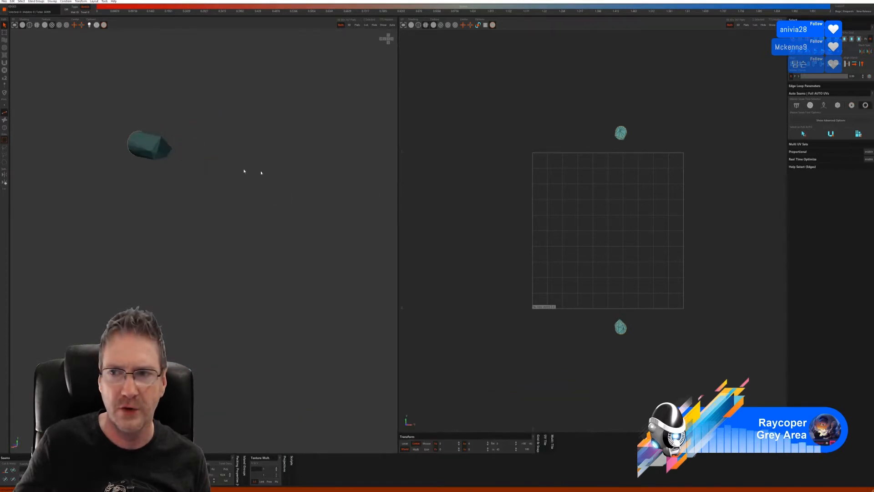
{"action": "left_click", "coordinate": [809, 106]}
Select one lengthwise edge and all edges around the angular end of the short round rail section as seams
{"action": "left_click", "coordinate": [150, 158]}
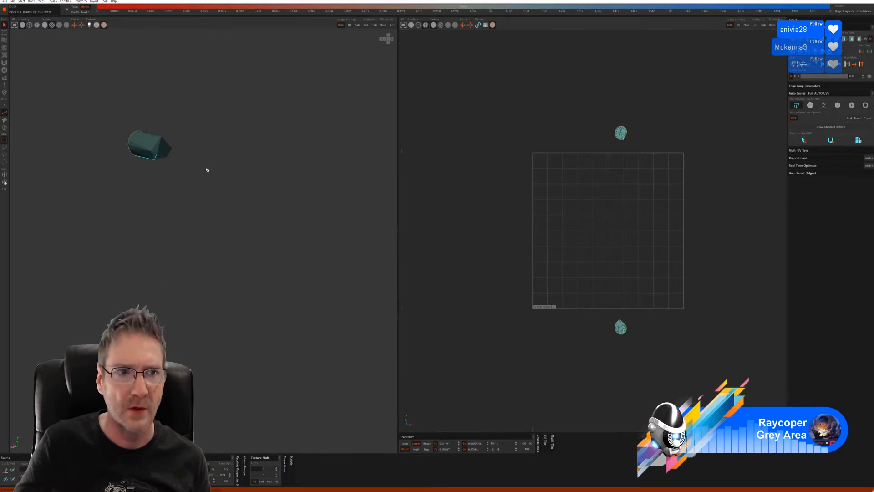
{"action": "left_click_drag", "start_coordinate": [206, 169], "coordinate": [242, 189], "text": "alt"}
{"action": "scroll", "coordinate": [157, 162], "scroll_direction": "up", "scroll_amount": 2}
{"action": "scroll", "coordinate": [166, 168], "scroll_direction": "up", "scroll_amount": 4}
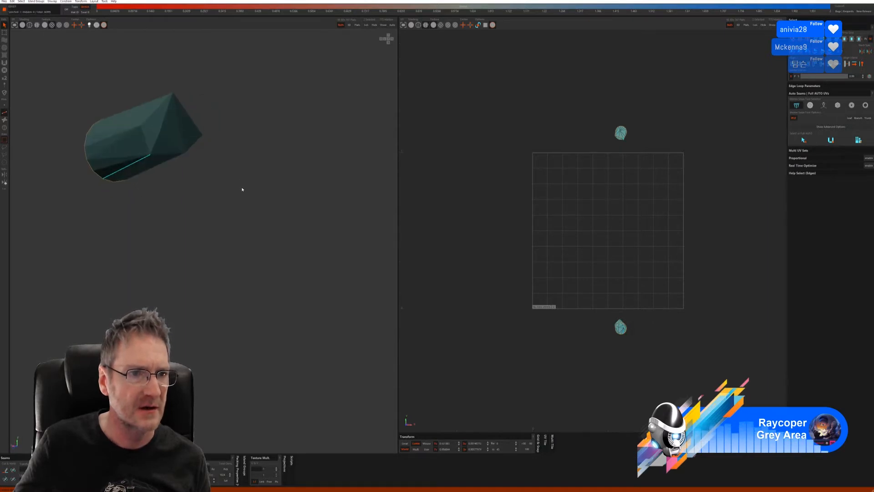
{"action": "left_click", "coordinate": [150, 119], "text": "shift"}
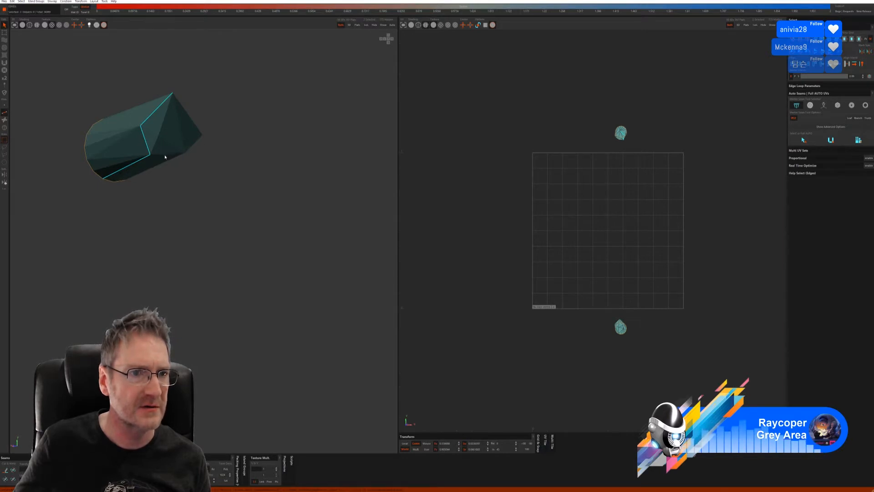
{"action": "left_click", "coordinate": [180, 153], "text": "shift"}
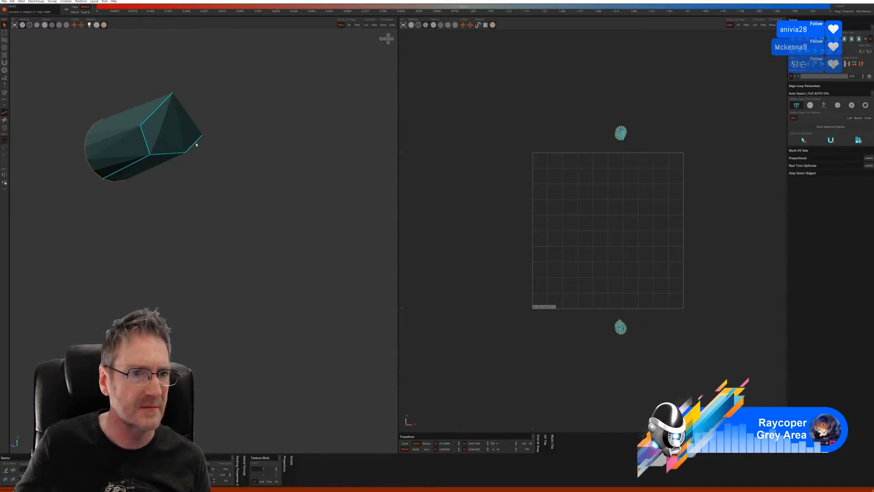
{"action": "middle_click_drag", "start_coordinate": [264, 166], "coordinate": [163, 158]}
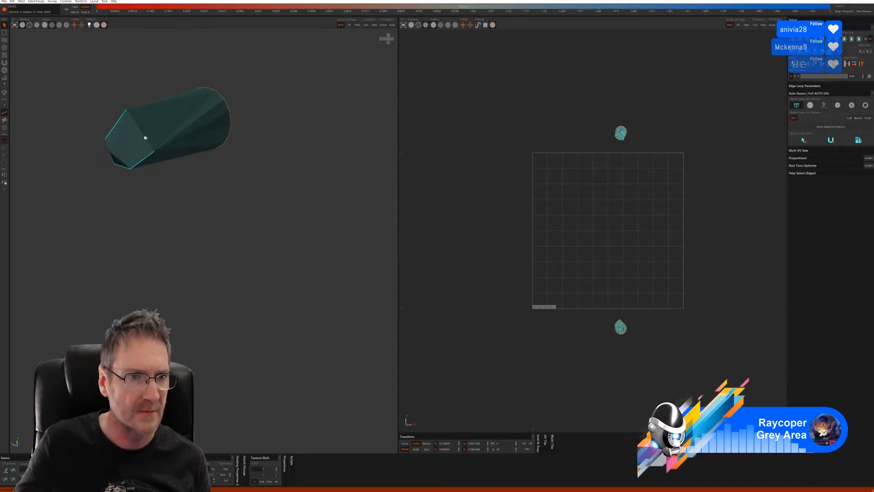
{"action": "left_click", "coordinate": [151, 142], "text": "shift"}
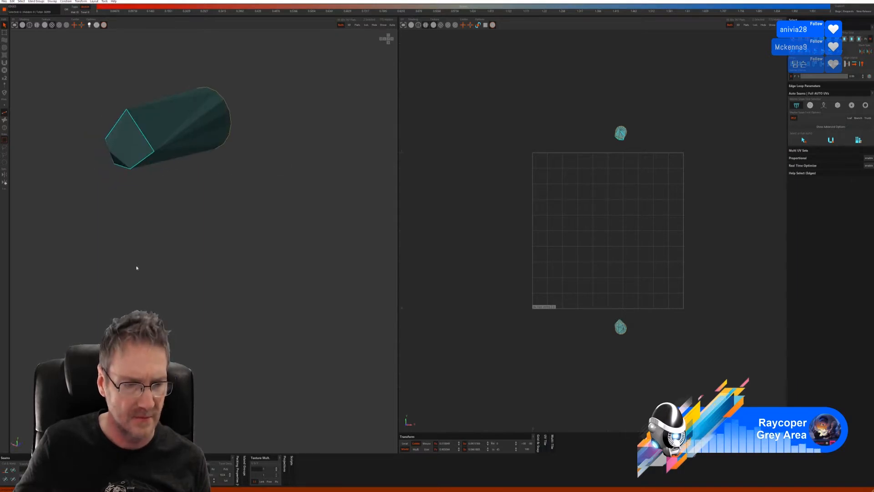
Examine the upper and lower short rail sections to compare the seam edges selected on each
{"action": "middle_click_drag", "start_coordinate": [136, 267], "coordinate": [202, 222]}
{"action": "right_click_drag", "start_coordinate": [272, 223], "coordinate": [152, 236], "text": "alt"}
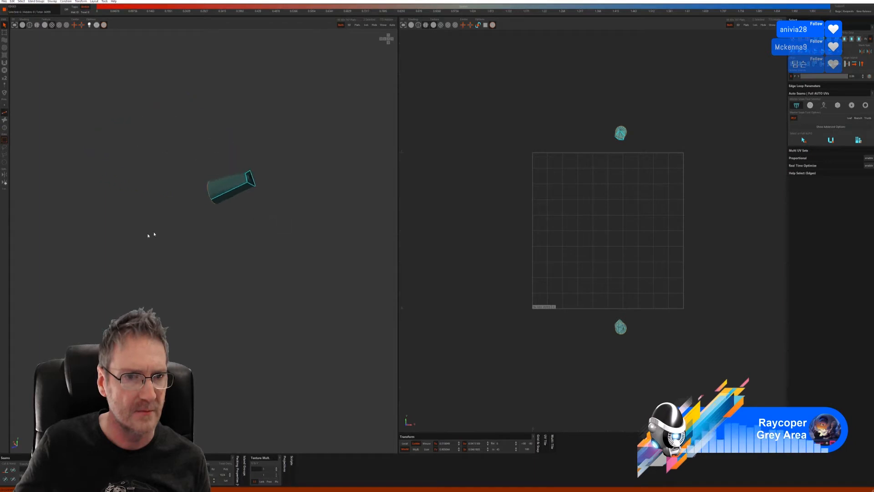
{"action": "left_click_drag", "start_coordinate": [152, 236], "coordinate": [234, 248], "text": "alt"}
{"action": "middle_click_drag", "start_coordinate": [234, 247], "coordinate": [238, 209], "text": "alt"}
{"action": "middle_click_drag", "start_coordinate": [175, 287], "coordinate": [200, 224], "text": "alt"}
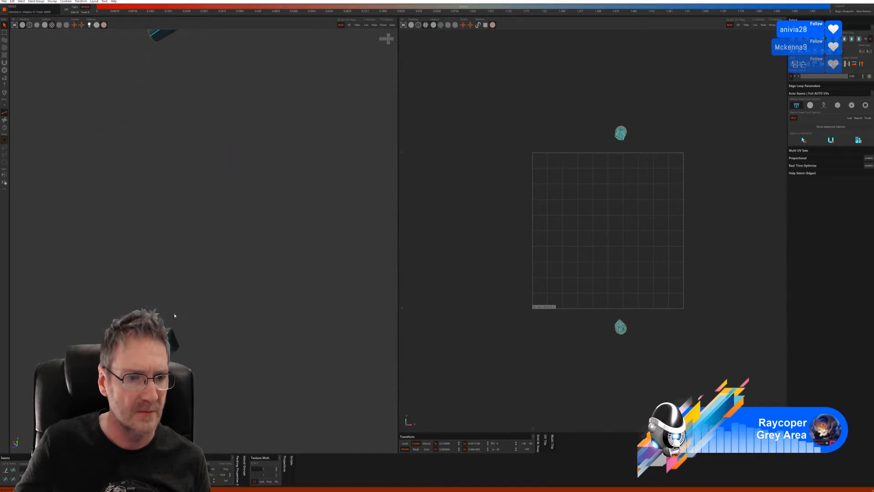
{"action": "right_click_drag", "start_coordinate": [159, 351], "coordinate": [196, 351], "text": "alt"}
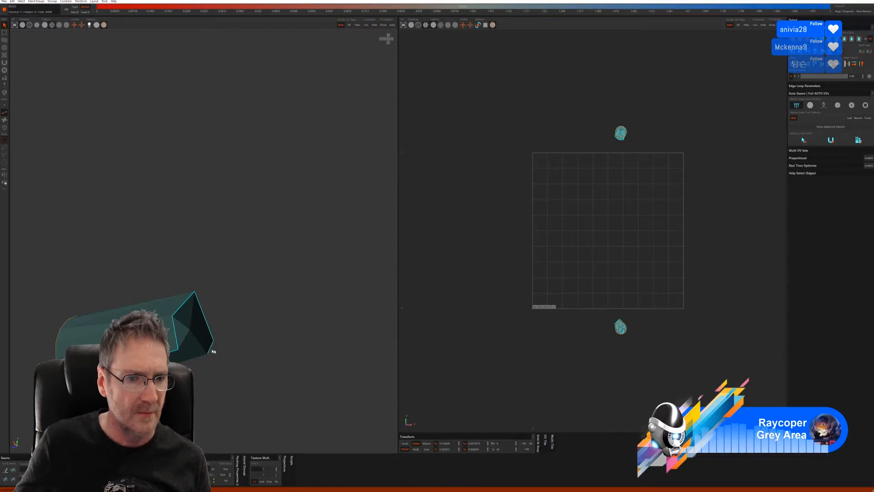
{"action": "left_click_drag", "start_coordinate": [213, 352], "coordinate": [236, 312], "text": "alt"}
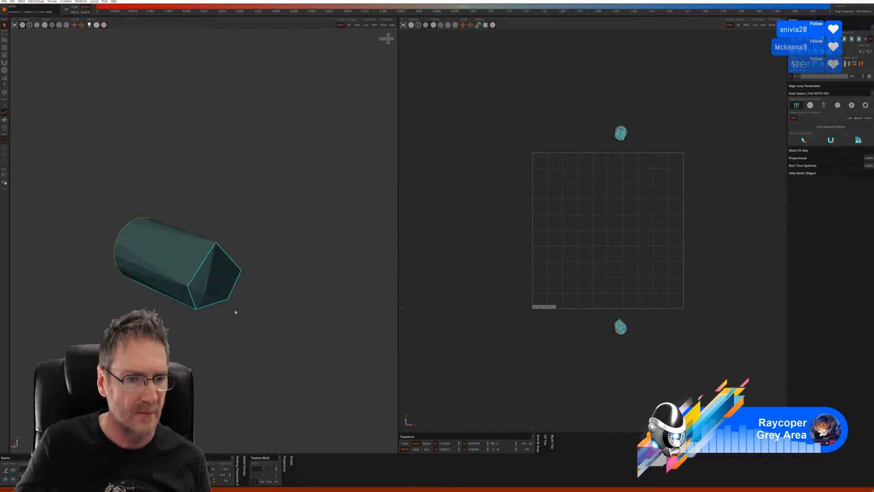
{"action": "right_click_drag", "start_coordinate": [236, 312], "coordinate": [226, 248], "text": "alt"}
{"action": "middle_click_drag", "start_coordinate": [226, 249], "coordinate": [201, 256], "text": "alt"}
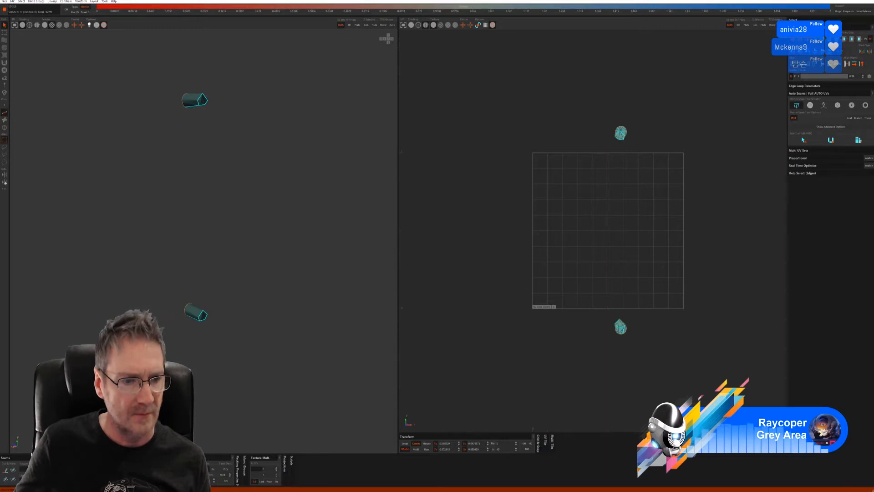
Cut the selected seams on both short rail sections, unfold and pack them, and bring back the whole cabinet
{"action": "left_click", "coordinate": [831, 139]}
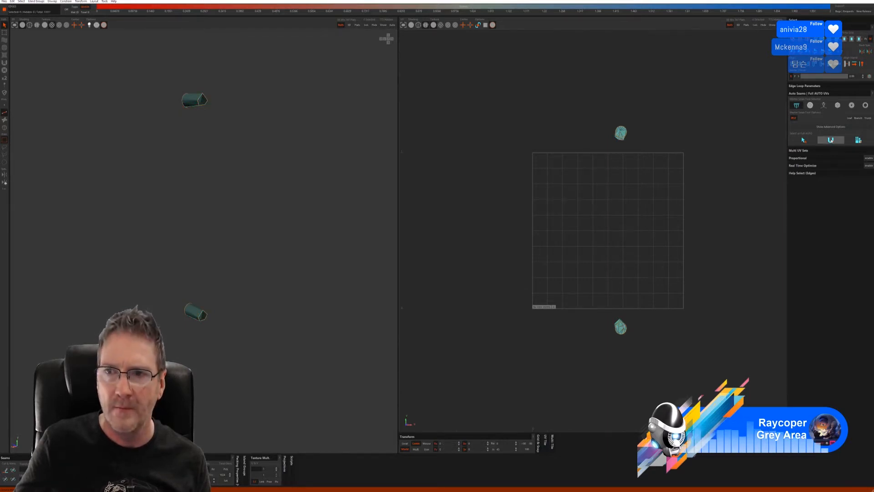
{"action": "left_click", "coordinate": [859, 141]}
{"action": "left_click_drag", "start_coordinate": [349, 203], "coordinate": [216, 156], "text": "alt"}
{"action": "left_click", "coordinate": [382, 26]}
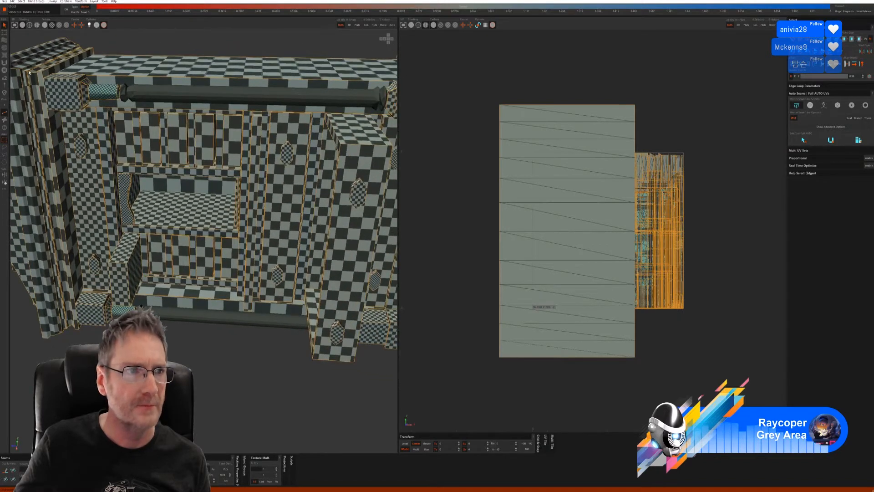
Isolate the long upper and lower round rails as islands, and switch to edge selection
{"action": "left_click", "coordinate": [5, 128]}
{"action": "left_click", "coordinate": [126, 101]}
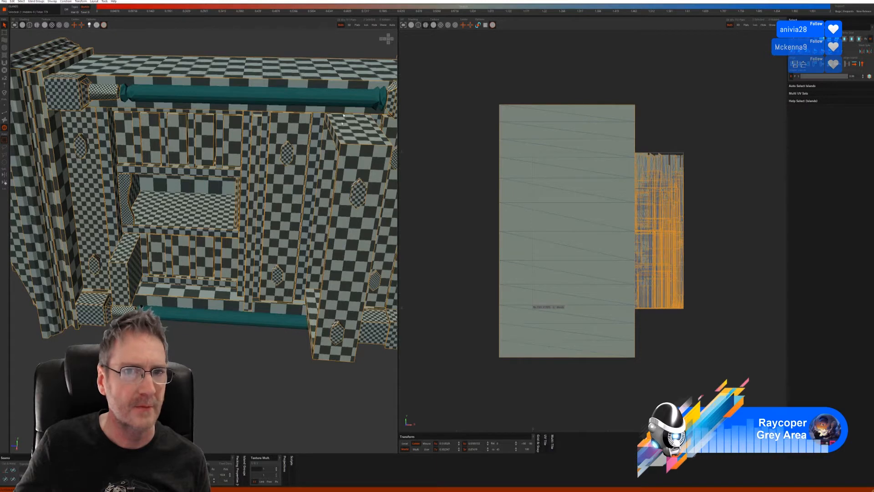
{"action": "left_click", "coordinate": [368, 27]}
{"action": "left_click_drag", "start_coordinate": [351, 53], "coordinate": [354, 146], "text": "alt"}
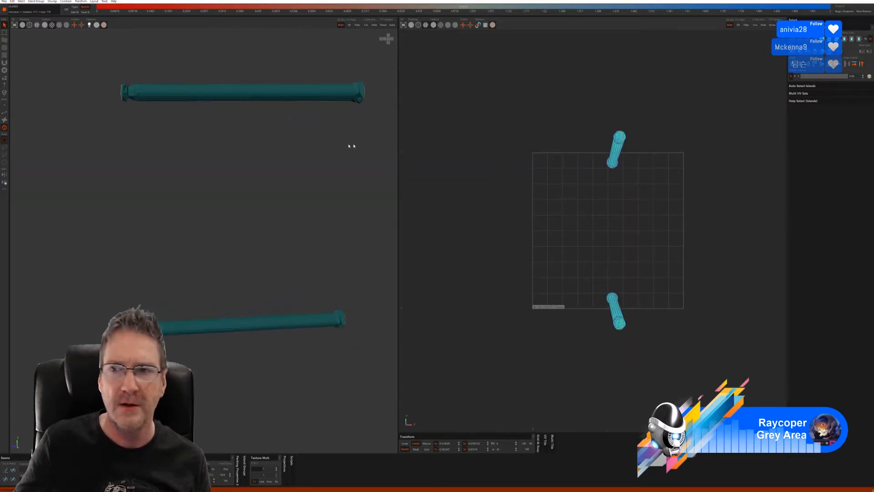
{"action": "left_click", "coordinate": [4, 113]}
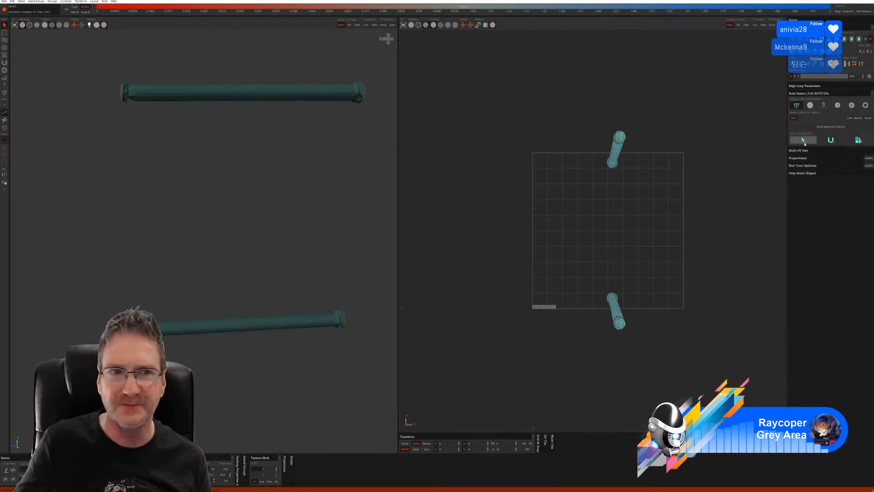
Try the third automatic seam algorithm on the two long round rails
{"action": "left_click_drag", "start_coordinate": [346, 178], "coordinate": [322, 181], "text": "alt"}
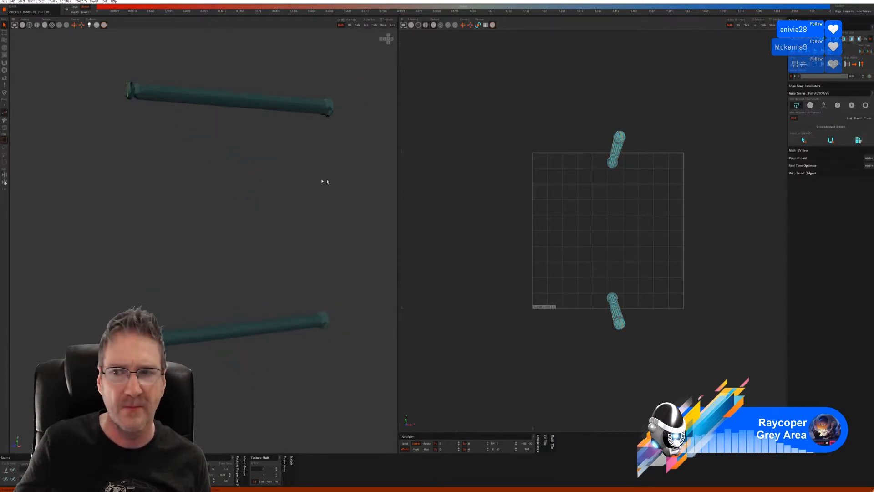
{"action": "left_click", "coordinate": [821, 105]}
{"action": "left_click", "coordinate": [803, 140]}
{"action": "left_click_drag", "start_coordinate": [301, 186], "coordinate": [327, 160], "text": "alt"}
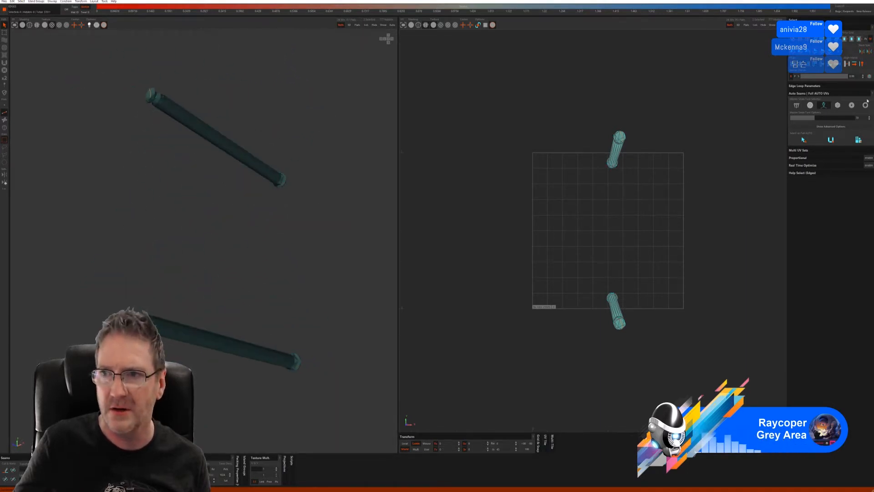
Generate seams on both long round rails with the fourth automatic seam algorithm, then cut, unfold and pack them
{"action": "left_click", "coordinate": [837, 105]}
{"action": "left_click", "coordinate": [817, 153]}
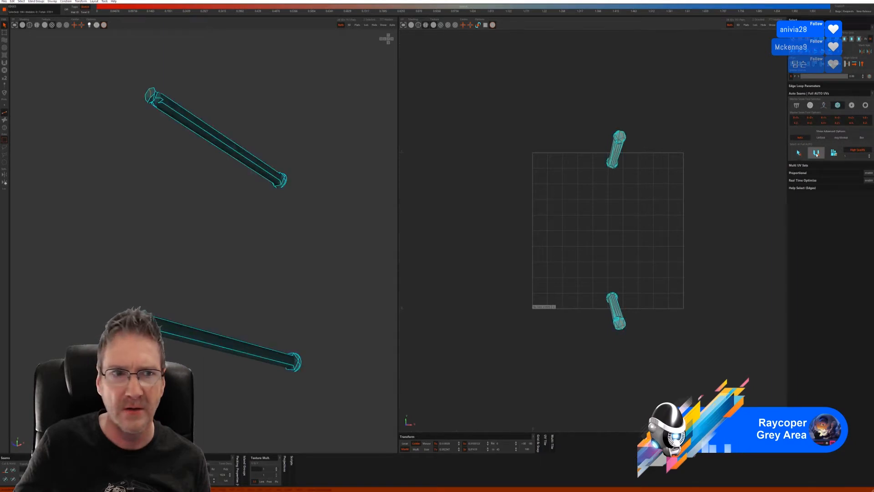
{"action": "left_click_drag", "start_coordinate": [266, 238], "coordinate": [234, 265], "text": "alt"}
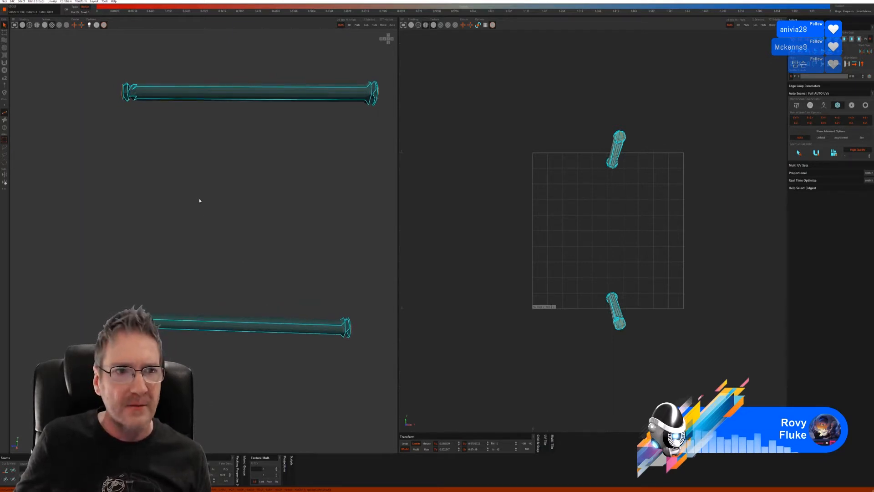
{"action": "left_click_drag", "start_coordinate": [195, 178], "coordinate": [221, 182], "text": "alt"}
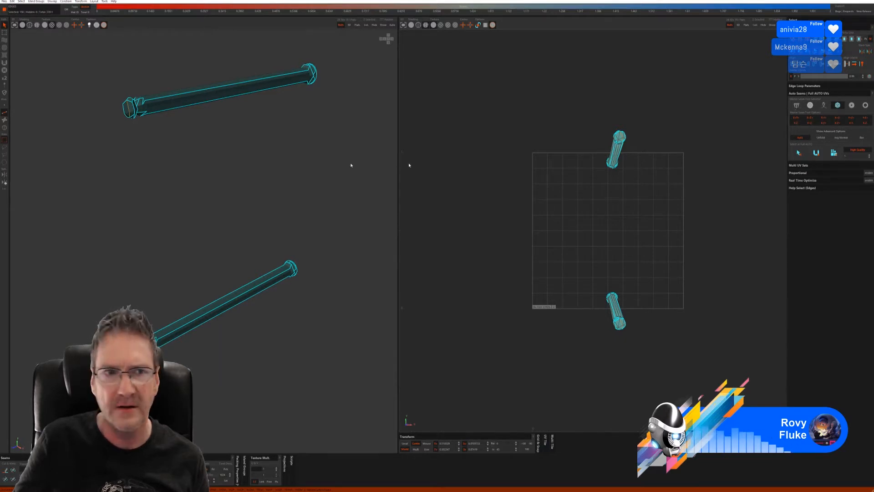
{"action": "middle_click_drag", "start_coordinate": [350, 166], "coordinate": [266, 153]}
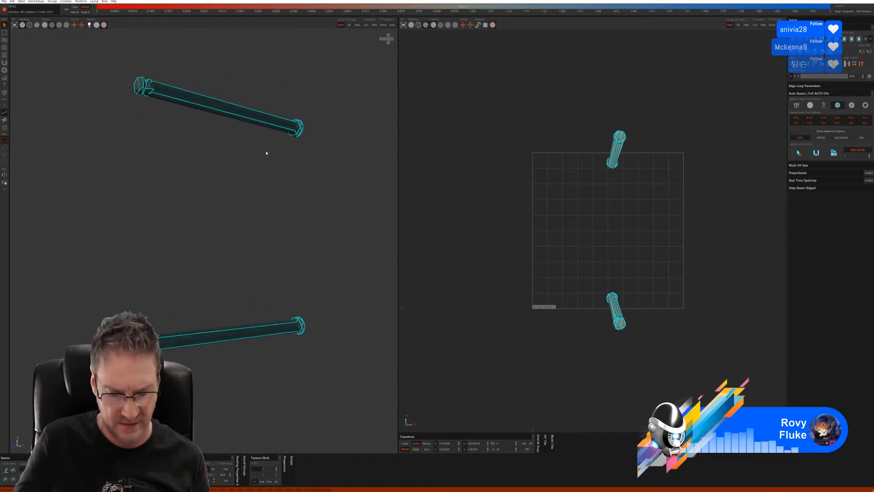
{"action": "left_click", "coordinate": [799, 153]}
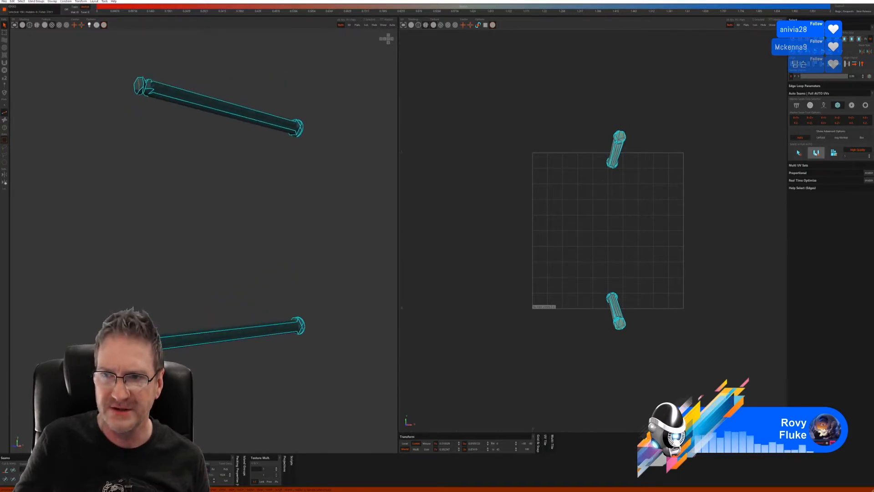
{"action": "left_click", "coordinate": [834, 152]}
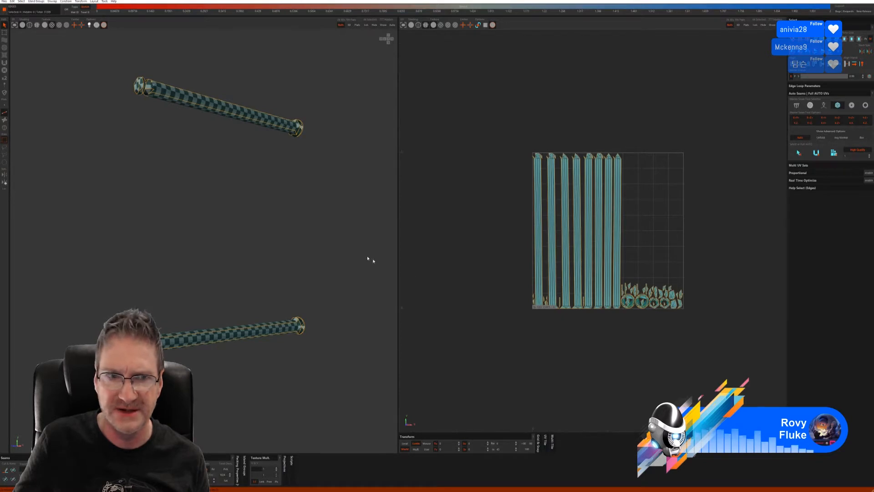
{"action": "middle_click_drag", "start_coordinate": [369, 257], "coordinate": [245, 267]}
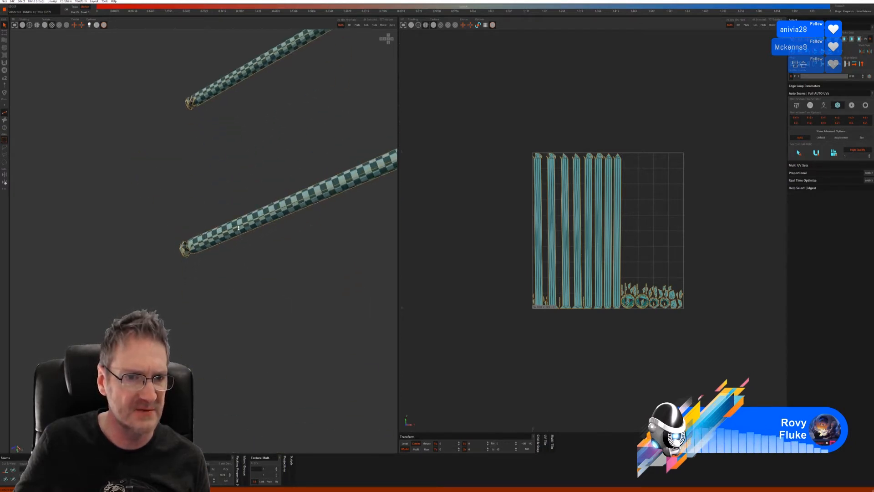
Bring back the whole cabinet and inspect its checker pattern from the front and sides
{"action": "middle_click_drag", "start_coordinate": [237, 228], "coordinate": [248, 249]}
{"action": "middle_click_drag", "start_coordinate": [304, 216], "coordinate": [208, 260]}
{"action": "scroll", "coordinate": [191, 285], "scroll_direction": "down", "scroll_amount": 4}
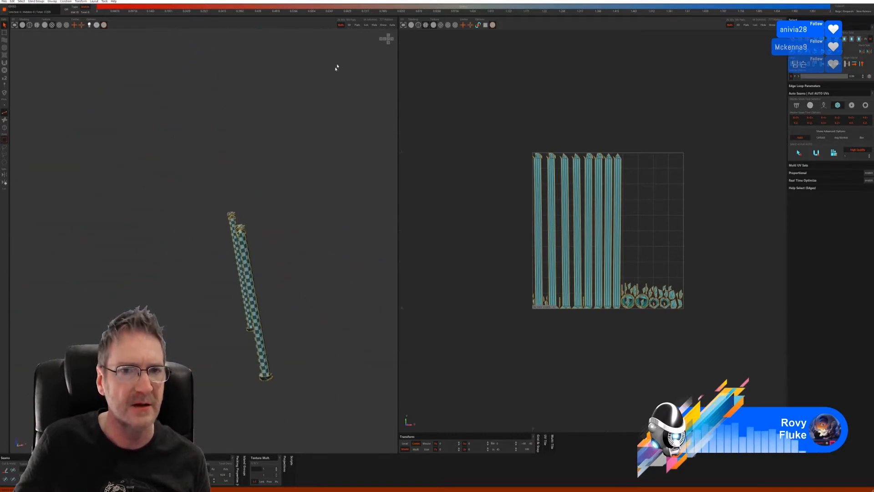
{"action": "left_click", "coordinate": [384, 27]}
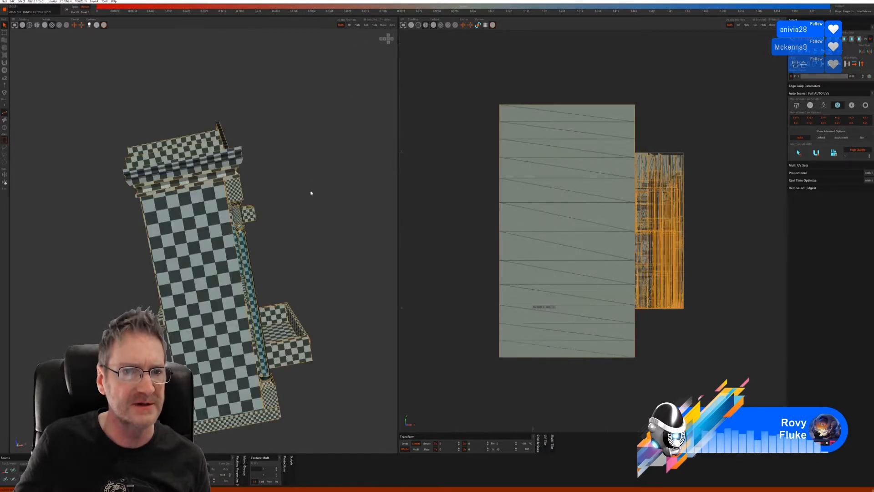
{"action": "middle_click_drag", "start_coordinate": [310, 193], "coordinate": [248, 205]}
{"action": "scroll", "coordinate": [200, 270], "scroll_direction": "up", "scroll_amount": 3}
{"action": "middle_click_drag", "start_coordinate": [196, 273], "coordinate": [218, 278]}
{"action": "scroll", "coordinate": [237, 285], "scroll_direction": "down", "scroll_amount": 4}
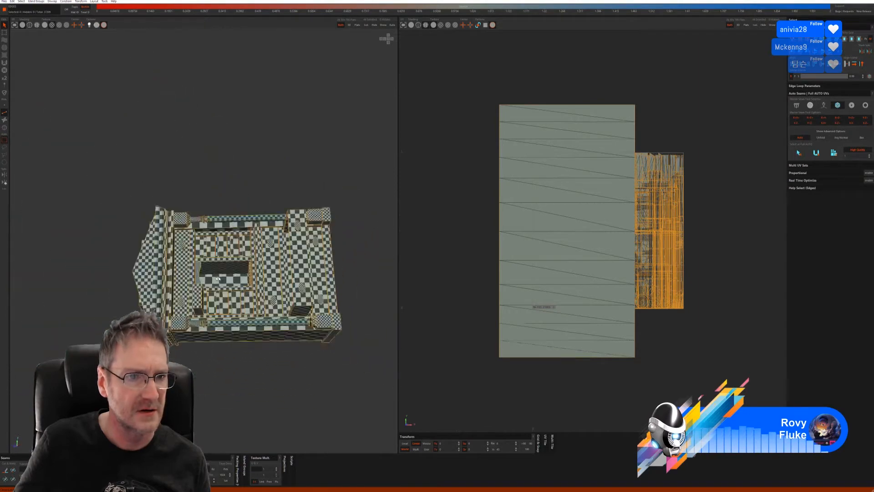
{"action": "middle_click_drag", "start_coordinate": [184, 307], "coordinate": [153, 307]}
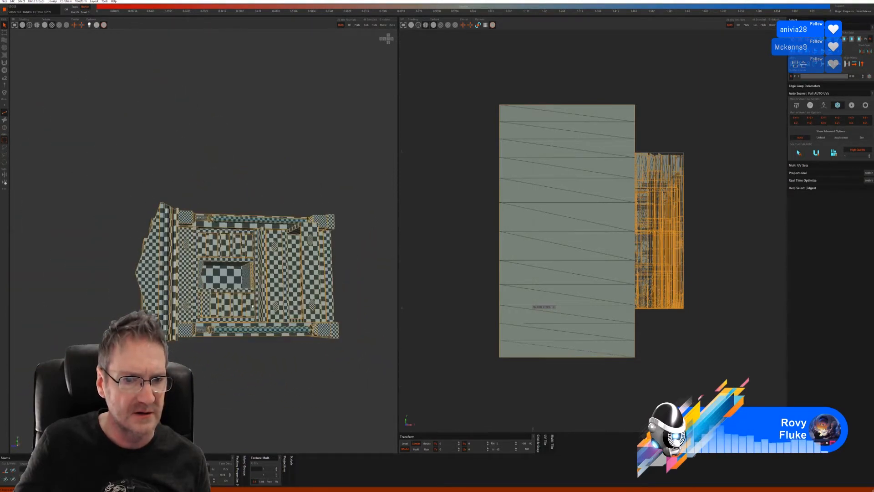
{"action": "scroll", "coordinate": [252, 306], "scroll_direction": "up", "scroll_amount": 3}
{"action": "middle_click_drag", "start_coordinate": [252, 306], "coordinate": [213, 232]}
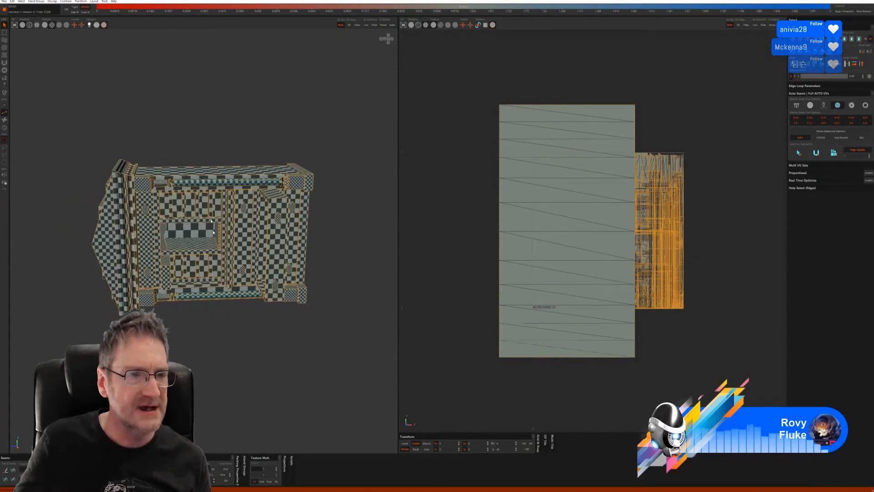
Save the unwrapped cabinet as a new FBX file, with _UV appended to the file name
{"action": "left_click", "coordinate": [4, 1]}
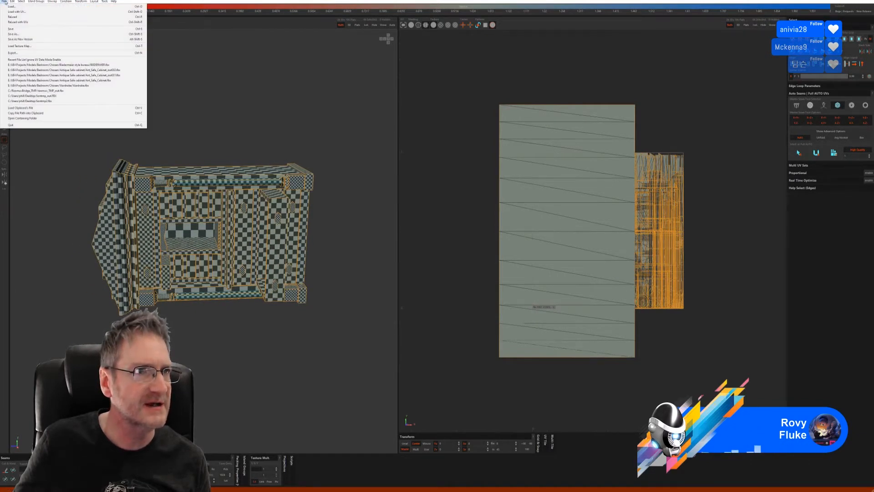
{"action": "left_click", "coordinate": [18, 34]}
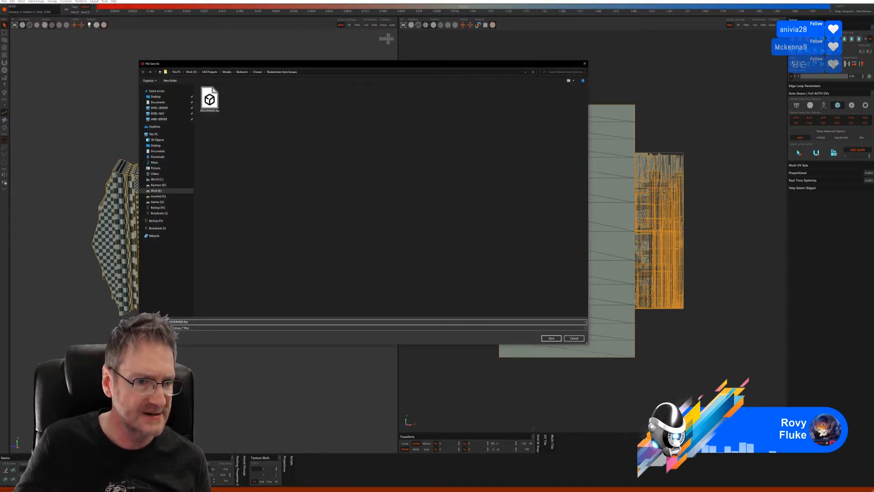
{"action": "type", "text": "_UV"}
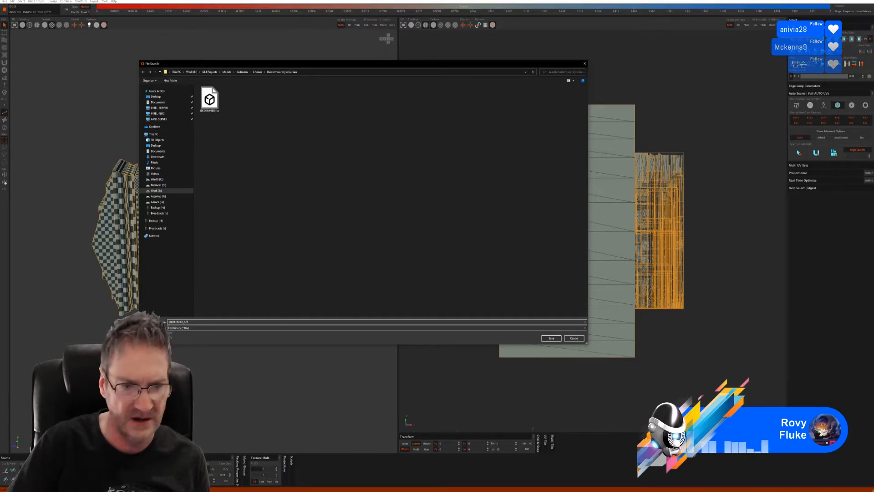
{"action": "key", "text": "Return"}
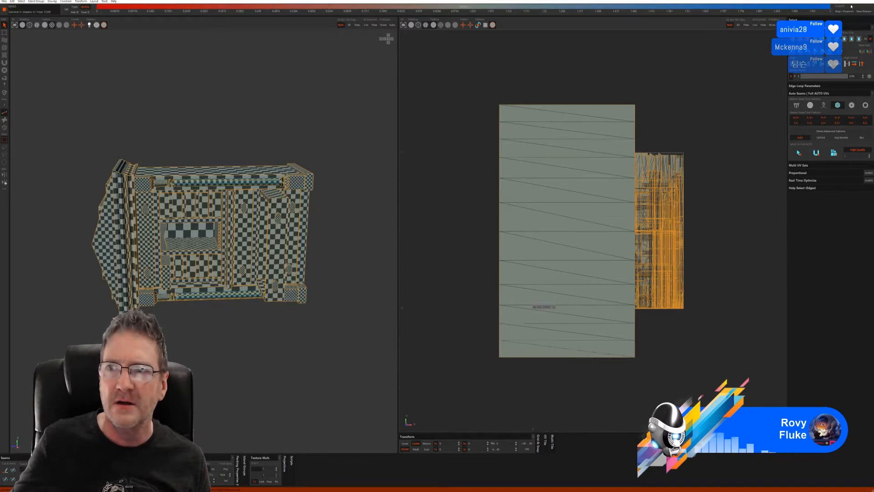
Switch to 3ds Max and select the cabinet model
{"action": "left_click", "coordinate": [867, 0]}
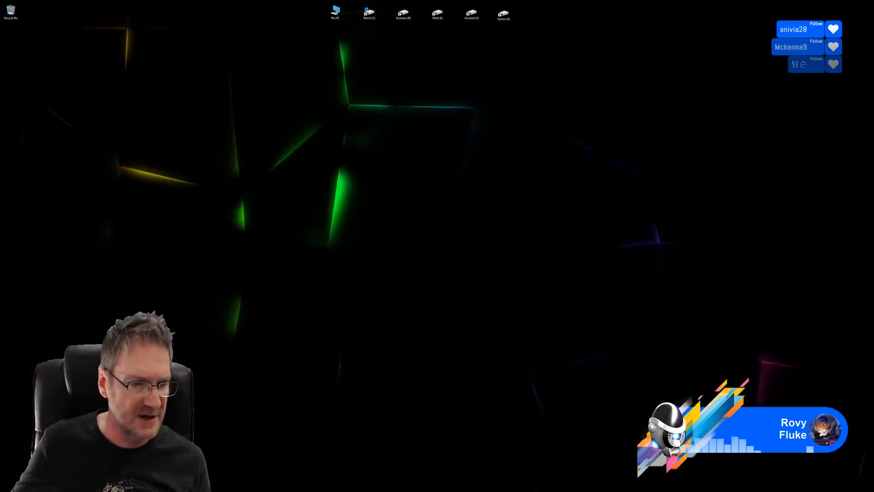
{"action": "left_click", "coordinate": [255, 491]}
{"action": "left_click", "coordinate": [283, 160]}
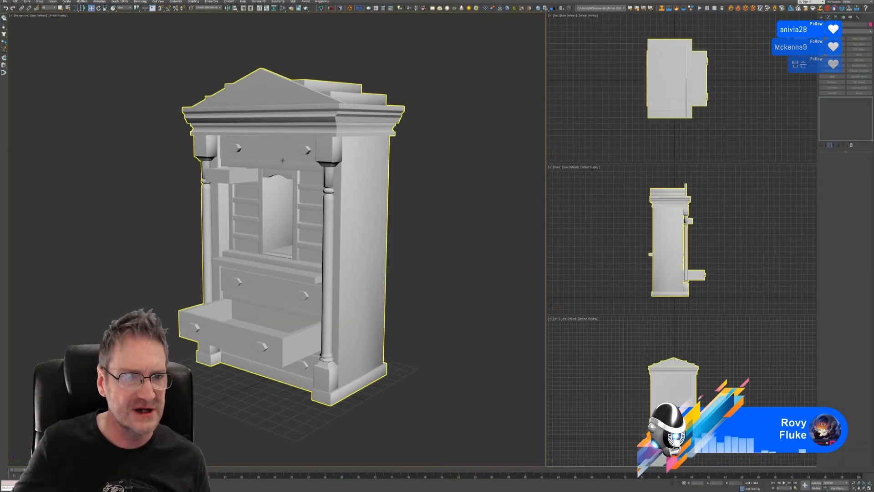
{"action": "left_click", "coordinate": [284, 151]}
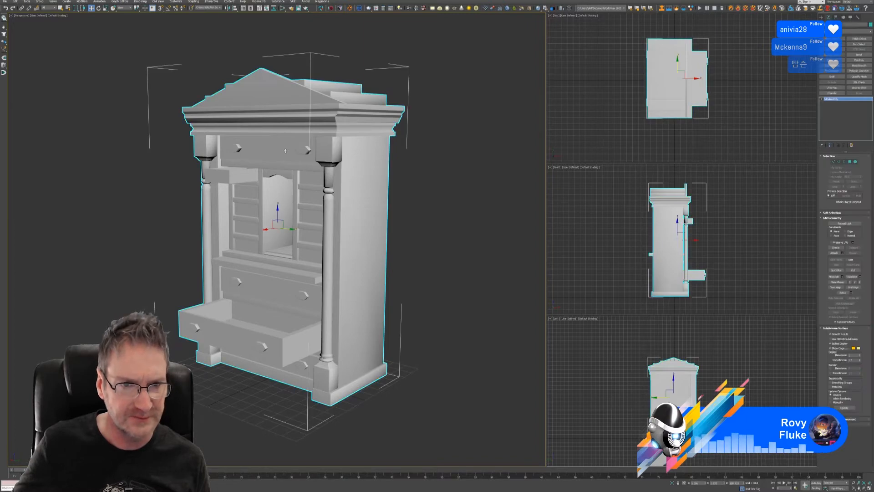
Select the cabinet's upper drawer front at sub-object level and move it out in front of the cabinet
{"action": "scroll", "coordinate": [286, 151], "scroll_direction": "up", "scroll_amount": 15}
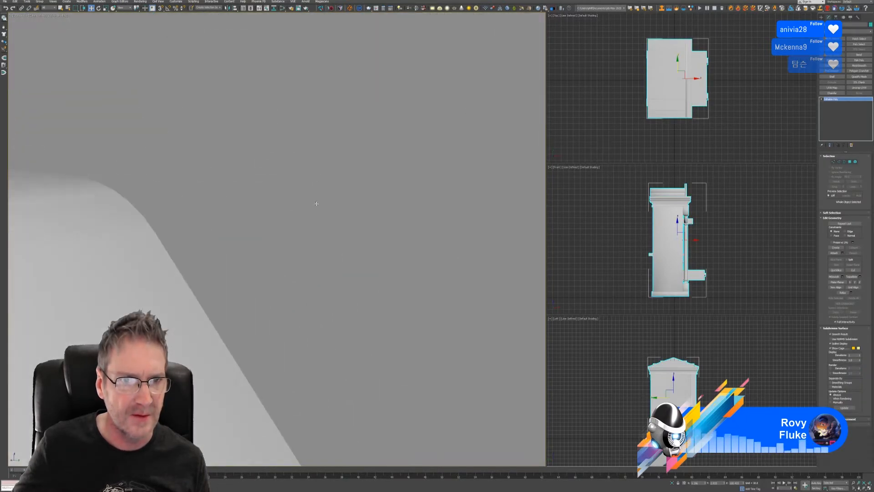
{"action": "scroll", "coordinate": [316, 203], "scroll_direction": "up", "scroll_amount": 3}
{"action": "scroll", "coordinate": [311, 234], "scroll_direction": "down", "scroll_amount": 8}
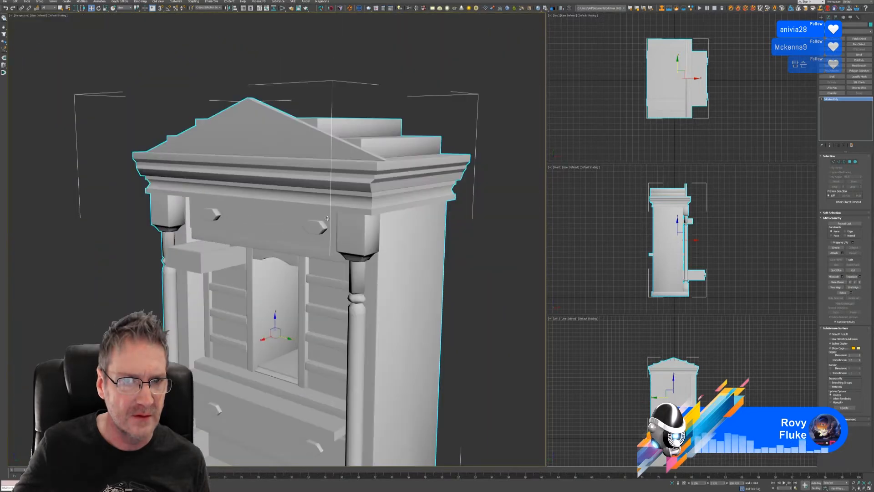
{"action": "middle_click_drag", "start_coordinate": [327, 219], "coordinate": [338, 198]}
{"action": "left_click", "coordinate": [854, 162]}
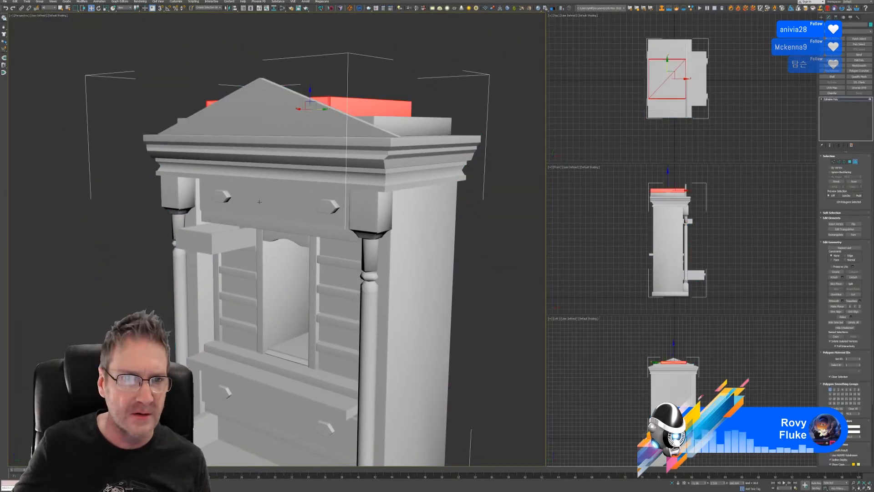
{"action": "left_click", "coordinate": [260, 207]}
{"action": "left_click_drag", "start_coordinate": [261, 201], "coordinate": [119, 280]}
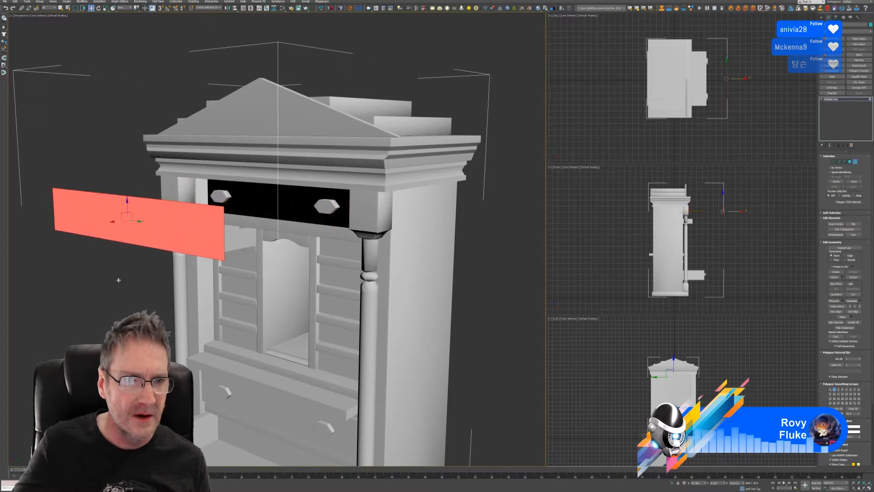
Examine the hollow interior behind the moved drawer front, and undo the move
{"action": "middle_click_drag", "start_coordinate": [253, 260], "coordinate": [280, 243], "text": "alt"}
{"action": "scroll", "coordinate": [279, 245], "scroll_direction": "up", "scroll_amount": 10}
{"action": "scroll", "coordinate": [275, 248], "scroll_direction": "up", "scroll_amount": 10}
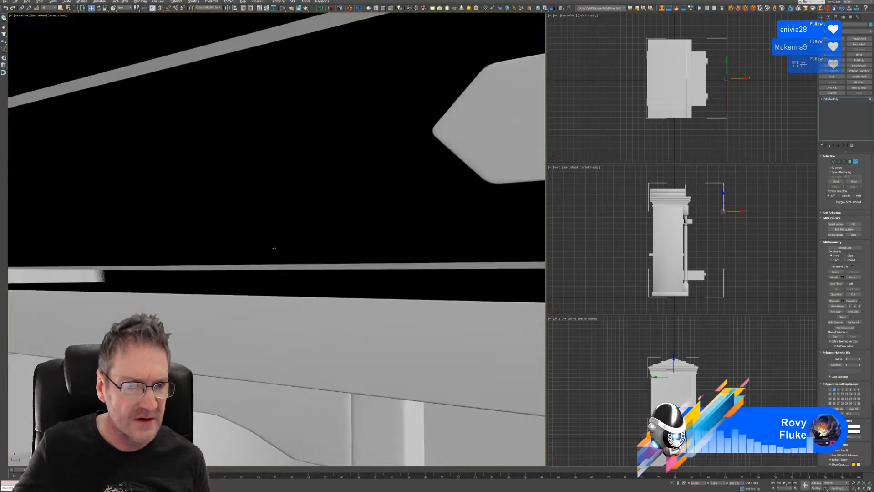
{"action": "scroll", "coordinate": [274, 248], "scroll_direction": "up", "scroll_amount": 3}
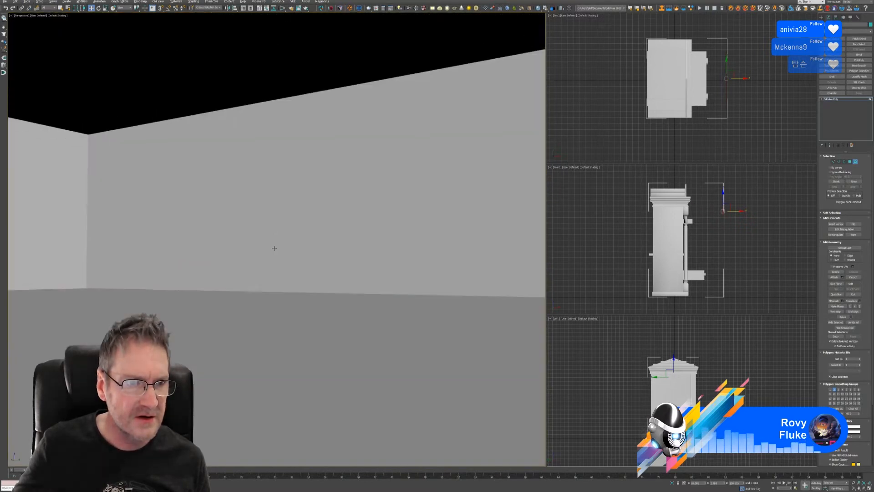
{"action": "scroll", "coordinate": [274, 248], "scroll_direction": "down", "scroll_amount": 15}
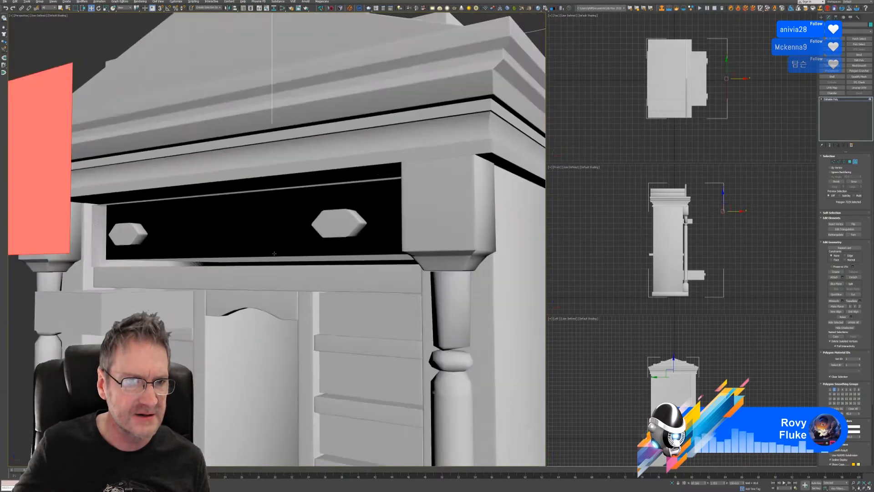
{"action": "key", "text": "ctrl+z"}
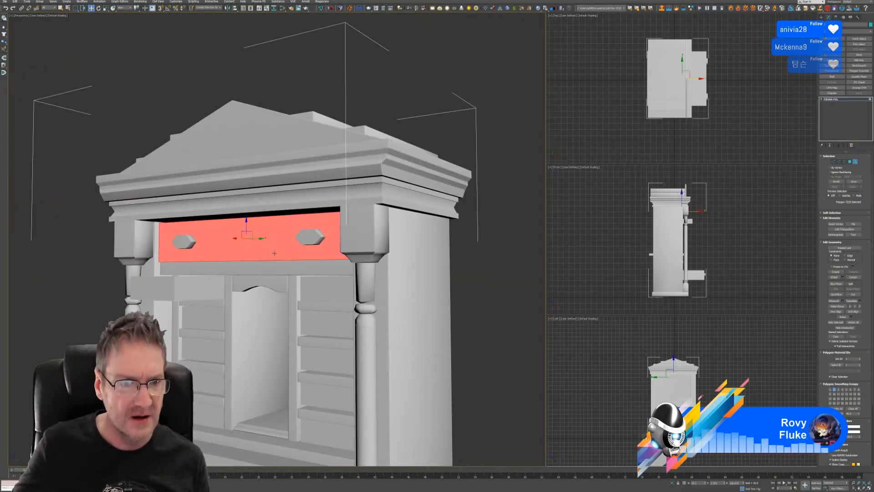
Switch to RizomUV, select all of the cabinet's edges, and return to 3ds Max
{"action": "middle_click_drag", "start_coordinate": [314, 273], "coordinate": [326, 291], "text": "alt"}
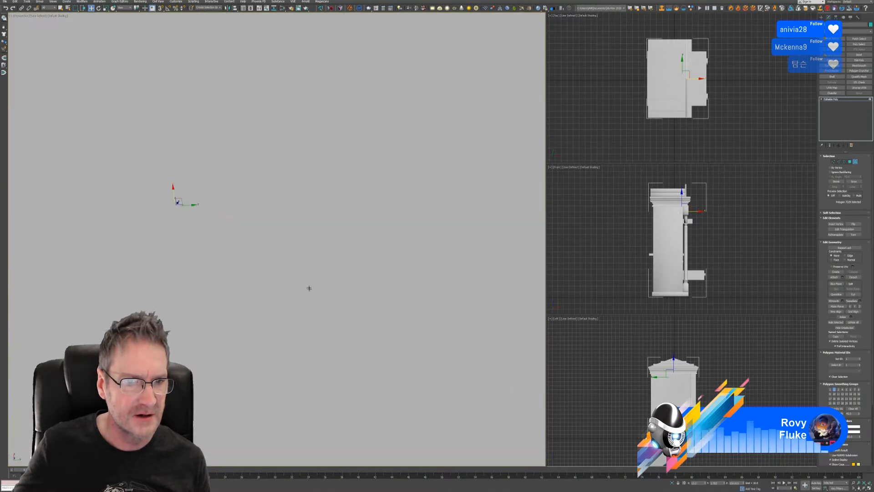
{"action": "middle_click_drag", "start_coordinate": [305, 271], "coordinate": [287, 295], "text": "alt"}
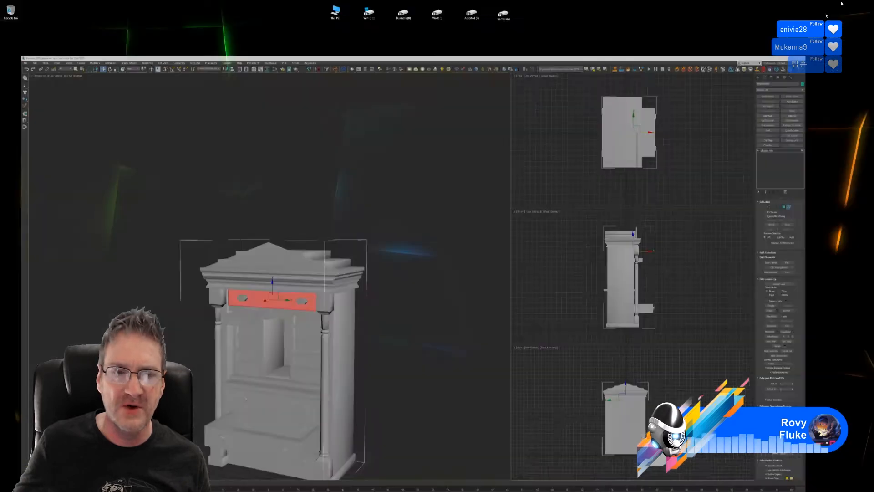
{"action": "left_click", "coordinate": [227, 490]}
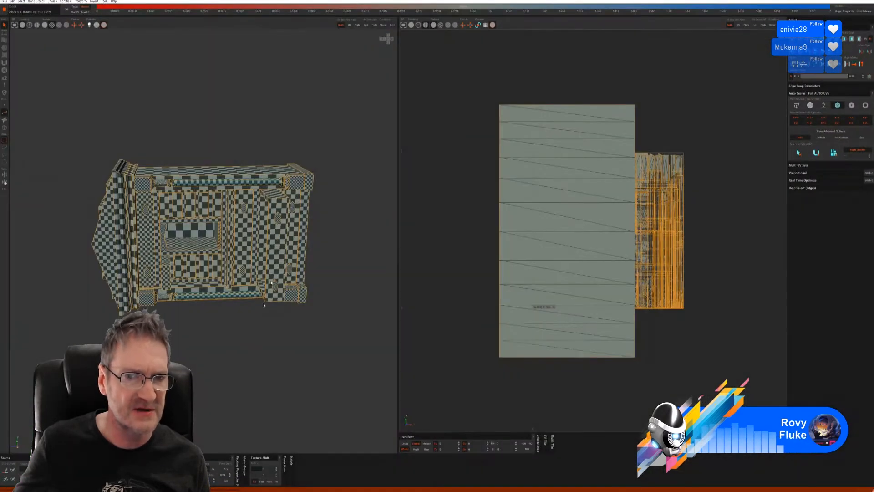
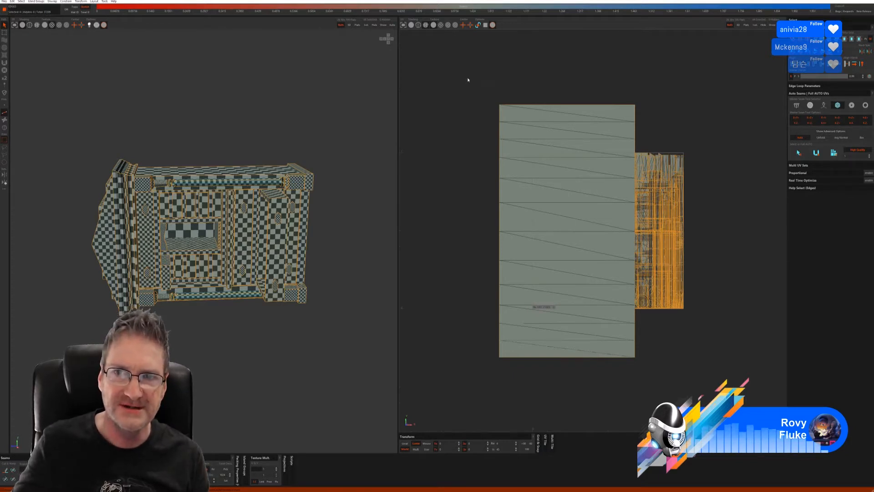
{"action": "key", "text": "ctrl+a"}
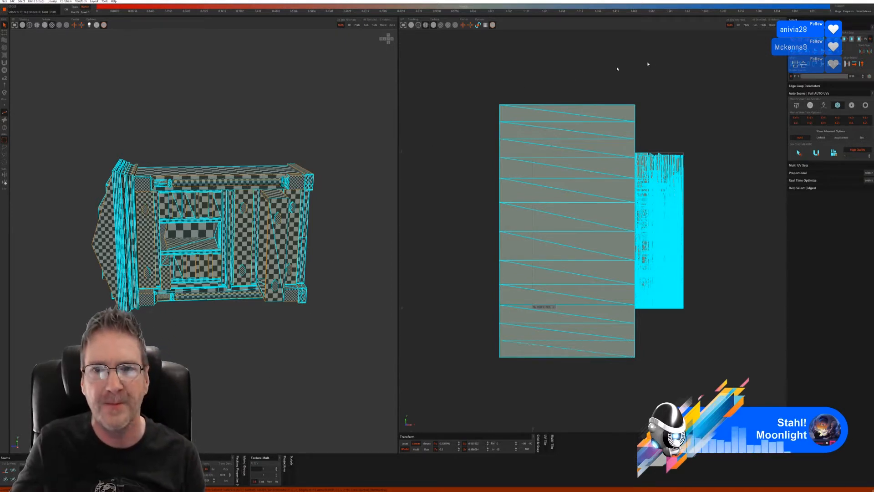
{"action": "left_click", "coordinate": [849, 1]}
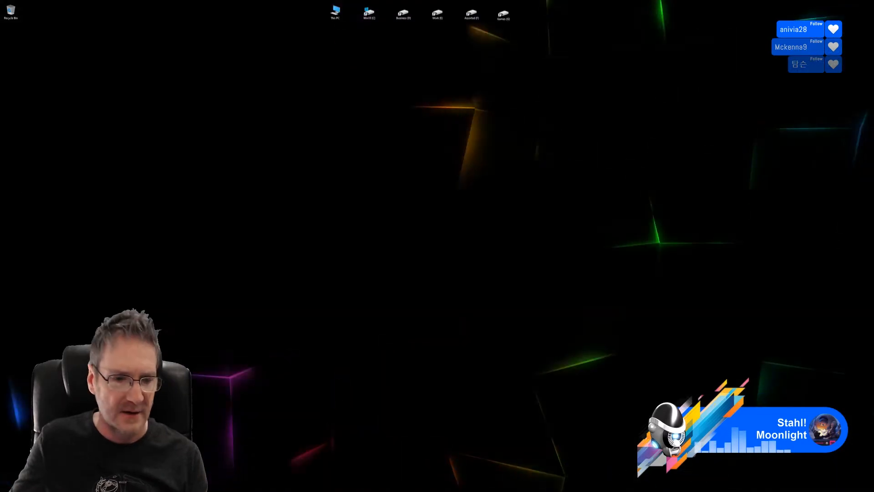
{"action": "key", "text": "alt+Tab"}
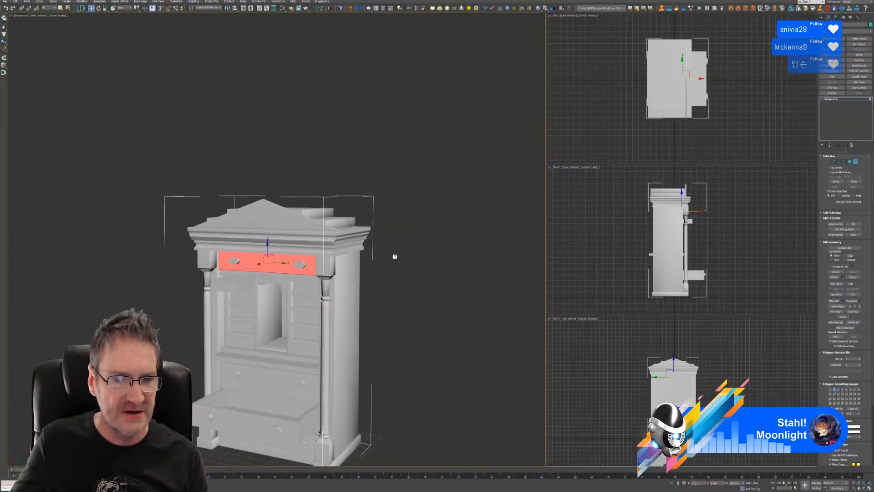
Select the floor and adjoining inner walls of the hidden compartment behind the upper drawer front
{"action": "middle_click_drag", "start_coordinate": [388, 262], "coordinate": [363, 261], "text": "alt"}
{"action": "scroll", "coordinate": [310, 269], "scroll_direction": "up", "scroll_amount": 10}
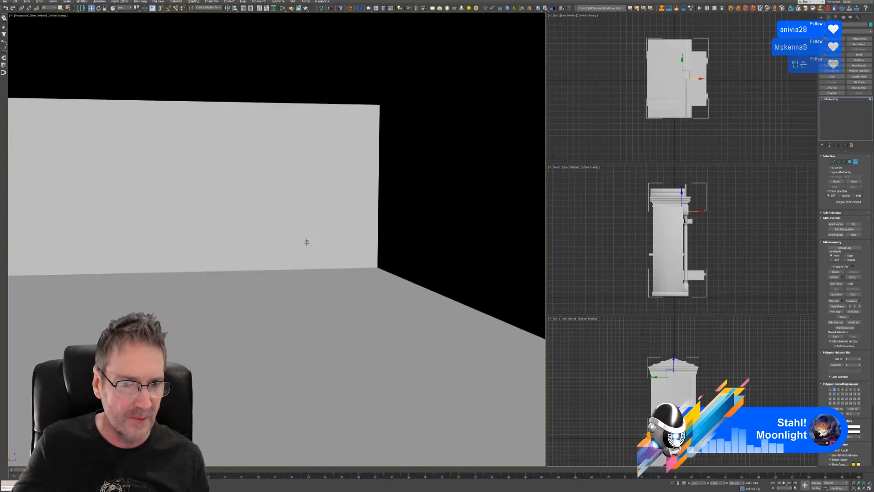
{"action": "left_click", "coordinate": [345, 303]}
{"action": "left_click", "coordinate": [349, 254], "text": "ctrl"}
{"action": "left_click", "coordinate": [402, 234], "text": "ctrl"}
{"action": "left_click", "coordinate": [236, 135], "text": "ctrl"}
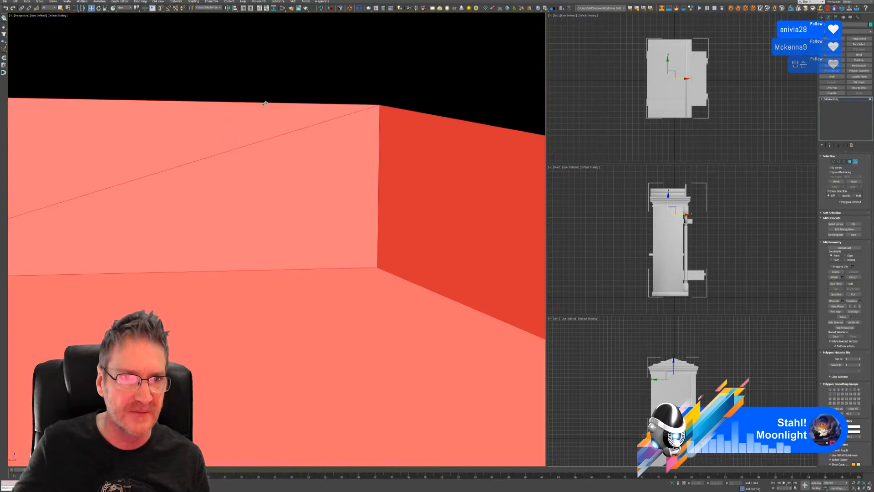
{"action": "middle_click_drag", "start_coordinate": [310, 172], "coordinate": [309, 173], "text": "alt"}
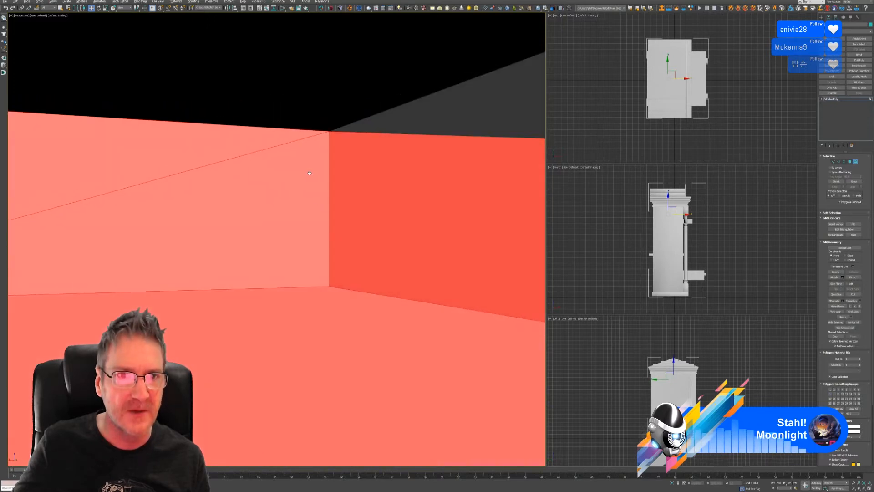
Add the remaining inner walls of the hidden compartment behind the upper drawer front to the selection, leaving out the cornice band
{"action": "left_click", "coordinate": [397, 123], "text": "ctrl"}
{"action": "left_click", "coordinate": [381, 105], "text": "ctrl"}
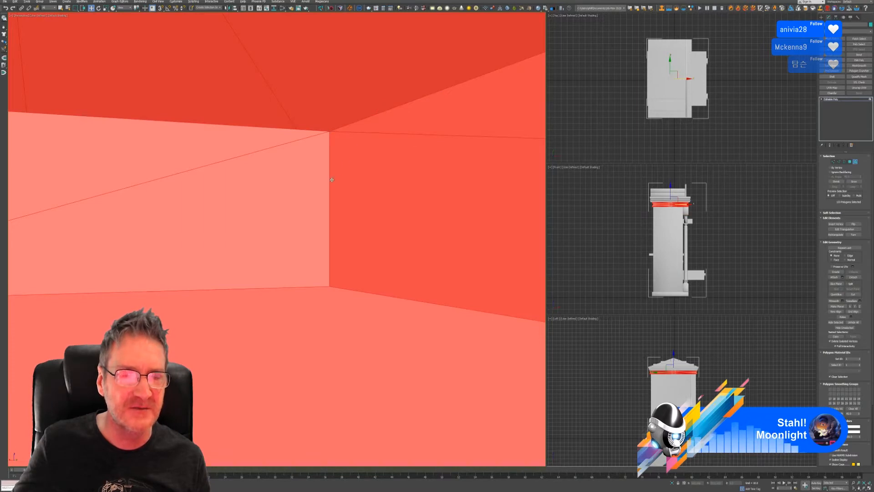
{"action": "middle_click_drag", "start_coordinate": [332, 178], "coordinate": [414, 178], "text": "alt"}
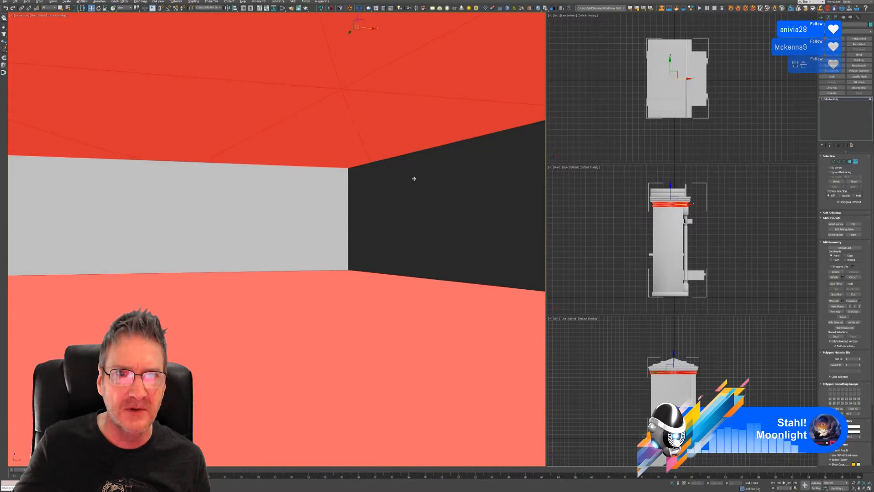
{"action": "left_click", "coordinate": [316, 212], "text": "ctrl"}
{"action": "left_click", "coordinate": [266, 186], "text": "ctrl"}
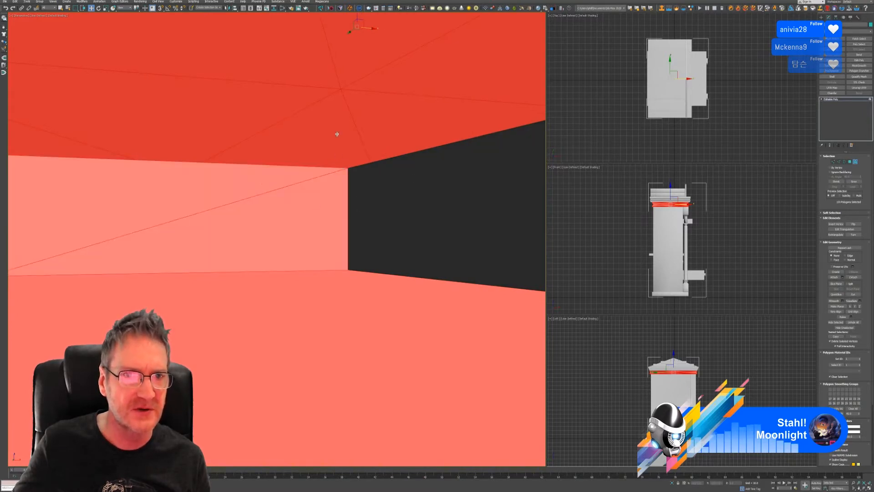
{"action": "key", "text": "Delete"}
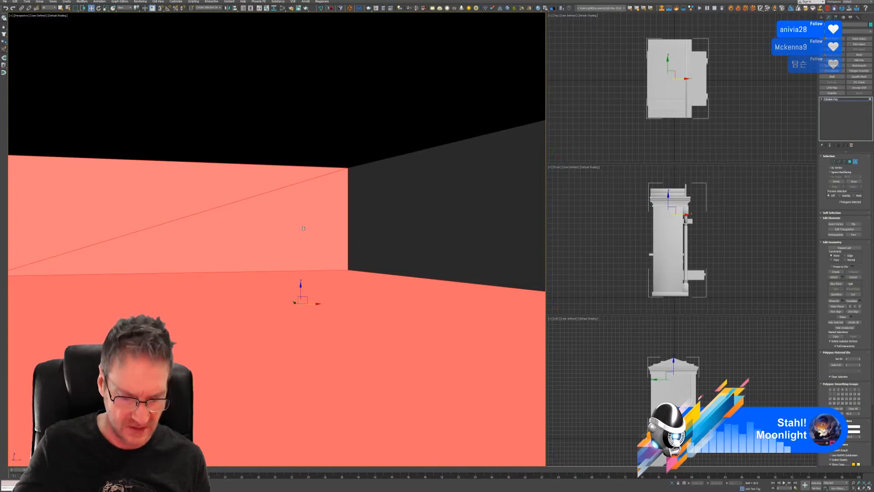
{"action": "middle_click_drag", "start_coordinate": [290, 229], "coordinate": [198, 231], "text": "alt"}
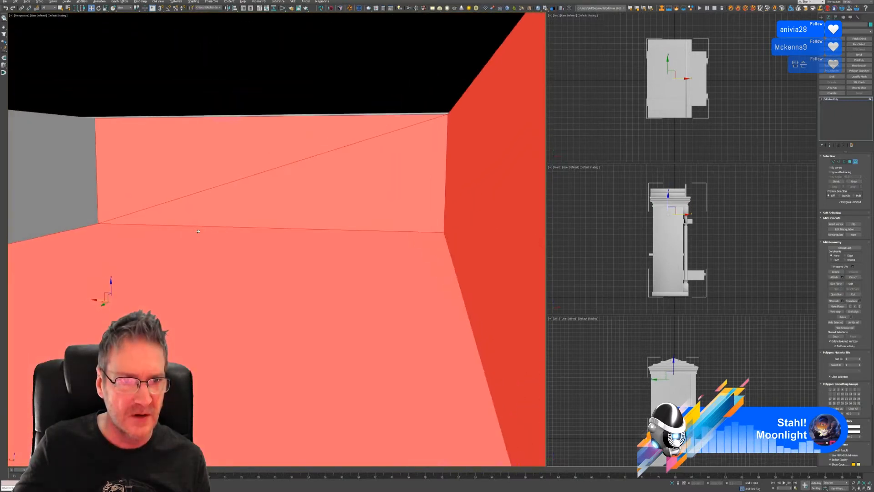
{"action": "left_click", "coordinate": [89, 197], "text": "ctrl"}
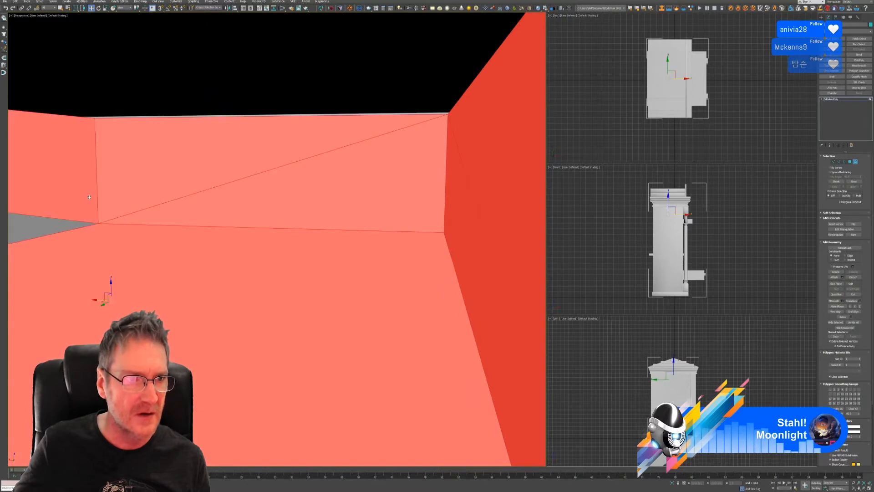
{"action": "left_click", "coordinate": [44, 230], "text": "ctrl"}
{"action": "middle_click_drag", "start_coordinate": [138, 253], "coordinate": [157, 251], "text": "alt"}
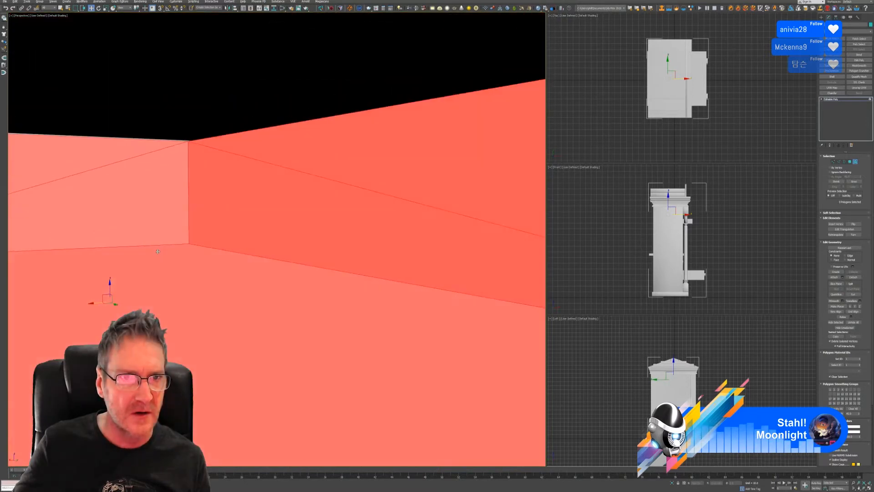
Examine the cabinet's interior around the upper mouldings and inside the hollow main body for hidden faces
{"action": "middle_click_drag", "start_coordinate": [200, 206], "coordinate": [140, 301]}
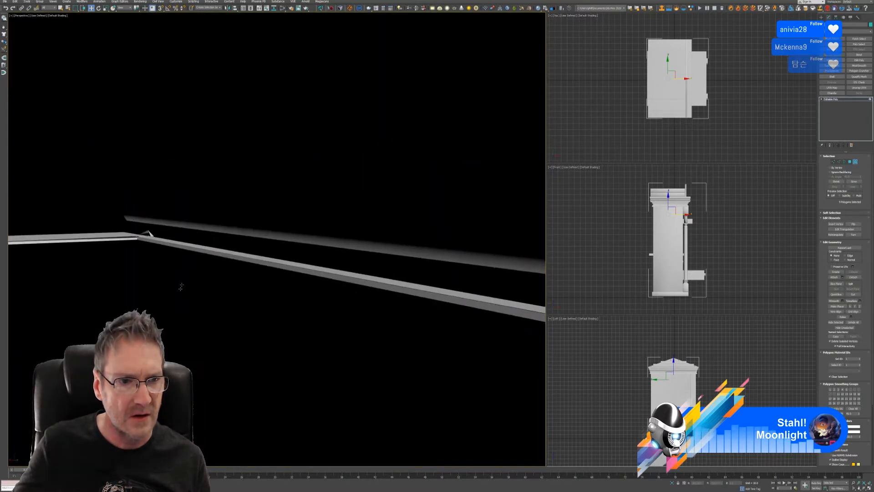
{"action": "scroll", "coordinate": [186, 269], "scroll_direction": "up", "scroll_amount": 4}
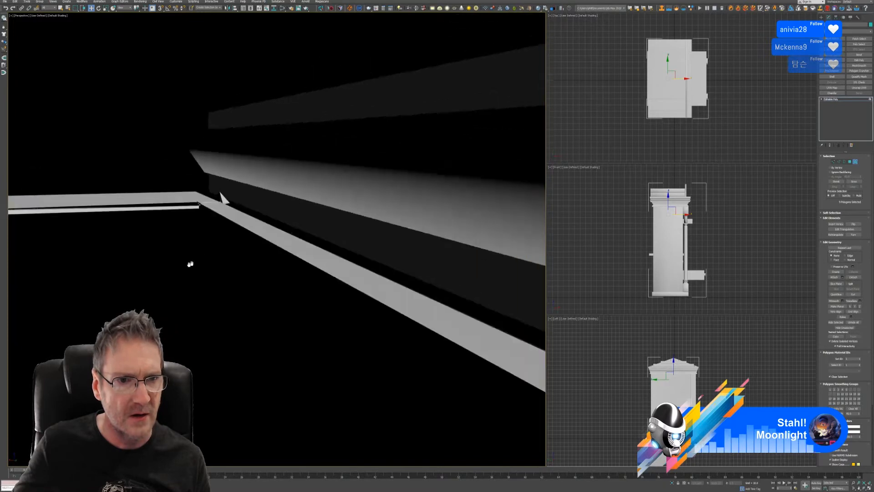
{"action": "middle_click_drag", "start_coordinate": [191, 263], "coordinate": [224, 244]}
{"action": "scroll", "coordinate": [224, 244], "scroll_direction": "down", "scroll_amount": 3}
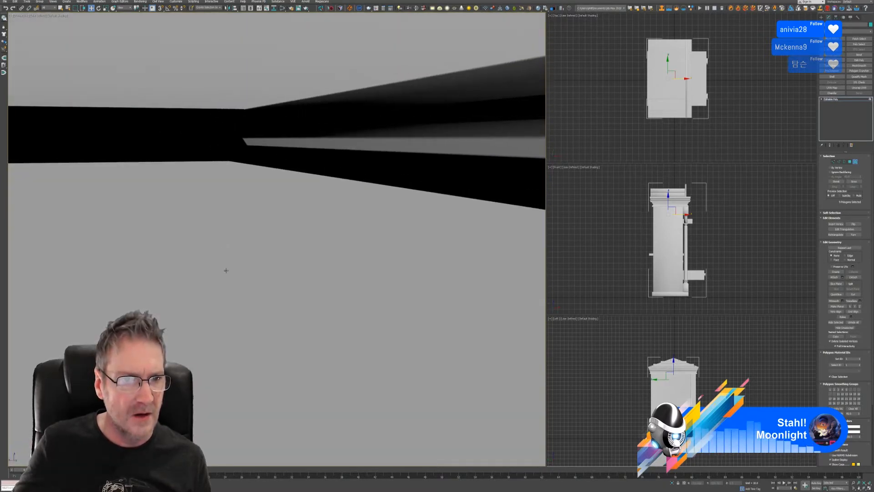
{"action": "scroll", "coordinate": [212, 306], "scroll_direction": "down", "scroll_amount": 5}
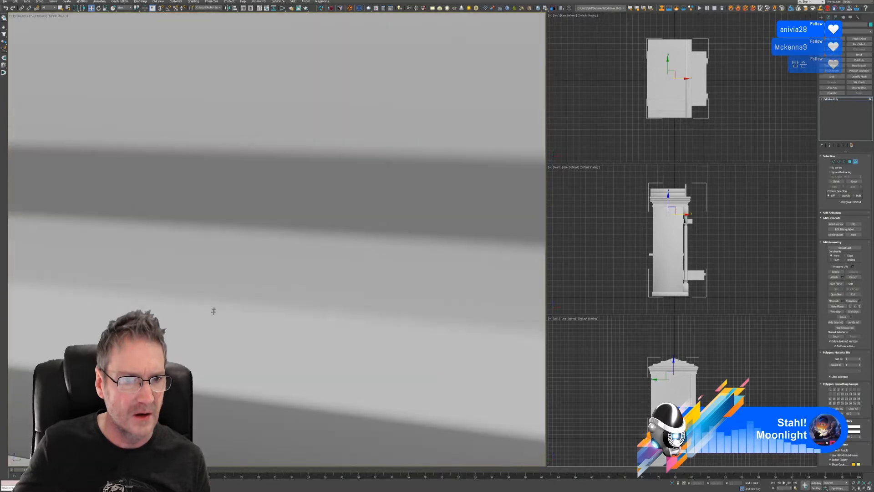
{"action": "scroll", "coordinate": [208, 324], "scroll_direction": "up", "scroll_amount": 4}
{"action": "middle_click_drag", "start_coordinate": [208, 331], "coordinate": [181, 333], "text": "alt"}
{"action": "scroll", "coordinate": [179, 350], "scroll_direction": "up", "scroll_amount": 3}
{"action": "scroll", "coordinate": [179, 350], "scroll_direction": "down", "scroll_amount": 2}
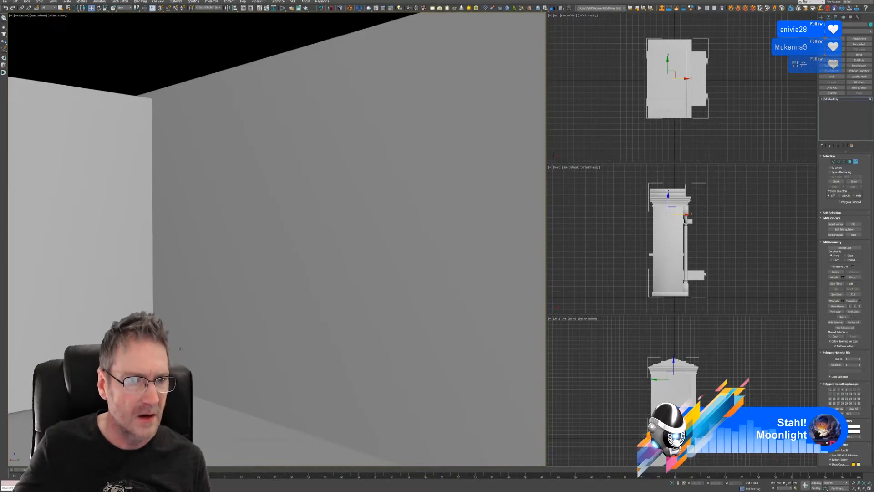
{"action": "scroll", "coordinate": [186, 297], "scroll_direction": "up", "scroll_amount": 2}
{"action": "scroll", "coordinate": [186, 297], "scroll_direction": "down", "scroll_amount": 3}
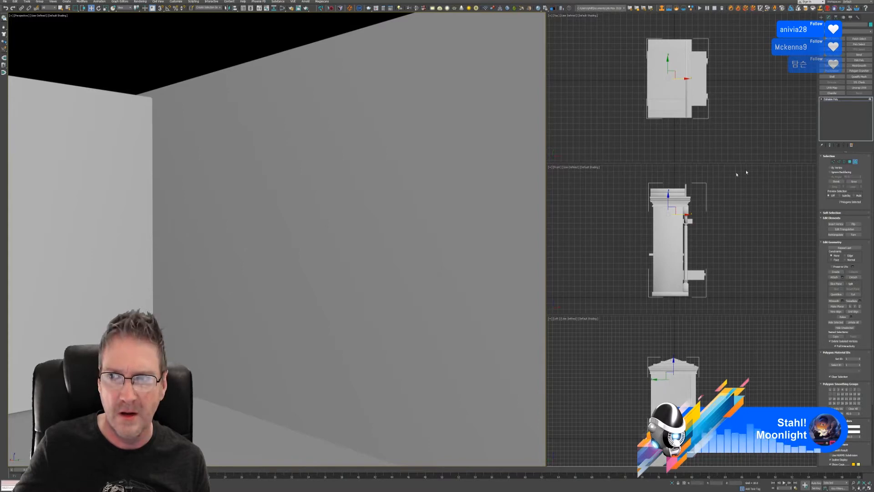
Try selecting the cabinet's main body walls from inside the hollow, and drop that selection again
{"action": "double_click", "coordinate": [313, 206]}
{"action": "left_click", "coordinate": [131, 217], "text": "ctrl"}
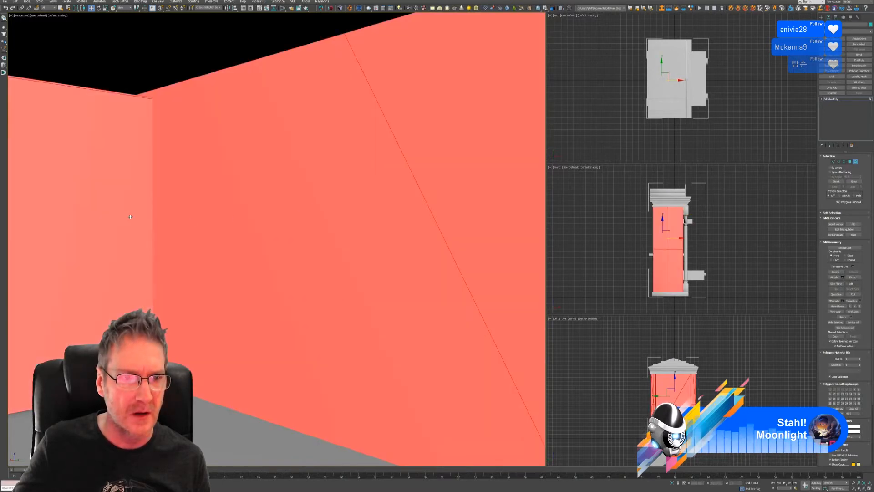
{"action": "scroll", "coordinate": [244, 271], "scroll_direction": "up", "scroll_amount": 4}
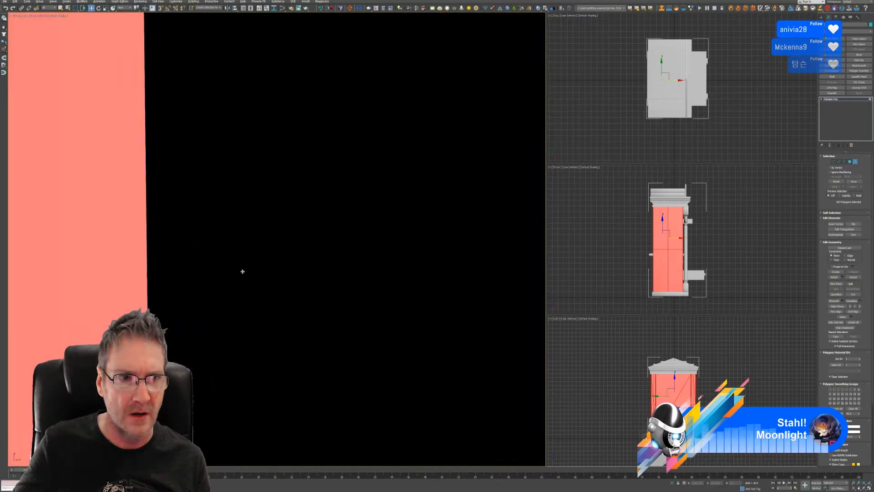
{"action": "scroll", "coordinate": [233, 277], "scroll_direction": "down", "scroll_amount": 4}
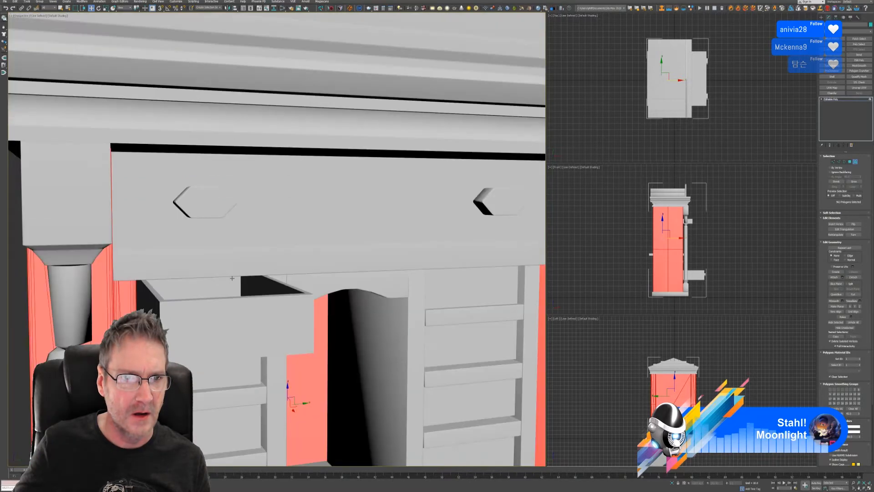
{"action": "left_click", "coordinate": [224, 237]}
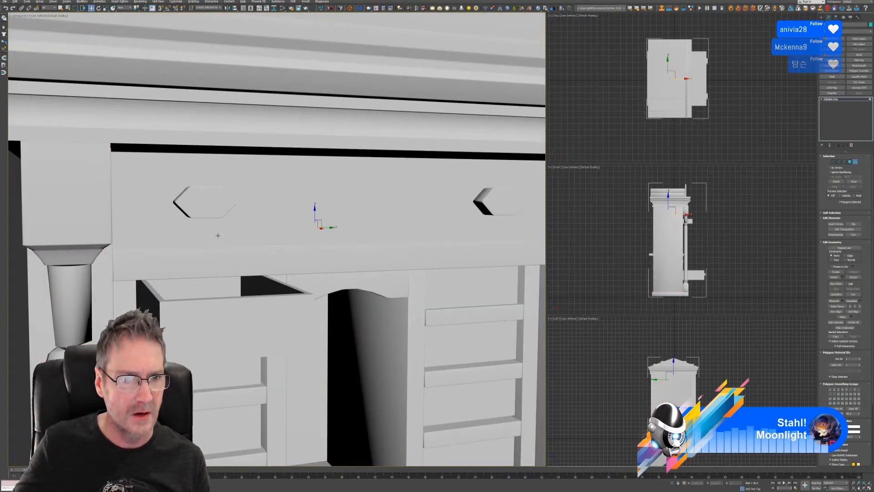
Select the thin underside strip of the upper drawer front together with its large outer face
{"action": "middle_click_drag", "start_coordinate": [218, 235], "coordinate": [194, 226], "text": "alt"}
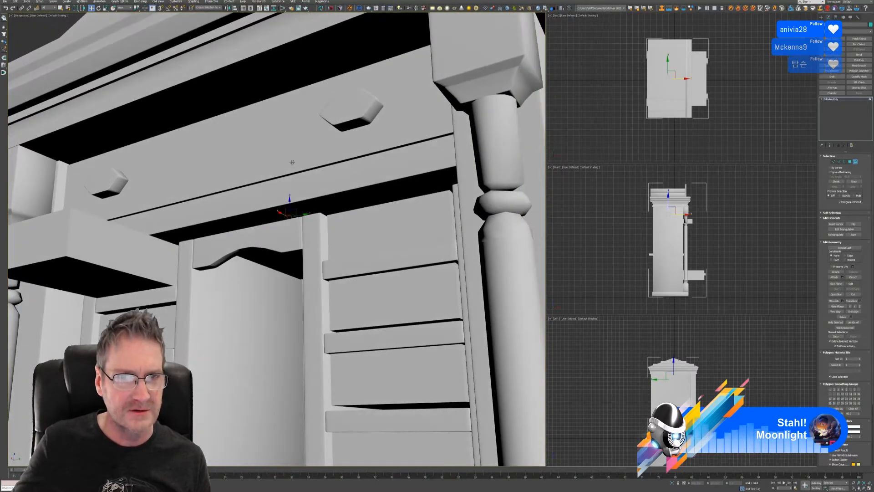
{"action": "scroll", "coordinate": [292, 162], "scroll_direction": "up", "scroll_amount": 5}
{"action": "left_click", "coordinate": [381, 153]}
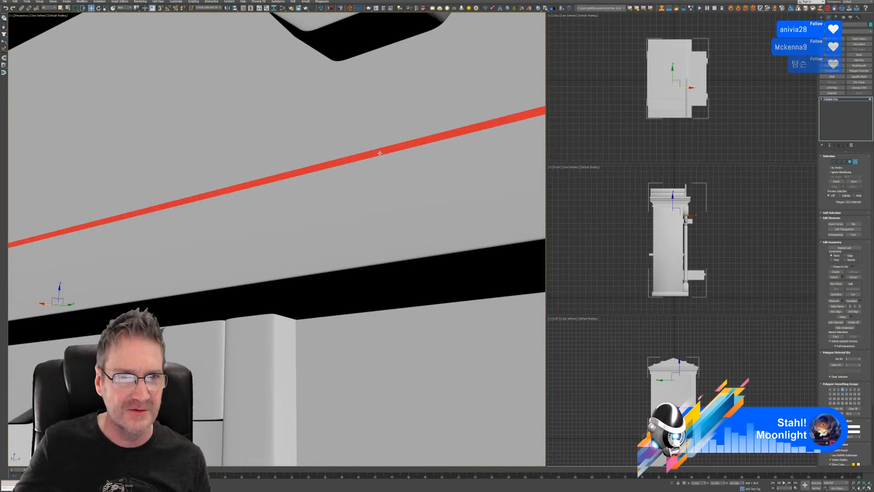
{"action": "left_click", "coordinate": [351, 141], "text": "ctrl"}
{"action": "scroll", "coordinate": [349, 172], "scroll_direction": "up", "scroll_amount": 2}
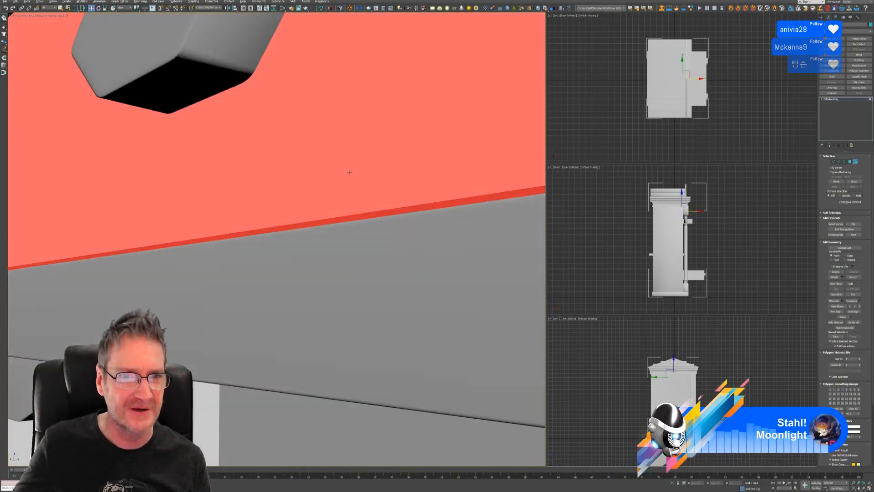
Add the floor and inner walls of the compartment behind the drawer front to the selection, and undo adding the long adjoining wall
{"action": "scroll", "coordinate": [357, 182], "scroll_direction": "up", "scroll_amount": 4}
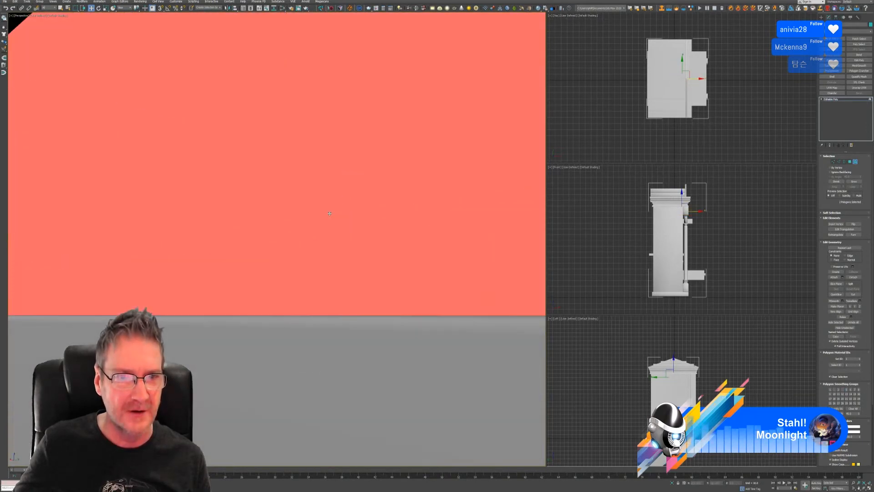
{"action": "scroll", "coordinate": [244, 248], "scroll_direction": "up", "scroll_amount": 1}
{"action": "scroll", "coordinate": [245, 249], "scroll_direction": "up", "scroll_amount": 2}
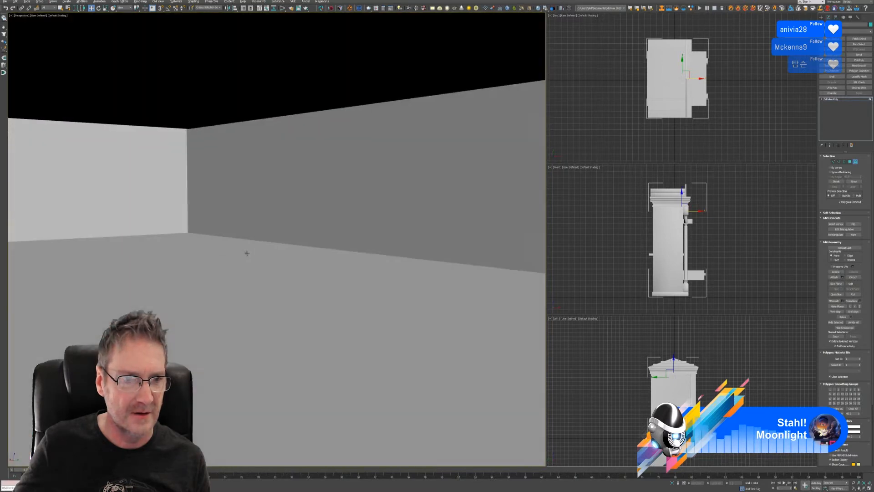
{"action": "scroll", "coordinate": [247, 254], "scroll_direction": "up", "scroll_amount": 1}
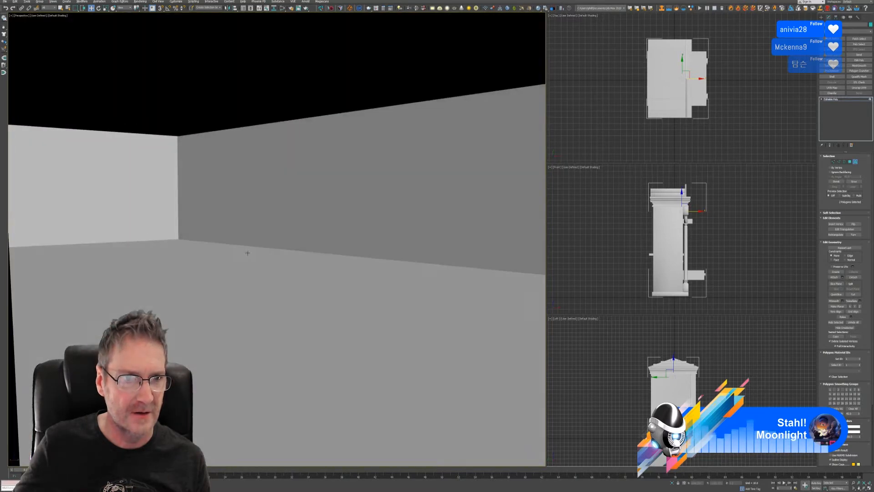
{"action": "left_click", "coordinate": [204, 264]}
{"action": "left_click", "coordinate": [129, 207], "text": "ctrl"}
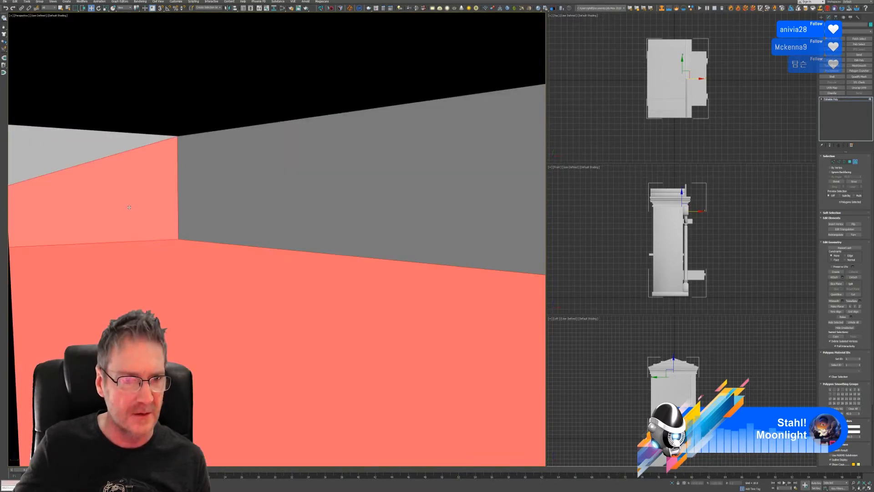
{"action": "left_click", "coordinate": [98, 166], "text": "ctrl"}
{"action": "left_click", "coordinate": [282, 196], "text": "ctrl"}
{"action": "left_click", "coordinate": [310, 146], "text": "ctrl"}
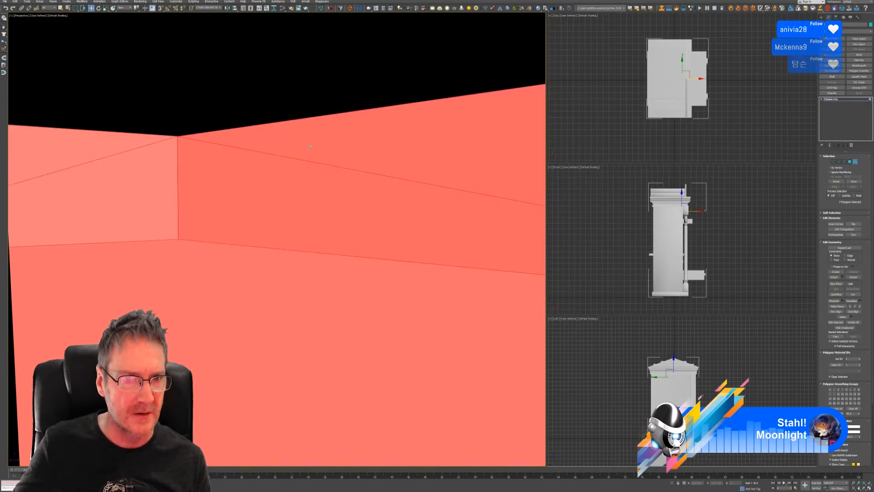
{"action": "key", "text": "ctrl+z"}
{"action": "key", "text": "ctrl+z"}
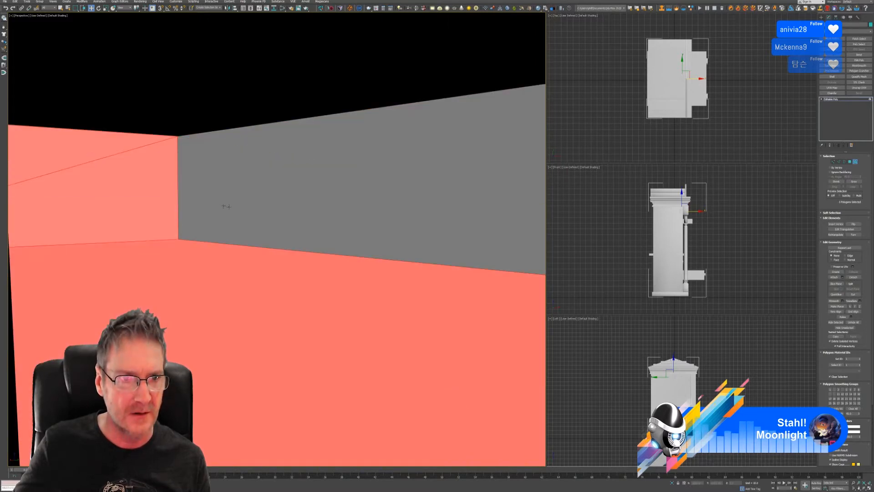
Select the bottom drawer at the cabinet's base instead, and examine it up close
{"action": "scroll", "coordinate": [241, 325], "scroll_direction": "down", "scroll_amount": 8}
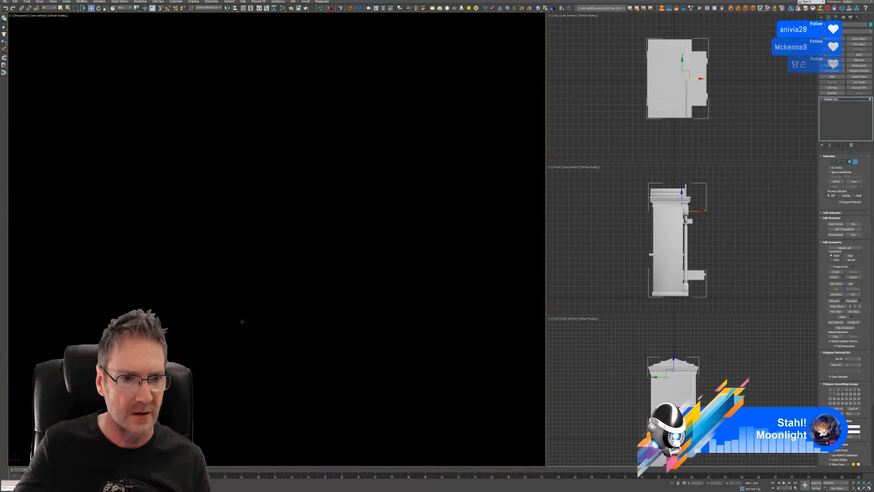
{"action": "scroll", "coordinate": [241, 327], "scroll_direction": "down", "scroll_amount": 5}
{"action": "middle_click_drag", "start_coordinate": [196, 327], "coordinate": [248, 329], "text": "alt"}
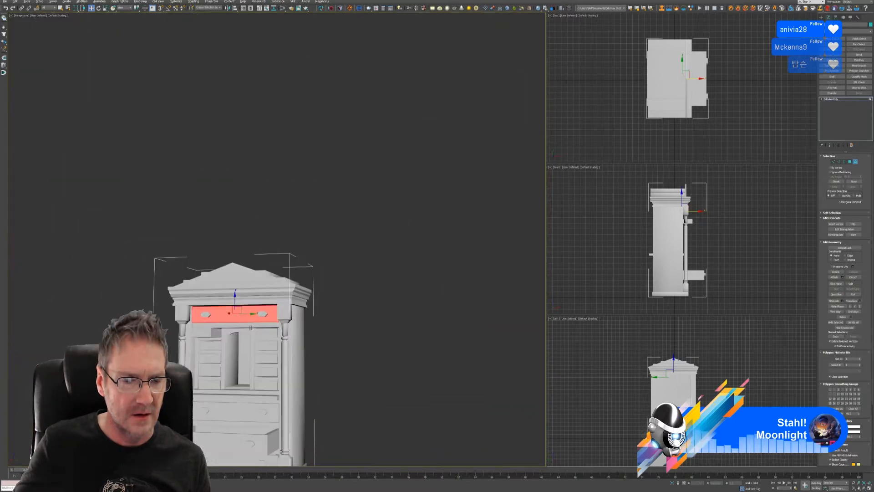
{"action": "scroll", "coordinate": [247, 329], "scroll_direction": "up", "scroll_amount": 5}
{"action": "scroll", "coordinate": [246, 329], "scroll_direction": "down", "scroll_amount": 6}
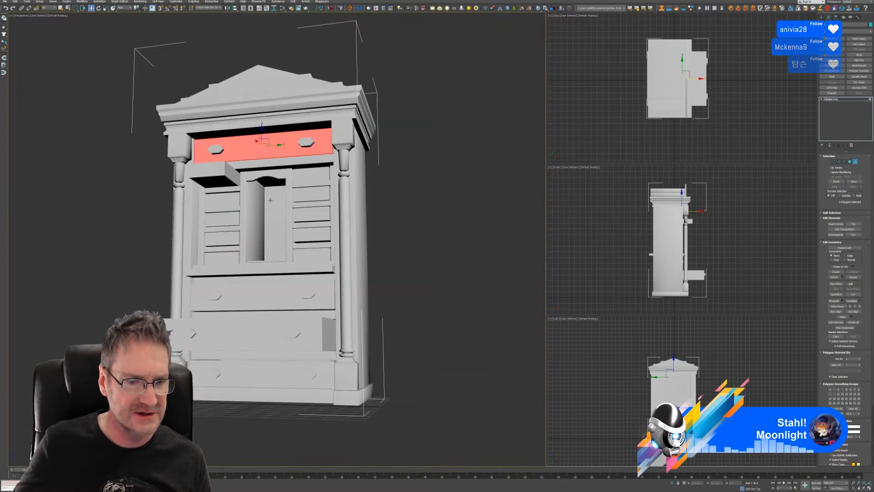
{"action": "middle_click_drag", "start_coordinate": [270, 200], "coordinate": [257, 236]}
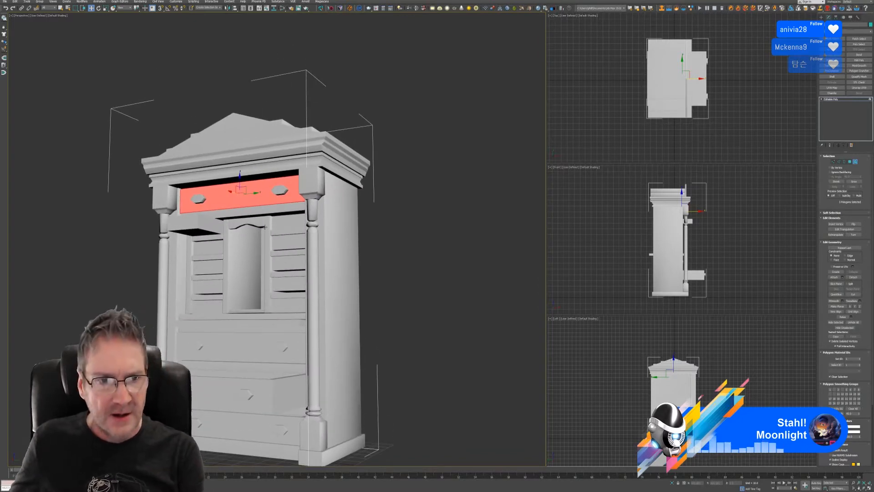
{"action": "left_click", "coordinate": [248, 426]}
{"action": "middle_click_drag", "start_coordinate": [248, 425], "coordinate": [267, 379], "text": "alt"}
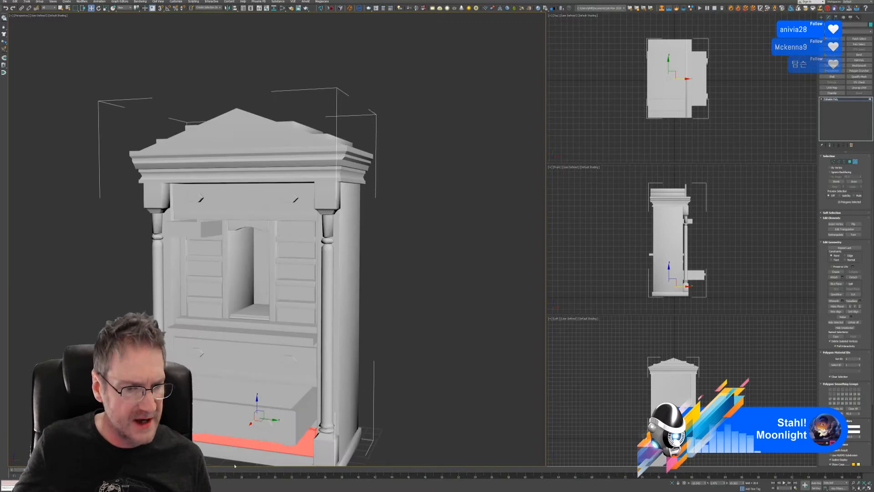
{"action": "scroll", "coordinate": [267, 378], "scroll_direction": "up", "scroll_amount": 8}
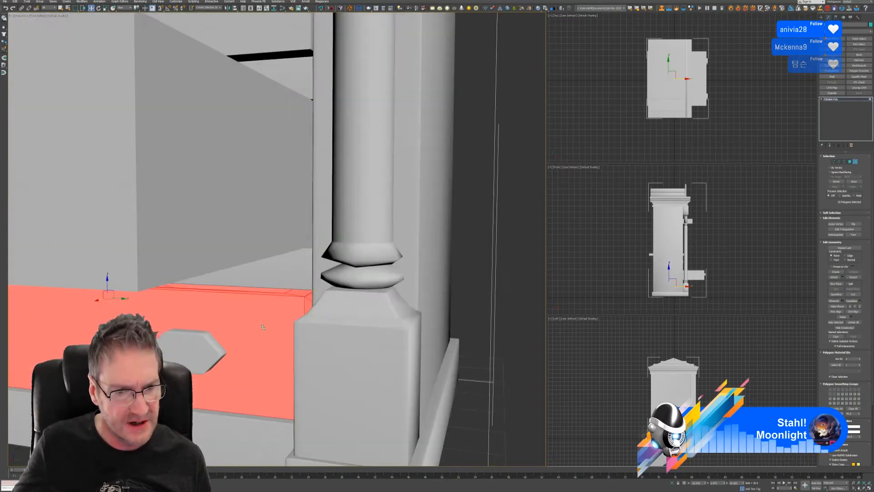
{"action": "scroll", "coordinate": [271, 320], "scroll_direction": "up", "scroll_amount": 4}
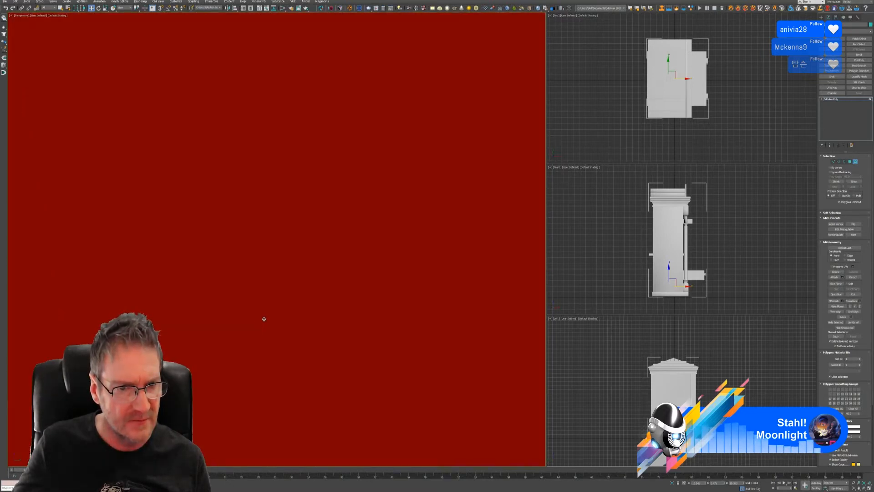
{"action": "scroll", "coordinate": [262, 321], "scroll_direction": "down", "scroll_amount": 5}
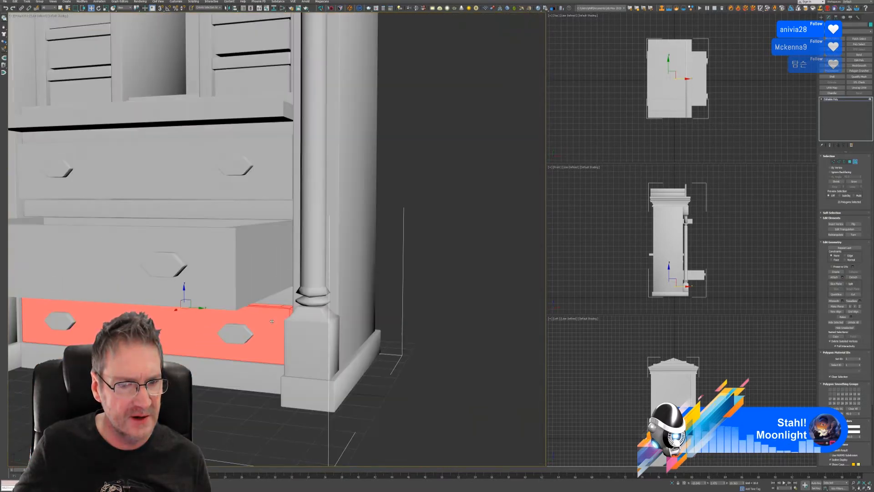
{"action": "scroll", "coordinate": [272, 321], "scroll_direction": "down", "scroll_amount": 5}
{"action": "middle_click_drag", "start_coordinate": [239, 119], "coordinate": [251, 244]}
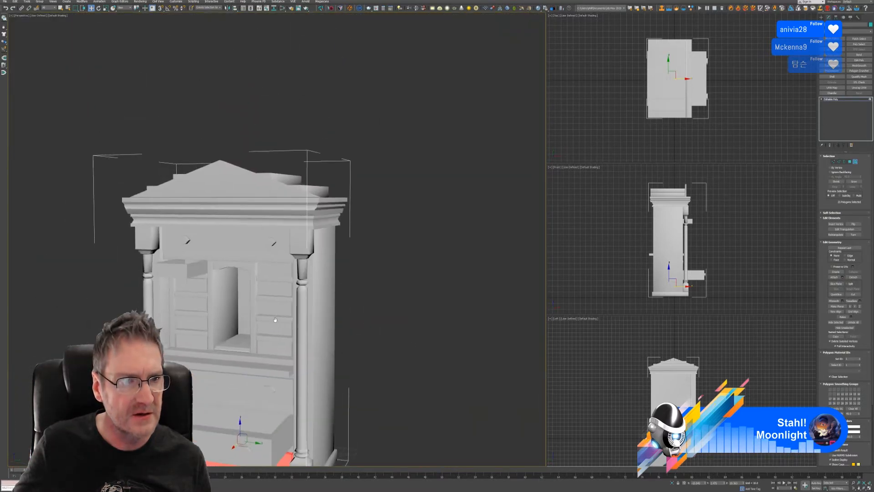
Look over the whole cabinet, leave polygon editing, and clear the cabinet's selection
{"action": "scroll", "coordinate": [251, 244], "scroll_direction": "up", "scroll_amount": 7}
{"action": "scroll", "coordinate": [251, 245], "scroll_direction": "down", "scroll_amount": 8}
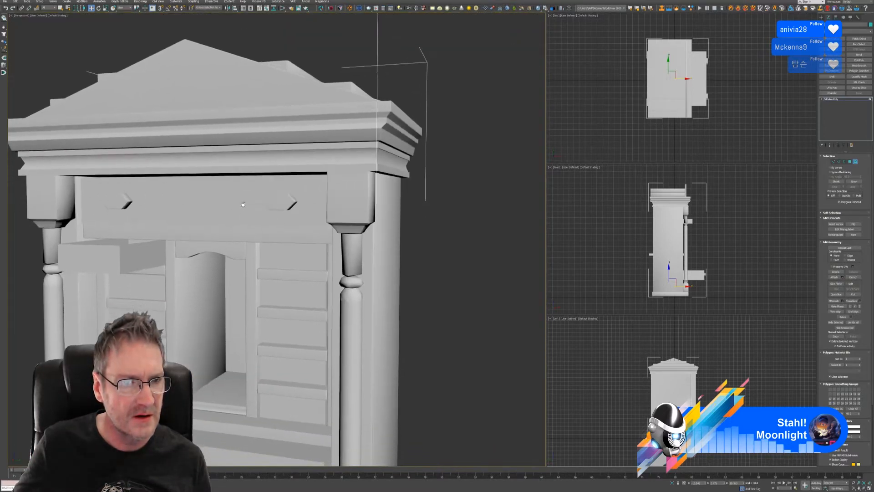
{"action": "middle_click_drag", "start_coordinate": [250, 207], "coordinate": [255, 190]}
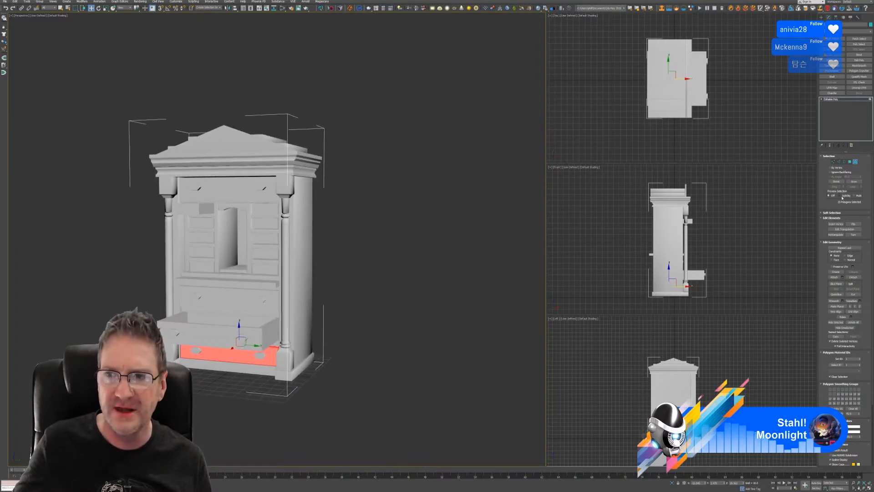
{"action": "left_click", "coordinate": [854, 163]}
{"action": "left_click", "coordinate": [400, 222]}
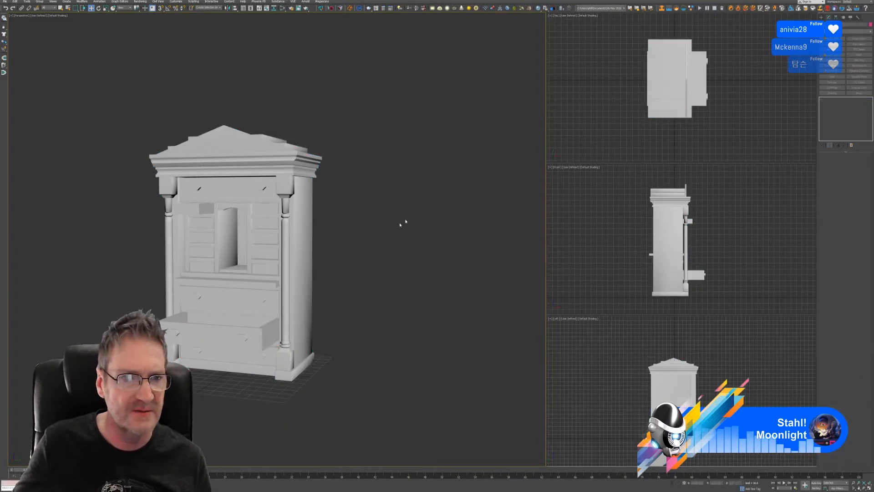
{"action": "middle_click_drag", "start_coordinate": [400, 222], "coordinate": [372, 215]}
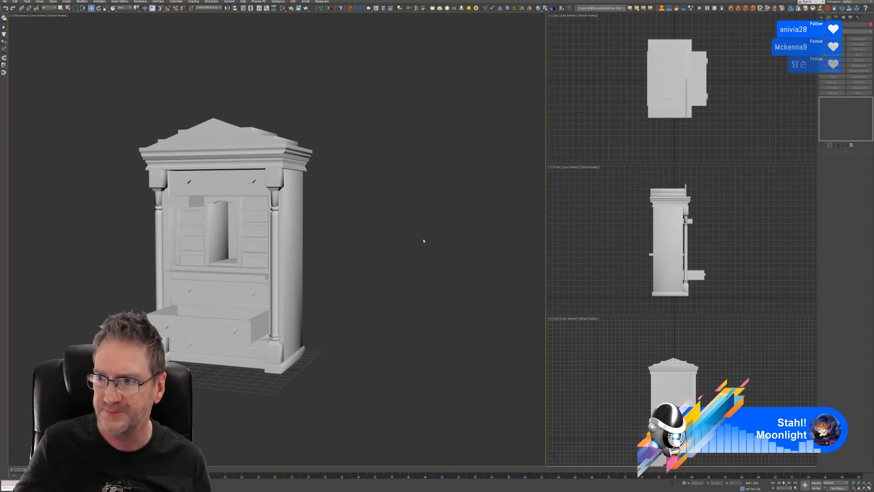
Start a file import and browse the recently used folders for the exported cabinet
{"action": "left_click", "coordinate": [4, 2]}
{"action": "mouse_move", "coordinate": [28, 65]}
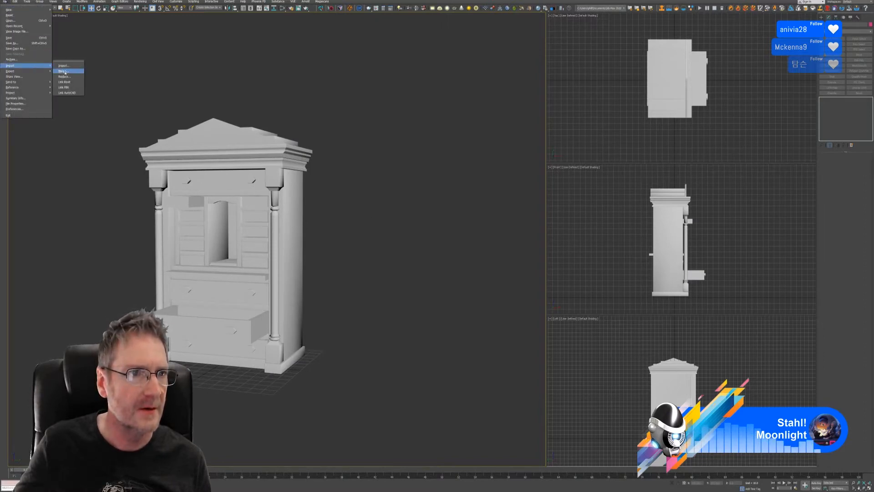
{"action": "left_click", "coordinate": [62, 66]}
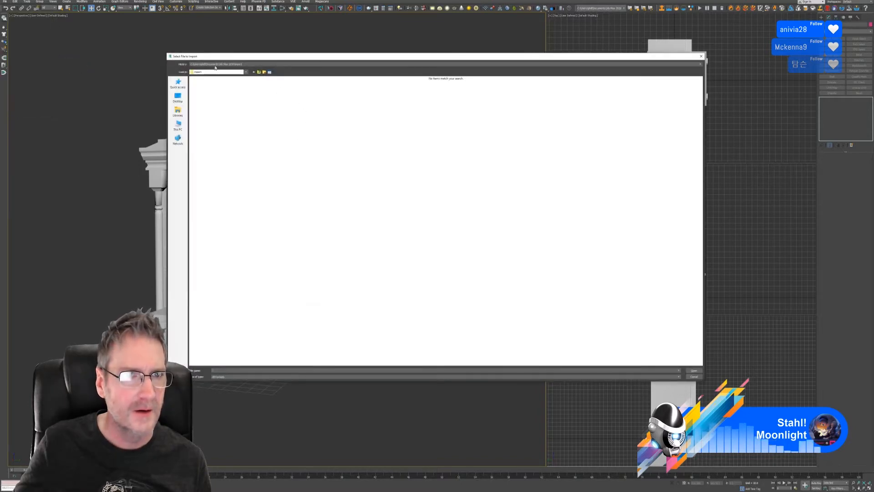
{"action": "left_click", "coordinate": [217, 65]}
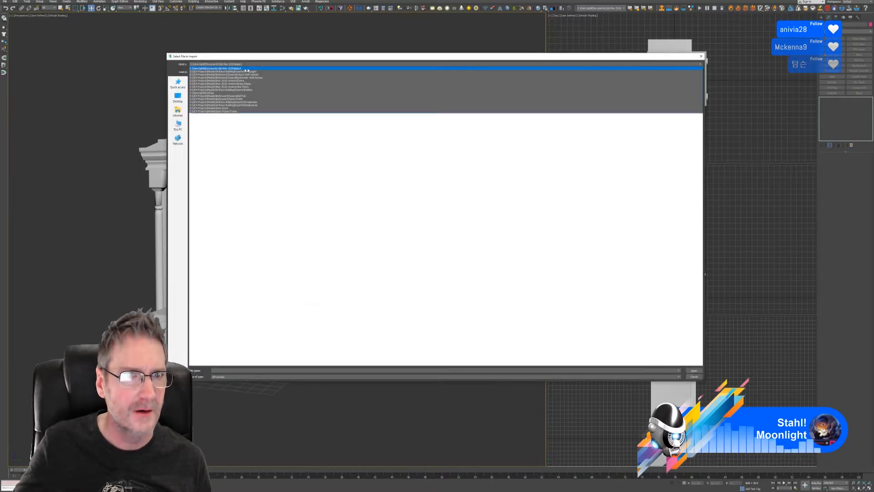
{"action": "left_click", "coordinate": [261, 71]}
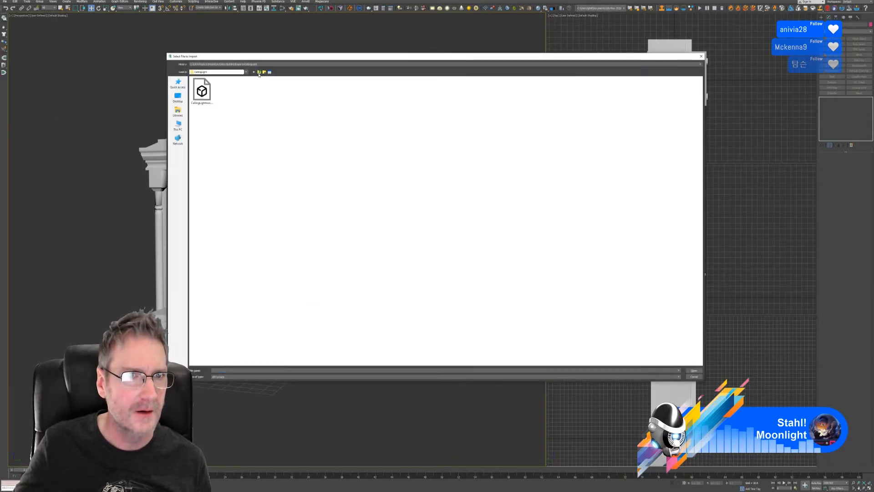
{"action": "left_click", "coordinate": [259, 73]}
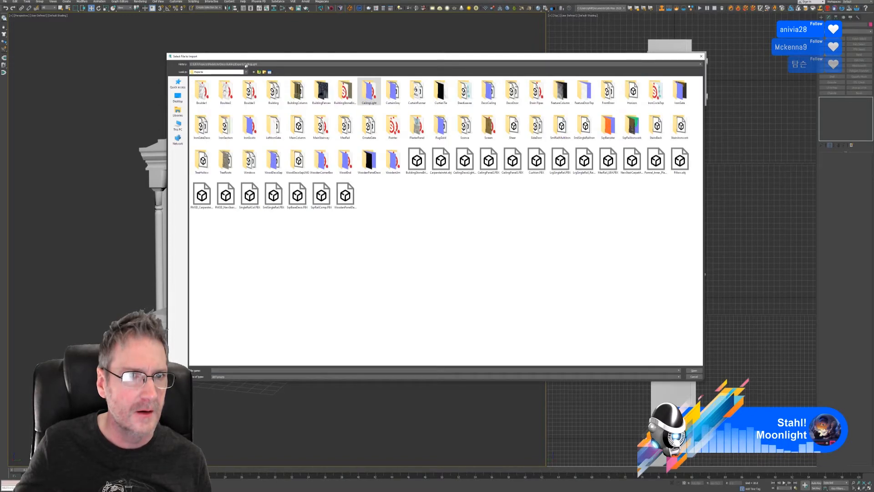
{"action": "left_click", "coordinate": [245, 65]}
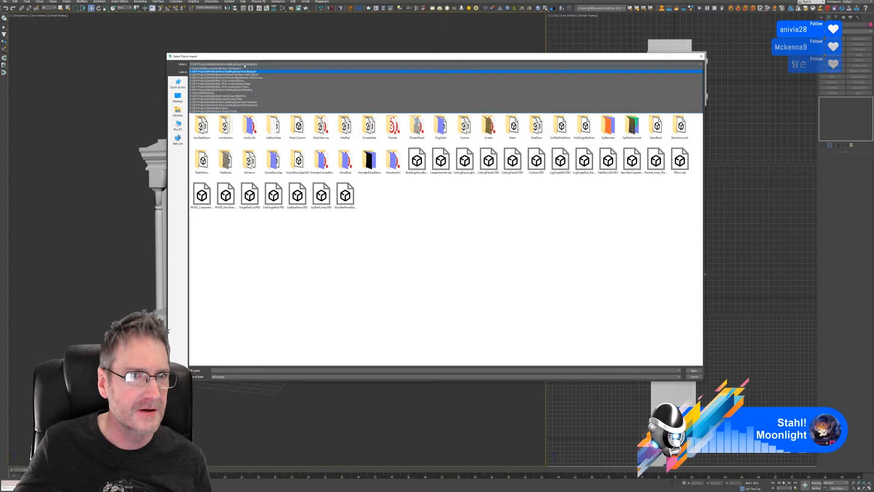
{"action": "left_click", "coordinate": [263, 58]}
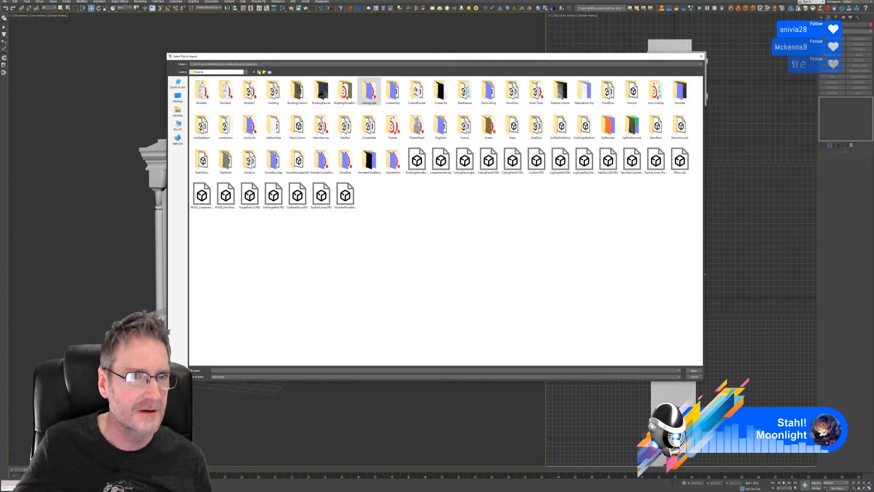
Browse through the Bedroom models to the Biedermeier cabinet's folder, open its unwrapped FBX for import, and cancel the FBX import options
{"action": "left_click", "coordinate": [259, 72]}
{"action": "left_click", "coordinate": [259, 72]}
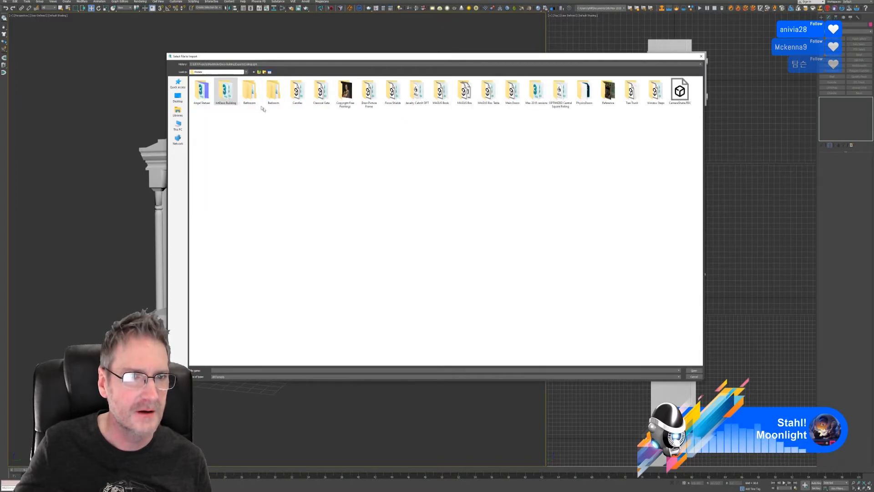
{"action": "left_click", "coordinate": [273, 96]}
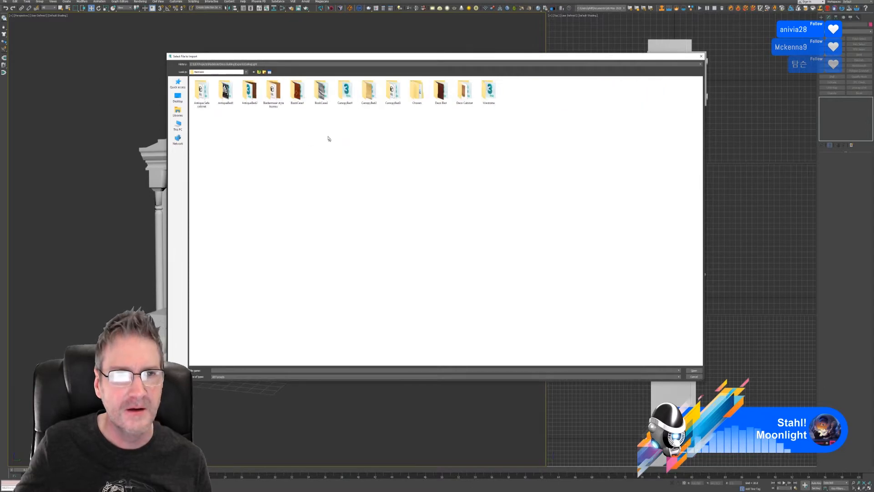
{"action": "double_click", "coordinate": [408, 97]}
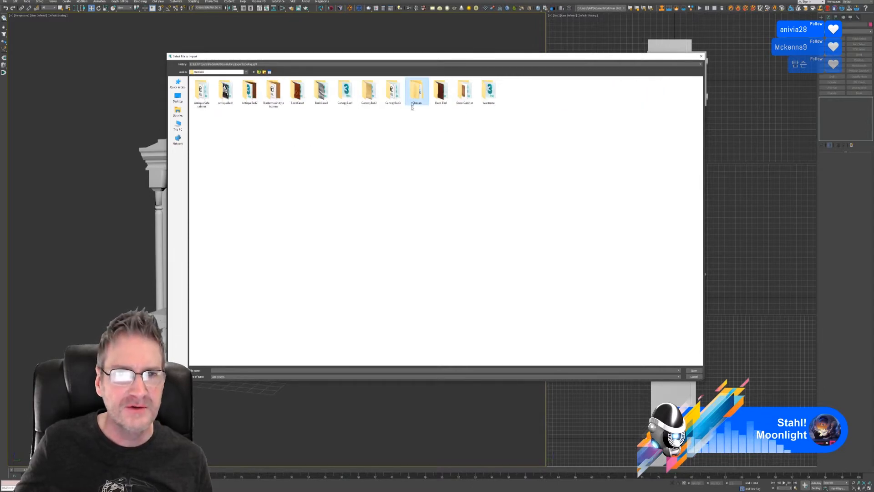
{"action": "double_click", "coordinate": [230, 98]}
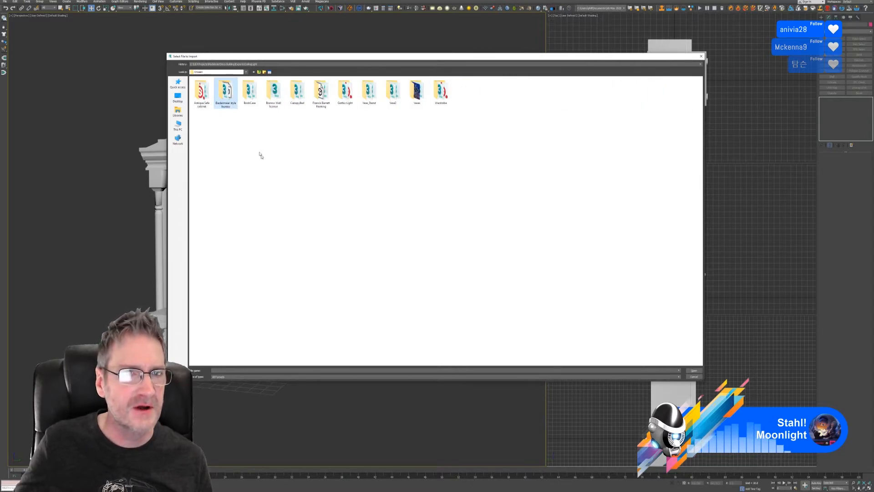
{"action": "double_click", "coordinate": [225, 97]}
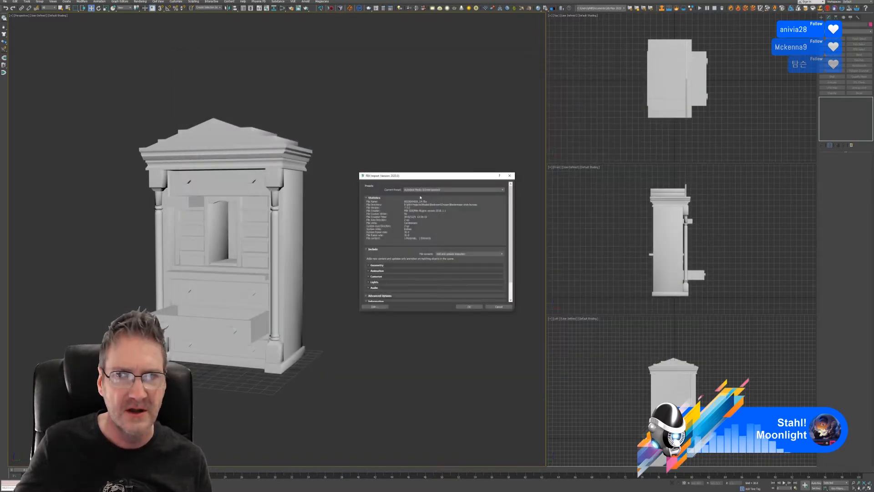
{"action": "left_click", "coordinate": [498, 306]}
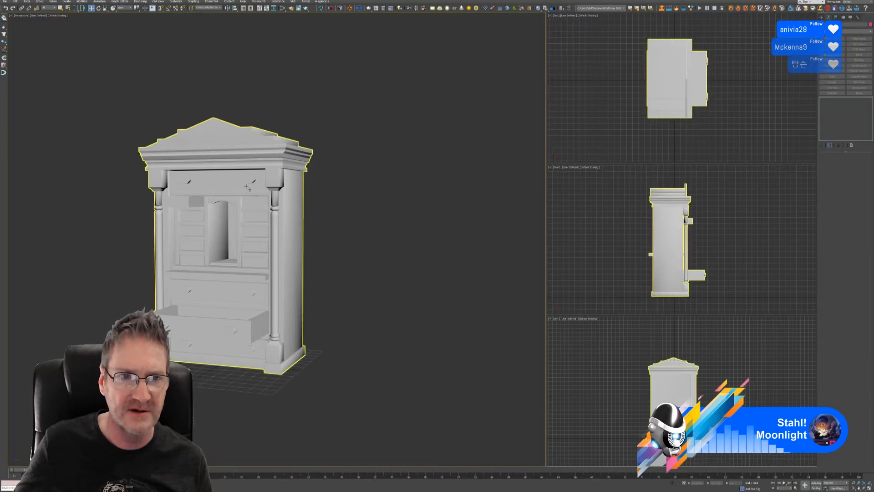
Import the unwrapped cabinet FBX with the current preset and move the imported copy sideways, clear of the original cabinet
{"action": "left_click", "coordinate": [249, 155]}
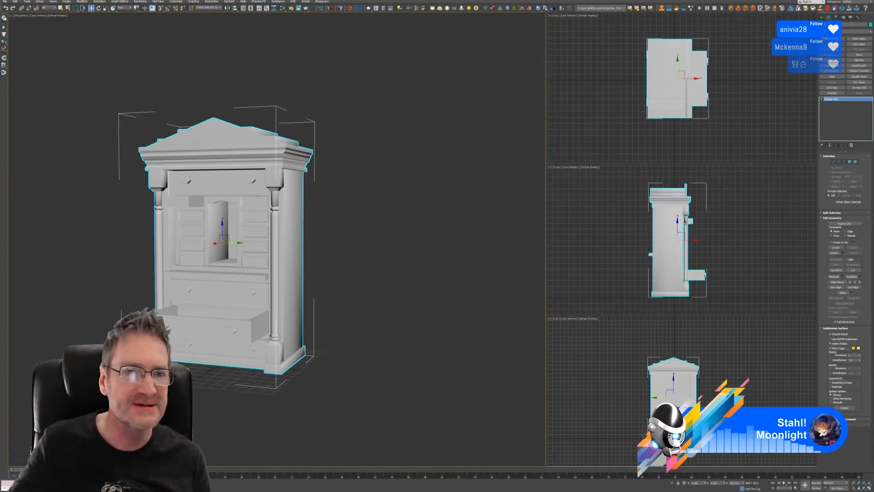
{"action": "left_click", "coordinate": [26, 23]}
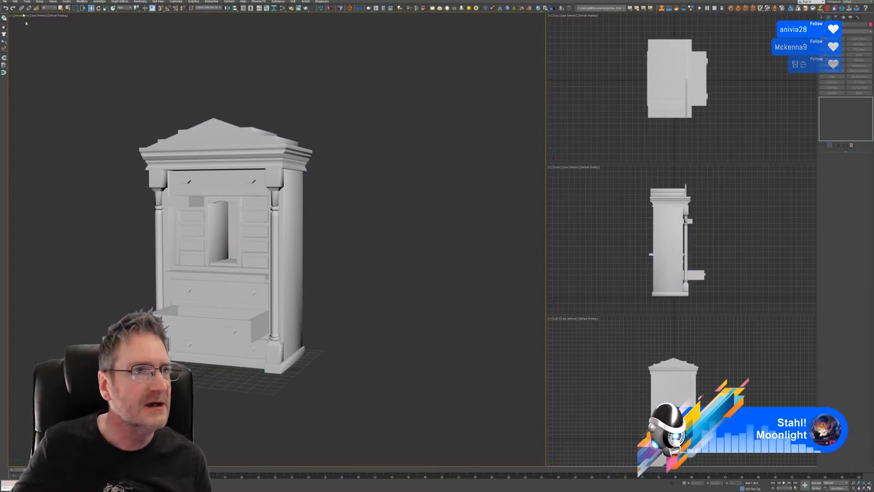
{"action": "left_click", "coordinate": [7, 2]}
{"action": "mouse_move", "coordinate": [37, 66]}
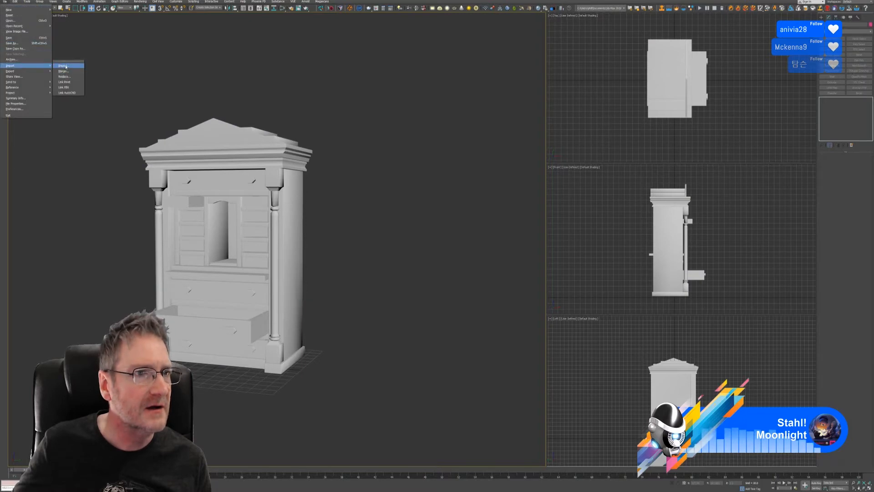
{"action": "left_click", "coordinate": [66, 67]}
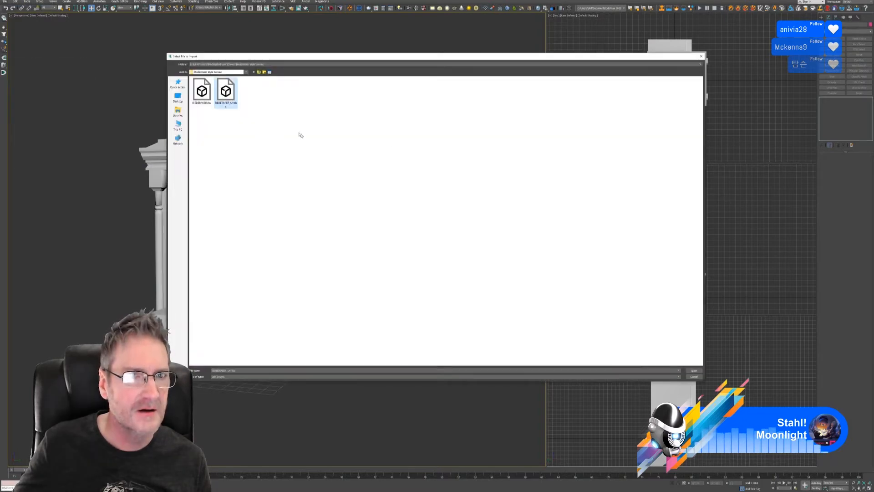
{"action": "key", "text": "Return"}
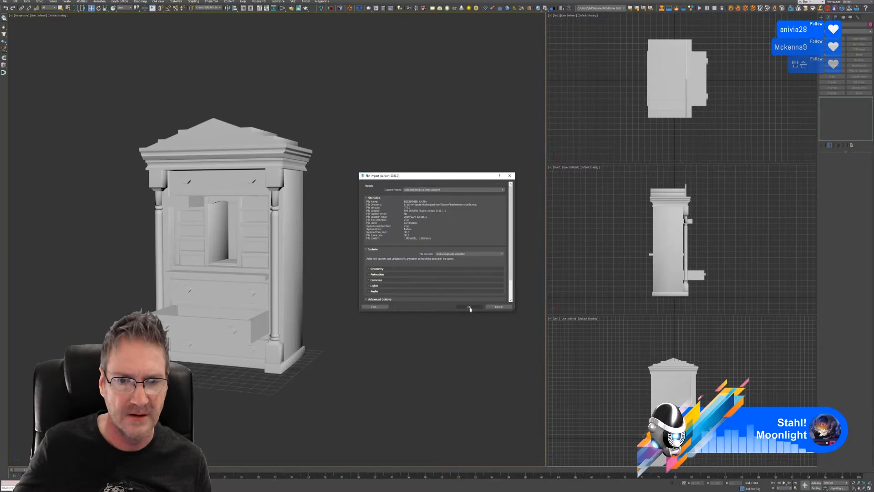
{"action": "left_click", "coordinate": [468, 307]}
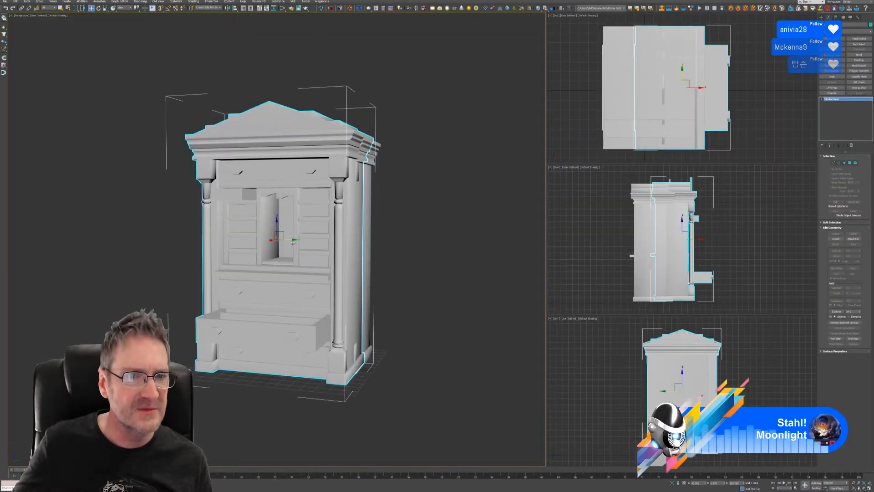
{"action": "left_click_drag", "start_coordinate": [290, 238], "coordinate": [519, 244]}
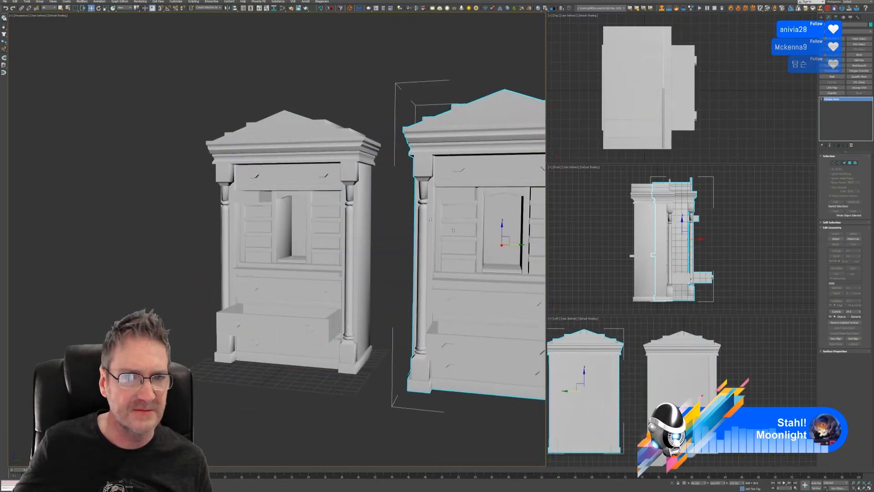
{"action": "middle_click_drag", "start_coordinate": [353, 166], "coordinate": [224, 179]}
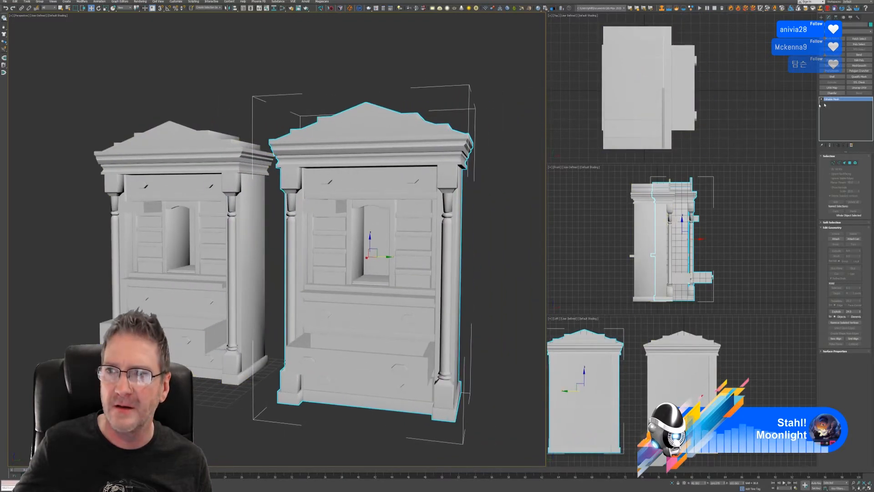
Apply an Unwrap UVW modifier to the imported cabinet and check all its UV faces in the UV editor
{"action": "left_click", "coordinate": [859, 87]}
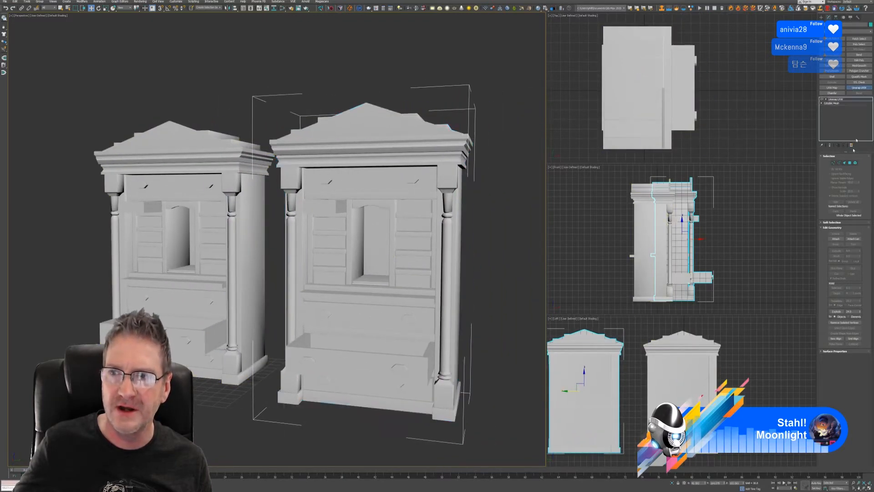
{"action": "left_click", "coordinate": [846, 254]}
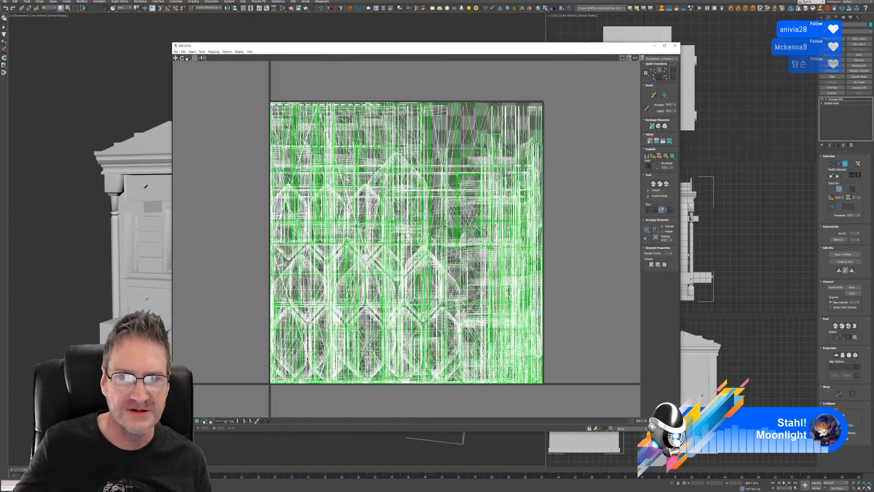
{"action": "left_click_drag", "start_coordinate": [274, 136], "coordinate": [531, 375]}
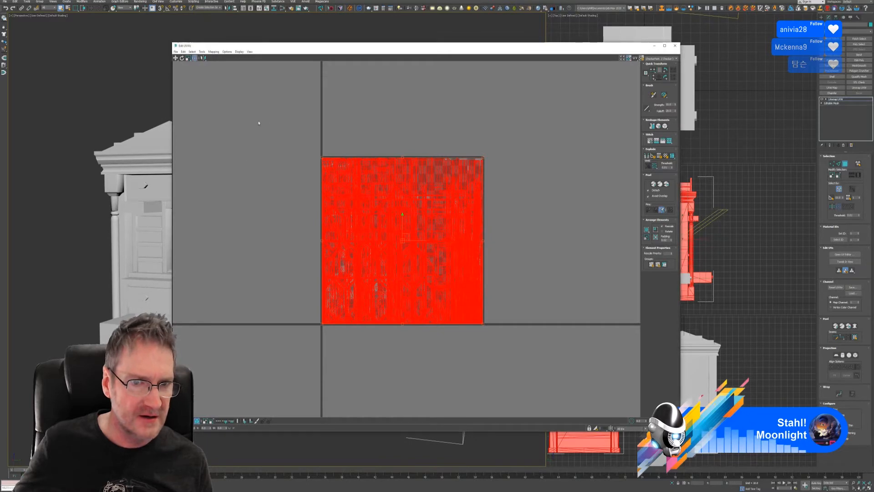
{"action": "left_click_drag", "start_coordinate": [258, 121], "coordinate": [537, 363]}
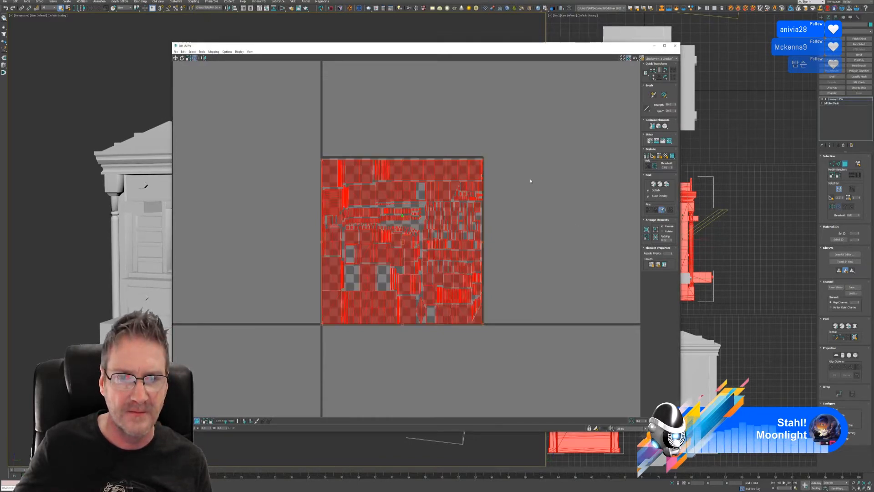
{"action": "left_click", "coordinate": [536, 163]}
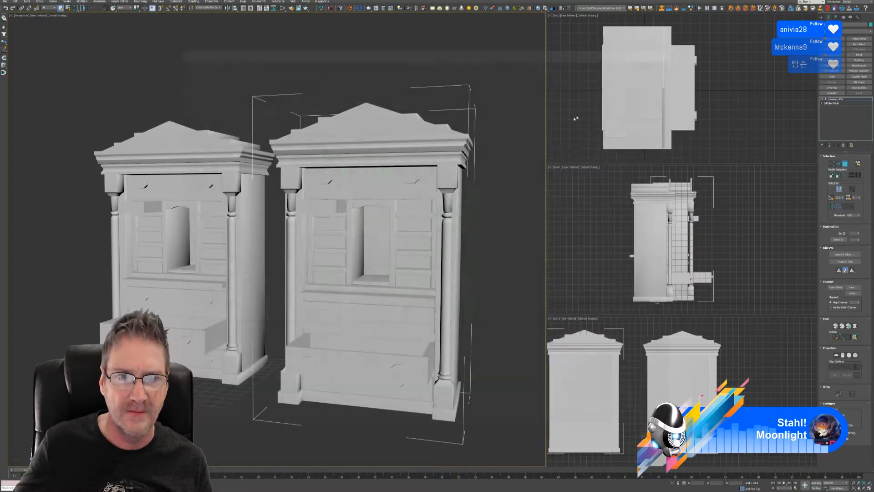
{"action": "left_click", "coordinate": [674, 46]}
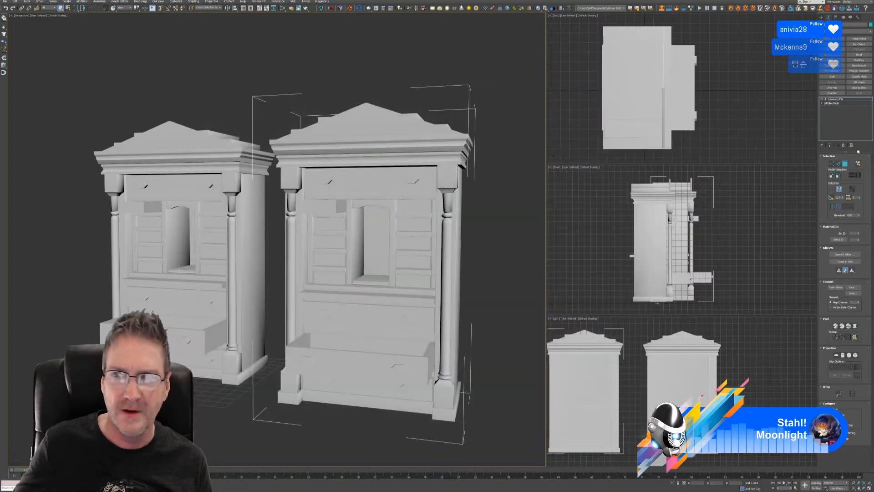
Copy the imported cabinet's Unwrap UVW modifier and paste it onto the original cabinet
{"action": "right_click", "coordinate": [841, 99]}
{"action": "left_click", "coordinate": [836, 118]}
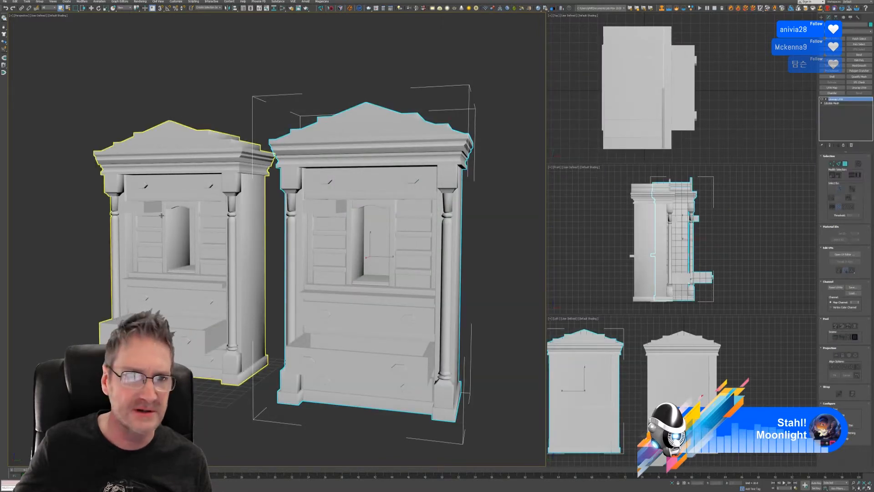
{"action": "left_click", "coordinate": [168, 193]}
{"action": "right_click", "coordinate": [834, 103]}
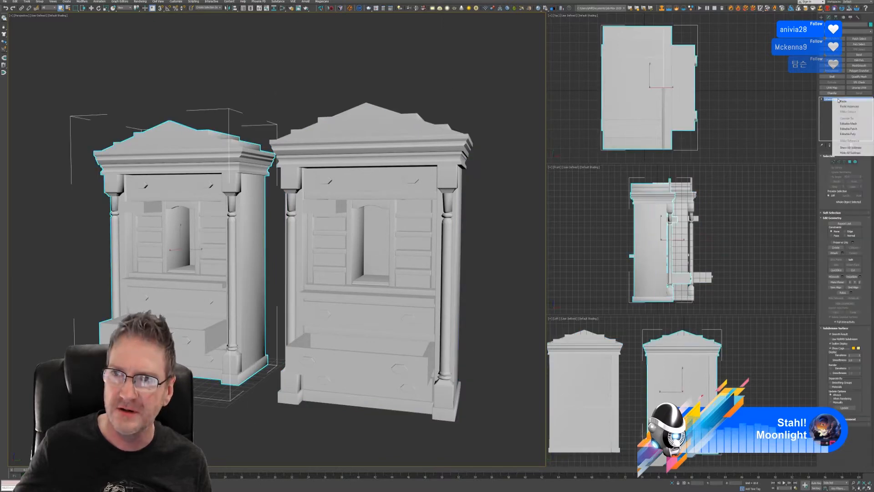
{"action": "left_click", "coordinate": [845, 105]}
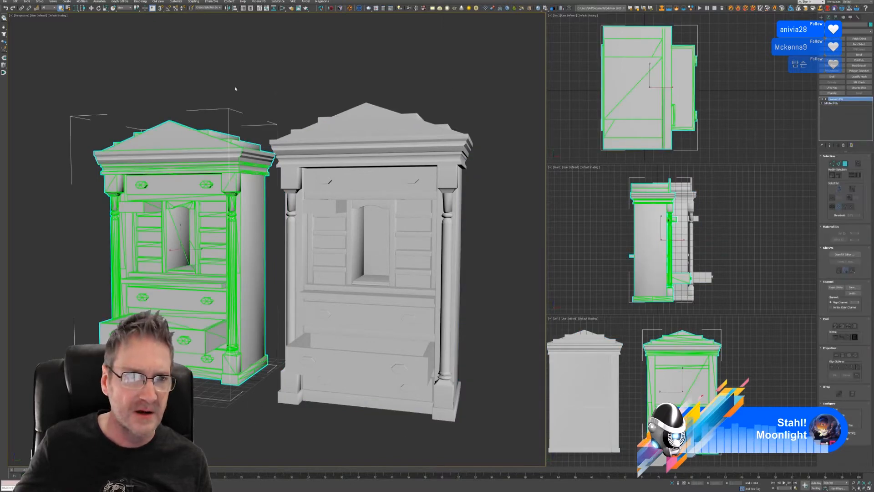
Delete the imported cabinet copy, leaving only the original cabinet in the scene
{"action": "middle_click_drag", "start_coordinate": [235, 89], "coordinate": [234, 86]}
{"action": "left_click", "coordinate": [442, 51]}
{"action": "left_click", "coordinate": [299, 241]}
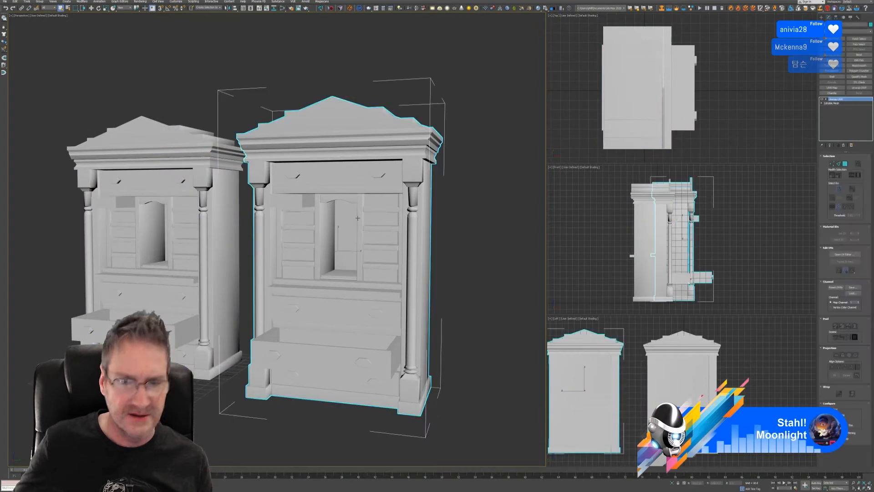
{"action": "key", "text": "Delete"}
{"action": "key", "text": "z"}
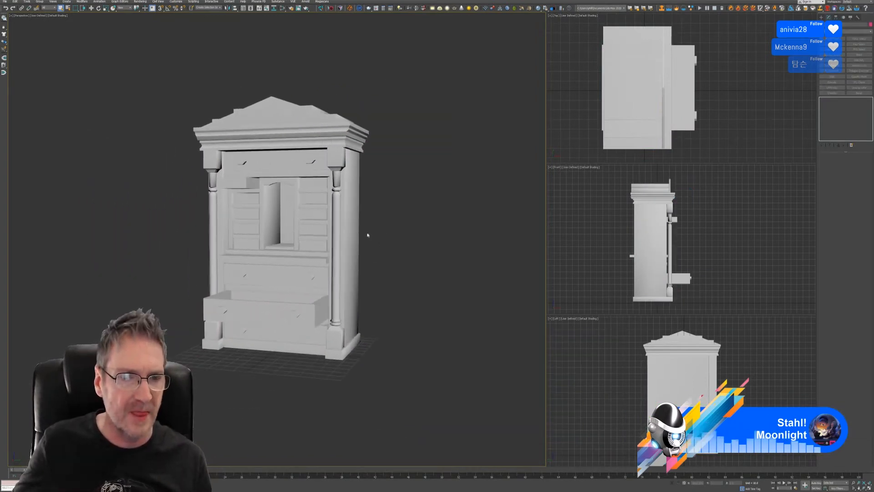
Assign a standard material with a checker map to the original cabinet and inspect its UV scale from the front and side
{"action": "left_click", "coordinate": [358, 223]}
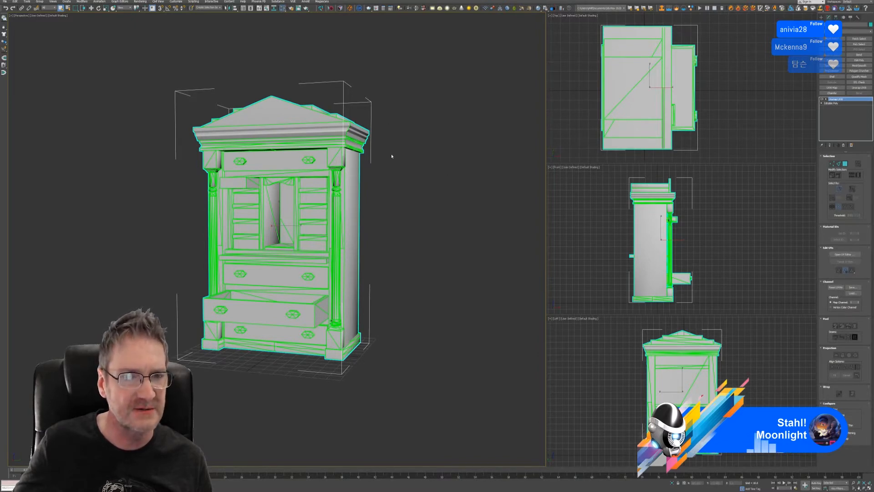
{"action": "key", "text": "m"}
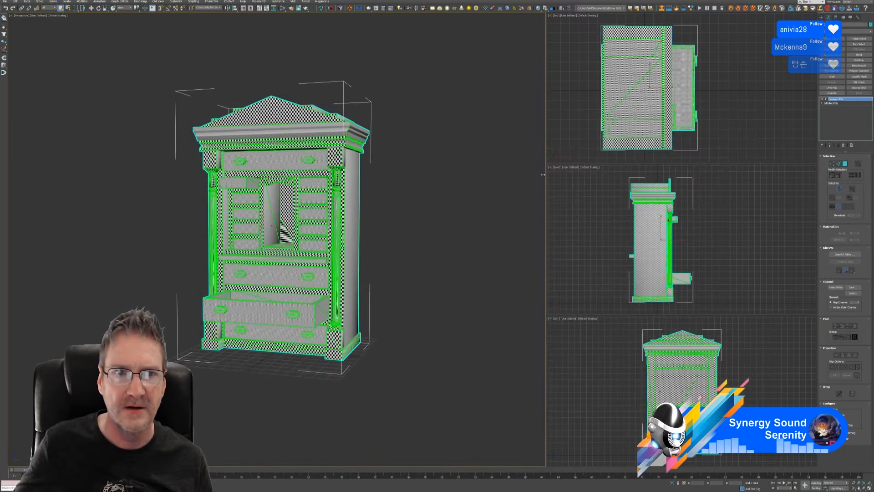
{"action": "left_click", "coordinate": [755, 96]}
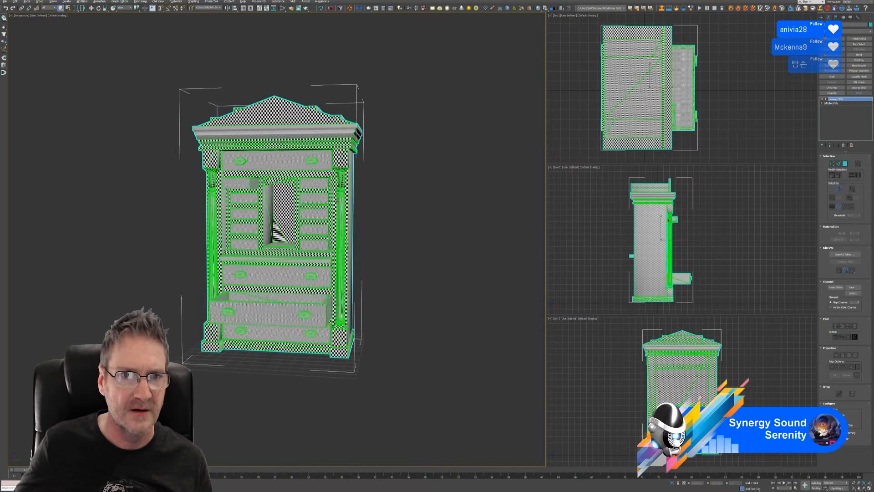
{"action": "middle_click_drag", "start_coordinate": [338, 201], "coordinate": [339, 201], "text": "alt"}
{"action": "scroll", "coordinate": [308, 185], "scroll_direction": "up", "scroll_amount": 3}
{"action": "middle_click_drag", "start_coordinate": [411, 153], "coordinate": [365, 159], "text": "alt"}
{"action": "middle_click_drag", "start_coordinate": [392, 239], "coordinate": [367, 206], "text": "alt"}
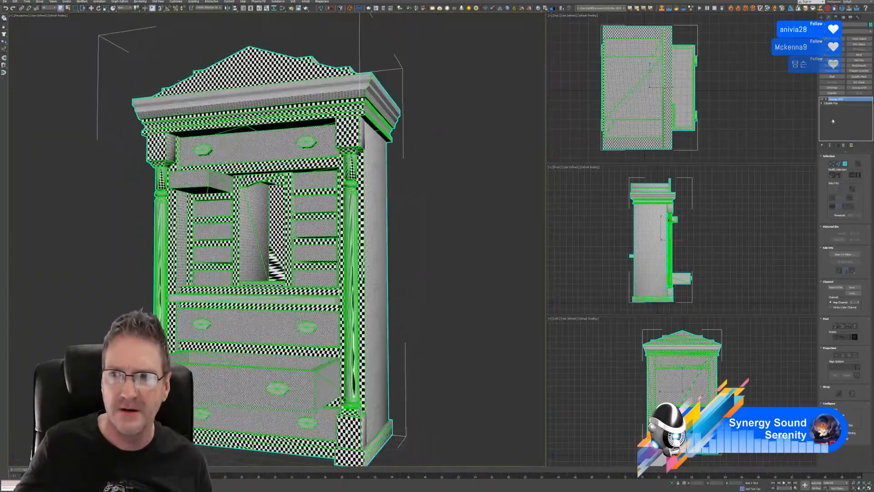
Select all of the original cabinet's UV polygons and pack them into the 0–1 UV tile
{"action": "left_click", "coordinate": [845, 254]}
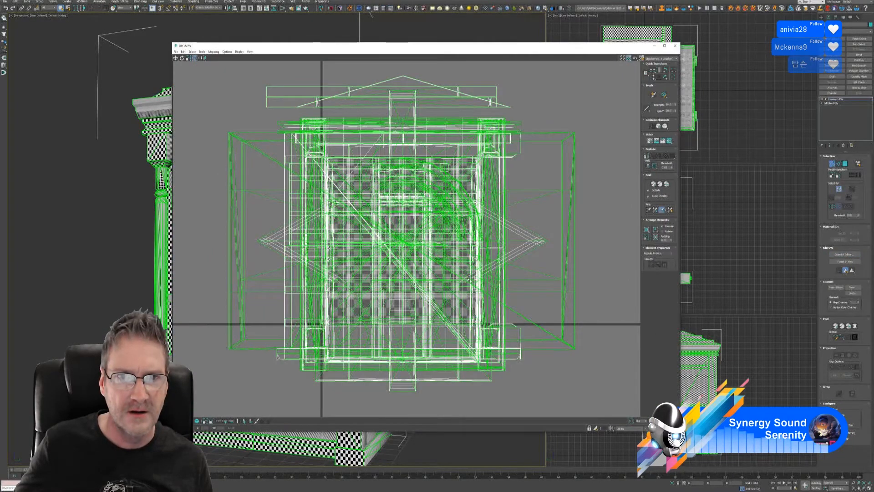
{"action": "scroll", "coordinate": [431, 209], "scroll_direction": "down", "scroll_amount": 8}
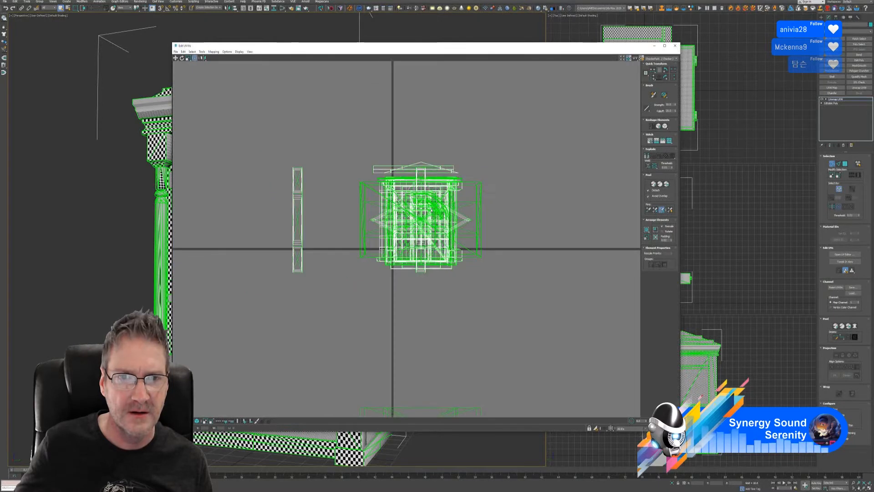
{"action": "scroll", "coordinate": [431, 209], "scroll_direction": "down", "scroll_amount": 12}
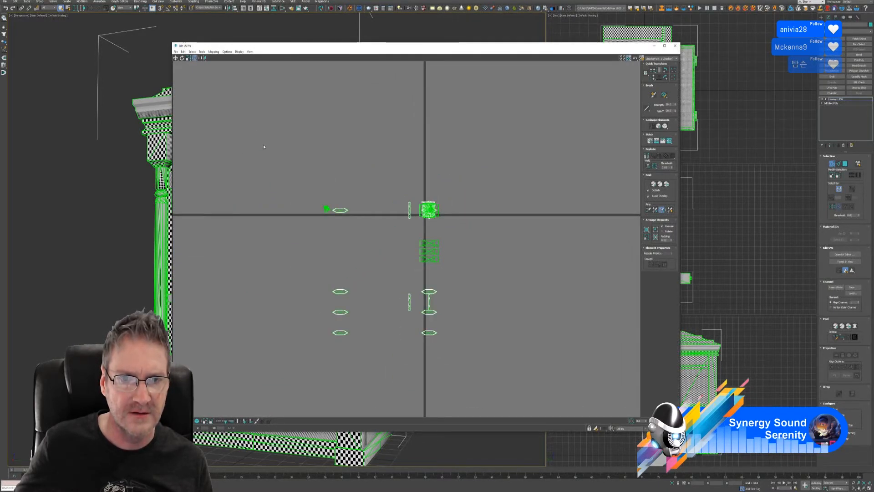
{"action": "left_click_drag", "start_coordinate": [509, 366], "coordinate": [532, 387]}
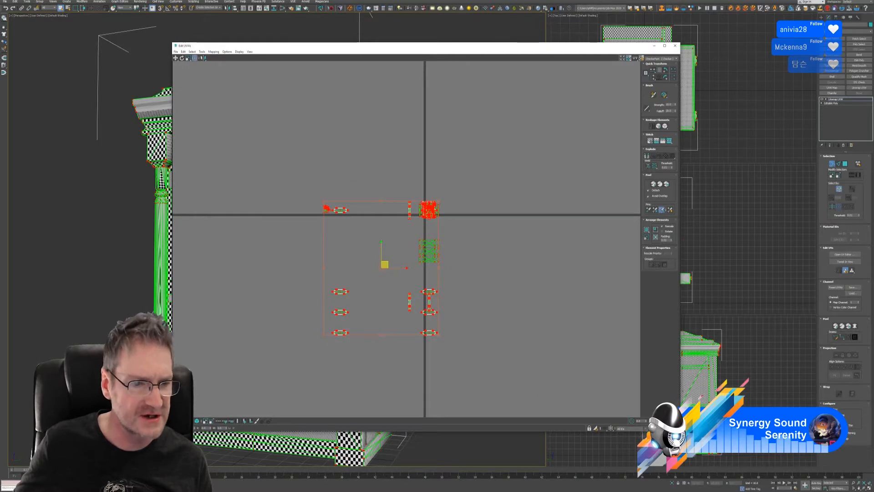
{"action": "left_click", "coordinate": [191, 421]}
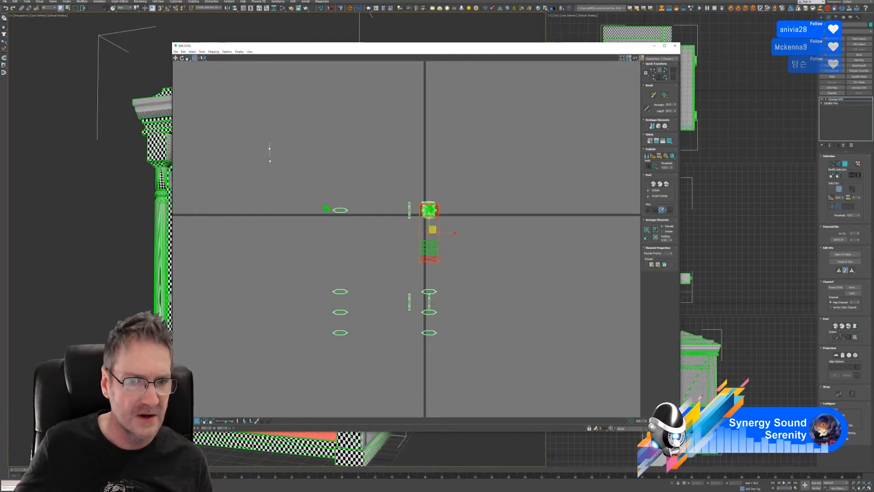
{"action": "left_click_drag", "start_coordinate": [267, 152], "coordinate": [501, 404]}
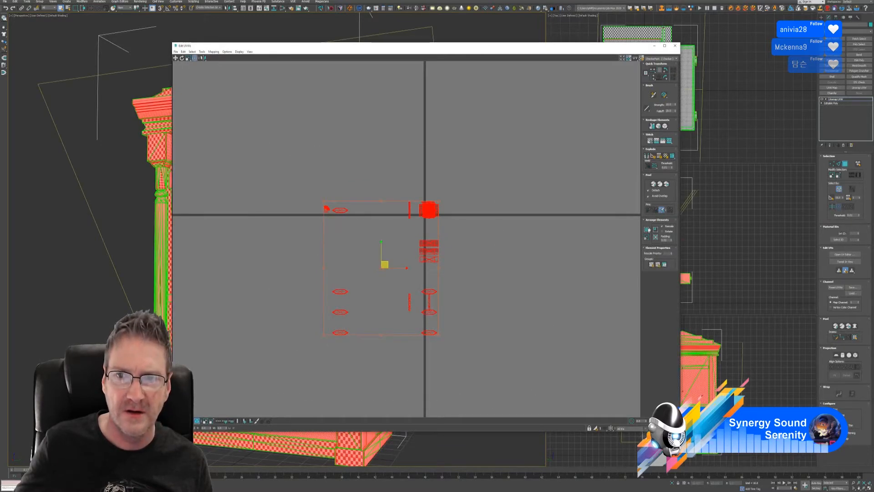
{"action": "left_click", "coordinate": [647, 230]}
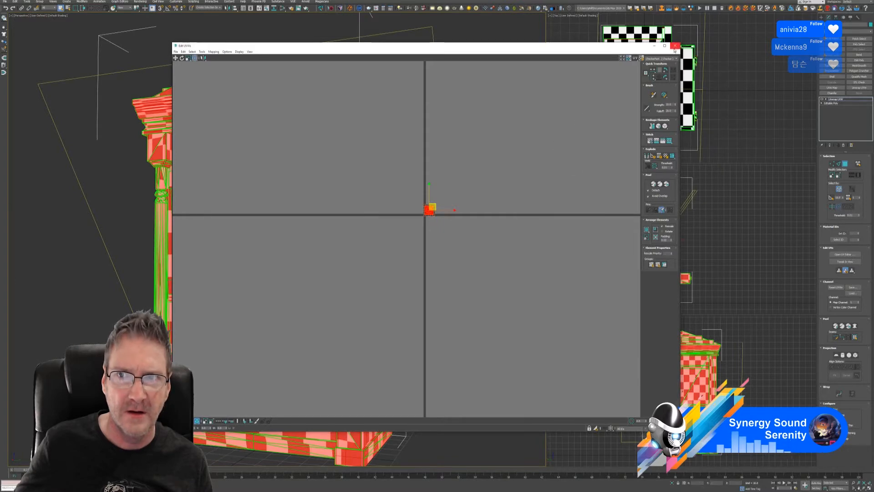
{"action": "scroll", "coordinate": [451, 219], "scroll_direction": "up", "scroll_amount": 10}
{"action": "left_click", "coordinate": [519, 176]}
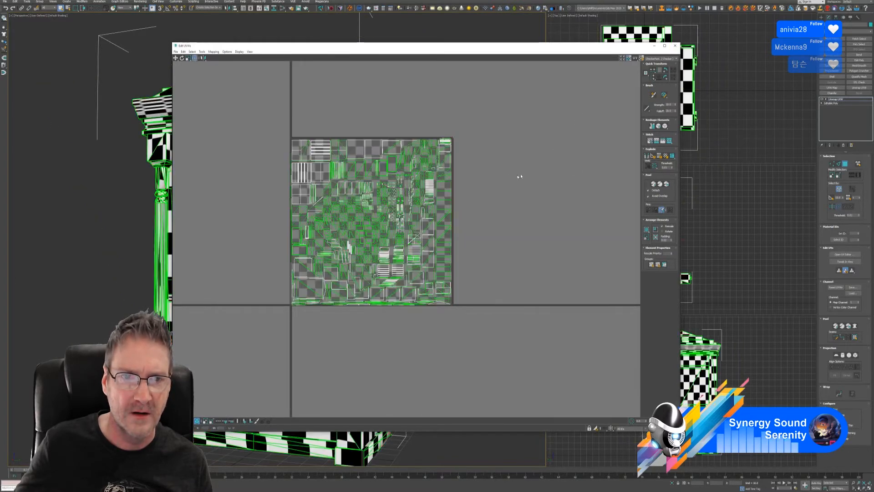
{"action": "left_click", "coordinate": [675, 46]}
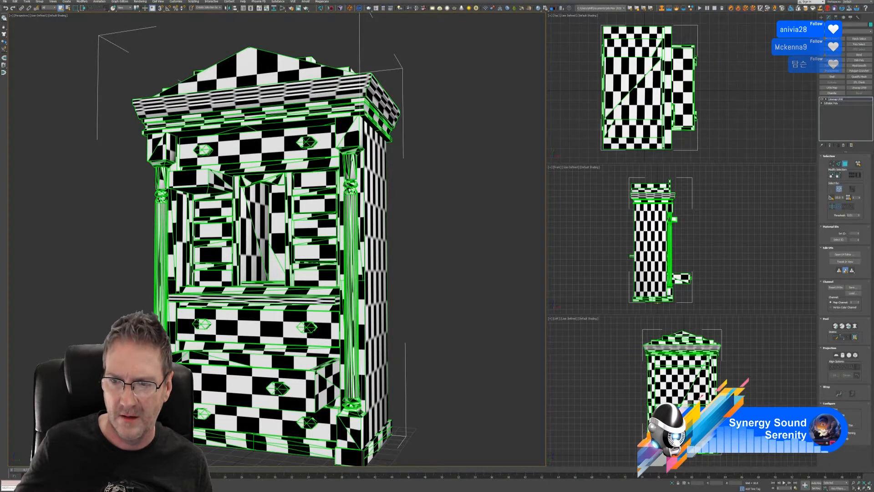
Hide the map seams on the original cabinet and examine the checker pattern for stretching
{"action": "left_click", "coordinate": [831, 415]}
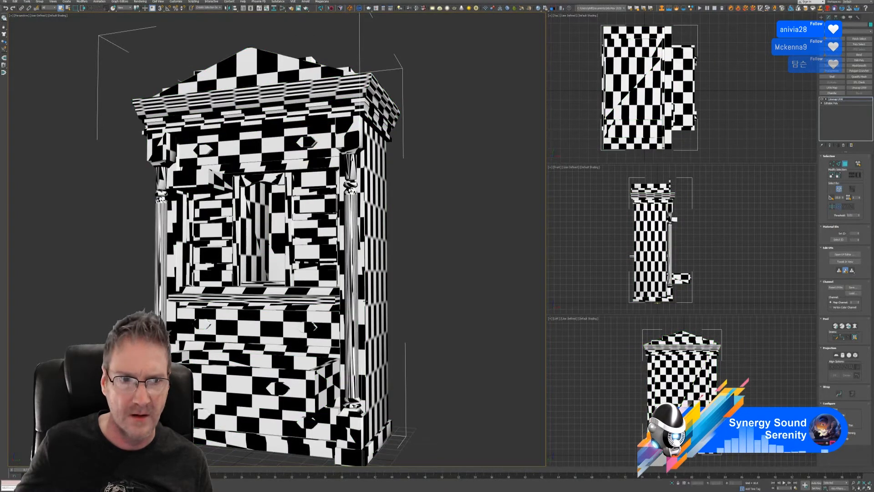
{"action": "middle_click_drag", "start_coordinate": [382, 293], "coordinate": [357, 297], "text": "alt"}
{"action": "scroll", "coordinate": [153, 150], "scroll_direction": "down", "scroll_amount": 4}
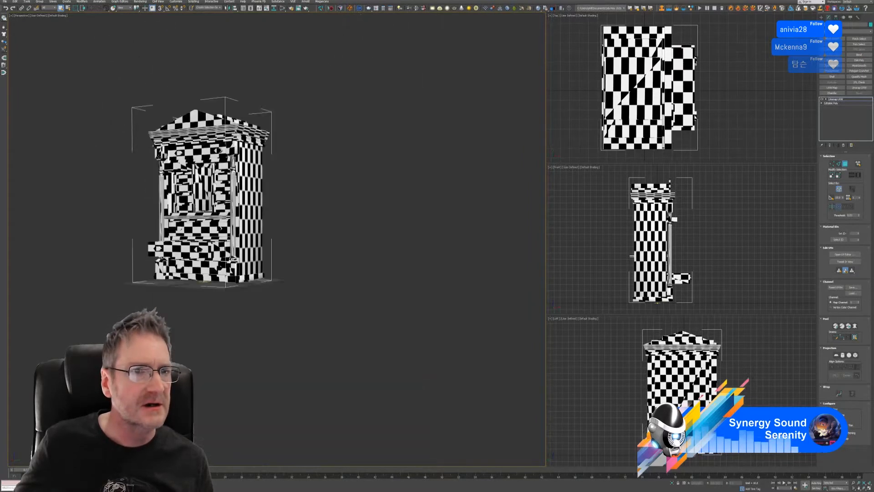
{"action": "middle_click_drag", "start_coordinate": [150, 147], "coordinate": [148, 191]}
Import the unwrapped cabinet FBX again and move the new copy sideways, clear of the checkered original
{"action": "left_click", "coordinate": [5, 2]}
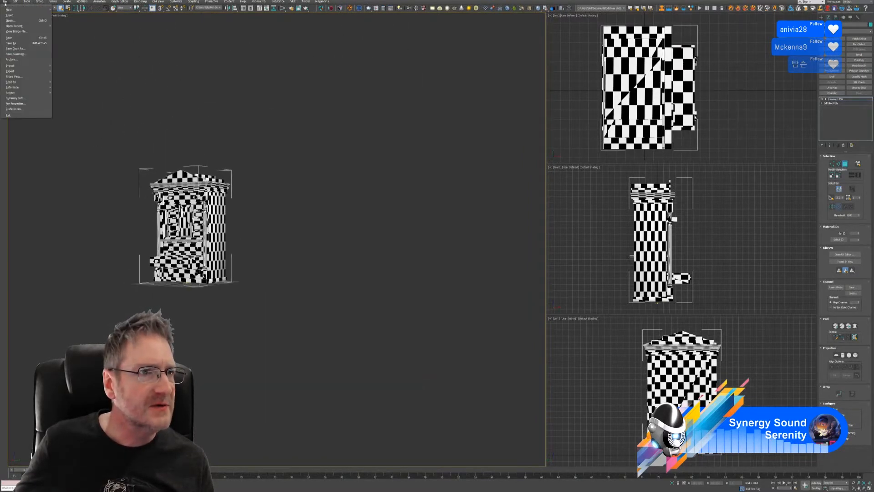
{"action": "mouse_move", "coordinate": [46, 72]}
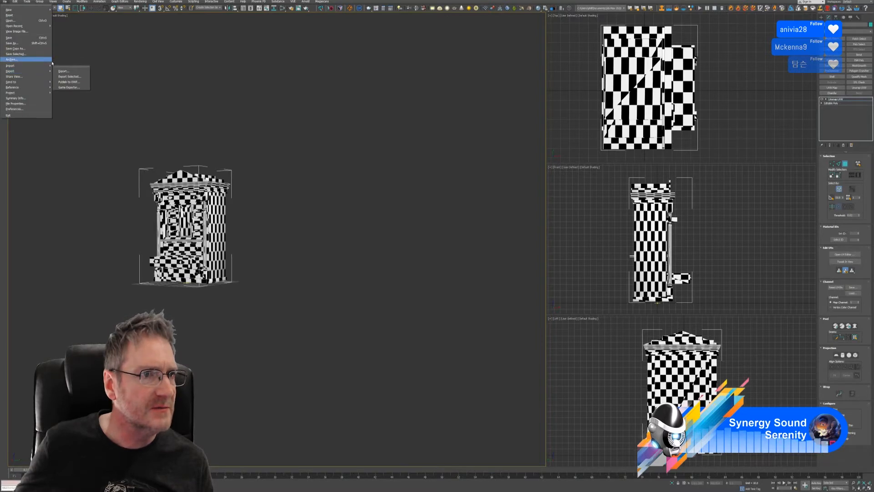
{"action": "left_click", "coordinate": [64, 71]}
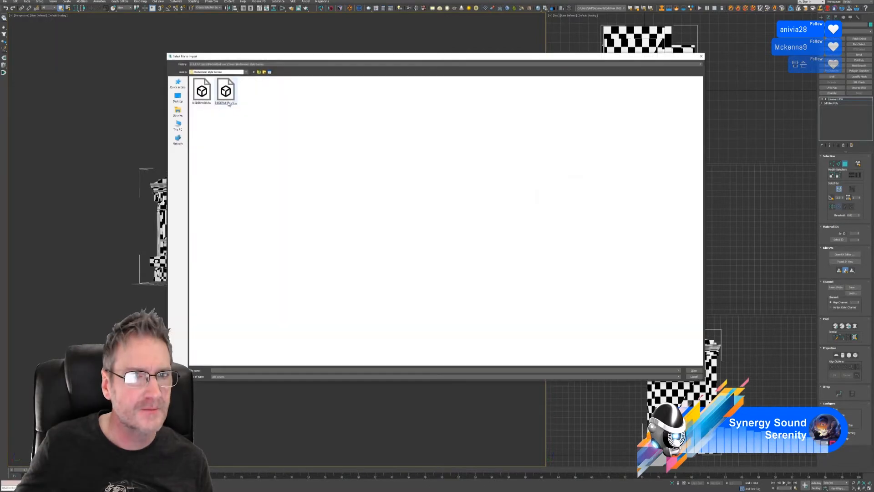
{"action": "key", "text": "Return"}
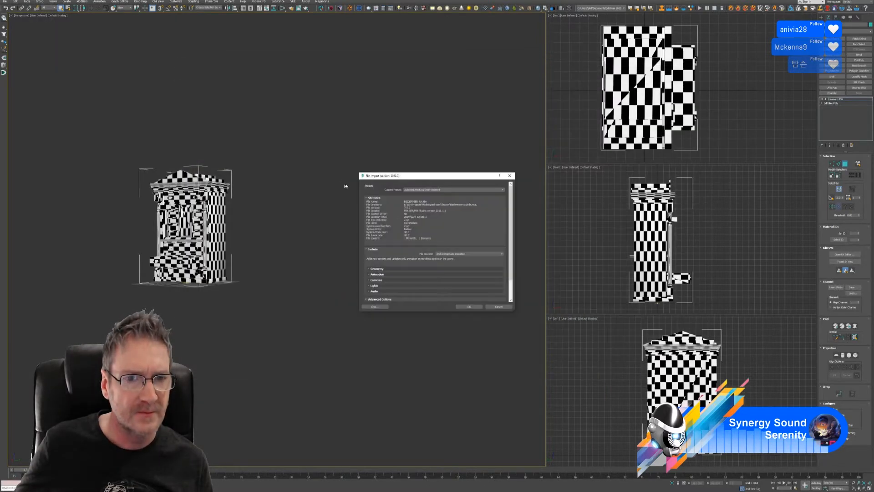
{"action": "left_click", "coordinate": [474, 305]}
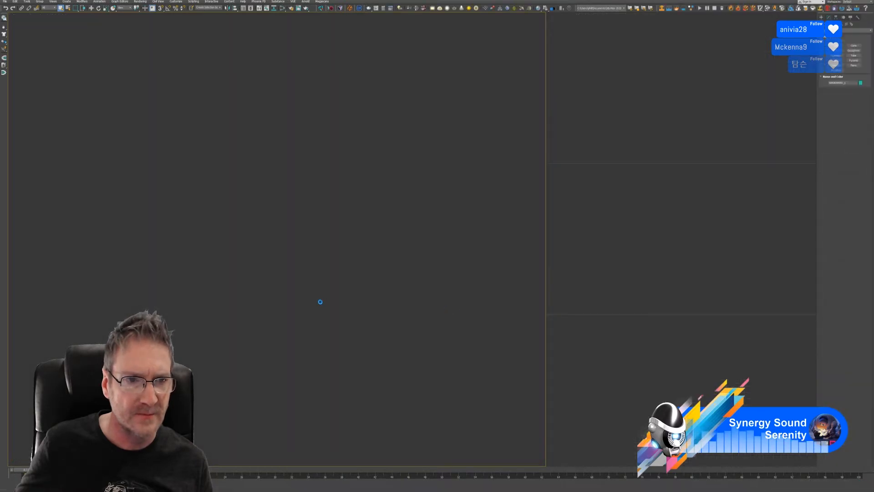
{"action": "middle_click_drag", "start_coordinate": [300, 281], "coordinate": [283, 278], "text": "alt"}
{"action": "left_click", "coordinate": [91, 7]}
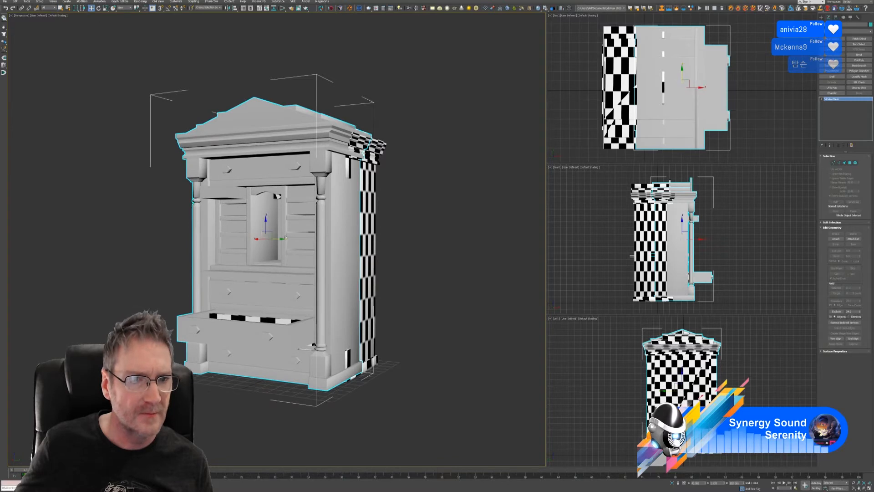
{"action": "left_click_drag", "start_coordinate": [282, 239], "coordinate": [549, 258]}
{"action": "middle_click_drag", "start_coordinate": [392, 220], "coordinate": [194, 226]}
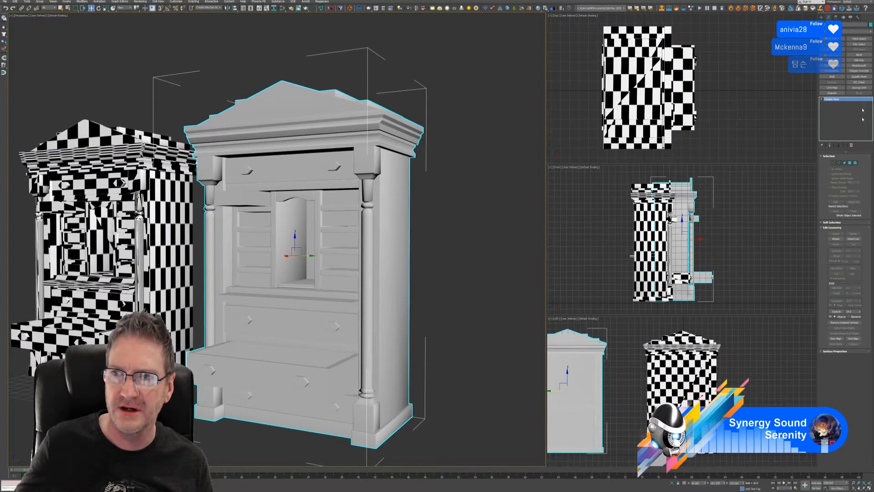
Apply an Unwrap UVW modifier to the new imported cabinet and repack all its UV faces within the UV tile
{"action": "left_click", "coordinate": [859, 87]}
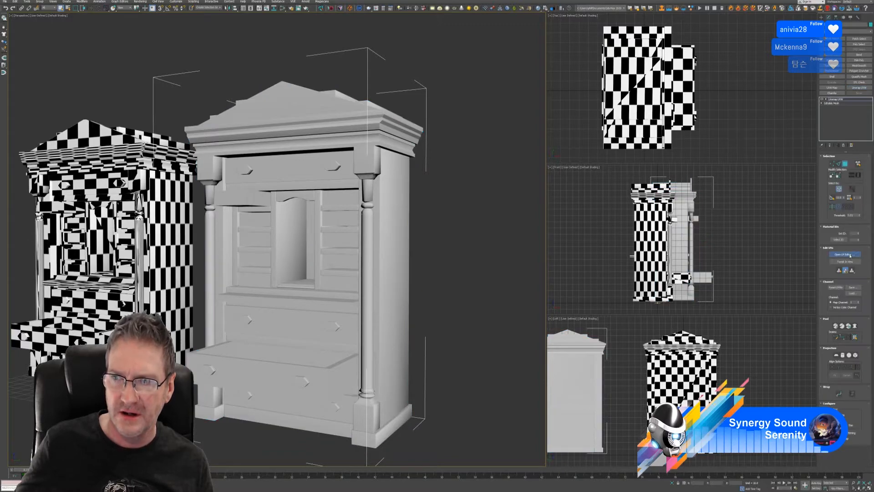
{"action": "left_click", "coordinate": [850, 256]}
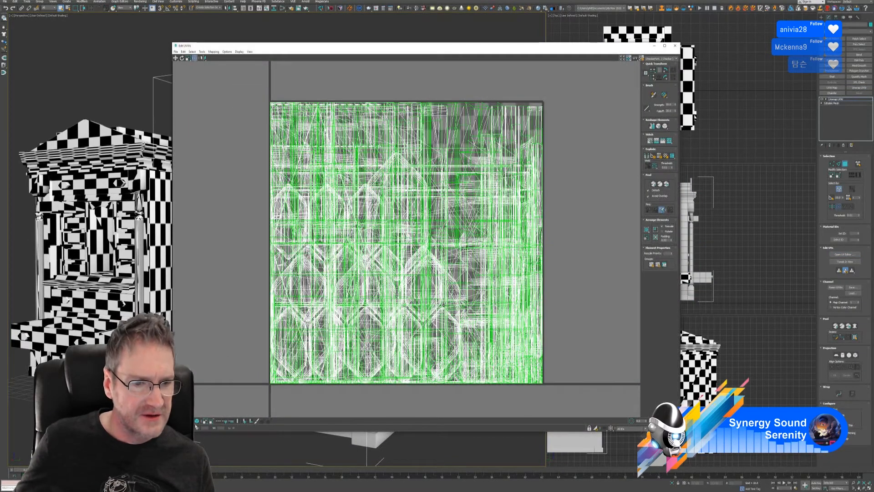
{"action": "left_click_drag", "start_coordinate": [230, 83], "coordinate": [534, 396]}
{"action": "scroll", "coordinate": [536, 271], "scroll_direction": "down", "scroll_amount": 5}
{"action": "middle_click_drag", "start_coordinate": [587, 212], "coordinate": [536, 192]}
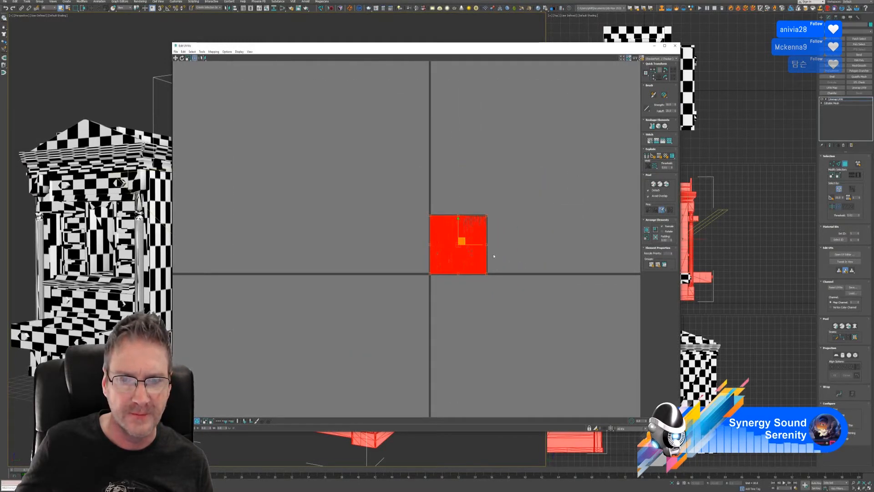
{"action": "scroll", "coordinate": [493, 255], "scroll_direction": "up", "scroll_amount": 5}
{"action": "left_click", "coordinate": [552, 185]}
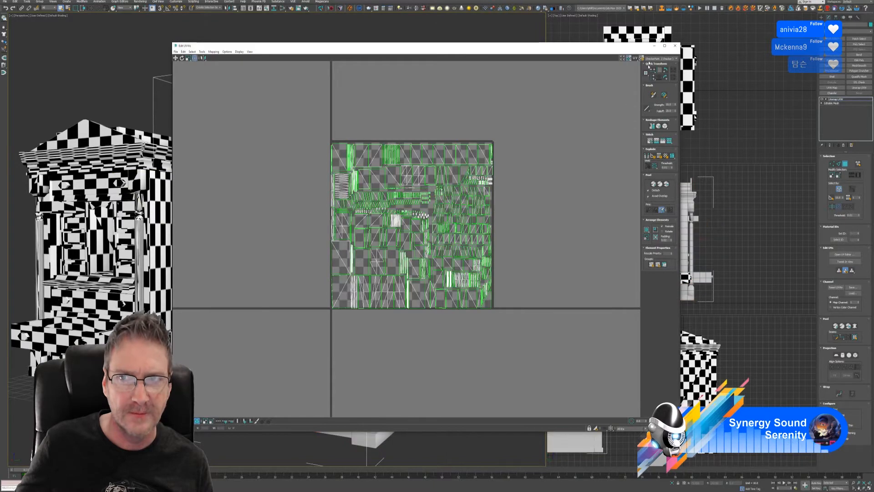
{"action": "left_click", "coordinate": [675, 46]}
Assign the existing checker material to the imported cabinet and compare its checker pattern with the original cabinet's
{"action": "middle_click_drag", "start_coordinate": [222, 30], "coordinate": [234, 33]}
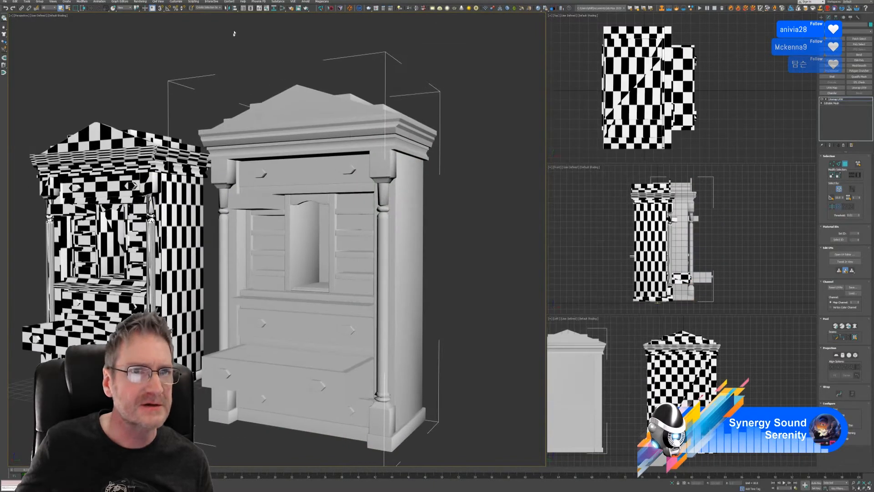
{"action": "left_click", "coordinate": [283, 8]}
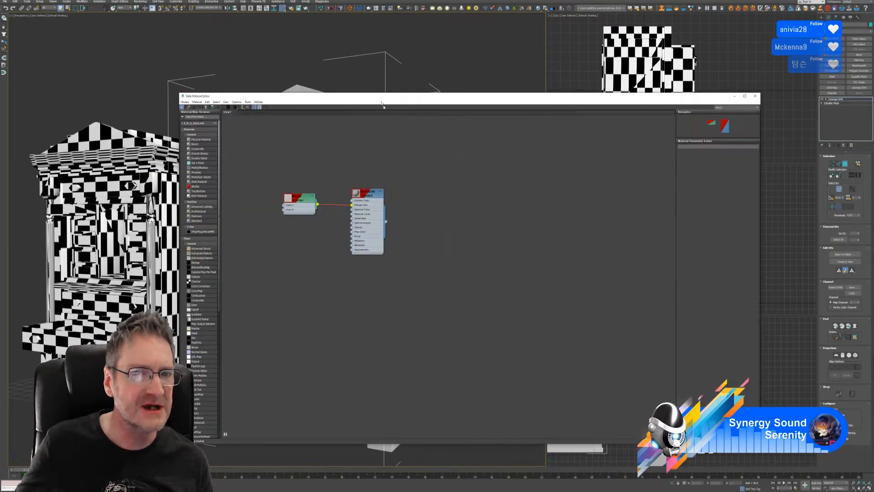
{"action": "right_click", "coordinate": [368, 196]}
{"action": "left_click", "coordinate": [365, 192]}
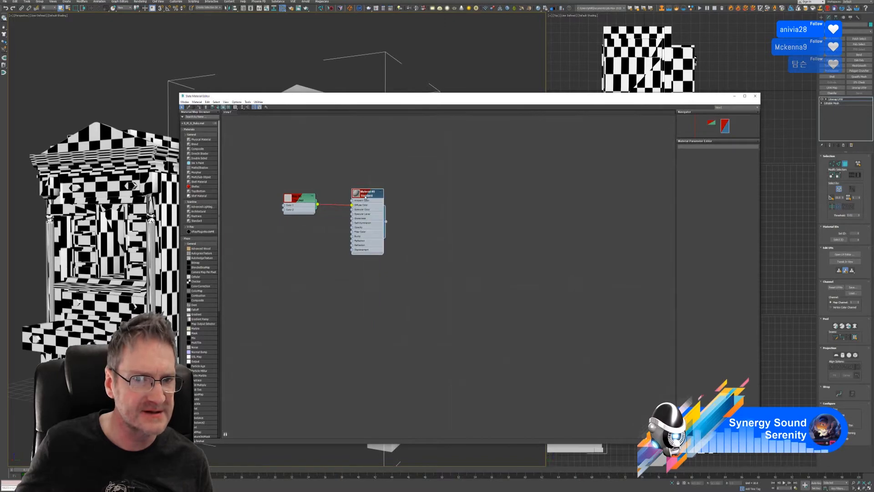
{"action": "double_click", "coordinate": [365, 197]}
{"action": "right_click", "coordinate": [365, 196]}
{"action": "left_click", "coordinate": [375, 203]}
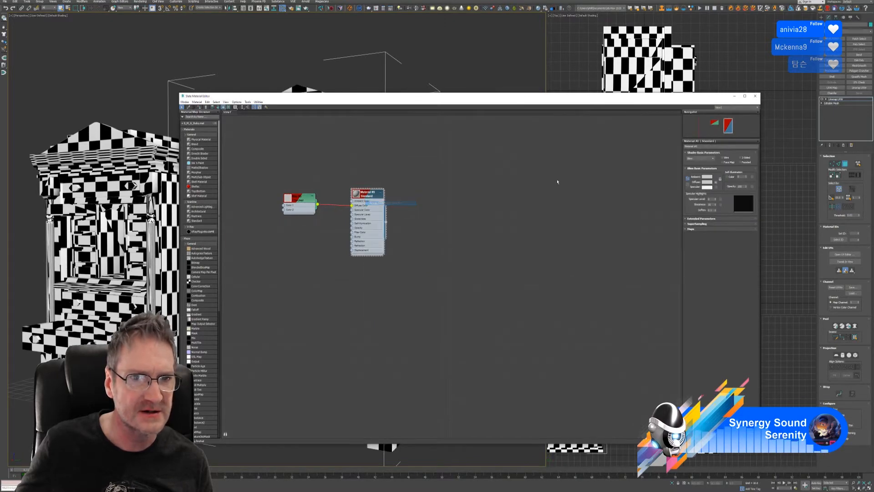
{"action": "left_click", "coordinate": [755, 96]}
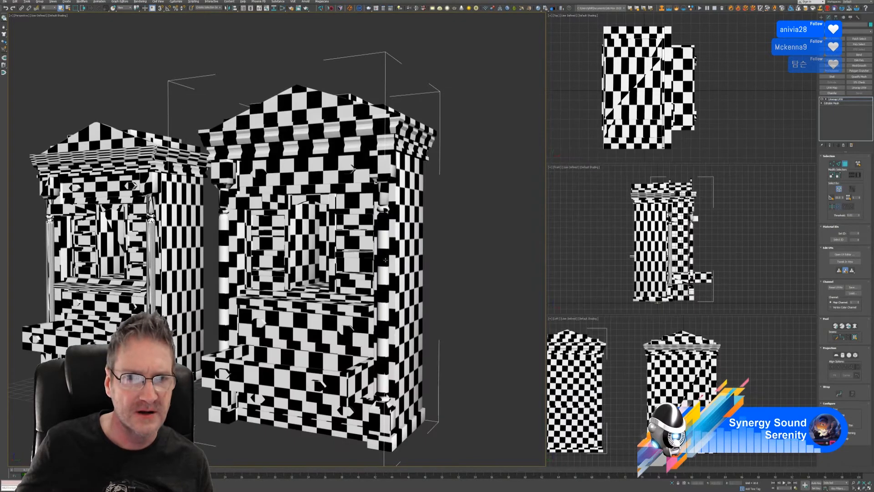
{"action": "middle_click_drag", "start_coordinate": [385, 260], "coordinate": [394, 262], "text": "alt"}
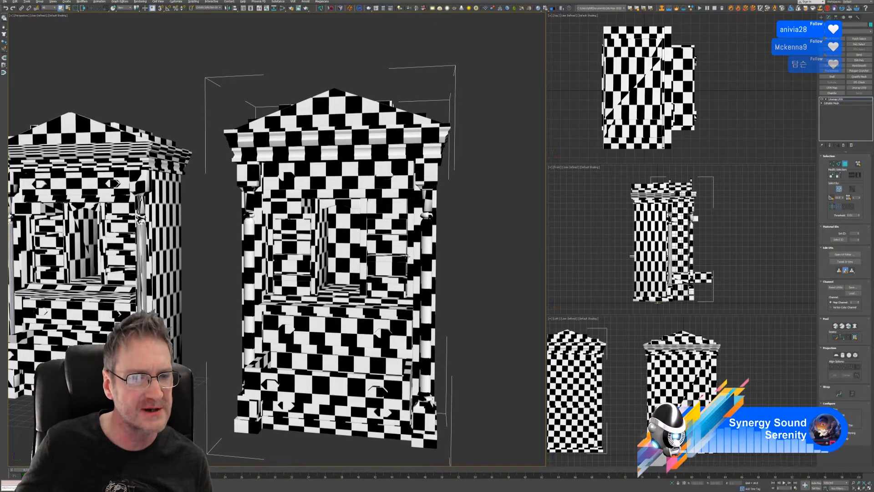
{"action": "mouse_move", "coordinate": [406, 257]}
{"action": "middle_mouse_down", "text": "alt"}
{"action": "mouse_move", "coordinate": [363, 264]}
{"action": "mouse_move", "coordinate": [393, 254]}
{"action": "middle_mouse_up", "text": "alt"}
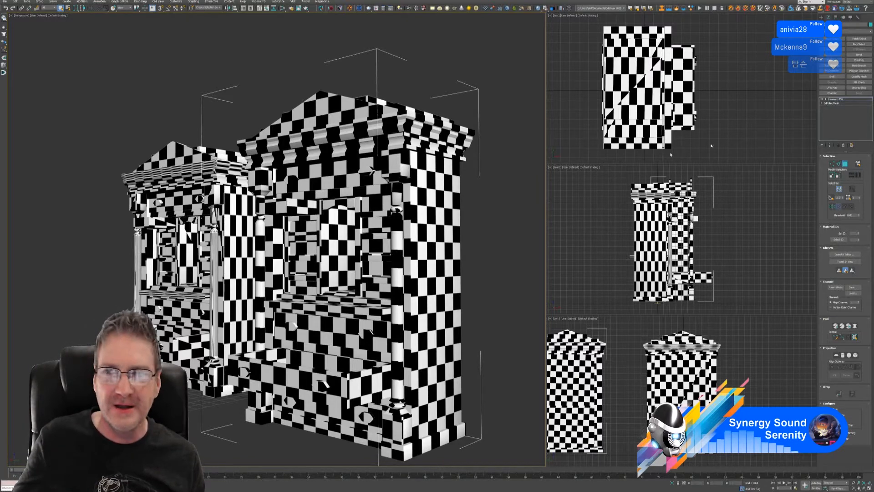
Leave UV face selection on the imported cabinet and delete the original cabinet with the stretched checker pattern
{"action": "left_click", "coordinate": [846, 165]}
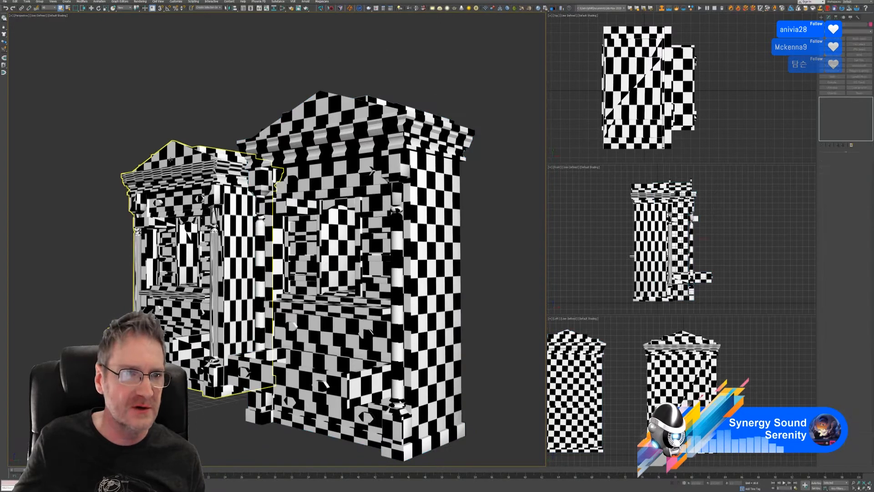
{"action": "left_click", "coordinate": [187, 180]}
{"action": "key", "text": "Delete"}
Move the remaining imported cabinet horizontally along both ground axes to bring it near the centre of the grid
{"action": "left_click", "coordinate": [315, 264]}
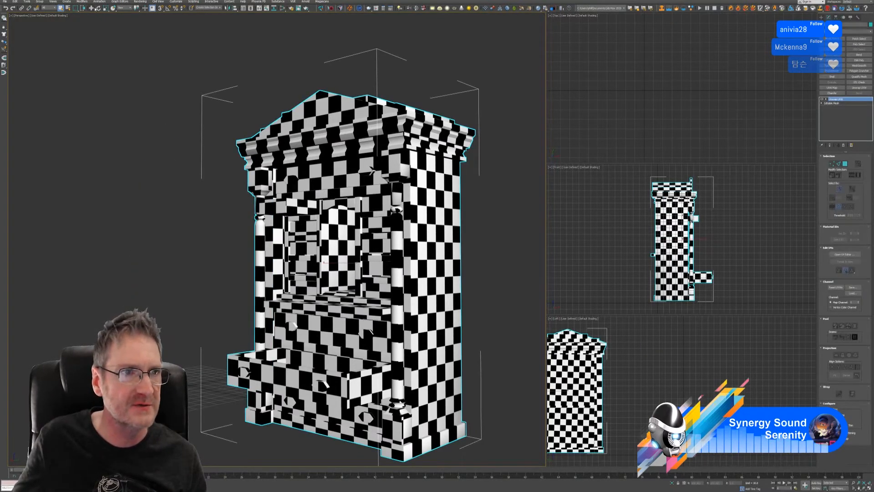
{"action": "key", "text": "w"}
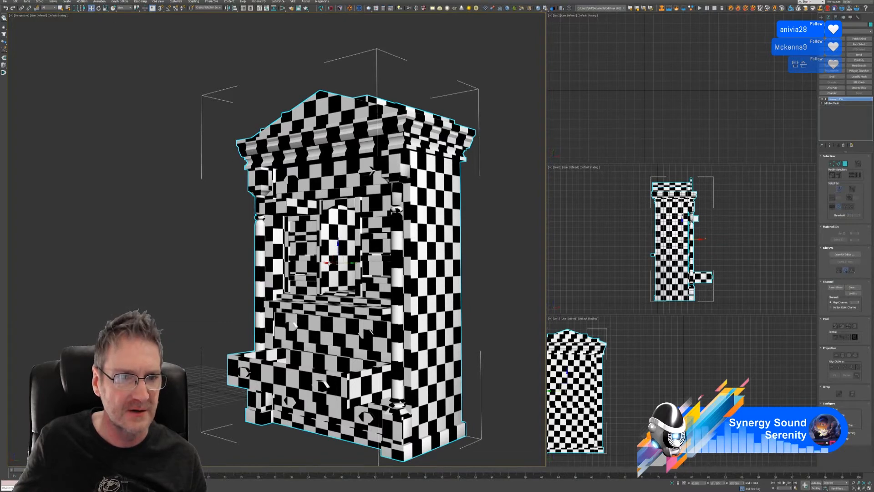
{"action": "left_click_drag", "start_coordinate": [329, 263], "coordinate": [359, 253]}
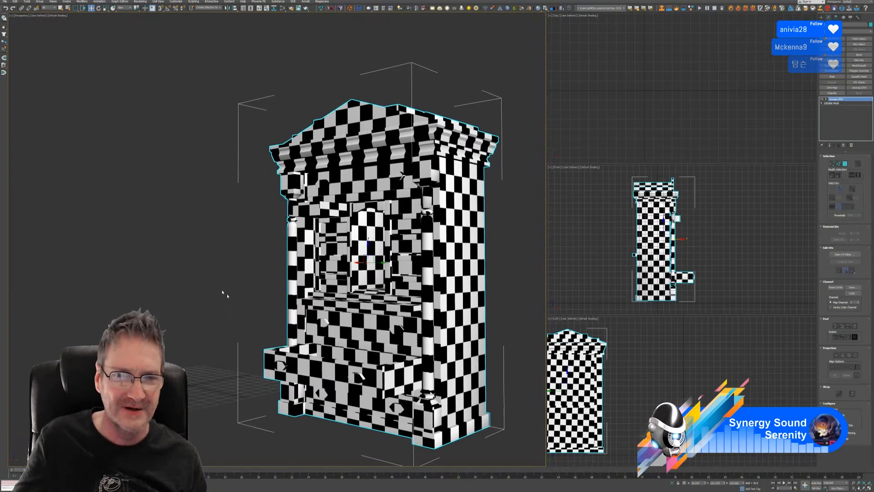
{"action": "middle_click_drag", "start_coordinate": [312, 288], "coordinate": [303, 281]}
{"action": "mouse_move", "coordinate": [349, 257]}
{"action": "left_mouse_down"}
{"action": "mouse_move", "coordinate": [331, 260]}
{"action": "mouse_move", "coordinate": [354, 253]}
{"action": "mouse_move", "coordinate": [345, 254]}
{"action": "left_mouse_up"}
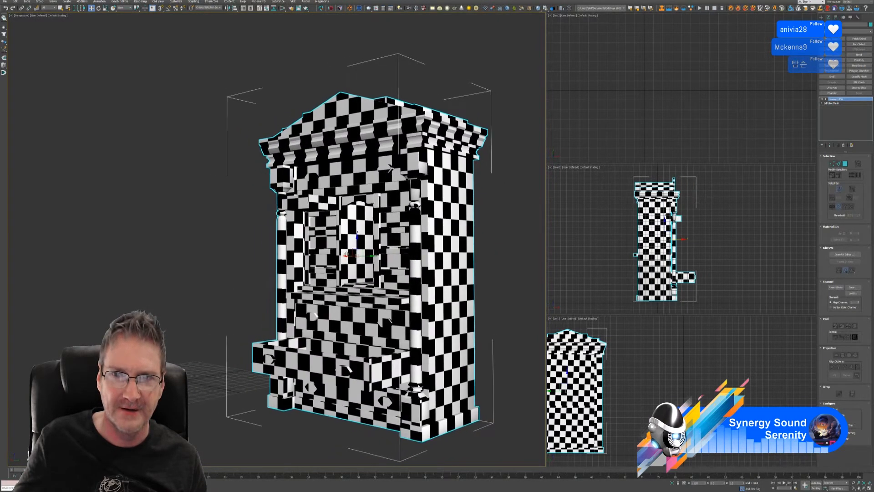
{"action": "scroll", "coordinate": [578, 117], "scroll_direction": "down", "scroll_amount": 5}
{"action": "middle_click_drag", "start_coordinate": [655, 90], "coordinate": [663, 101]}
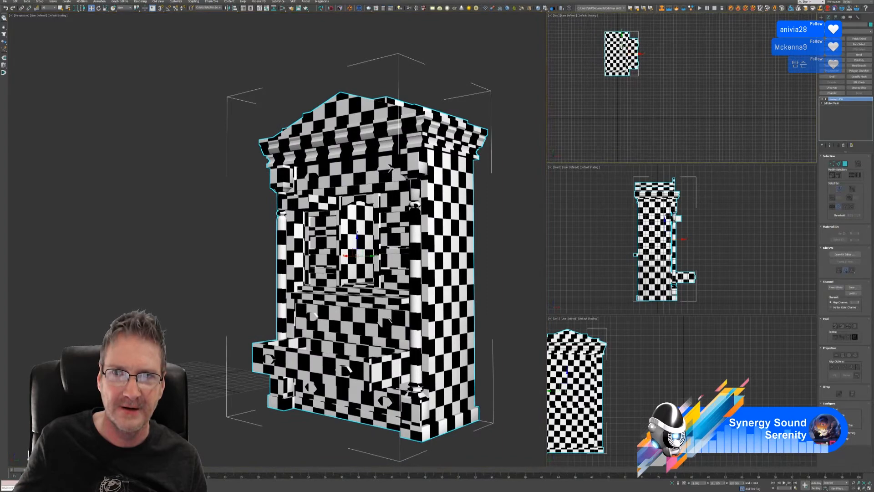
{"action": "left_click_drag", "start_coordinate": [620, 41], "coordinate": [619, 77]}
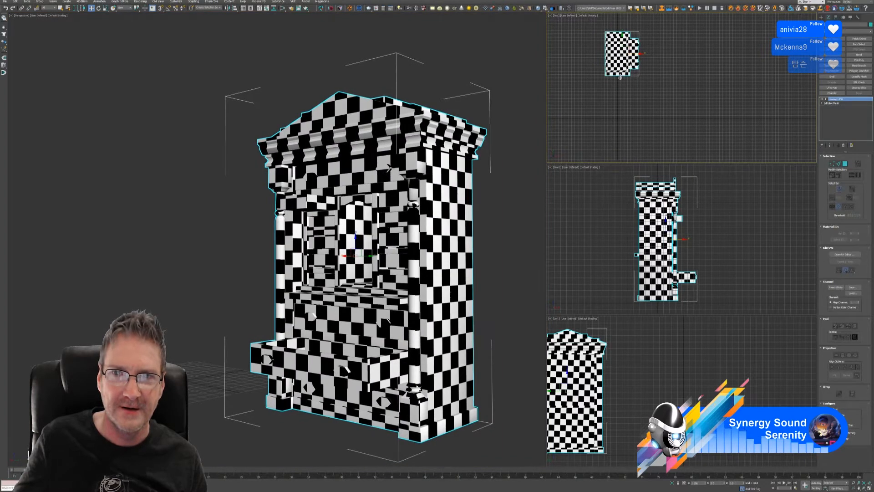
{"action": "left_click_drag", "start_coordinate": [621, 42], "coordinate": [622, 100]}
{"action": "mouse_move", "coordinate": [309, 255]}
{"action": "middle_mouse_down", "text": "alt"}
{"action": "mouse_move", "coordinate": [282, 247]}
{"action": "mouse_move", "coordinate": [306, 267]}
{"action": "mouse_move", "coordinate": [361, 260]}
{"action": "mouse_move", "coordinate": [341, 272]}
{"action": "mouse_move", "coordinate": [321, 264]}
{"action": "middle_mouse_up", "text": "alt"}
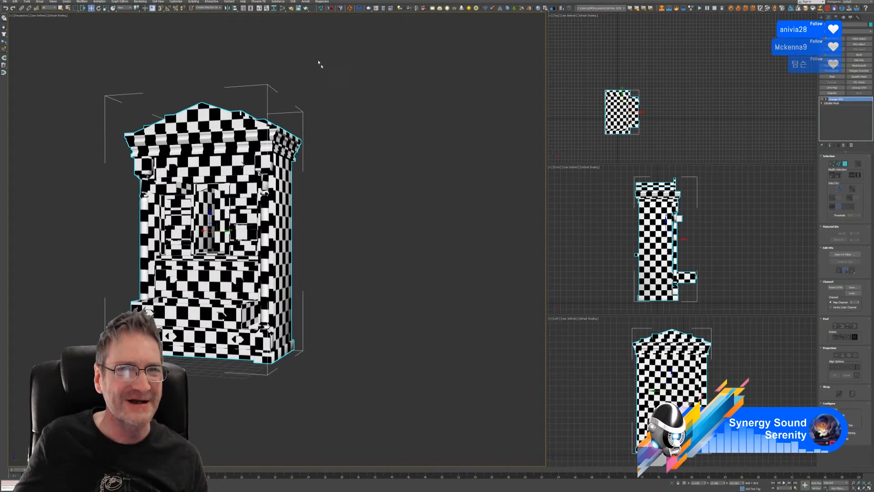
Set the Checker map's U and V tiling to 80 and examine the finer pattern on the cabinet
{"action": "left_click", "coordinate": [282, 8]}
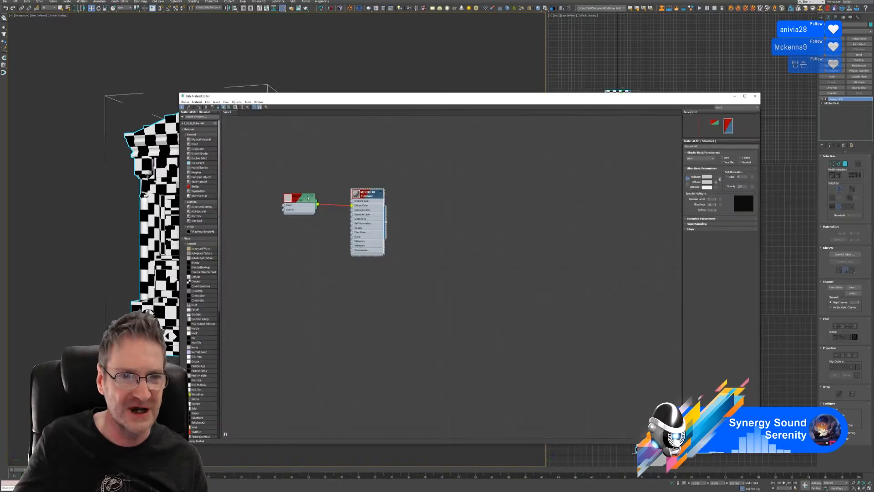
{"action": "double_click", "coordinate": [307, 197]}
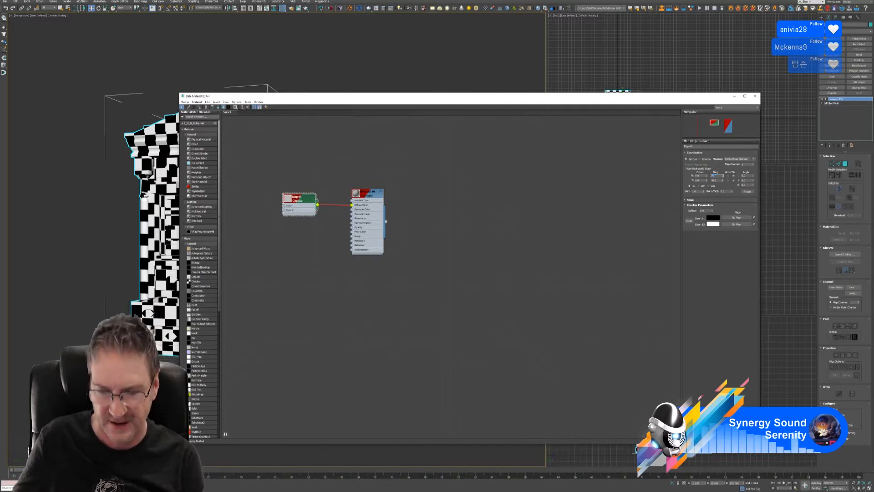
{"action": "type", "text": "80"}
{"action": "key", "text": "Return"}
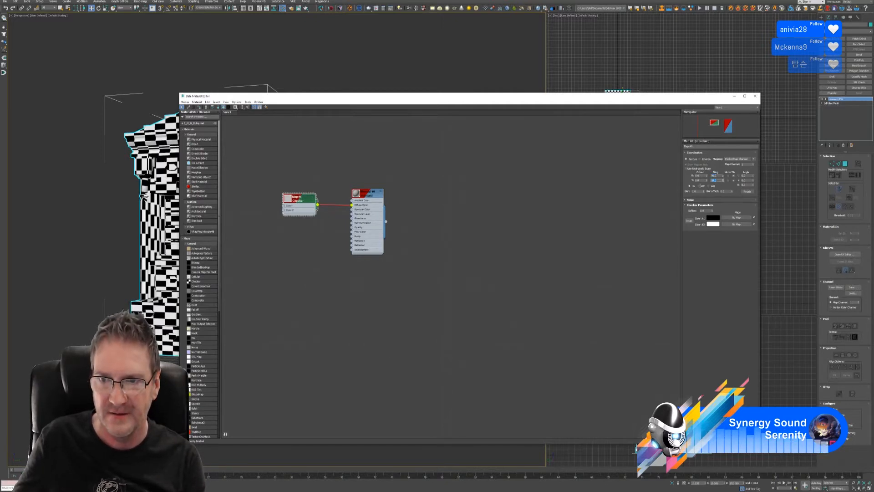
{"action": "key", "text": "Return"}
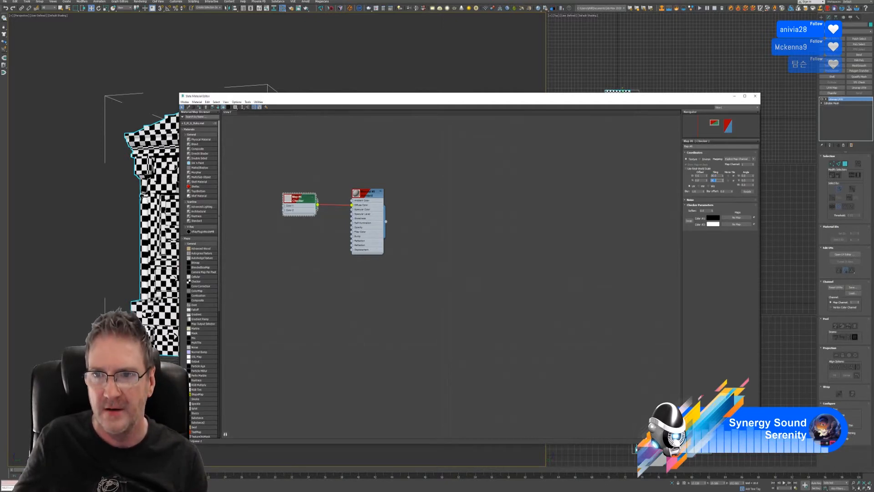
{"action": "left_click", "coordinate": [755, 97]}
{"action": "middle_click_drag", "start_coordinate": [493, 184], "coordinate": [344, 225], "text": "alt"}
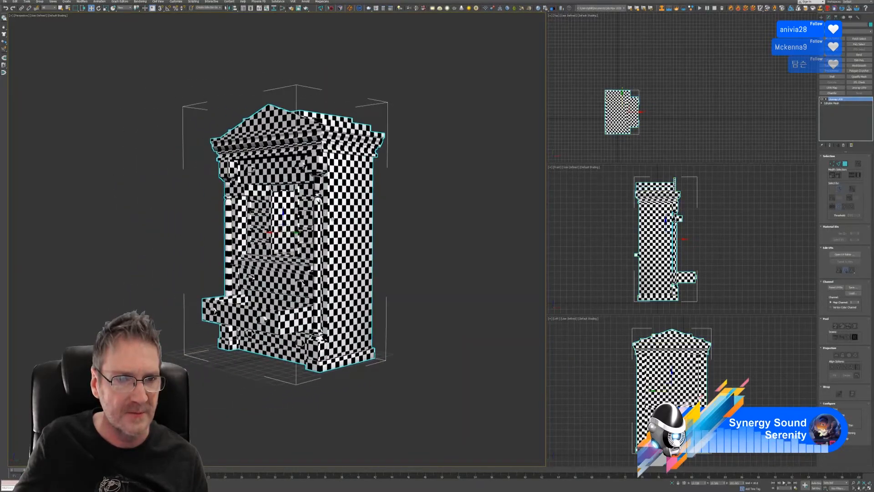
Disconnect the checker map from the cabinet material's diffuse colour in the Slate Material Editor and close the editor
{"action": "scroll", "coordinate": [315, 198], "scroll_direction": "up", "scroll_amount": 2}
{"action": "middle_click_drag", "start_coordinate": [315, 189], "coordinate": [292, 188]}
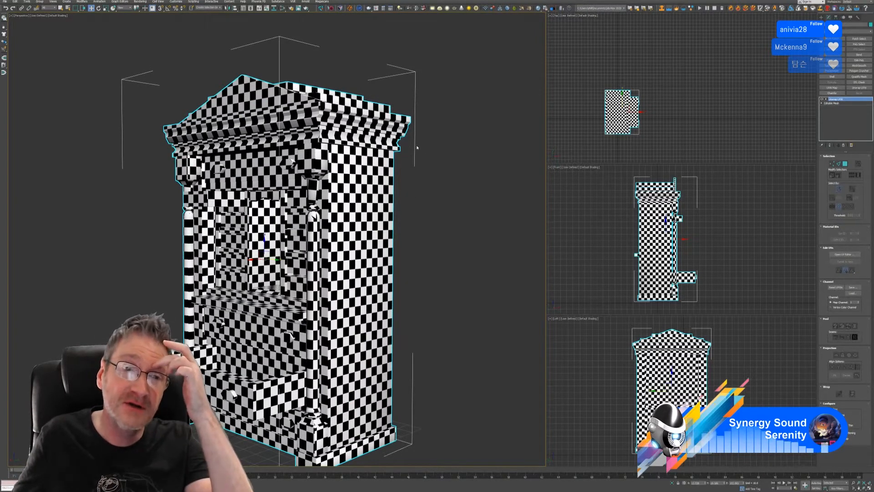
{"action": "left_click", "coordinate": [283, 8]}
{"action": "left_click_drag", "start_coordinate": [354, 207], "coordinate": [341, 207]}
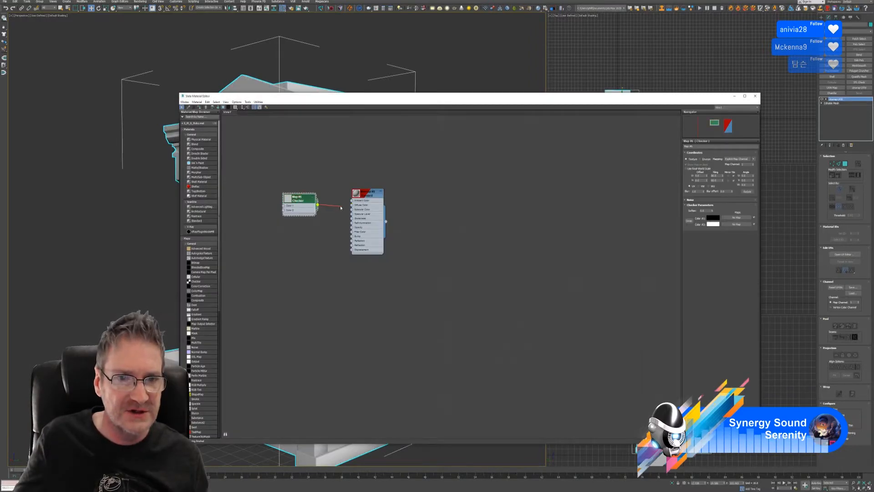
{"action": "left_click", "coordinate": [755, 96]}
{"action": "middle_click_drag", "start_coordinate": [366, 170], "coordinate": [378, 171]}
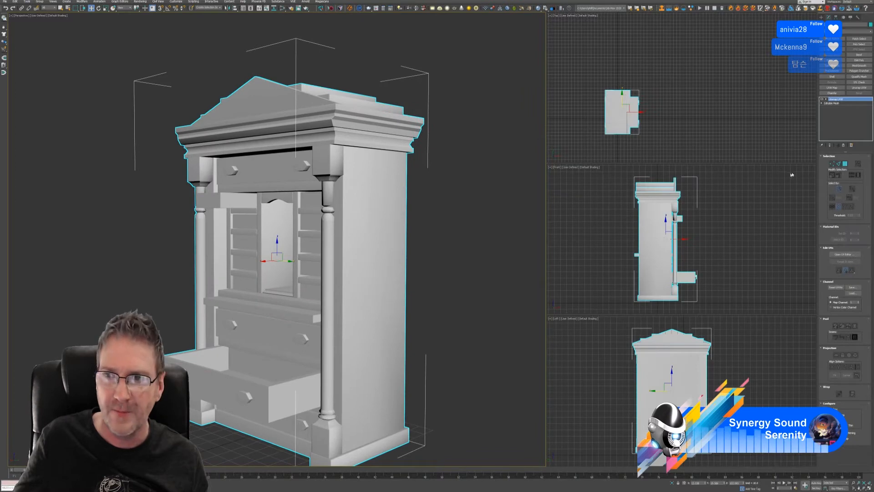
Save a copy of the scene with the suffix _to added to the file name
{"action": "left_click", "coordinate": [4, 2]}
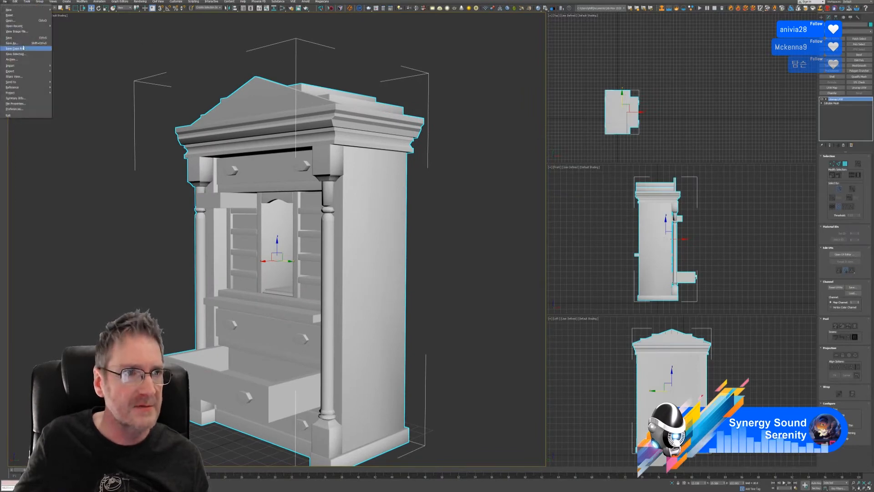
{"action": "left_click", "coordinate": [18, 48]}
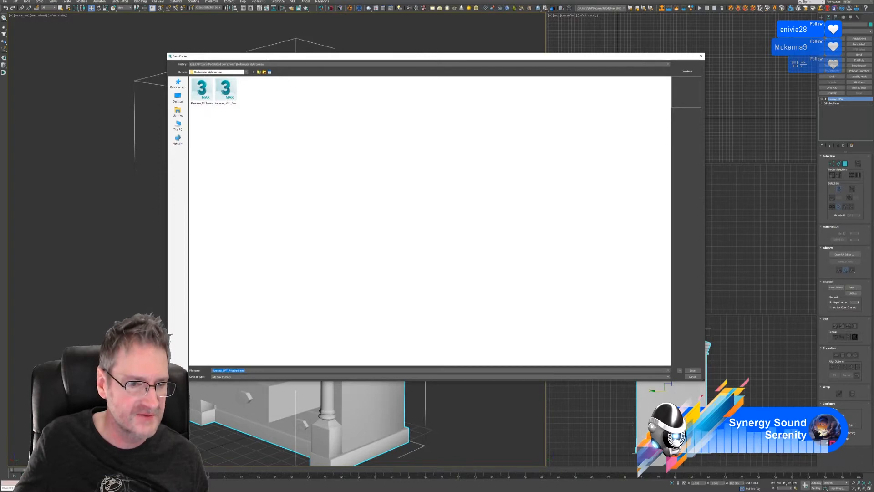
{"action": "key", "text": "BackSpace"}
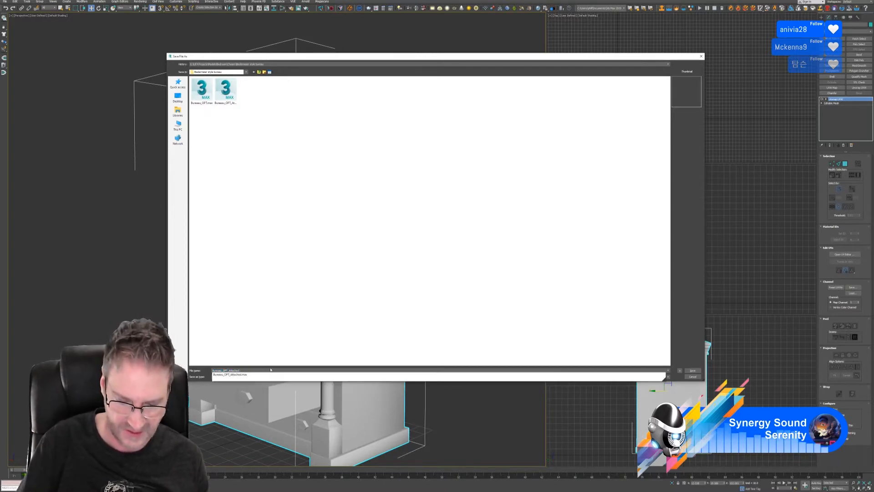
{"action": "type", "text": "_to"}
{"action": "key", "text": "Return"}
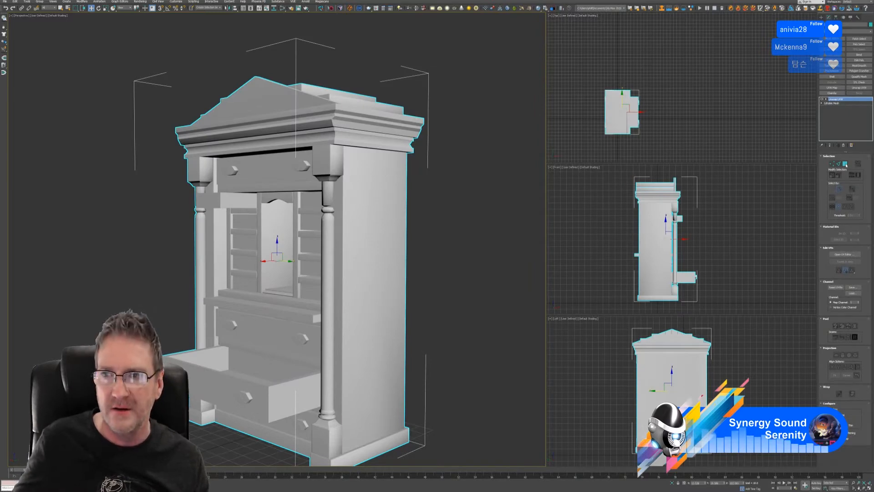
Add an Edit Poly modifier to the cabinet and delete the top drawer's front panel elements
{"action": "left_click", "coordinate": [859, 60]}
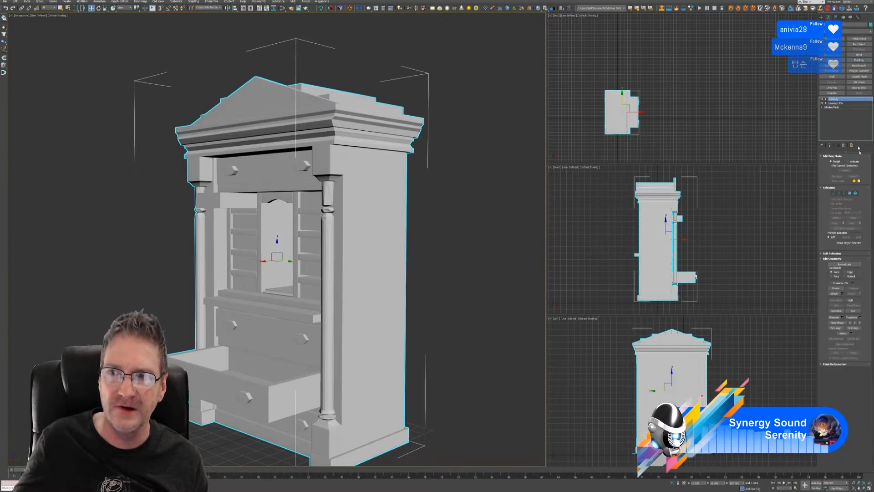
{"action": "left_click", "coordinate": [855, 193]}
{"action": "left_click", "coordinate": [266, 169]}
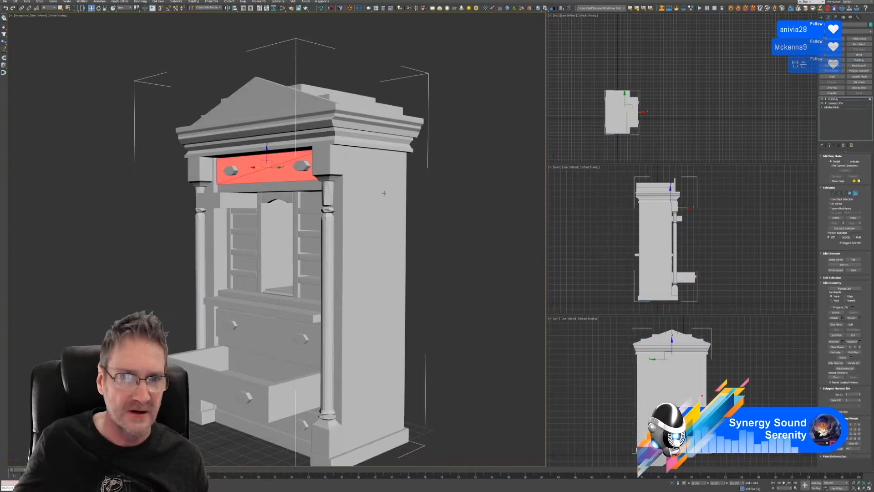
{"action": "key", "text": "Delete"}
{"action": "left_click", "coordinate": [287, 166]}
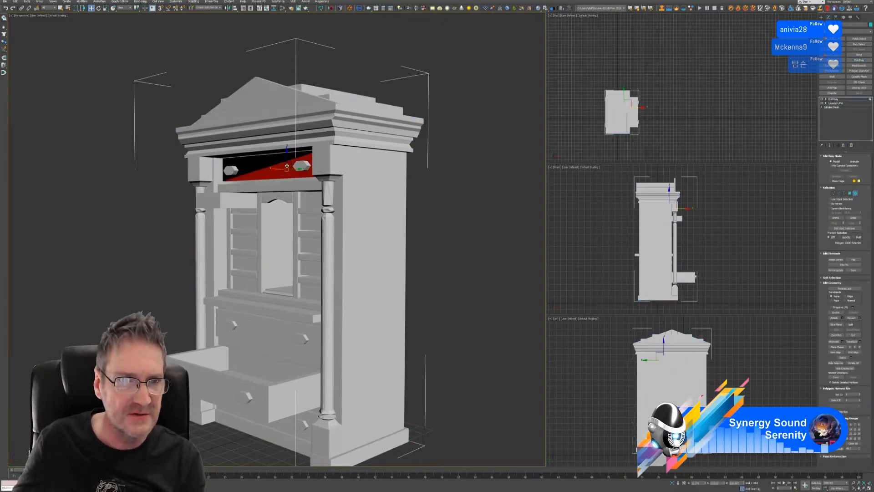
{"action": "key", "text": "Delete"}
{"action": "left_click", "coordinate": [282, 166]}
{"action": "key", "text": "Delete"}
Delete the remaining back and side panel elements inside the top drawer opening
{"action": "middle_click_drag", "start_coordinate": [282, 166], "coordinate": [295, 170], "text": "alt"}
{"action": "middle_click_drag", "start_coordinate": [295, 170], "coordinate": [299, 223]}
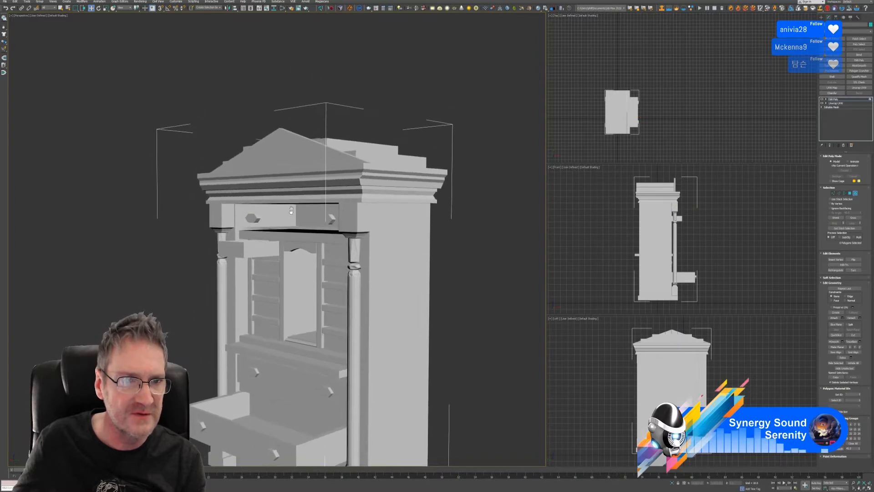
{"action": "scroll", "coordinate": [299, 224], "scroll_direction": "up", "scroll_amount": 4}
{"action": "scroll", "coordinate": [299, 224], "scroll_direction": "up", "scroll_amount": 5}
{"action": "key", "text": "Delete"}
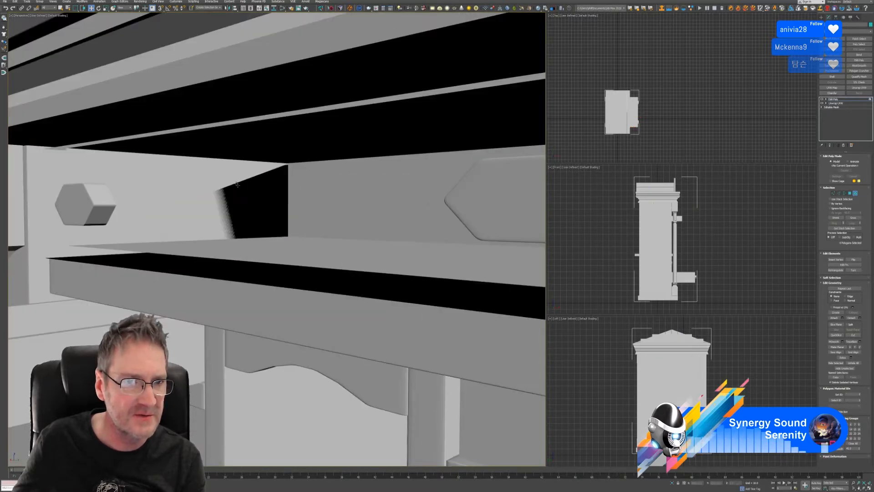
{"action": "left_click", "coordinate": [243, 193]}
{"action": "key", "text": "Delete"}
{"action": "left_click", "coordinate": [410, 196]}
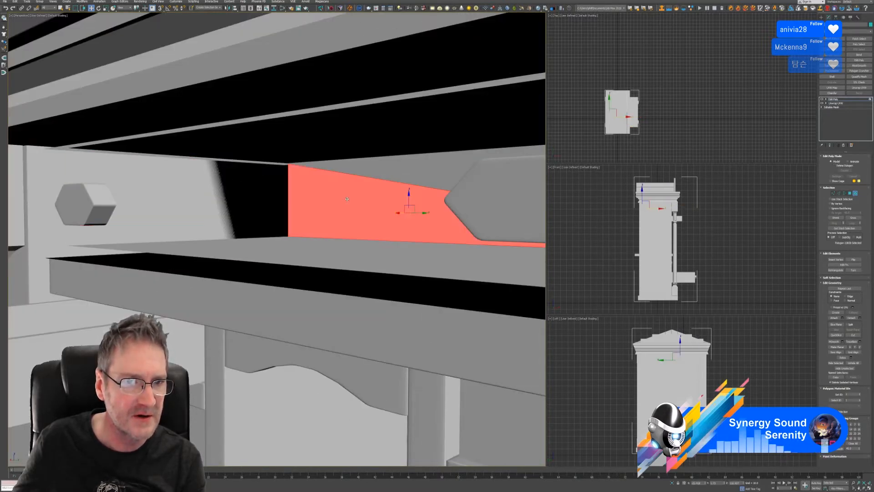
{"action": "key", "text": "Delete"}
{"action": "left_click", "coordinate": [434, 202]}
{"action": "key", "text": "Delete"}
Delete the top drawer's two knobs and its bottom panel
{"action": "left_click", "coordinate": [87, 203]}
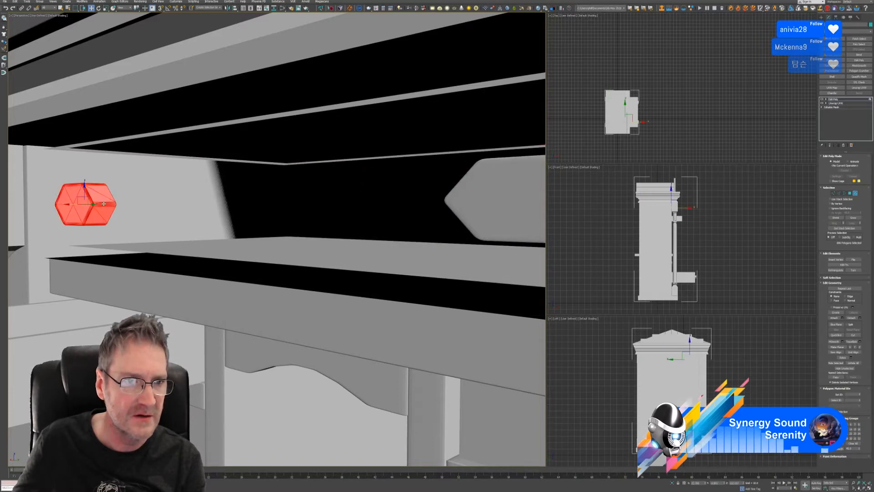
{"action": "key", "text": "Delete"}
{"action": "left_click", "coordinate": [501, 200]}
{"action": "key", "text": "Delete"}
{"action": "left_click", "coordinate": [347, 246]}
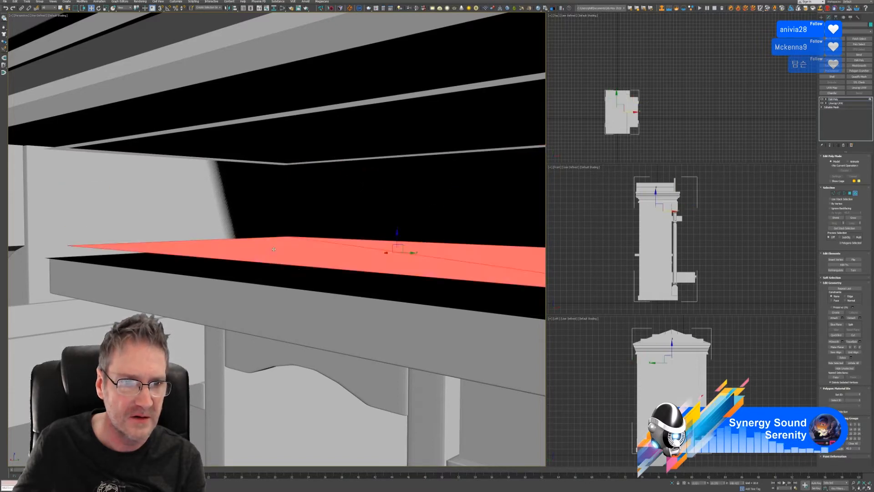
{"action": "key", "text": "Delete"}
Delete the leftover side panel element on the right inside the top drawer opening
{"action": "middle_click_drag", "start_coordinate": [347, 244], "coordinate": [316, 232]}
{"action": "left_click", "coordinate": [240, 145]}
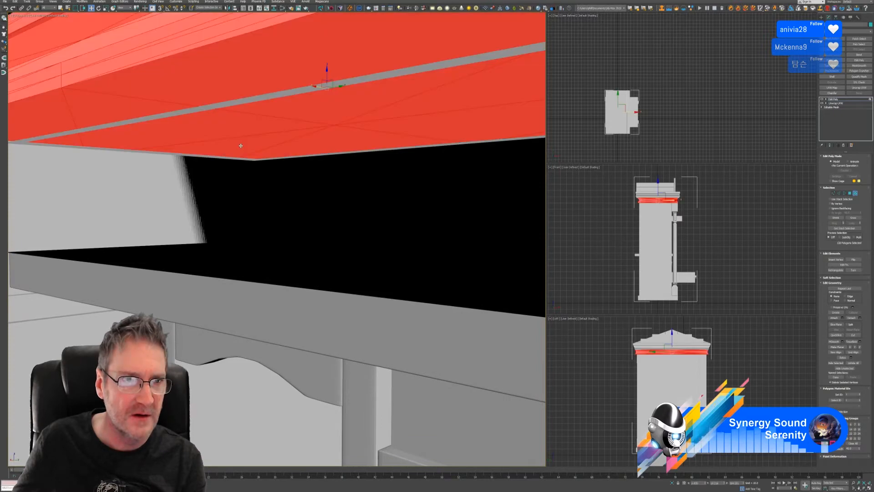
{"action": "scroll", "coordinate": [293, 107], "scroll_direction": "down", "scroll_amount": 8}
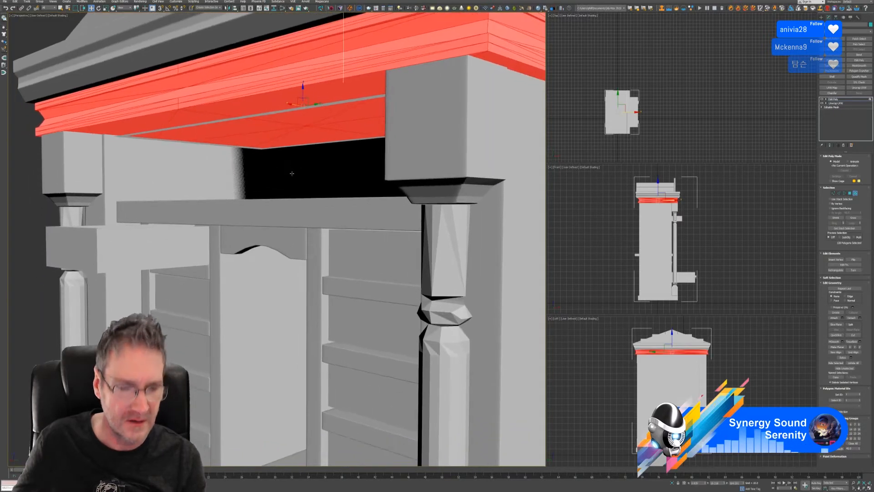
{"action": "middle_click_drag", "start_coordinate": [266, 208], "coordinate": [293, 207], "text": "alt"}
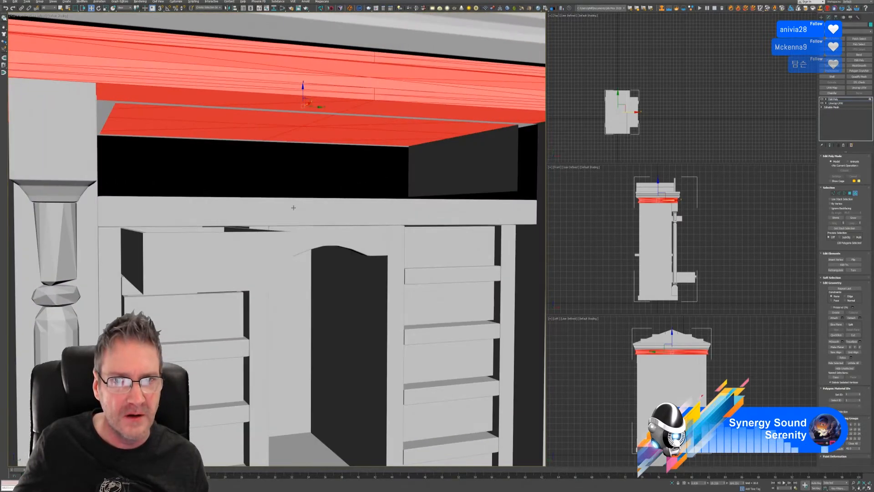
{"action": "left_click", "coordinate": [497, 176]}
{"action": "key", "text": "Delete"}
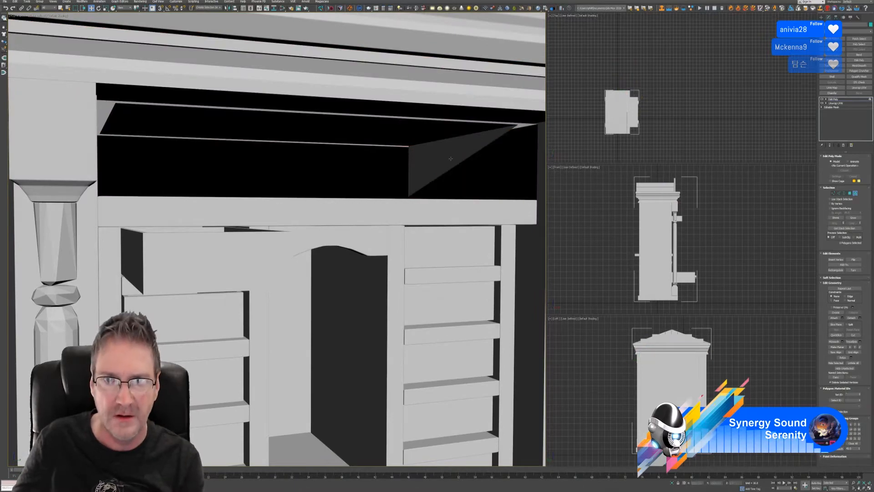
Examine the emptied top drawer opening and the underside of the cornice element above it
{"action": "middle_click_drag", "start_coordinate": [385, 212], "coordinate": [367, 203], "text": "alt"}
{"action": "left_click", "coordinate": [504, 132]}
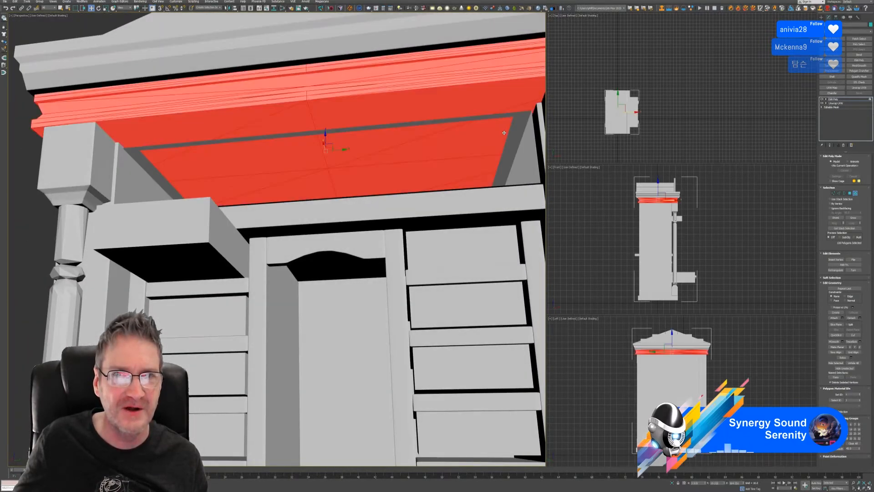
{"action": "middle_click_drag", "start_coordinate": [481, 141], "coordinate": [462, 154], "text": "alt"}
{"action": "scroll", "coordinate": [460, 156], "scroll_direction": "up", "scroll_amount": 5}
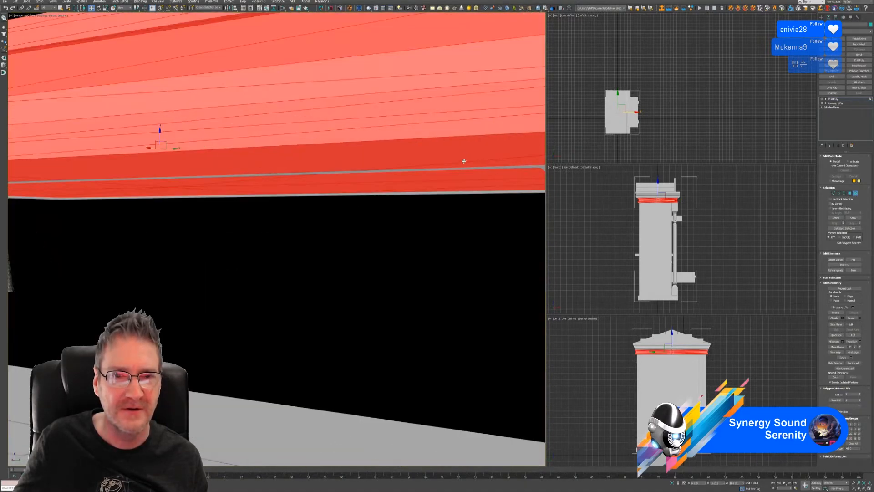
{"action": "scroll", "coordinate": [443, 168], "scroll_direction": "down", "scroll_amount": 10}
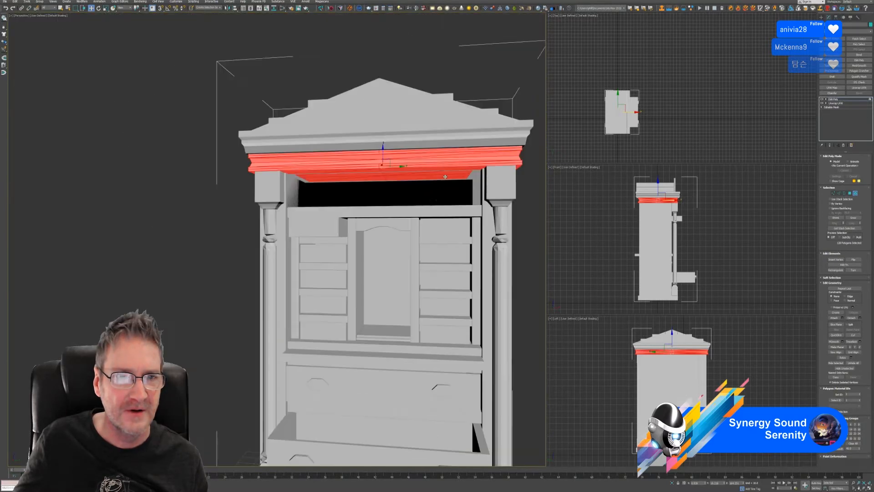
{"action": "middle_click_drag", "start_coordinate": [439, 196], "coordinate": [416, 174]}
{"action": "middle_click_drag", "start_coordinate": [447, 207], "coordinate": [439, 196]}
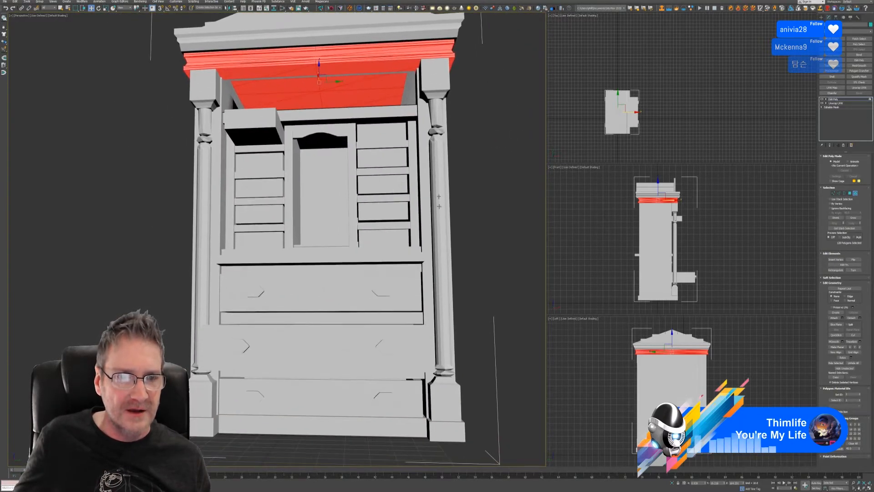
Detach the pulled-out lower drawer, including its knobs, as a separate object and leave element editing
{"action": "left_click", "coordinate": [359, 341]}
{"action": "middle_click_drag", "start_coordinate": [468, 283], "coordinate": [453, 287], "text": "alt"}
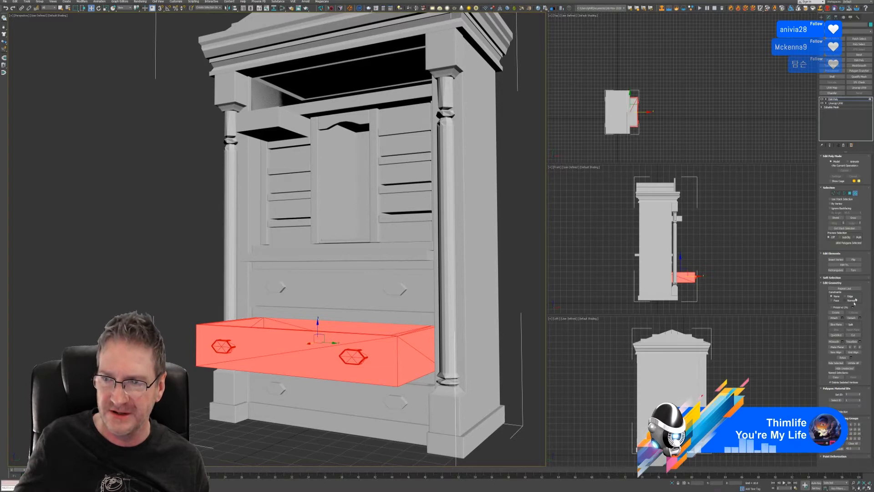
{"action": "left_click", "coordinate": [858, 318]}
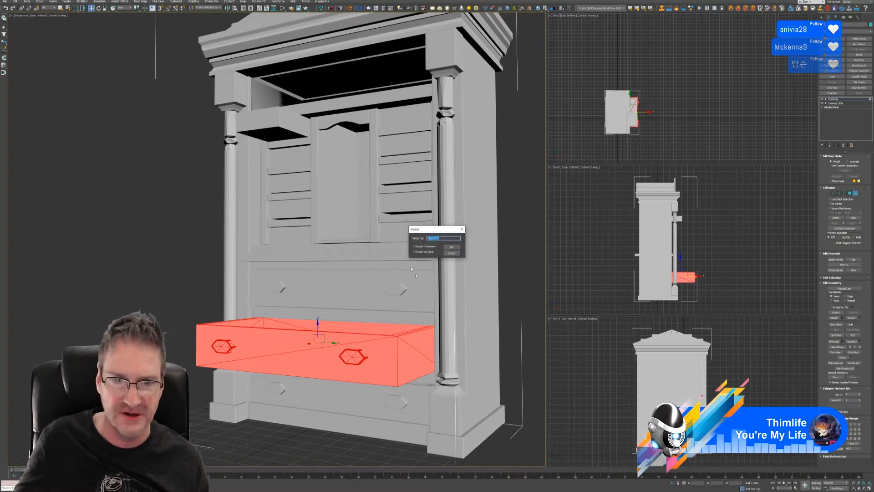
{"action": "left_click", "coordinate": [451, 247]}
{"action": "left_click", "coordinate": [855, 193]}
{"action": "left_click", "coordinate": [198, 285]}
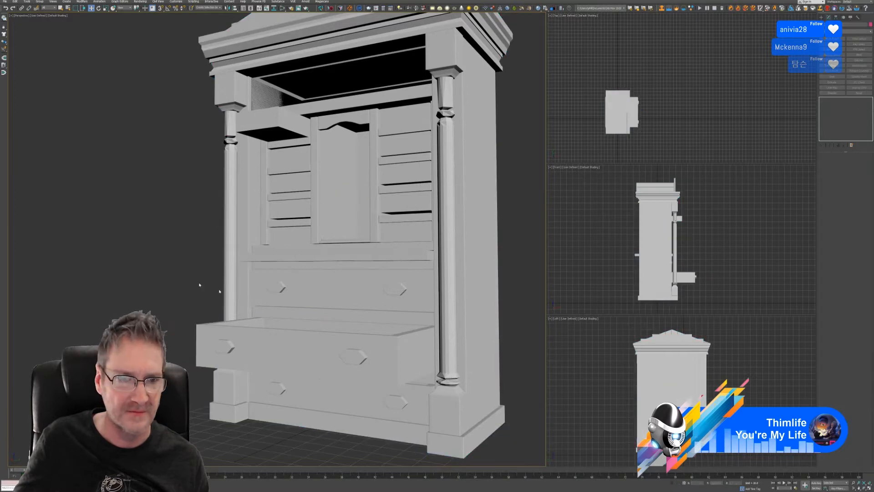
Select the detached drawer and center its pivot to the object
{"action": "left_click", "coordinate": [250, 343]}
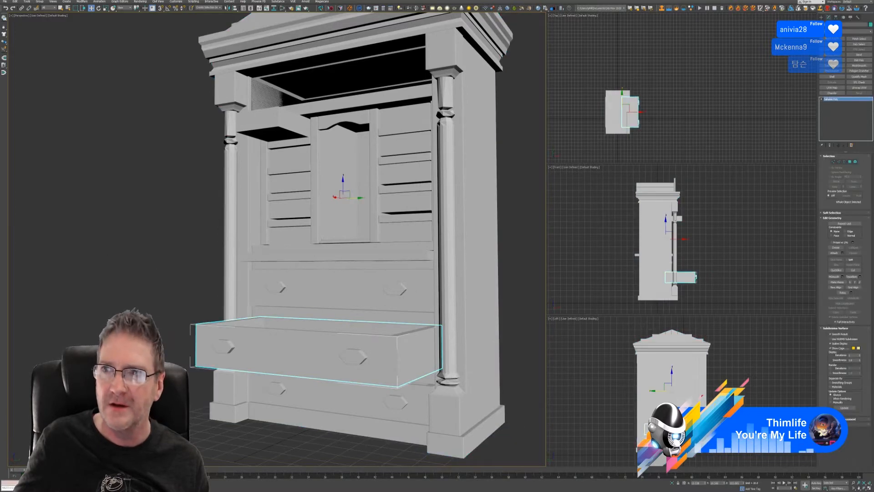
{"action": "left_click", "coordinate": [836, 17]}
{"action": "left_click", "coordinate": [849, 50]}
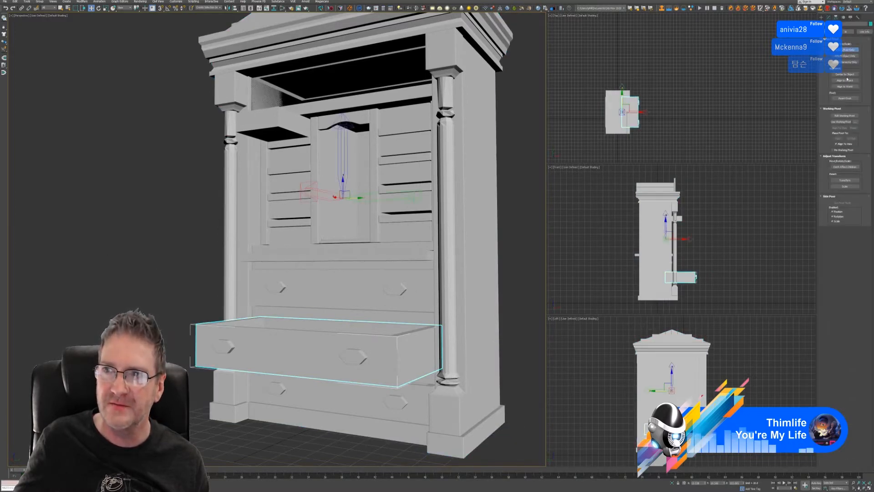
{"action": "left_click", "coordinate": [846, 74]}
{"action": "left_click", "coordinate": [847, 49]}
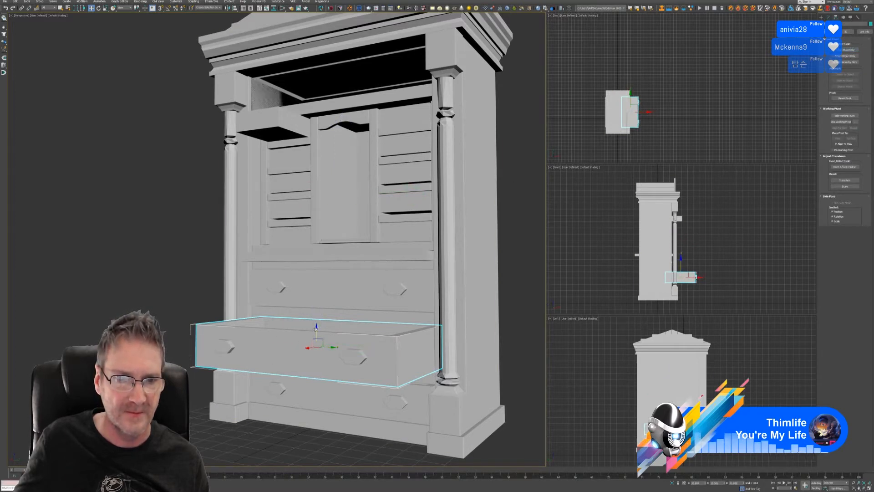
Raise a copy of the drawer to the empty top opening and push it back into the cabinet
{"action": "left_click_drag", "start_coordinate": [316, 327], "coordinate": [328, 46]}
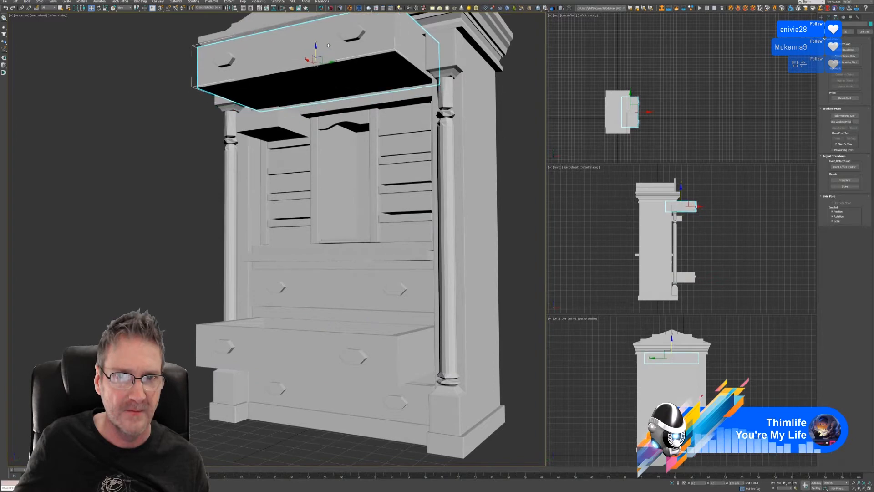
{"action": "middle_click_drag", "start_coordinate": [328, 46], "coordinate": [287, 195], "text": "alt"}
{"action": "scroll", "coordinate": [299, 72], "scroll_direction": "up", "scroll_amount": 2}
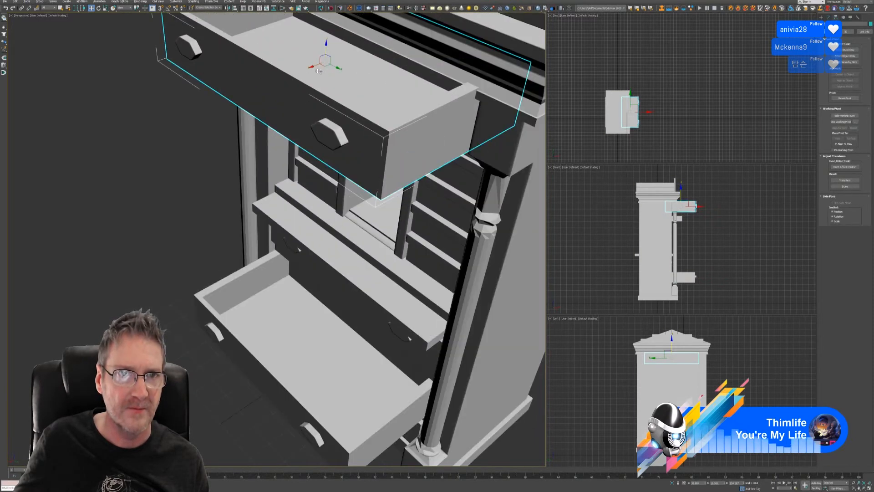
{"action": "left_click_drag", "start_coordinate": [310, 68], "coordinate": [346, 114]}
{"action": "middle_click_drag", "start_coordinate": [345, 114], "coordinate": [272, 117], "text": "alt"}
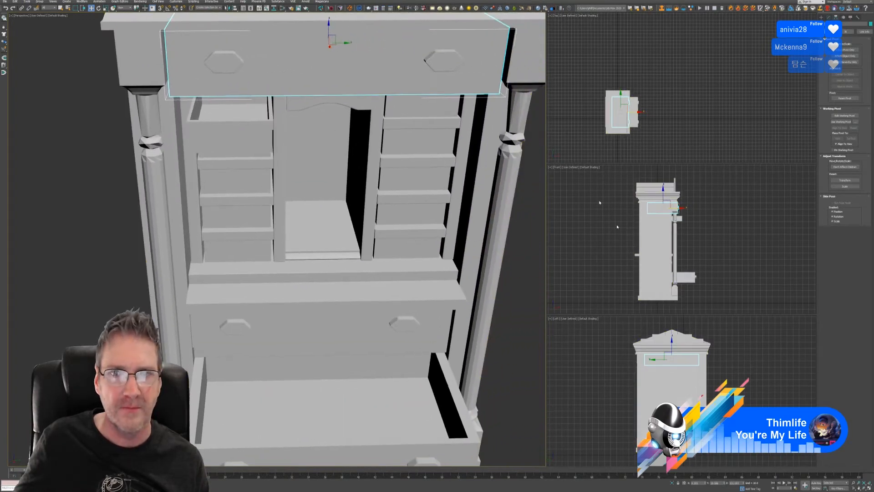
Fine-tune the top drawer's depth by sliding it slightly further into the cabinet
{"action": "middle_click_drag", "start_coordinate": [313, 167], "coordinate": [298, 154], "text": "alt"}
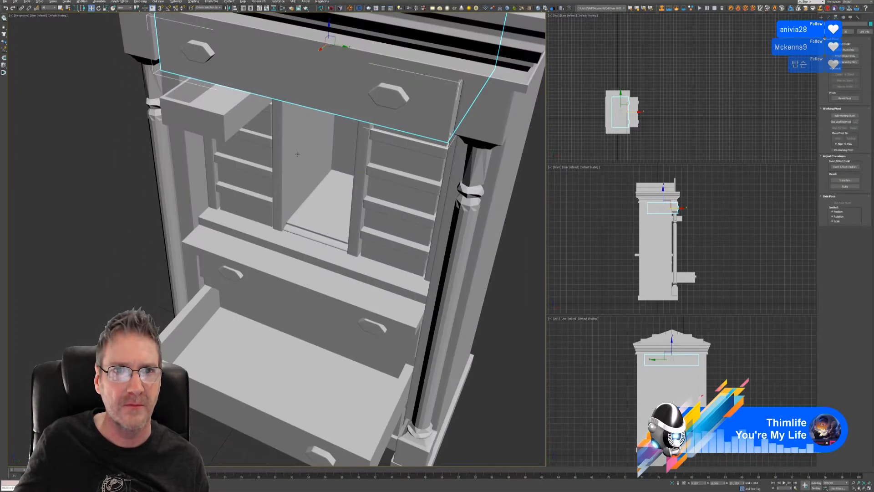
{"action": "middle_click_drag", "start_coordinate": [385, 86], "coordinate": [313, 49], "text": "alt"}
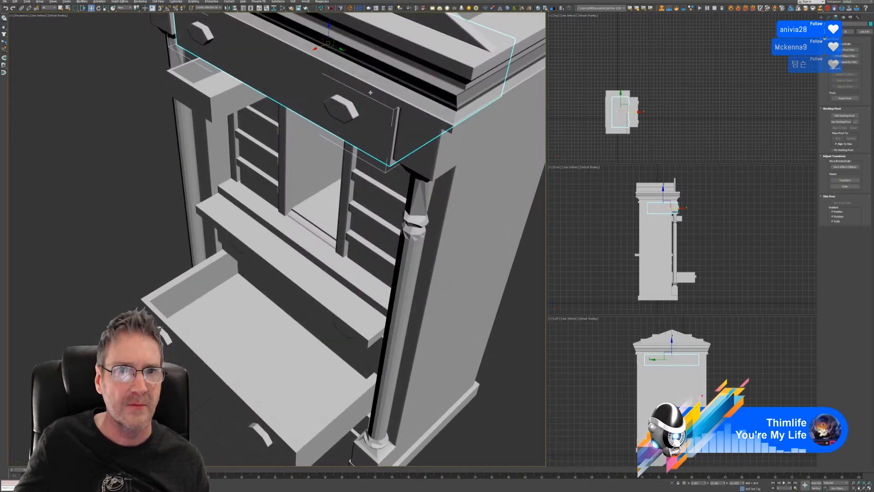
{"action": "left_click_drag", "start_coordinate": [313, 48], "coordinate": [317, 50]}
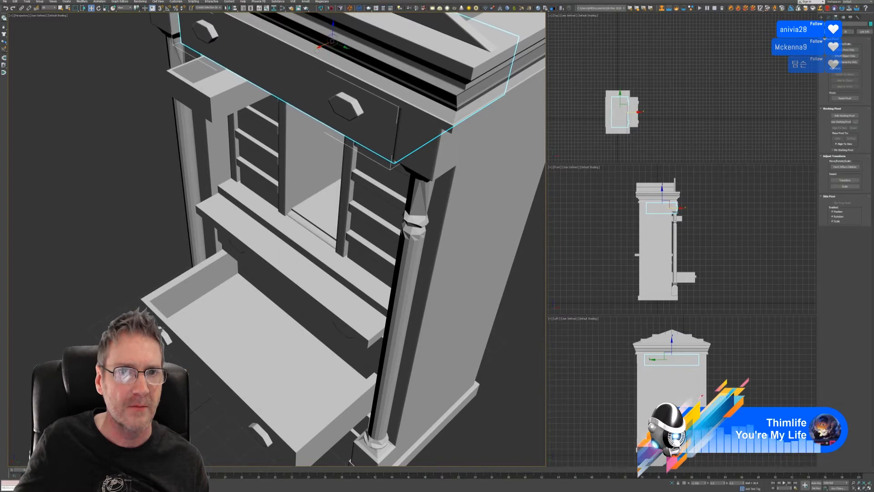
Slide the top drawer further back so its front panel sits inside the cabinet opening
{"action": "middle_click_drag", "start_coordinate": [299, 157], "coordinate": [375, 234], "text": "alt"}
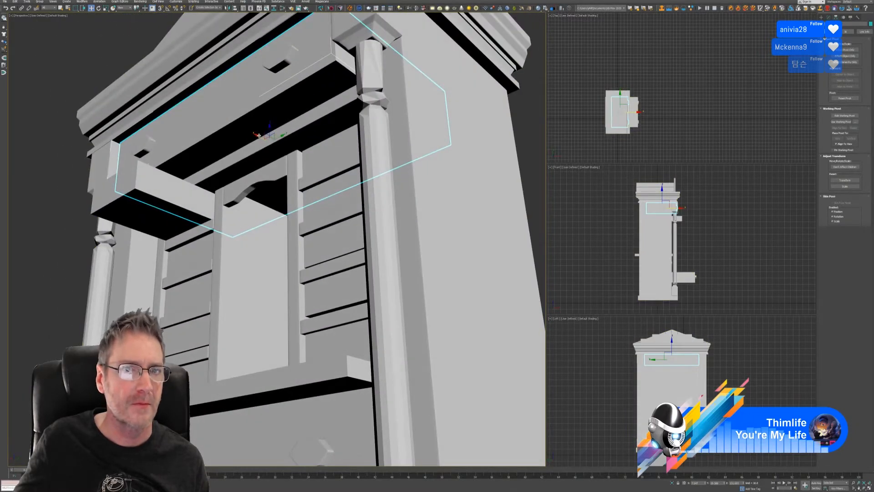
{"action": "left_click_drag", "start_coordinate": [258, 135], "coordinate": [281, 137]}
{"action": "middle_click_drag", "start_coordinate": [281, 138], "coordinate": [288, 149], "text": "alt"}
{"action": "left_click_drag", "start_coordinate": [292, 140], "coordinate": [306, 135]}
{"action": "mouse_move", "coordinate": [304, 180]}
{"action": "middle_mouse_down", "text": "alt"}
{"action": "mouse_move", "coordinate": [322, 189]}
{"action": "mouse_move", "coordinate": [329, 179]}
{"action": "mouse_move", "coordinate": [318, 189]}
{"action": "mouse_move", "coordinate": [296, 179]}
{"action": "mouse_move", "coordinate": [311, 166]}
{"action": "middle_mouse_up", "text": "alt"}
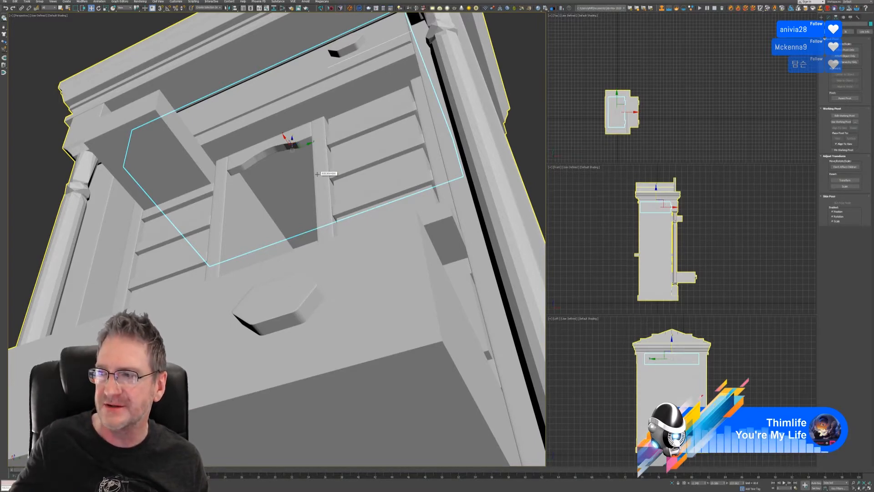
{"action": "middle_click_drag", "start_coordinate": [334, 136], "coordinate": [283, 140], "text": "alt"}
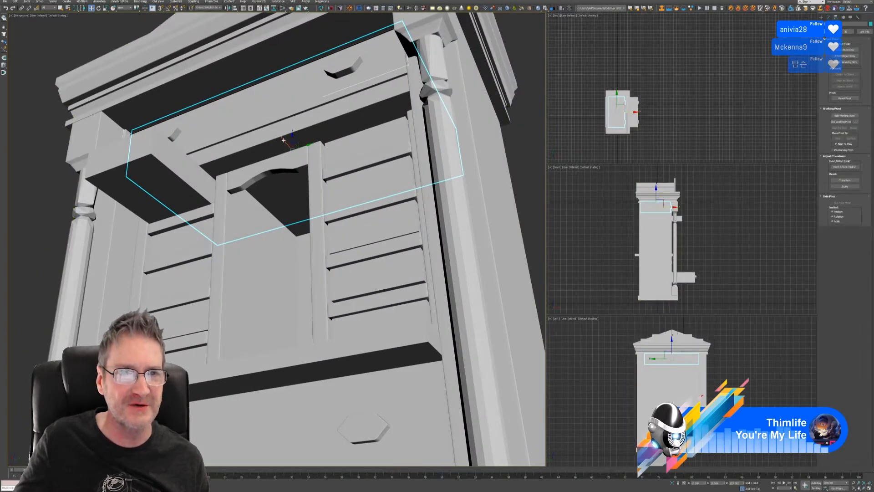
{"action": "mouse_move", "coordinate": [283, 140]}
{"action": "left_mouse_down"}
{"action": "mouse_move", "coordinate": [221, 138]}
{"action": "mouse_move", "coordinate": [275, 143]}
{"action": "left_mouse_up"}
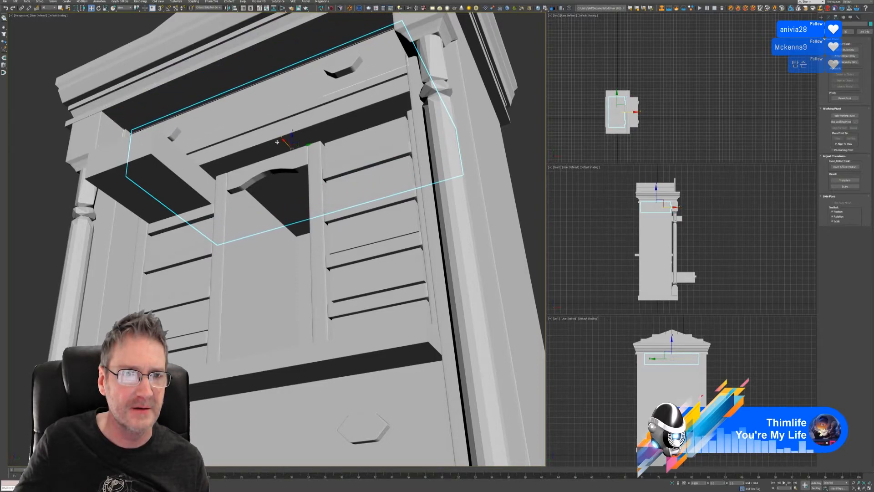
Pull the top drawer slightly forward to refine how deep its front sits in the opening
{"action": "mouse_move", "coordinate": [287, 161]}
{"action": "middle_mouse_down", "text": "alt"}
{"action": "mouse_move", "coordinate": [331, 186]}
{"action": "mouse_move", "coordinate": [308, 187]}
{"action": "mouse_move", "coordinate": [302, 170]}
{"action": "middle_mouse_up", "text": "alt"}
{"action": "scroll", "coordinate": [309, 192], "scroll_direction": "up", "scroll_amount": 10}
{"action": "left_click_drag", "start_coordinate": [277, 93], "coordinate": [254, 125]}
{"action": "middle_click_drag", "start_coordinate": [254, 124], "coordinate": [255, 154], "text": "alt"}
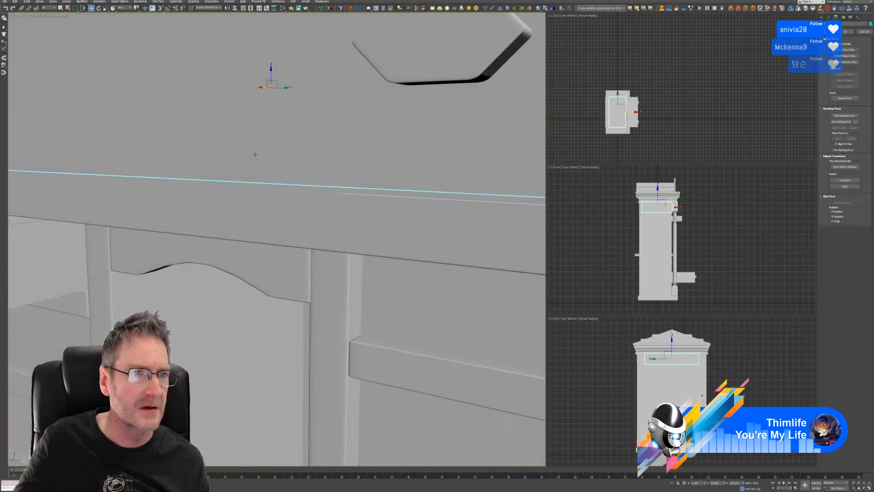
{"action": "scroll", "coordinate": [255, 155], "scroll_direction": "down", "scroll_amount": 5}
{"action": "middle_click_drag", "start_coordinate": [295, 206], "coordinate": [289, 182], "text": "alt"}
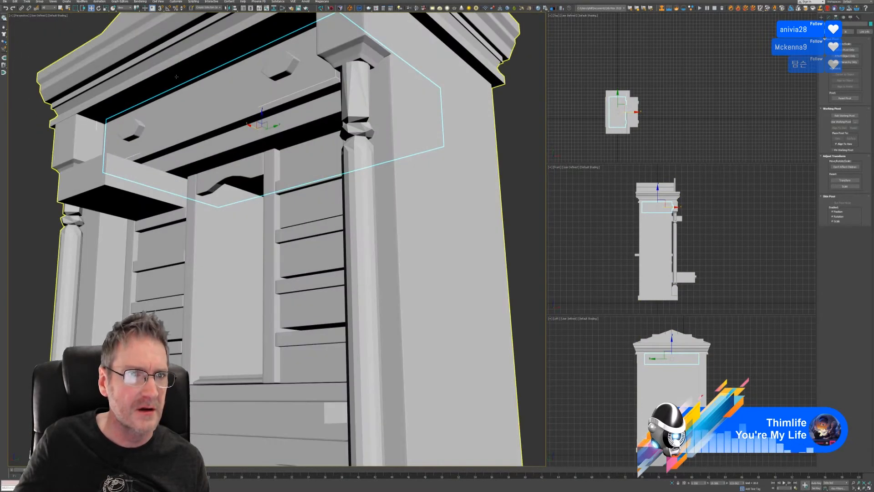
Try nudging the top drawer slightly further back and check its fit against the rail and side posts
{"action": "mouse_move", "coordinate": [250, 127]}
{"action": "left_mouse_down"}
{"action": "mouse_move", "coordinate": [243, 122]}
{"action": "mouse_move", "coordinate": [269, 125]}
{"action": "mouse_move", "coordinate": [256, 116]}
{"action": "left_mouse_up"}
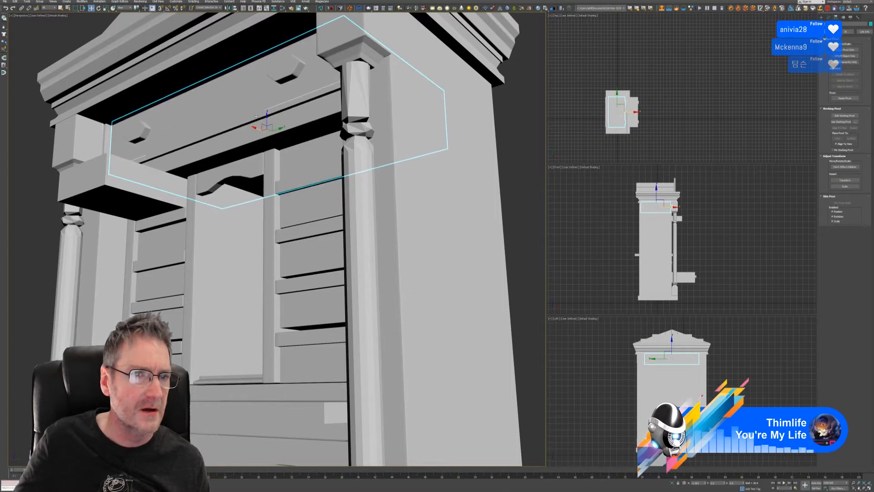
{"action": "middle_click_drag", "start_coordinate": [256, 118], "coordinate": [301, 177], "text": "alt"}
{"action": "scroll", "coordinate": [281, 138], "scroll_direction": "up", "scroll_amount": 5}
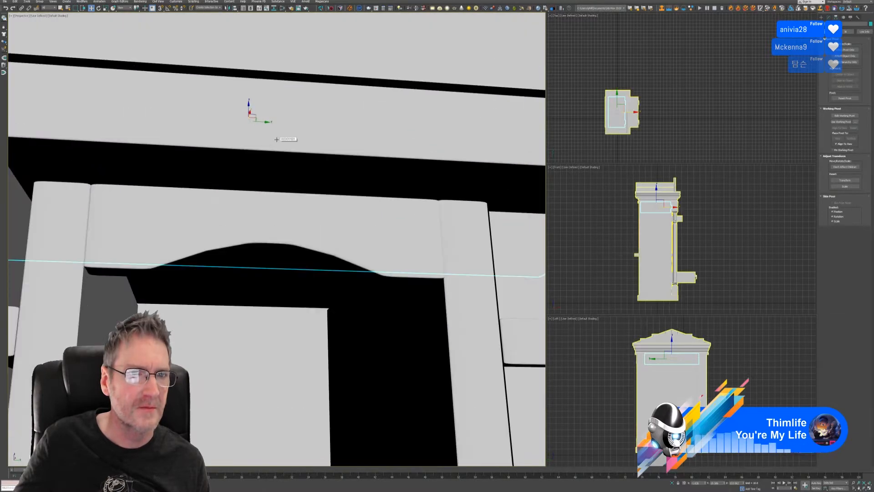
{"action": "middle_click_drag", "start_coordinate": [281, 138], "coordinate": [235, 127], "text": "alt"}
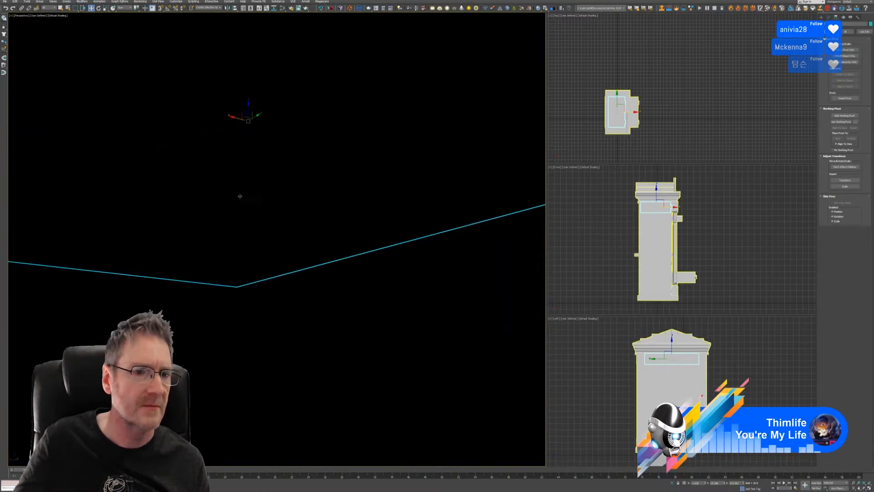
{"action": "scroll", "coordinate": [241, 216], "scroll_direction": "down", "scroll_amount": 5}
{"action": "scroll", "coordinate": [227, 195], "scroll_direction": "up", "scroll_amount": 7}
{"action": "middle_click_drag", "start_coordinate": [214, 194], "coordinate": [213, 174], "text": "alt"}
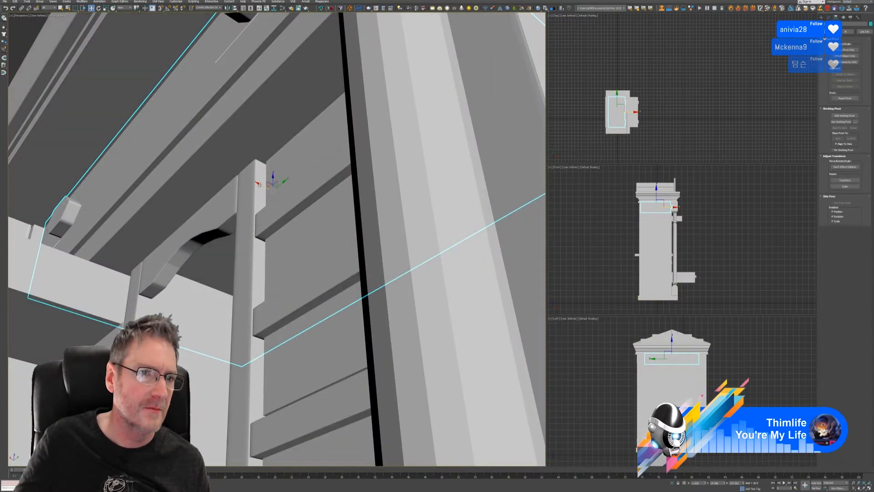
{"action": "left_click_drag", "start_coordinate": [261, 183], "coordinate": [262, 183]}
Attach the new top drawer to the main cabinet object and leave polygon editing
{"action": "middle_click_drag", "start_coordinate": [261, 183], "coordinate": [243, 247], "text": "alt"}
{"action": "scroll", "coordinate": [245, 249], "scroll_direction": "down", "scroll_amount": 4}
{"action": "scroll", "coordinate": [245, 248], "scroll_direction": "down", "scroll_amount": 5}
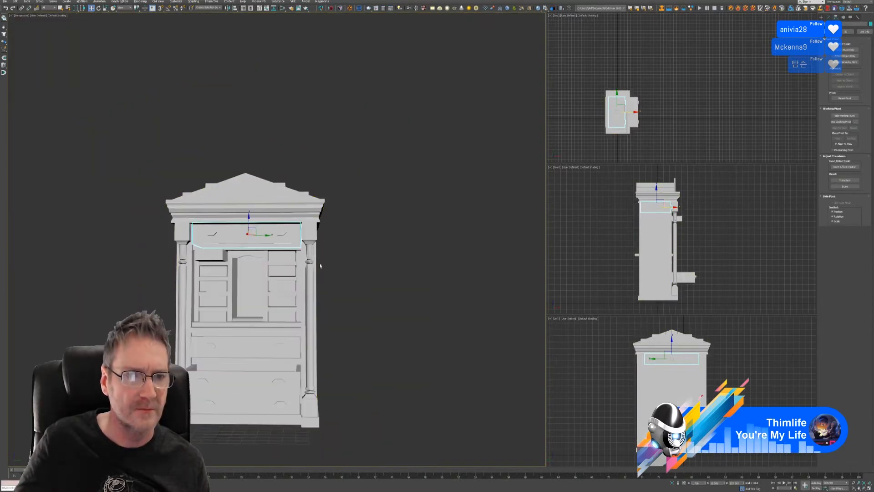
{"action": "middle_click_drag", "start_coordinate": [319, 263], "coordinate": [382, 181], "text": "alt"}
{"action": "scroll", "coordinate": [270, 246], "scroll_direction": "up", "scroll_amount": 4}
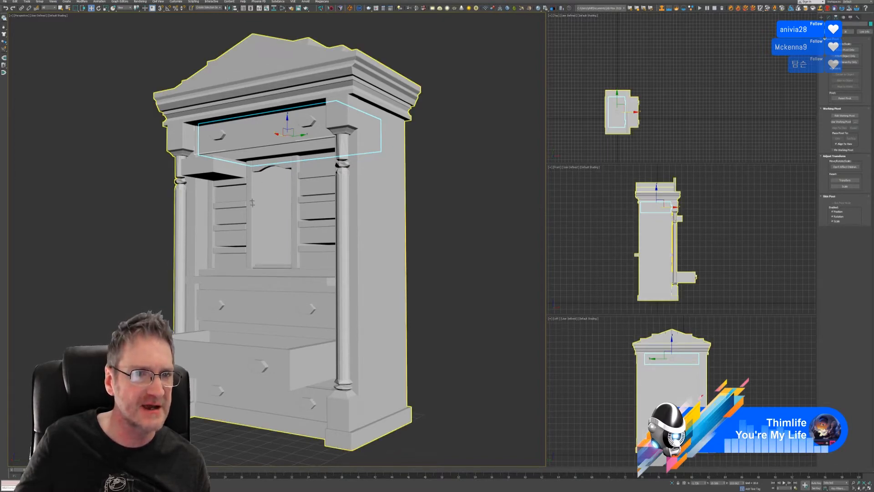
{"action": "middle_click_drag", "start_coordinate": [337, 242], "coordinate": [405, 262], "text": "alt"}
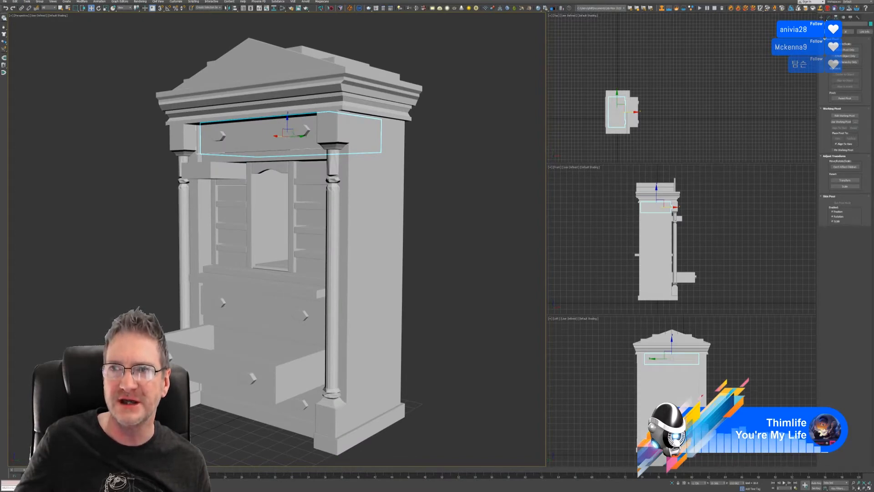
{"action": "left_click", "coordinate": [828, 18]}
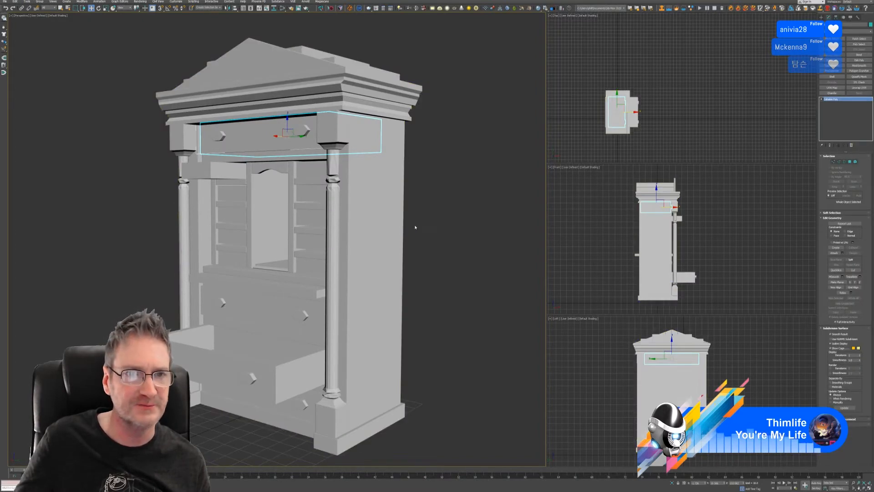
{"action": "middle_click_drag", "start_coordinate": [415, 227], "coordinate": [410, 232]}
{"action": "left_click", "coordinate": [431, 202]}
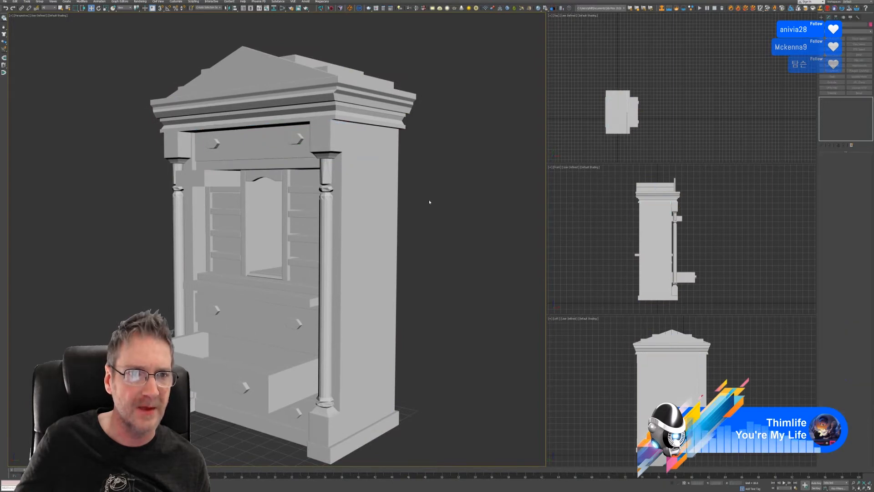
{"action": "middle_click_drag", "start_coordinate": [429, 202], "coordinate": [427, 187]}
{"action": "left_click", "coordinate": [403, 193]}
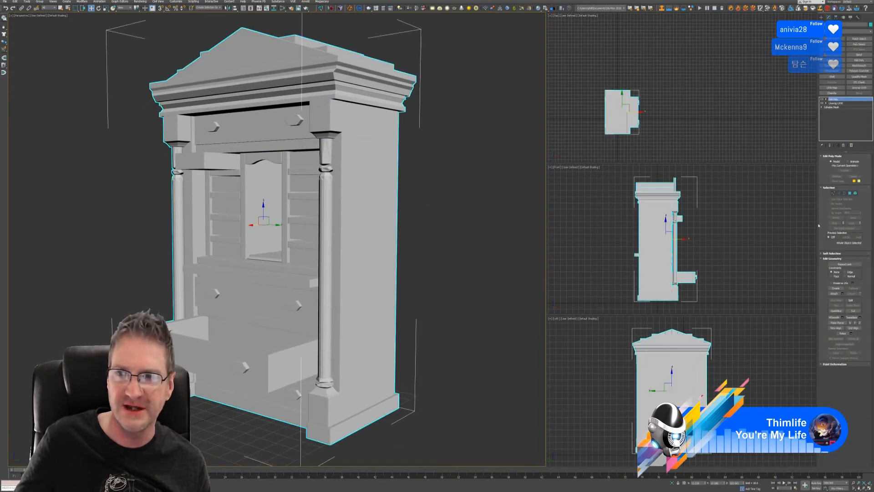
{"action": "key", "text": "4"}
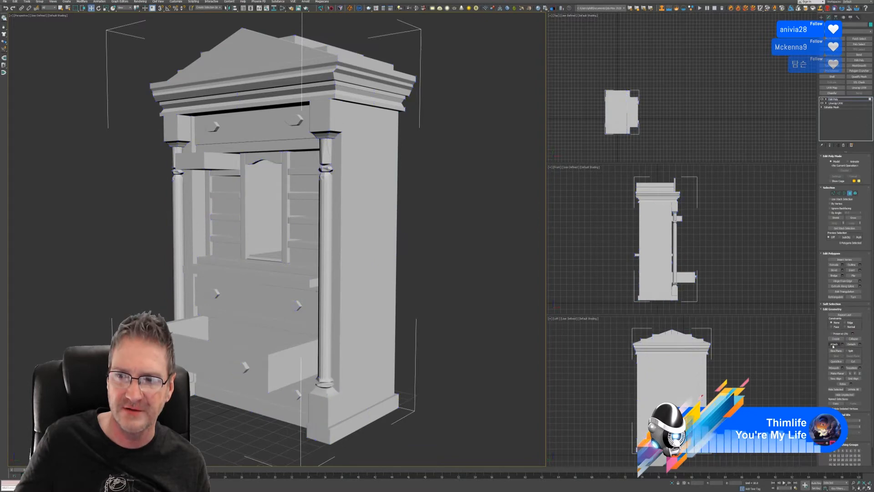
{"action": "left_click", "coordinate": [274, 135]}
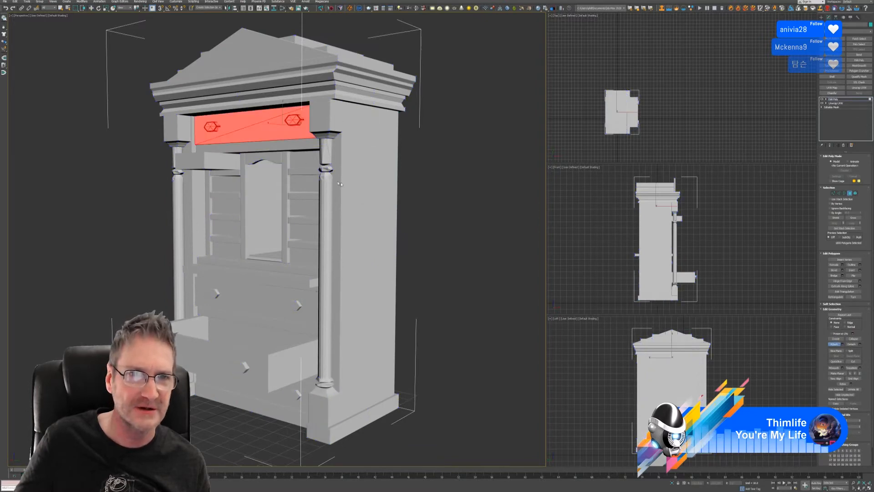
{"action": "left_click", "coordinate": [849, 194]}
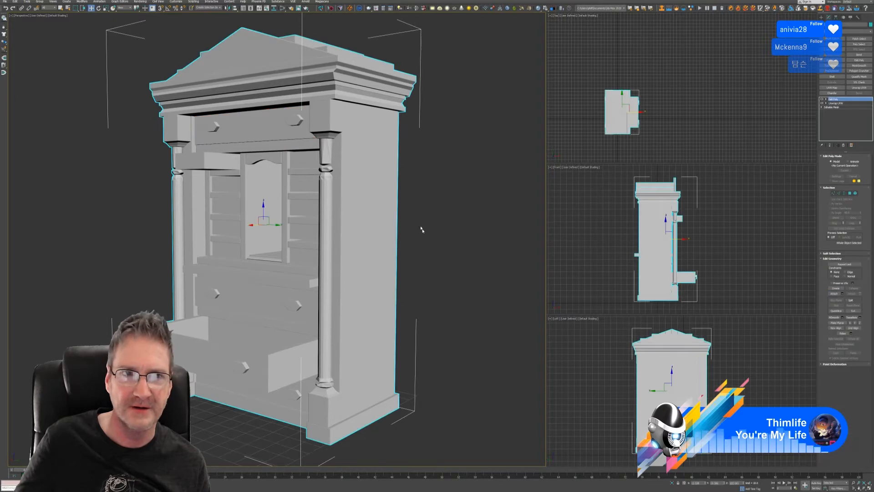
Reset the combined cabinet's XForm and collapse its entire modifier stack
{"action": "left_click", "coordinate": [422, 229]}
{"action": "left_click", "coordinate": [360, 172]}
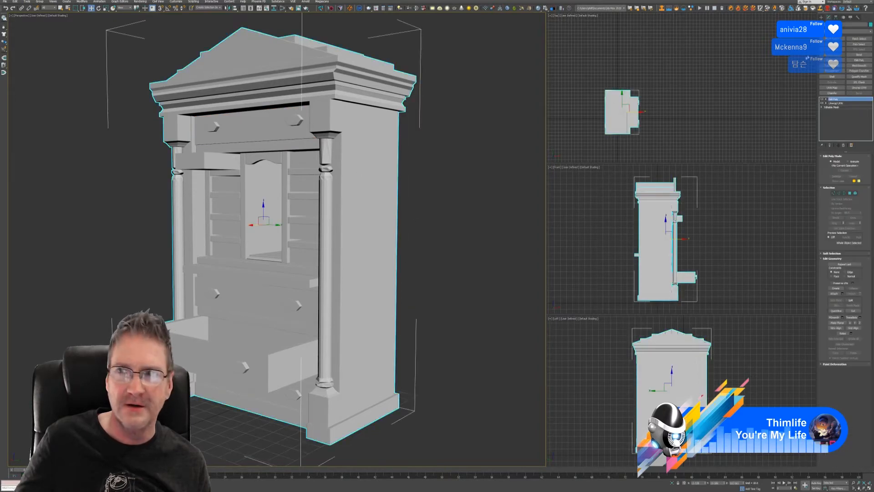
{"action": "left_click", "coordinate": [847, 19]}
{"action": "left_click", "coordinate": [847, 50]}
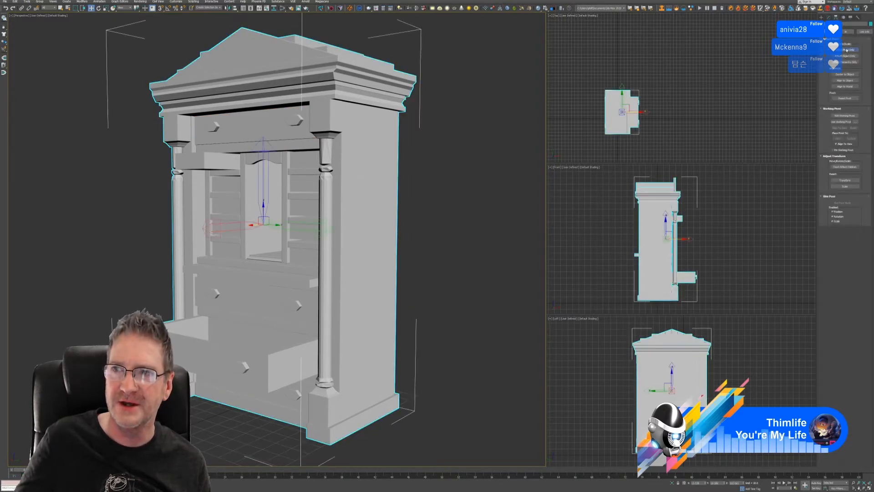
{"action": "left_click", "coordinate": [847, 50]}
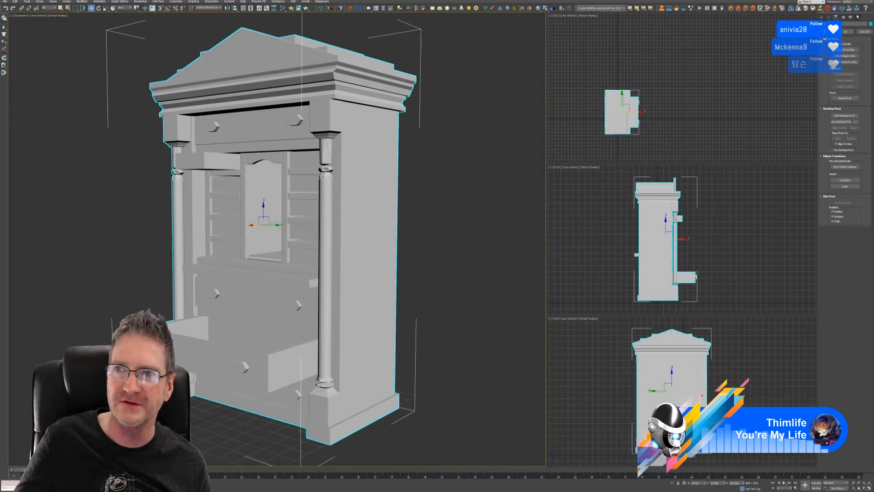
{"action": "left_click", "coordinate": [857, 17]}
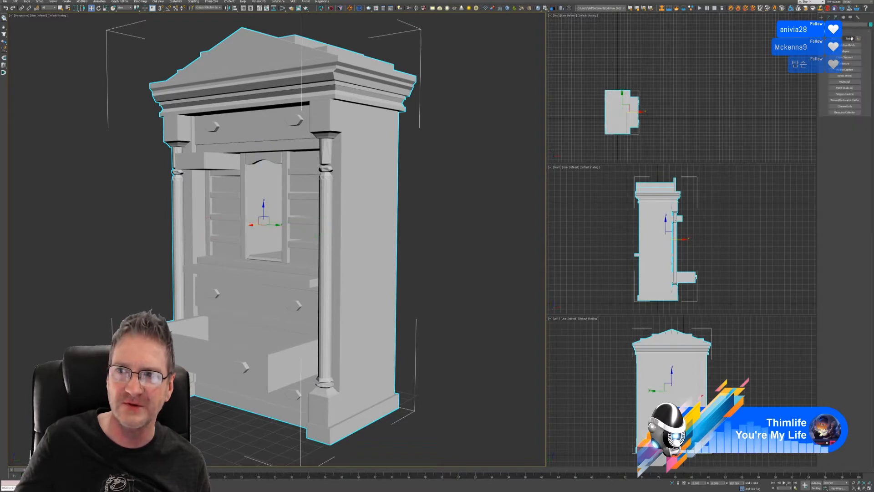
{"action": "left_click", "coordinate": [845, 75]}
{"action": "left_click", "coordinate": [845, 127]}
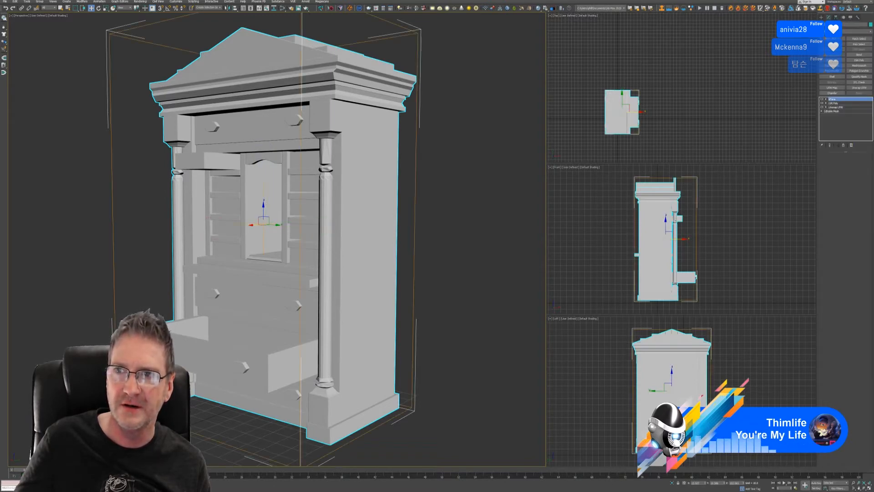
{"action": "right_click", "coordinate": [834, 102]}
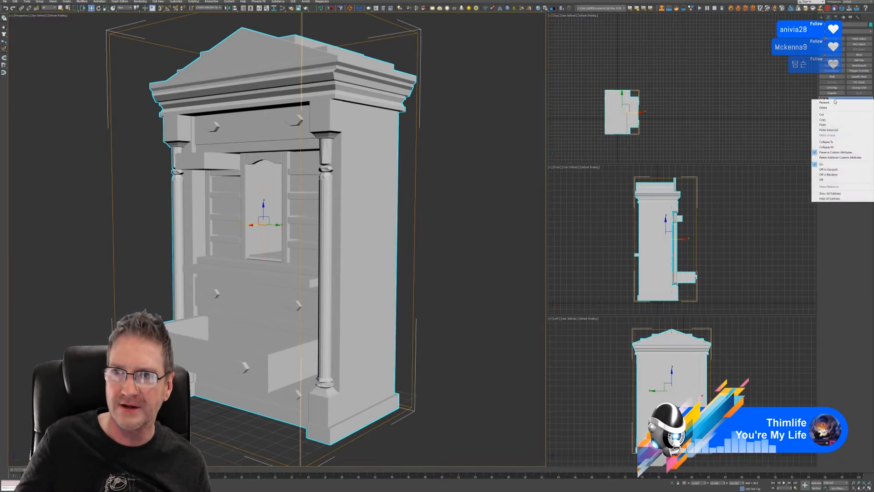
{"action": "left_click", "coordinate": [826, 147]}
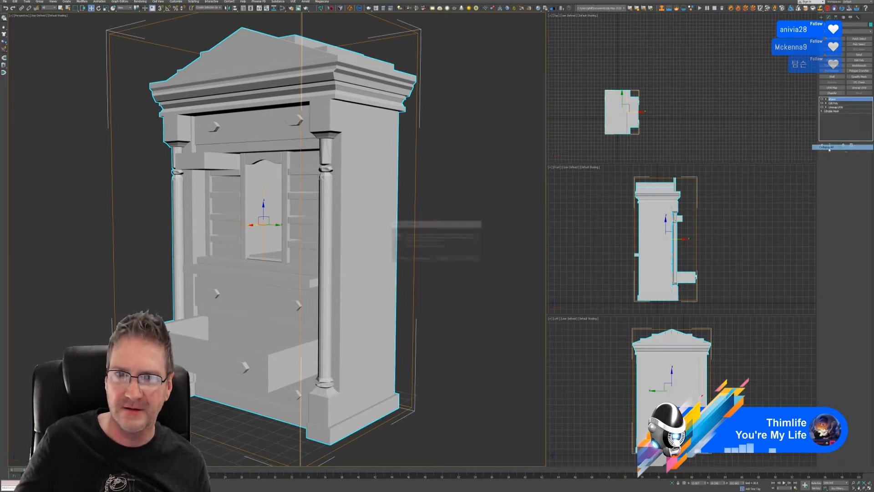
{"action": "left_click", "coordinate": [458, 259]}
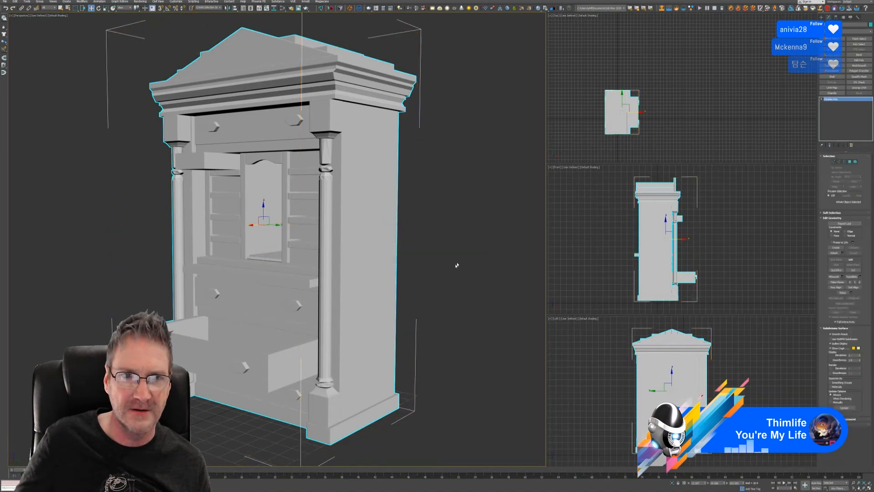
Check the top drawer's fit, then undo the stack collapse, XForm reset, drawer attachment and last drawer move
{"action": "middle_click_drag", "start_coordinate": [455, 263], "coordinate": [425, 223], "text": "alt"}
{"action": "scroll", "coordinate": [350, 244], "scroll_direction": "down", "scroll_amount": 3}
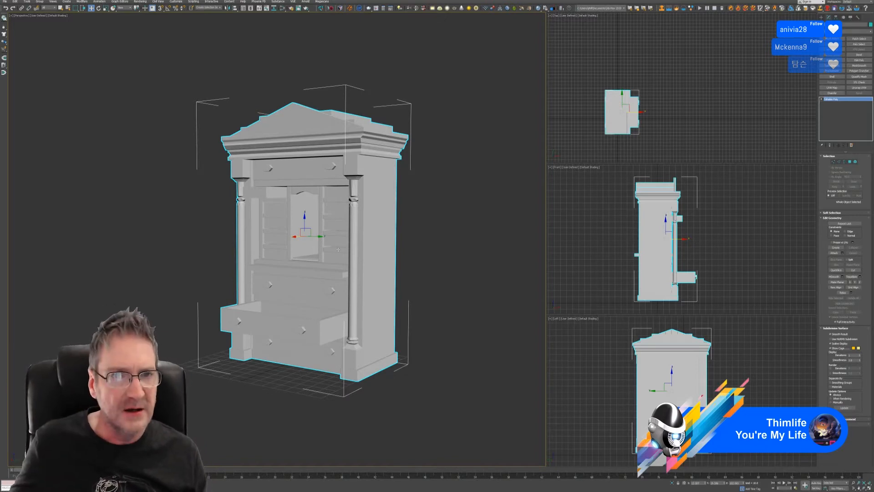
{"action": "middle_click_drag", "start_coordinate": [316, 234], "coordinate": [361, 242], "text": "alt"}
{"action": "scroll", "coordinate": [323, 179], "scroll_direction": "up", "scroll_amount": 5}
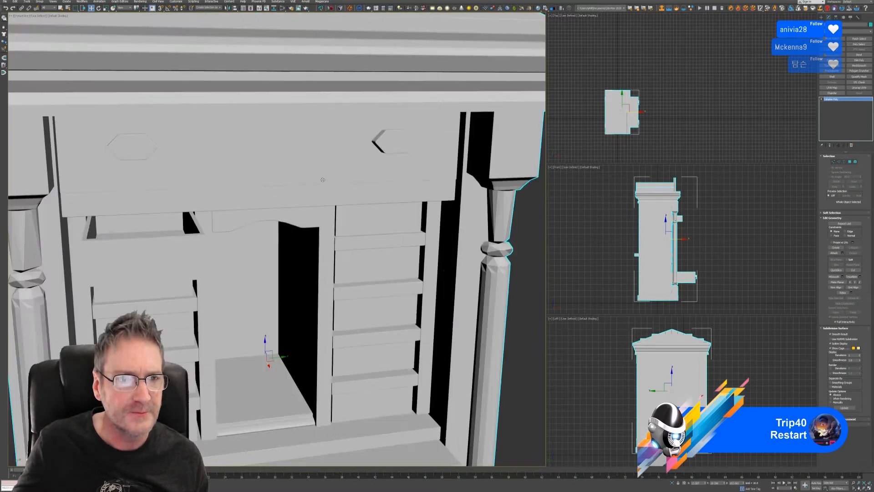
{"action": "middle_click_drag", "start_coordinate": [323, 179], "coordinate": [344, 182], "text": "alt"}
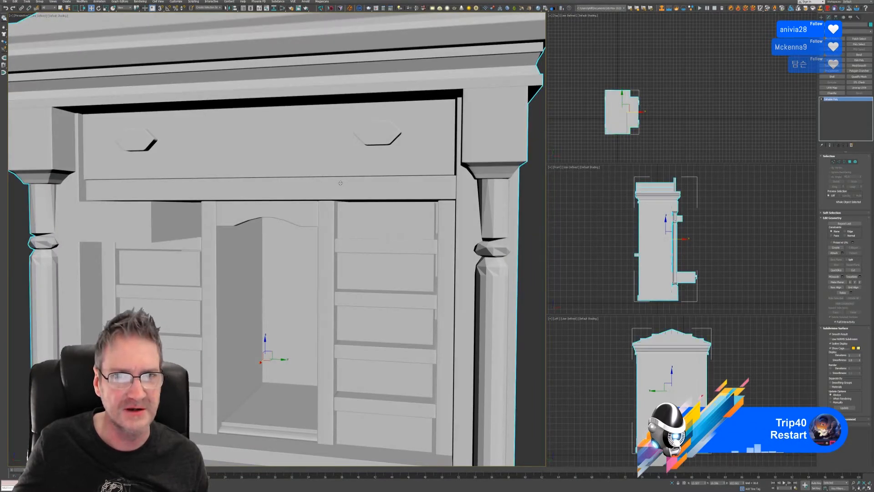
{"action": "key", "text": "ctrl+z"}
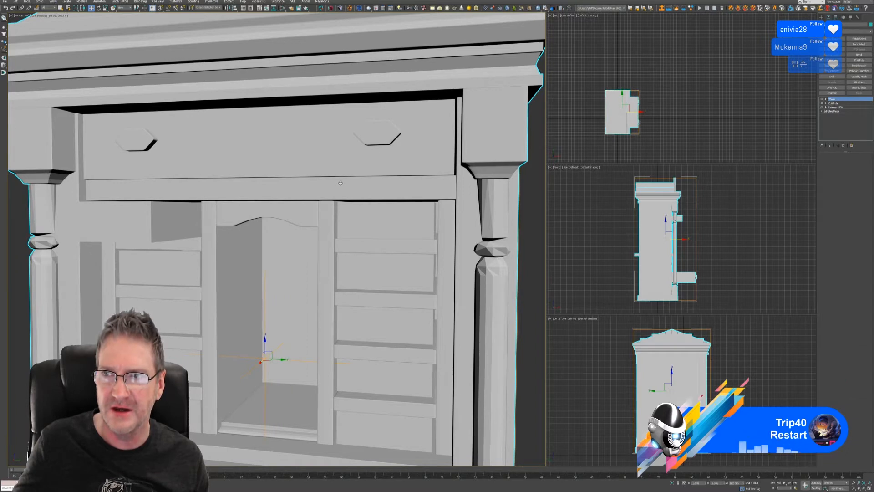
{"action": "key", "text": "ctrl+z"}
{"action": "left_click", "coordinate": [341, 183]}
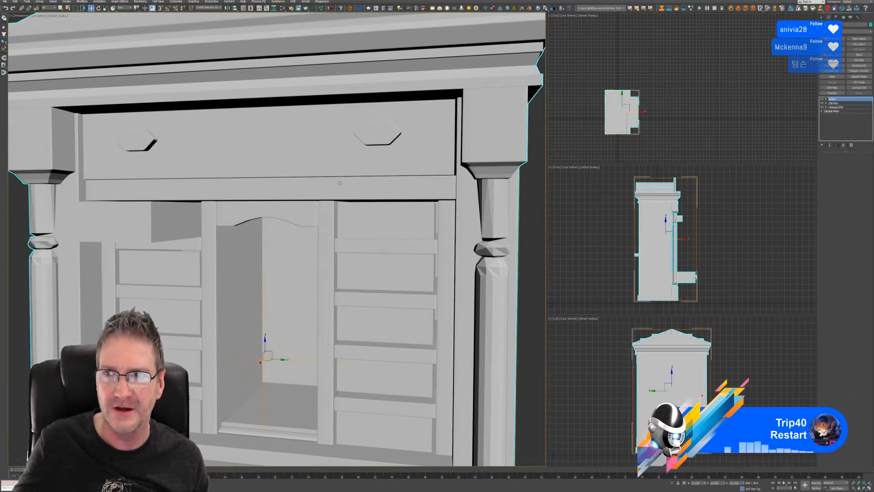
{"action": "key", "text": "ctrl+z"}
{"action": "key", "text": "ctrl+z"}
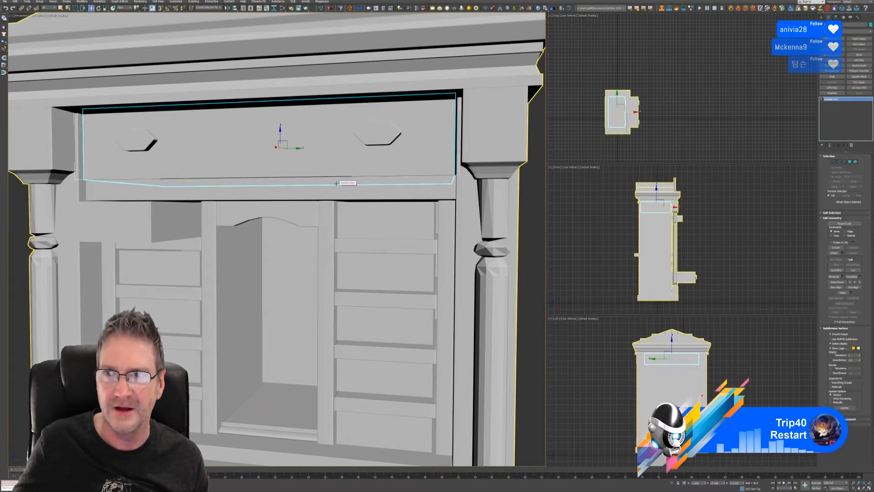
{"action": "key", "text": "ctrl+z"}
Nudge the top drawer slightly back into the cabinet and check its fit from below, the front and the side
{"action": "middle_click_drag", "start_coordinate": [355, 204], "coordinate": [354, 191], "text": "alt"}
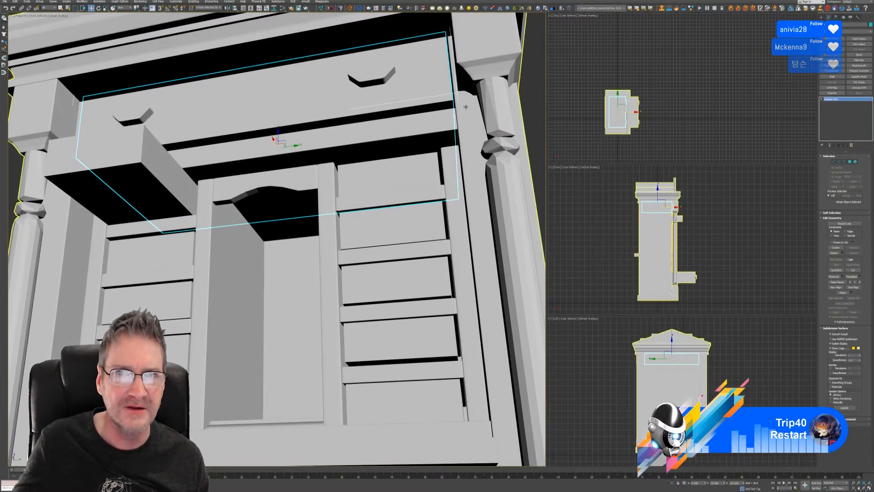
{"action": "middle_click_drag", "start_coordinate": [452, 81], "coordinate": [300, 219], "text": "alt"}
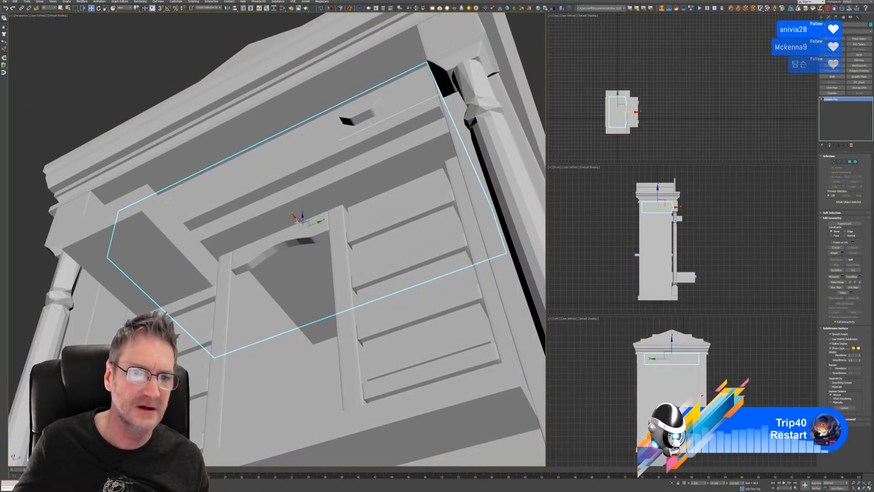
{"action": "mouse_move", "coordinate": [297, 219]}
{"action": "left_mouse_down"}
{"action": "mouse_move", "coordinate": [271, 183]}
{"action": "mouse_move", "coordinate": [296, 226]}
{"action": "left_mouse_up"}
{"action": "middle_click_drag", "start_coordinate": [296, 227], "coordinate": [380, 237], "text": "alt"}
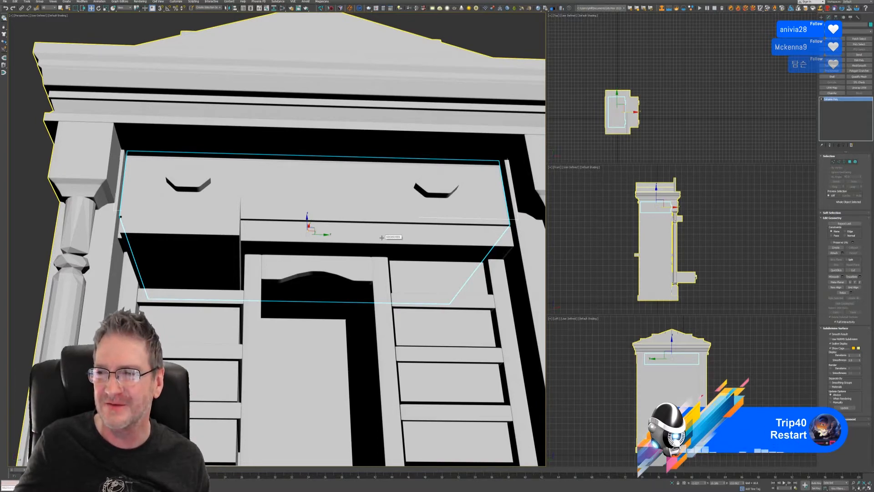
{"action": "middle_click_drag", "start_coordinate": [381, 237], "coordinate": [371, 252], "text": "alt"}
{"action": "scroll", "coordinate": [371, 252], "scroll_direction": "up", "scroll_amount": 10}
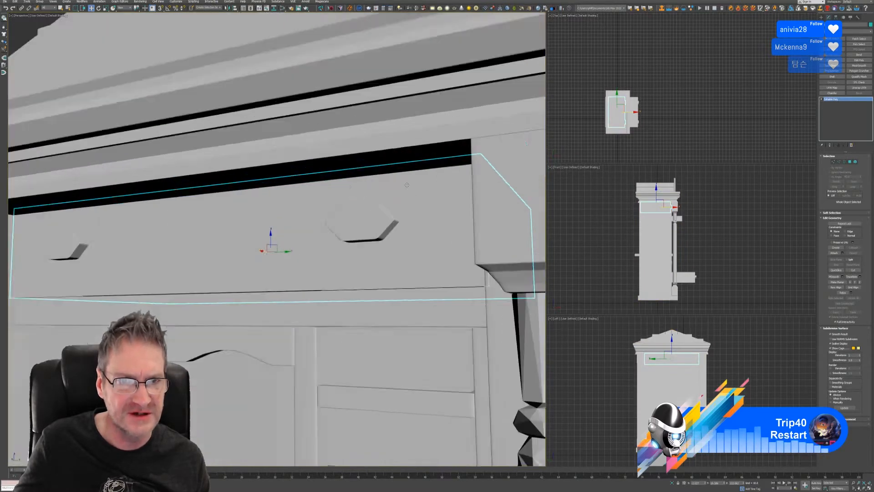
{"action": "middle_click_drag", "start_coordinate": [411, 188], "coordinate": [417, 179], "text": "alt"}
{"action": "scroll", "coordinate": [416, 179], "scroll_direction": "down", "scroll_amount": 3}
{"action": "middle_click_drag", "start_coordinate": [382, 207], "coordinate": [423, 221], "text": "alt"}
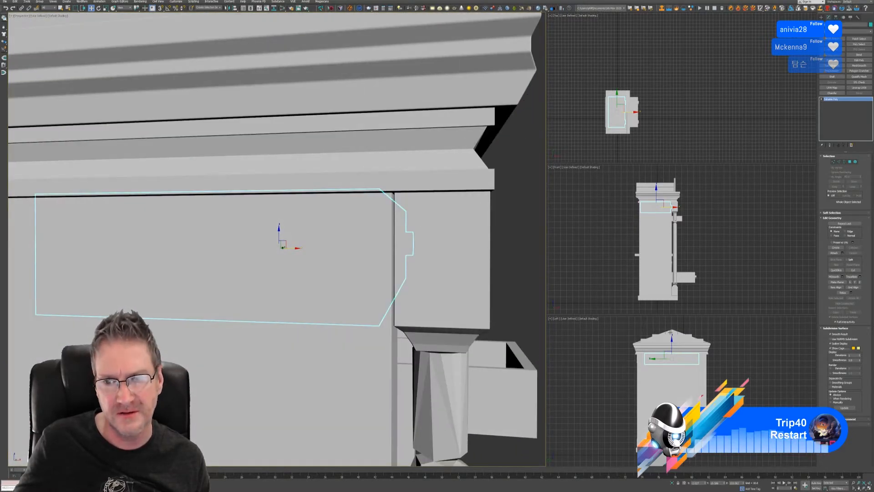
Examine how the top drawer's upper edge and knob sit against the cornice and post in an enlarged side elevation
{"action": "middle_click_drag", "start_coordinate": [697, 226], "coordinate": [700, 228]}
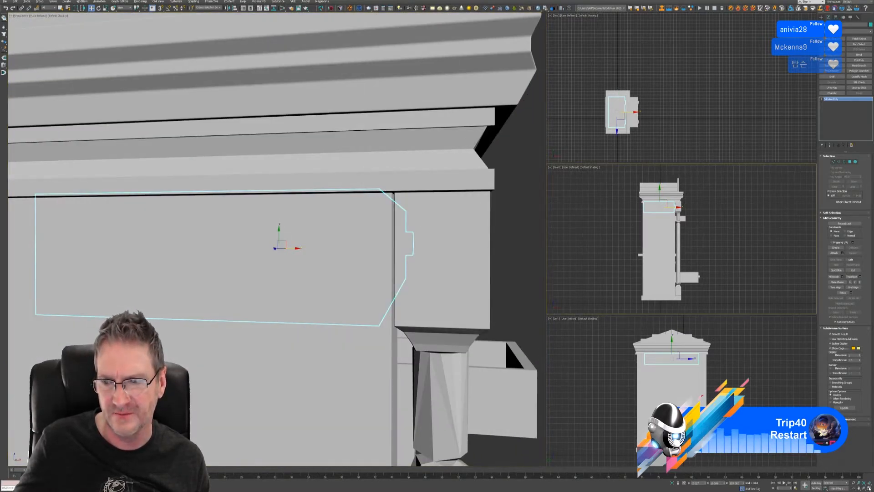
{"action": "key", "text": "alt+w"}
{"action": "scroll", "coordinate": [353, 119], "scroll_direction": "up", "scroll_amount": 6}
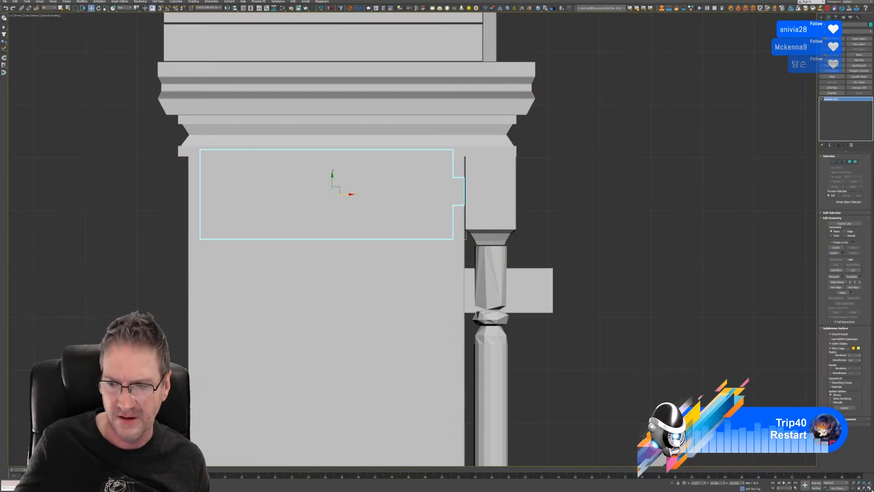
{"action": "key", "text": "p"}
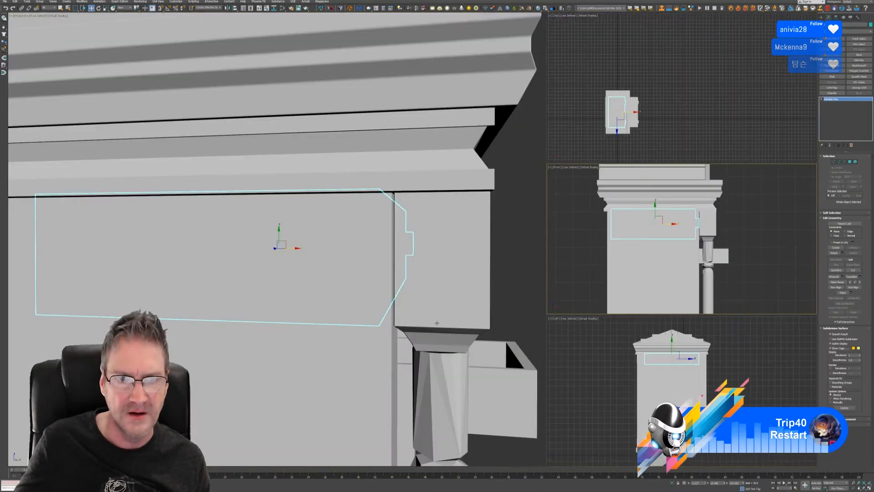
{"action": "middle_click_drag", "start_coordinate": [314, 281], "coordinate": [281, 277], "text": "alt"}
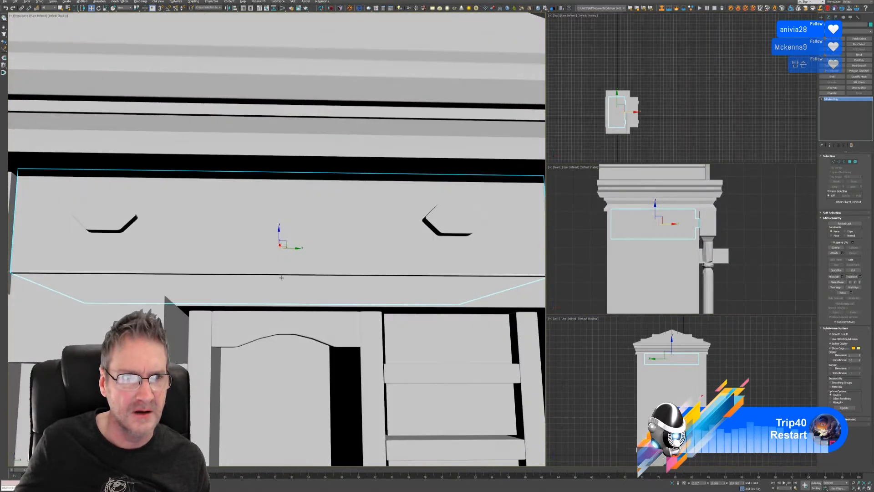
{"action": "scroll", "coordinate": [281, 277], "scroll_direction": "down", "scroll_amount": 4}
{"action": "mouse_move", "coordinate": [350, 292]}
{"action": "middle_mouse_down", "text": "alt"}
{"action": "mouse_move", "coordinate": [341, 295]}
{"action": "mouse_move", "coordinate": [352, 298]}
{"action": "middle_mouse_up", "text": "alt"}
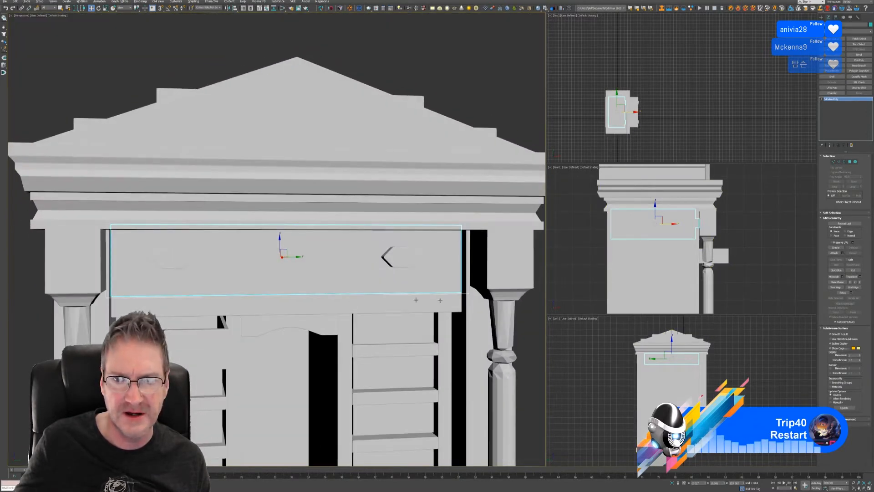
Switch the enlarged Left viewport to the Right view and examine the top drawer's clearance to the cornice and posts
{"action": "middle_click_drag", "start_coordinate": [714, 371], "coordinate": [716, 375]}
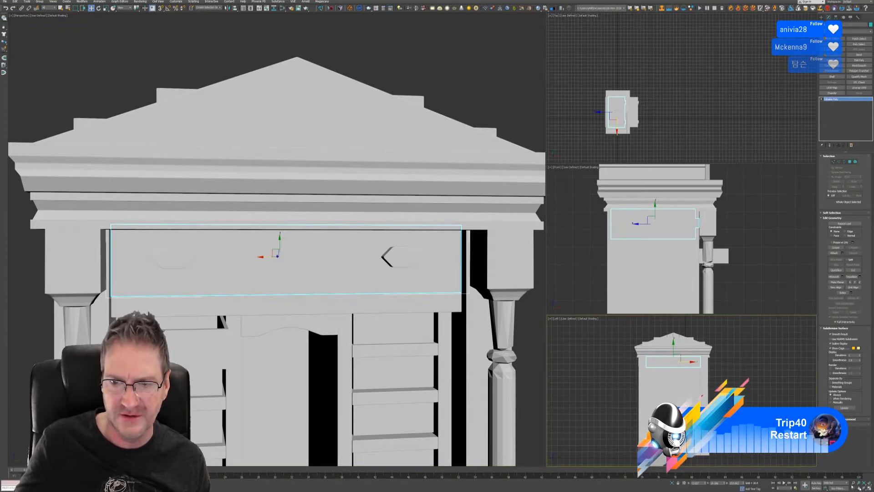
{"action": "key", "text": "alt+w"}
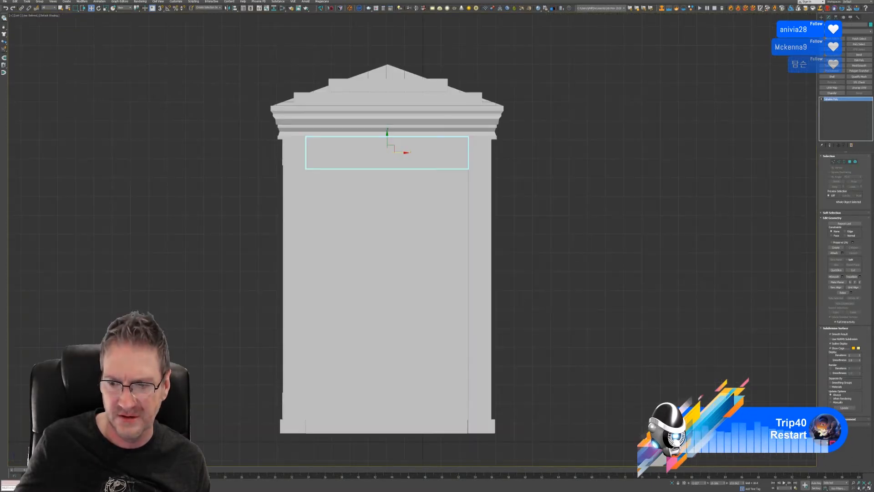
{"action": "left_click", "coordinate": [18, 16]}
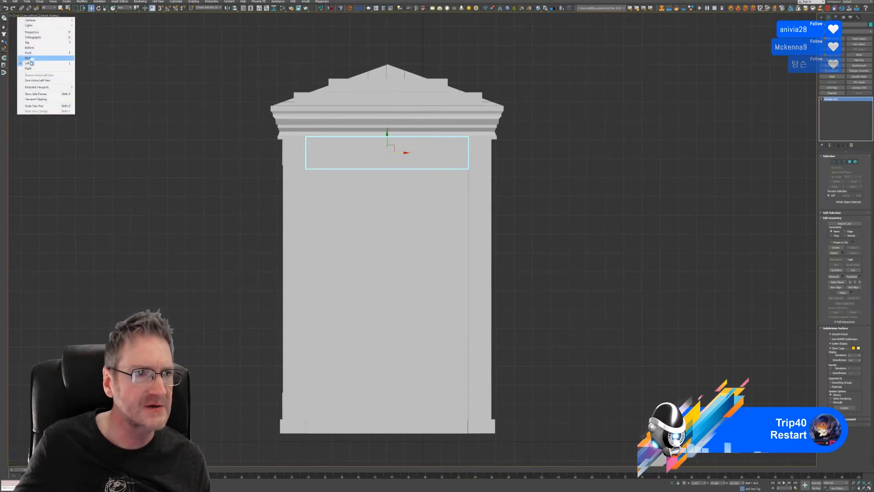
{"action": "left_click", "coordinate": [31, 68]}
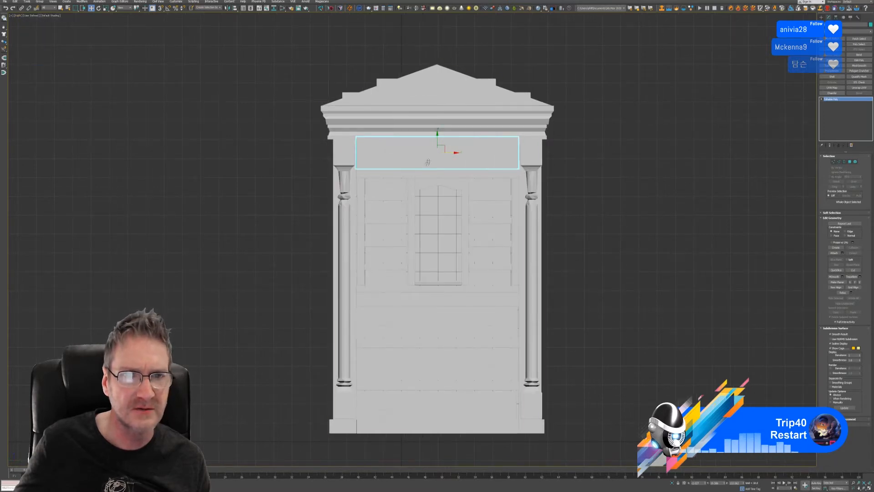
{"action": "scroll", "coordinate": [482, 146], "scroll_direction": "up", "scroll_amount": 1}
{"action": "scroll", "coordinate": [516, 139], "scroll_direction": "up", "scroll_amount": 4}
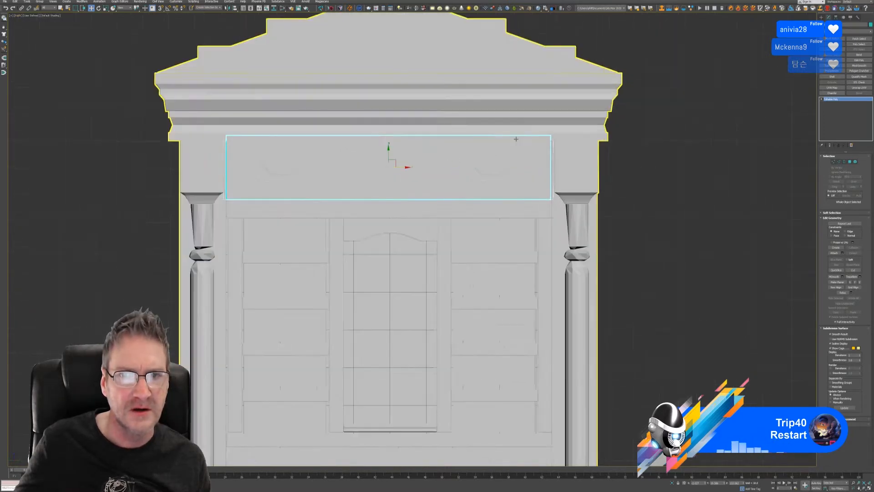
{"action": "scroll", "coordinate": [516, 139], "scroll_direction": "up", "scroll_amount": 5}
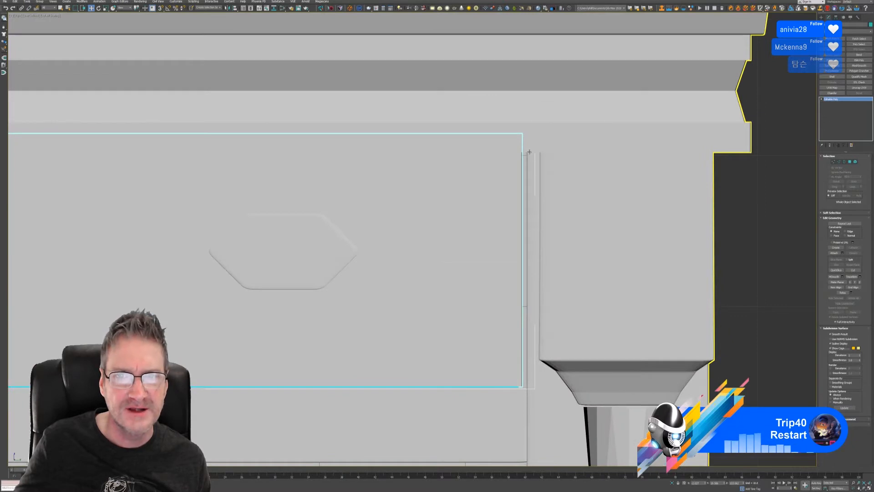
{"action": "scroll", "coordinate": [529, 151], "scroll_direction": "up", "scroll_amount": 5}
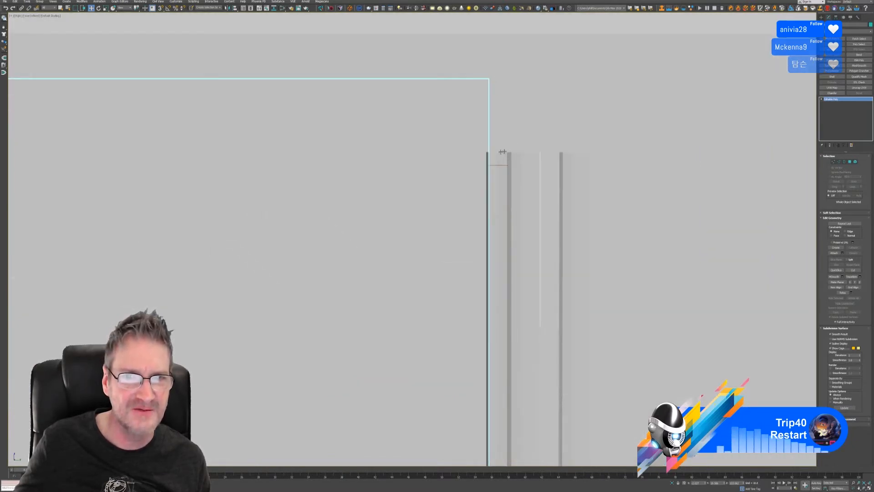
{"action": "scroll", "coordinate": [483, 149], "scroll_direction": "down", "scroll_amount": 8}
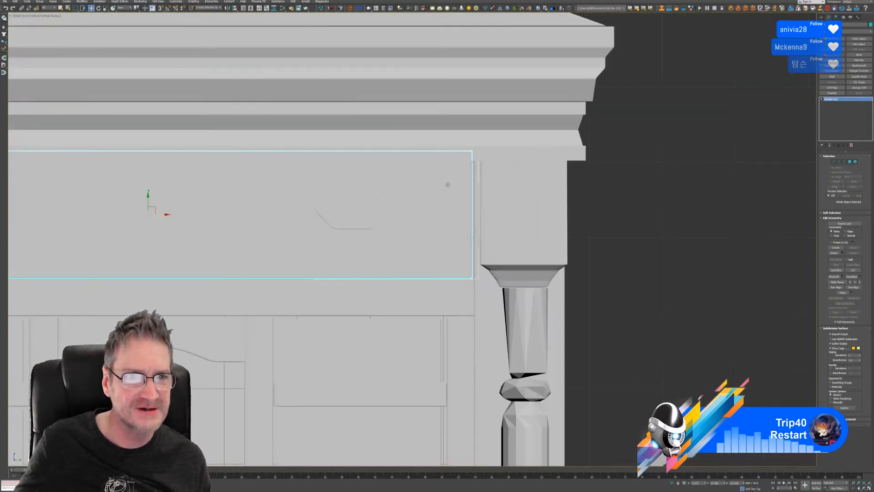
{"action": "middle_click_drag", "start_coordinate": [441, 185], "coordinate": [548, 184]}
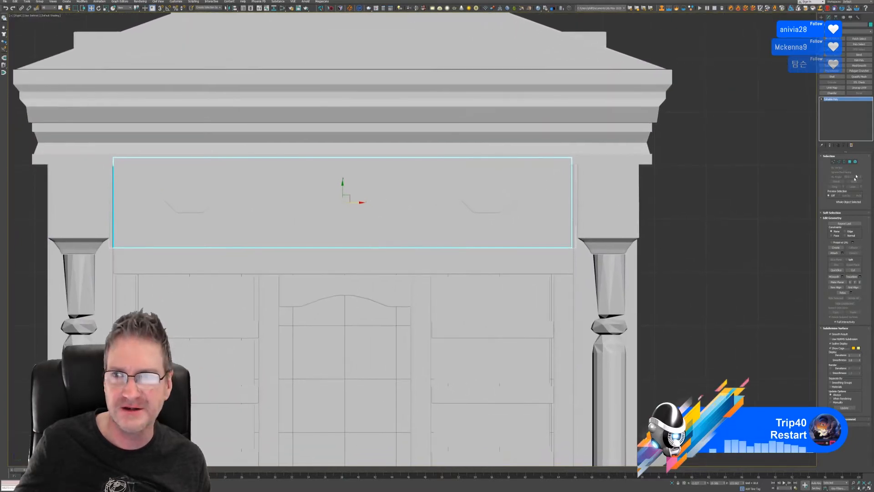
Select the vertices along the top drawer's upper edge and lower them slightly to fit just below the cornice
{"action": "left_click", "coordinate": [834, 162]}
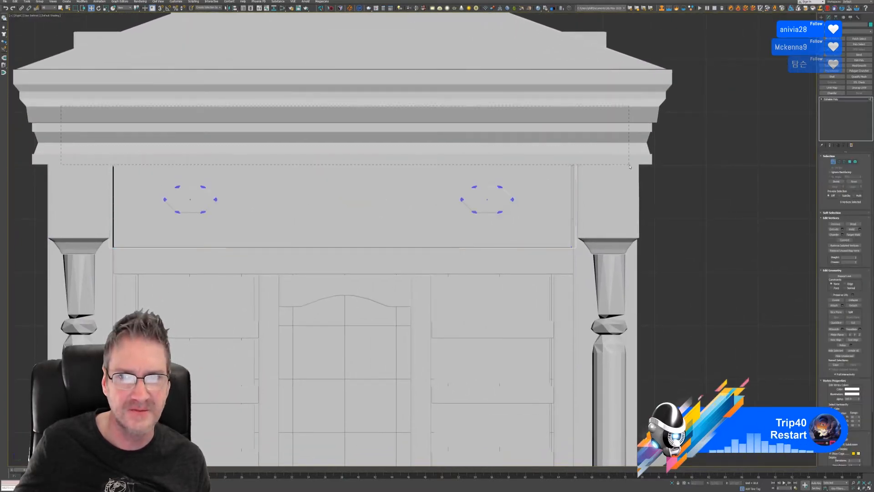
{"action": "left_click_drag", "start_coordinate": [630, 167], "coordinate": [614, 171]}
{"action": "scroll", "coordinate": [494, 153], "scroll_direction": "up", "scroll_amount": 6}
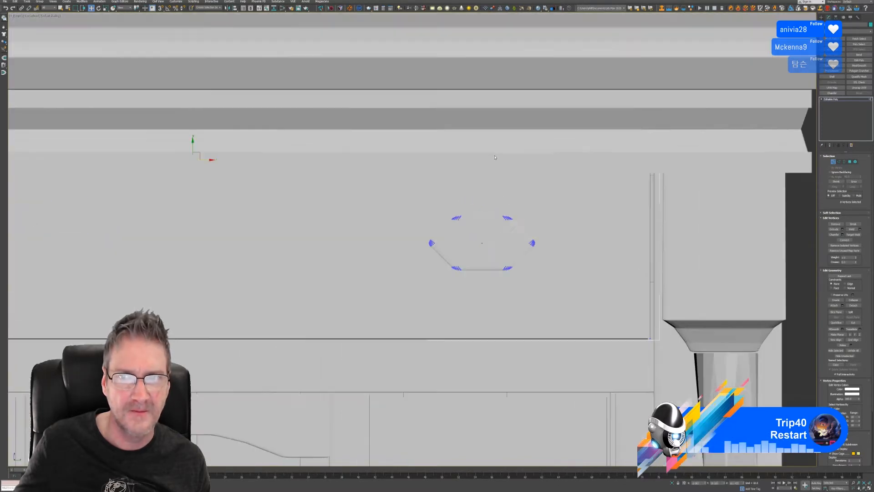
{"action": "middle_click_drag", "start_coordinate": [474, 153], "coordinate": [385, 146]}
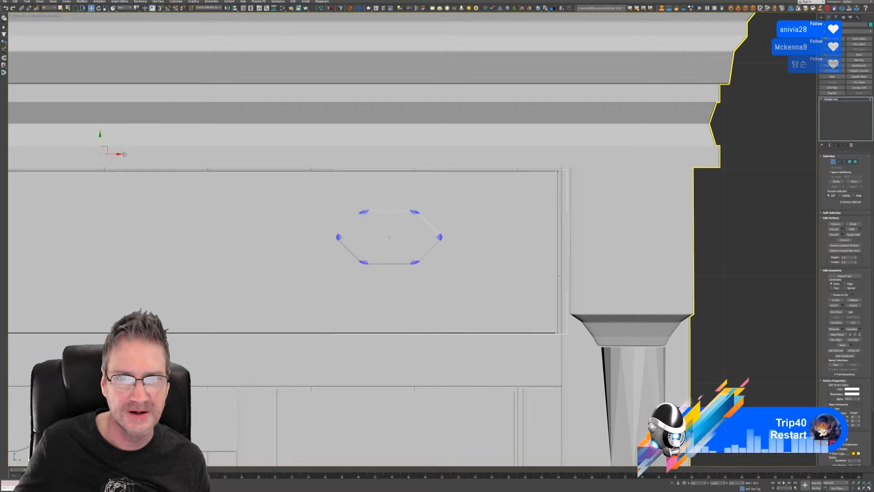
{"action": "scroll", "coordinate": [300, 177], "scroll_direction": "up", "scroll_amount": 4}
{"action": "scroll", "coordinate": [305, 181], "scroll_direction": "down", "scroll_amount": 2}
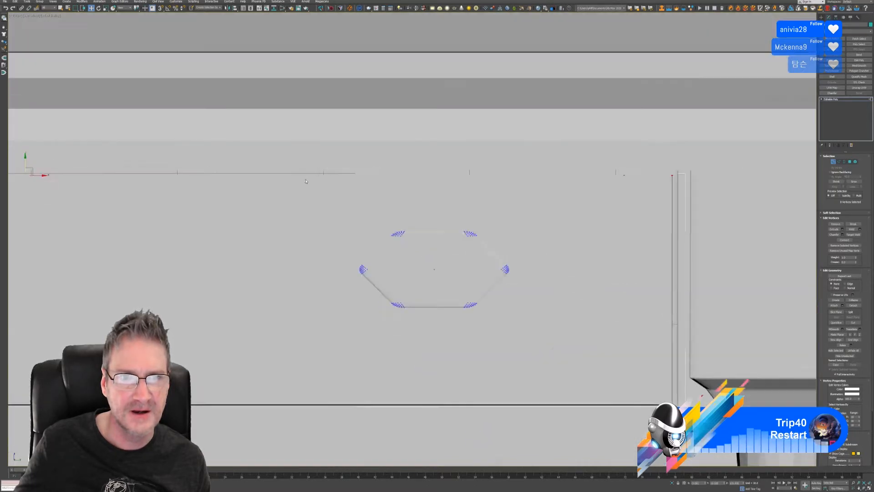
{"action": "scroll", "coordinate": [306, 182], "scroll_direction": "down", "scroll_amount": 6}
{"action": "middle_click_drag", "start_coordinate": [397, 206], "coordinate": [459, 186]}
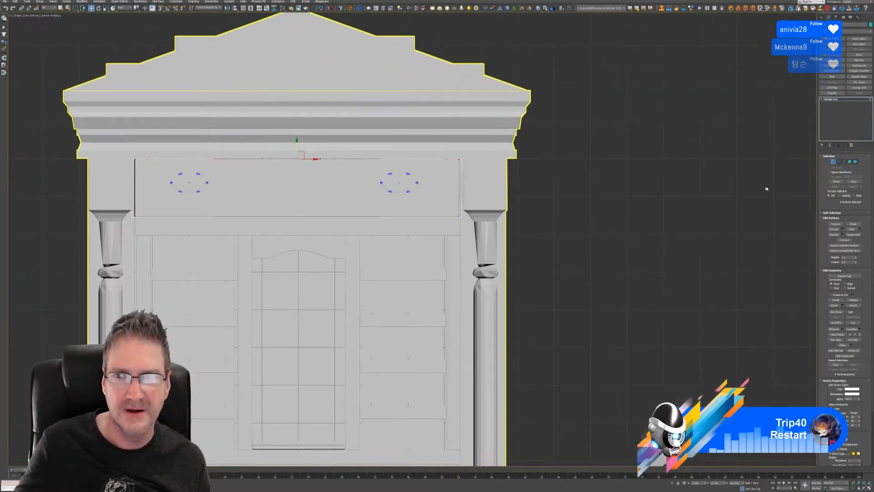
Restore the four-viewport layout, check the lowered drawer top in perspective, and leave sub-object editing
{"action": "left_click", "coordinate": [838, 161]}
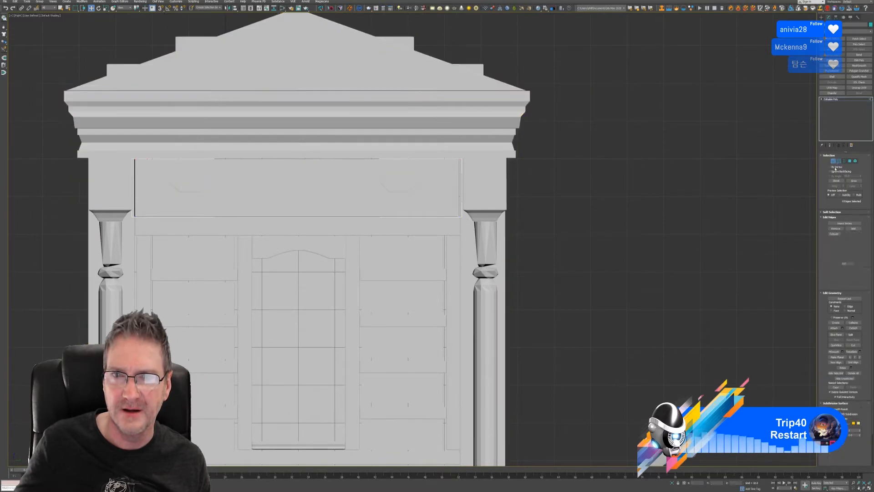
{"action": "left_click", "coordinate": [869, 487]}
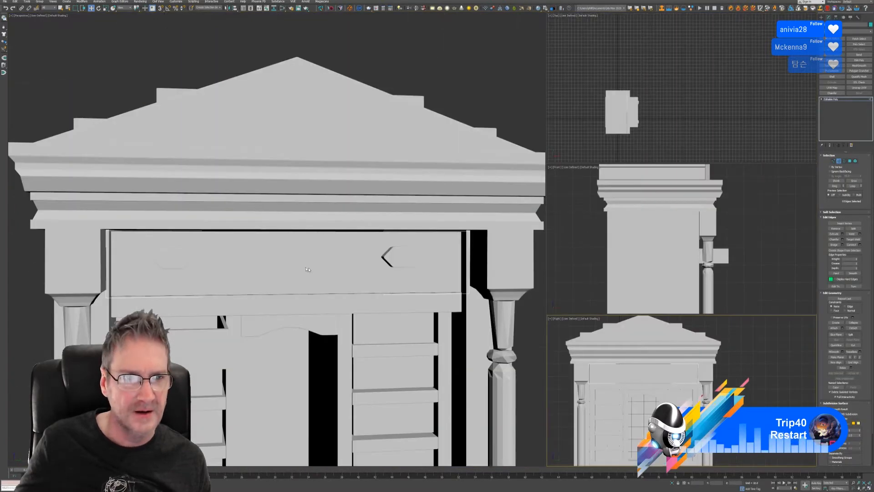
{"action": "middle_click_drag", "start_coordinate": [308, 270], "coordinate": [274, 262], "text": "alt"}
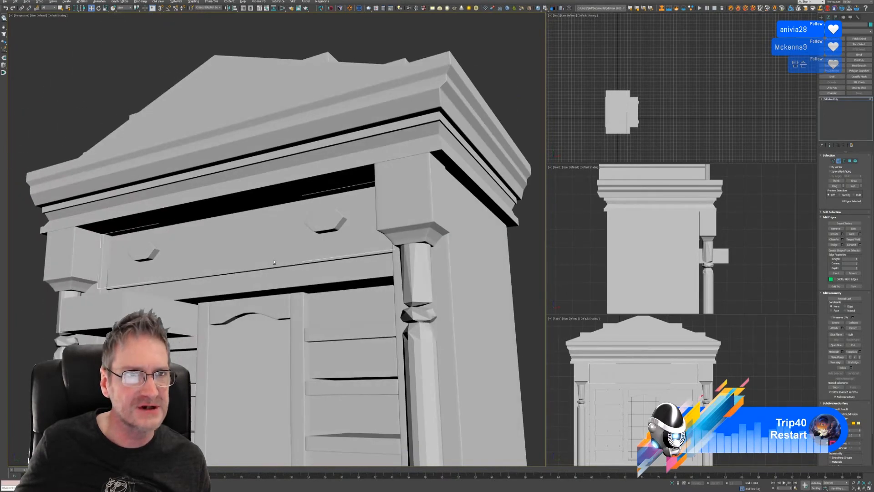
{"action": "middle_click_drag", "start_coordinate": [336, 211], "coordinate": [327, 224], "text": "alt"}
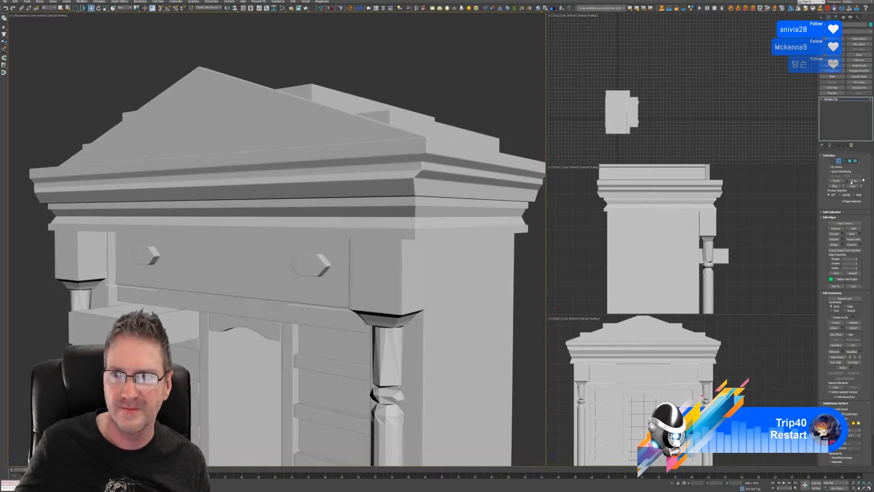
{"action": "left_click", "coordinate": [839, 161]}
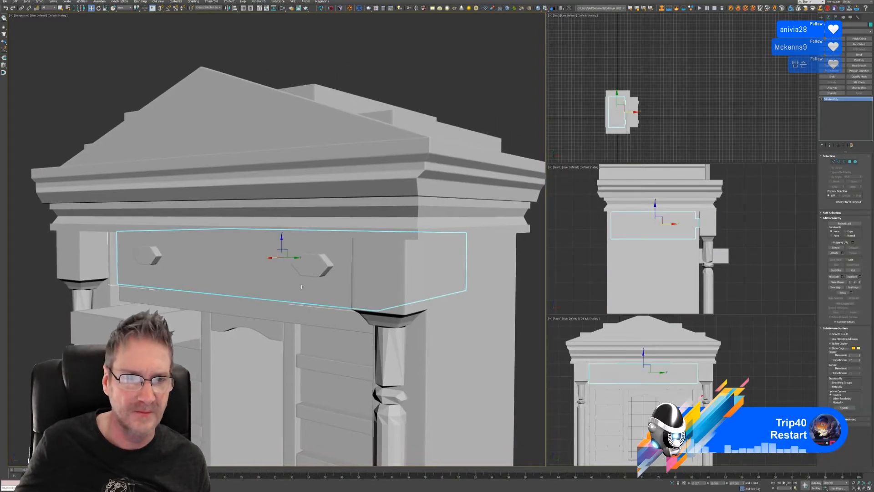
Pull the top drawer out of the cabinet and inspect its top and sides from several angles
{"action": "left_click_drag", "start_coordinate": [271, 257], "coordinate": [219, 263]}
{"action": "middle_click_drag", "start_coordinate": [220, 263], "coordinate": [261, 256], "text": "alt"}
{"action": "scroll", "coordinate": [351, 257], "scroll_direction": "up", "scroll_amount": 5}
{"action": "middle_click_drag", "start_coordinate": [351, 258], "coordinate": [381, 193], "text": "alt"}
{"action": "scroll", "coordinate": [392, 234], "scroll_direction": "up", "scroll_amount": 8}
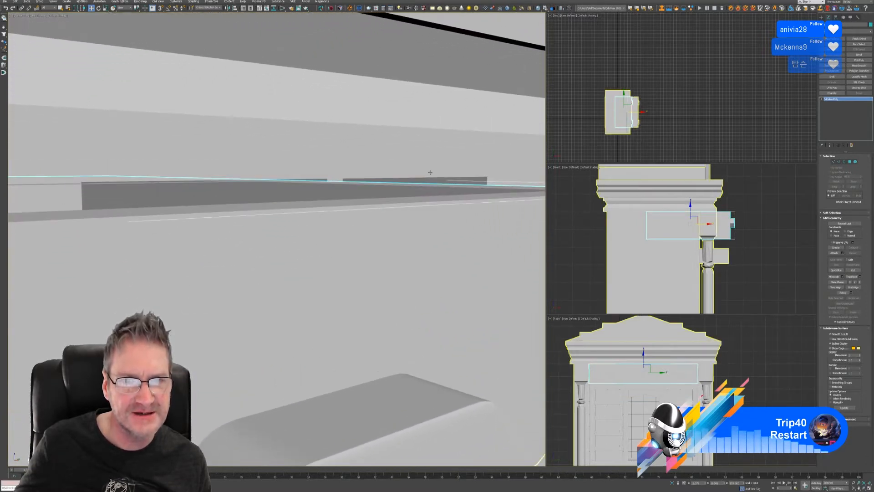
{"action": "scroll", "coordinate": [373, 218], "scroll_direction": "down", "scroll_amount": 10}
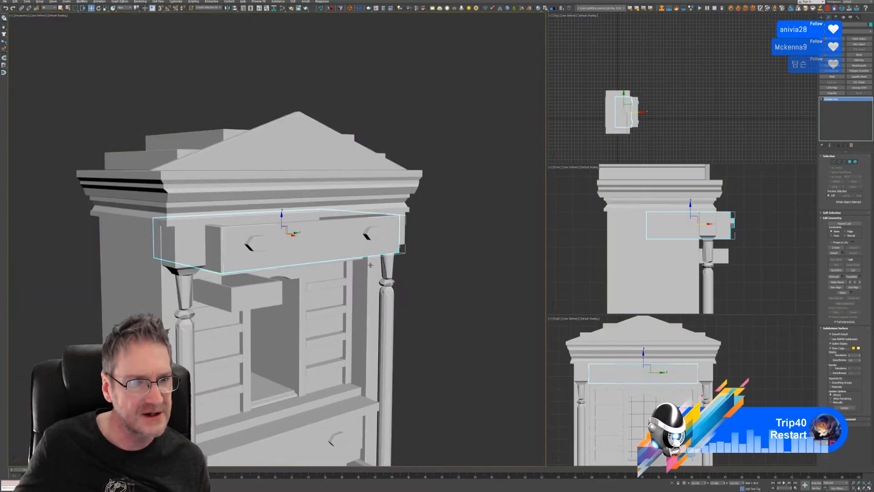
{"action": "middle_click_drag", "start_coordinate": [372, 222], "coordinate": [426, 294], "text": "alt"}
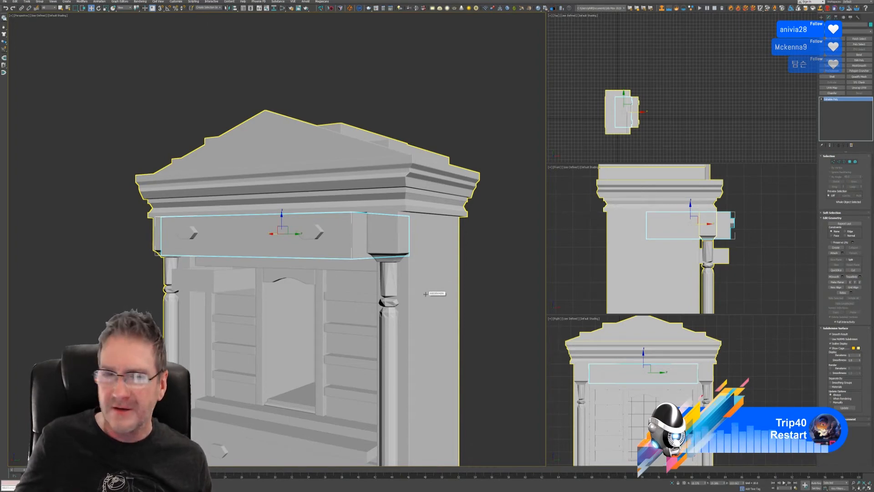
{"action": "middle_click_drag", "start_coordinate": [425, 294], "coordinate": [312, 302], "text": "alt"}
{"action": "scroll", "coordinate": [279, 254], "scroll_direction": "up", "scroll_amount": 3}
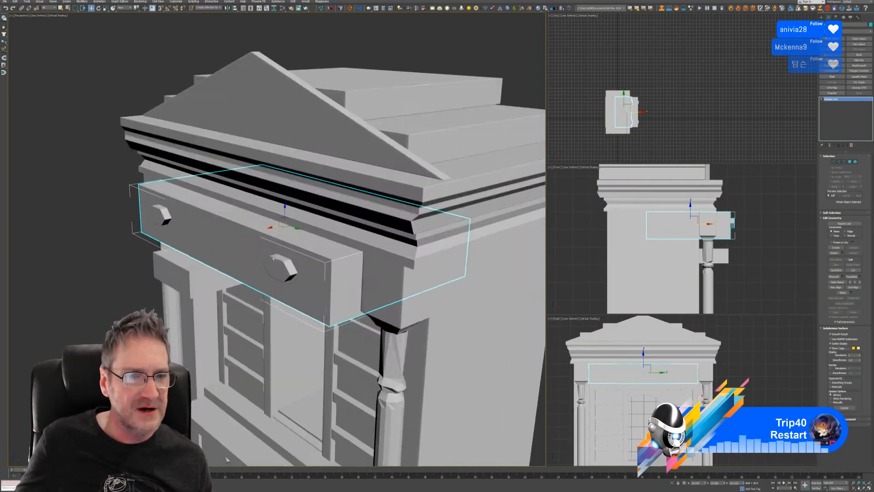
{"action": "middle_click_drag", "start_coordinate": [323, 248], "coordinate": [291, 219], "text": "alt"}
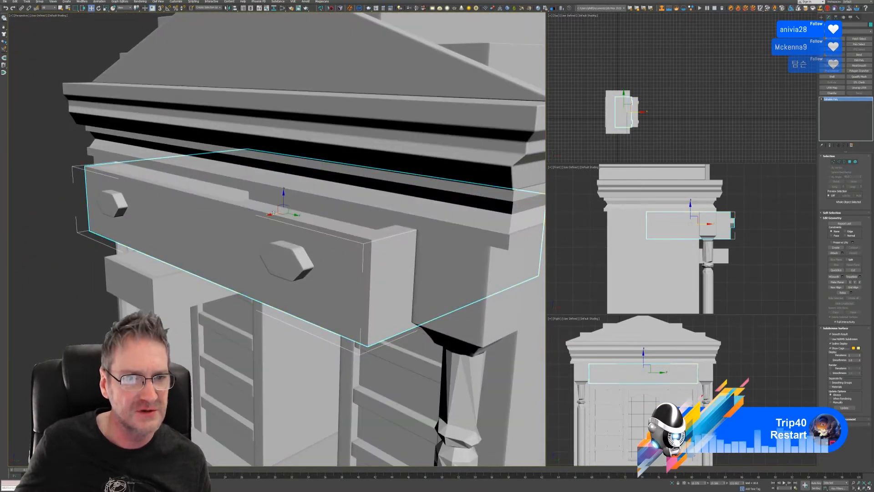
Slide the top drawer partway back into the cabinet and check its underside against the rail and side post
{"action": "left_click_drag", "start_coordinate": [270, 214], "coordinate": [304, 216]}
{"action": "middle_click_drag", "start_coordinate": [310, 319], "coordinate": [248, 245], "text": "alt"}
{"action": "scroll", "coordinate": [474, 269], "scroll_direction": "up", "scroll_amount": 5}
{"action": "middle_click_drag", "start_coordinate": [423, 238], "coordinate": [389, 167]}
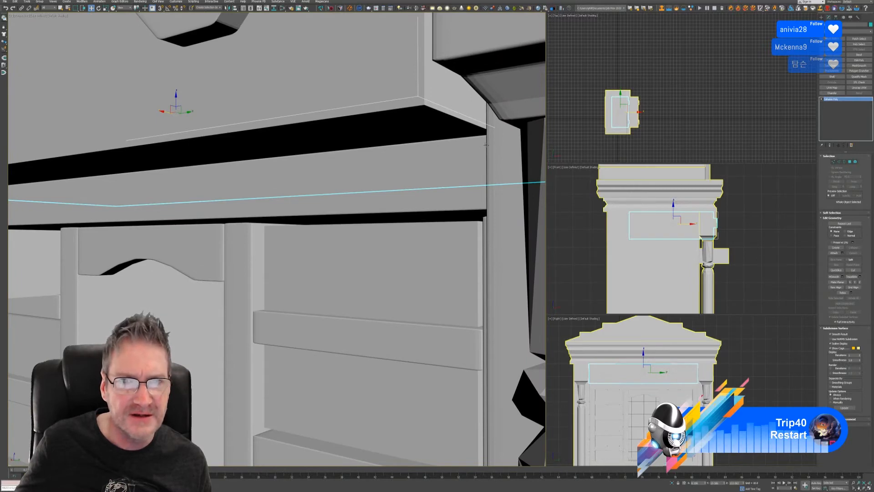
Slide the top drawer further back into the cabinet, recessing its front behind the corner blocks, and check the fit from the front
{"action": "scroll", "coordinate": [392, 164], "scroll_direction": "down", "scroll_amount": 10}
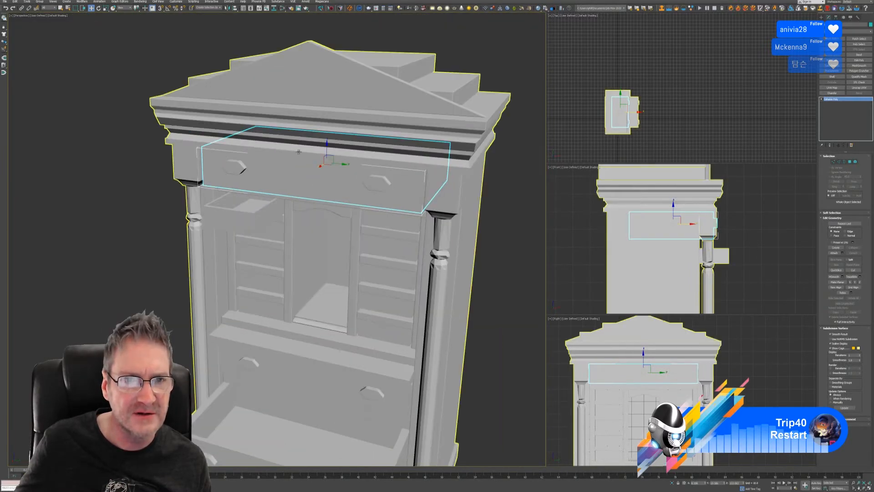
{"action": "middle_click_drag", "start_coordinate": [299, 152], "coordinate": [288, 126], "text": "alt"}
{"action": "scroll", "coordinate": [288, 125], "scroll_direction": "up", "scroll_amount": 3}
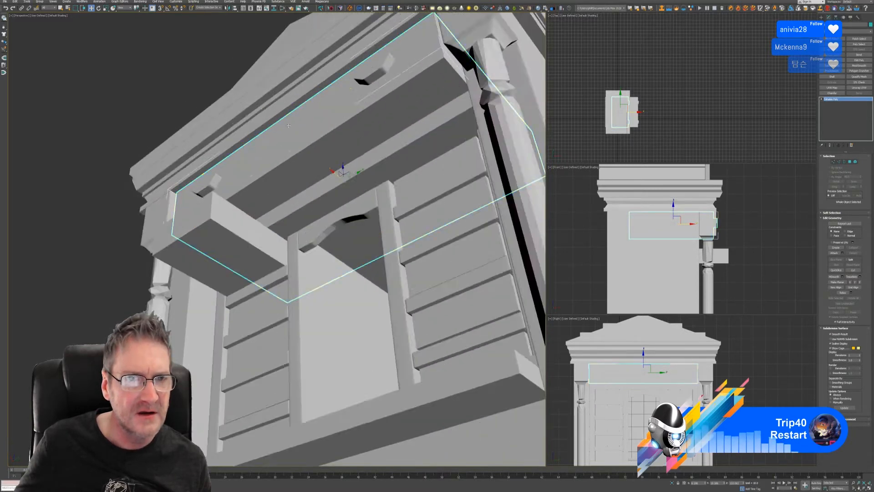
{"action": "scroll", "coordinate": [351, 181], "scroll_direction": "up", "scroll_amount": 3}
{"action": "scroll", "coordinate": [367, 201], "scroll_direction": "up", "scroll_amount": 1}
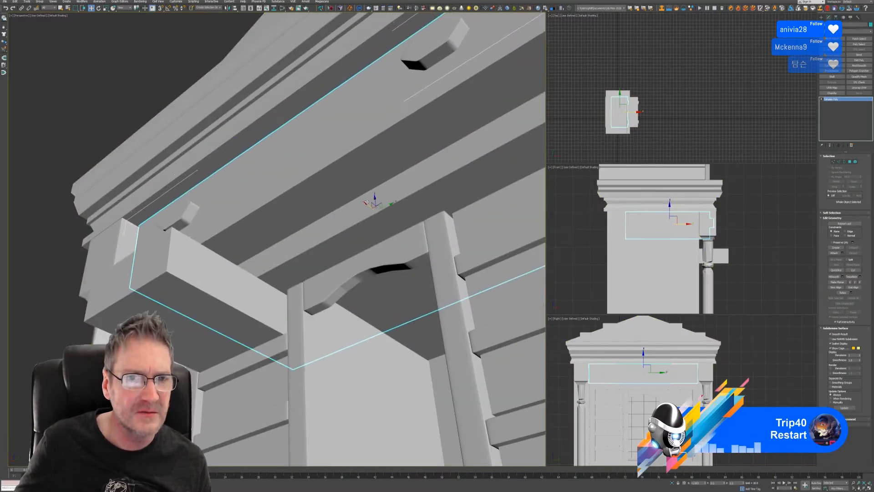
{"action": "left_click_drag", "start_coordinate": [367, 202], "coordinate": [398, 217]}
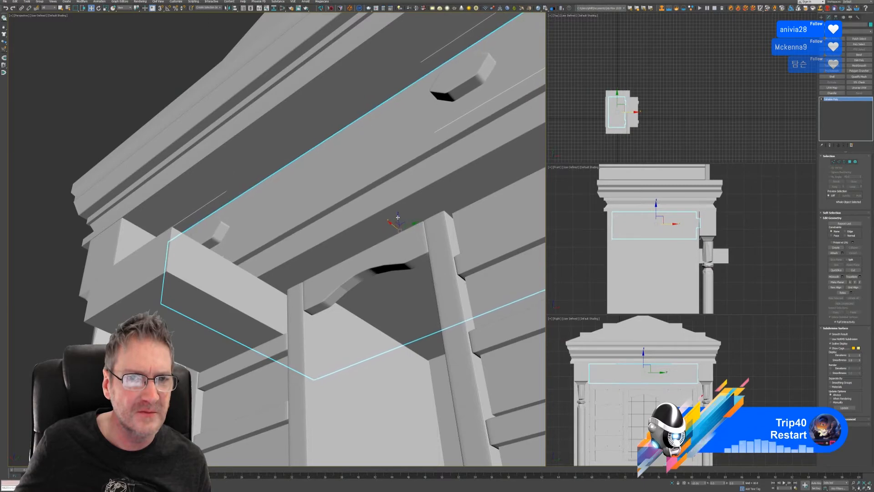
{"action": "middle_click_drag", "start_coordinate": [398, 217], "coordinate": [321, 264], "text": "alt"}
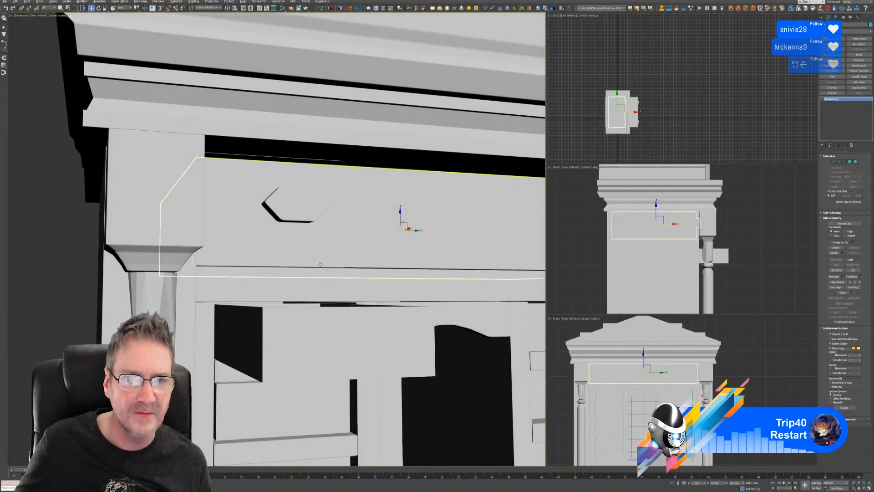
{"action": "scroll", "coordinate": [320, 264], "scroll_direction": "down", "scroll_amount": 5}
{"action": "middle_click_drag", "start_coordinate": [384, 300], "coordinate": [326, 212]}
{"action": "middle_click_drag", "start_coordinate": [336, 277], "coordinate": [323, 189]}
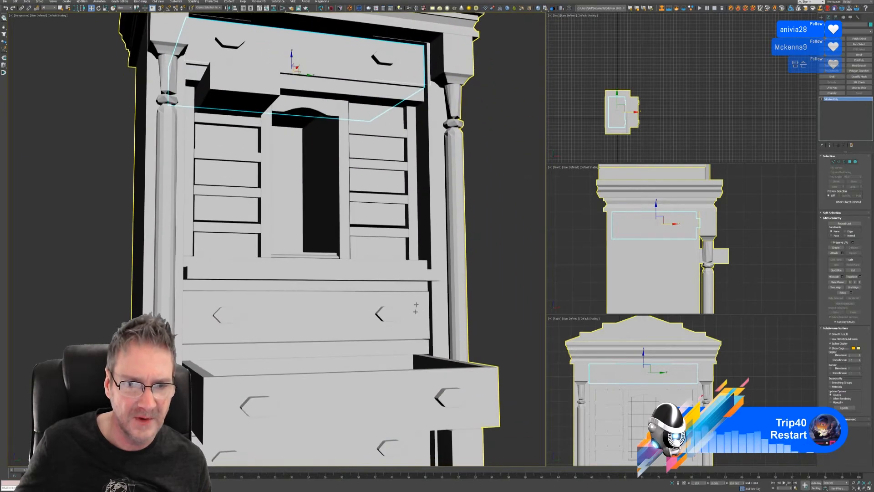
Select the main cabinet in place of the drawer and collapse its entire modifier stack, accepting the removal of its modifiers
{"action": "scroll", "coordinate": [416, 308], "scroll_direction": "down", "scroll_amount": 4}
{"action": "middle_click_drag", "start_coordinate": [400, 269], "coordinate": [291, 285], "text": "alt"}
{"action": "middle_click_drag", "start_coordinate": [333, 248], "coordinate": [339, 274]}
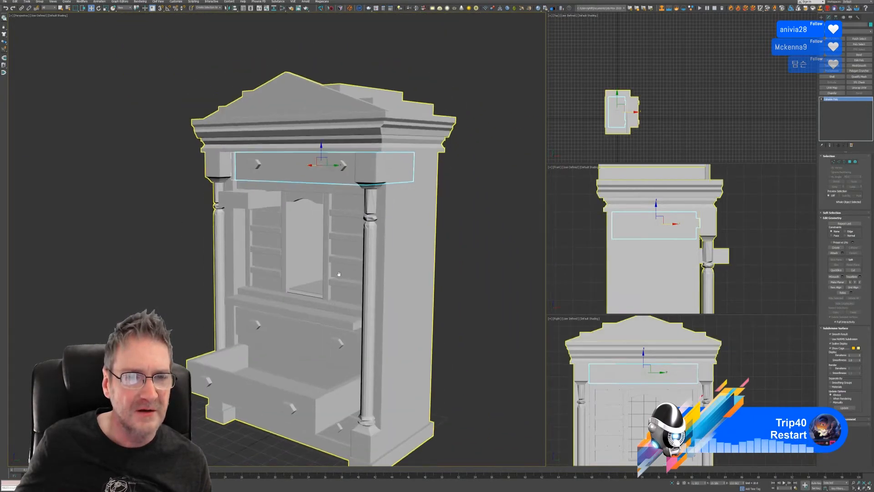
{"action": "left_click", "coordinate": [466, 230]}
{"action": "left_click", "coordinate": [401, 230]}
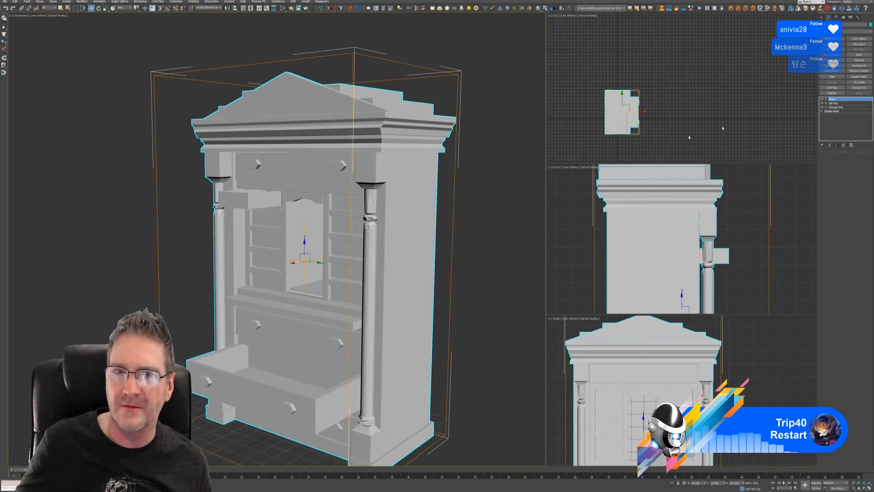
{"action": "right_click", "coordinate": [838, 100]}
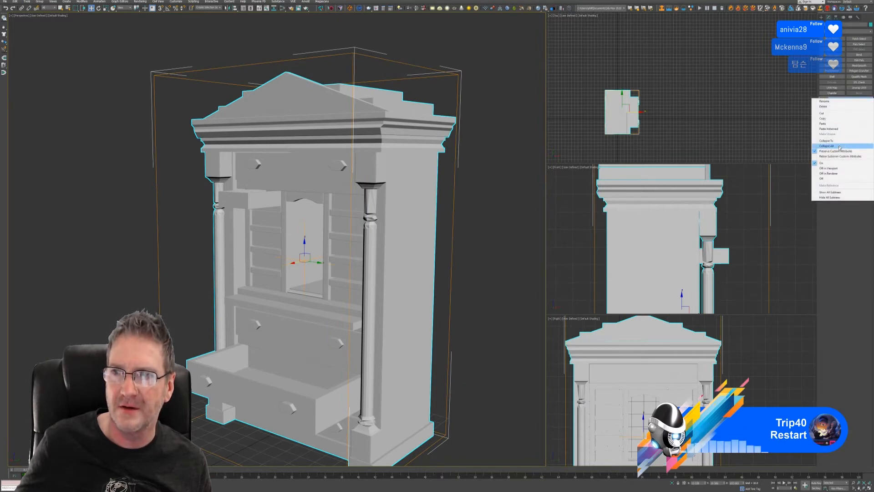
{"action": "left_click", "coordinate": [837, 146]}
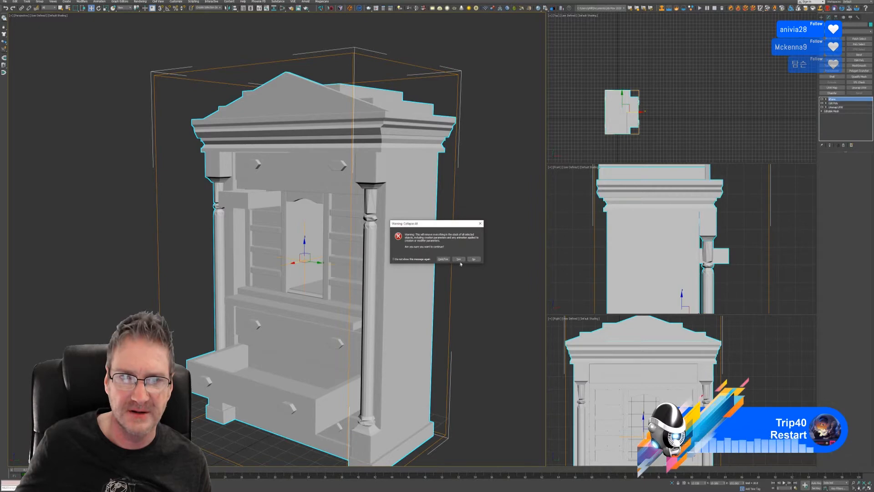
{"action": "left_click", "coordinate": [458, 259]}
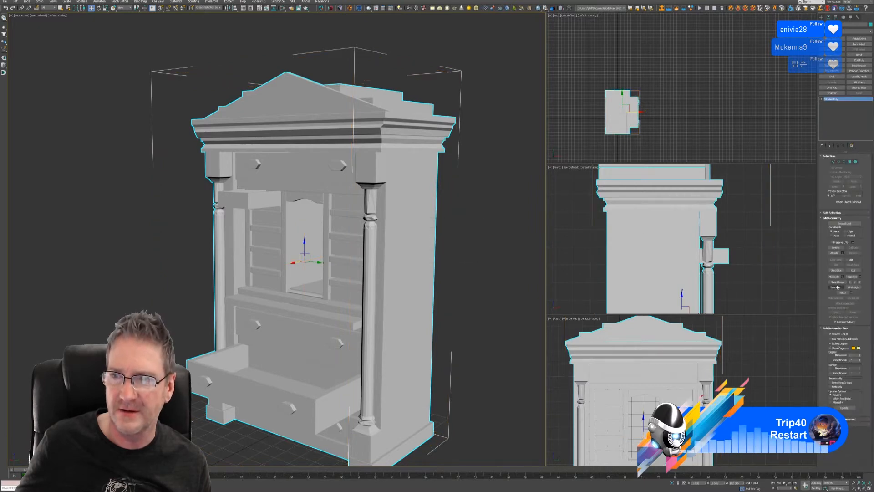
Attach the top drawer to the cabinet mesh and leave the Attach mode
{"action": "left_click", "coordinate": [833, 253]}
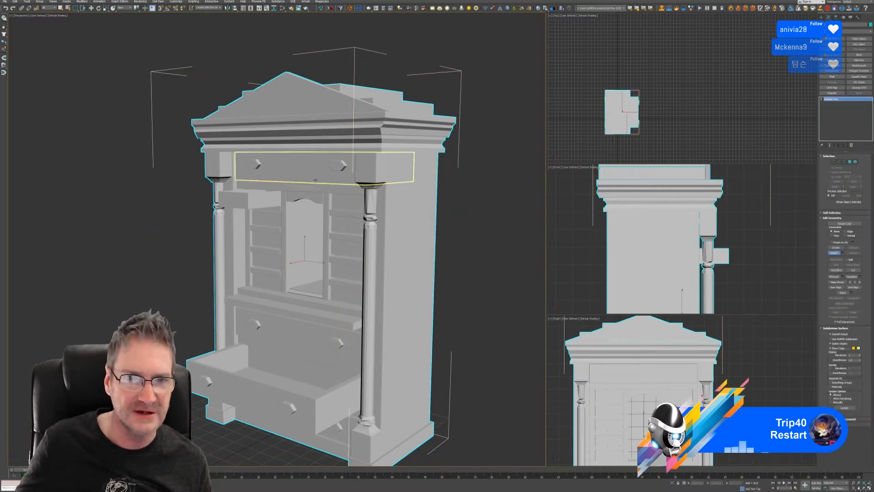
{"action": "left_click", "coordinate": [315, 181]}
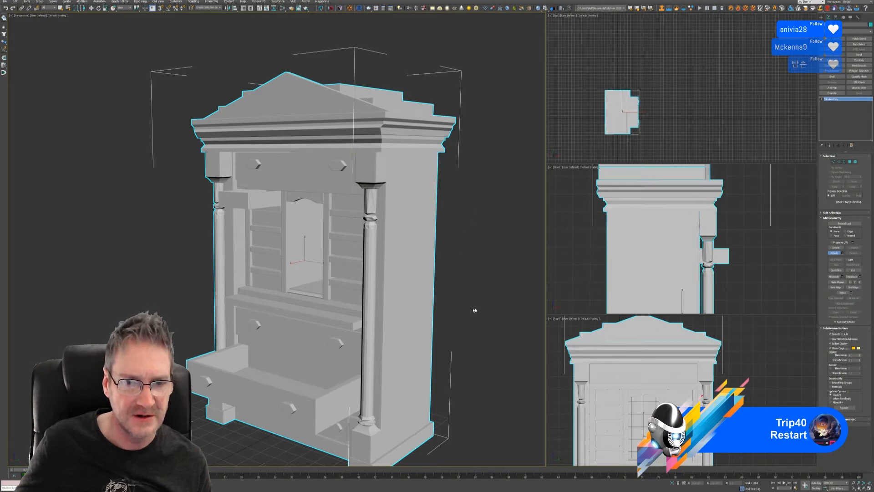
{"action": "left_click", "coordinate": [832, 255]}
Frame the whole merged cabinet in the perspective, top, front and right views, and save the scene
{"action": "middle_click_drag", "start_coordinate": [464, 253], "coordinate": [376, 215]}
{"action": "scroll", "coordinate": [452, 242], "scroll_direction": "down", "scroll_amount": 4}
{"action": "scroll", "coordinate": [656, 239], "scroll_direction": "down", "scroll_amount": 5}
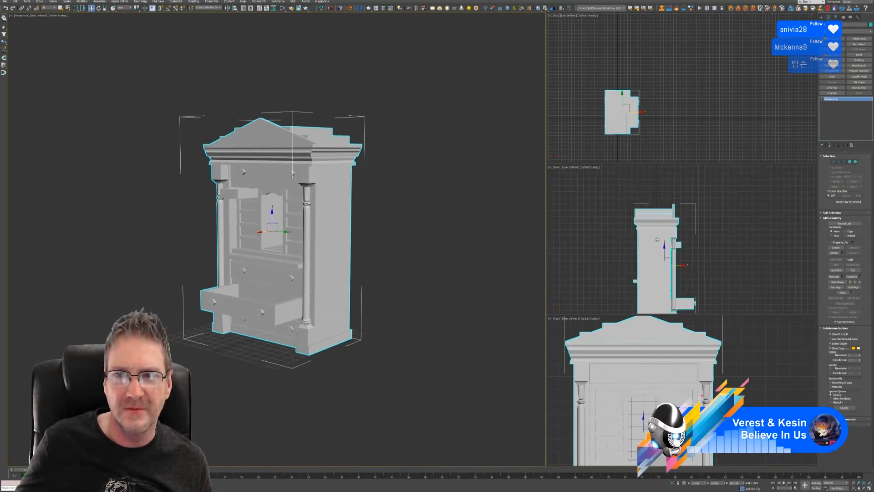
{"action": "middle_click_drag", "start_coordinate": [656, 239], "coordinate": [663, 209]}
{"action": "scroll", "coordinate": [637, 364], "scroll_direction": "down", "scroll_amount": 5}
{"action": "middle_click_drag", "start_coordinate": [648, 374], "coordinate": [686, 381]}
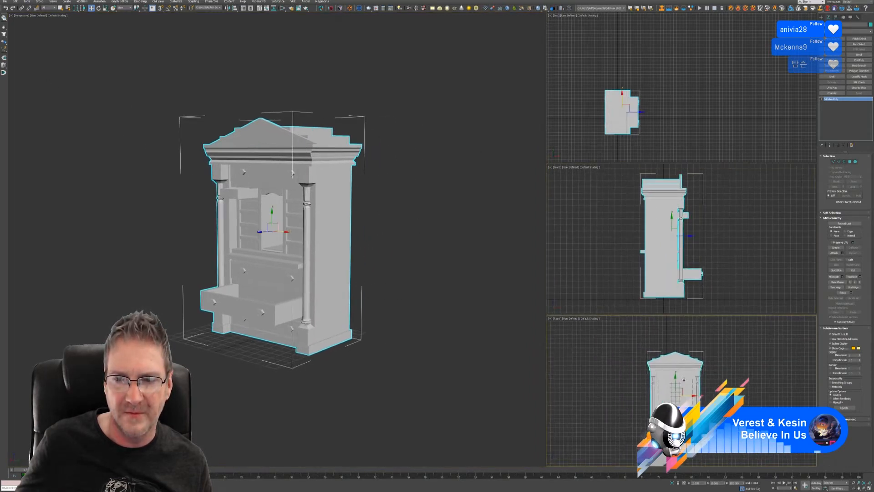
{"action": "middle_click_drag", "start_coordinate": [674, 98], "coordinate": [714, 77]}
{"action": "middle_click_drag", "start_coordinate": [403, 91], "coordinate": [411, 93]}
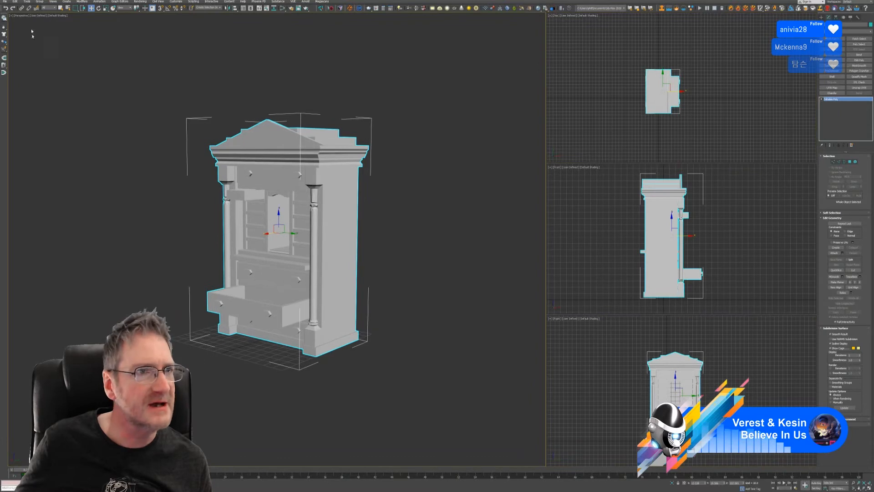
{"action": "left_click", "coordinate": [5, 2]}
{"action": "left_click", "coordinate": [14, 38]}
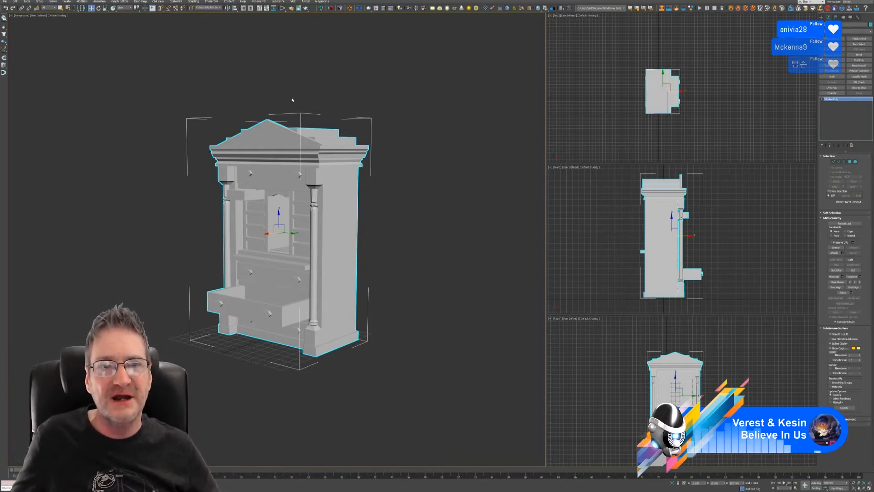
Examine the merged cabinet from the front, side and above, including the open drawers, inner compartments and columns
{"action": "scroll", "coordinate": [284, 164], "scroll_direction": "up", "scroll_amount": 5}
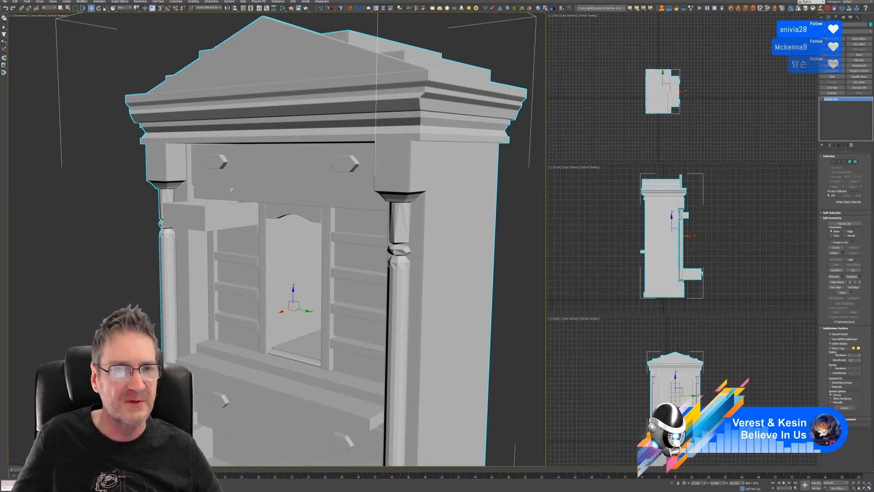
{"action": "scroll", "coordinate": [396, 245], "scroll_direction": "down", "scroll_amount": 4}
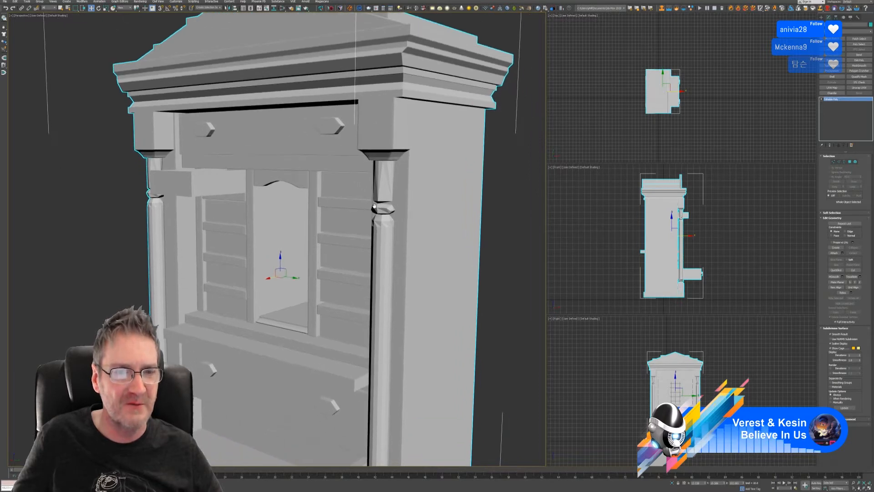
{"action": "middle_click_drag", "start_coordinate": [378, 207], "coordinate": [370, 177]}
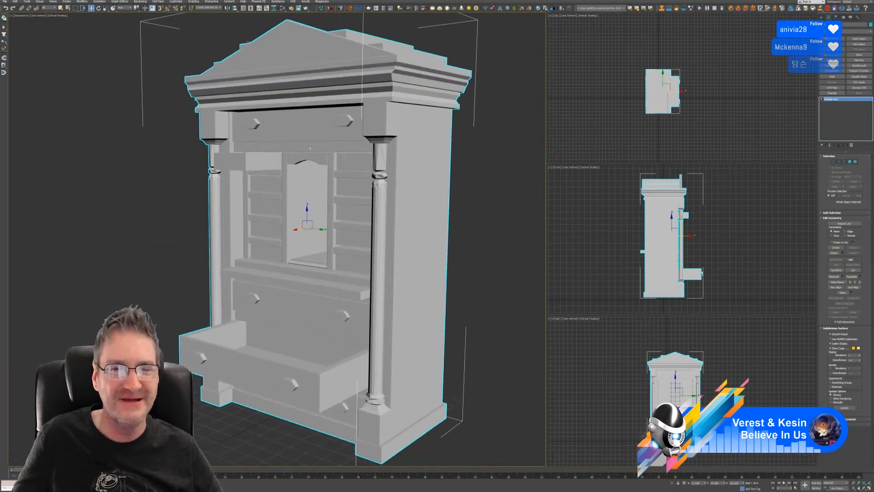
{"action": "middle_click_drag", "start_coordinate": [336, 208], "coordinate": [361, 229], "text": "alt"}
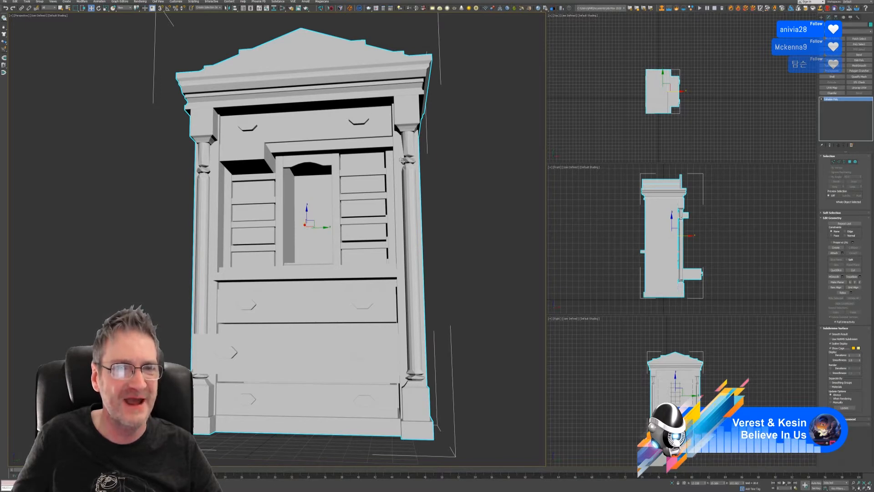
{"action": "middle_click_drag", "start_coordinate": [379, 207], "coordinate": [352, 201], "text": "alt"}
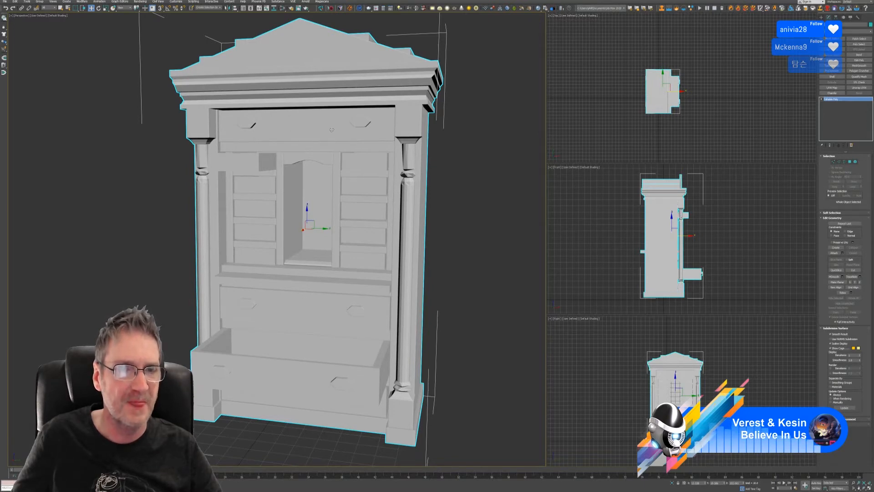
{"action": "middle_click_drag", "start_coordinate": [331, 128], "coordinate": [200, 136], "text": "alt"}
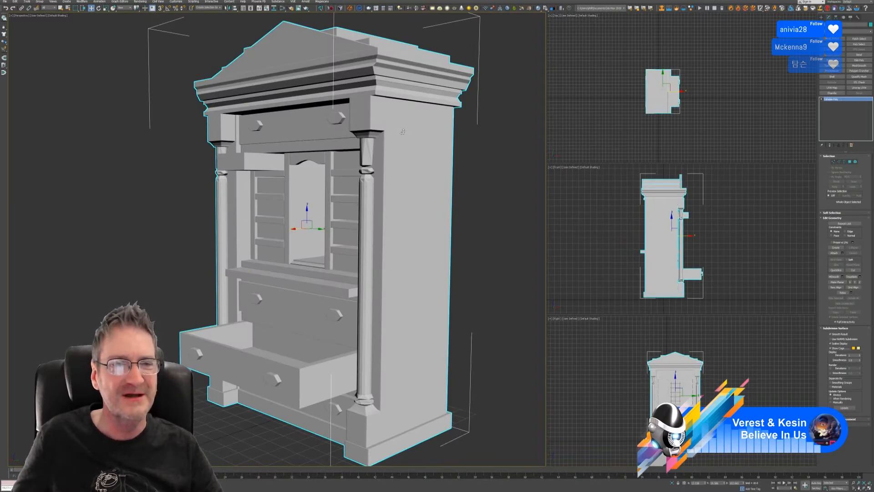
{"action": "middle_click_drag", "start_coordinate": [269, 122], "coordinate": [302, 126], "text": "alt"}
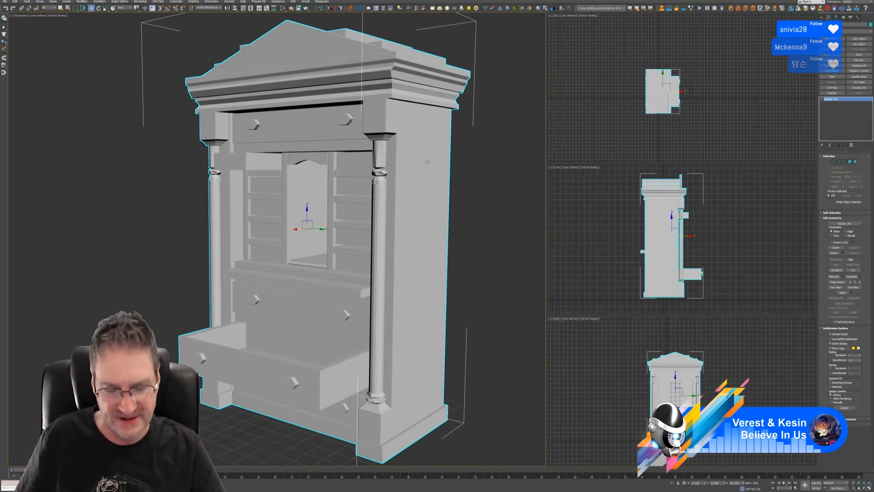
{"action": "middle_click_drag", "start_coordinate": [503, 225], "coordinate": [422, 217], "text": "alt"}
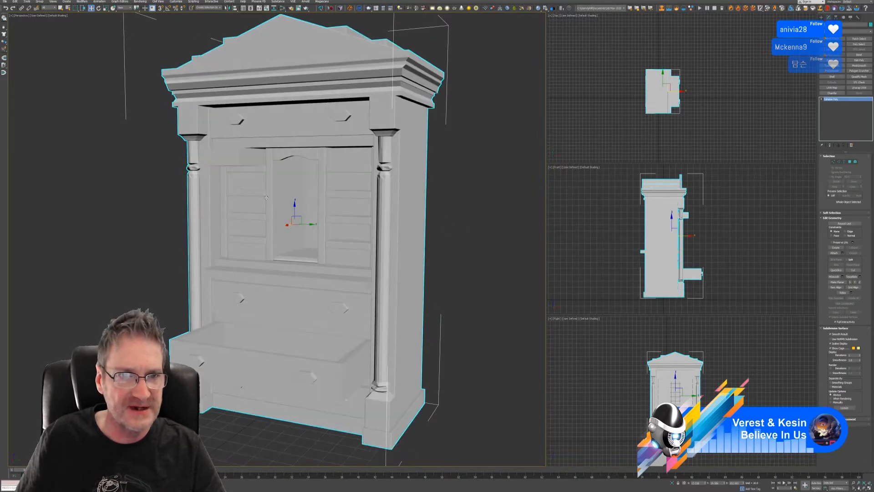
{"action": "middle_click_drag", "start_coordinate": [232, 158], "coordinate": [299, 211], "text": "alt"}
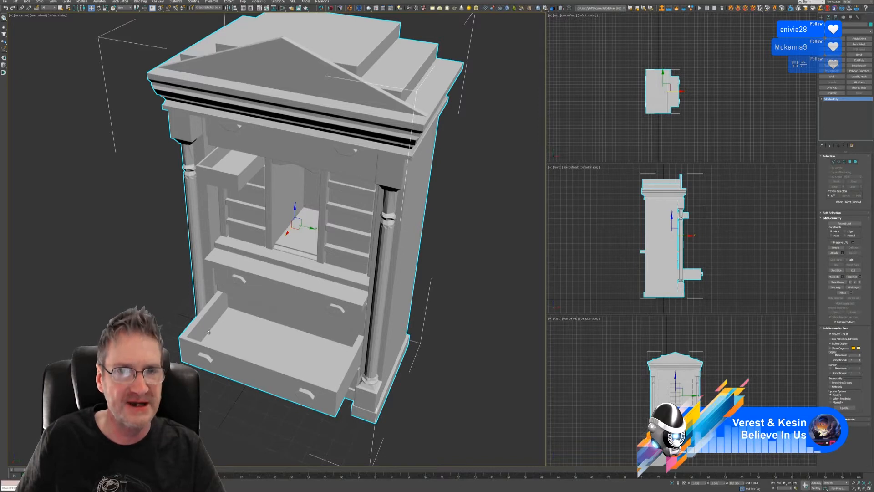
{"action": "scroll", "coordinate": [207, 151], "scroll_direction": "up", "scroll_amount": 6}
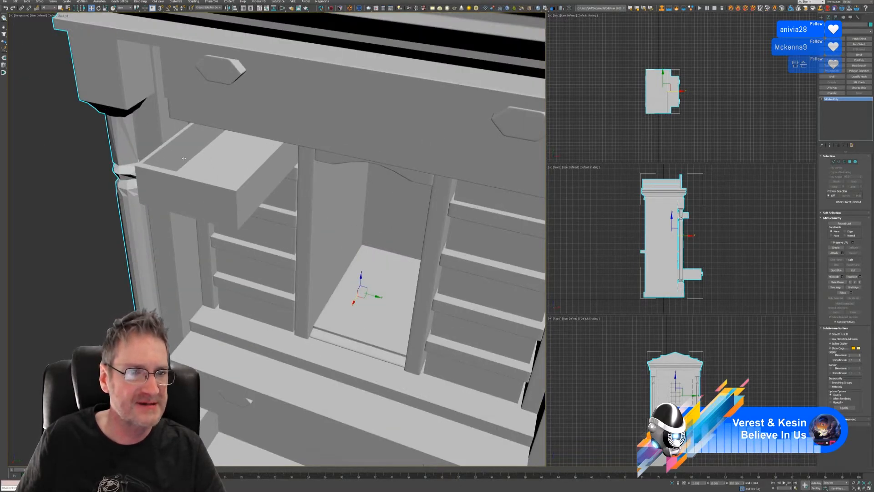
{"action": "scroll", "coordinate": [243, 290], "scroll_direction": "down", "scroll_amount": 6}
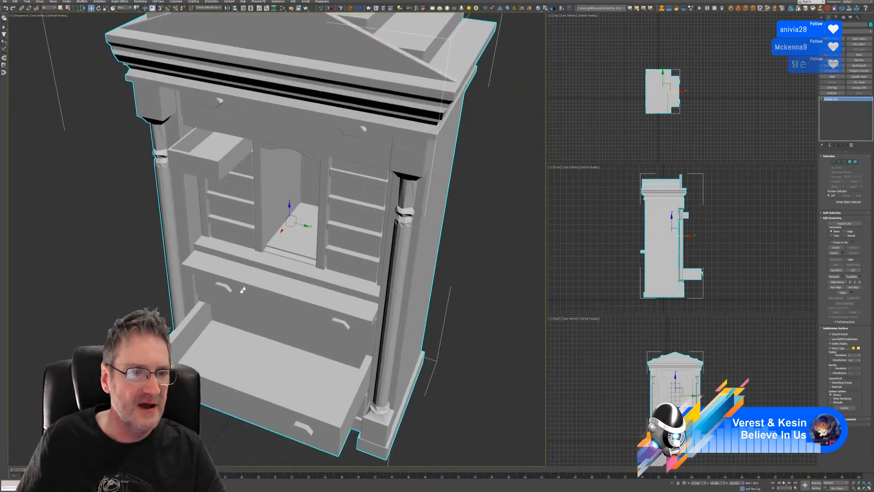
{"action": "middle_click_drag", "start_coordinate": [243, 289], "coordinate": [243, 284], "text": "alt"}
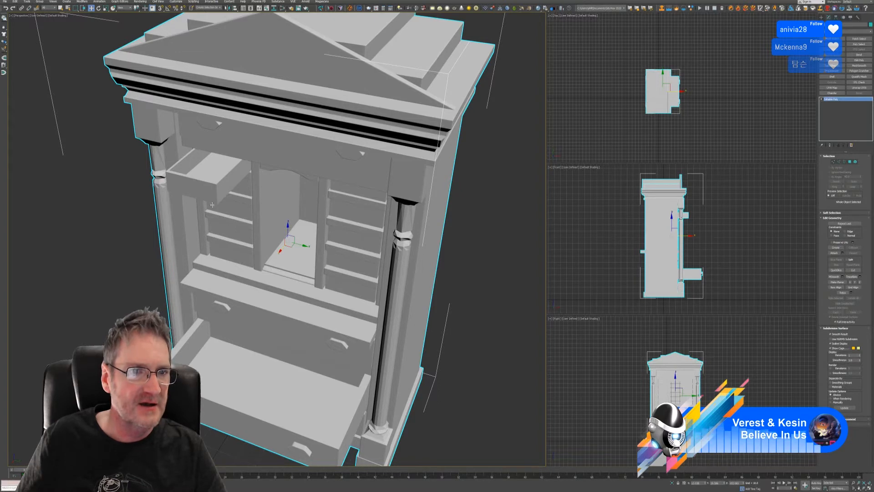
{"action": "middle_click_drag", "start_coordinate": [233, 219], "coordinate": [253, 205], "text": "alt"}
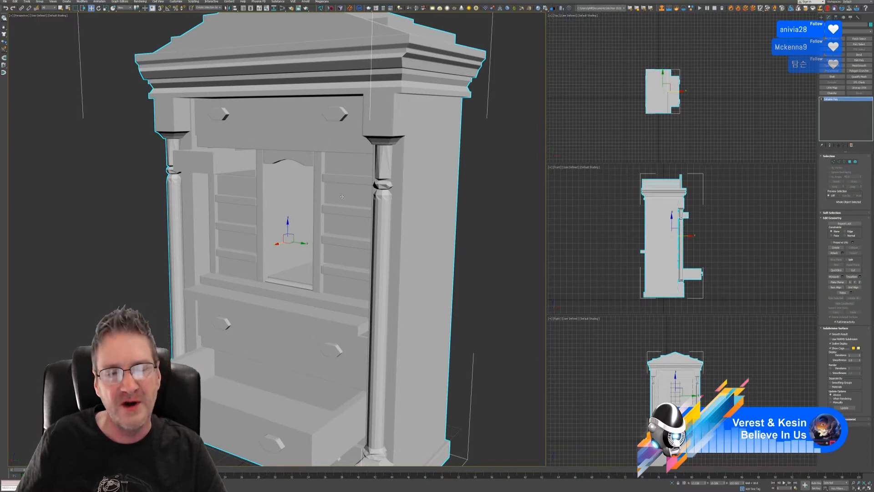
{"action": "scroll", "coordinate": [342, 196], "scroll_direction": "down", "scroll_amount": 3}
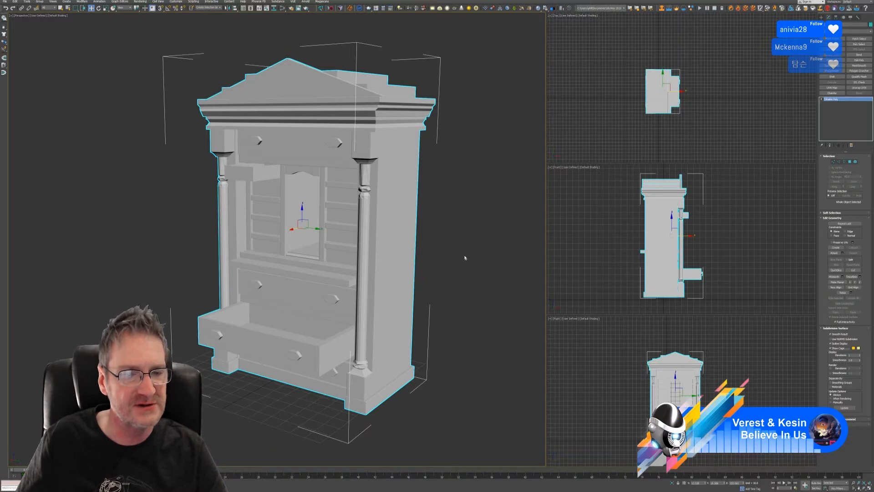
Save the scene again with the full cabinet centred in the perspective view
{"action": "middle_click_drag", "start_coordinate": [456, 247], "coordinate": [432, 246]}
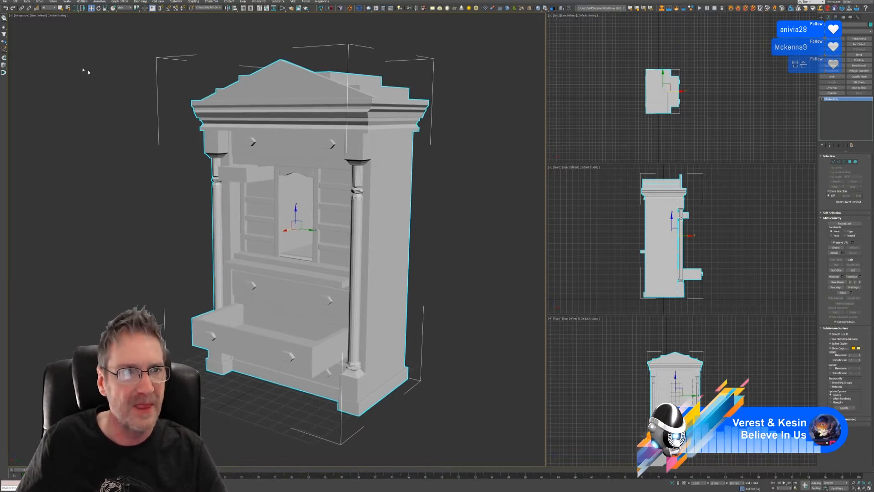
{"action": "left_click", "coordinate": [4, 2]}
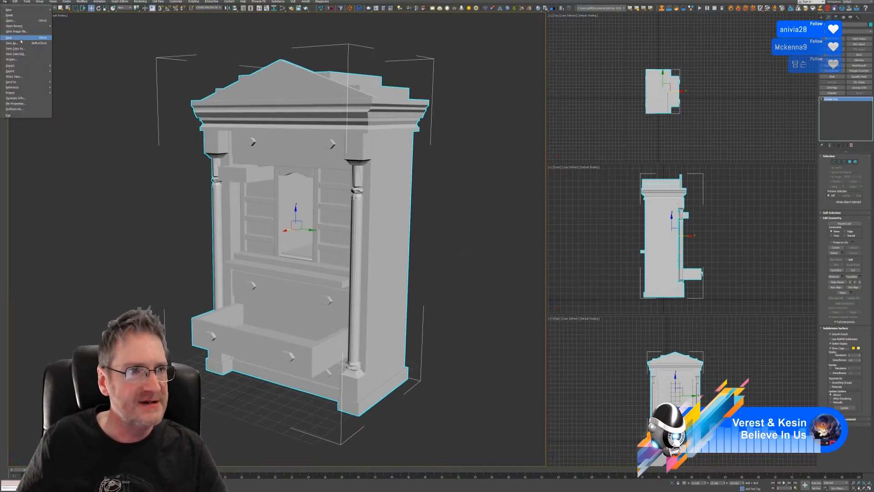
{"action": "left_click", "coordinate": [22, 37]}
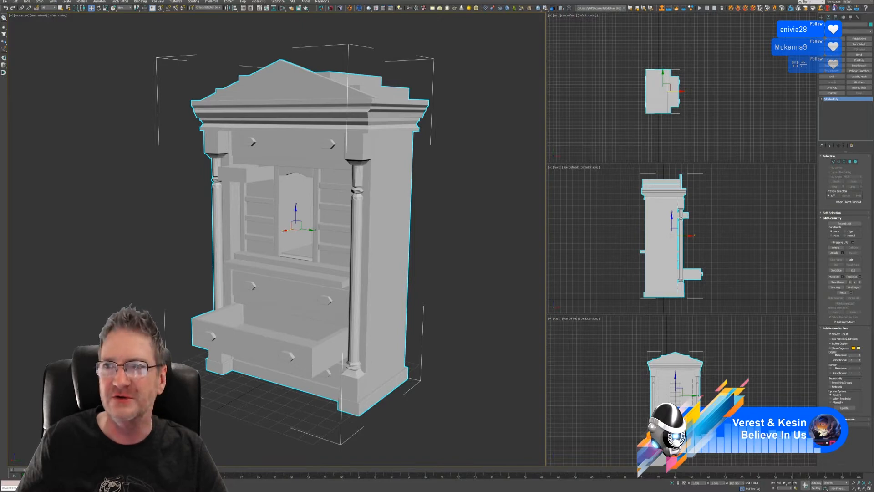
Export the merged cabinet as an FBX into the Biedermeier style bureau folder, adding the suffix _Final to the existing file name
{"action": "left_click", "coordinate": [5, 2]}
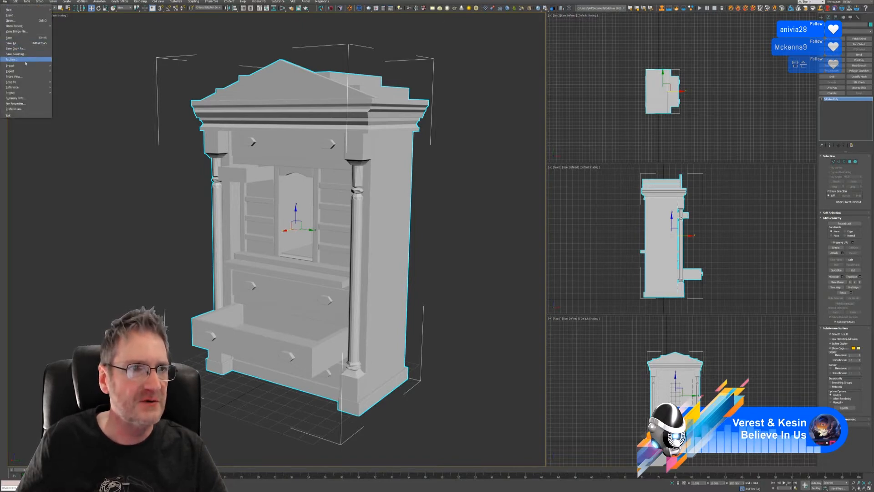
{"action": "mouse_move", "coordinate": [40, 73]}
{"action": "left_click", "coordinate": [69, 77]}
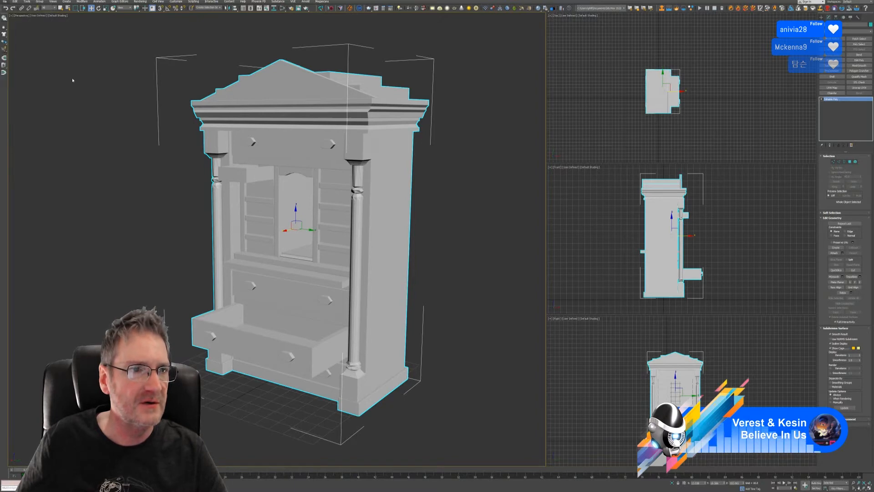
{"action": "left_click", "coordinate": [255, 65]}
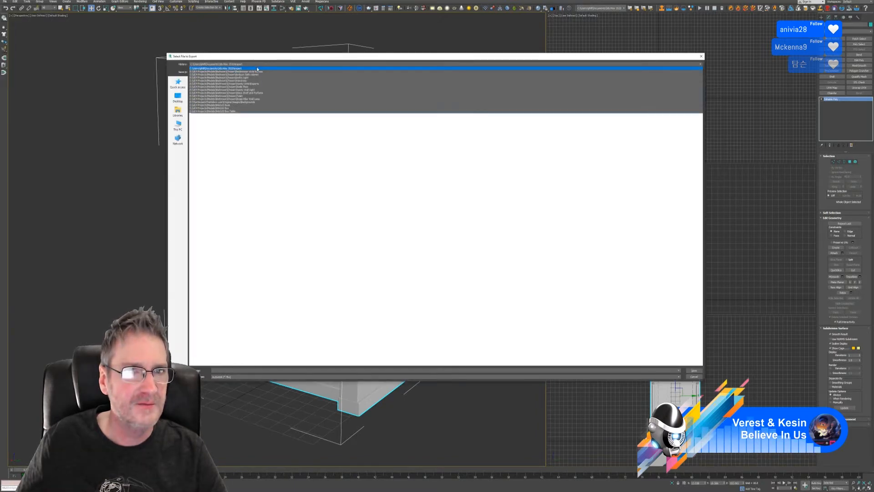
{"action": "left_click", "coordinate": [271, 72]}
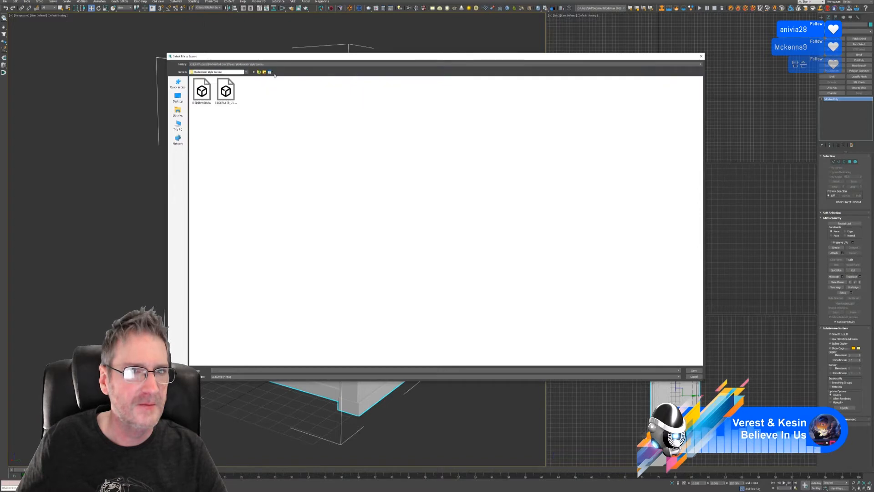
{"action": "left_click", "coordinate": [203, 105]}
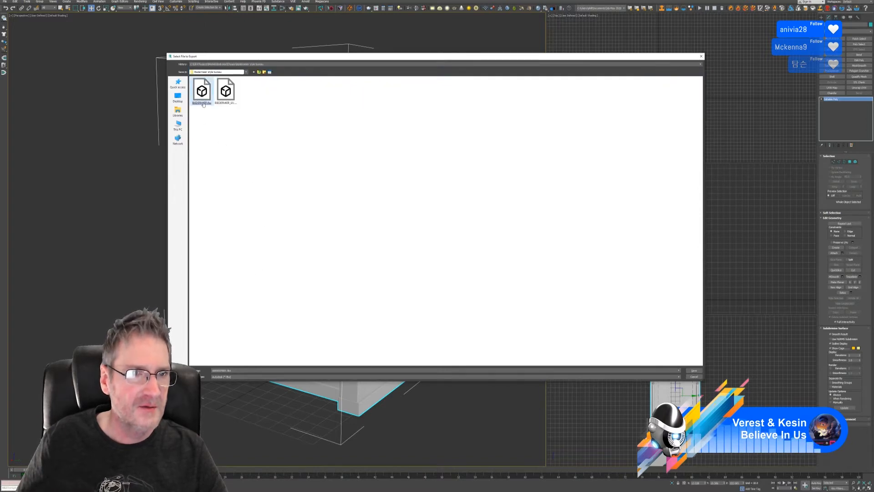
{"action": "left_click", "coordinate": [235, 370]}
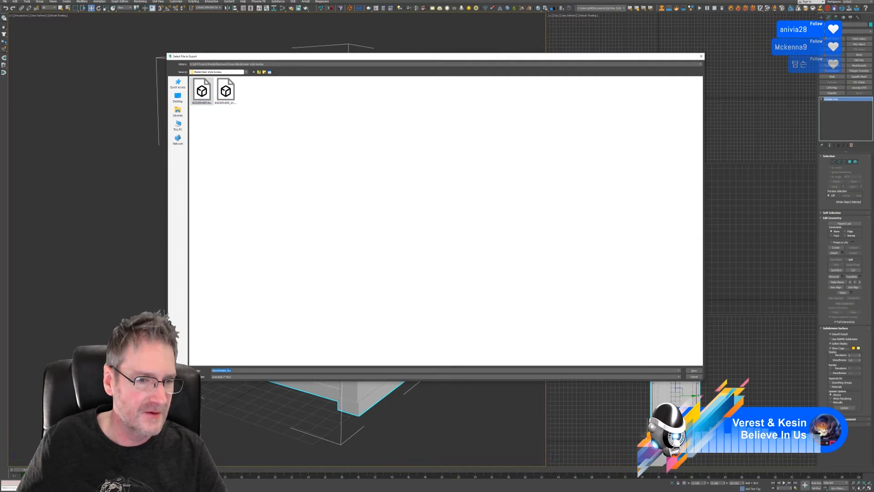
{"action": "left_click_drag", "start_coordinate": [232, 370], "coordinate": [226, 370]}
{"action": "type", "text": "_Final"}
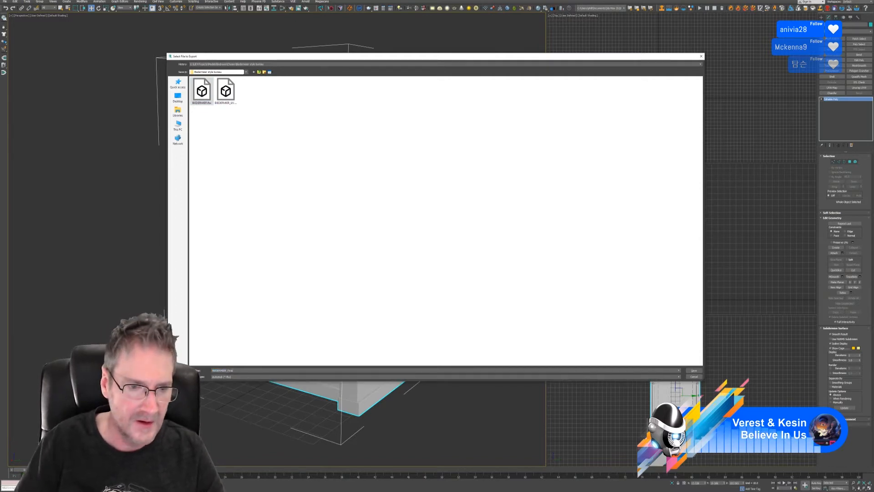
{"action": "key", "text": "Return"}
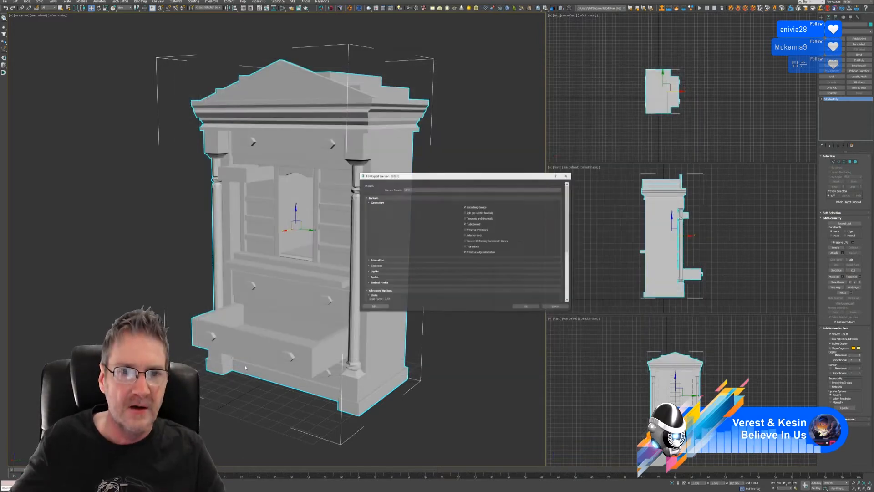
{"action": "left_click", "coordinate": [522, 307]}
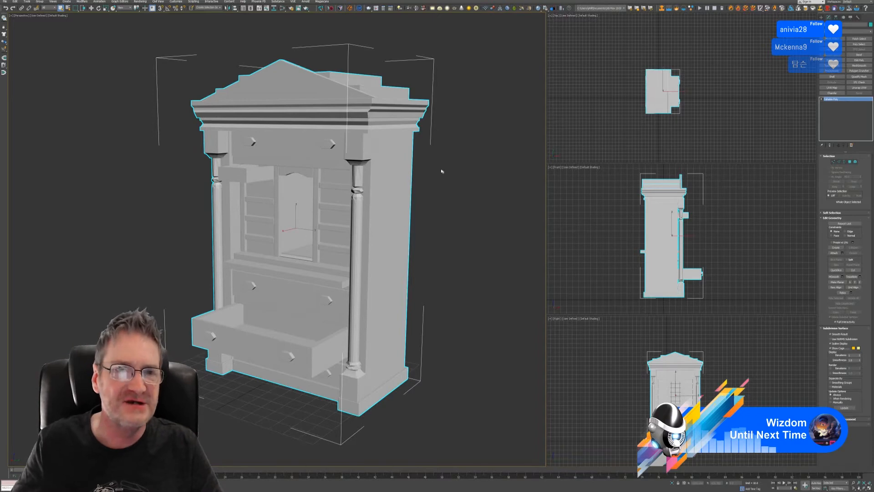
{"action": "mouse_move", "coordinate": [438, 168]}
{"action": "middle_mouse_down"}
{"action": "mouse_move", "coordinate": [424, 168]}
{"action": "mouse_move", "coordinate": [431, 176]}
{"action": "middle_mouse_up"}
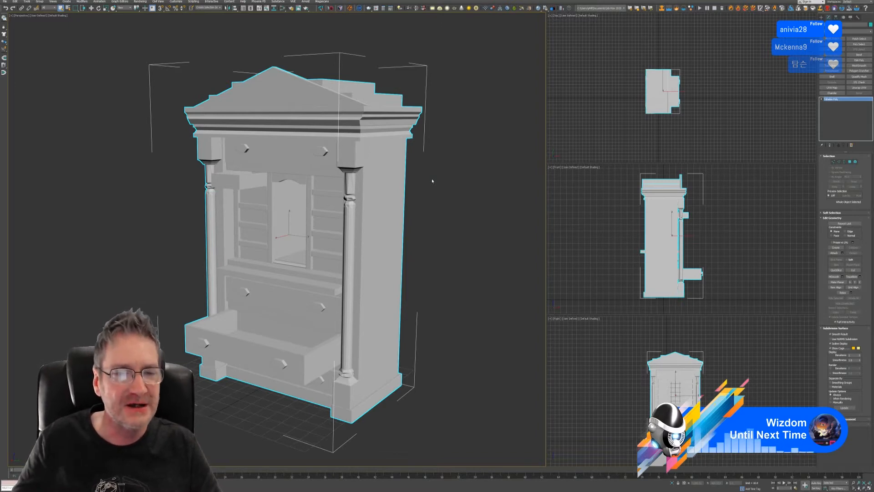
{"action": "middle_click_drag", "start_coordinate": [434, 180], "coordinate": [429, 181]}
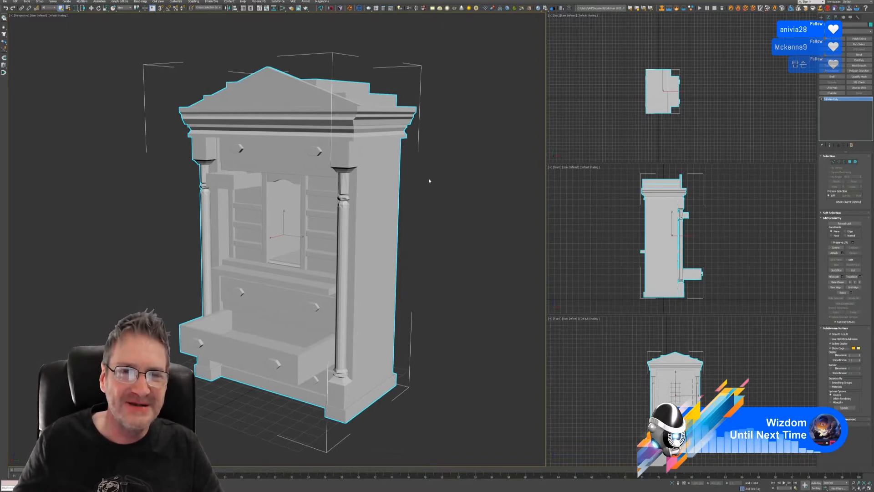
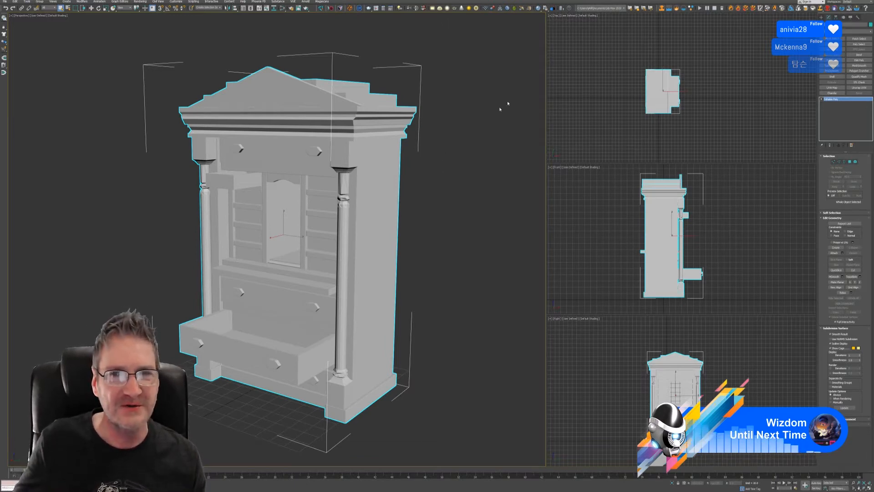
Switch to Substance Painter and start a new project using the _Final FBX from the Biedermeier style bureau folder as its mesh
{"action": "key", "text": "super+d"}
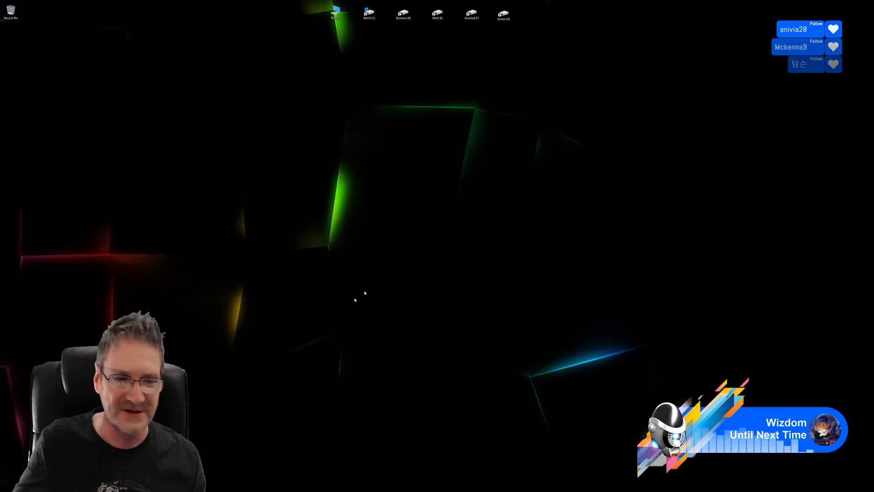
{"action": "key", "text": "alt+Tab"}
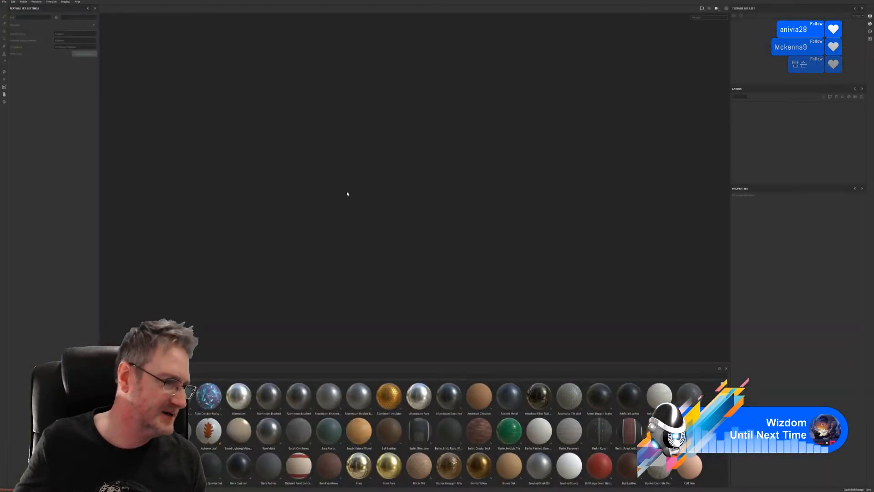
{"action": "left_click", "coordinate": [8, 4]}
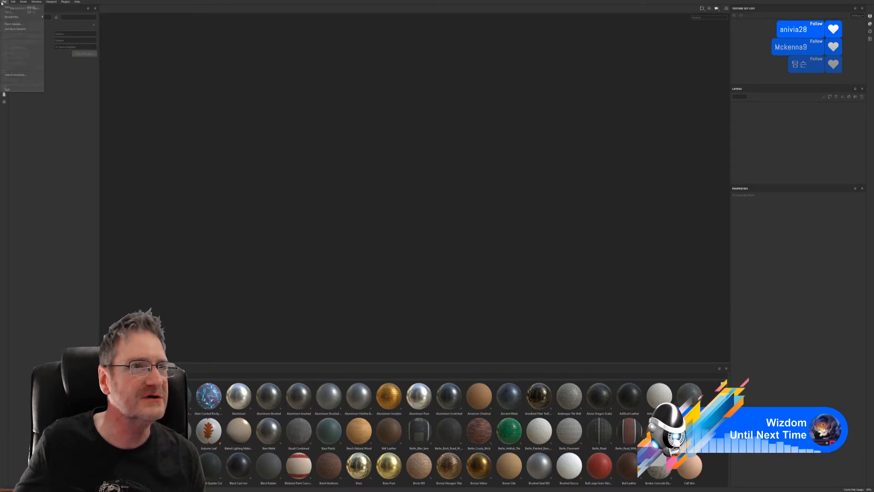
{"action": "left_click", "coordinate": [8, 6]}
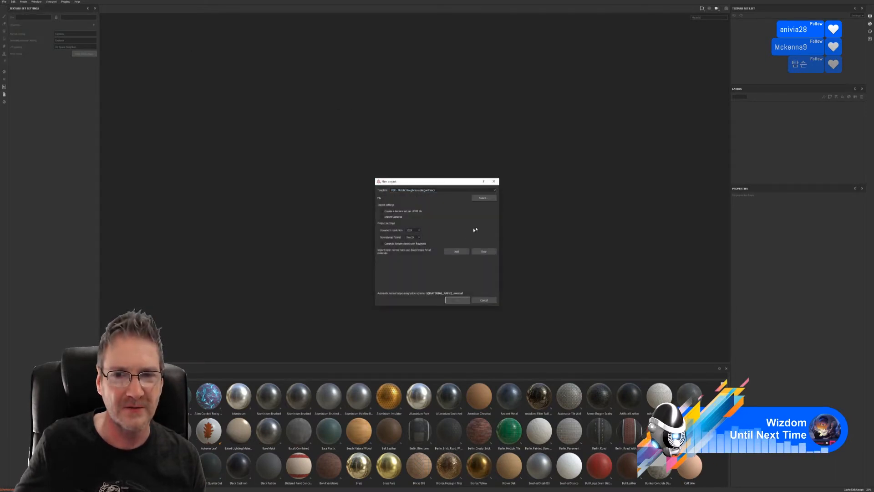
{"action": "left_click", "coordinate": [481, 198]}
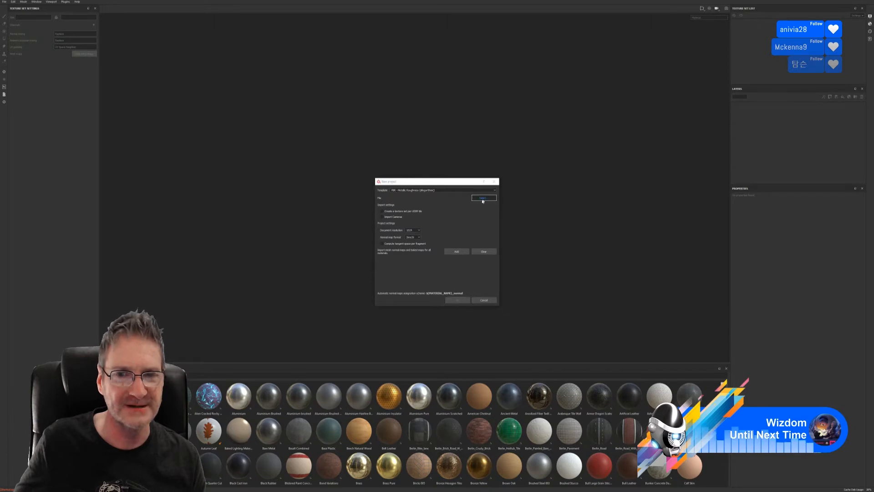
{"action": "left_click_drag", "start_coordinate": [478, 176], "coordinate": [359, 130]}
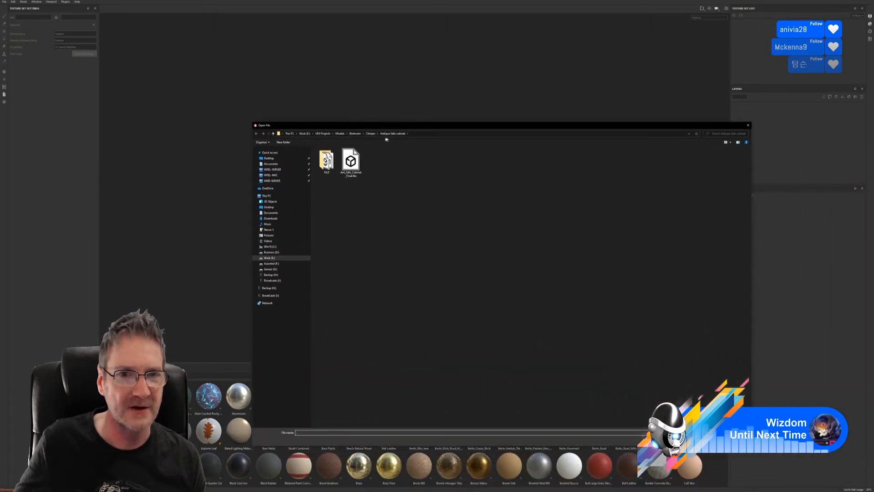
{"action": "left_click", "coordinate": [371, 133]}
{"action": "double_click", "coordinate": [358, 167]}
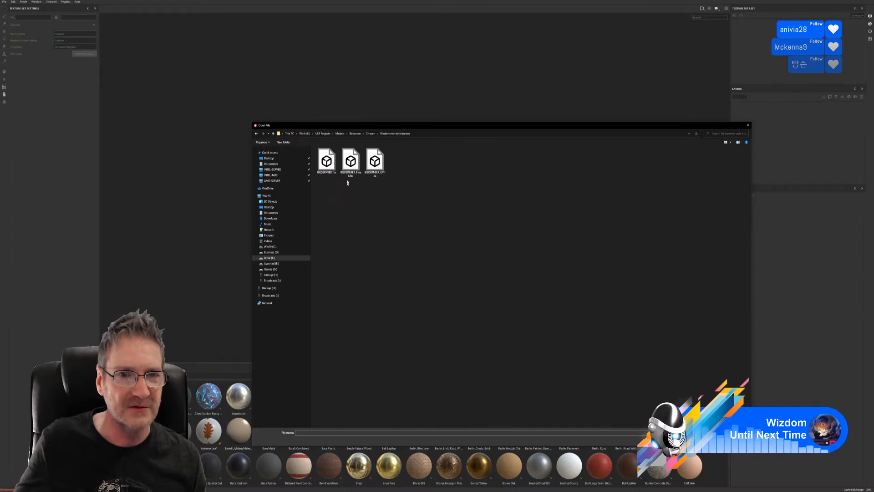
{"action": "double_click", "coordinate": [350, 164]}
Set the new project's document resolution to 4096 and create the project
{"action": "left_click", "coordinate": [418, 231]}
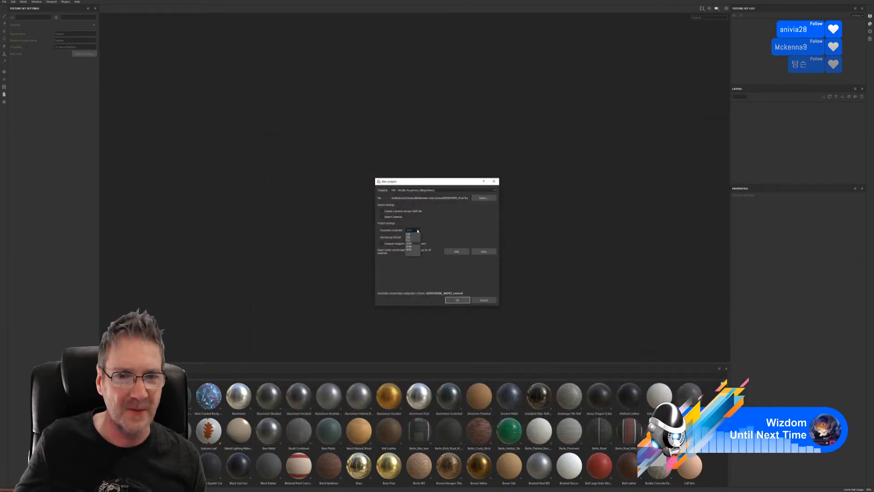
{"action": "left_click", "coordinate": [411, 249]}
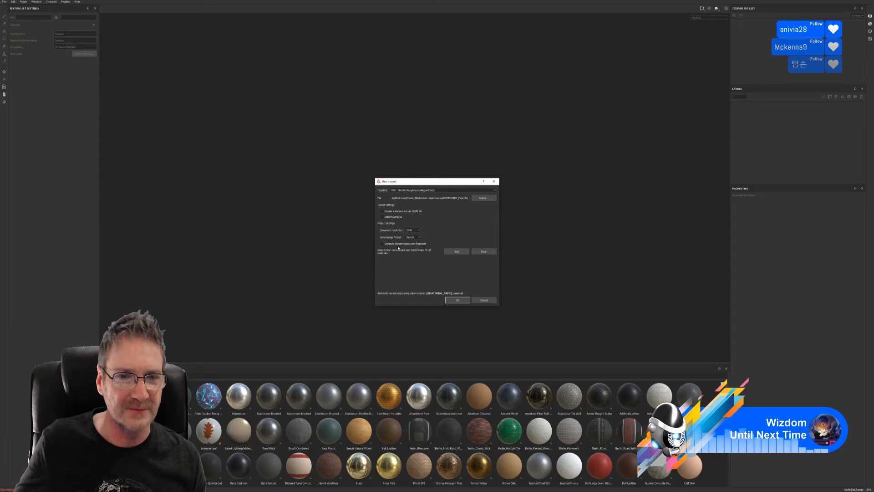
{"action": "left_click", "coordinate": [456, 299]}
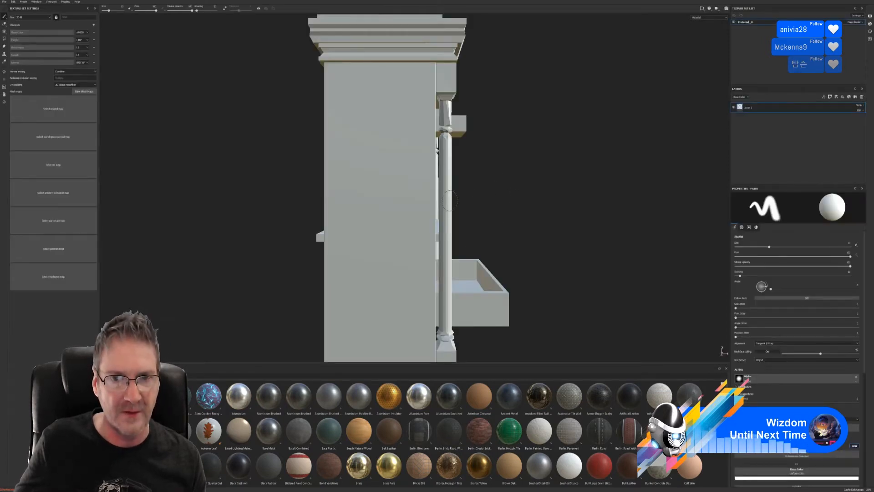
Turn the cabinet to face the front and rename its texture set to Biedermier_Cabinet
{"action": "mouse_move", "coordinate": [525, 185]}
{"action": "left_mouse_down", "text": "alt"}
{"action": "mouse_move", "coordinate": [460, 197]}
{"action": "mouse_move", "coordinate": [137, 132]}
{"action": "left_mouse_up", "text": "alt"}
{"action": "double_click", "coordinate": [747, 22]}
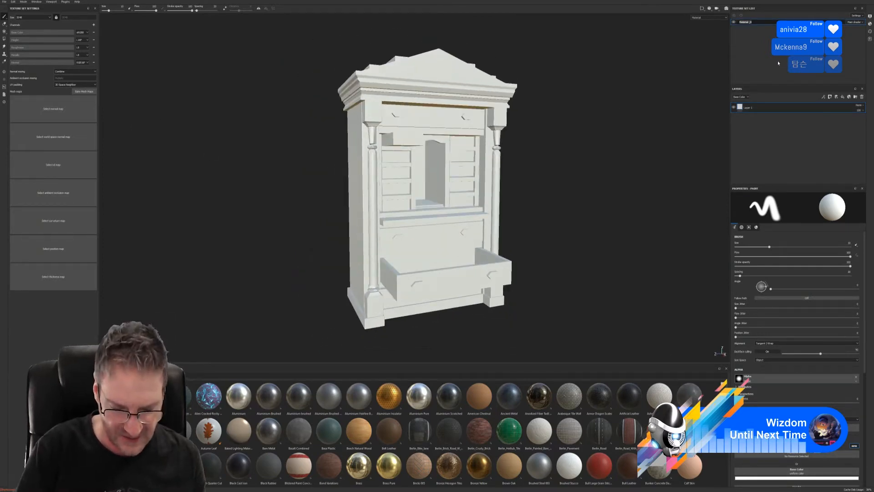
{"action": "type", "text": "Bodiem"}
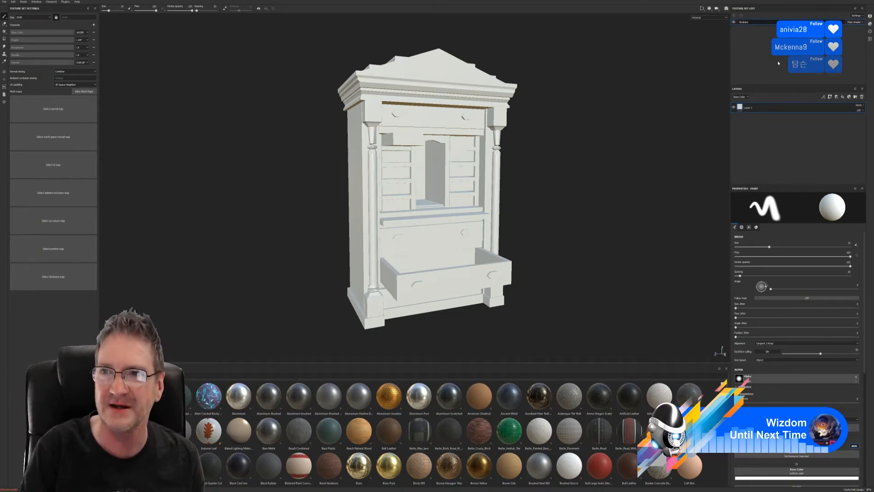
{"action": "type", "text": "er_"}
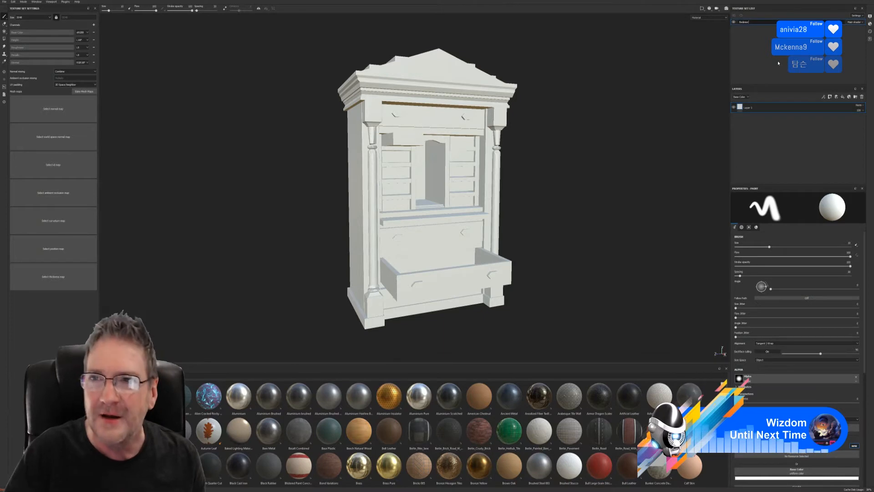
{"action": "type", "text": "Ca"}
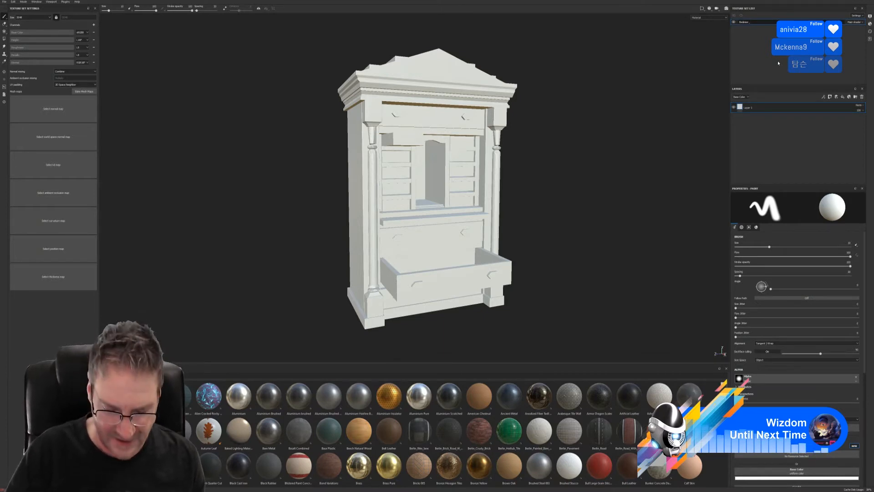
{"action": "type", "text": "binet"}
{"action": "key", "text": "Return"}
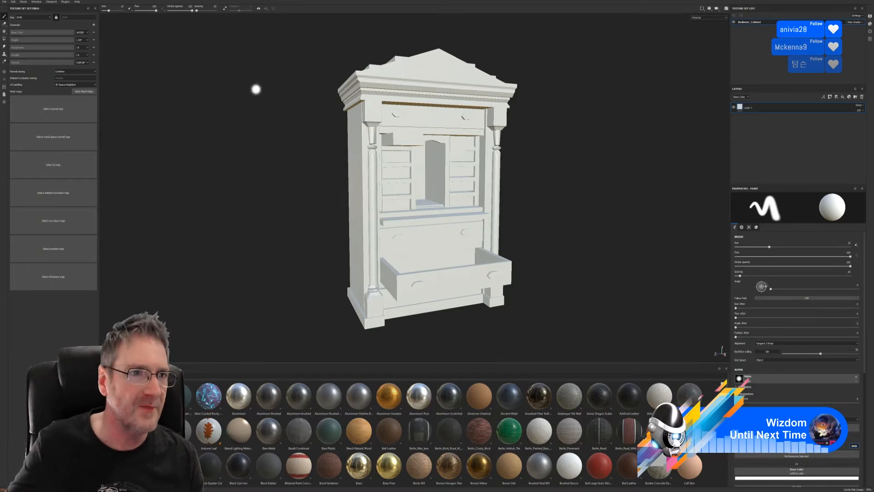
Bake the cabinet's mesh maps with the output size set to 4096
{"action": "left_click", "coordinate": [89, 93]}
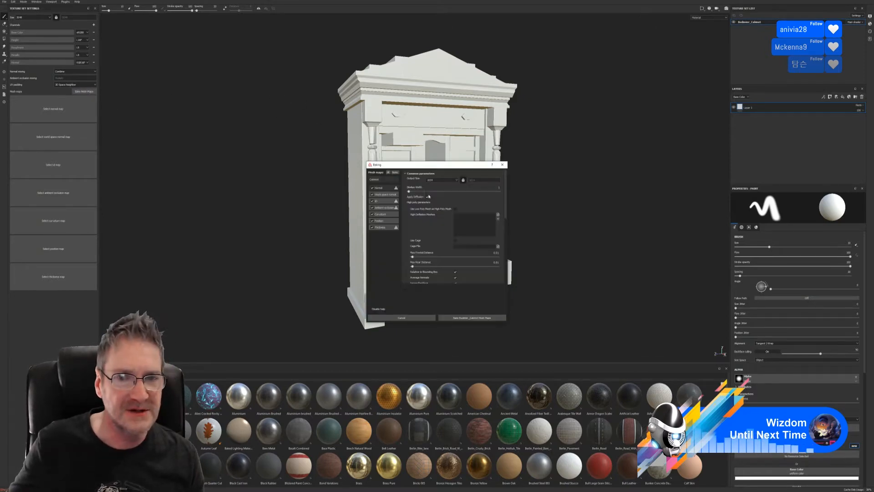
{"action": "left_click", "coordinate": [440, 180]}
{"action": "left_click", "coordinate": [432, 202]}
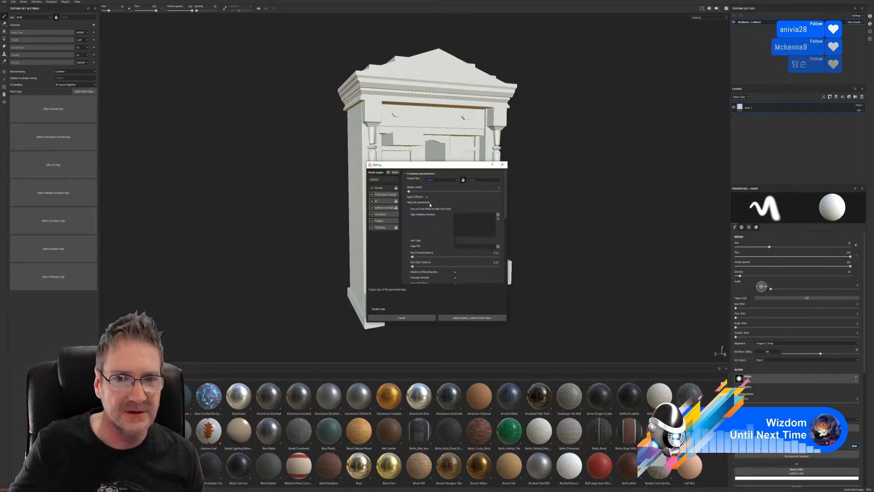
{"action": "left_click", "coordinate": [472, 317]}
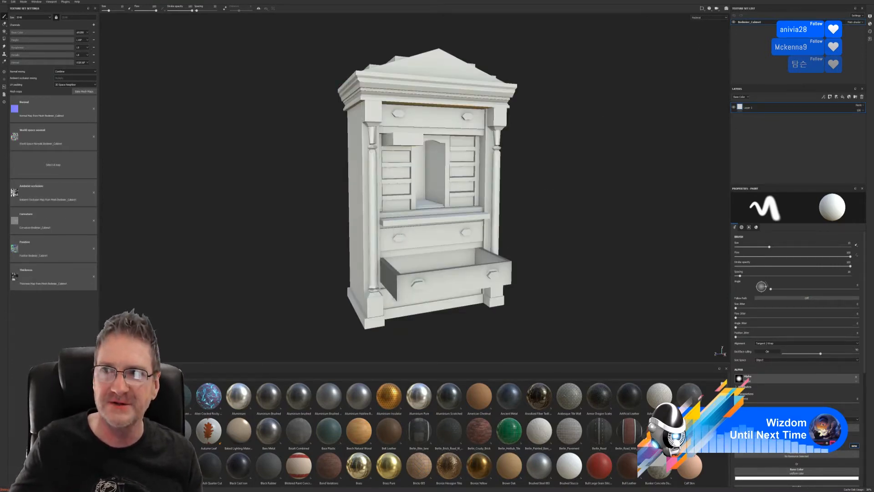
Switch back to 3ds Max and select the triangular pediment at the cabinet's top as a separate element
{"action": "key", "text": "super+d"}
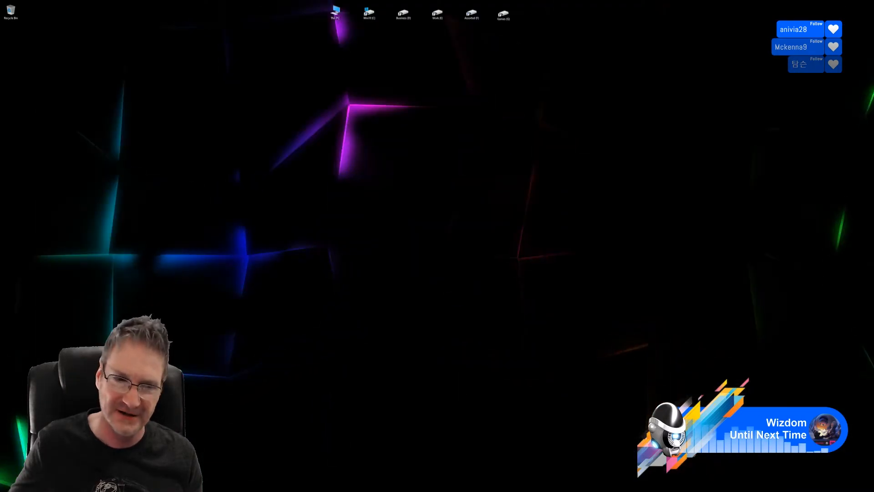
{"action": "key", "text": "alt+Tab"}
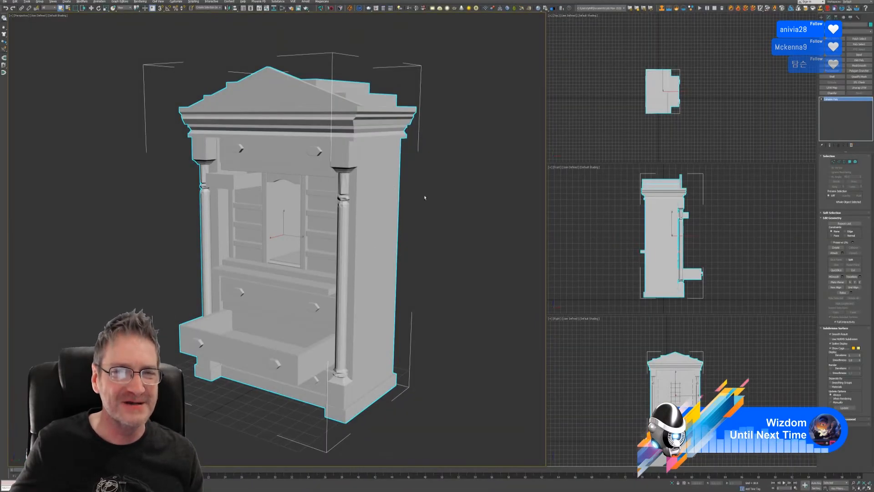
{"action": "mouse_move", "coordinate": [423, 195]}
{"action": "middle_mouse_down", "text": "alt"}
{"action": "mouse_move", "coordinate": [433, 195]}
{"action": "mouse_move", "coordinate": [406, 196]}
{"action": "middle_mouse_up", "text": "alt"}
{"action": "left_click", "coordinate": [856, 162]}
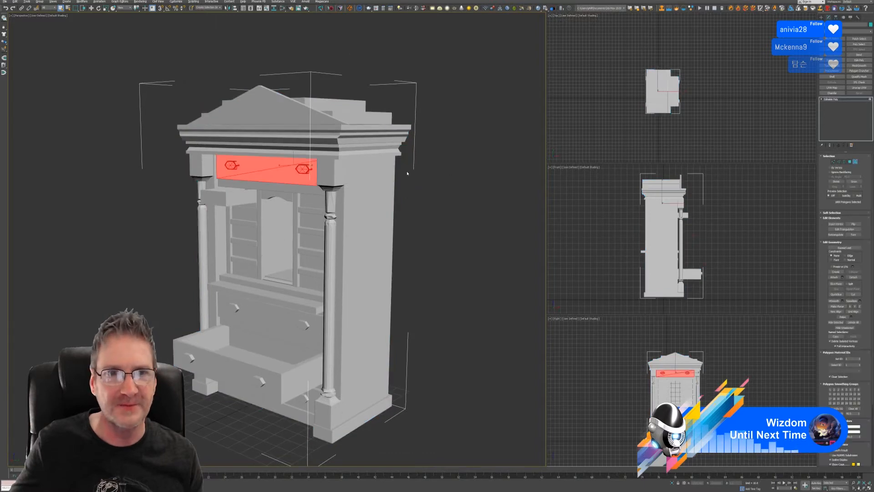
{"action": "left_click", "coordinate": [436, 171]}
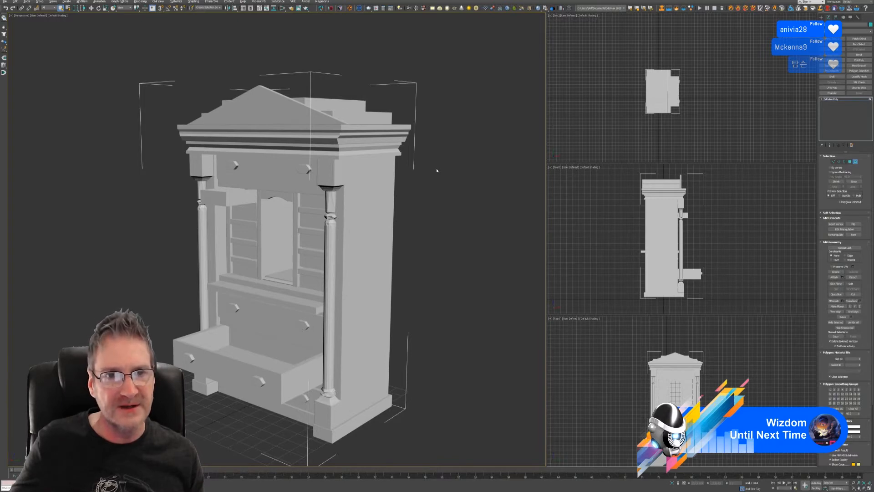
{"action": "left_click", "coordinate": [254, 101]}
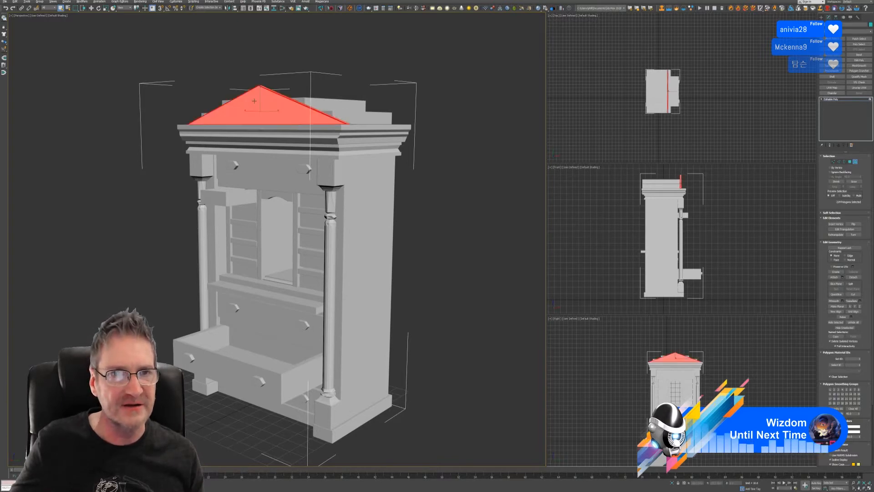
Add the cornice, the wide top drawer and the left column of small drawers to the element selection
{"action": "left_click", "coordinate": [350, 126], "text": "ctrl"}
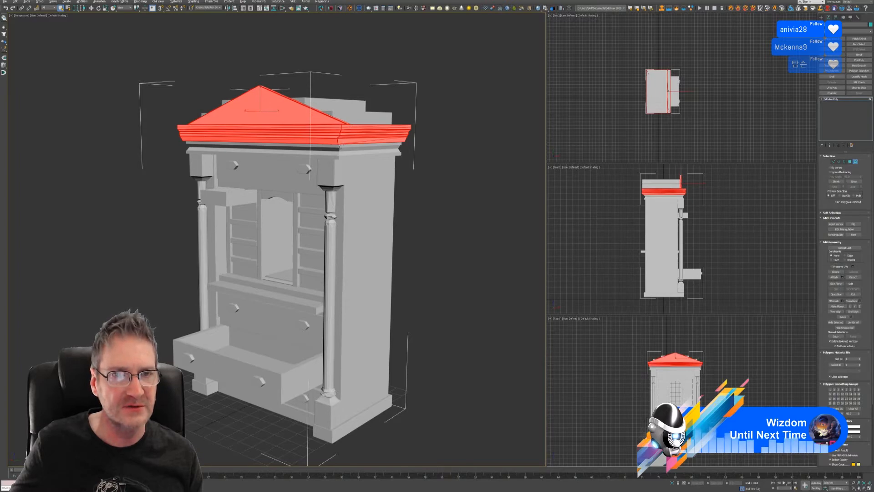
{"action": "left_click", "coordinate": [269, 176], "text": "ctrl"}
{"action": "left_click", "coordinate": [250, 199], "text": "ctrl"}
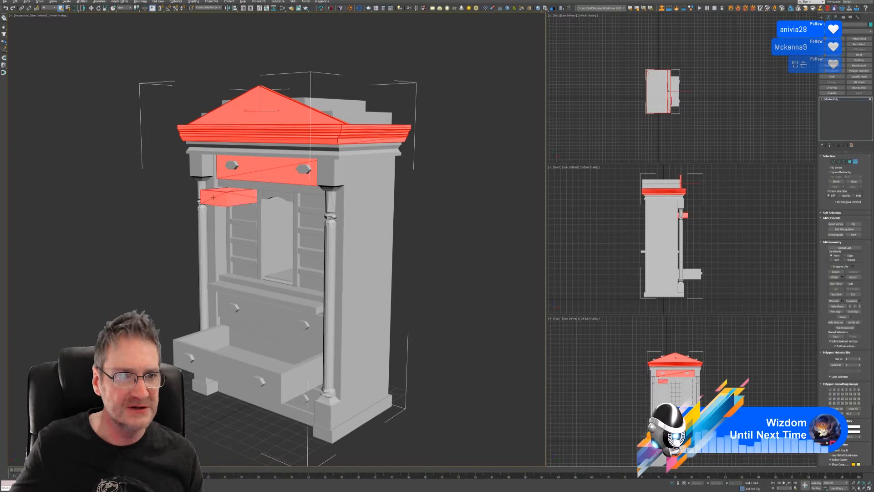
{"action": "left_click", "coordinate": [245, 213], "text": "ctrl"}
{"action": "left_click", "coordinate": [251, 230], "text": "ctrl"}
{"action": "left_click", "coordinate": [249, 252], "text": "ctrl"}
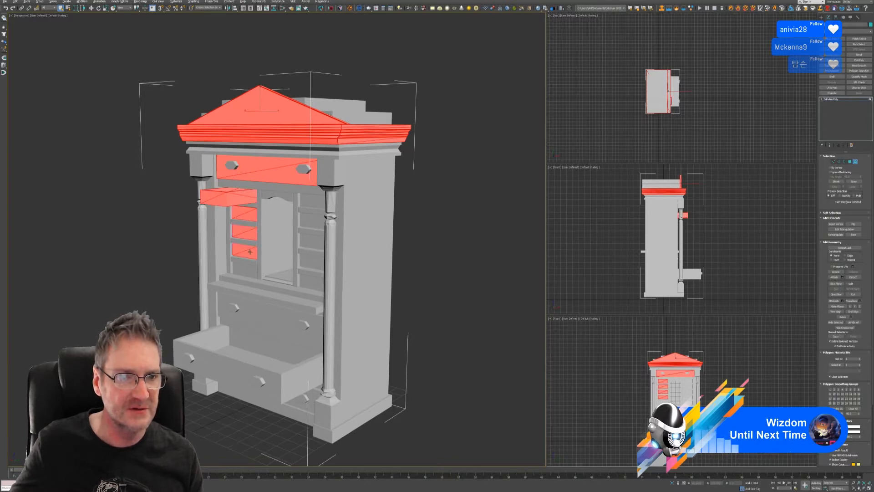
{"action": "left_click", "coordinate": [249, 270], "text": "ctrl"}
Add the right column of small drawers and the scalloped trim above the central niche to the selection
{"action": "left_click", "coordinate": [312, 199], "text": "ctrl"}
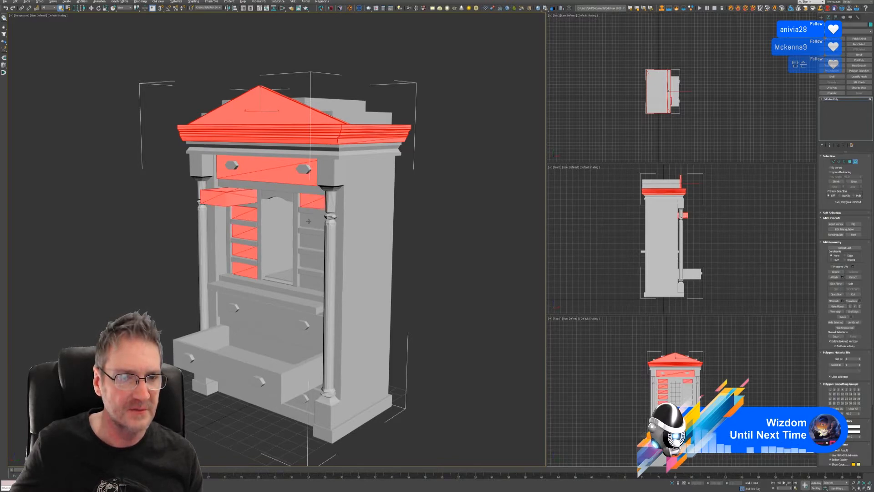
{"action": "left_click", "coordinate": [311, 220], "text": "ctrl"}
{"action": "left_click", "coordinate": [311, 240], "text": "ctrl"}
{"action": "left_click", "coordinate": [312, 261], "text": "ctrl"}
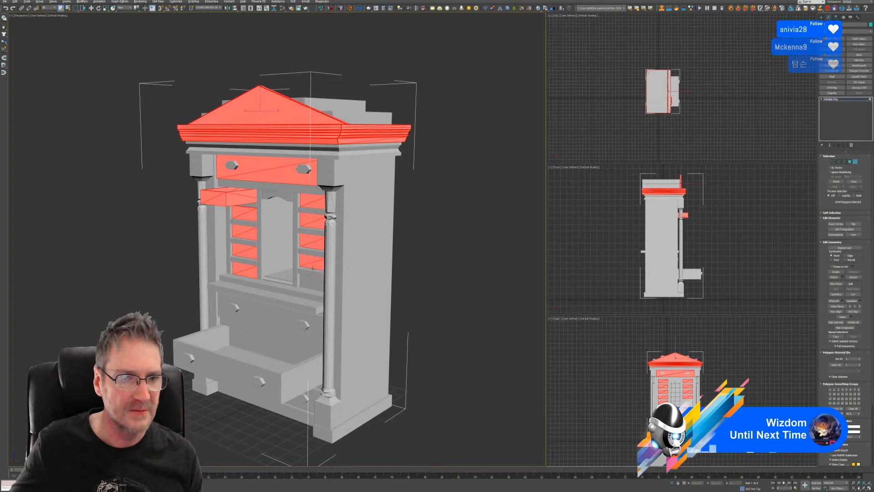
{"action": "left_click", "coordinate": [314, 283], "text": "ctrl"}
{"action": "left_click", "coordinate": [287, 198], "text": "ctrl"}
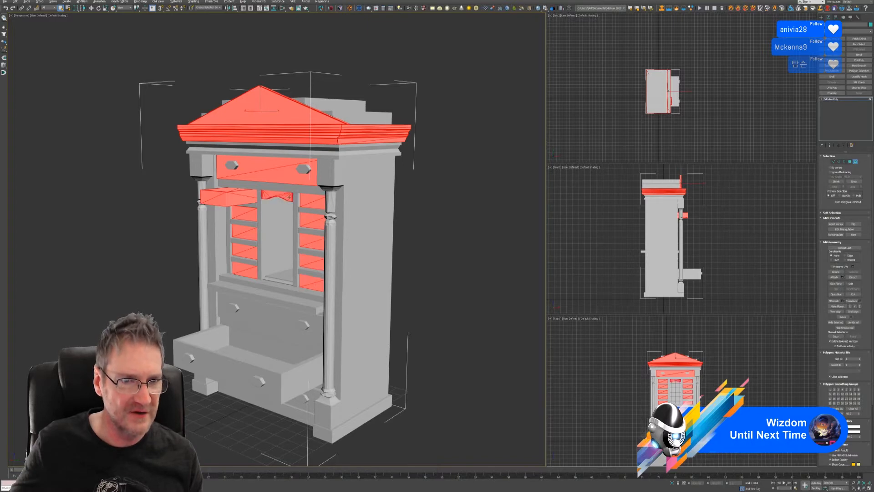
Add the projecting ledge and the three large lower drawers to the selection
{"action": "left_click", "coordinate": [269, 294], "text": "ctrl"}
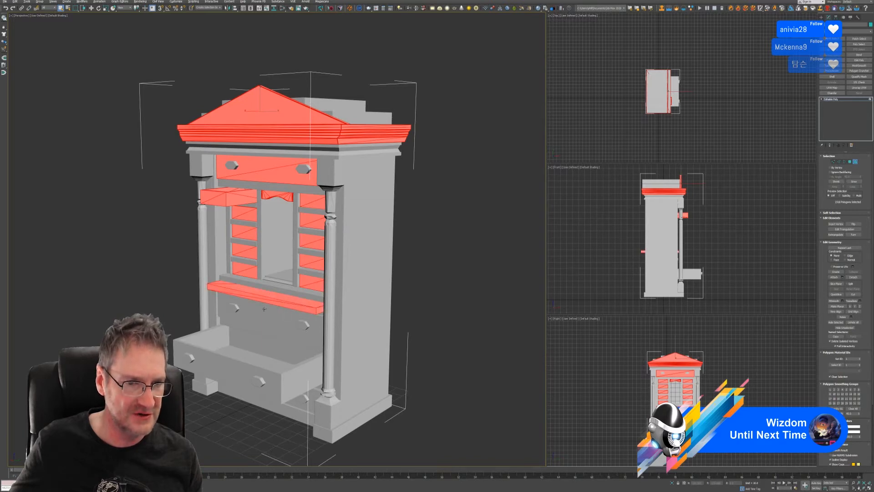
{"action": "left_click", "coordinate": [264, 308], "text": "ctrl"}
{"action": "left_click", "coordinate": [310, 387], "text": "ctrl"}
{"action": "middle_click_drag", "start_coordinate": [396, 336], "coordinate": [396, 317], "text": "alt"}
{"action": "left_click", "coordinate": [256, 379], "text": "ctrl"}
{"action": "middle_click_drag", "start_coordinate": [387, 280], "coordinate": [384, 275], "text": "alt"}
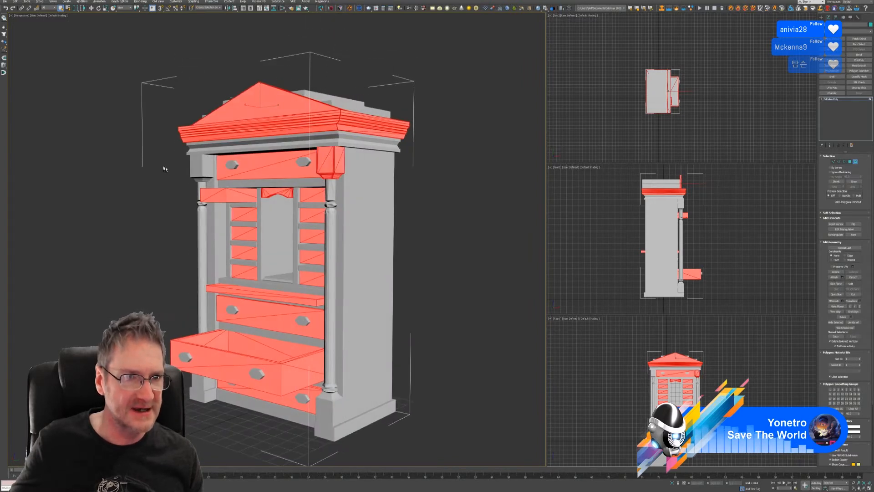
Add the remaining square column blocks and the base plinth to the selection
{"action": "left_click", "coordinate": [192, 168], "text": "ctrl"}
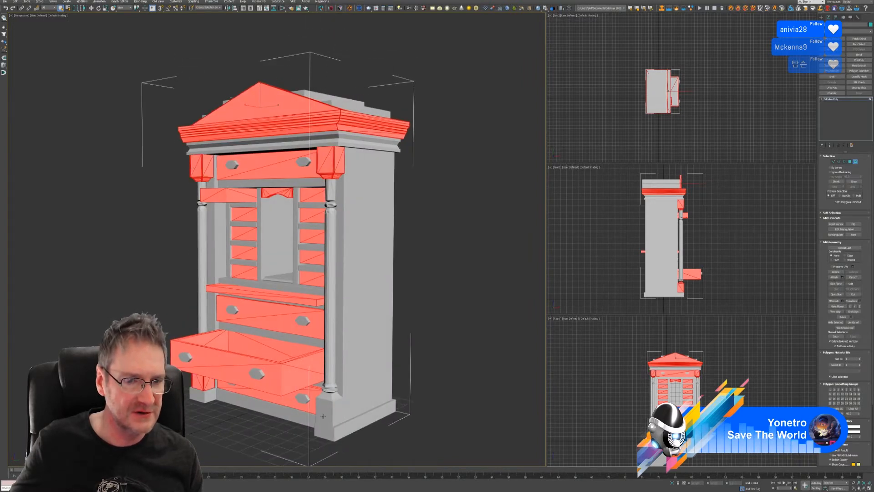
{"action": "middle_click_drag", "start_coordinate": [372, 291], "coordinate": [413, 290], "text": "alt"}
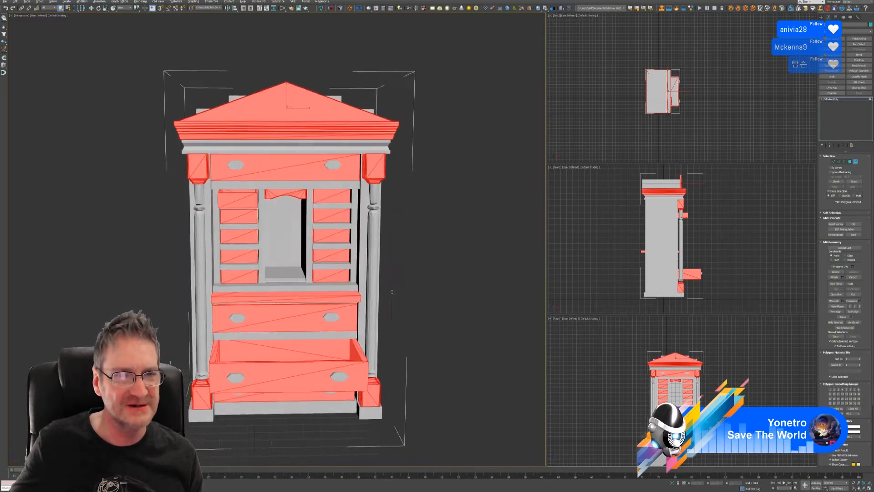
{"action": "middle_click_drag", "start_coordinate": [353, 290], "coordinate": [388, 290], "text": "alt"}
{"action": "middle_click_drag", "start_coordinate": [377, 258], "coordinate": [442, 252], "text": "alt"}
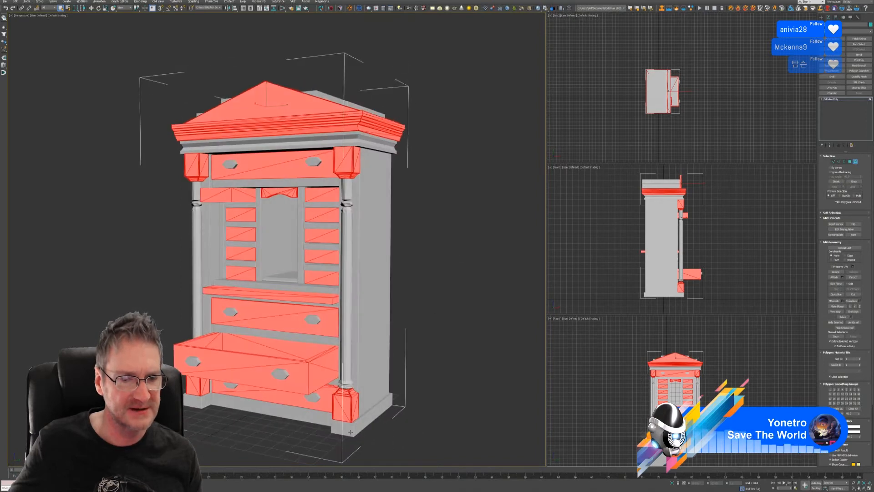
{"action": "left_click", "coordinate": [207, 401], "text": "ctrl"}
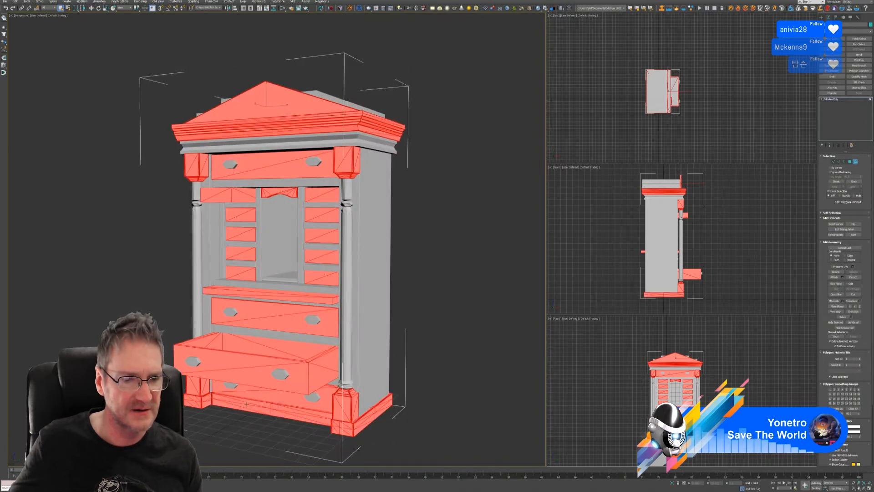
{"action": "middle_click_drag", "start_coordinate": [409, 386], "coordinate": [431, 392], "text": "alt"}
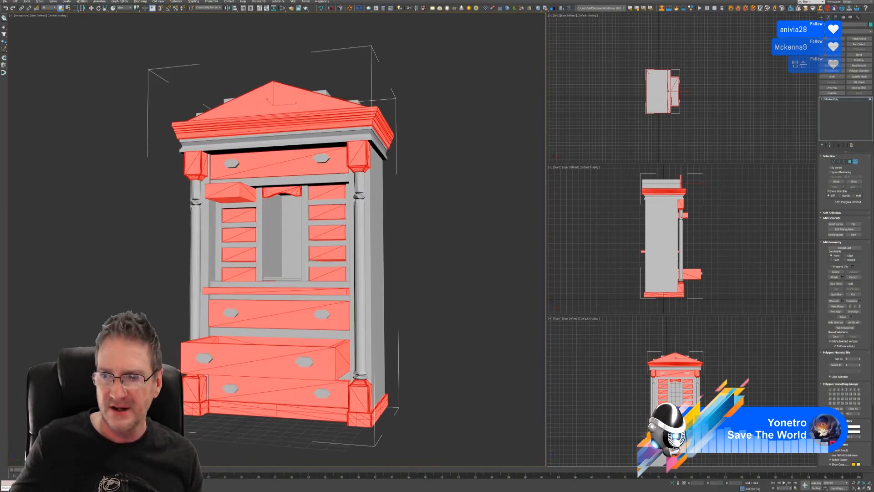
Set the vertex color of the selected elements to blue
{"action": "left_click", "coordinate": [853, 428]}
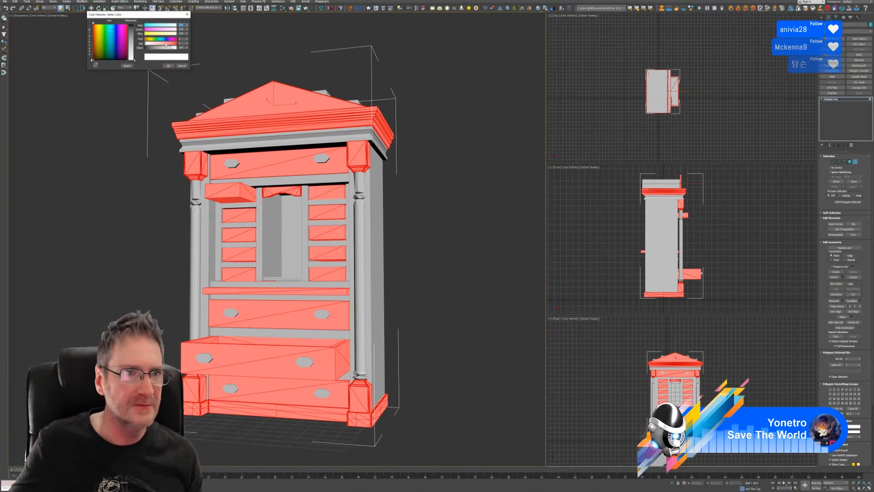
{"action": "left_click_drag", "start_coordinate": [116, 34], "coordinate": [115, 37]}
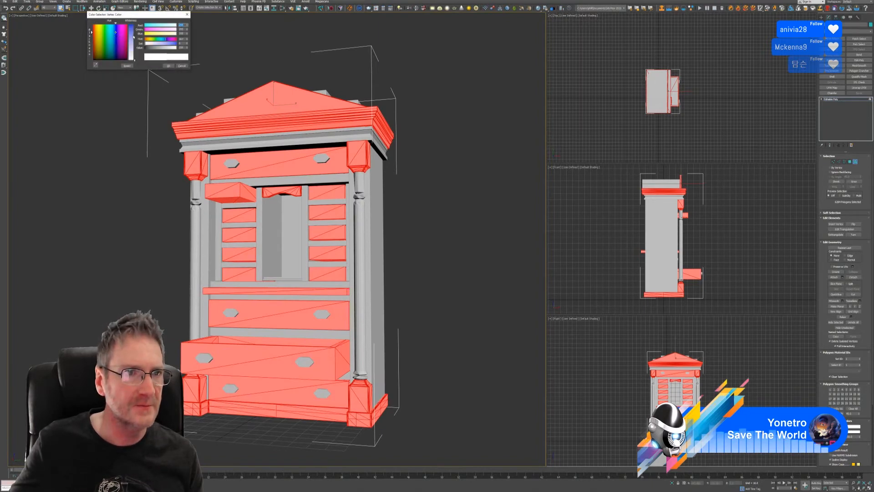
{"action": "left_click", "coordinate": [168, 65]}
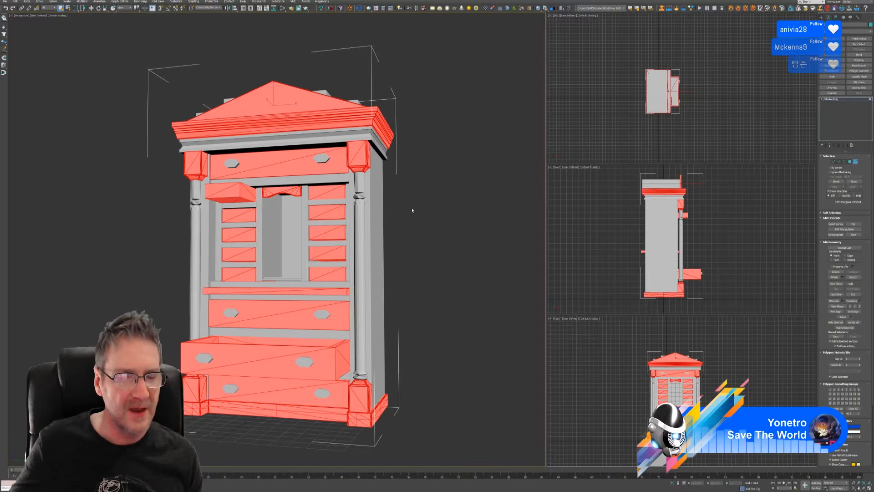
Invert the element selection and remove the top drawer's two knobs from it
{"action": "middle_click_drag", "start_coordinate": [412, 210], "coordinate": [401, 210], "text": "alt"}
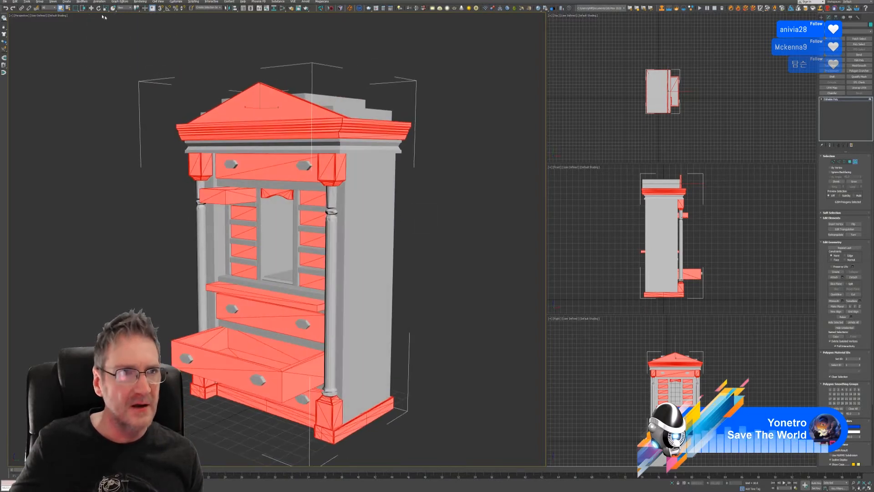
{"action": "left_click", "coordinate": [15, 2]}
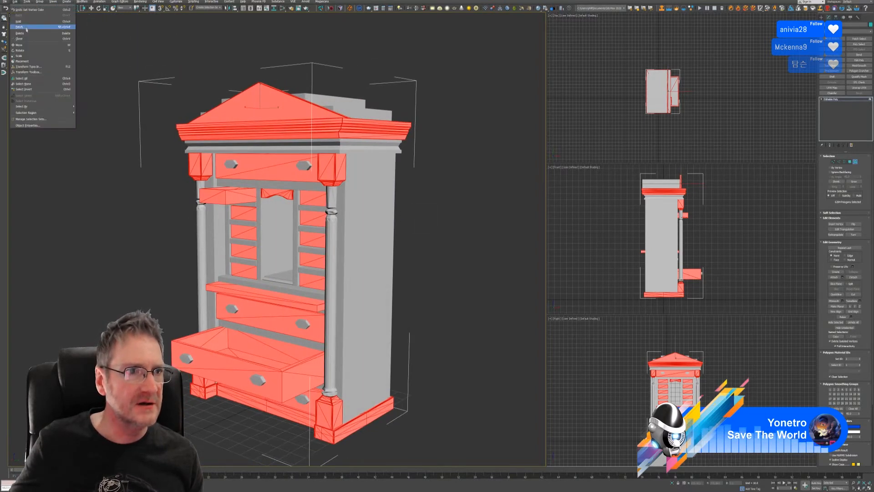
{"action": "left_click", "coordinate": [28, 89]}
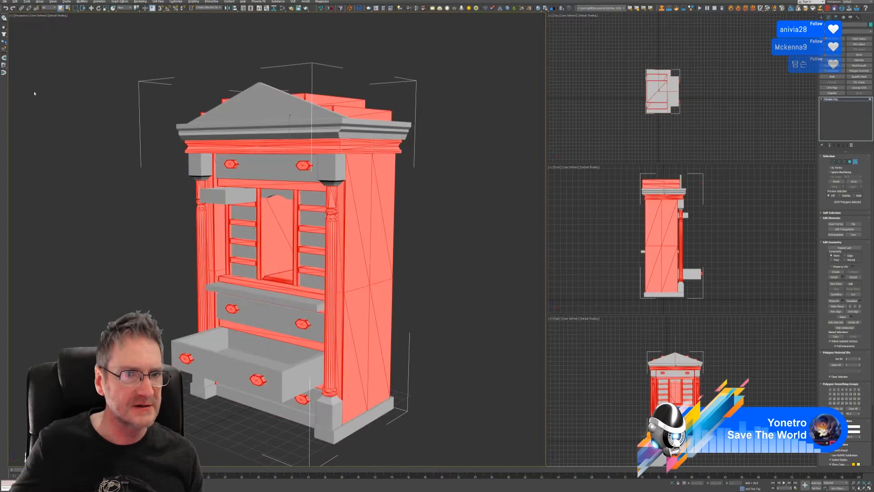
{"action": "middle_click_drag", "start_coordinate": [403, 199], "coordinate": [414, 199], "text": "alt"}
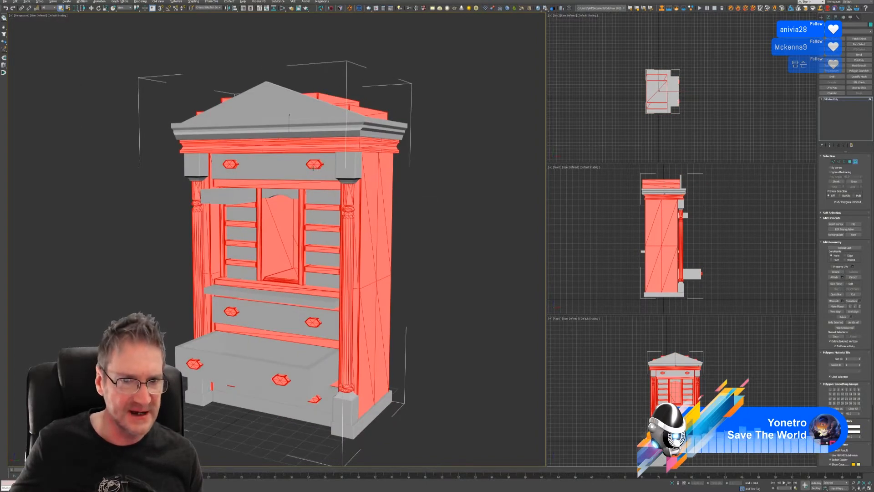
{"action": "left_click", "coordinate": [314, 165], "text": "alt"}
{"action": "left_click", "coordinate": [232, 165], "text": "alt"}
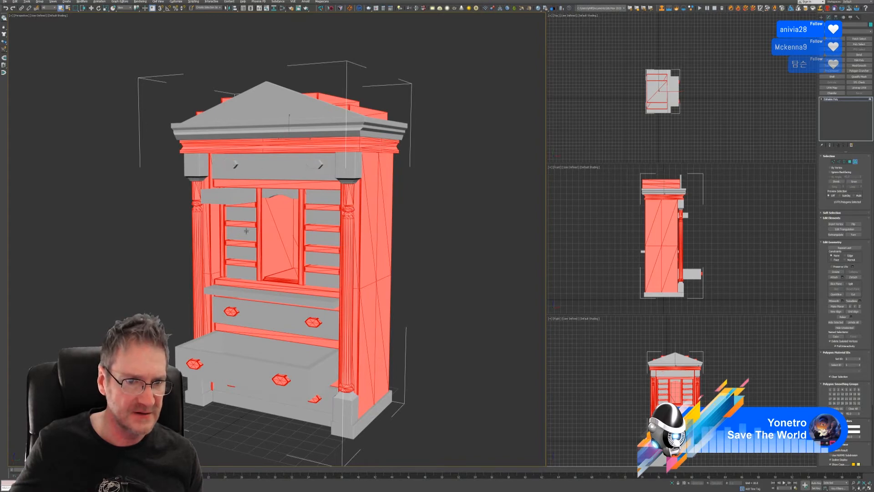
Remove the knobs of the three lower drawers from the selection, keeping the cabinet's side panels selected
{"action": "left_click", "coordinate": [234, 311], "text": "alt"}
{"action": "left_click", "coordinate": [314, 323], "text": "alt"}
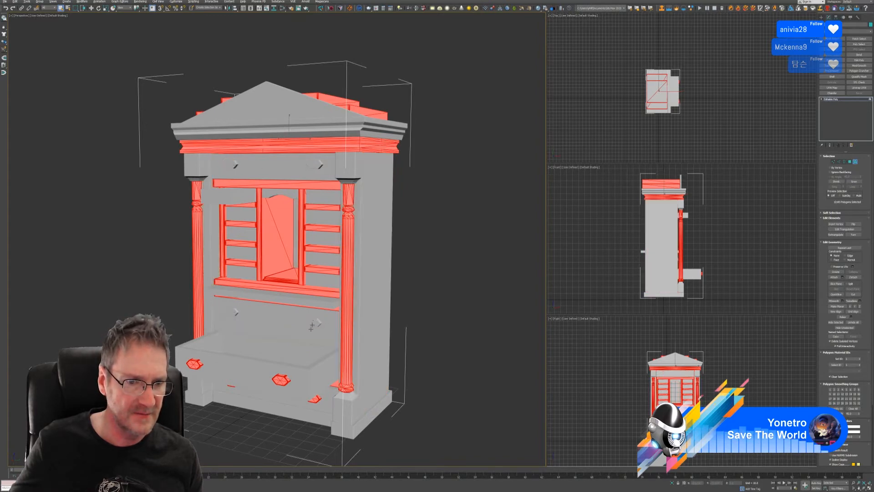
{"action": "key", "text": "ctrl+z"}
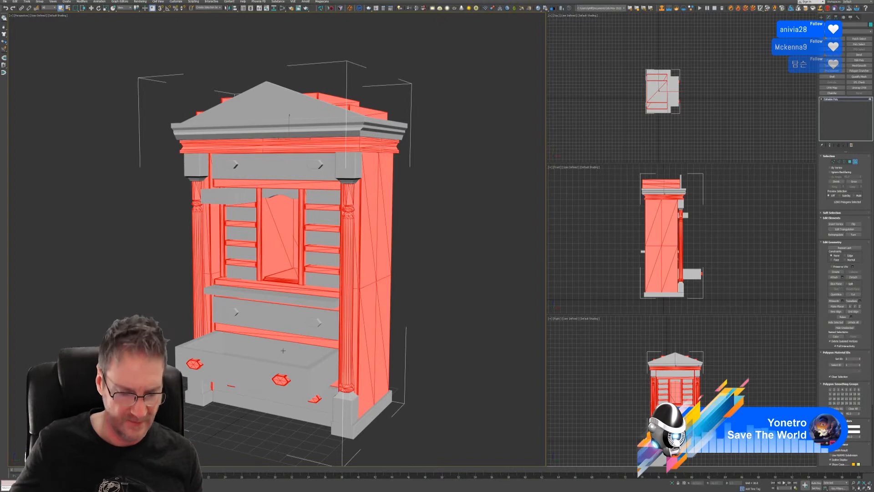
{"action": "left_click", "coordinate": [281, 378], "text": "alt"}
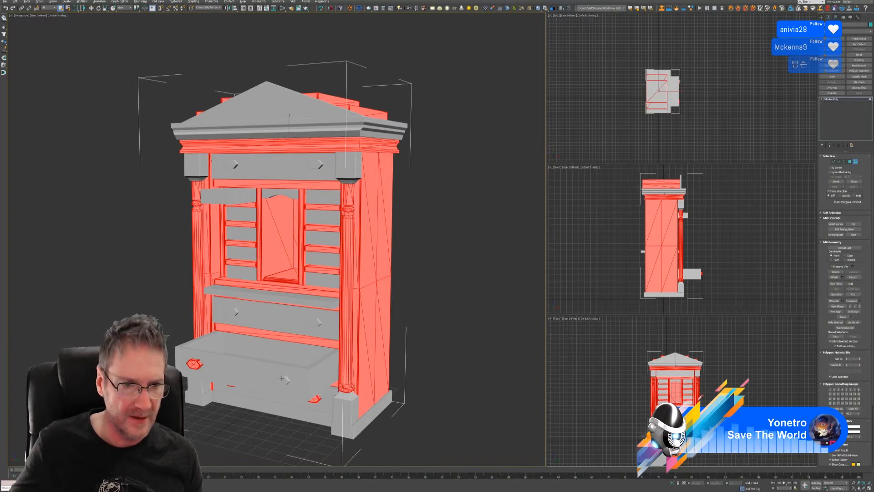
{"action": "middle_click_drag", "start_coordinate": [405, 348], "coordinate": [334, 354], "text": "alt"}
{"action": "left_click", "coordinate": [231, 372], "text": "alt"}
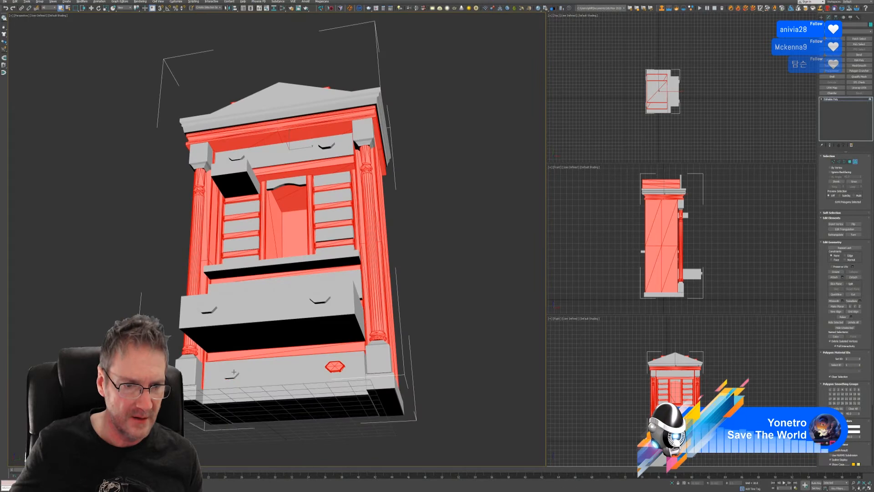
{"action": "left_click", "coordinate": [339, 365], "text": "alt"}
Remove both round column shafts from the selection
{"action": "middle_click_drag", "start_coordinate": [408, 276], "coordinate": [406, 282], "text": "alt"}
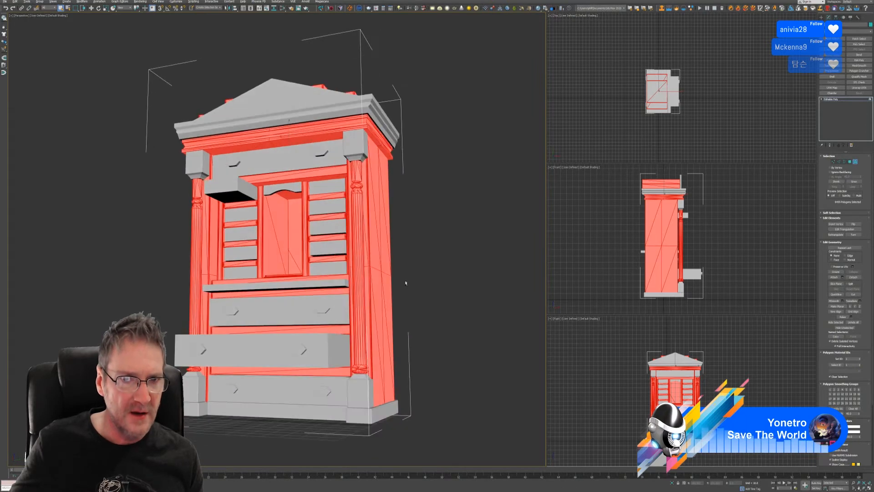
{"action": "left_click", "coordinate": [358, 220], "text": "alt"}
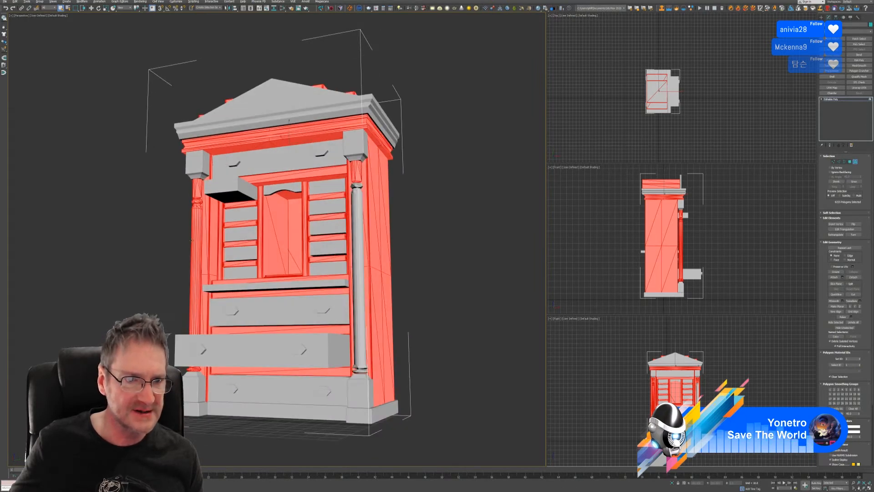
{"action": "left_click", "coordinate": [195, 237], "text": "alt"}
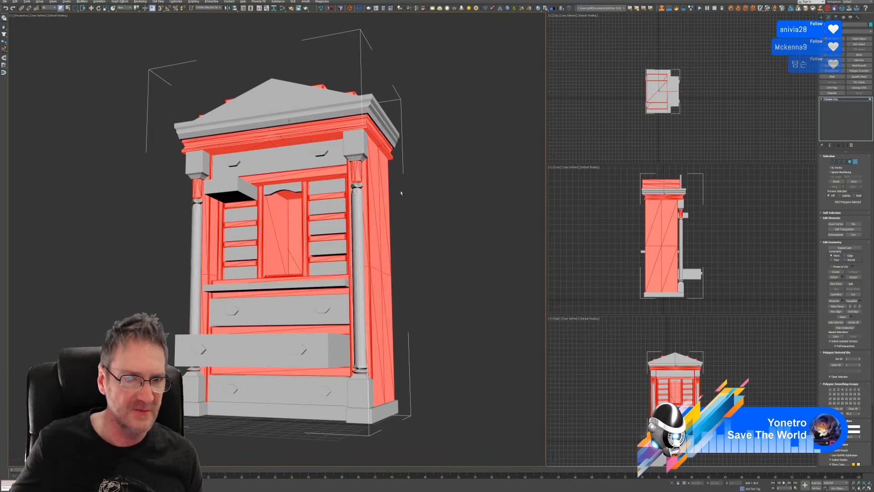
{"action": "mouse_move", "coordinate": [420, 204]}
{"action": "middle_mouse_down", "text": "alt"}
{"action": "mouse_move", "coordinate": [441, 212]}
{"action": "mouse_move", "coordinate": [428, 211]}
{"action": "middle_mouse_up", "text": "alt"}
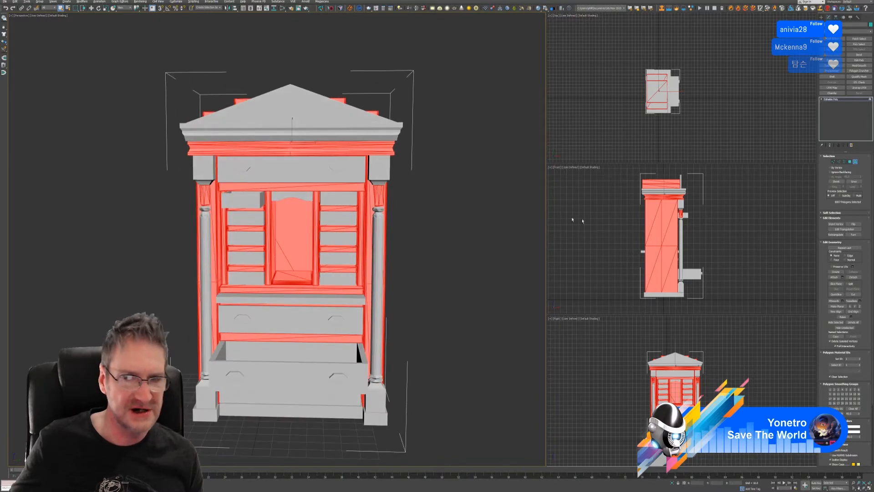
{"action": "middle_click_drag", "start_coordinate": [427, 212], "coordinate": [440, 252], "text": "alt"}
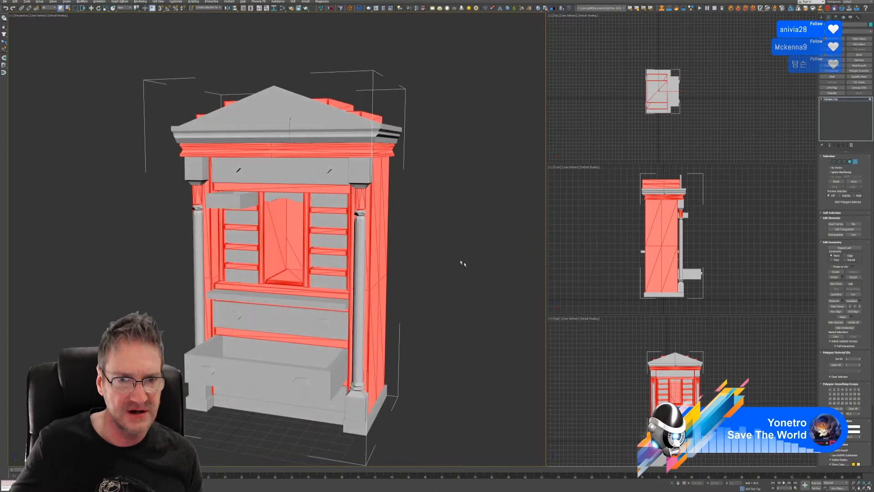
Set the vertex color of the selected cabinet body elements to red
{"action": "left_click", "coordinate": [853, 427]}
{"action": "left_click", "coordinate": [92, 32]}
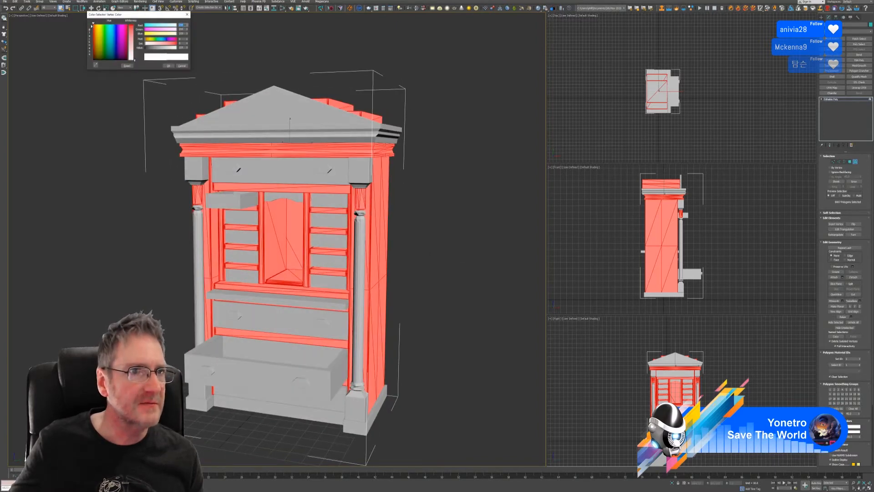
{"action": "left_click_drag", "start_coordinate": [135, 35], "coordinate": [136, 36]}
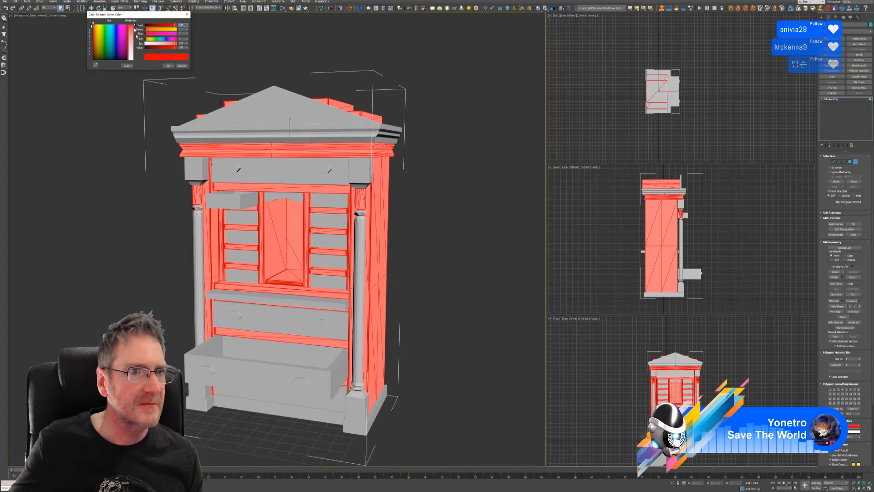
{"action": "left_click", "coordinate": [168, 65]}
Select all eight knob elements on the cabinet's top drawer and three lower drawers
{"action": "middle_click_drag", "start_coordinate": [484, 214], "coordinate": [489, 214]}
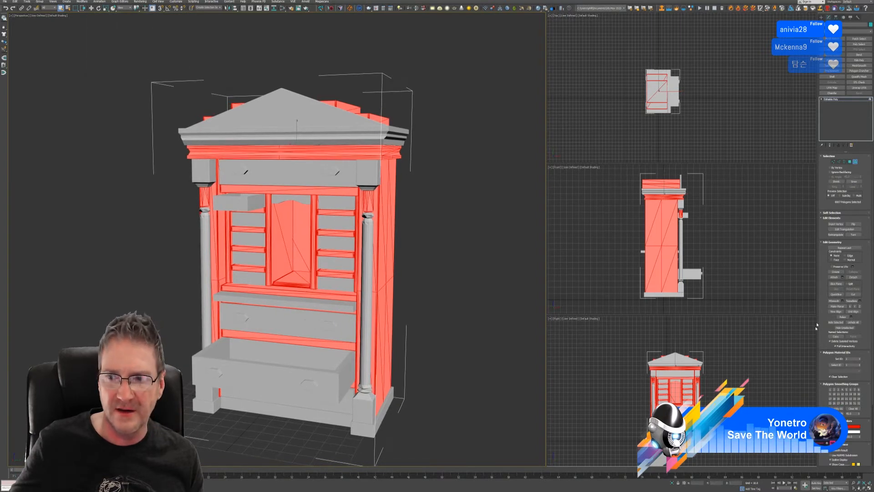
{"action": "left_click", "coordinate": [237, 171]}
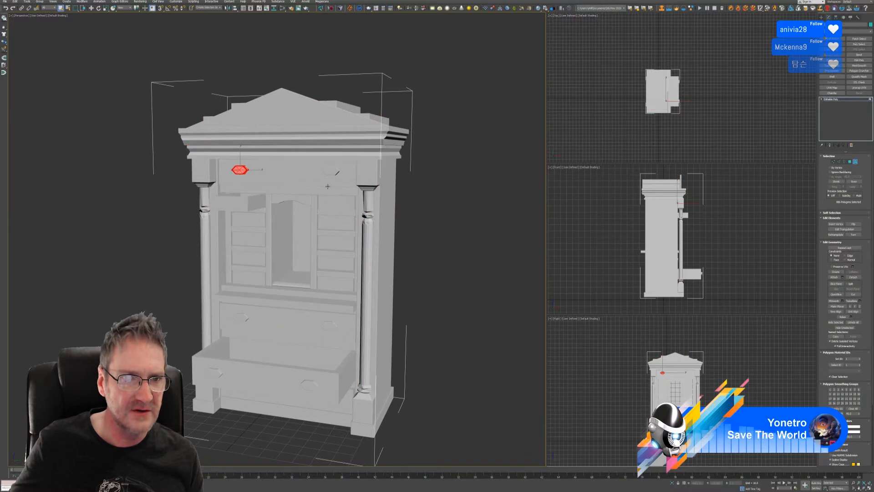
{"action": "left_click", "coordinate": [331, 171], "text": "ctrl"}
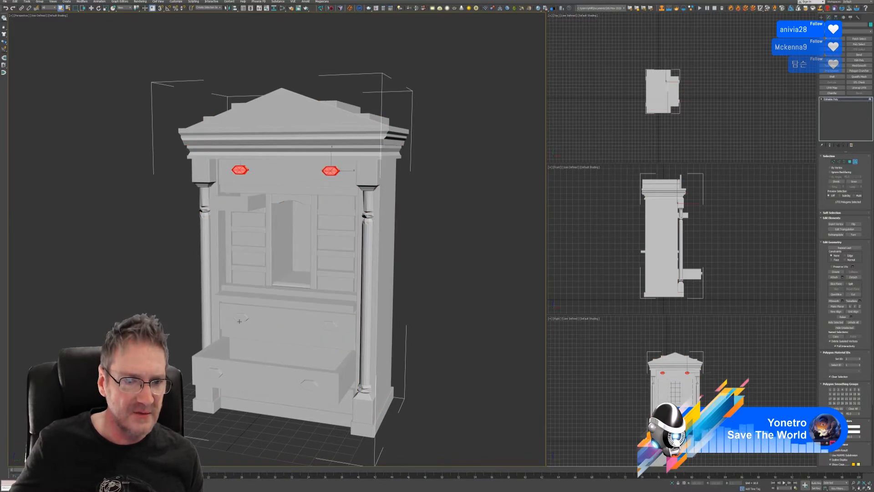
{"action": "left_click", "coordinate": [240, 319], "text": "ctrl"}
{"action": "left_click", "coordinate": [330, 325], "text": "ctrl"}
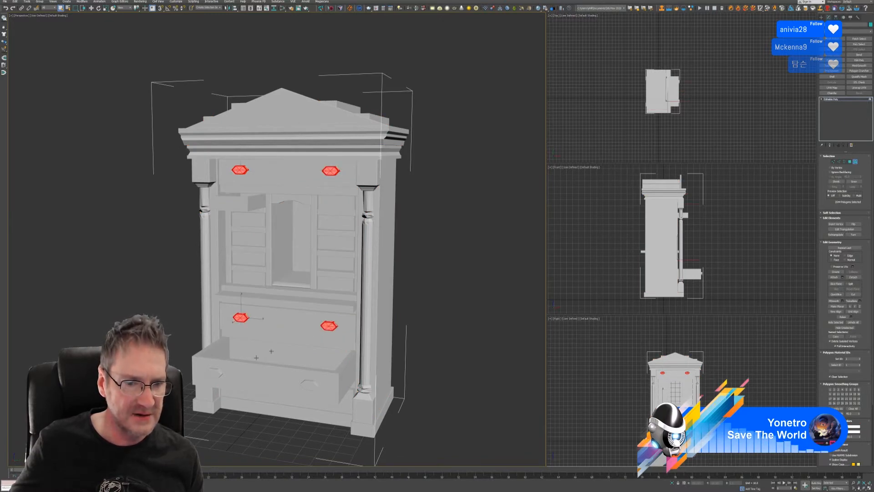
{"action": "left_click", "coordinate": [215, 373], "text": "ctrl"}
{"action": "left_click", "coordinate": [308, 385], "text": "ctrl"}
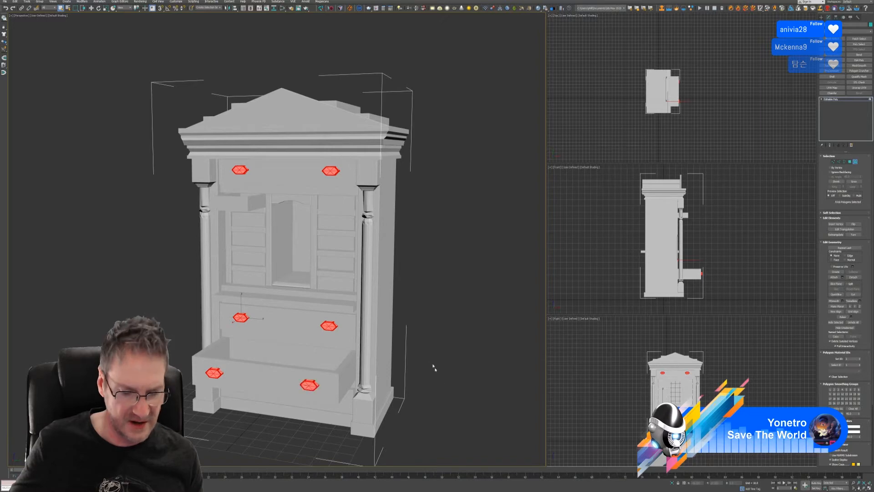
{"action": "middle_click_drag", "start_coordinate": [433, 368], "coordinate": [416, 329], "text": "alt"}
{"action": "left_click", "coordinate": [246, 404], "text": "ctrl"}
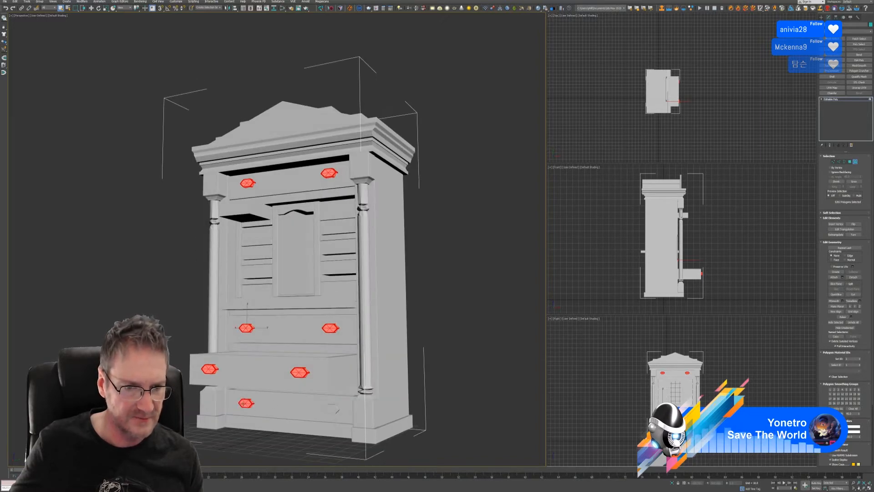
{"action": "left_click", "coordinate": [331, 409], "text": "ctrl"}
{"action": "mouse_move", "coordinate": [400, 324]}
{"action": "middle_mouse_down", "text": "alt"}
{"action": "mouse_move", "coordinate": [418, 323]}
{"action": "mouse_move", "coordinate": [404, 317]}
{"action": "middle_mouse_up", "text": "alt"}
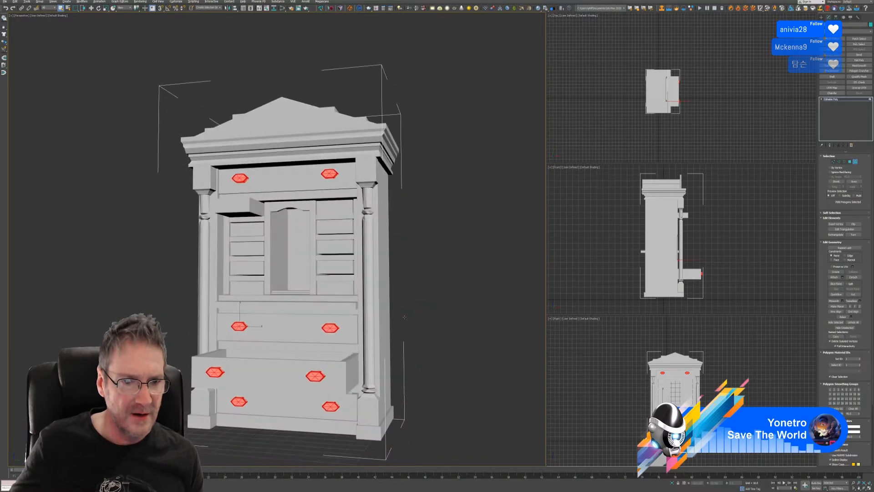
Set the vertex color of the selected drawer knobs to a saturated yellow
{"action": "left_click", "coordinate": [853, 428]}
{"action": "left_click", "coordinate": [99, 31]}
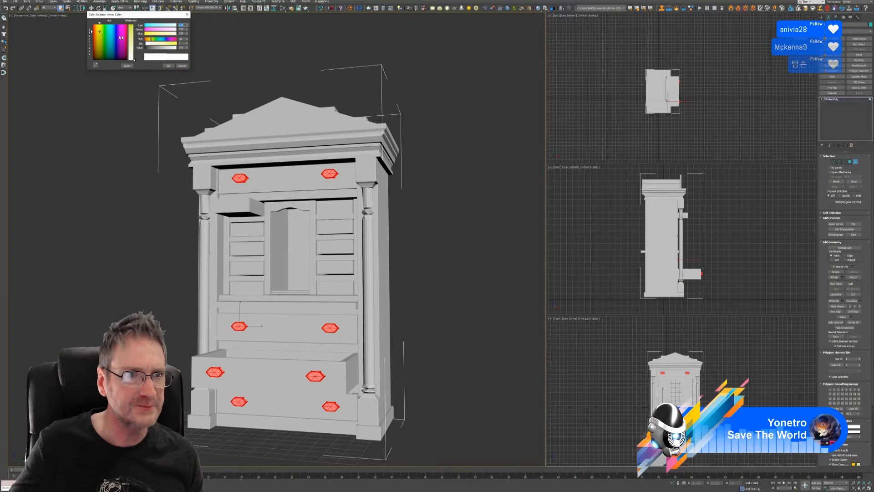
{"action": "left_click_drag", "start_coordinate": [134, 60], "coordinate": [134, 24]}
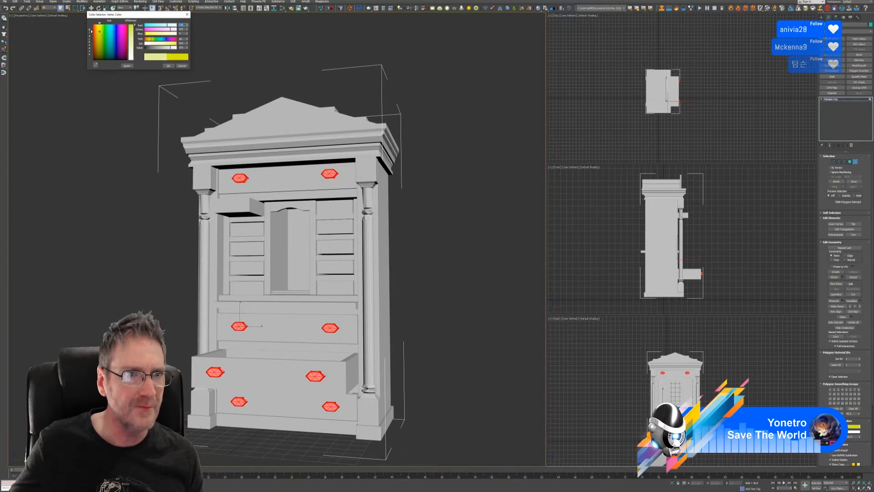
{"action": "left_click", "coordinate": [169, 66]}
Select both round column shafts and set their vertex color to teal green
{"action": "left_click", "coordinate": [372, 263]}
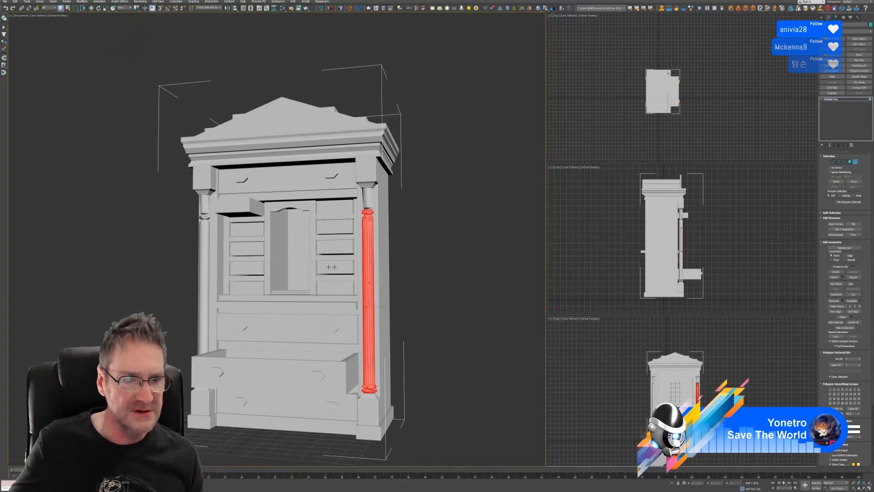
{"action": "left_click", "coordinate": [203, 294], "text": "ctrl"}
{"action": "middle_click_drag", "start_coordinate": [423, 335], "coordinate": [418, 332], "text": "alt"}
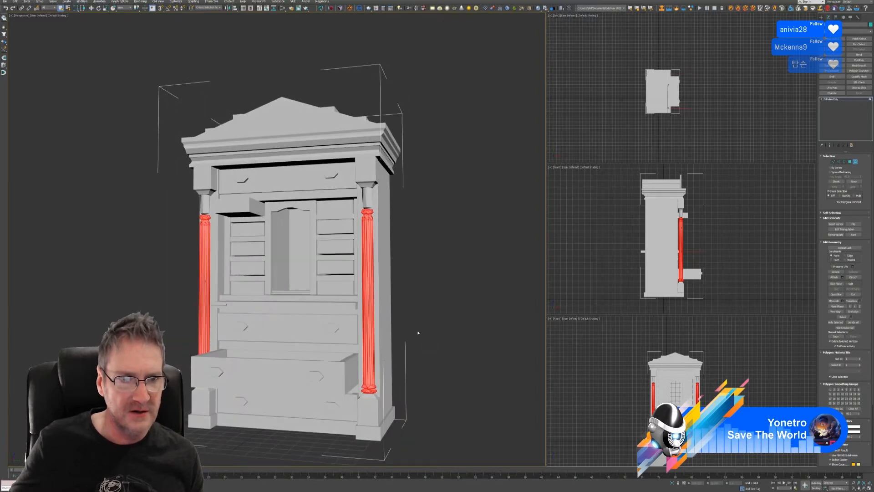
{"action": "left_click", "coordinate": [853, 428]}
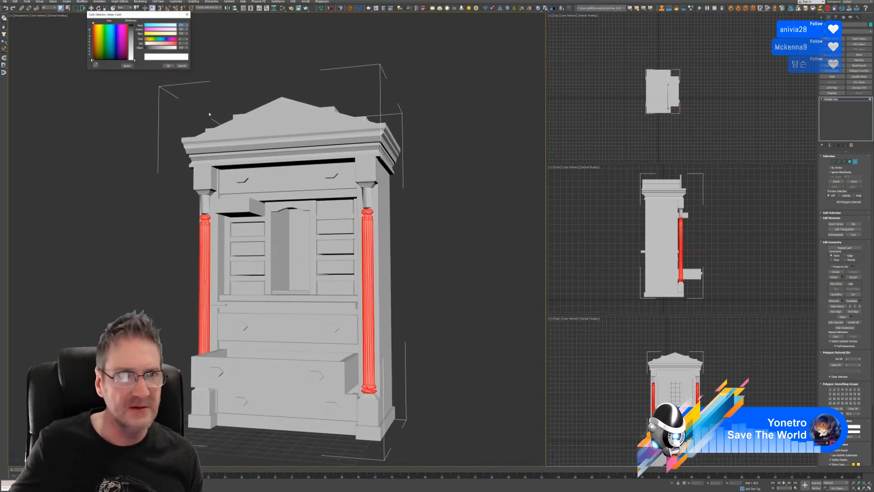
{"action": "left_click", "coordinate": [107, 36]}
{"action": "left_click_drag", "start_coordinate": [131, 31], "coordinate": [132, 24]}
{"action": "left_click", "coordinate": [167, 67]}
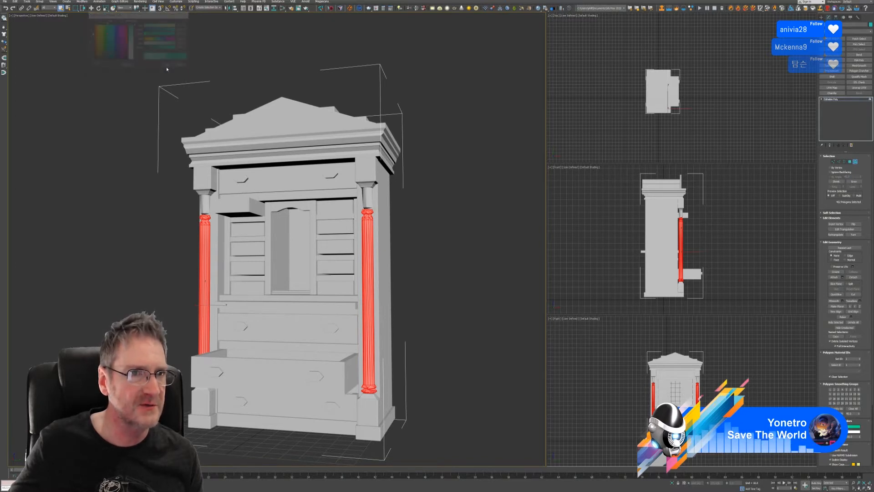
Leave element editing and turn on the cabinet's vertex channel display to check the color groups
{"action": "mouse_move", "coordinate": [464, 207]}
{"action": "middle_mouse_down", "text": "alt"}
{"action": "mouse_move", "coordinate": [443, 211]}
{"action": "mouse_move", "coordinate": [484, 217]}
{"action": "mouse_move", "coordinate": [470, 209]}
{"action": "mouse_move", "coordinate": [450, 215]}
{"action": "middle_mouse_up", "text": "alt"}
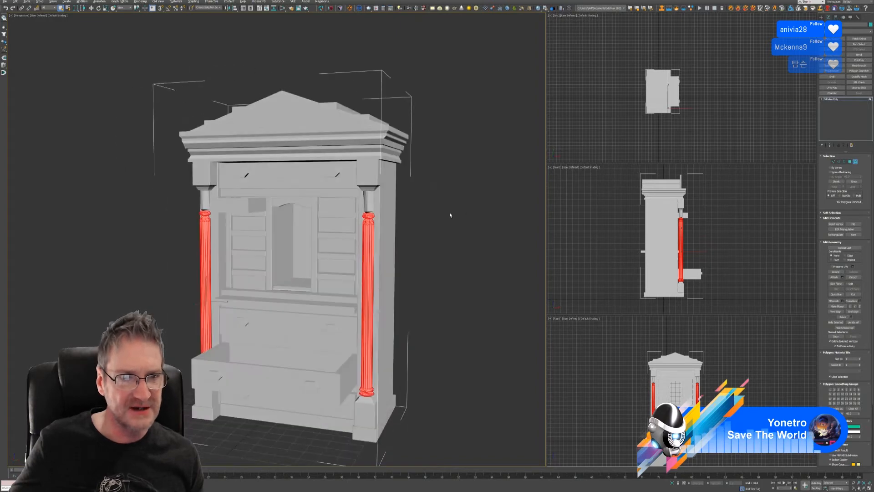
{"action": "left_click", "coordinate": [855, 162]}
{"action": "right_click", "coordinate": [357, 143]}
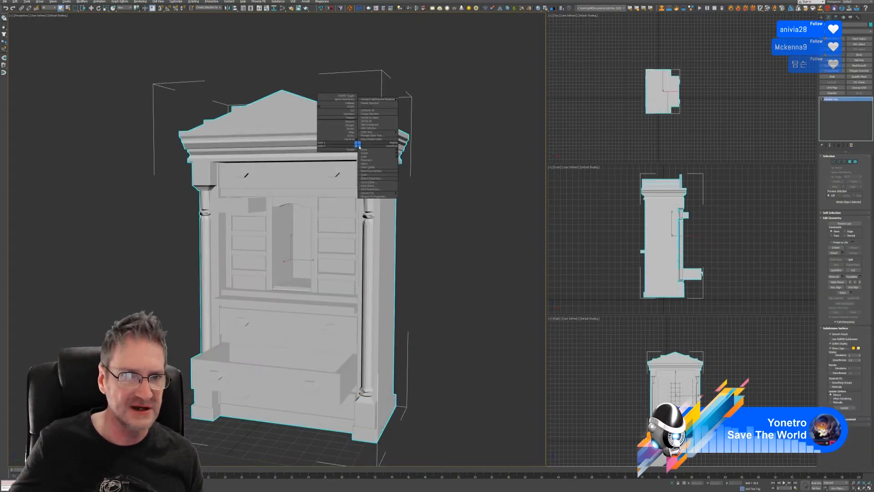
{"action": "left_click", "coordinate": [376, 178]}
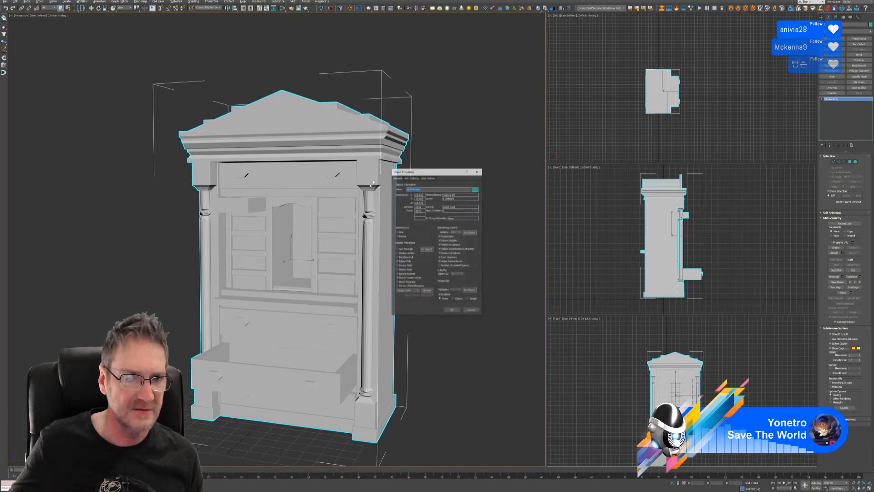
{"action": "left_click", "coordinate": [413, 288]}
{"action": "left_click", "coordinate": [449, 311]}
{"action": "mouse_move", "coordinate": [405, 296]}
{"action": "middle_mouse_down", "text": "alt"}
{"action": "mouse_move", "coordinate": [343, 296]}
{"action": "mouse_move", "coordinate": [425, 273]}
{"action": "mouse_move", "coordinate": [436, 279]}
{"action": "mouse_move", "coordinate": [425, 288]}
{"action": "mouse_move", "coordinate": [444, 306]}
{"action": "mouse_move", "coordinate": [477, 299]}
{"action": "mouse_move", "coordinate": [481, 277]}
{"action": "mouse_move", "coordinate": [392, 289]}
{"action": "mouse_move", "coordinate": [414, 304]}
{"action": "mouse_move", "coordinate": [396, 308]}
{"action": "mouse_move", "coordinate": [400, 279]}
{"action": "mouse_move", "coordinate": [376, 276]}
{"action": "mouse_move", "coordinate": [342, 291]}
{"action": "mouse_move", "coordinate": [346, 306]}
{"action": "mouse_move", "coordinate": [422, 296]}
{"action": "middle_mouse_up", "text": "alt"}
Turn off the vertex channel display in the cabinet's object properties
{"action": "right_click", "coordinate": [317, 185]}
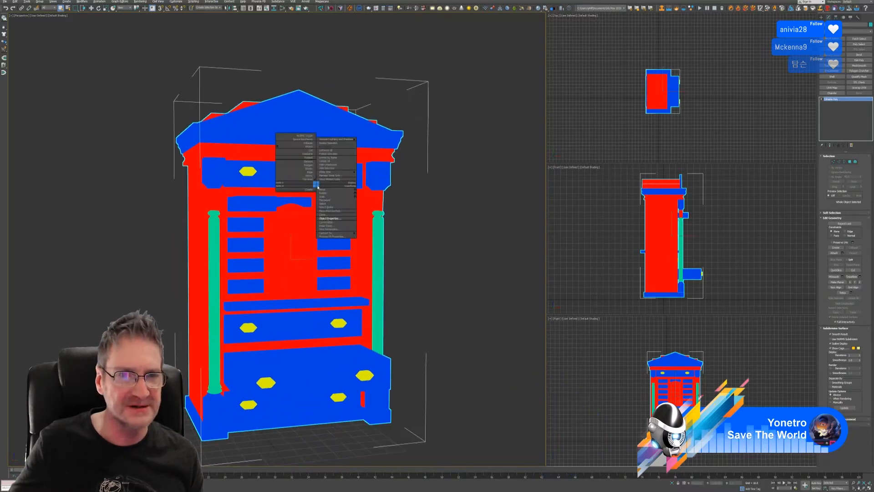
{"action": "left_click", "coordinate": [341, 222]}
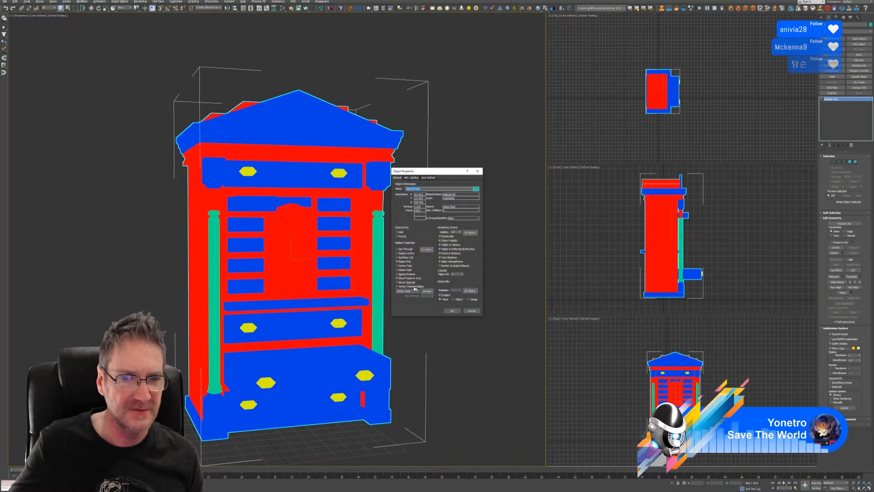
{"action": "left_click", "coordinate": [395, 285]}
{"action": "left_click", "coordinate": [451, 310]}
{"action": "middle_click_drag", "start_coordinate": [426, 305], "coordinate": [392, 304], "text": "alt"}
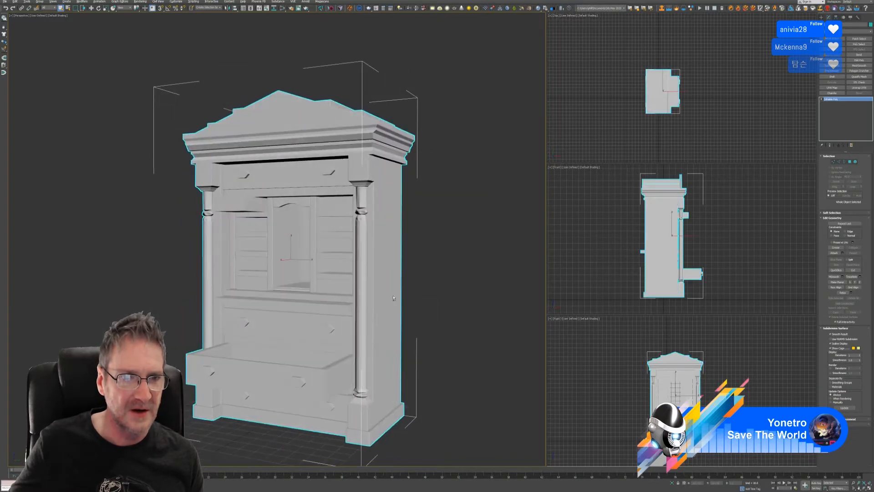
Save the scene and export the selected cabinet as FBX, overwriting the existing BIEDERMEIER_Final file
{"action": "left_click", "coordinate": [5, 2]}
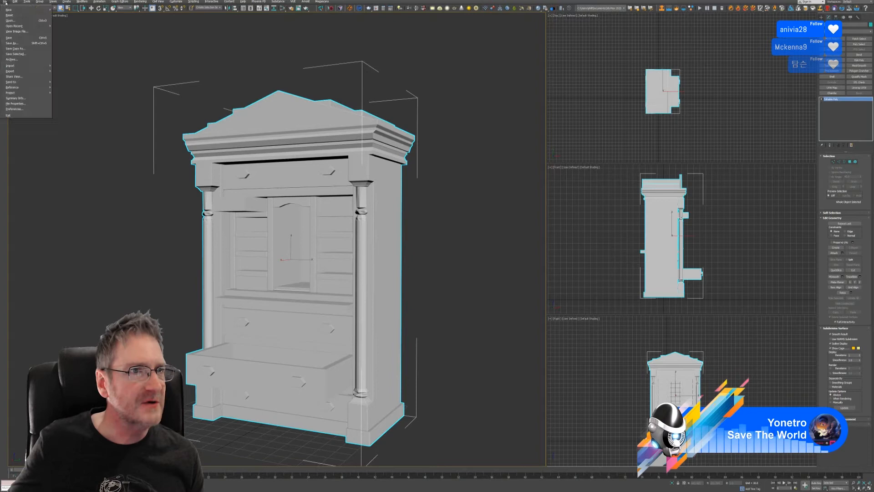
{"action": "left_click", "coordinate": [12, 37]}
{"action": "left_click", "coordinate": [5, 2]}
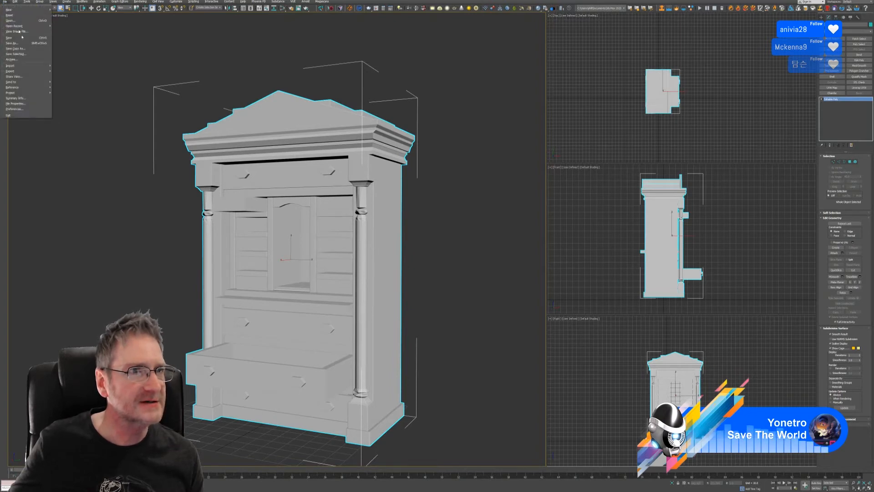
{"action": "mouse_move", "coordinate": [28, 71]}
{"action": "left_click", "coordinate": [69, 76]}
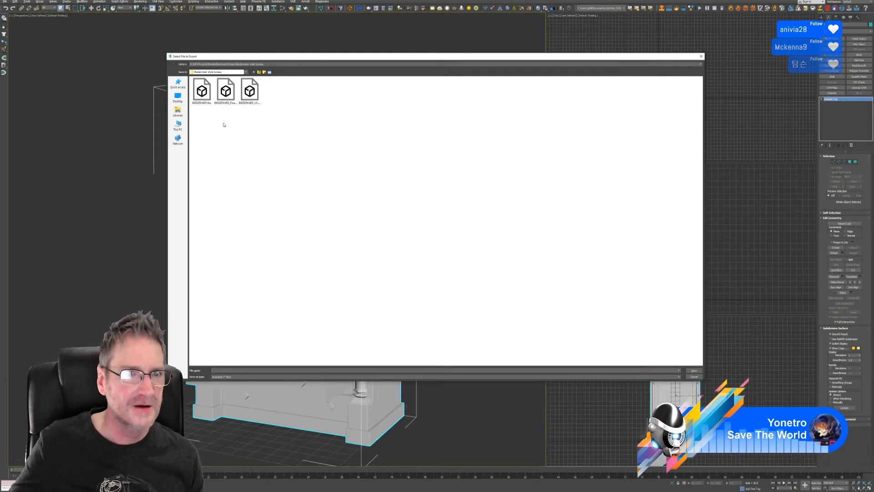
{"action": "left_click", "coordinate": [225, 103]}
{"action": "key", "text": "Return"}
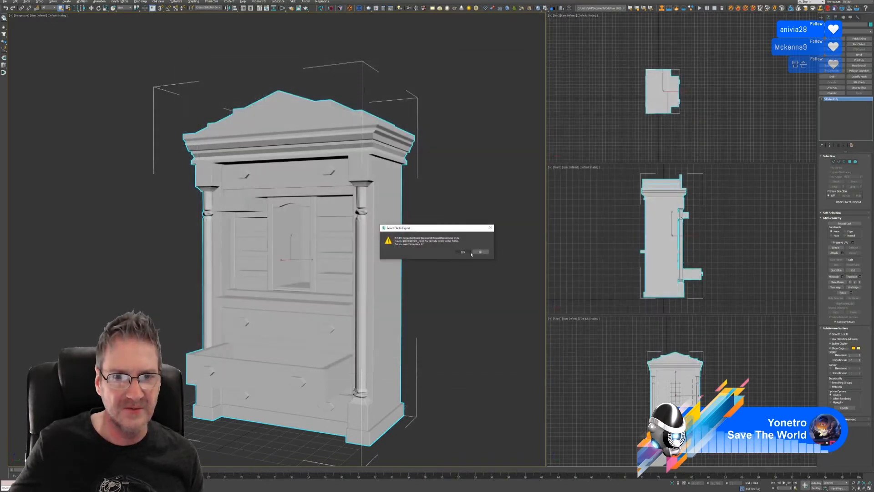
{"action": "left_click", "coordinate": [467, 251]}
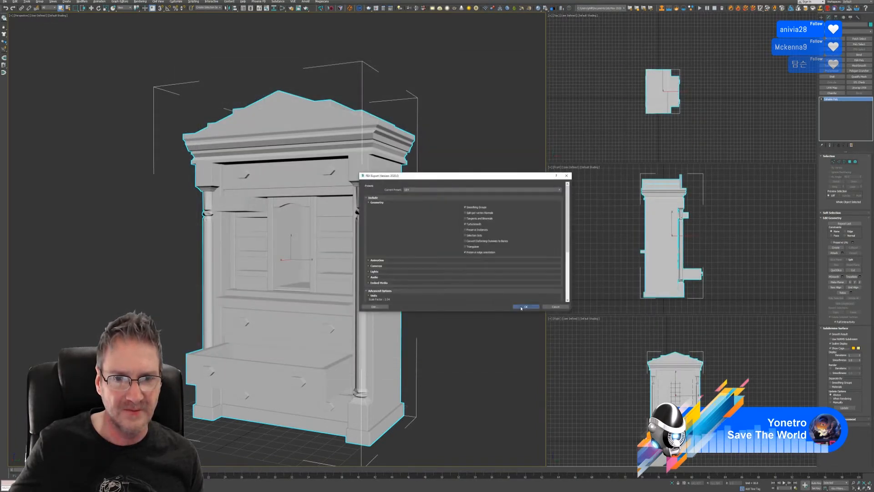
{"action": "left_click", "coordinate": [523, 305]}
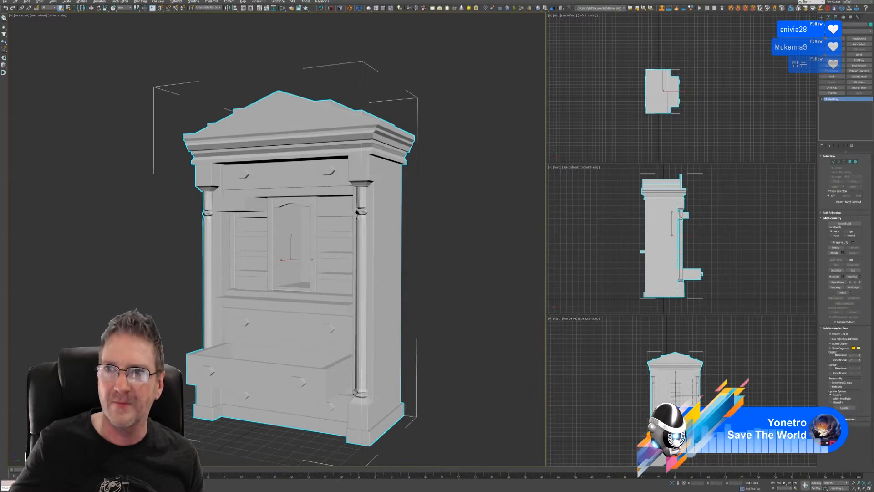
Switch to Substance Painter and reload the project mesh from the re-exported BIEDERMEIER_Final FBX file
{"action": "key", "text": "super+d"}
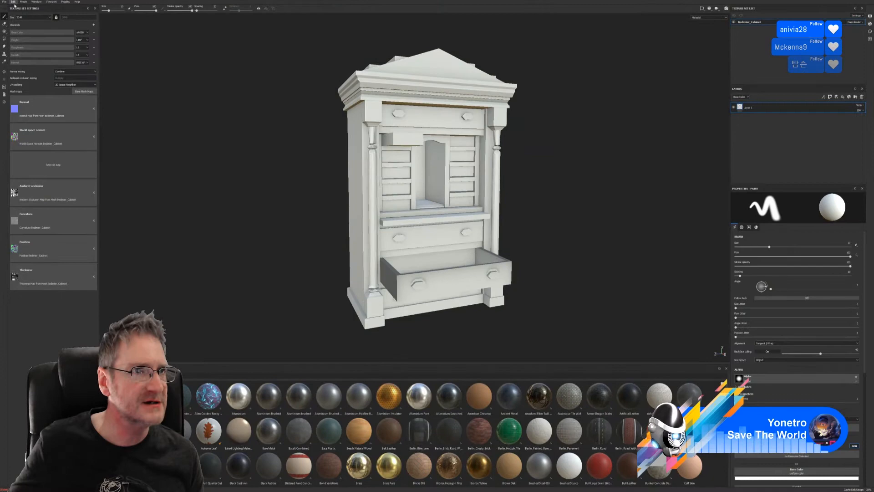
{"action": "left_click", "coordinate": [13, 3]}
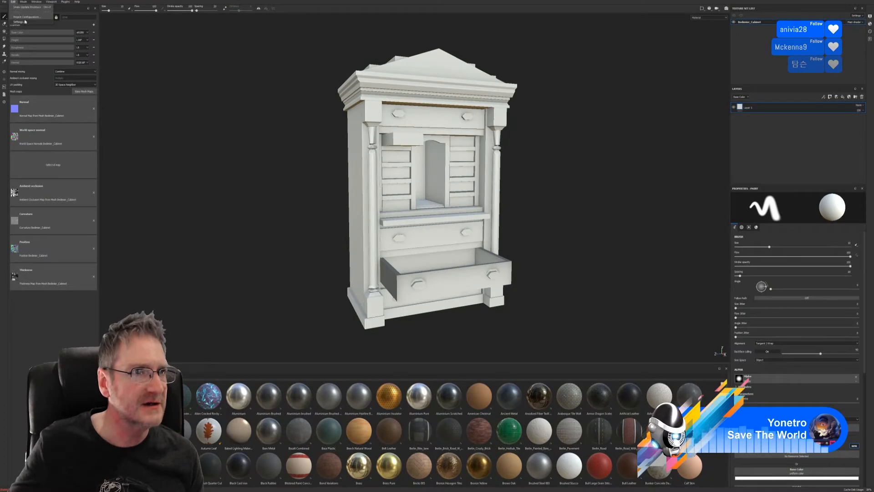
{"action": "left_click", "coordinate": [26, 17]}
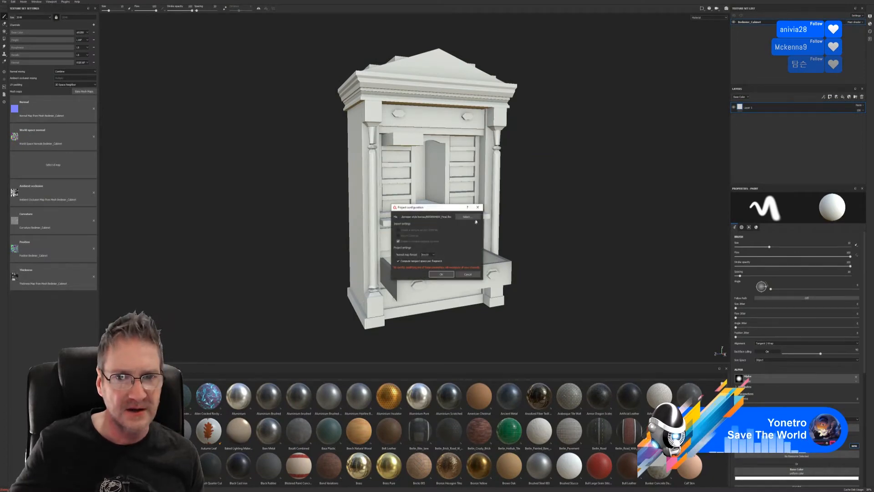
{"action": "left_click", "coordinate": [475, 220]}
{"action": "left_click_drag", "start_coordinate": [504, 169], "coordinate": [366, 95]}
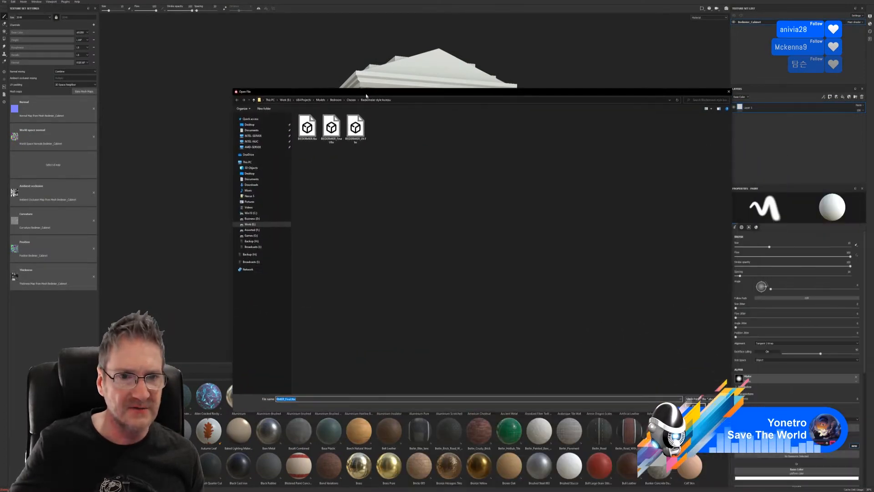
{"action": "double_click", "coordinate": [331, 127]}
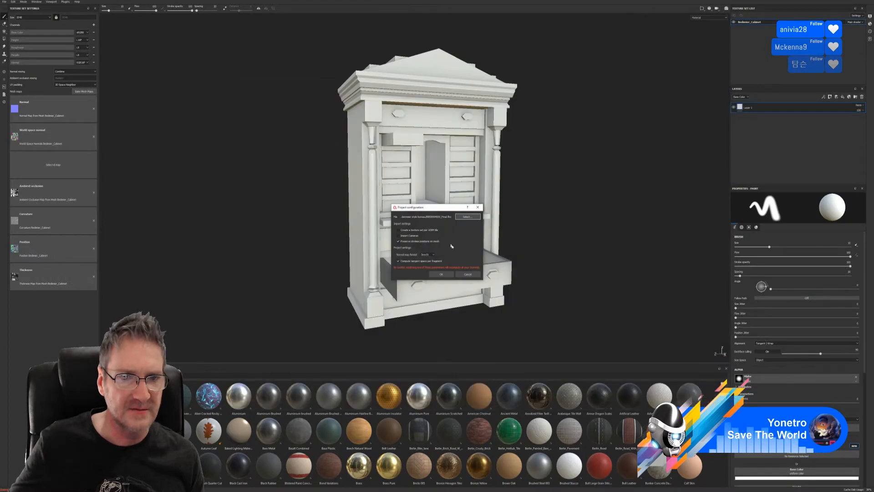
{"action": "left_click", "coordinate": [440, 273]}
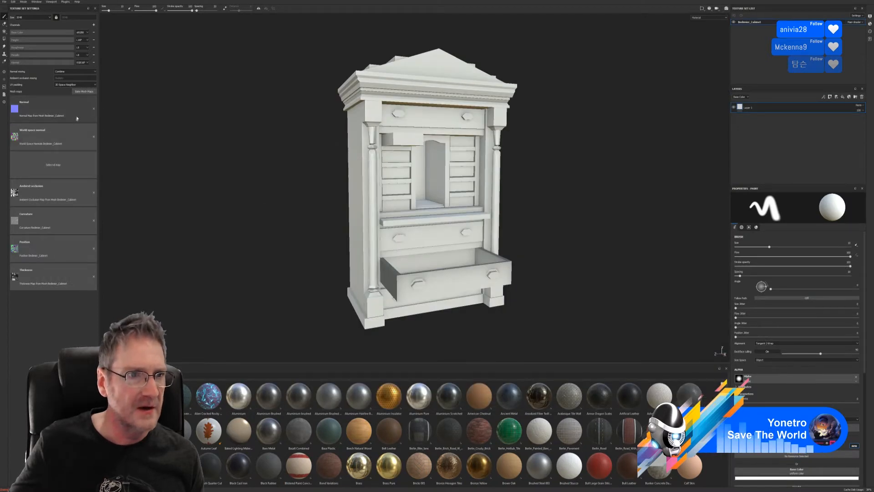
Bake all of the cabinet's mesh maps, including the ID map, using the current baking settings
{"action": "left_click", "coordinate": [84, 91]}
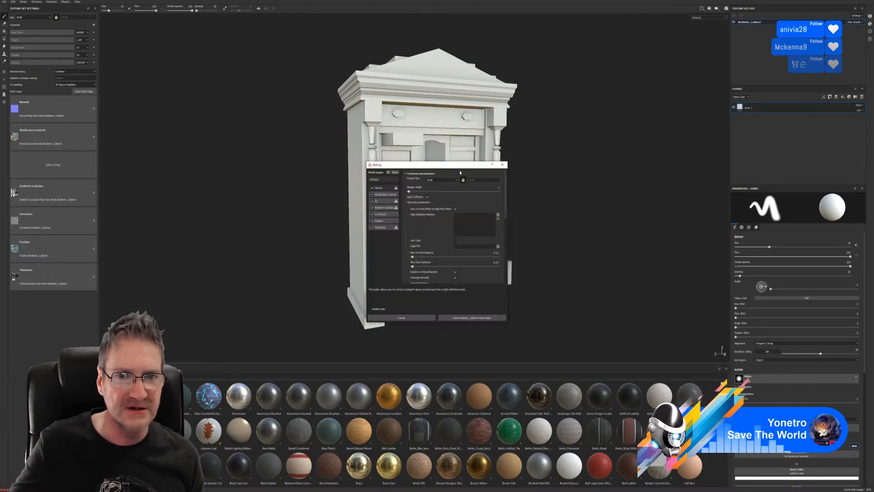
{"action": "left_click", "coordinate": [478, 321]}
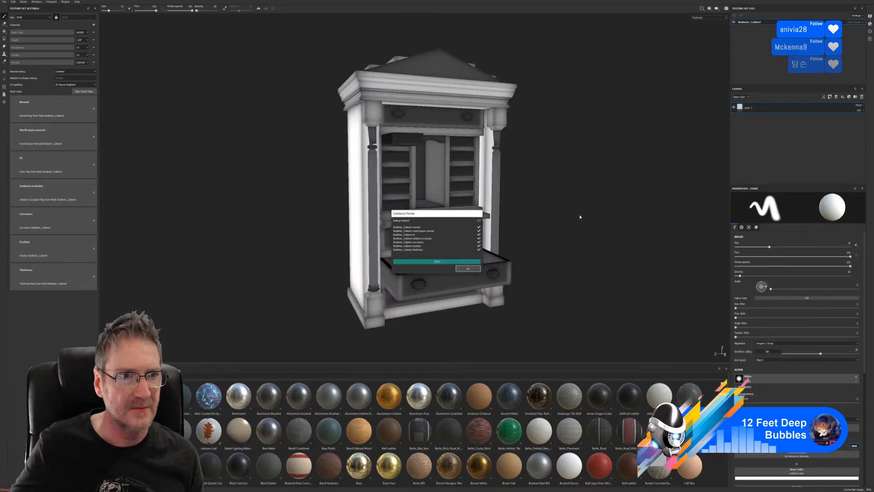
{"action": "left_click", "coordinate": [470, 269]}
Try the Wood_Varnished_Dark material as a fill over the whole cabinet, testing smaller and larger UV scales
{"action": "mouse_move", "coordinate": [530, 254]}
{"action": "left_mouse_down", "text": "alt"}
{"action": "mouse_move", "coordinate": [380, 261]}
{"action": "mouse_move", "coordinate": [453, 280]}
{"action": "left_mouse_up", "text": "alt"}
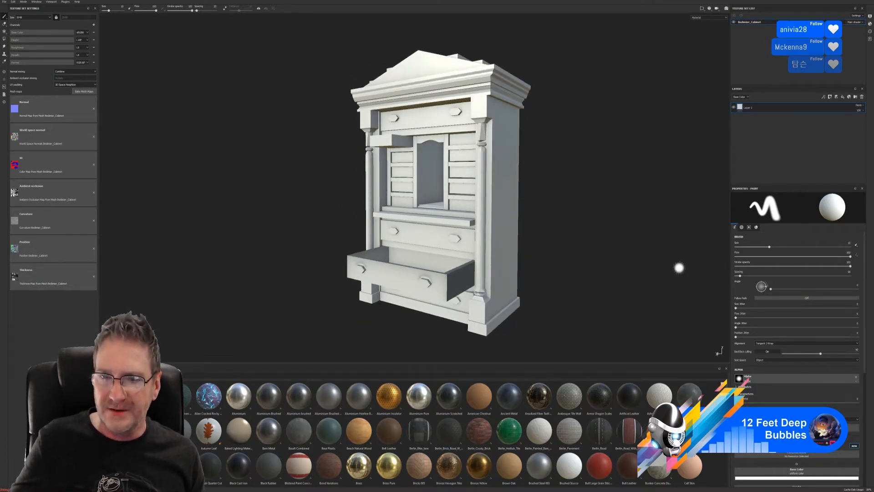
{"action": "scroll", "coordinate": [646, 423], "scroll_direction": "down", "scroll_amount": 15}
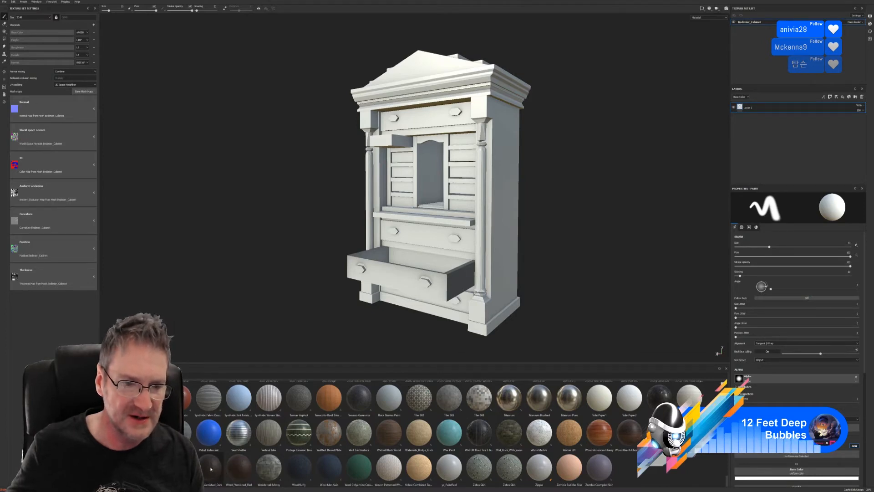
{"action": "left_click_drag", "start_coordinate": [210, 469], "coordinate": [510, 259]}
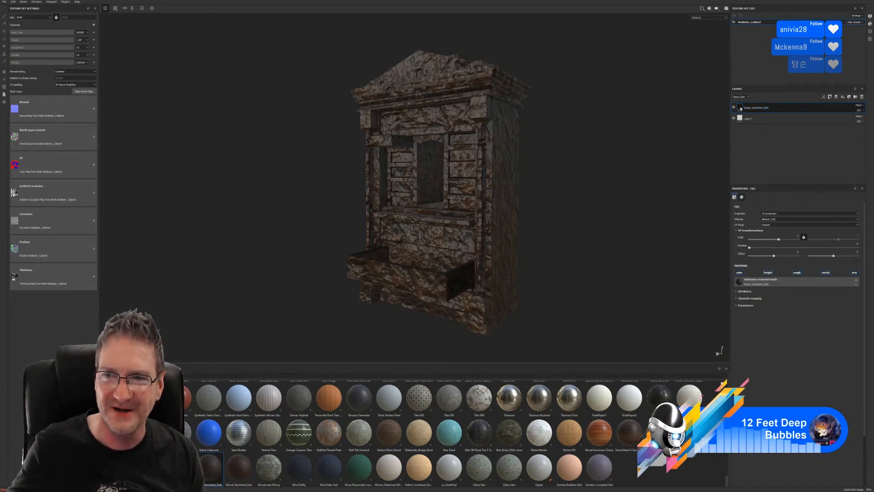
{"action": "left_click_drag", "start_coordinate": [779, 241], "coordinate": [776, 242]}
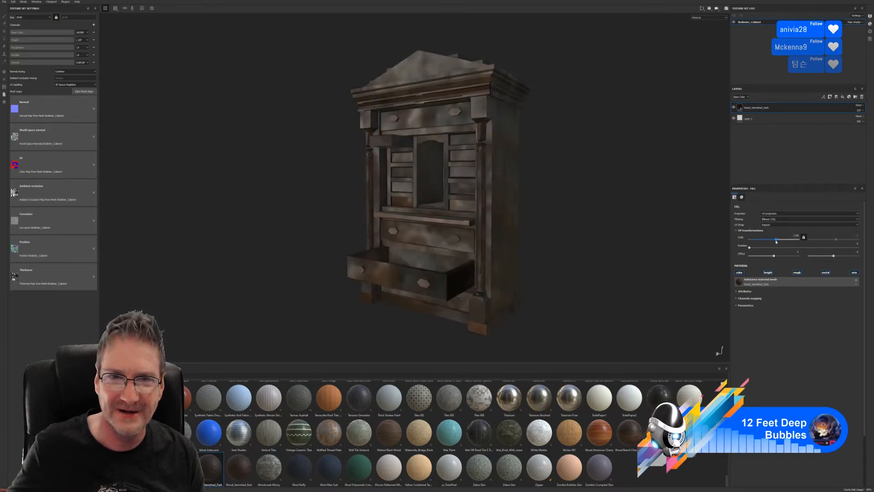
{"action": "left_click_drag", "start_coordinate": [568, 240], "coordinate": [550, 245], "text": "alt"}
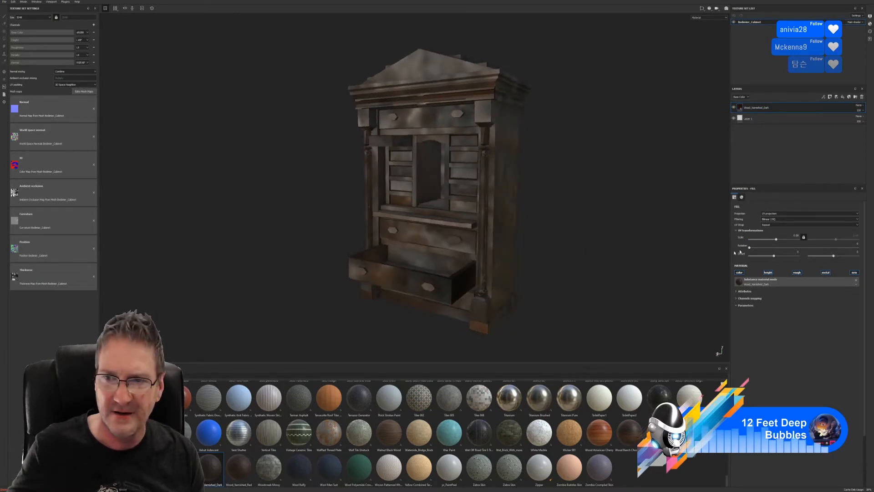
{"action": "left_click_drag", "start_coordinate": [777, 241], "coordinate": [788, 240]}
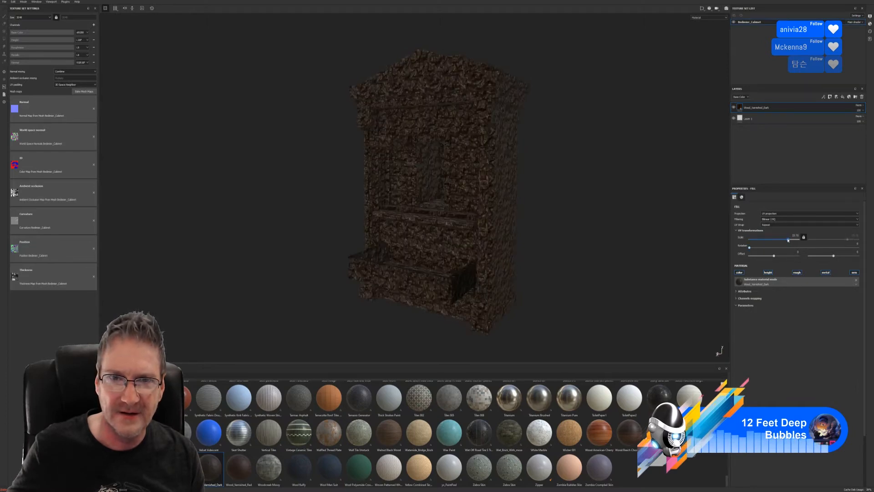
{"action": "left_click_drag", "start_coordinate": [605, 209], "coordinate": [572, 208], "text": "alt"}
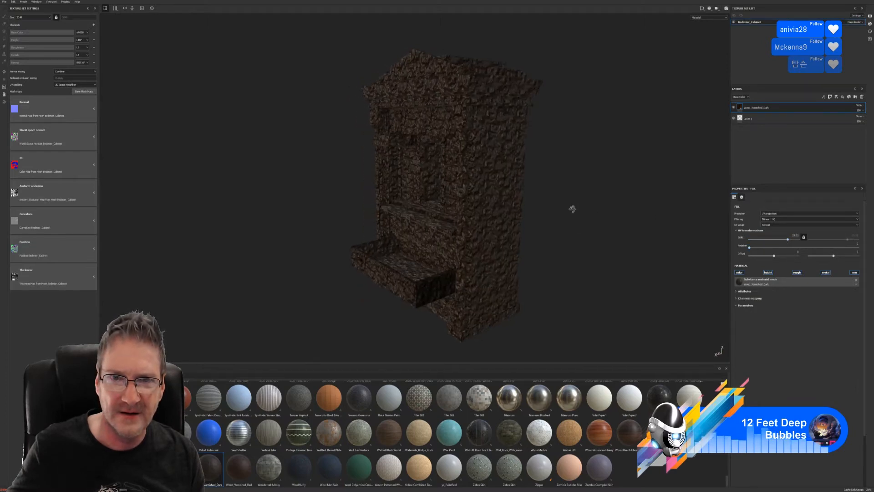
Disable the height channel of the Wood_Varnished_Dark fill layer
{"action": "left_click", "coordinate": [740, 97]}
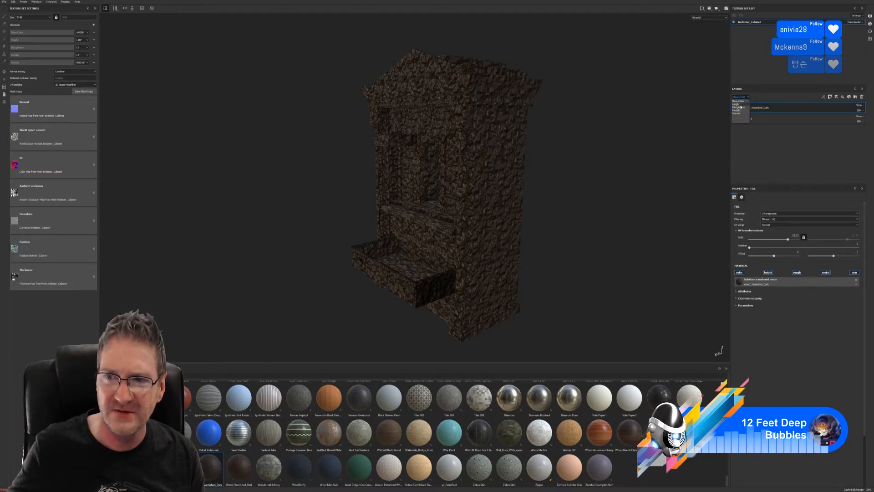
{"action": "left_click", "coordinate": [768, 273]}
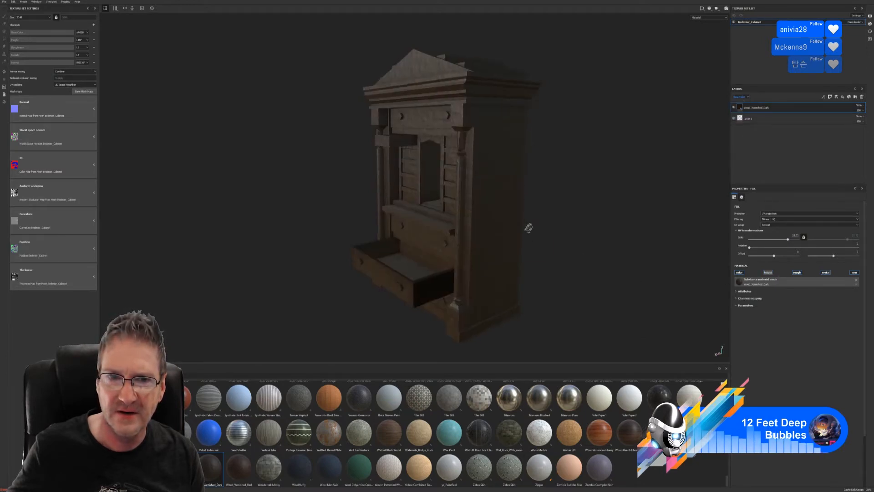
{"action": "left_click_drag", "start_coordinate": [559, 230], "coordinate": [483, 278], "text": "alt"}
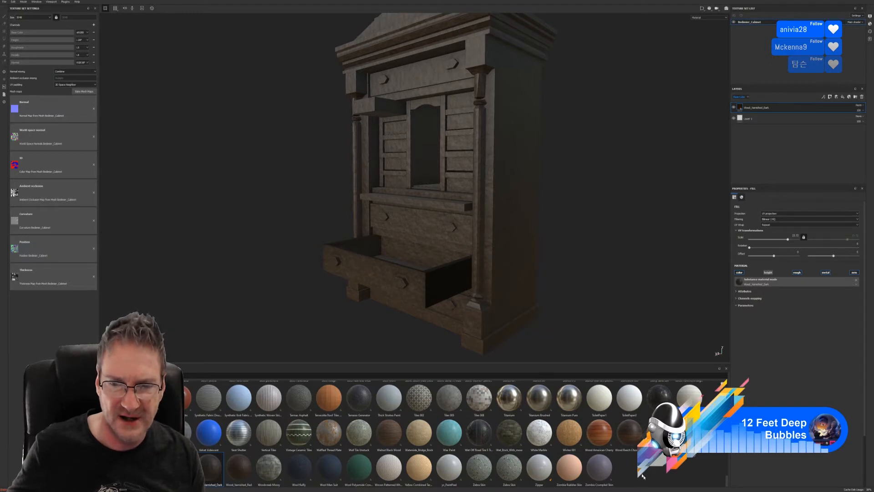
Apply the Wood Beech Chocolate Brown material to the cabinet and delete Layer 1 and the Wood_Varnished_Dark layer beneath it
{"action": "left_click_drag", "start_coordinate": [634, 439], "coordinate": [493, 279]}
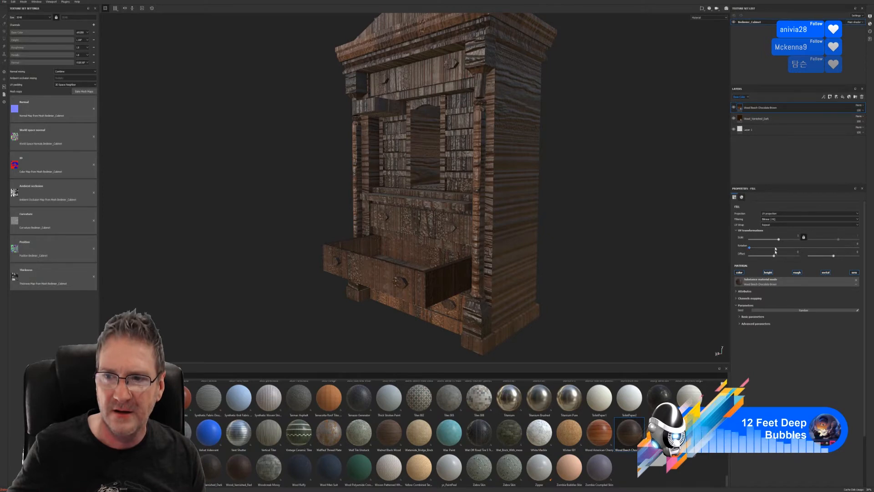
{"action": "left_click_drag", "start_coordinate": [505, 242], "coordinate": [550, 236], "text": "alt"}
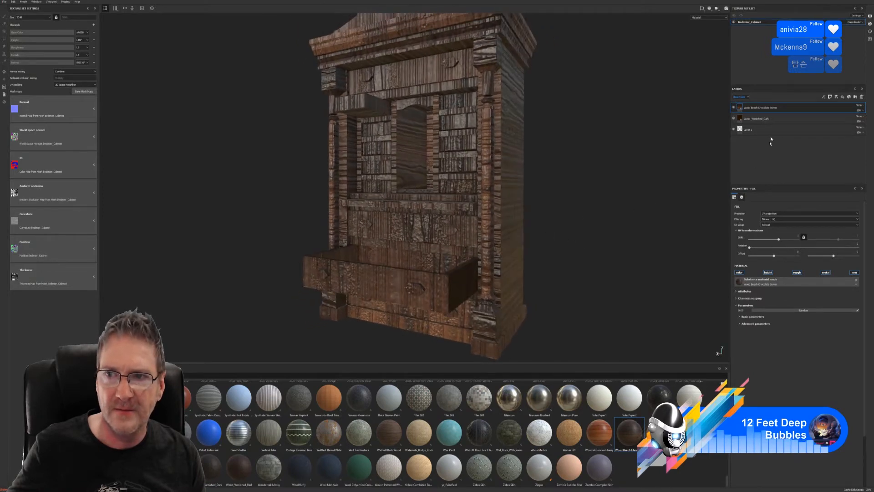
{"action": "left_click", "coordinate": [759, 131]}
{"action": "key", "text": "Delete"}
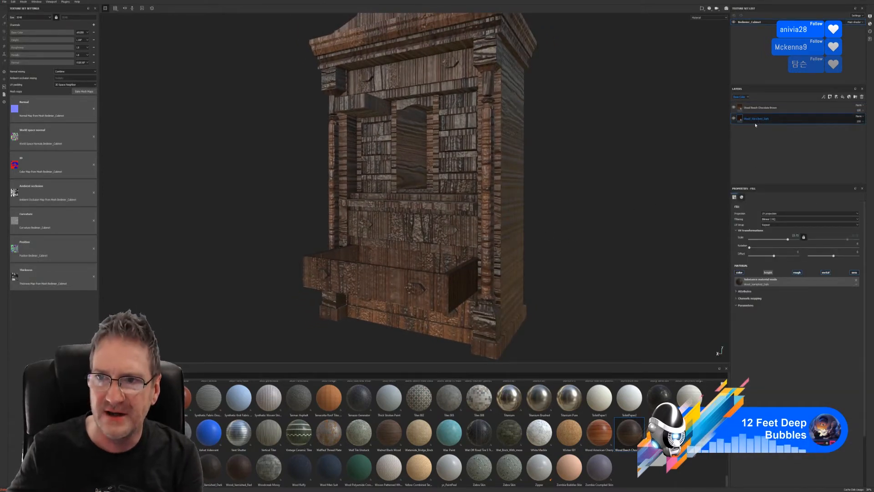
{"action": "key", "text": "Delete"}
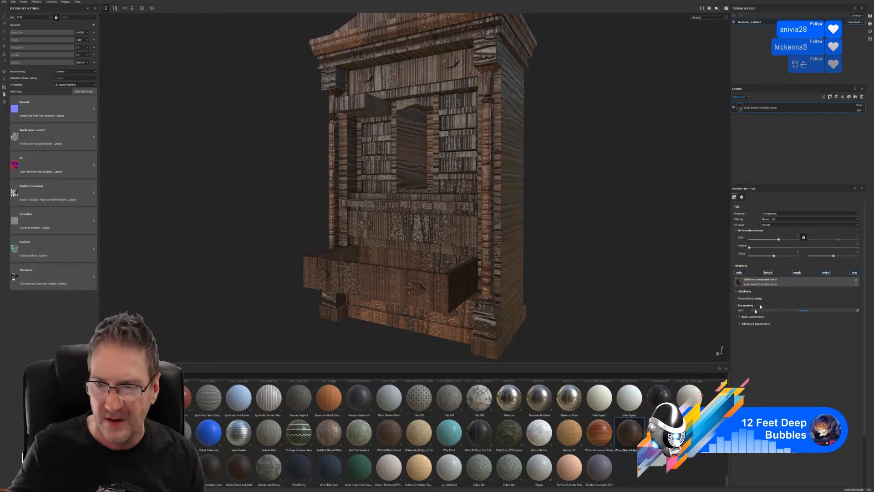
Lower the height range in the beech wood material's basic parameters to a small value so the surface relief is subtle
{"action": "left_click", "coordinate": [739, 323]}
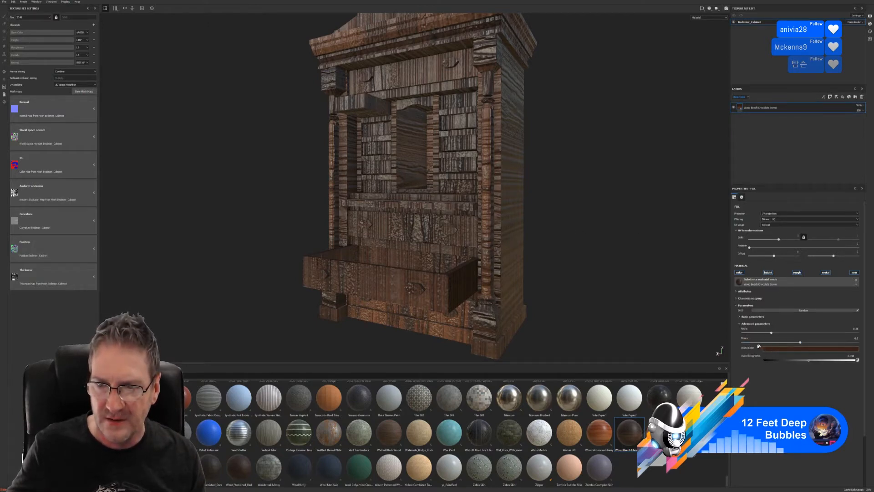
{"action": "left_click", "coordinate": [739, 317]}
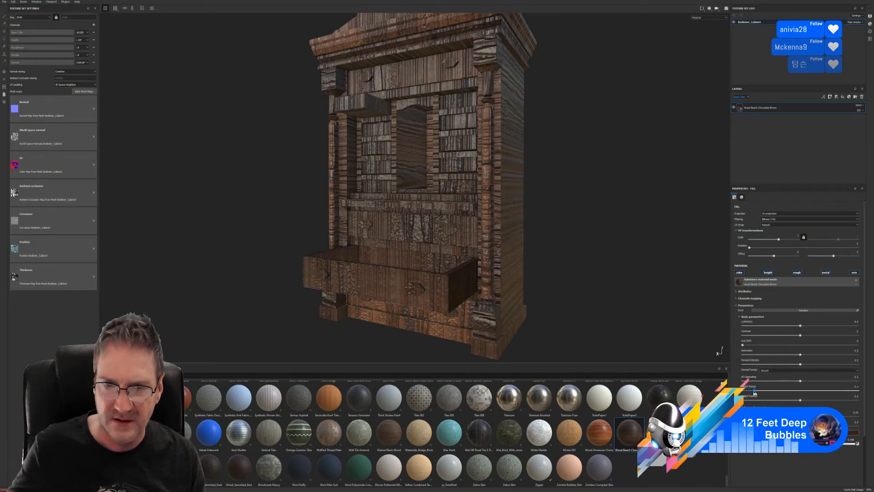
{"action": "left_click_drag", "start_coordinate": [754, 392], "coordinate": [742, 393]}
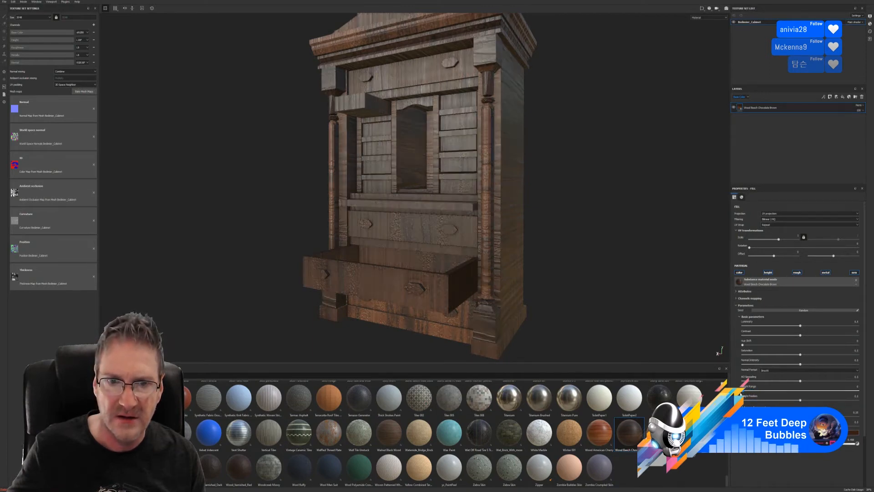
{"action": "left_click_drag", "start_coordinate": [740, 391], "coordinate": [745, 392]}
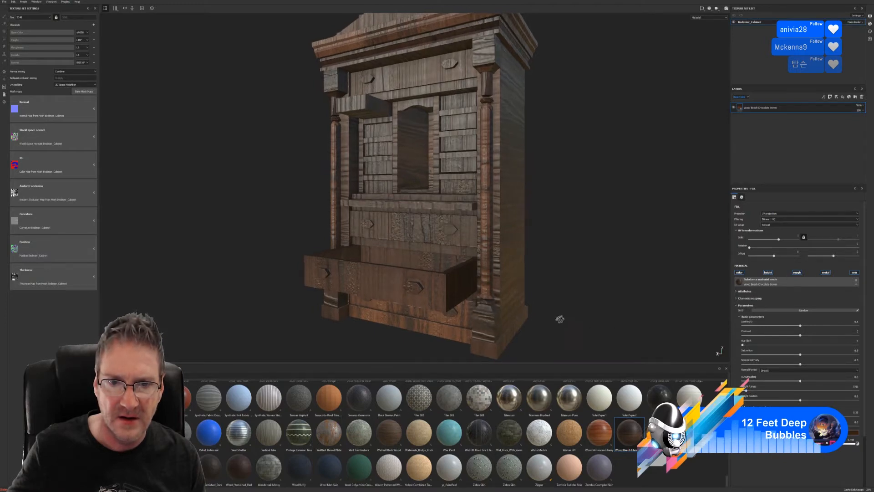
{"action": "left_click_drag", "start_coordinate": [559, 318], "coordinate": [523, 318], "text": "alt"}
Mask the beech wood layer with a color selection, picking the blue ID color of the drawers and trim
{"action": "right_click", "coordinate": [802, 107]}
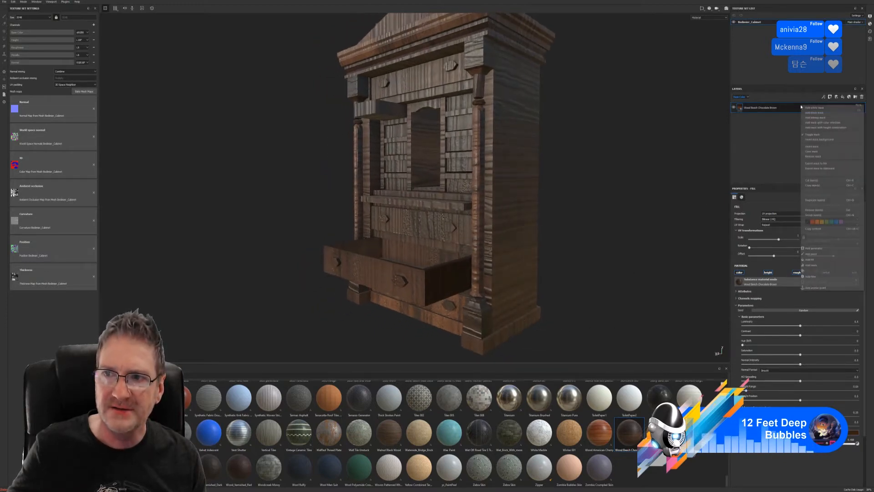
{"action": "left_click", "coordinate": [825, 123]}
{"action": "left_click", "coordinate": [855, 244]}
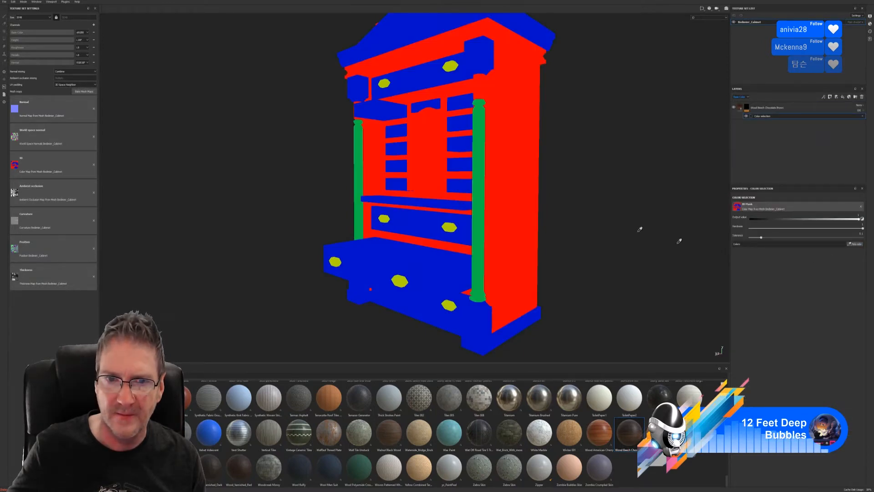
{"action": "left_click", "coordinate": [430, 271]}
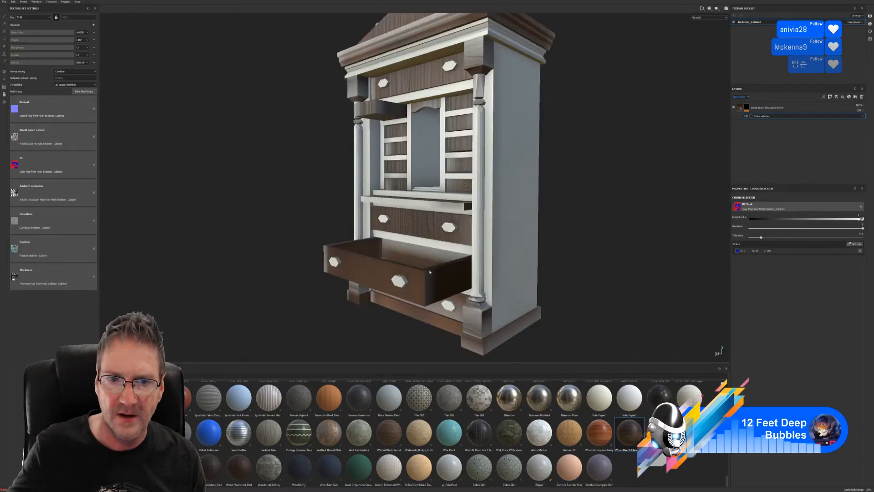
{"action": "left_click_drag", "start_coordinate": [579, 254], "coordinate": [627, 253], "text": "alt"}
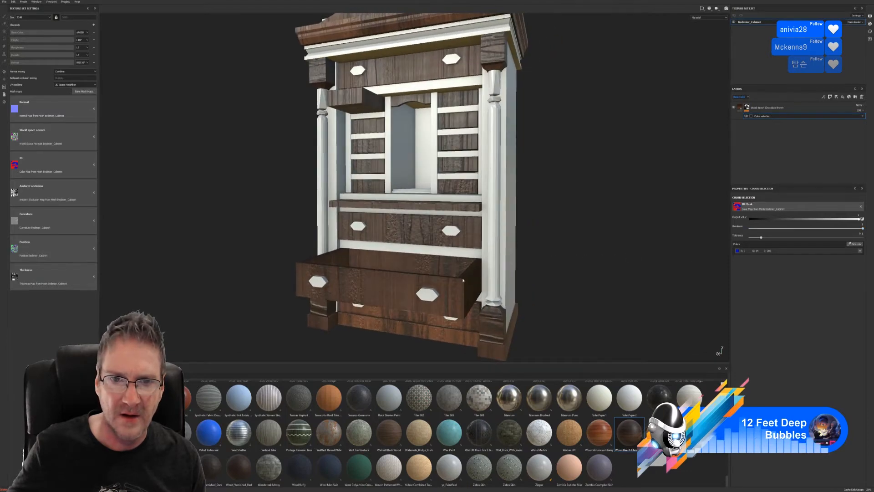
{"action": "scroll", "coordinate": [478, 252], "scroll_direction": "up", "scroll_amount": 1}
{"action": "middle_click_drag", "start_coordinate": [477, 250], "coordinate": [517, 310], "text": "alt"}
{"action": "left_click_drag", "start_coordinate": [517, 310], "coordinate": [354, 259], "text": "alt"}
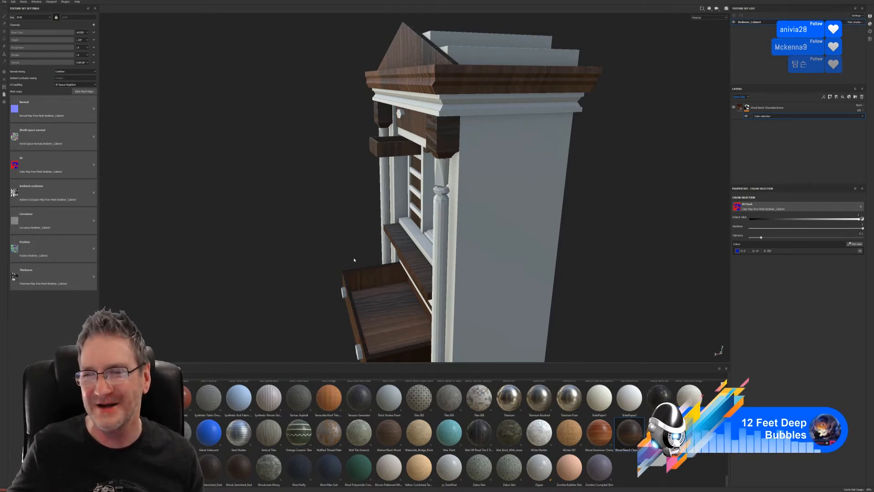
{"action": "left_click_drag", "start_coordinate": [456, 272], "coordinate": [405, 198], "text": "alt"}
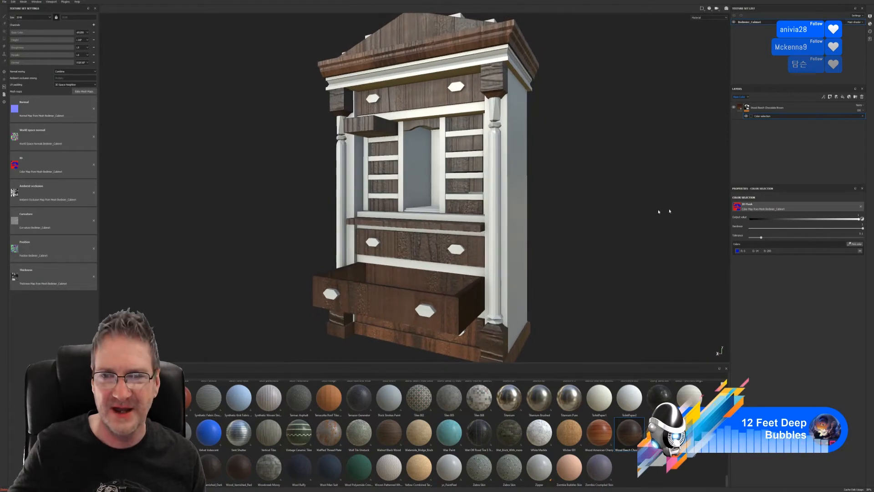
Increase the UV scale of the beech wood fill layer for a finer grain on the drawers and trim
{"action": "left_click", "coordinate": [781, 109]}
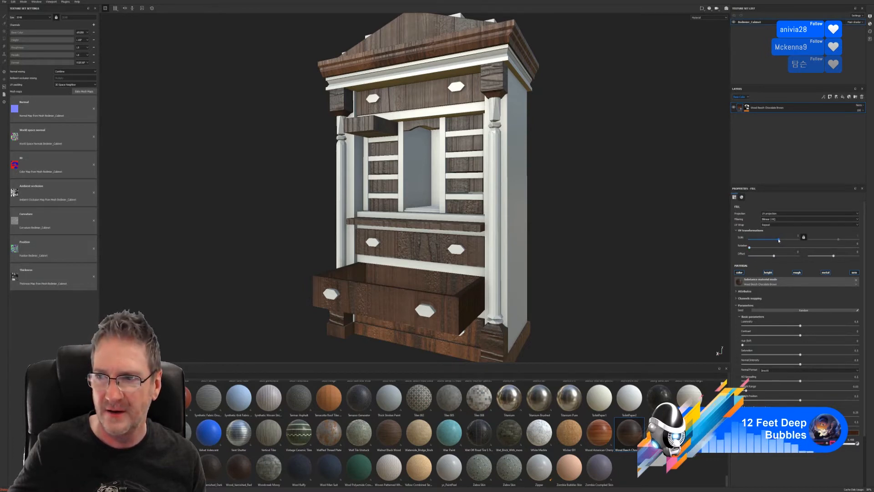
{"action": "left_click", "coordinate": [778, 239]}
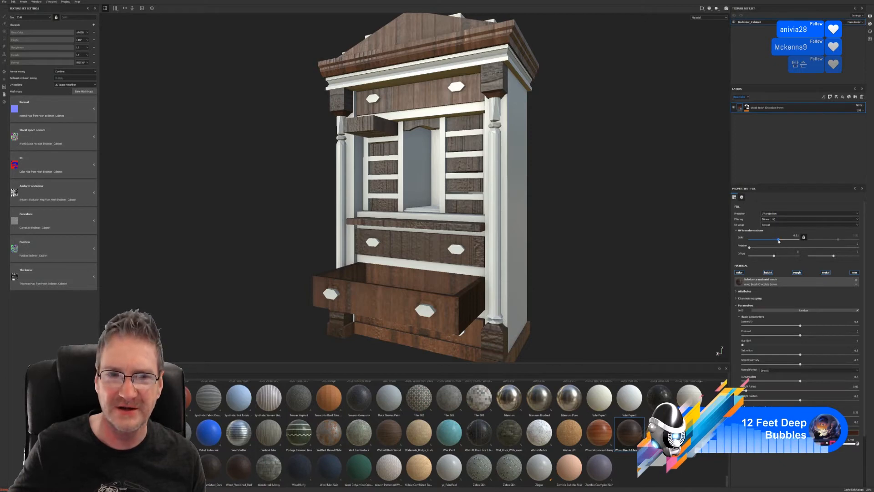
{"action": "left_click_drag", "start_coordinate": [778, 239], "coordinate": [781, 240]}
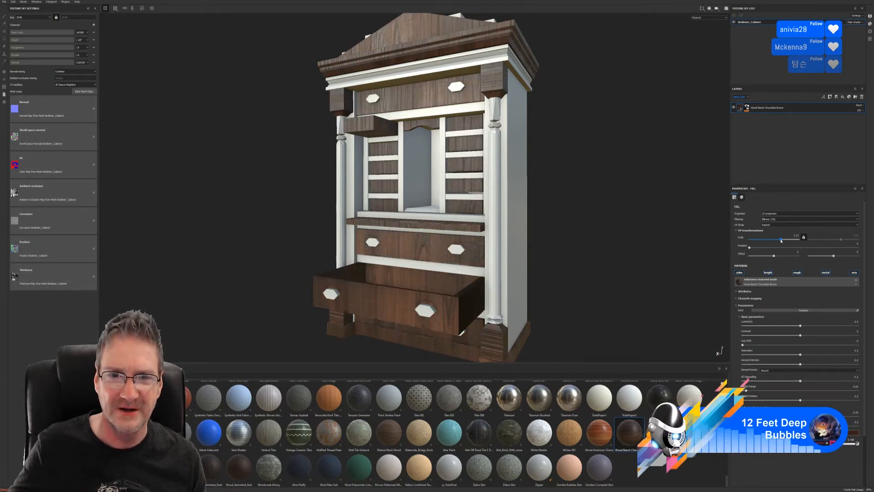
{"action": "left_click_drag", "start_coordinate": [564, 214], "coordinate": [513, 191], "text": "alt"}
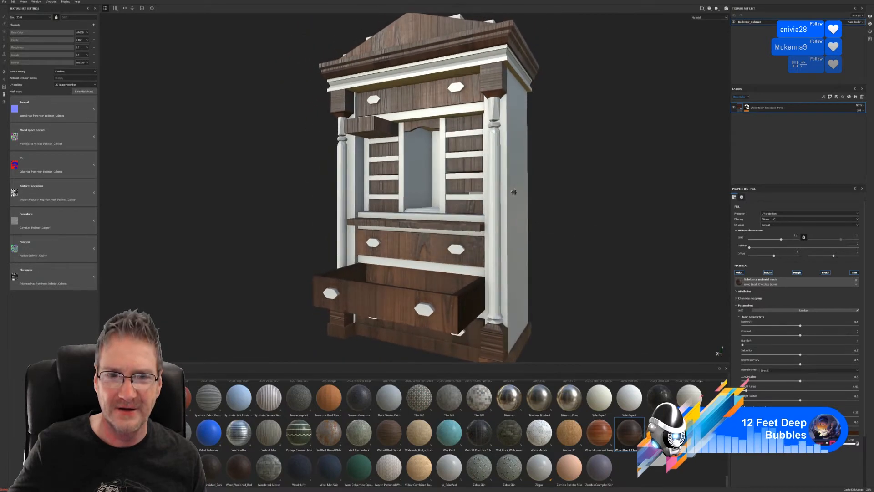
Examine the masked beech wood on the cabinet's drawers, pediment and base from several angles, checking the grain's scale and direction
{"action": "left_click_drag", "start_coordinate": [509, 249], "coordinate": [539, 251], "text": "alt"}
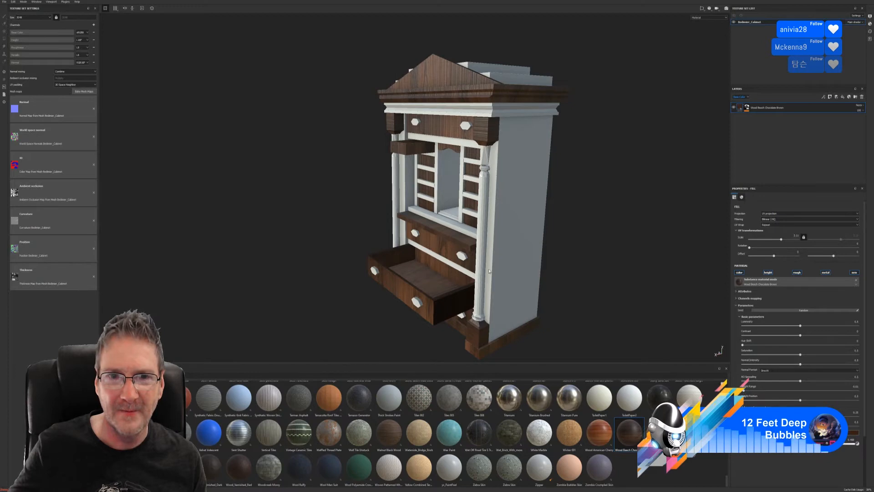
{"action": "left_click_drag", "start_coordinate": [489, 271], "coordinate": [538, 250], "text": "alt"}
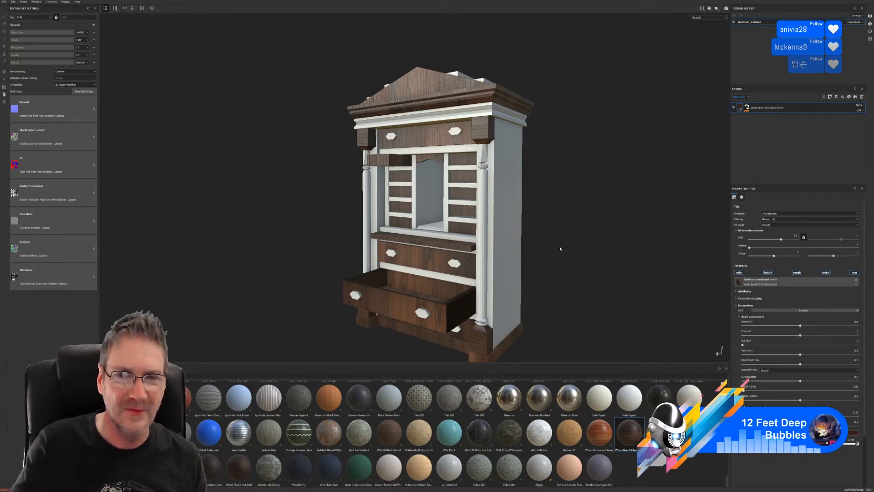
{"action": "left_click_drag", "start_coordinate": [531, 181], "coordinate": [515, 203], "text": "alt"}
{"action": "left_click_drag", "start_coordinate": [527, 200], "coordinate": [472, 182], "text": "alt"}
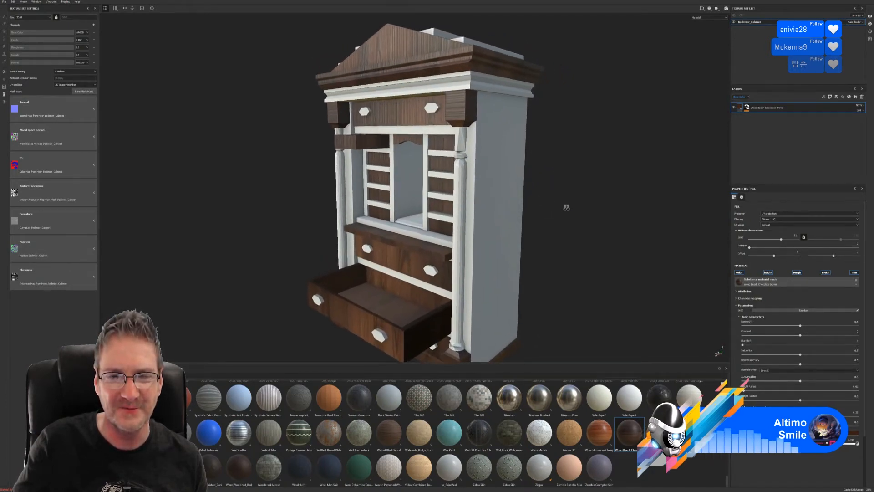
{"action": "left_click_drag", "start_coordinate": [565, 206], "coordinate": [459, 226], "text": "alt"}
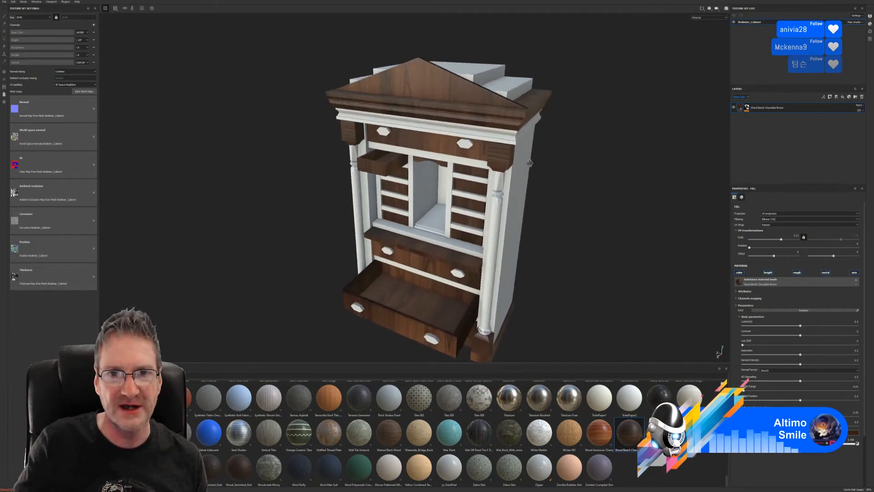
{"action": "left_click_drag", "start_coordinate": [513, 148], "coordinate": [275, 162], "text": "alt"}
{"action": "right_click_drag", "start_coordinate": [428, 175], "coordinate": [308, 191], "text": "alt"}
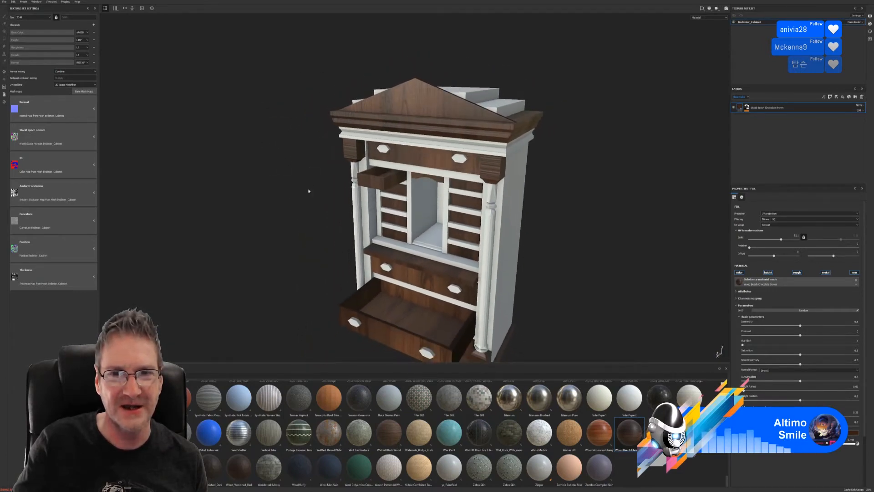
{"action": "right_click_drag", "start_coordinate": [393, 154], "coordinate": [460, 215], "text": "alt"}
{"action": "left_click_drag", "start_coordinate": [460, 214], "coordinate": [530, 182], "text": "alt"}
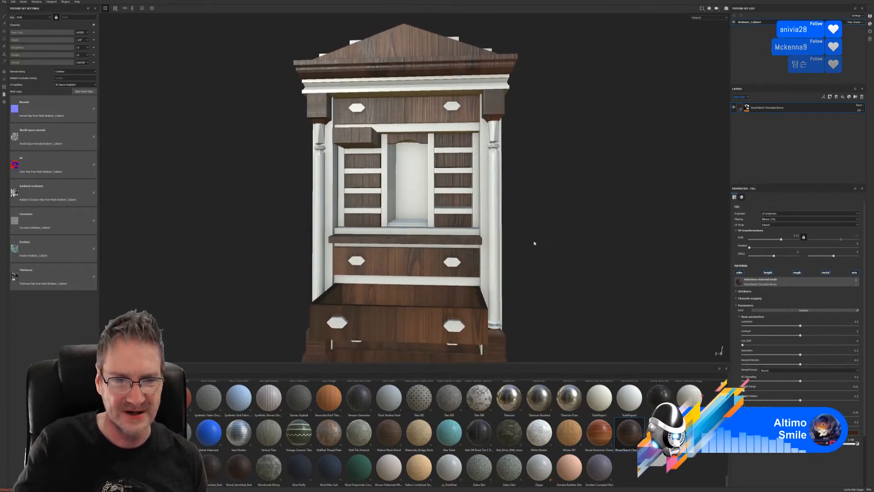
{"action": "left_click_drag", "start_coordinate": [534, 243], "coordinate": [437, 220], "text": "alt"}
{"action": "middle_click_drag", "start_coordinate": [438, 220], "coordinate": [429, 265], "text": "alt"}
{"action": "left_click_drag", "start_coordinate": [428, 266], "coordinate": [439, 284], "text": "alt"}
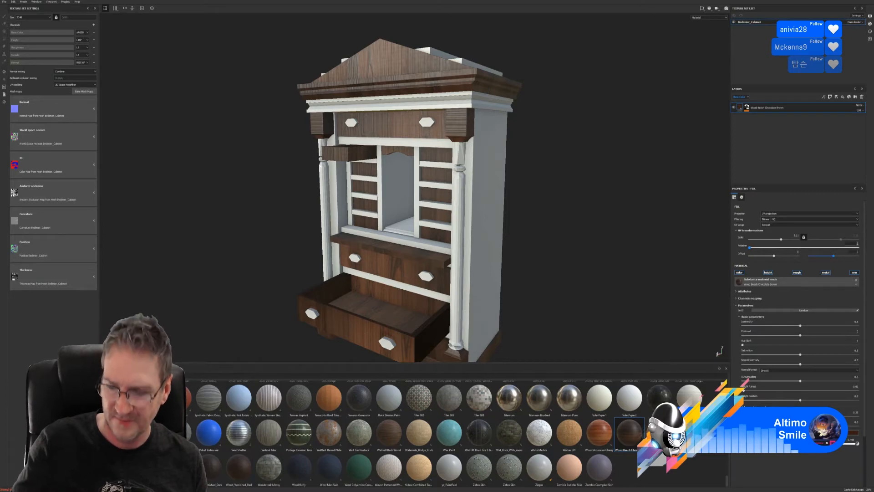
Rotate the beech wood fill's texture by 90 and adjust its vertical UV scale to rebalance the grain on the drawers and trim
{"action": "type", "text": "90"}
{"action": "key", "text": "Return"}
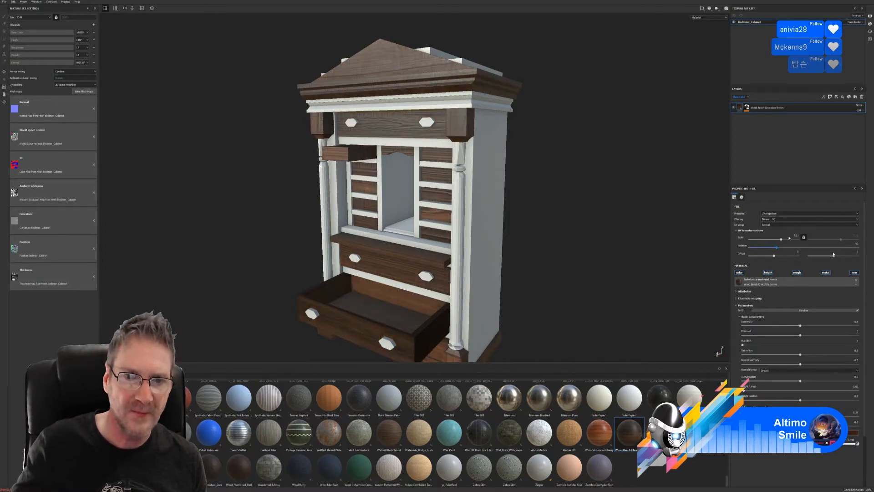
{"action": "left_click_drag", "start_coordinate": [372, 293], "coordinate": [472, 262], "text": "alt"}
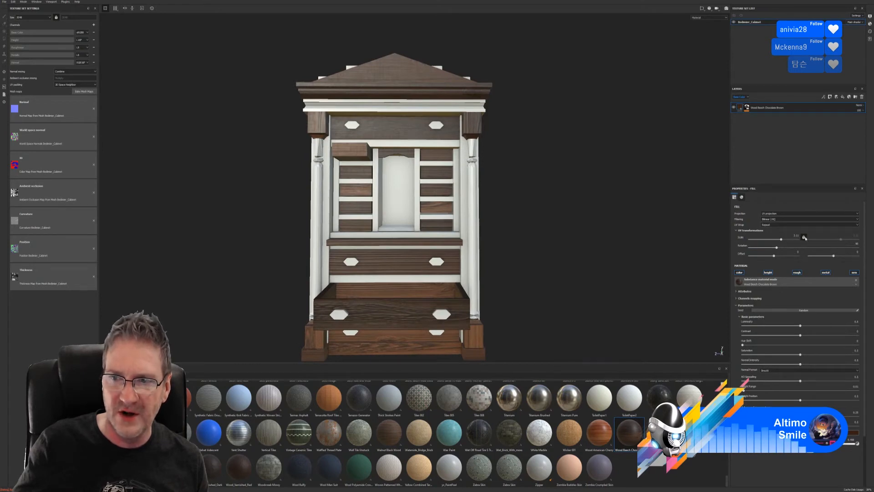
{"action": "left_click_drag", "start_coordinate": [842, 241], "coordinate": [846, 242]}
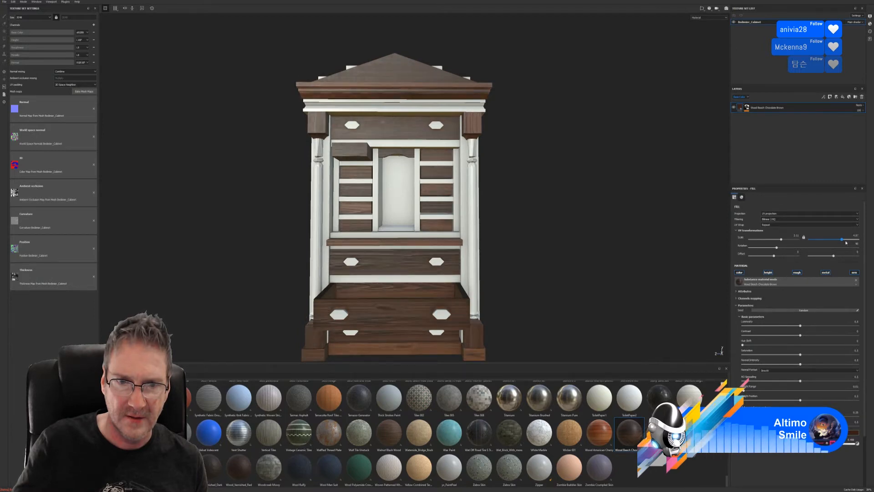
{"action": "left_click_drag", "start_coordinate": [521, 299], "coordinate": [419, 219], "text": "alt"}
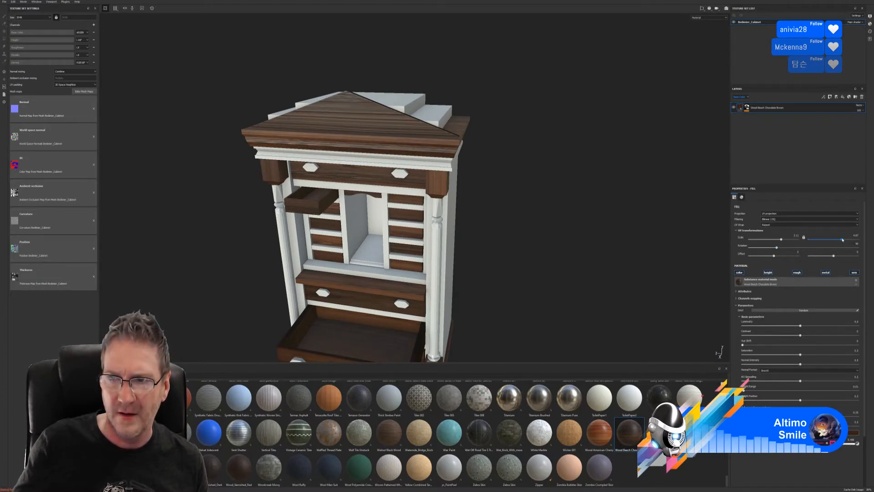
{"action": "left_click_drag", "start_coordinate": [842, 240], "coordinate": [831, 246]}
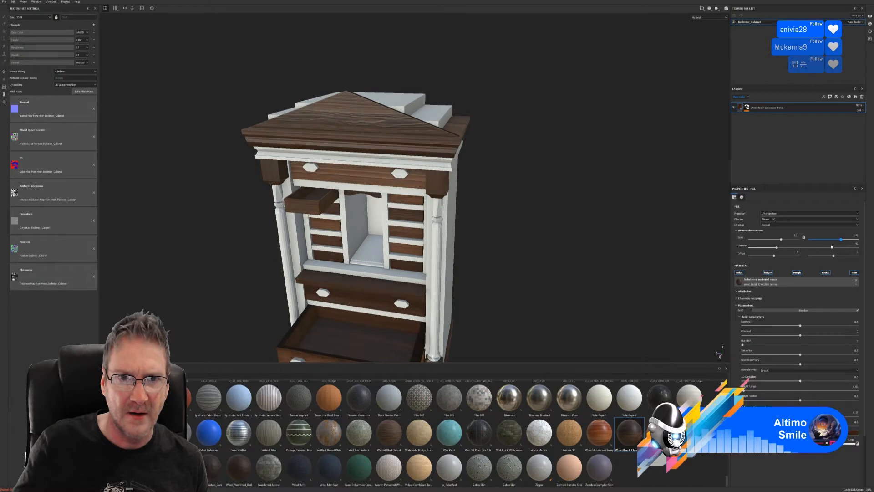
Examine the rotated beech wood grain on the drawers, pediment, base and corner blocks from several angles and distances
{"action": "left_click_drag", "start_coordinate": [509, 228], "coordinate": [526, 241], "text": "alt"}
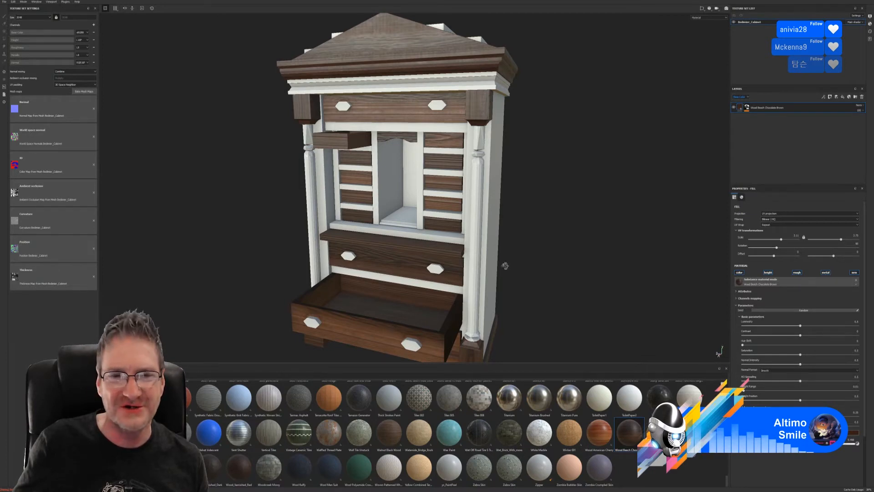
{"action": "left_click_drag", "start_coordinate": [506, 266], "coordinate": [494, 224], "text": "alt"}
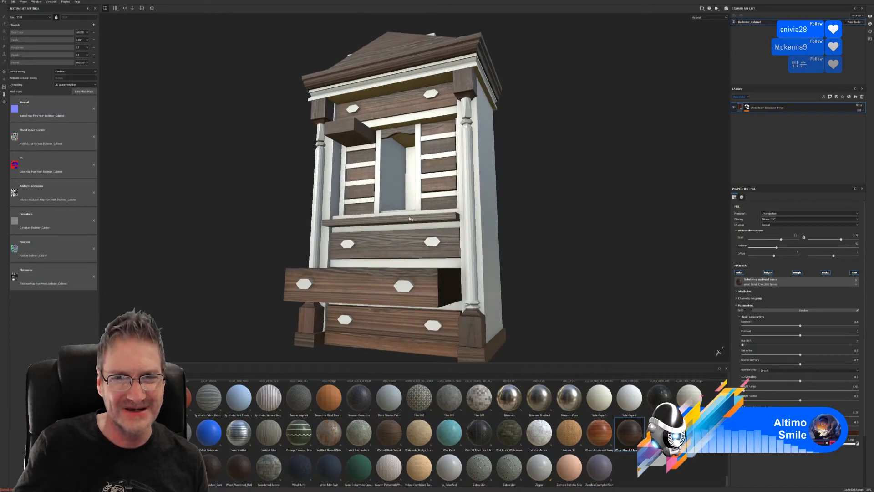
{"action": "scroll", "coordinate": [473, 224], "scroll_direction": "up", "scroll_amount": 2}
{"action": "left_click_drag", "start_coordinate": [378, 230], "coordinate": [357, 251], "text": "alt"}
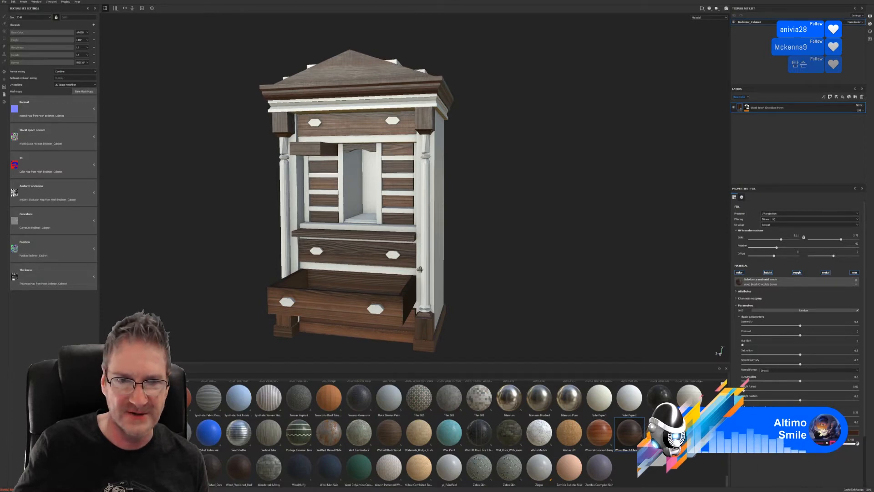
{"action": "left_click_drag", "start_coordinate": [457, 258], "coordinate": [363, 268], "text": "alt"}
{"action": "right_click_drag", "start_coordinate": [363, 269], "coordinate": [383, 252], "text": "alt"}
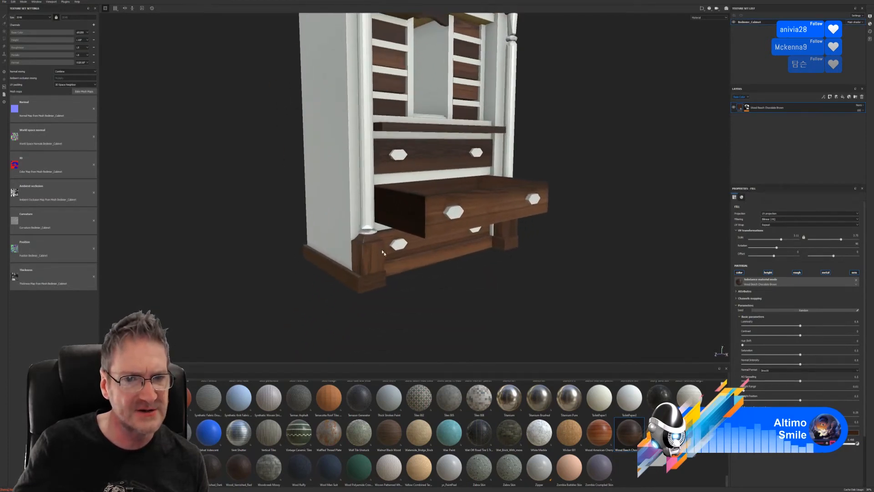
{"action": "left_click_drag", "start_coordinate": [508, 259], "coordinate": [324, 279], "text": "alt"}
{"action": "middle_click_drag", "start_coordinate": [325, 279], "coordinate": [302, 316], "text": "alt"}
{"action": "right_click_drag", "start_coordinate": [382, 291], "coordinate": [406, 274], "text": "alt"}
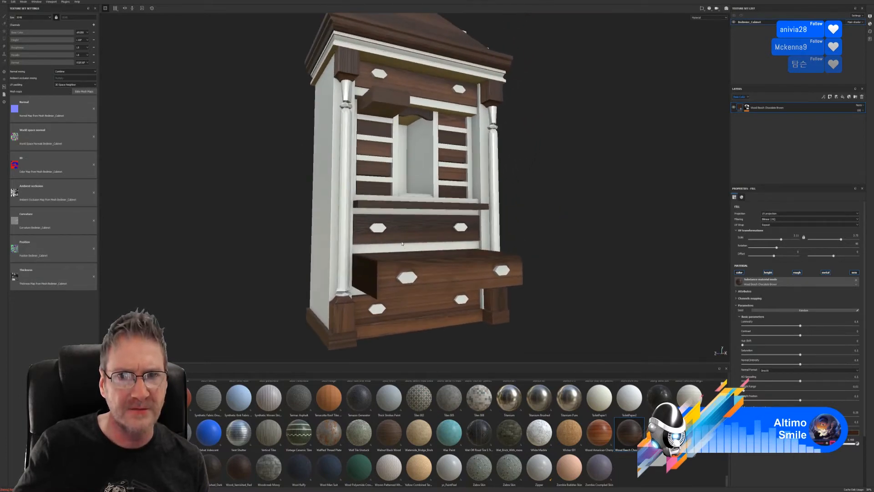
{"action": "left_click_drag", "start_coordinate": [407, 274], "coordinate": [396, 238], "text": "alt"}
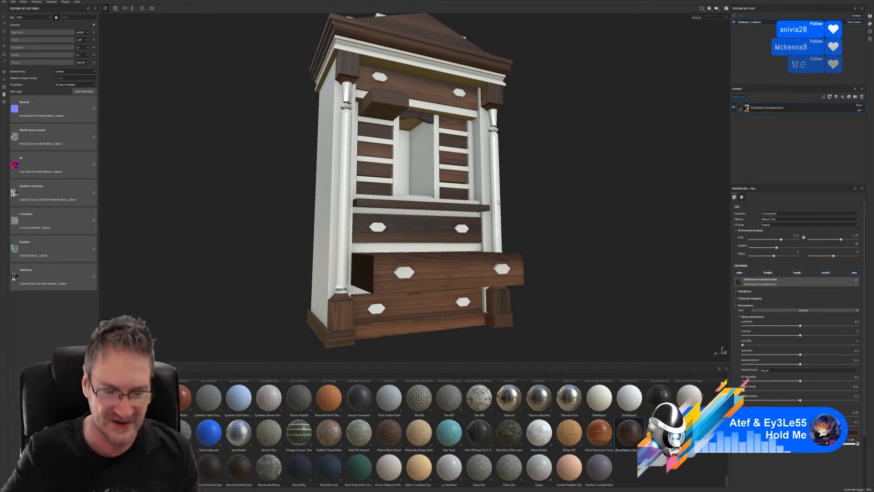
{"action": "left_click_drag", "start_coordinate": [531, 220], "coordinate": [557, 255], "text": "alt+shift"}
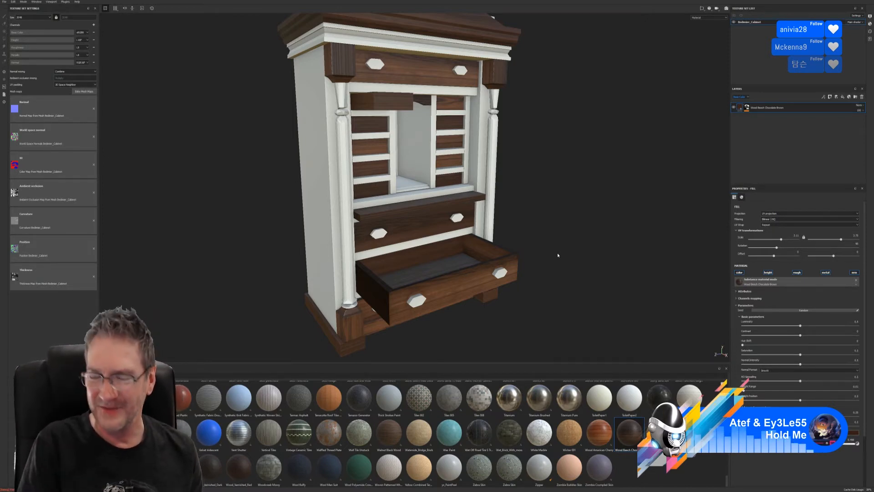
Duplicate the Wood Beech Chocolate Brown layer together with its color selection mask
{"action": "double_click", "coordinate": [770, 108]}
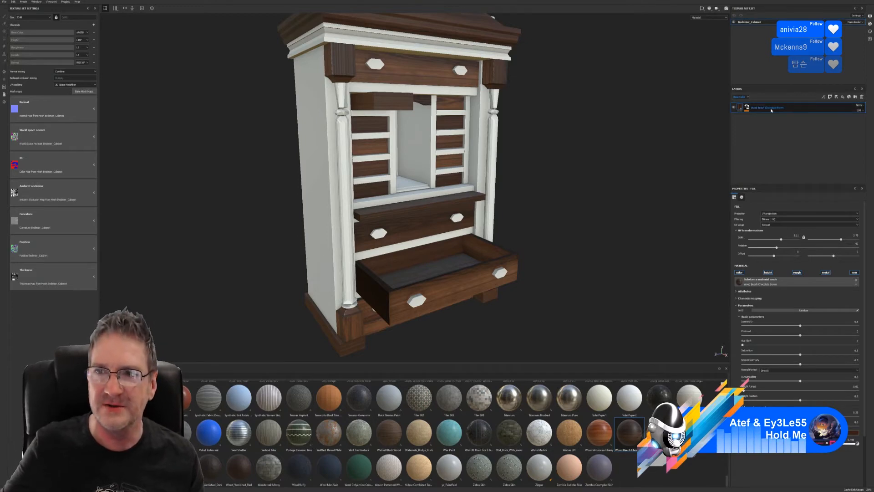
{"action": "right_click", "coordinate": [771, 110]}
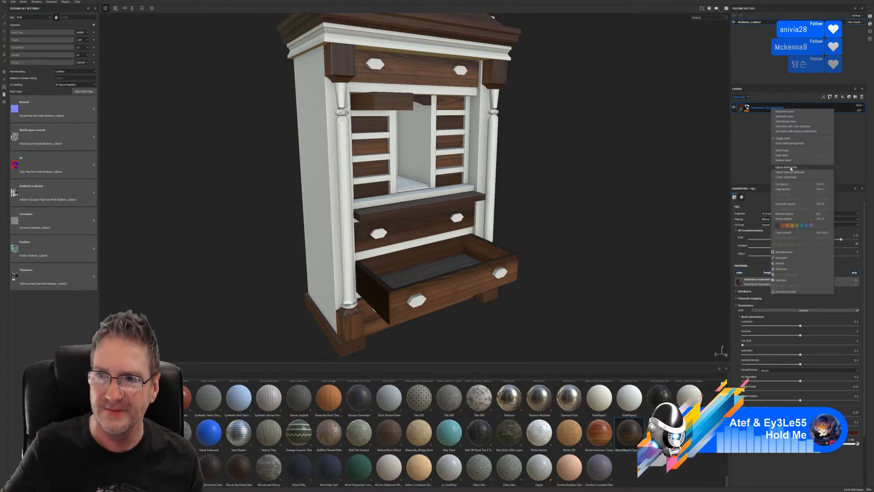
{"action": "left_click", "coordinate": [784, 204]}
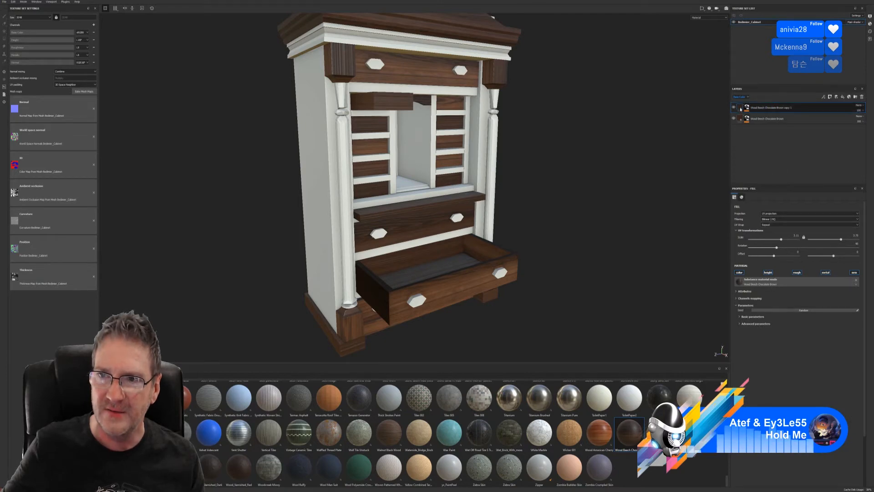
Darken the wood color in the duplicated layer's advanced parameters to an almost black brown
{"action": "left_click", "coordinate": [740, 323]}
{"action": "left_click", "coordinate": [783, 350]}
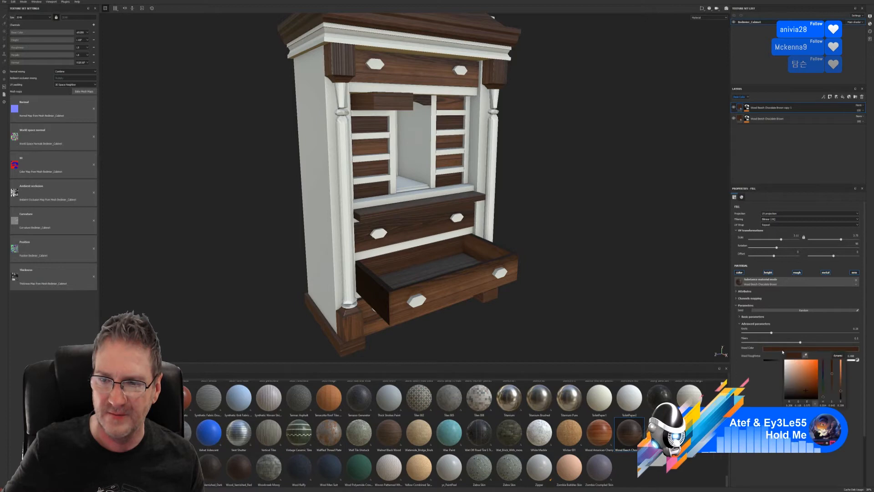
{"action": "left_click", "coordinate": [842, 394]}
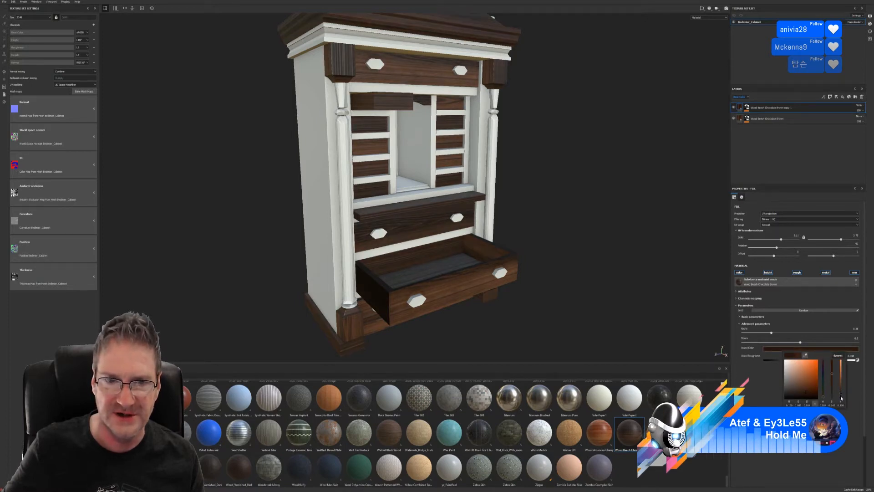
{"action": "left_click_drag", "start_coordinate": [841, 398], "coordinate": [842, 398]}
{"action": "left_click_drag", "start_coordinate": [608, 299], "coordinate": [556, 293], "text": "alt"}
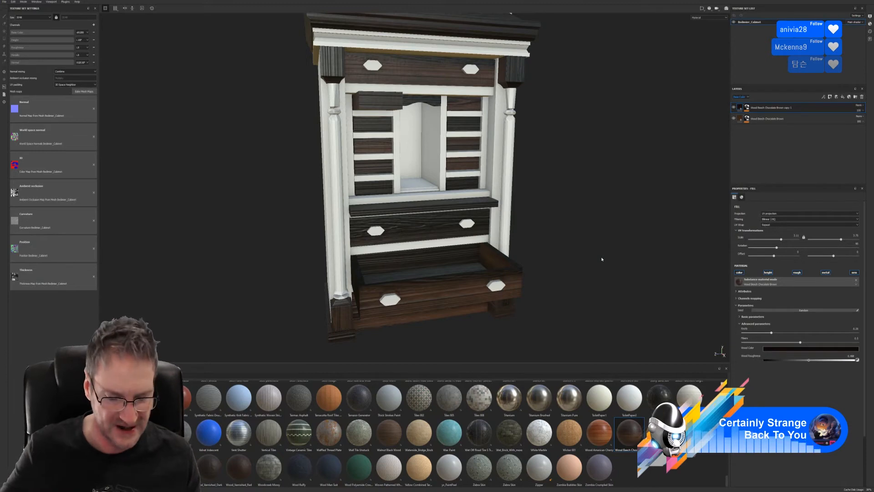
Turn off the height and normal channels of the duplicated dark beech wood layer
{"action": "left_click_drag", "start_coordinate": [599, 258], "coordinate": [562, 221], "text": "alt"}
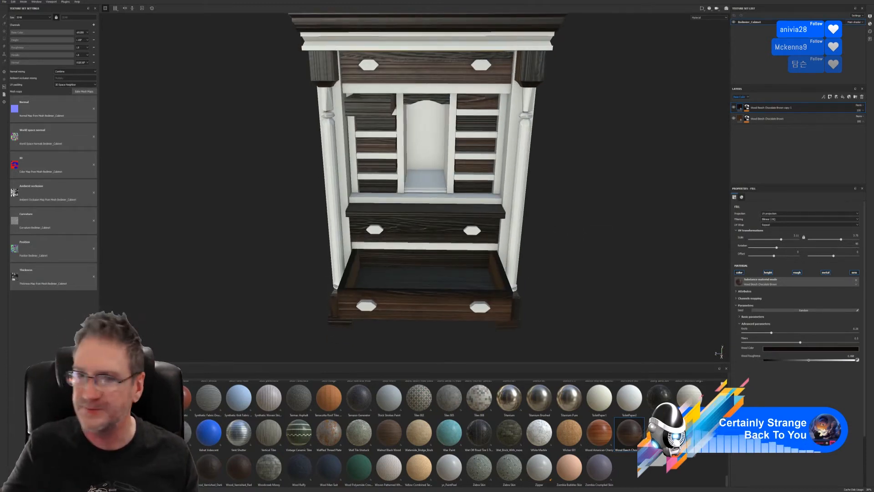
{"action": "left_click_drag", "start_coordinate": [605, 332], "coordinate": [599, 248], "text": "alt"}
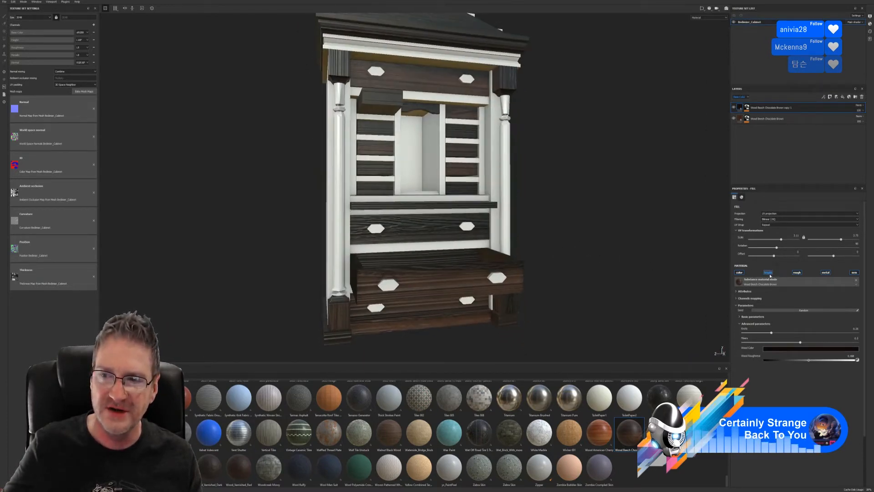
{"action": "mouse_move", "coordinate": [567, 229]}
{"action": "left_mouse_down", "text": "alt"}
{"action": "mouse_move", "coordinate": [508, 207]}
{"action": "mouse_move", "coordinate": [575, 226]}
{"action": "left_mouse_up", "text": "alt"}
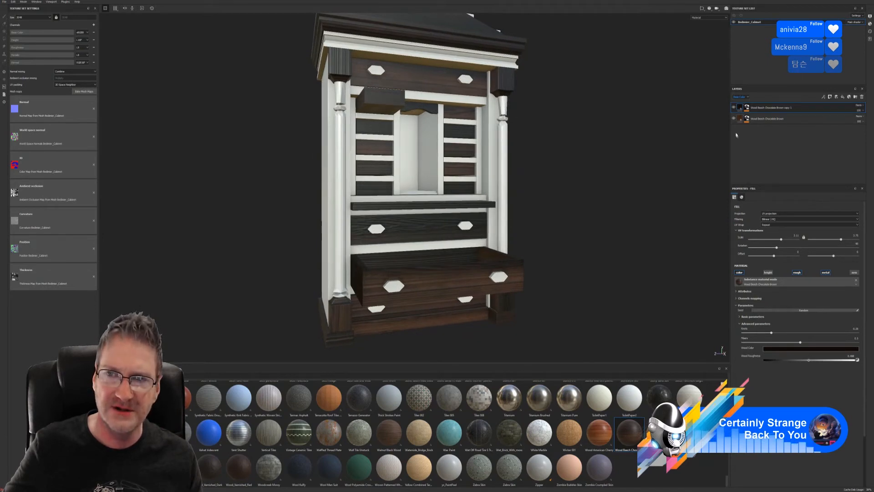
{"action": "mouse_move", "coordinate": [505, 252]}
{"action": "left_mouse_down", "text": "alt"}
{"action": "mouse_move", "coordinate": [489, 232]}
{"action": "mouse_move", "coordinate": [472, 249]}
{"action": "mouse_move", "coordinate": [414, 253]}
{"action": "mouse_move", "coordinate": [526, 240]}
{"action": "mouse_move", "coordinate": [506, 245]}
{"action": "left_mouse_up", "text": "alt"}
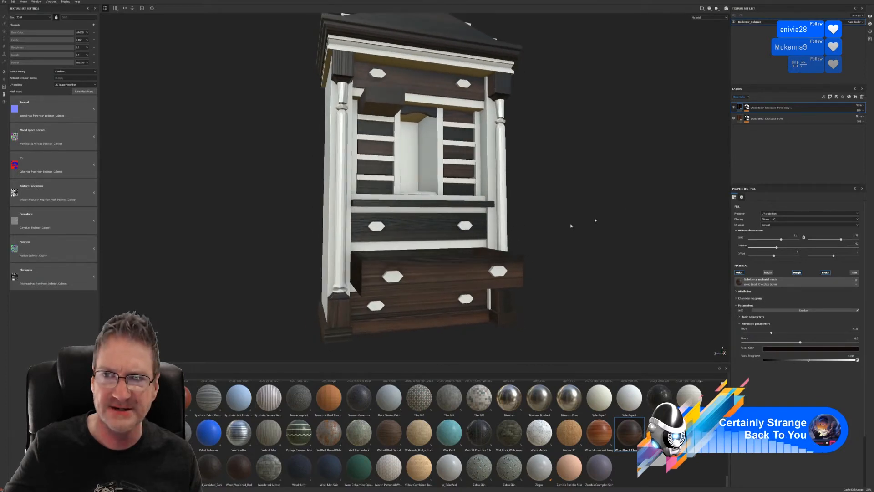
Hide the dark duplicate and fine-tune the original beech wood layer's horizontal and vertical UV scale, checking the grain across the cabinet
{"action": "left_click", "coordinate": [734, 107]}
{"action": "left_click", "coordinate": [740, 119]}
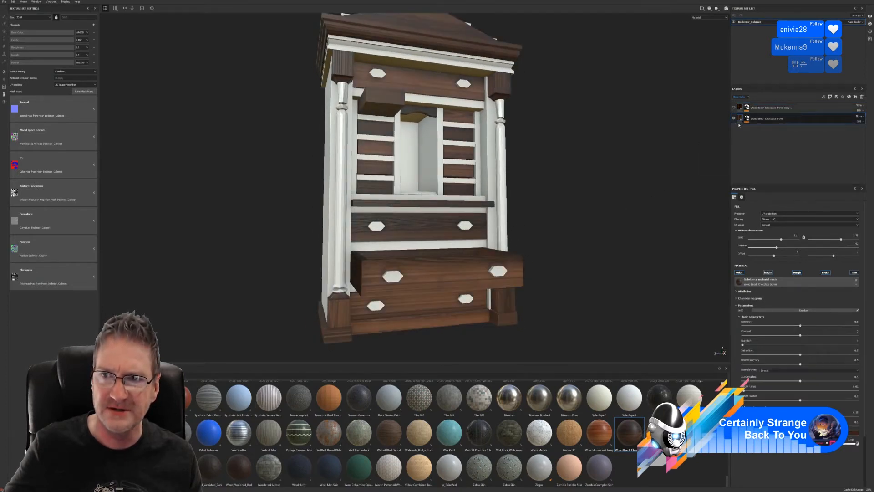
{"action": "left_click_drag", "start_coordinate": [782, 242], "coordinate": [780, 240]}
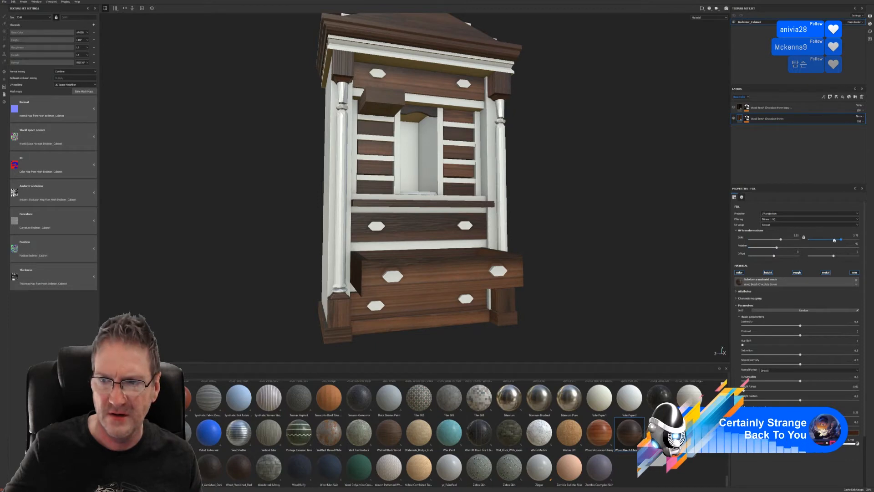
{"action": "mouse_move", "coordinate": [842, 240]}
{"action": "left_mouse_down"}
{"action": "mouse_move", "coordinate": [861, 235]}
{"action": "mouse_move", "coordinate": [831, 245]}
{"action": "mouse_move", "coordinate": [840, 243]}
{"action": "left_mouse_up"}
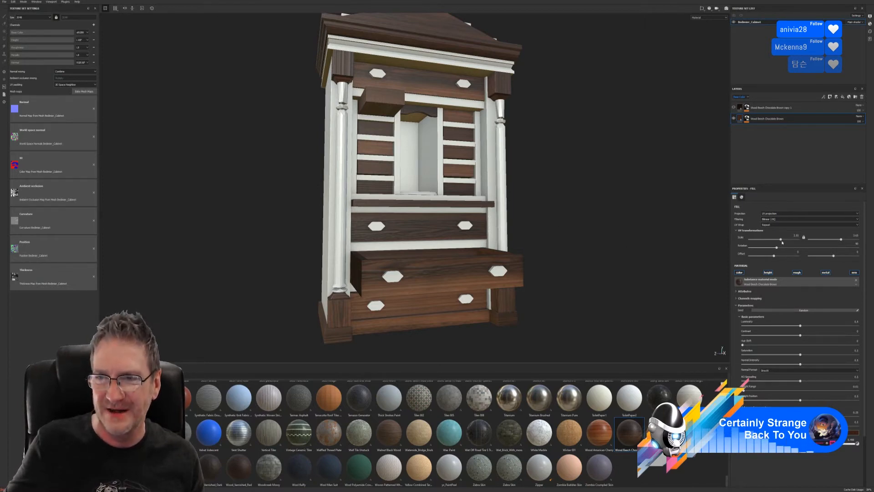
{"action": "mouse_move", "coordinate": [782, 240]}
{"action": "left_mouse_down"}
{"action": "mouse_move", "coordinate": [840, 235]}
{"action": "mouse_move", "coordinate": [753, 245]}
{"action": "mouse_move", "coordinate": [775, 244]}
{"action": "left_mouse_up"}
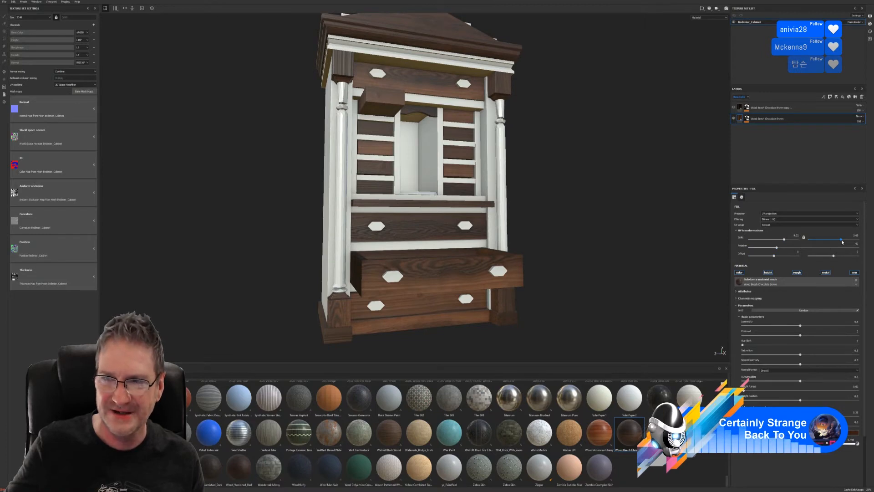
{"action": "left_click_drag", "start_coordinate": [842, 242], "coordinate": [845, 242]}
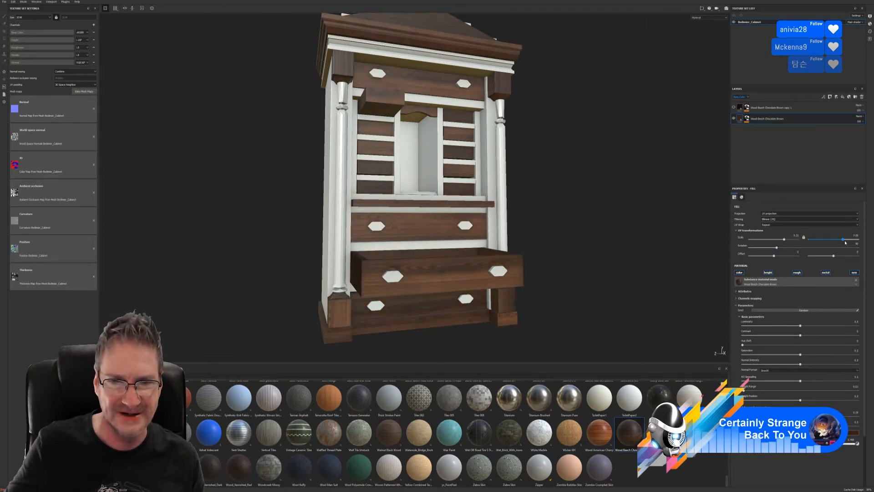
{"action": "left_click_drag", "start_coordinate": [579, 244], "coordinate": [445, 260], "text": "alt"}
{"action": "left_click_drag", "start_coordinate": [472, 158], "coordinate": [406, 244], "text": "alt"}
{"action": "right_click_drag", "start_coordinate": [405, 244], "coordinate": [641, 293], "text": "alt"}
{"action": "left_click_drag", "start_coordinate": [642, 293], "coordinate": [562, 203], "text": "alt"}
{"action": "right_click_drag", "start_coordinate": [562, 203], "coordinate": [254, 246], "text": "alt"}
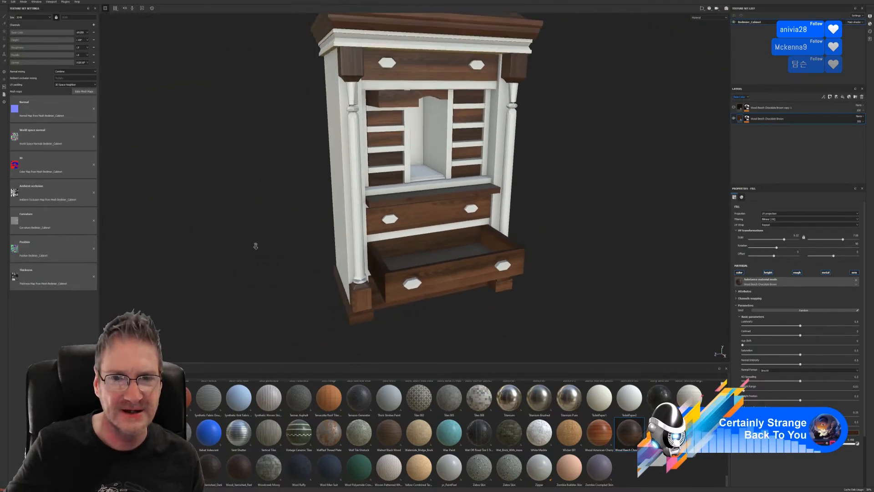
{"action": "left_click_drag", "start_coordinate": [464, 234], "coordinate": [423, 214], "text": "alt"}
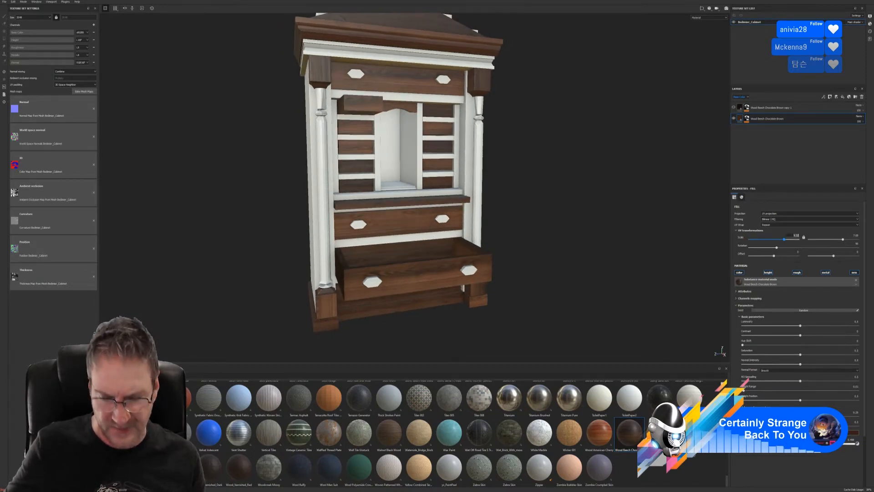
Set the dark duplicate's UV scale to 9.33 and 7.98 to match the original layer, and make the duplicate visible again
{"action": "left_click", "coordinate": [747, 107]}
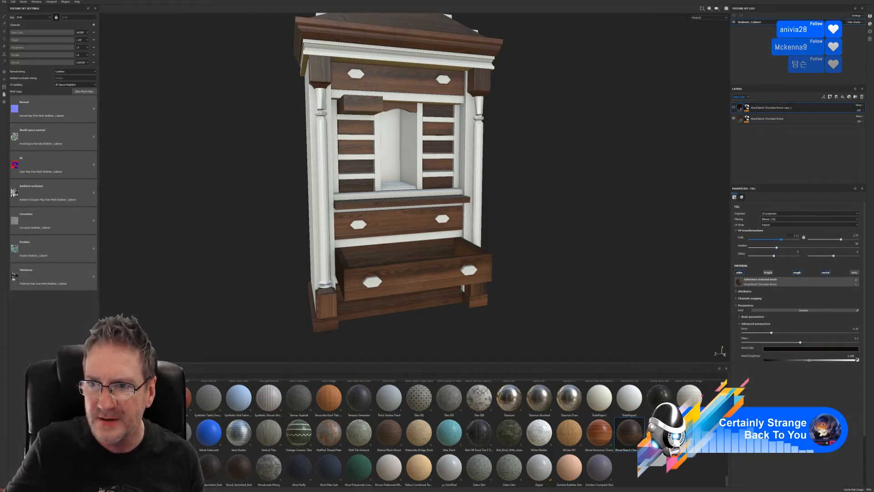
{"action": "left_click", "coordinate": [796, 236]}
{"action": "type", "text": "9.33"}
{"action": "key", "text": "Return"}
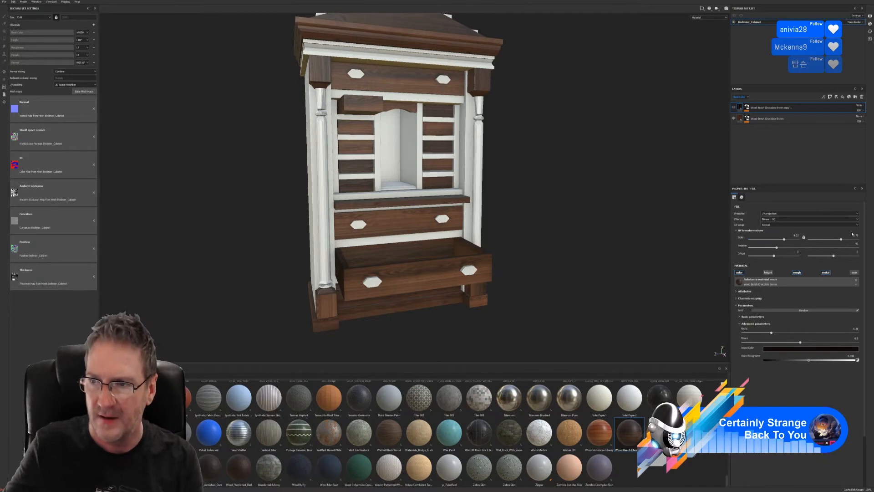
{"action": "left_click", "coordinate": [855, 235]}
{"action": "type", "text": "7"}
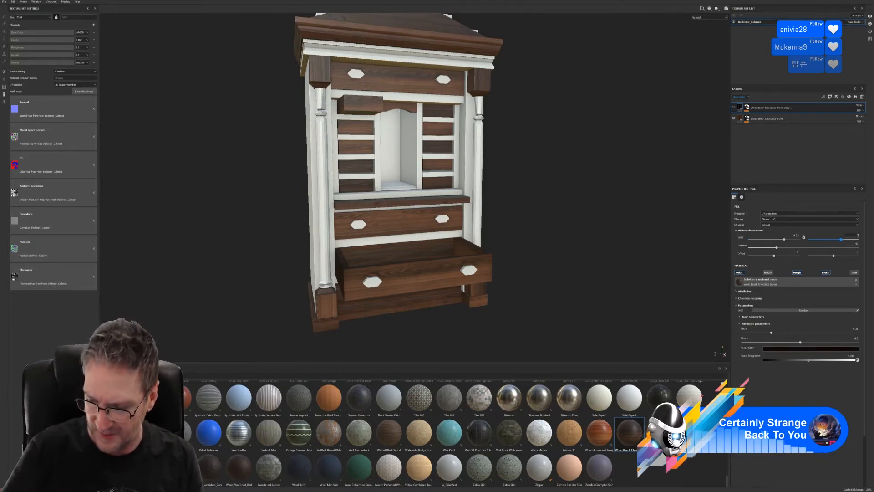
{"action": "type", "text": ".98"}
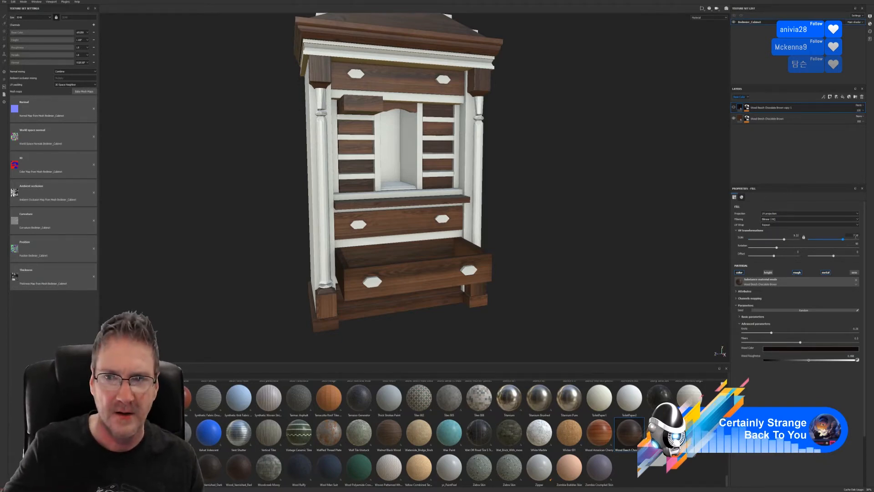
{"action": "left_click", "coordinate": [733, 108]}
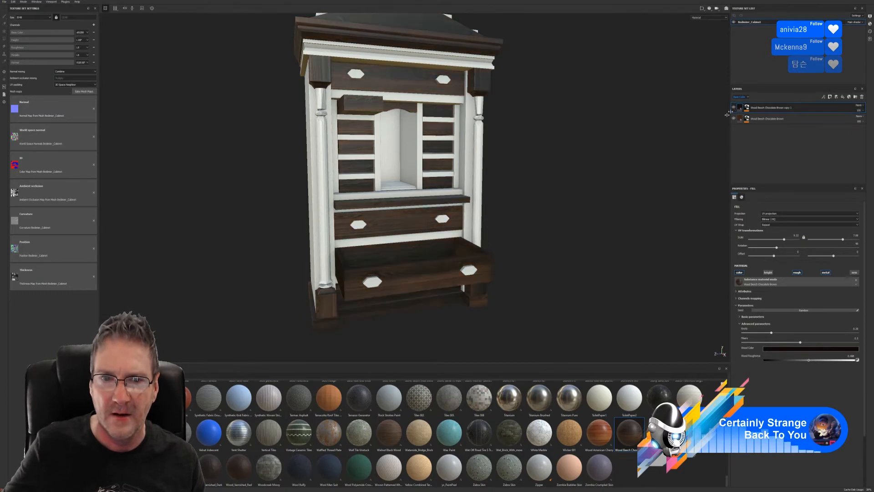
{"action": "mouse_move", "coordinate": [571, 230]}
{"action": "left_mouse_down", "text": "alt"}
{"action": "mouse_move", "coordinate": [530, 236]}
{"action": "mouse_move", "coordinate": [530, 216]}
{"action": "mouse_move", "coordinate": [573, 244]}
{"action": "left_mouse_up", "text": "alt"}
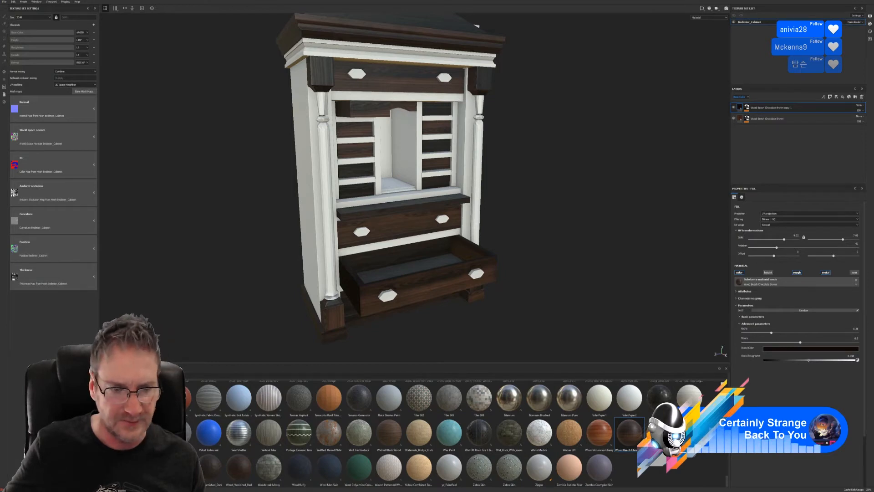
Group the dark duplicate and the original beech wood layer into a folder named ChestWood
{"action": "left_click", "coordinate": [104, 398]}
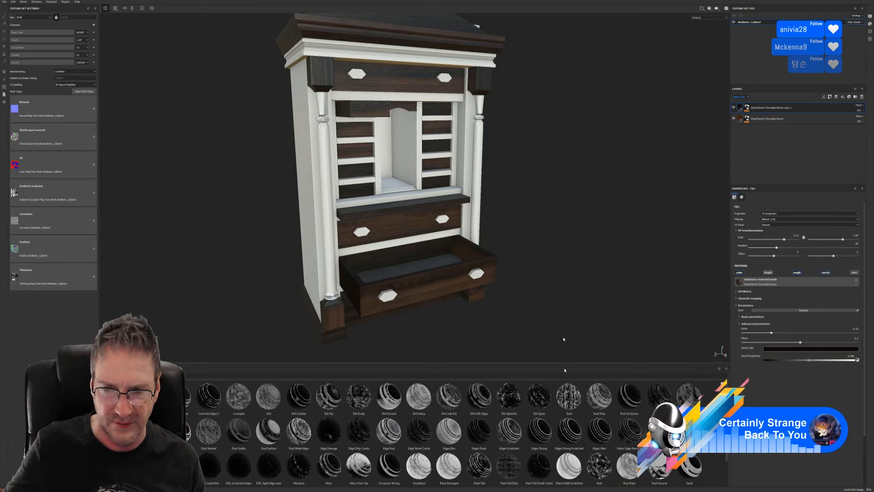
{"action": "scroll", "coordinate": [564, 401], "scroll_direction": "down", "scroll_amount": 1}
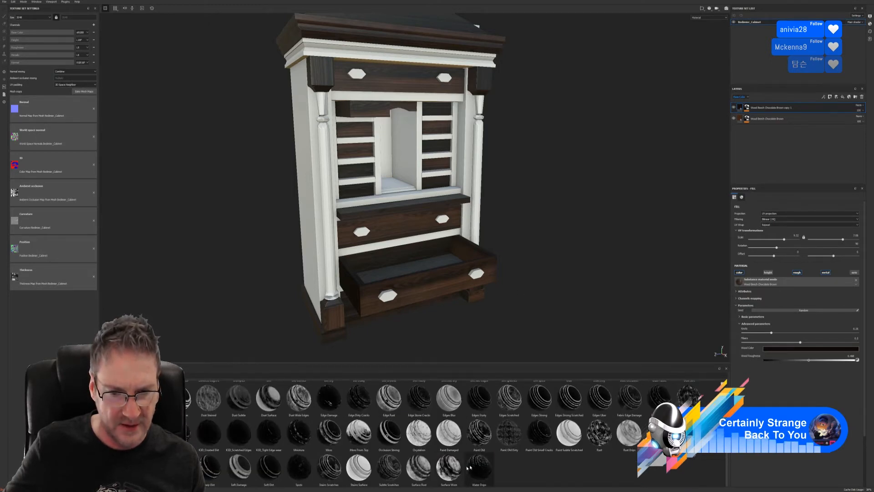
{"action": "mouse_move", "coordinate": [449, 467]}
{"action": "left_mouse_down"}
{"action": "mouse_move", "coordinate": [482, 412]}
{"action": "mouse_move", "coordinate": [749, 148]}
{"action": "mouse_move", "coordinate": [468, 437]}
{"action": "mouse_move", "coordinate": [449, 469]}
{"action": "left_mouse_up"}
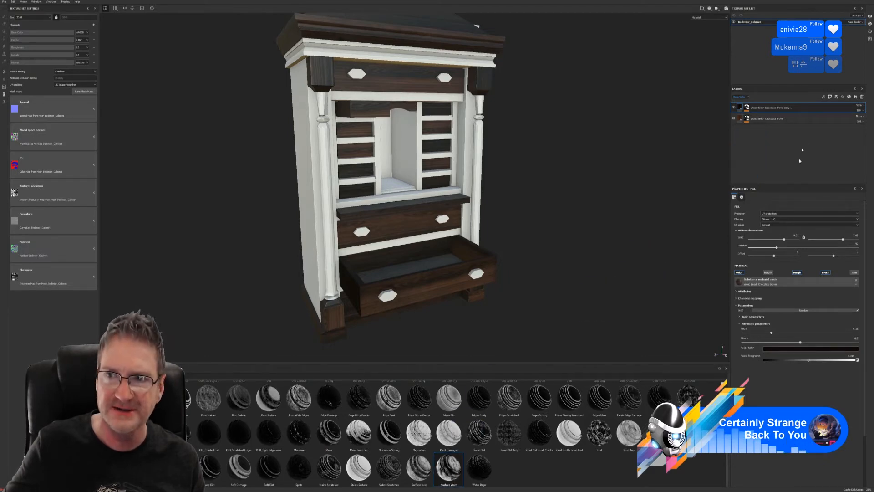
{"action": "left_click", "coordinate": [773, 119]}
{"action": "right_click", "coordinate": [785, 119]}
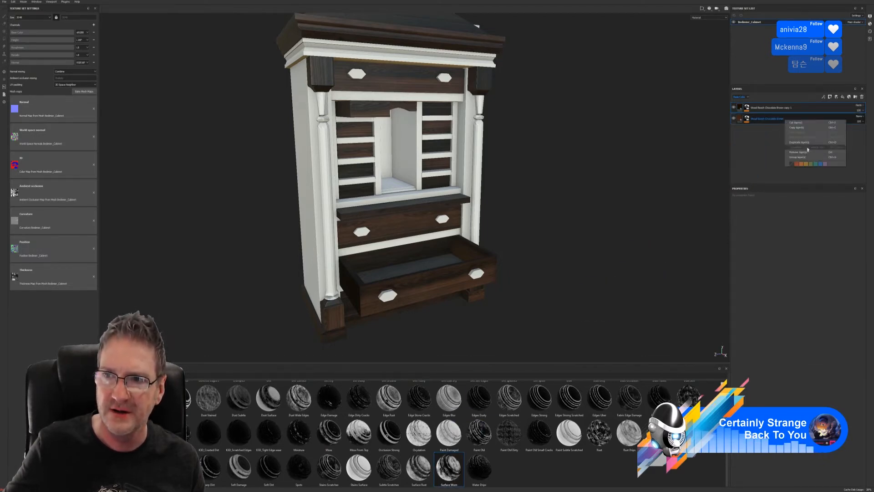
{"action": "left_click", "coordinate": [799, 157]}
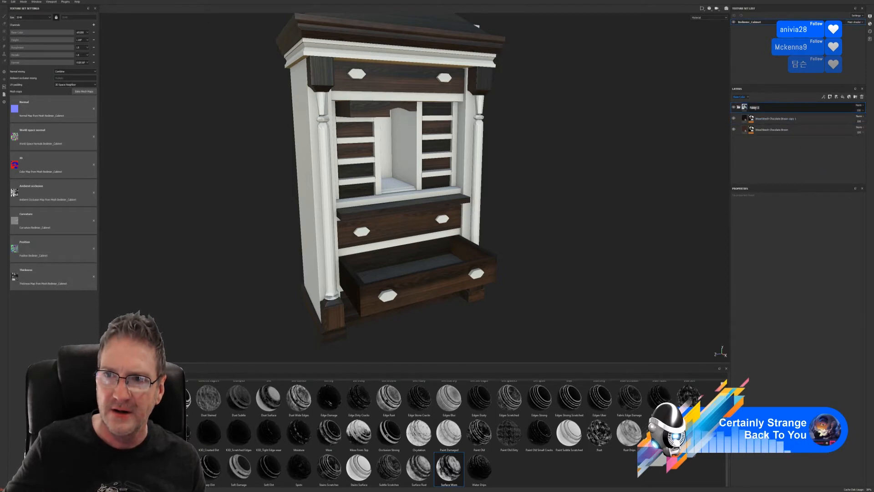
{"action": "type", "text": "Ches"}
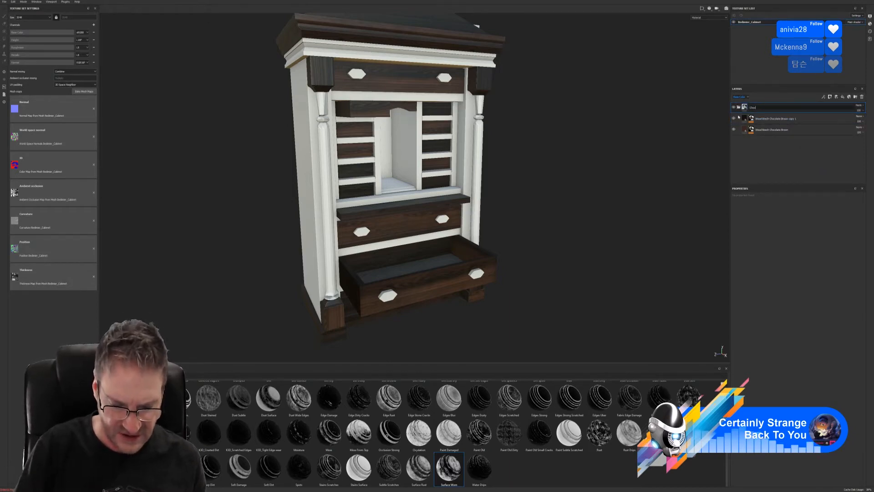
{"action": "type", "text": "Wood"}
{"action": "key", "text": "Return"}
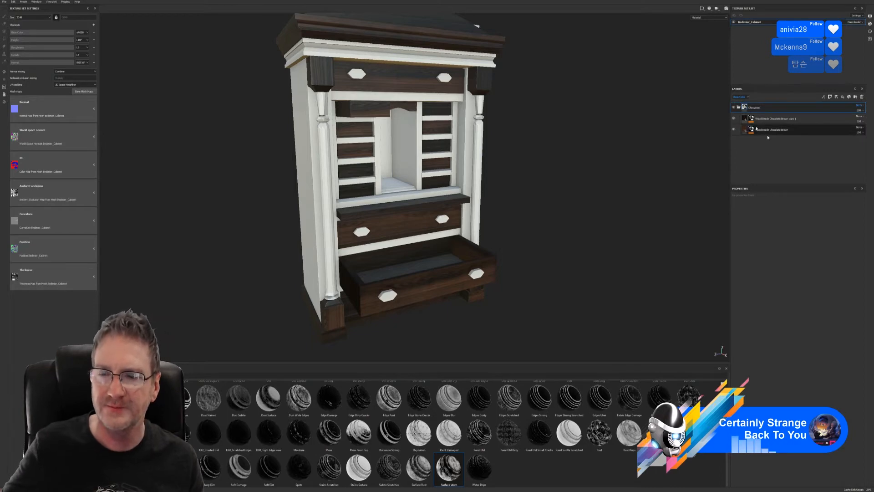
Apply the Surface Worn smart mask to the dark beech duplicate and mask the ChestWood folder by the drawers' blue ID color
{"action": "left_click_drag", "start_coordinate": [448, 469], "coordinate": [779, 122]}
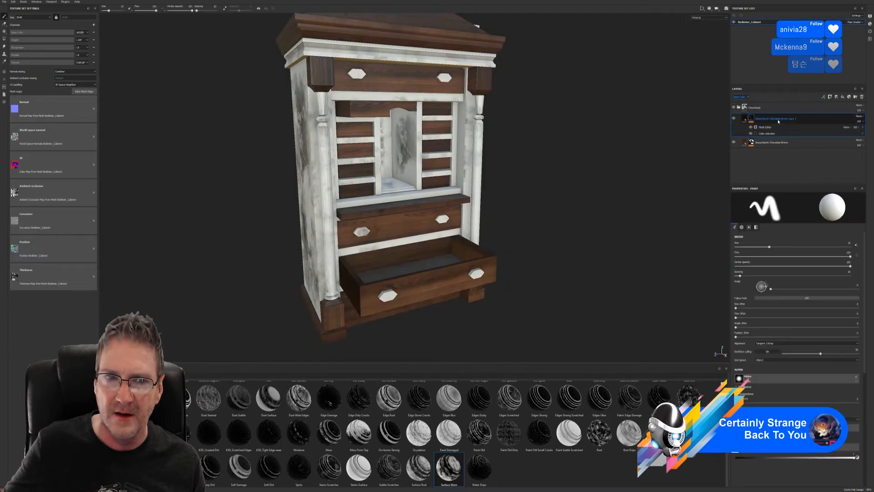
{"action": "right_click", "coordinate": [772, 109]}
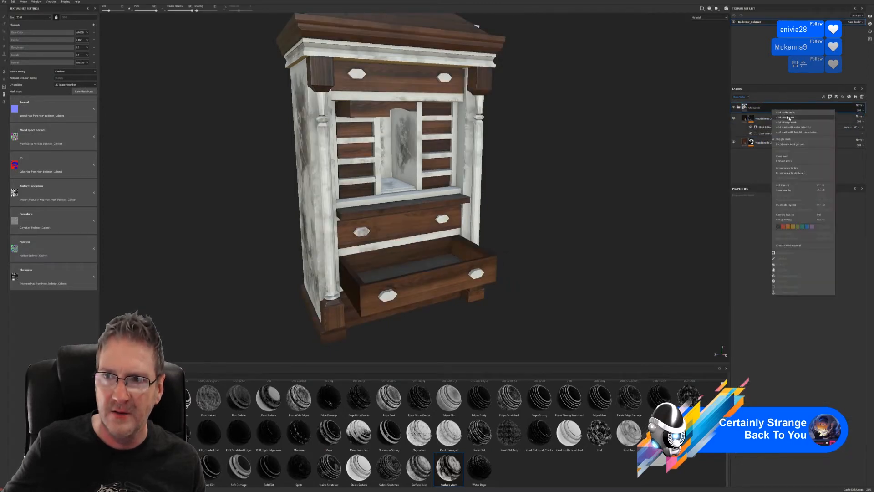
{"action": "left_click", "coordinate": [794, 128]}
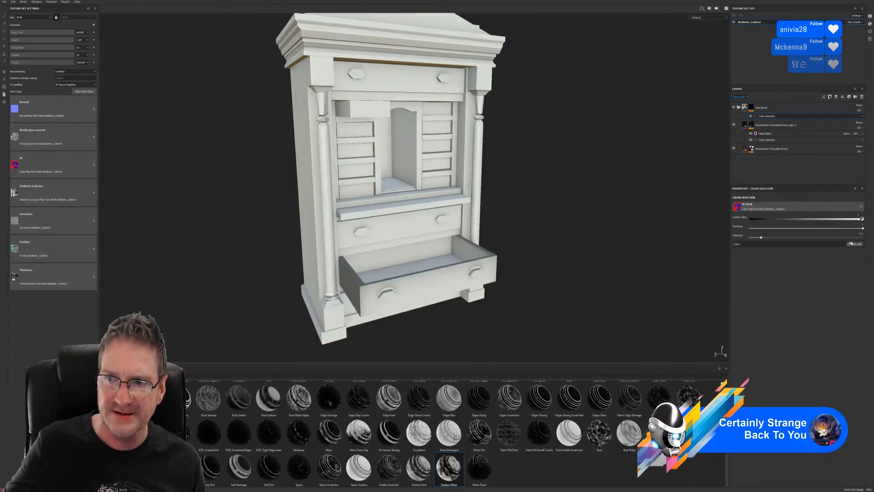
{"action": "left_click", "coordinate": [854, 244]}
{"action": "left_click", "coordinate": [410, 212]}
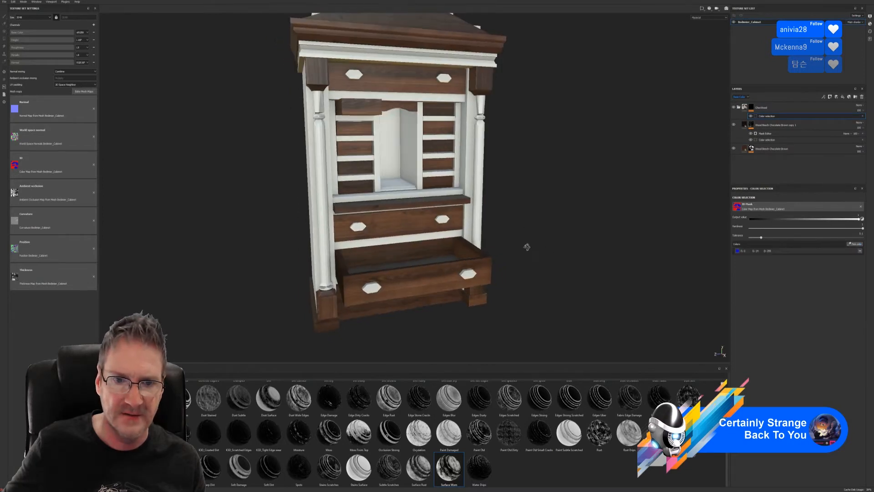
Turn on Global Invert in the dark layer's Mask Editor generator and raise its Global Balance to 0.67
{"action": "scroll", "coordinate": [724, 286], "scroll_direction": "up", "scroll_amount": 5}
{"action": "scroll", "coordinate": [575, 296], "scroll_direction": "up", "scroll_amount": 2}
{"action": "left_click_drag", "start_coordinate": [575, 296], "coordinate": [573, 215], "text": "alt"}
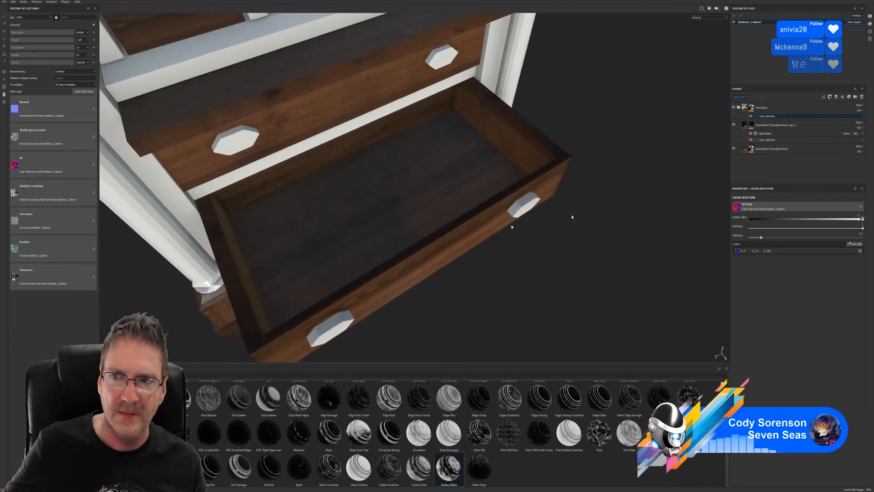
{"action": "left_click", "coordinate": [773, 134]}
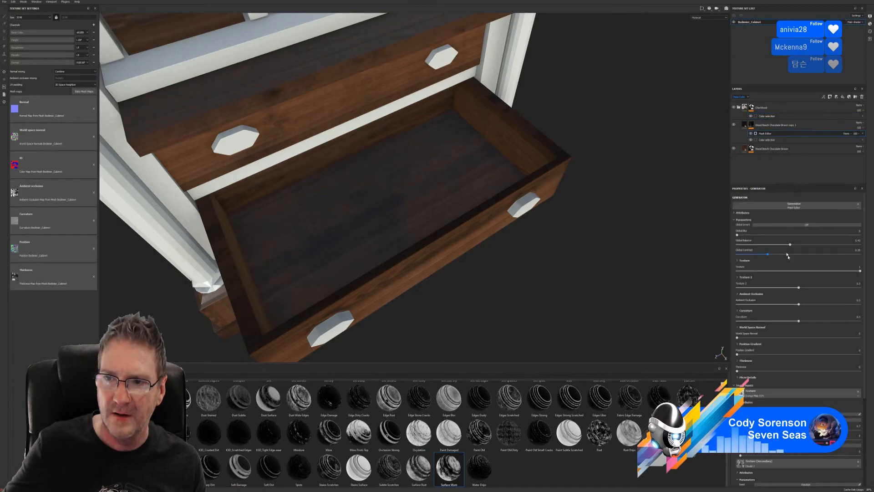
{"action": "left_click", "coordinate": [805, 224]}
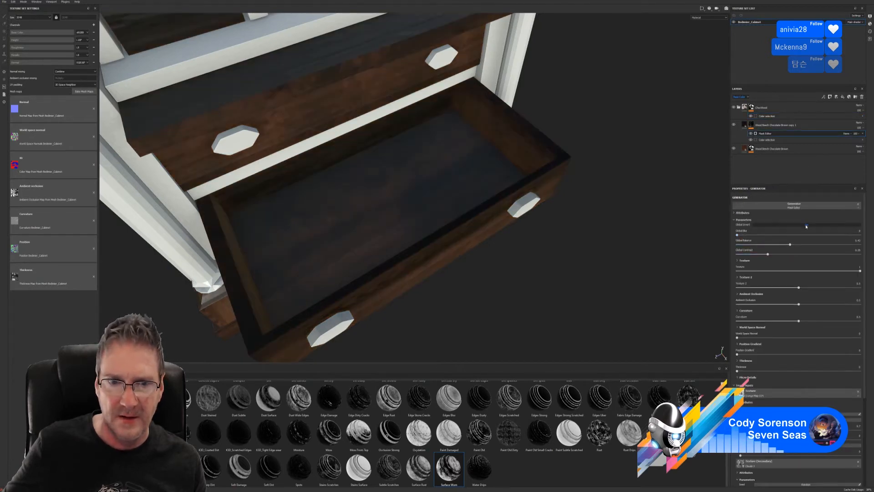
{"action": "left_click", "coordinate": [805, 224]}
{"action": "left_click", "coordinate": [804, 224]}
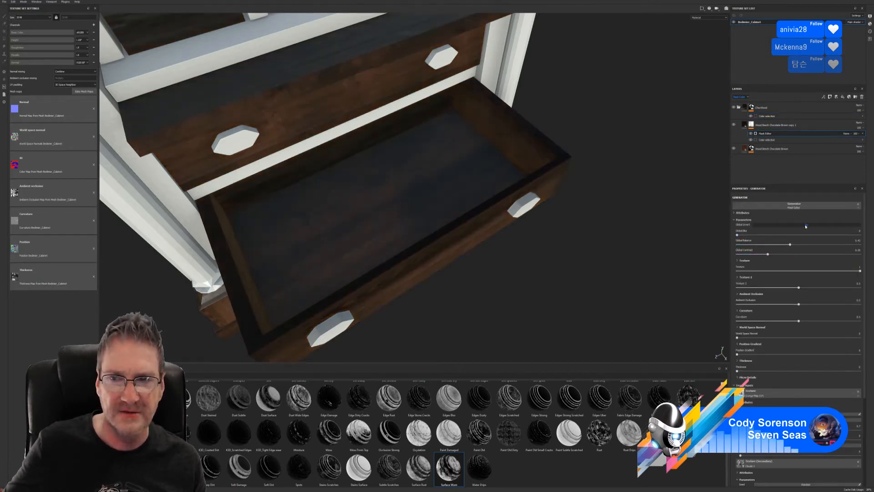
{"action": "left_click_drag", "start_coordinate": [790, 244], "coordinate": [819, 241]}
Slightly lower the Mask Editor's Global Contrast and Texture 2 influence, and reduce Ambient Occlusion to 0.17
{"action": "left_click_drag", "start_coordinate": [587, 277], "coordinate": [607, 243], "text": "alt"}
{"action": "right_click_drag", "start_coordinate": [584, 257], "coordinate": [199, 281], "text": "alt"}
{"action": "left_click_drag", "start_coordinate": [199, 281], "coordinate": [327, 234], "text": "alt"}
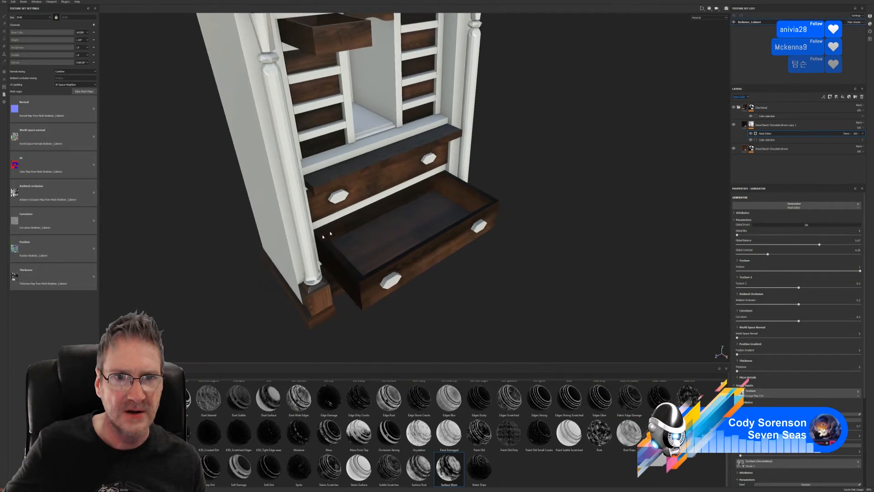
{"action": "middle_click_drag", "start_coordinate": [328, 234], "coordinate": [410, 279], "text": "alt"}
{"action": "left_click_drag", "start_coordinate": [364, 168], "coordinate": [360, 268], "text": "alt"}
{"action": "middle_click_drag", "start_coordinate": [360, 269], "coordinate": [375, 217], "text": "alt"}
{"action": "left_click_drag", "start_coordinate": [375, 217], "coordinate": [304, 129], "text": "alt"}
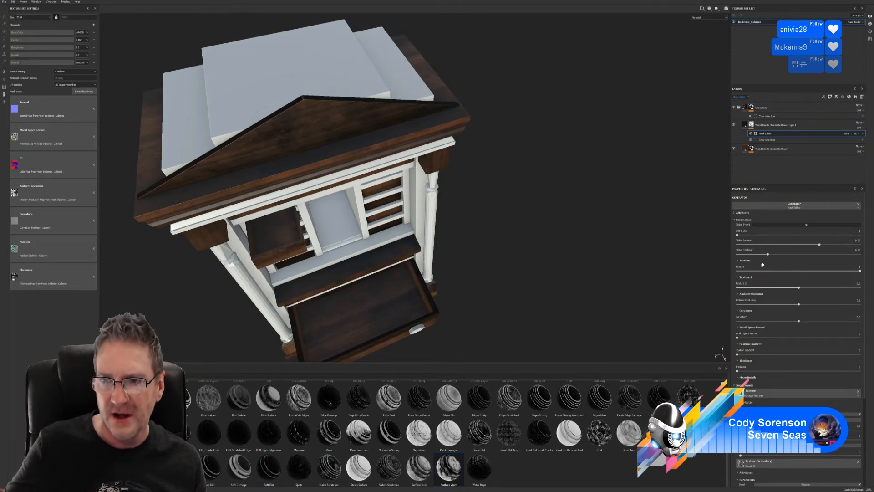
{"action": "mouse_move", "coordinate": [768, 256]}
{"action": "left_mouse_down"}
{"action": "mouse_move", "coordinate": [796, 257]}
{"action": "mouse_move", "coordinate": [742, 256]}
{"action": "mouse_move", "coordinate": [819, 257]}
{"action": "mouse_move", "coordinate": [763, 258]}
{"action": "left_mouse_up"}
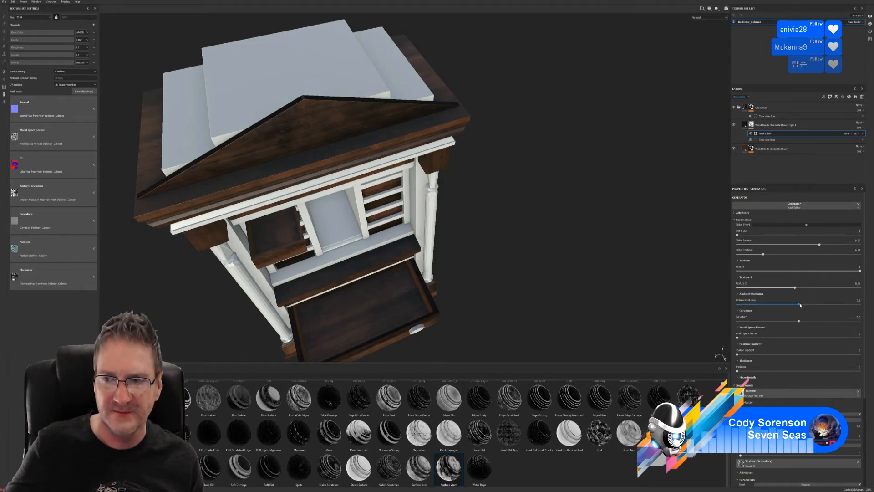
{"action": "left_click_drag", "start_coordinate": [798, 305], "coordinate": [772, 309]}
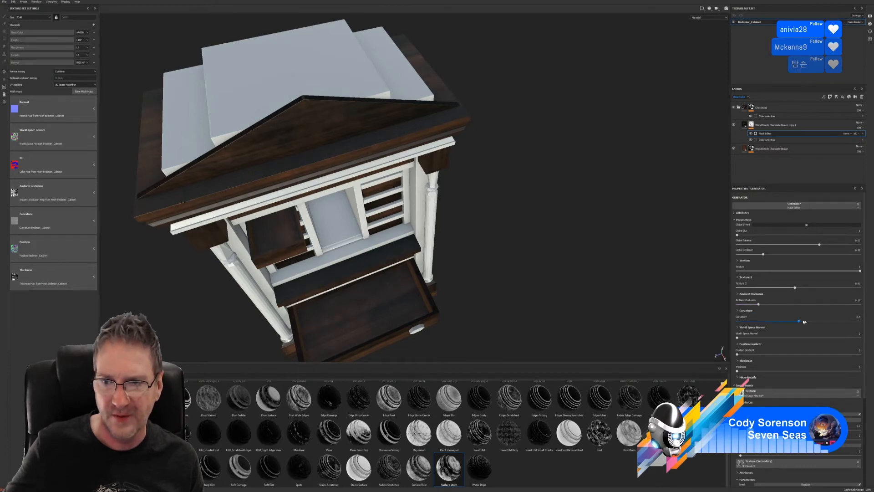
Set the Mask Editor's Curvature to 0.54, World Space Normal to 0.01 and Position Gradient to 0.03, checking the wear on the cabinet
{"action": "left_click_drag", "start_coordinate": [797, 322], "coordinate": [773, 339]}
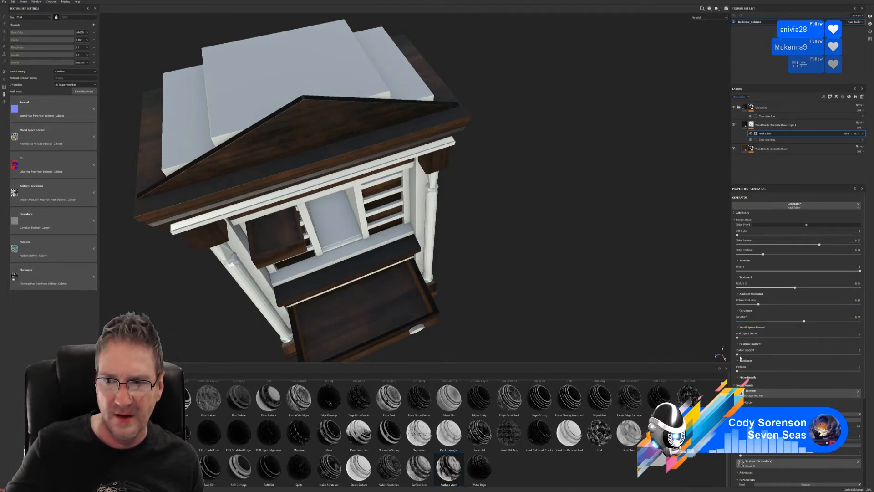
{"action": "left_click_drag", "start_coordinate": [737, 339], "coordinate": [759, 340]}
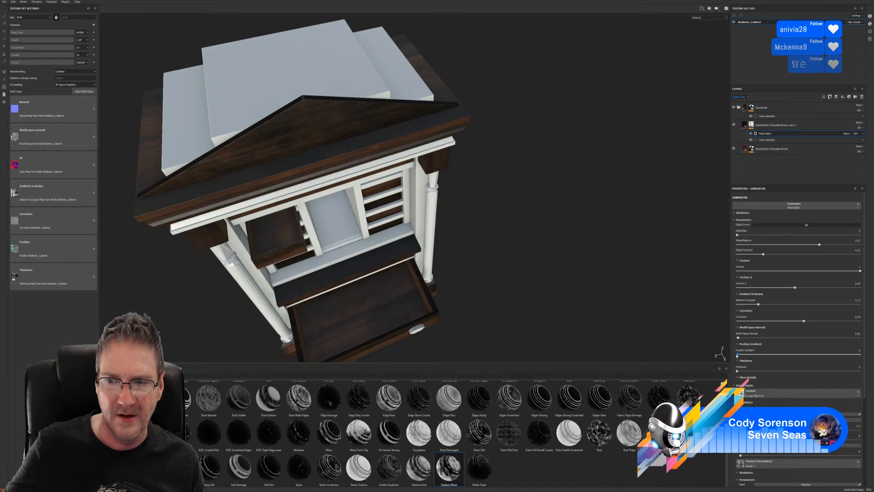
{"action": "mouse_move", "coordinate": [756, 355]}
{"action": "left_mouse_down"}
{"action": "mouse_move", "coordinate": [792, 356]}
{"action": "mouse_move", "coordinate": [764, 355]}
{"action": "left_mouse_up"}
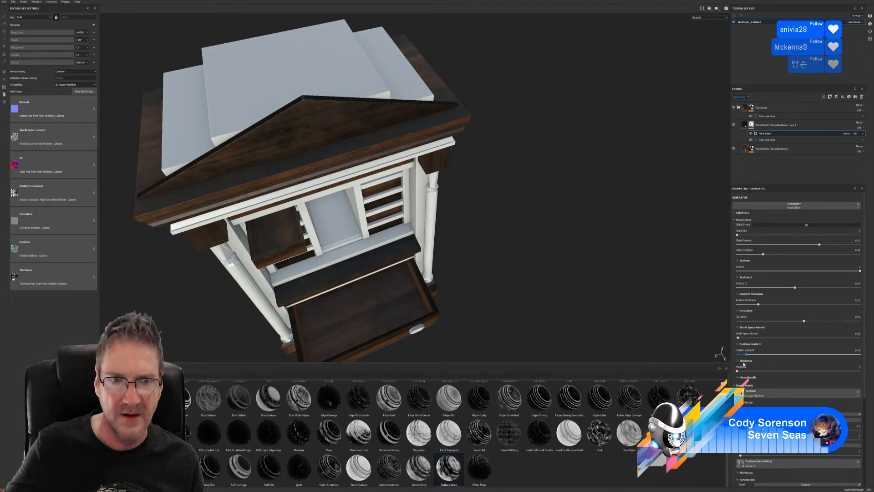
{"action": "left_click_drag", "start_coordinate": [500, 282], "coordinate": [465, 224], "text": "alt"}
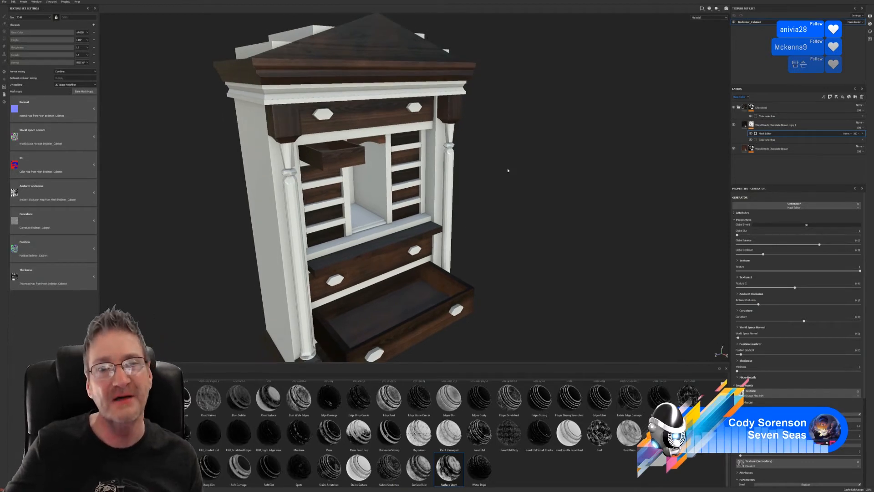
{"action": "left_click_drag", "start_coordinate": [505, 169], "coordinate": [503, 175], "text": "alt"}
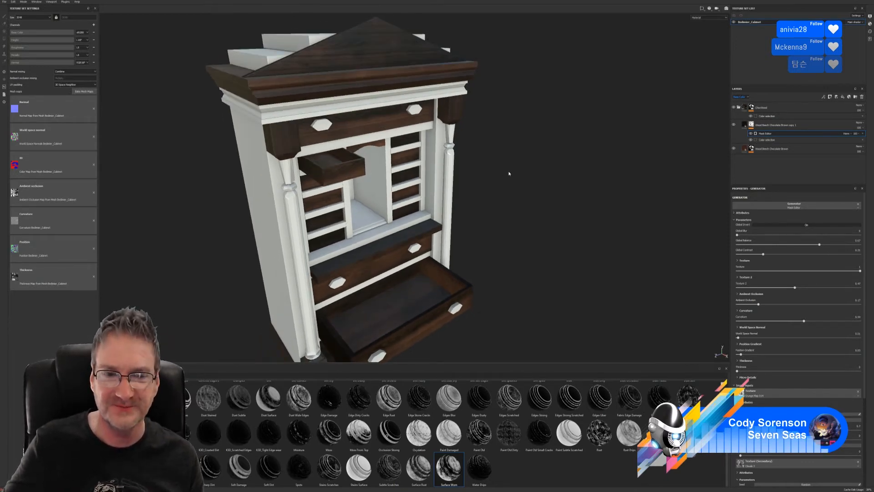
{"action": "middle_click_drag", "start_coordinate": [508, 172], "coordinate": [515, 164], "text": "alt"}
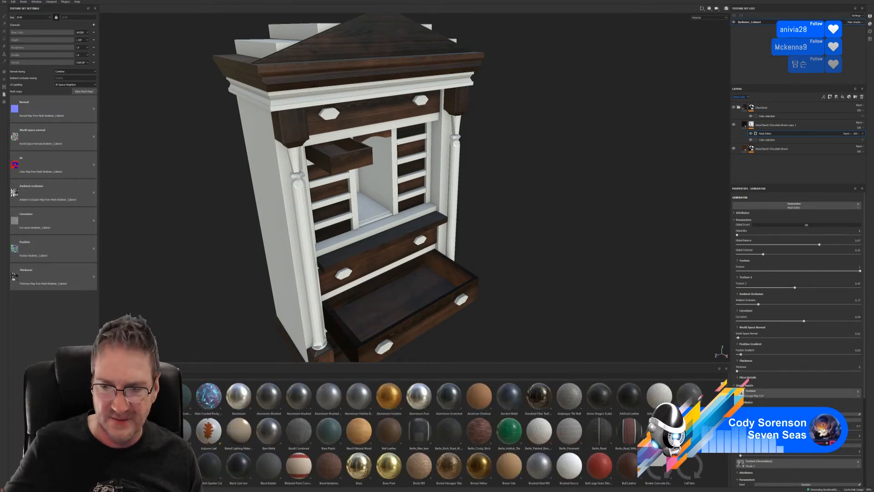
Add the Wood Beech Honey material at the bottom of the ChestWood folder and turn off its height and normal channels
{"action": "left_click_drag", "start_coordinate": [726, 387], "coordinate": [725, 485]}
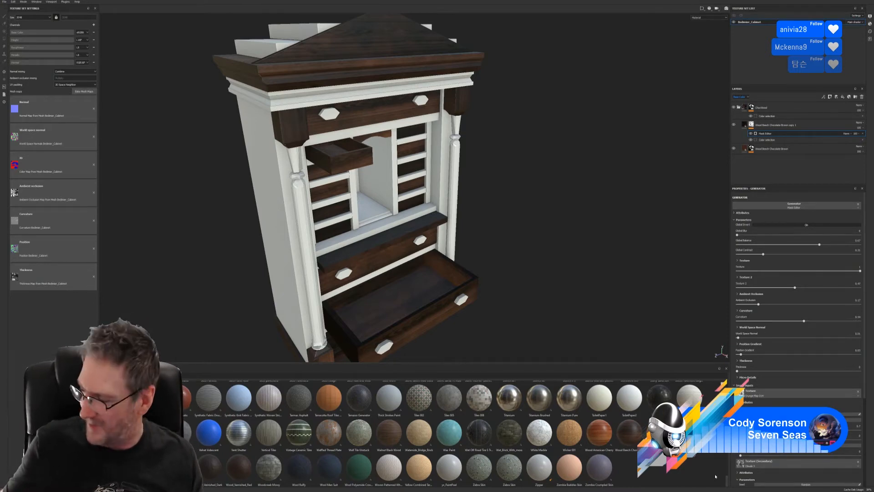
{"action": "left_click_drag", "start_coordinate": [679, 403], "coordinate": [778, 166]}
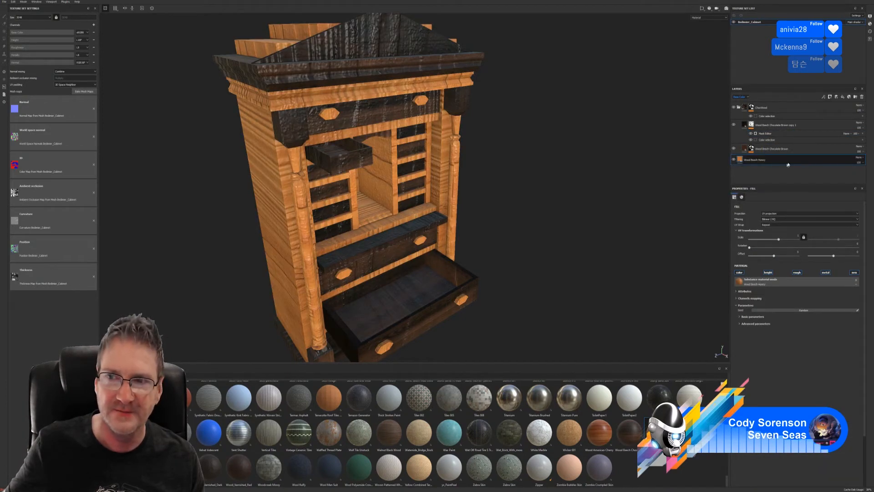
{"action": "double_click", "coordinate": [782, 162]}
{"action": "left_click_drag", "start_coordinate": [775, 161], "coordinate": [782, 155]}
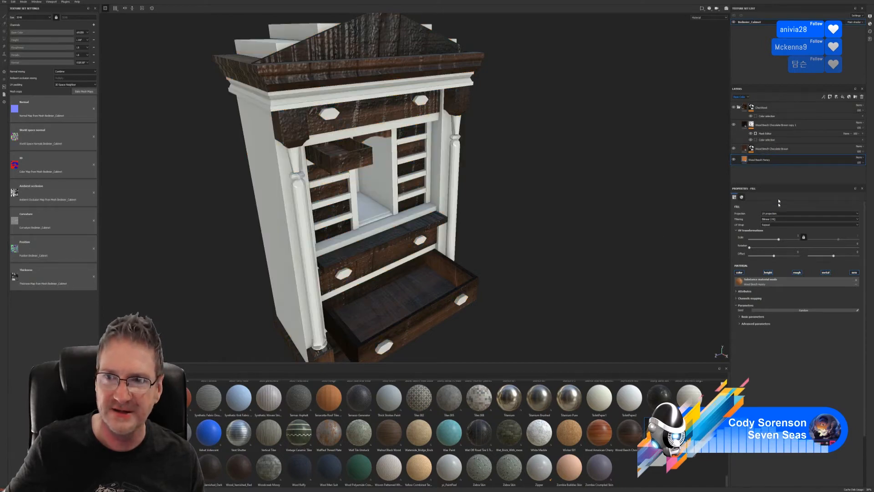
{"action": "left_click", "coordinate": [768, 272]}
{"action": "left_click", "coordinate": [854, 272]}
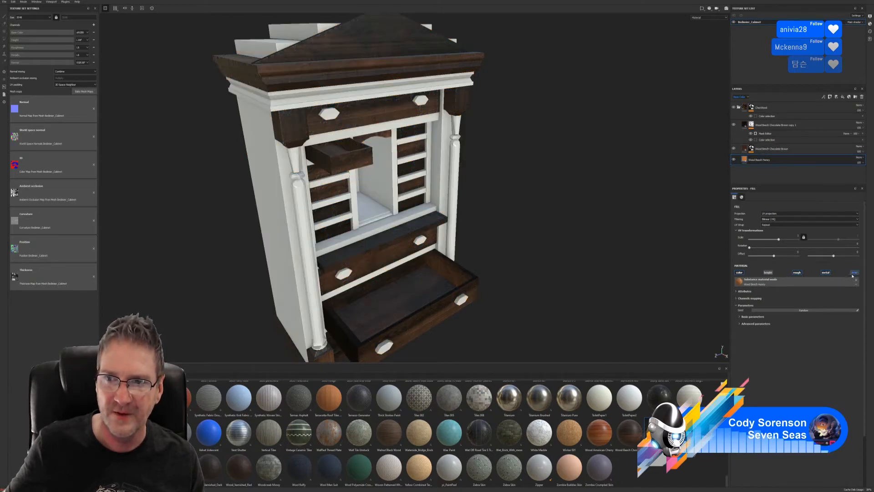
Hide both brown beech layers and rotate the honey beech layer's UVs to 90 degrees
{"action": "left_click", "coordinate": [734, 124]}
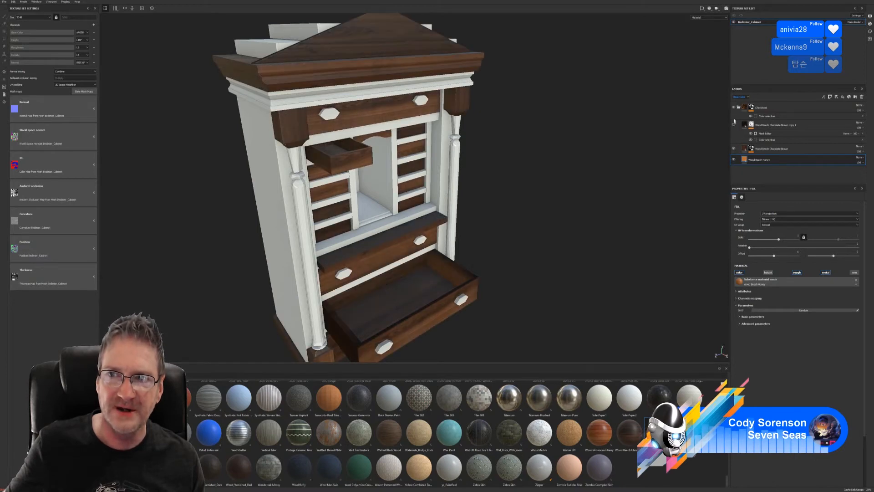
{"action": "left_click", "coordinate": [733, 148]}
{"action": "left_click_drag", "start_coordinate": [621, 209], "coordinate": [523, 187], "text": "alt"}
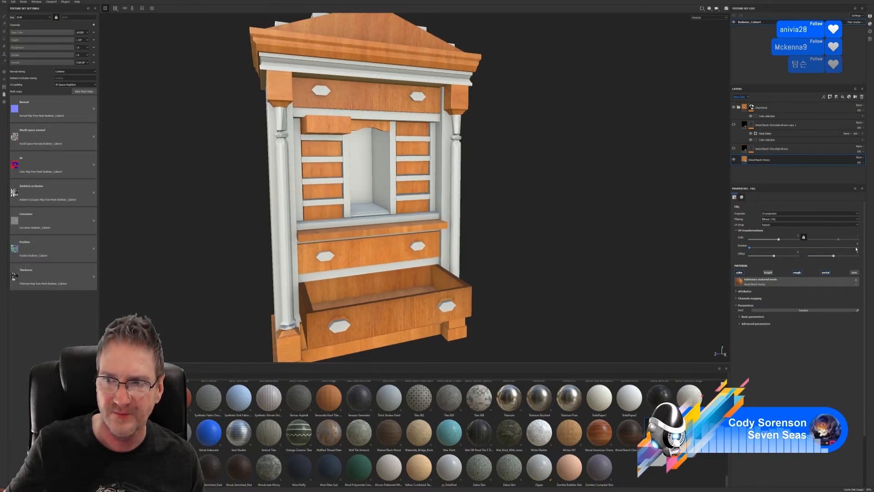
{"action": "left_click", "coordinate": [857, 244]}
{"action": "type", "text": "90"}
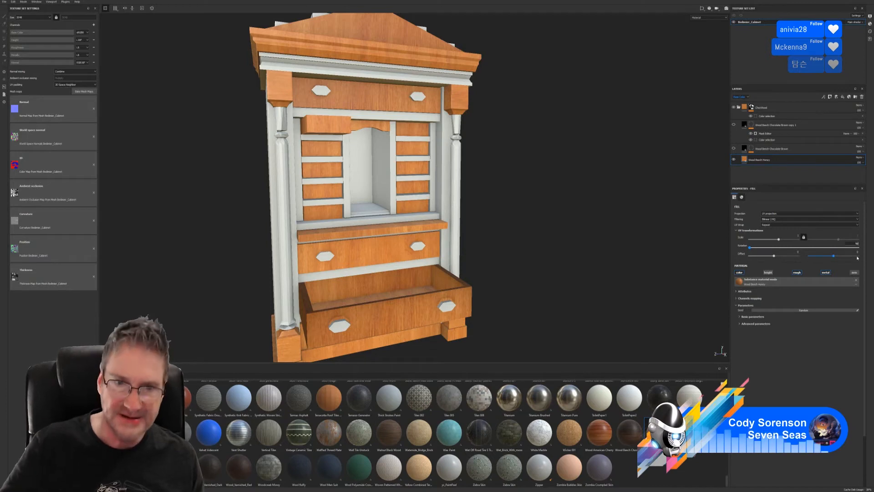
{"action": "key", "text": "Return"}
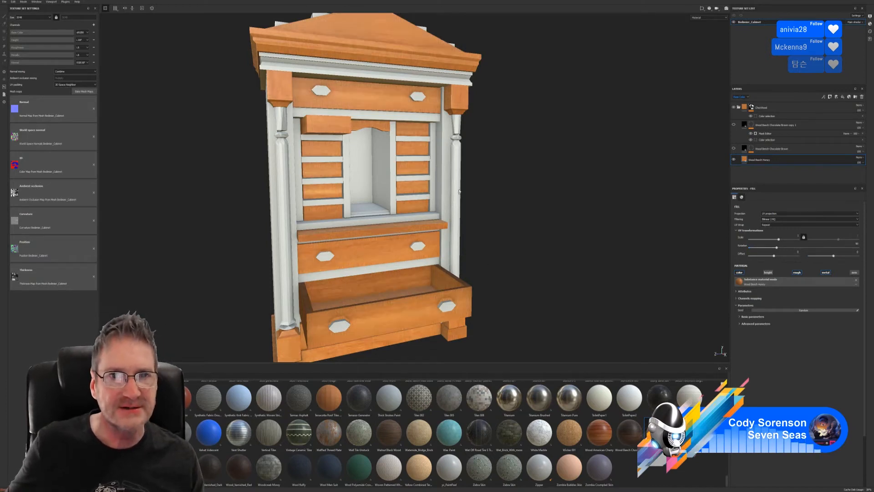
Slightly increase the honey beech layer's UV scale and make both brown beech layers visible again
{"action": "left_click_drag", "start_coordinate": [460, 175], "coordinate": [541, 211], "text": "alt"}
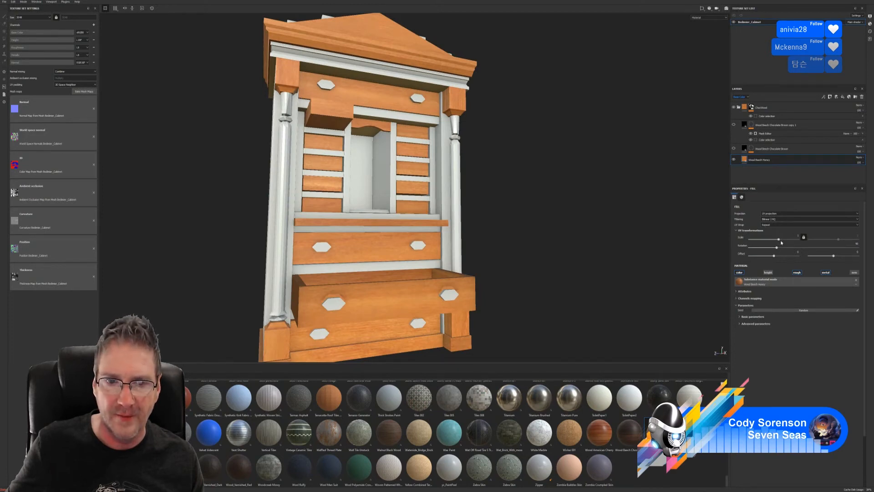
{"action": "left_click_drag", "start_coordinate": [779, 242], "coordinate": [783, 242]}
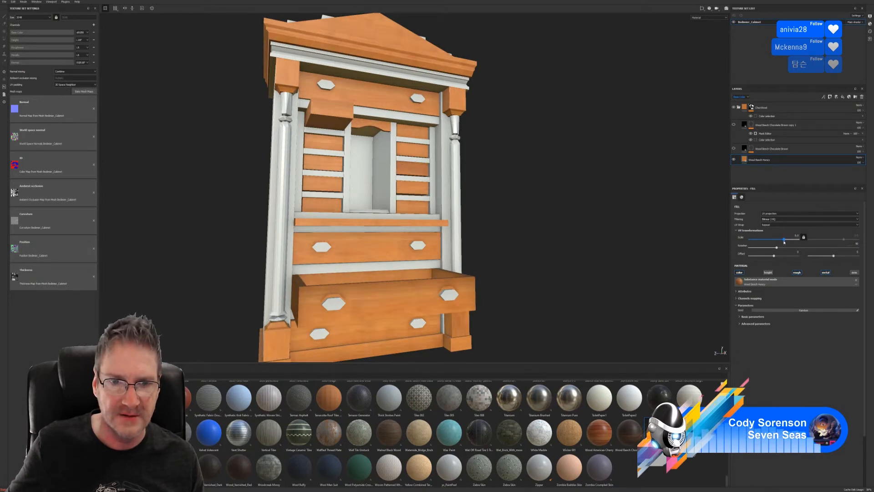
{"action": "left_click_drag", "start_coordinate": [537, 214], "coordinate": [483, 246], "text": "alt"}
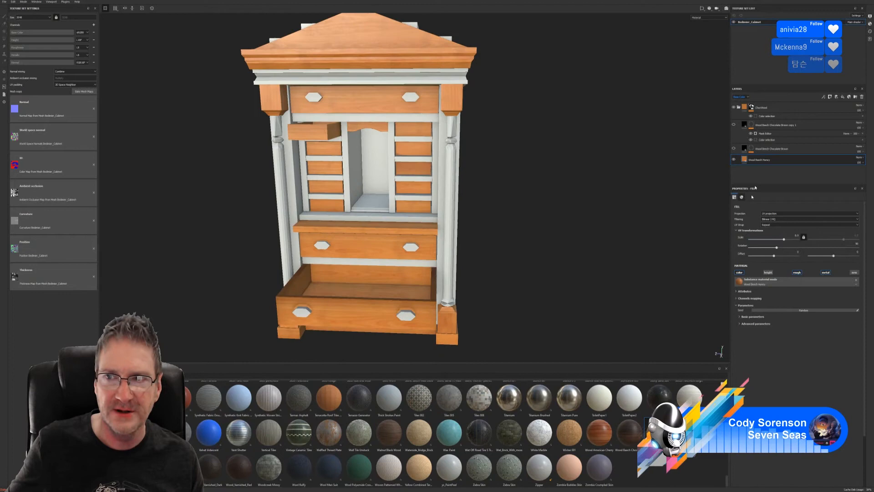
{"action": "left_click", "coordinate": [734, 149]}
{"action": "left_click", "coordinate": [733, 125]}
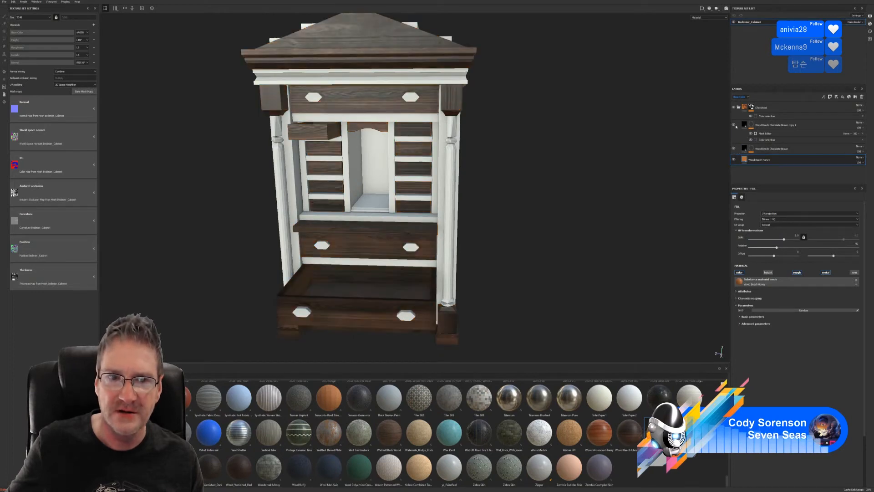
Apply the Subtle Scratches smart mask to the lower Wood Beech Chocolate Brown layer and open its Metal Edge Wear generator
{"action": "left_click_drag", "start_coordinate": [493, 250], "coordinate": [556, 244], "text": "alt"}
{"action": "left_click", "coordinate": [775, 150]}
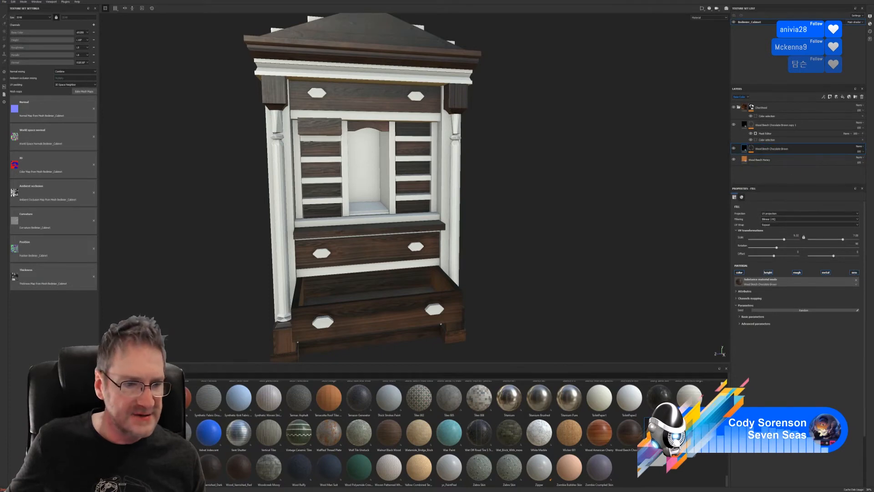
{"action": "left_click", "coordinate": [105, 397]}
{"action": "scroll", "coordinate": [516, 455], "scroll_direction": "down", "scroll_amount": 3}
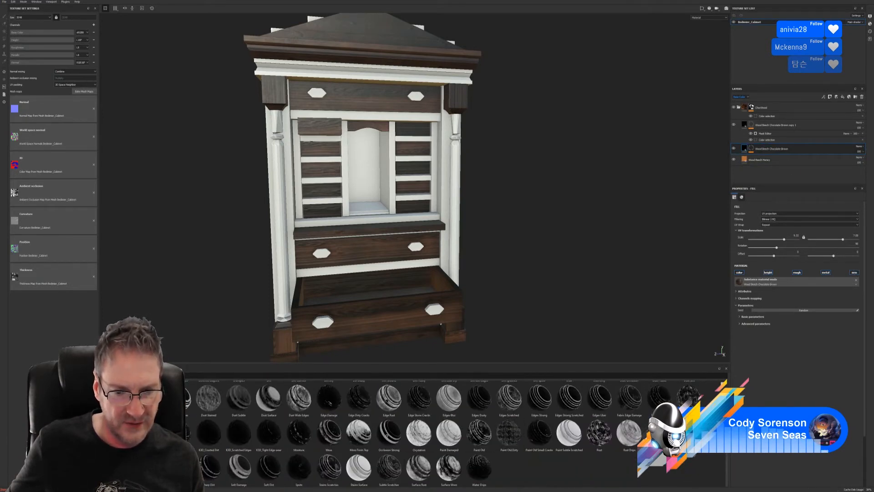
{"action": "left_click_drag", "start_coordinate": [389, 469], "coordinate": [774, 155]}
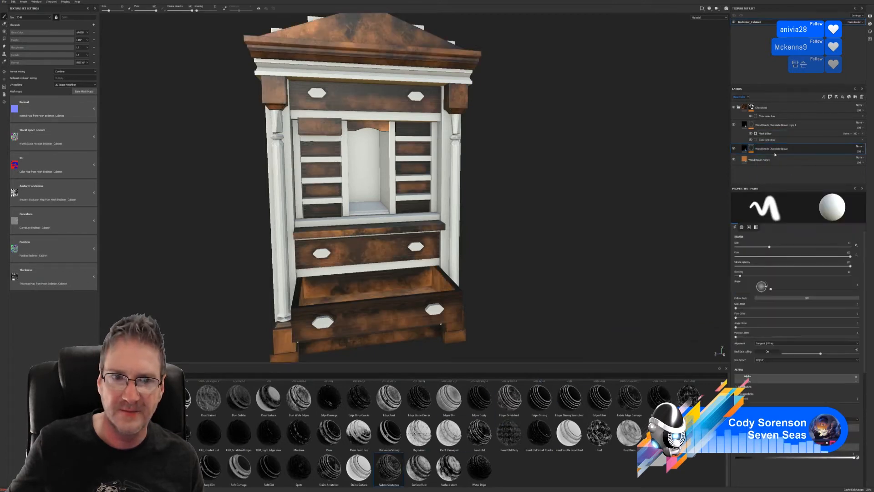
{"action": "left_click_drag", "start_coordinate": [475, 199], "coordinate": [552, 195], "text": "alt"}
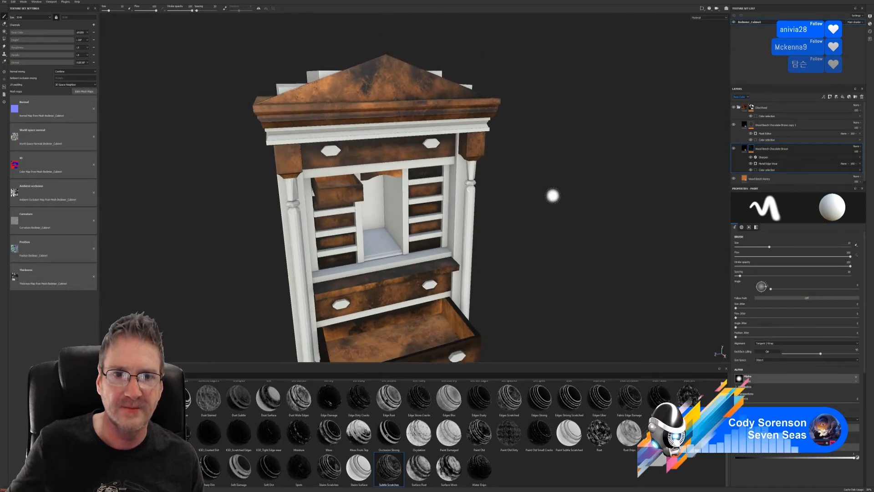
{"action": "left_click", "coordinate": [774, 163]}
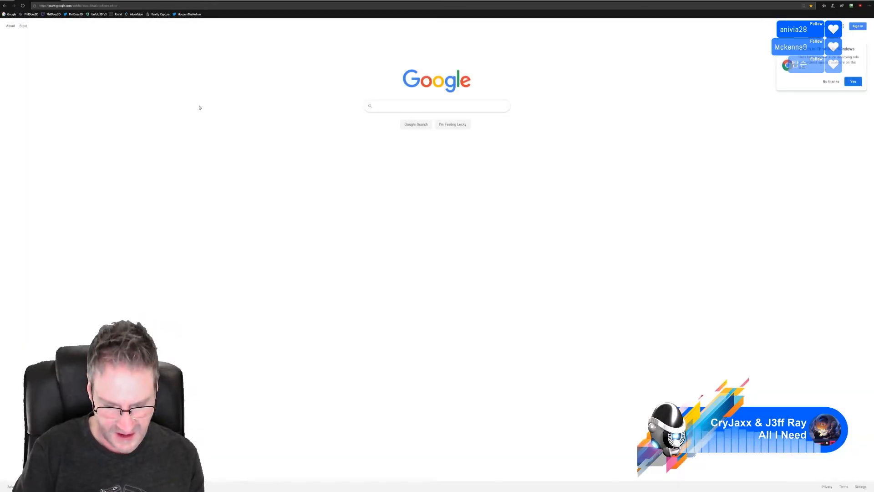
Search Google for "gtfo game", open the official GTFO site and play its gameplay trailer muted in full screen
{"action": "type", "text": "gtfo game"}
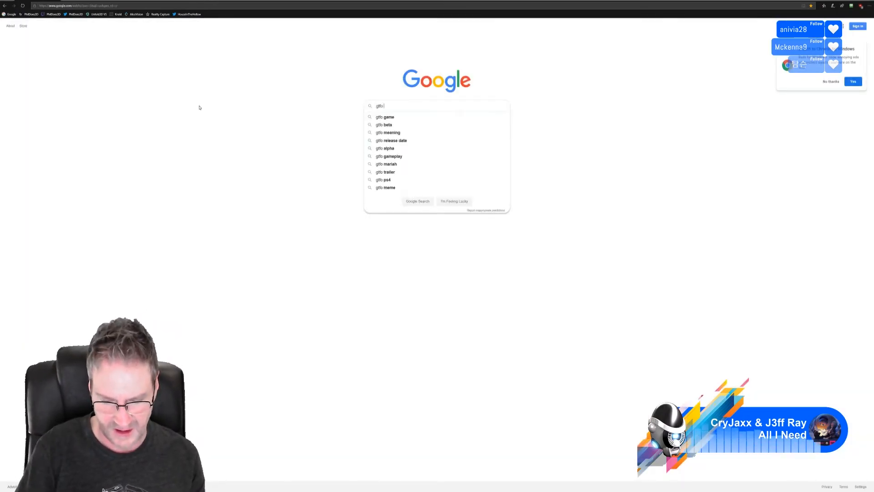
{"action": "key", "text": "Return"}
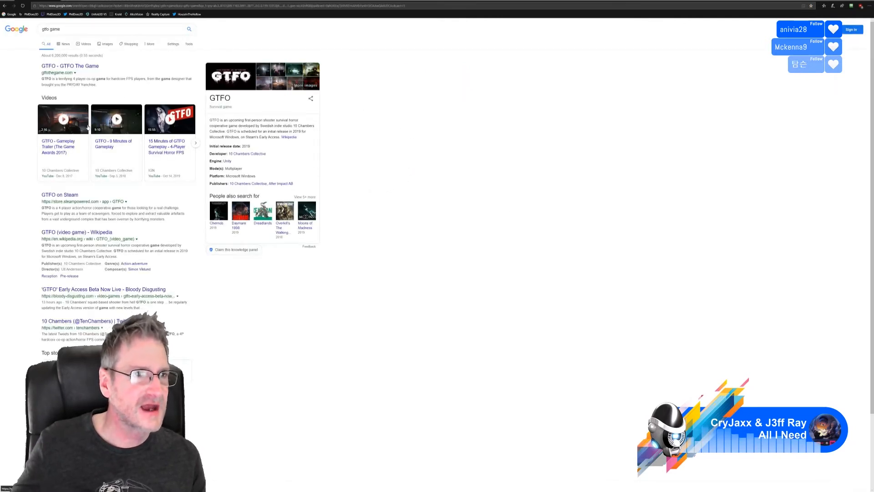
{"action": "left_click", "coordinate": [91, 67]}
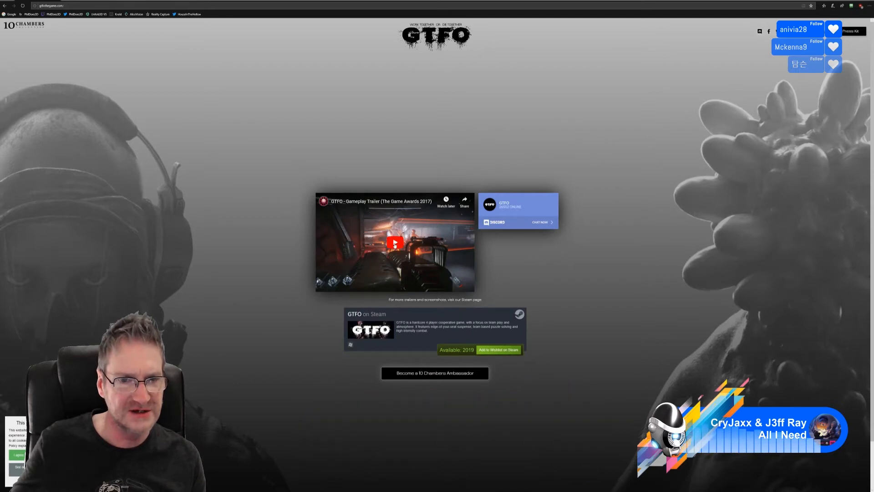
{"action": "left_click", "coordinate": [395, 243]}
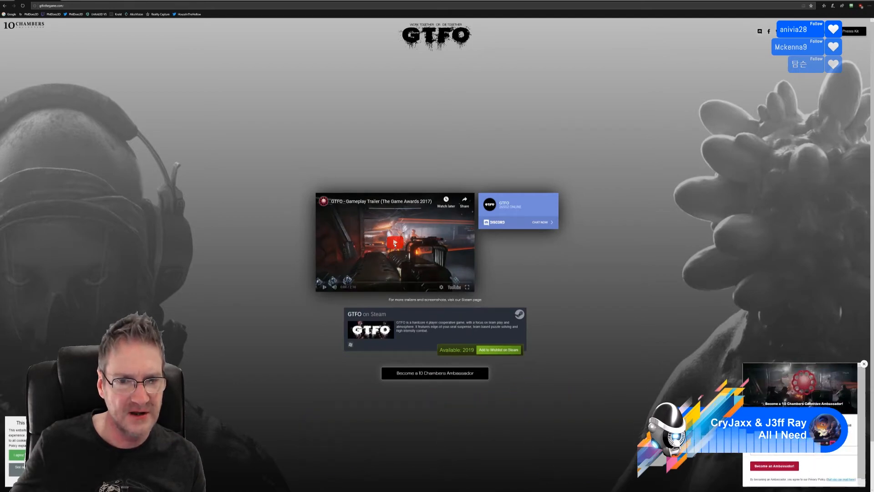
{"action": "left_click", "coordinate": [334, 287]}
{"action": "left_click", "coordinate": [467, 286]}
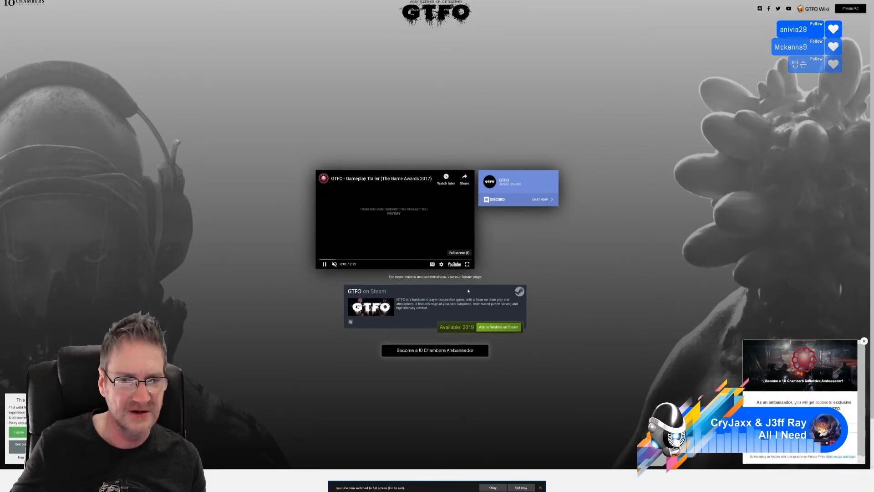
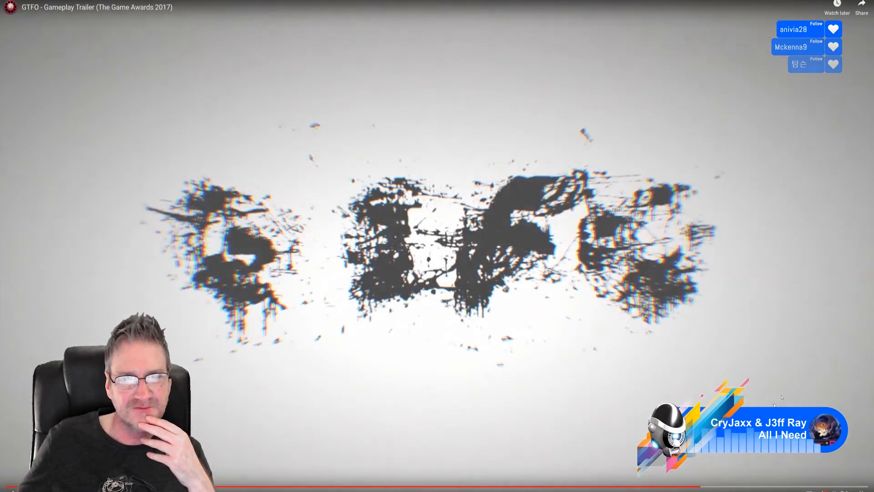
Exit the full-screen trailer, pause it and switch back to Substance Painter
{"action": "left_click", "coordinate": [861, 489]}
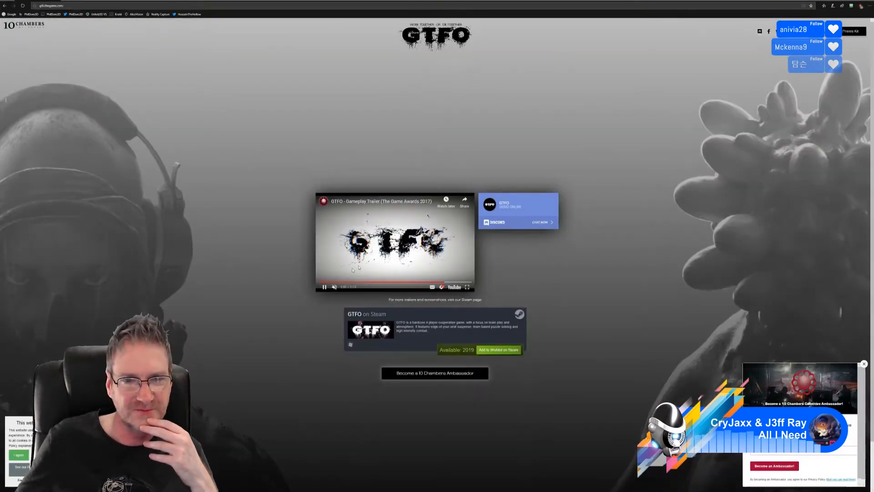
{"action": "left_click", "coordinate": [324, 287]}
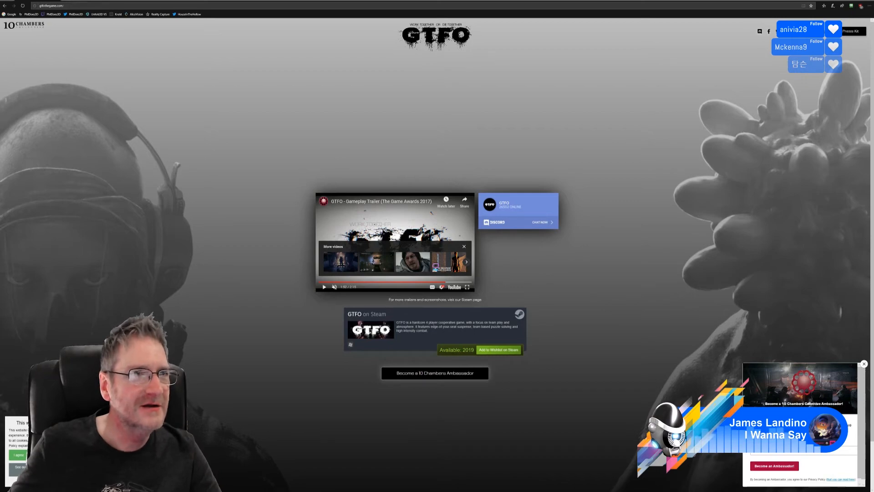
{"action": "left_click", "coordinate": [73, 5]}
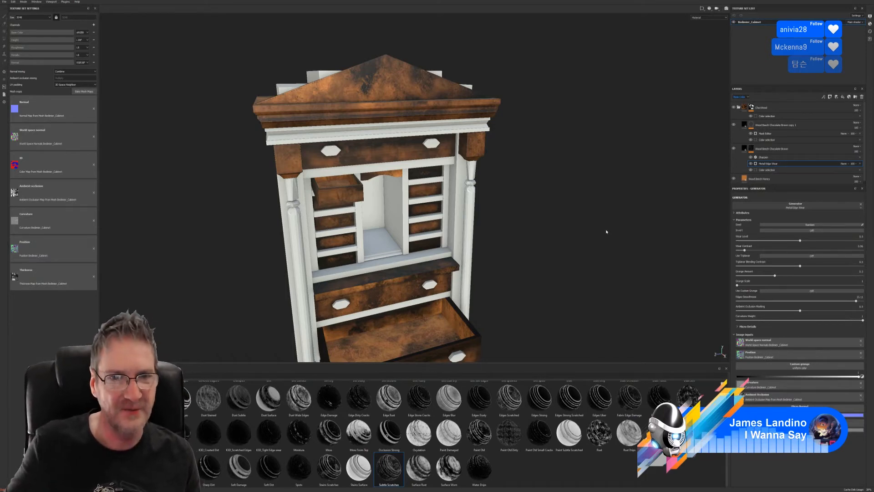
Try inverting the Metal Edge Wear generator in the lower brown beech layer's mask
{"action": "left_click_drag", "start_coordinate": [582, 253], "coordinate": [484, 268], "text": "alt"}
{"action": "middle_click_drag", "start_coordinate": [484, 267], "coordinate": [503, 213], "text": "alt"}
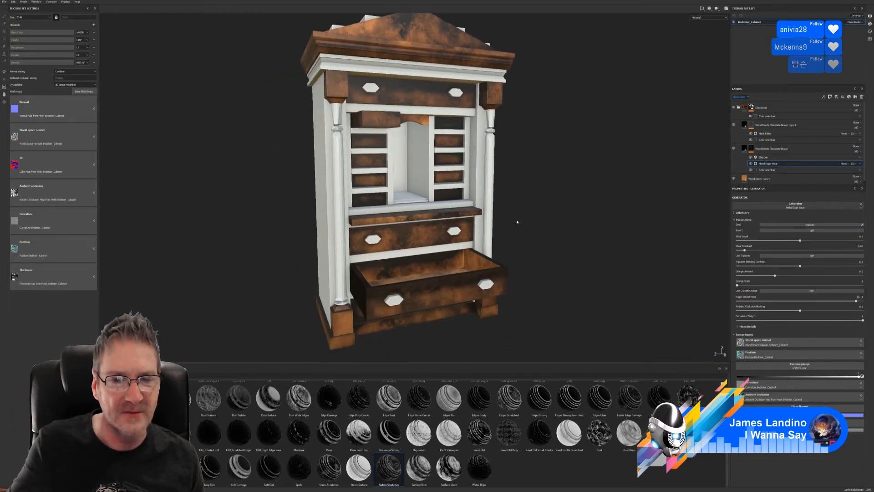
{"action": "mouse_move", "coordinate": [516, 221]}
{"action": "left_mouse_down", "text": "alt"}
{"action": "mouse_move", "coordinate": [509, 219]}
{"action": "mouse_move", "coordinate": [513, 232]}
{"action": "left_mouse_up", "text": "alt"}
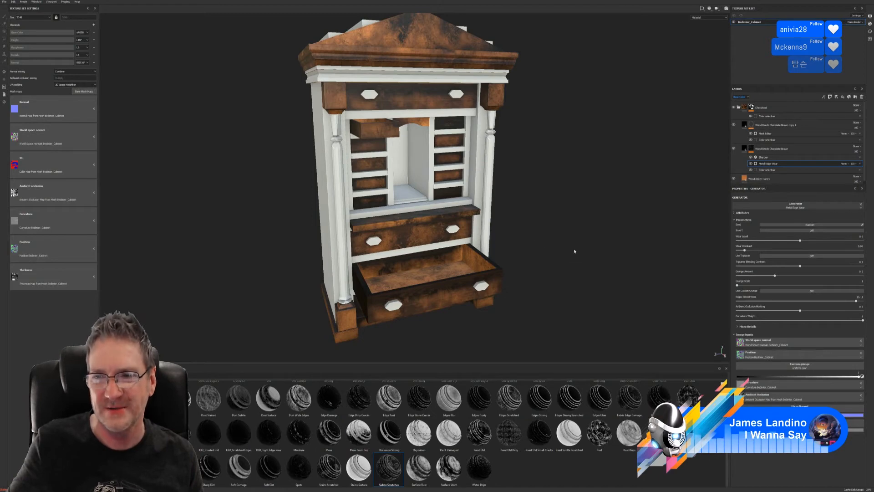
{"action": "left_click", "coordinate": [812, 231]}
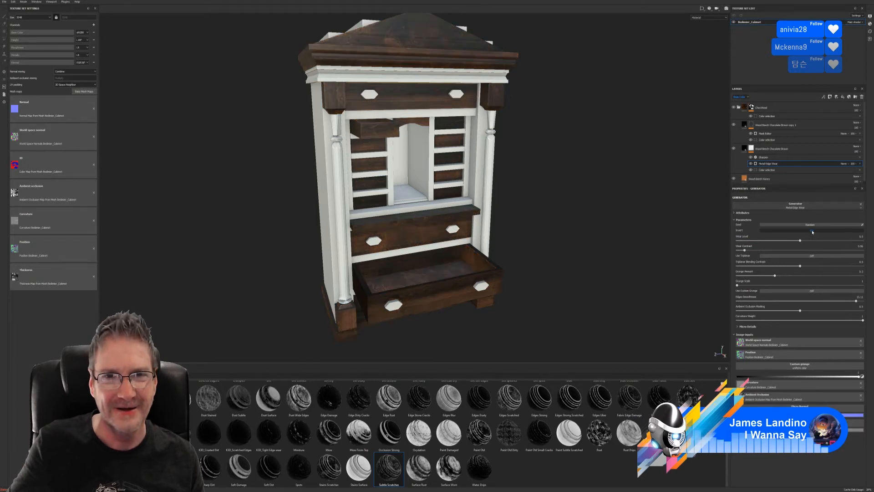
{"action": "left_click", "coordinate": [813, 231]}
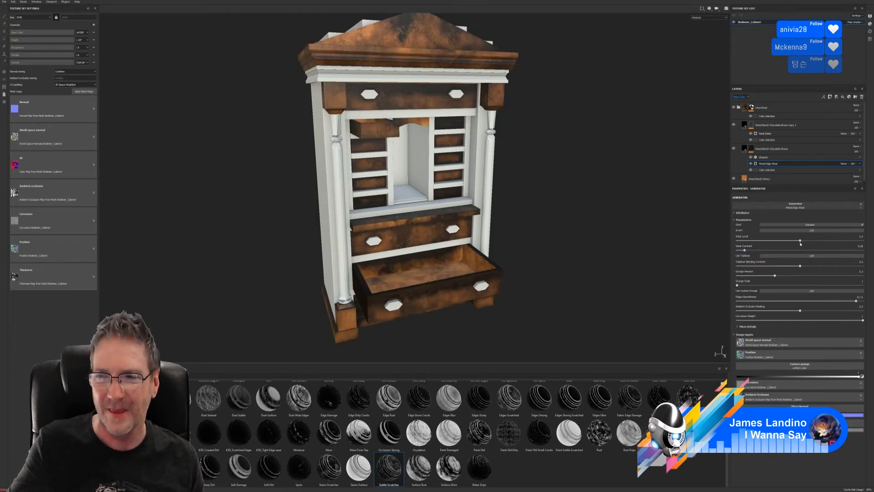
Lower the generator's Wear Level, slightly raise Wear Contrast, enable triplanar and reduce Triplanar Blending Contrast to 0.46
{"action": "left_click_drag", "start_coordinate": [800, 242], "coordinate": [784, 251]}
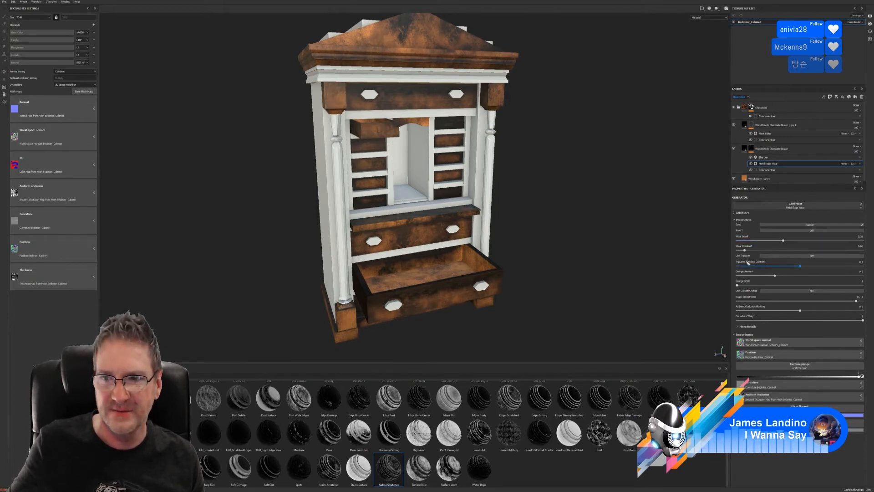
{"action": "mouse_move", "coordinate": [744, 251]}
{"action": "left_mouse_down"}
{"action": "mouse_move", "coordinate": [856, 250]}
{"action": "mouse_move", "coordinate": [764, 251]}
{"action": "mouse_move", "coordinate": [724, 264]}
{"action": "mouse_move", "coordinate": [749, 261]}
{"action": "left_mouse_up"}
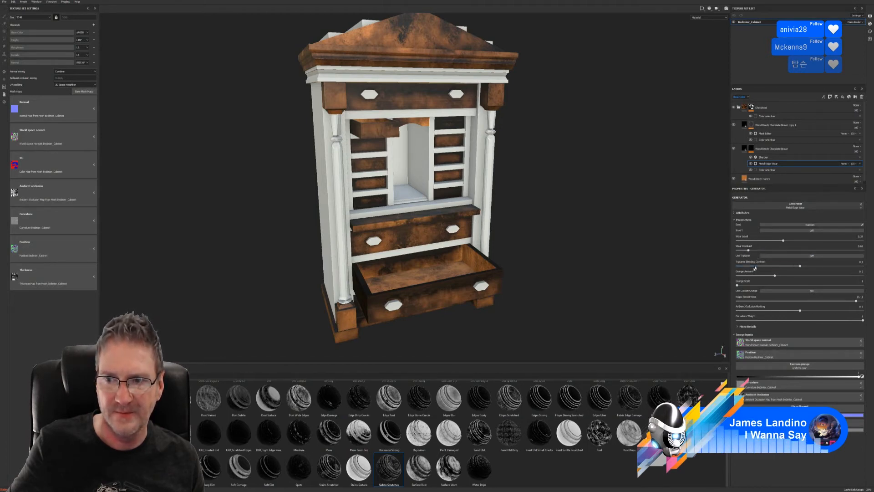
{"action": "left_click", "coordinate": [811, 256]}
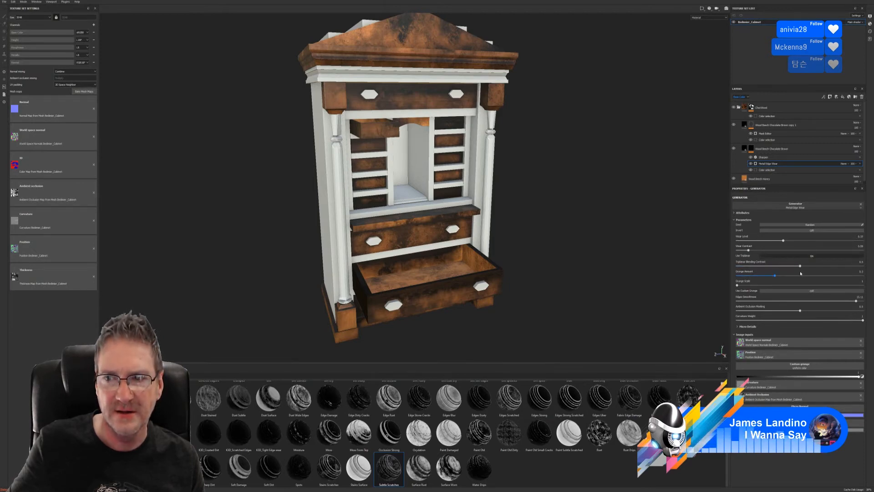
{"action": "mouse_move", "coordinate": [799, 266]}
{"action": "left_mouse_down"}
{"action": "mouse_move", "coordinate": [765, 266]}
{"action": "mouse_move", "coordinate": [830, 269]}
{"action": "mouse_move", "coordinate": [795, 268]}
{"action": "left_mouse_up"}
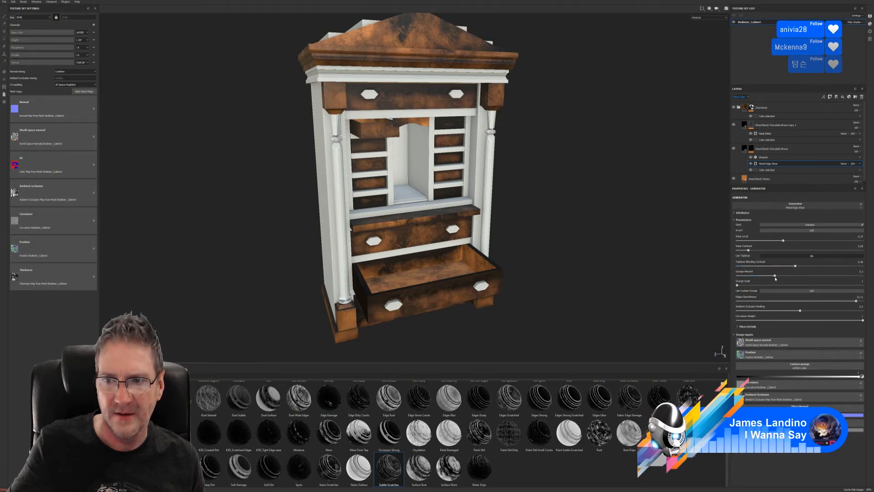
Reduce Grunge Amount, Wear Level, Ambient Occlusion Masking and Curvature Weight, raise Grunge Scale slightly and maximise Edges Smoothness
{"action": "left_click_drag", "start_coordinate": [774, 275], "coordinate": [749, 289]}
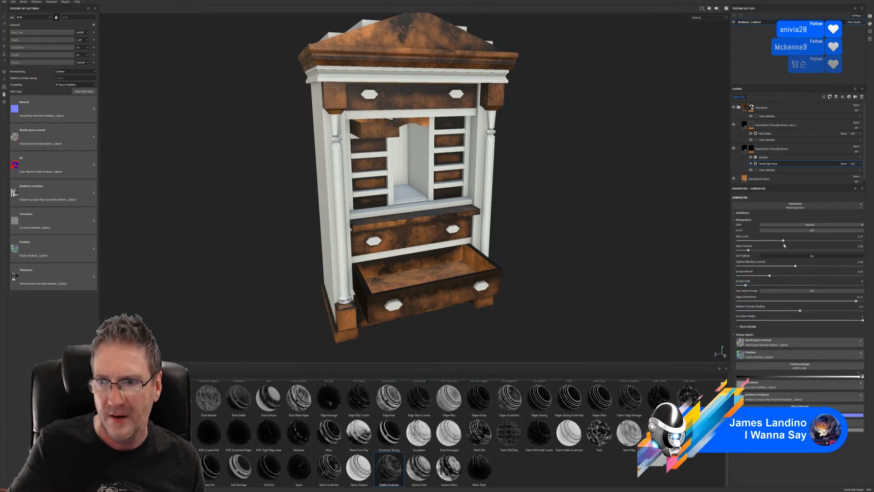
{"action": "left_click_drag", "start_coordinate": [783, 240], "coordinate": [761, 259]}
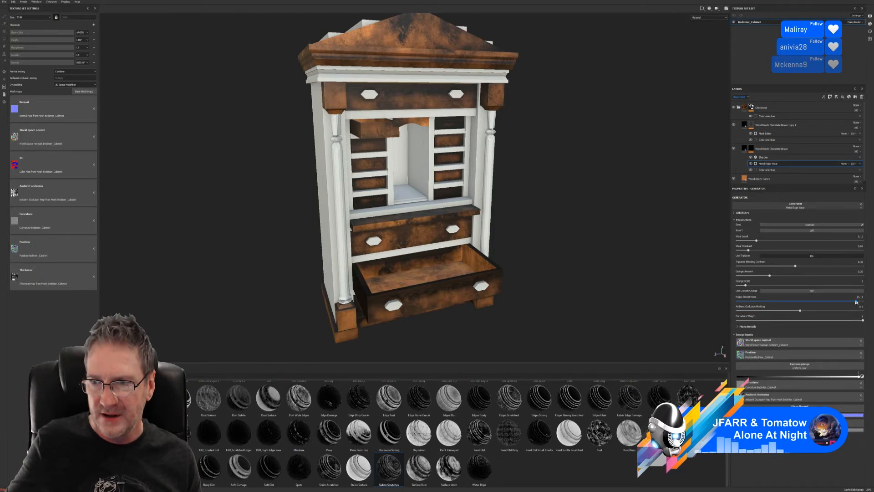
{"action": "left_click_drag", "start_coordinate": [841, 304], "coordinate": [864, 305]}
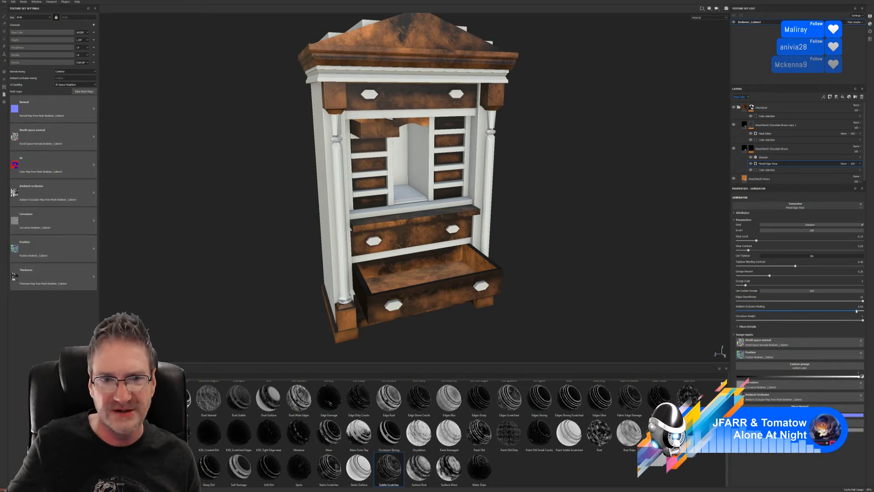
{"action": "left_click_drag", "start_coordinate": [856, 310], "coordinate": [831, 335]}
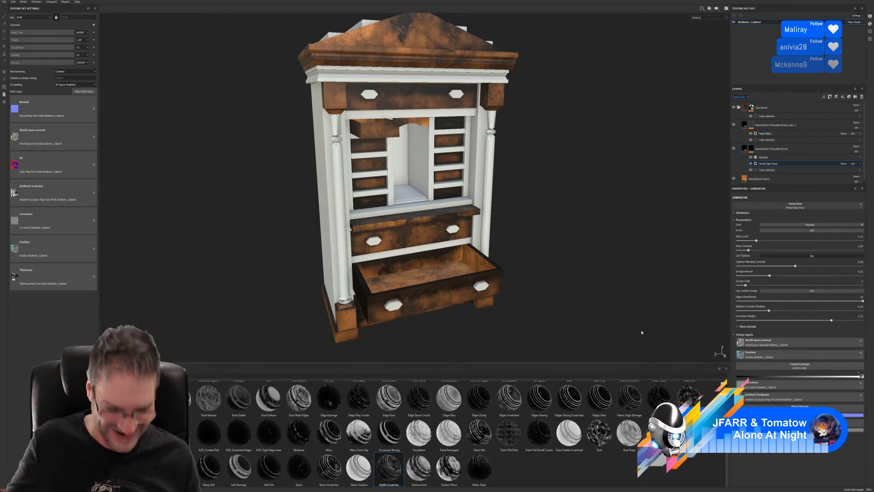
Darken the Wood Beech Honey layer's Wood Color to a deeper orange-brown and check it on the cabinet
{"action": "left_click_drag", "start_coordinate": [527, 259], "coordinate": [450, 225], "text": "alt"}
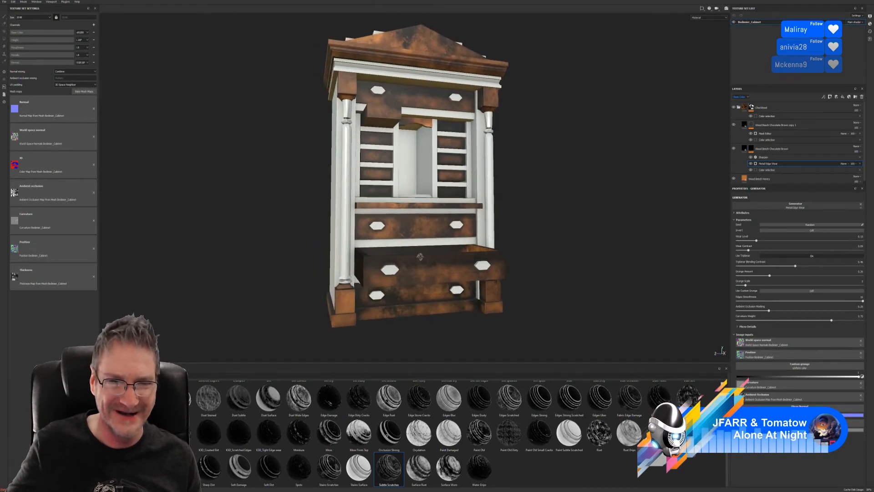
{"action": "left_click_drag", "start_coordinate": [420, 256], "coordinate": [422, 267], "text": "alt"}
{"action": "left_click_drag", "start_coordinate": [491, 212], "coordinate": [520, 236], "text": "alt"}
{"action": "left_click", "coordinate": [764, 179]}
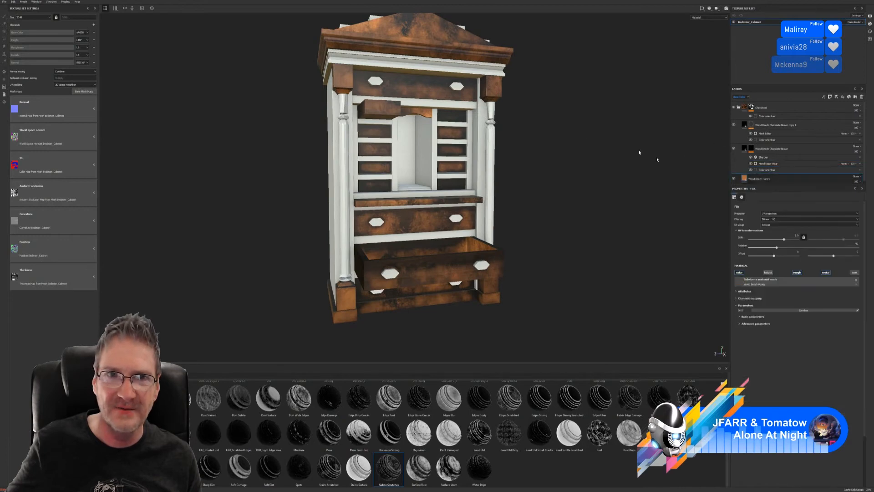
{"action": "left_click", "coordinate": [740, 324]}
{"action": "left_click", "coordinate": [833, 349]}
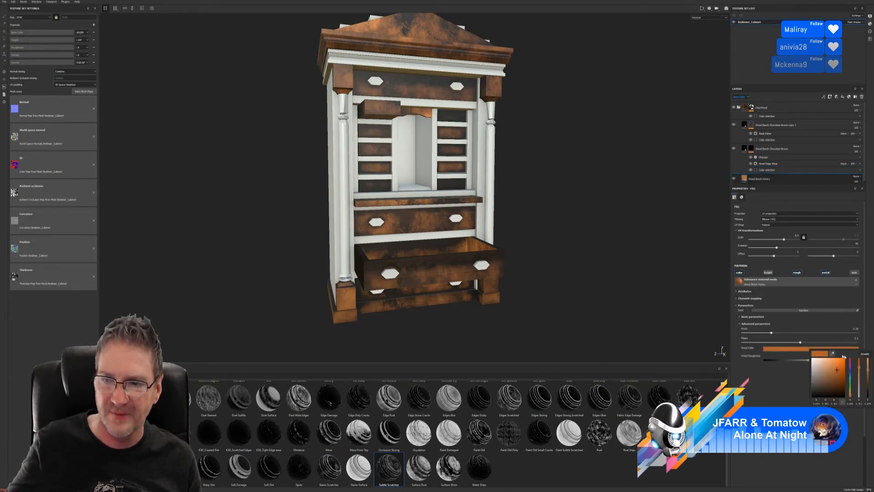
{"action": "left_click_drag", "start_coordinate": [867, 375], "coordinate": [868, 379]}
{"action": "left_click_drag", "start_coordinate": [592, 312], "coordinate": [384, 265], "text": "alt"}
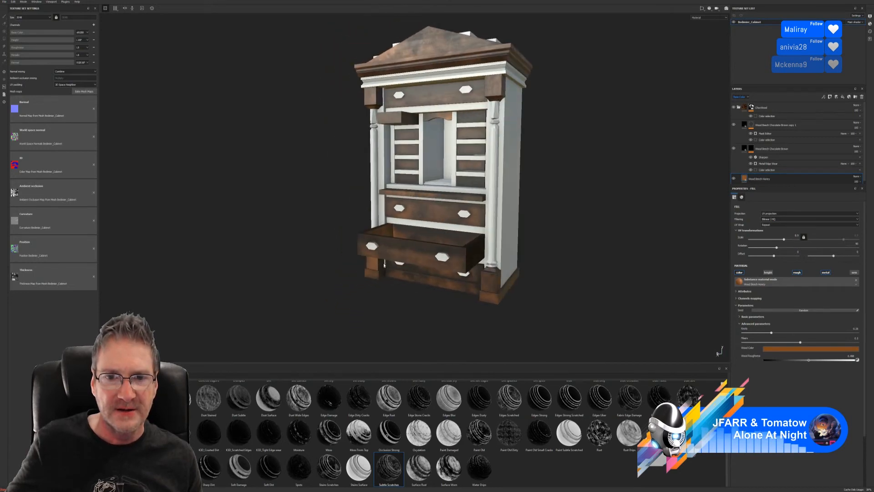
Add the Edges Strong Scratched smart mask to the lower brown beech layer and open its Curvature generator
{"action": "left_click", "coordinate": [783, 126]}
{"action": "key", "text": "1"}
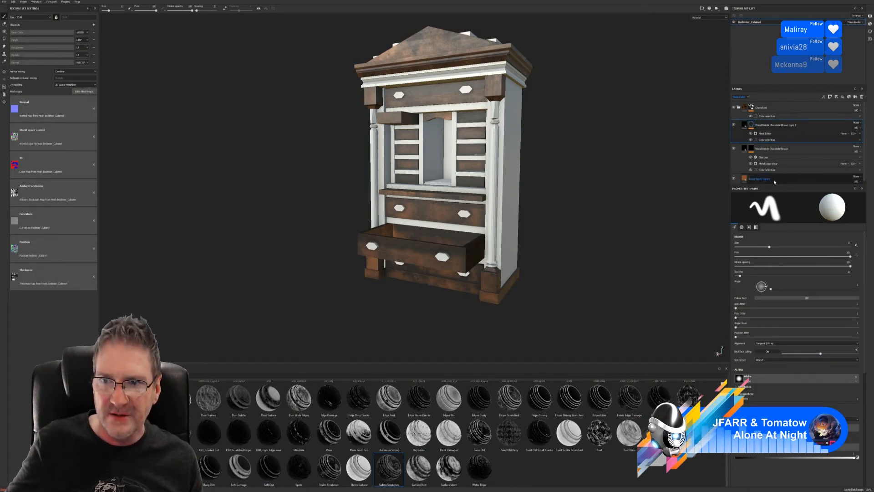
{"action": "left_click", "coordinate": [770, 164]}
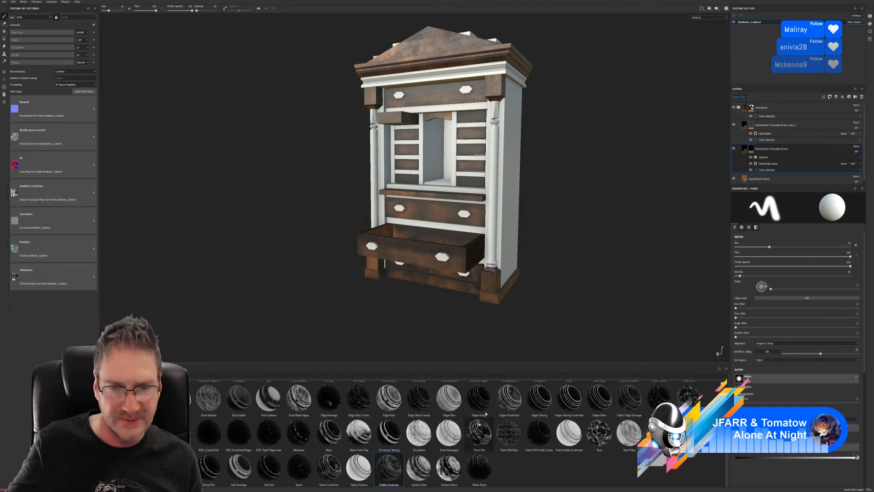
{"action": "scroll", "coordinate": [489, 478], "scroll_direction": "up", "scroll_amount": 1}
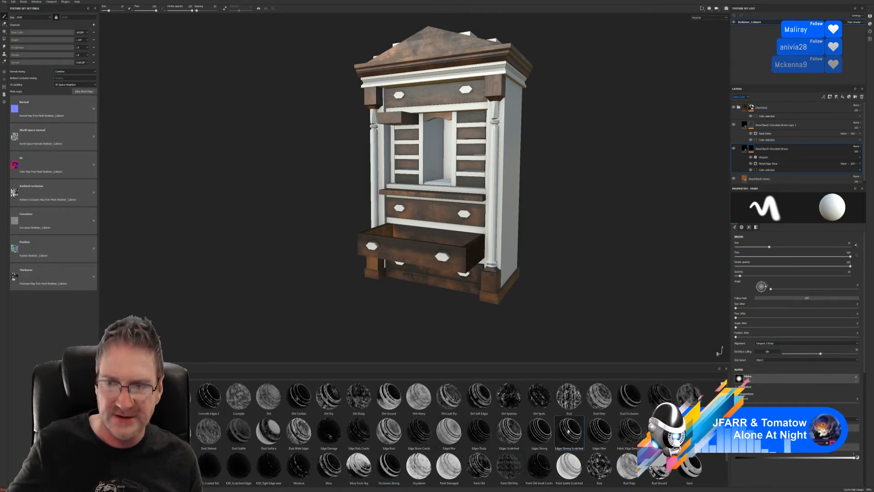
{"action": "left_click_drag", "start_coordinate": [568, 431], "coordinate": [775, 146]}
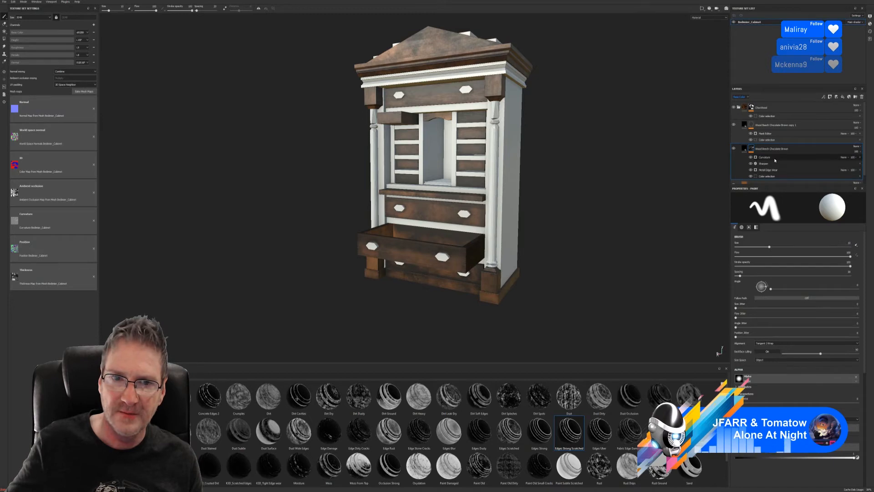
{"action": "left_click", "coordinate": [775, 159]}
{"action": "left_click_drag", "start_coordinate": [442, 223], "coordinate": [441, 280], "text": "alt"}
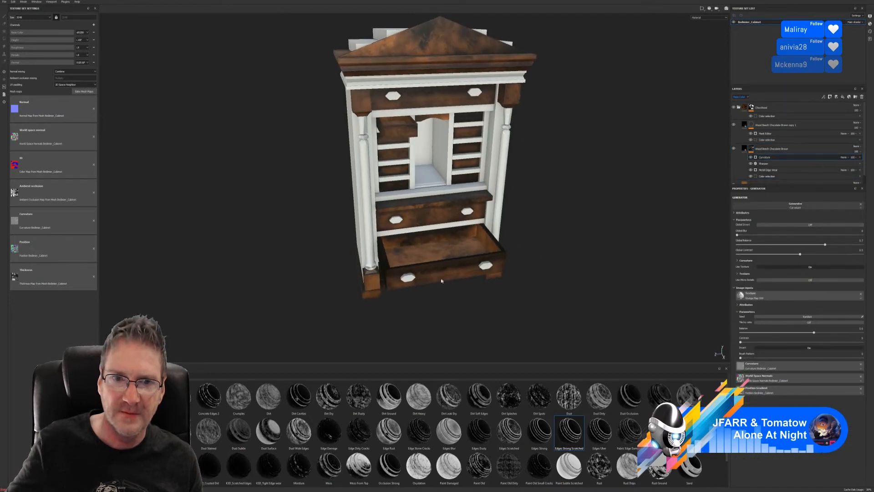
Try inverting the Curvature generator on the Wood Beech Chocolate Brown mask, leave inversion off, and set its global balance to about 0.51
{"action": "scroll", "coordinate": [441, 280], "scroll_direction": "up", "scroll_amount": 3}
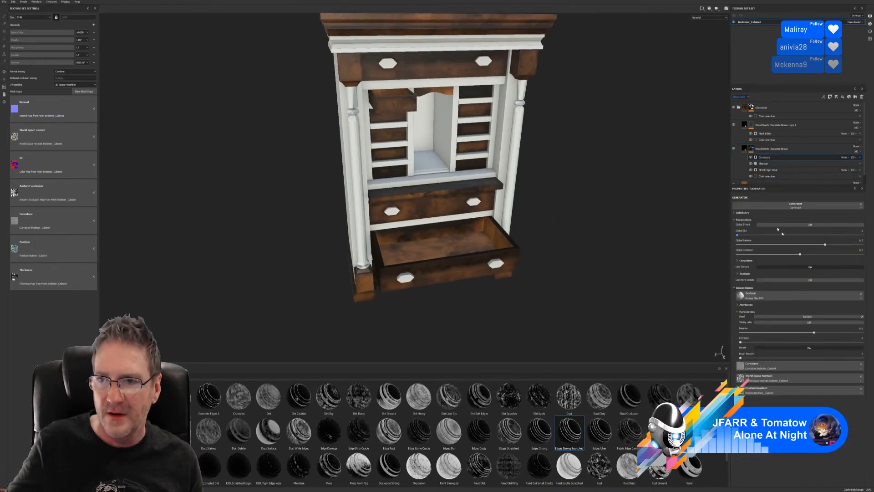
{"action": "left_click", "coordinate": [814, 226]}
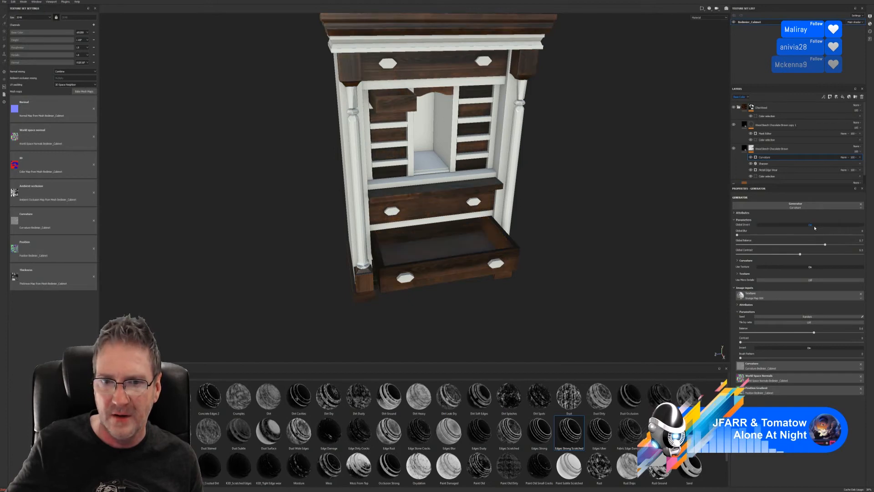
{"action": "left_click", "coordinate": [815, 226]}
{"action": "left_click", "coordinate": [814, 226]}
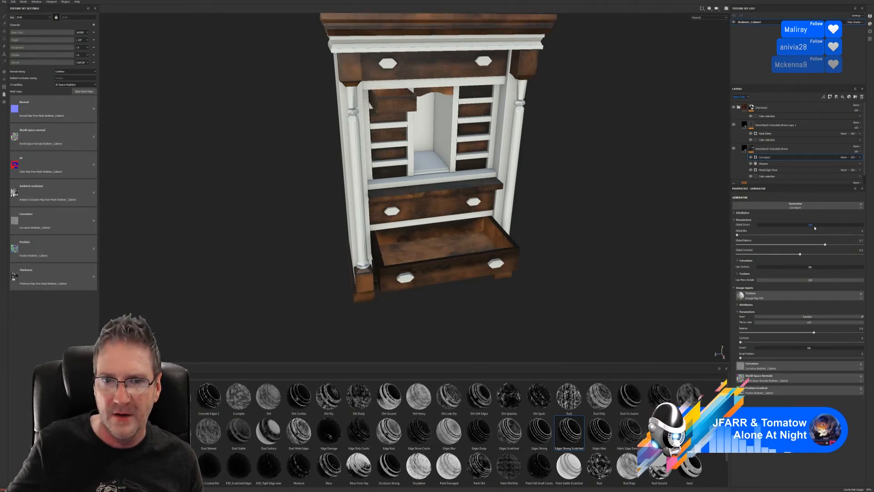
{"action": "left_click", "coordinate": [814, 226]}
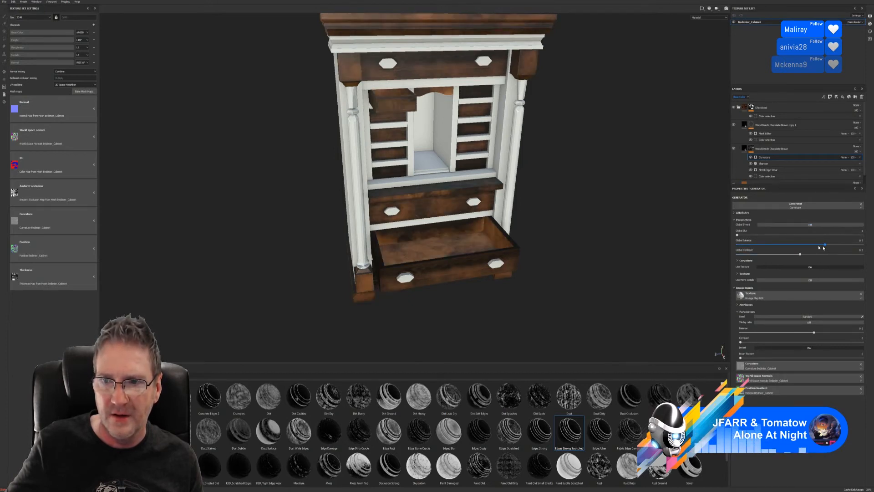
{"action": "mouse_move", "coordinate": [771, 245]}
{"action": "left_mouse_down"}
{"action": "mouse_move", "coordinate": [861, 248]}
{"action": "mouse_move", "coordinate": [777, 250]}
{"action": "mouse_move", "coordinate": [801, 248]}
{"action": "left_mouse_up"}
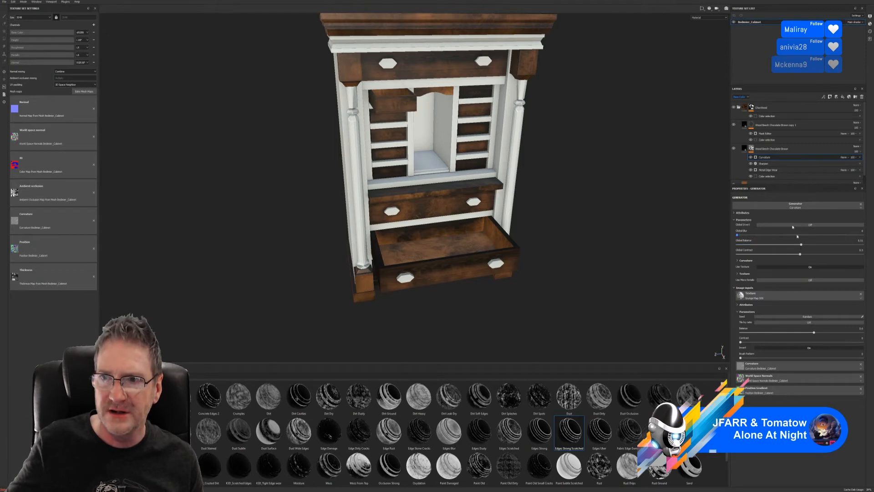
Set the Metal Edge Wear generator's wear level to about 0.18 and remove the Curvature generator from the Wood Beech Chocolate Brown mask
{"action": "left_click", "coordinate": [773, 172]}
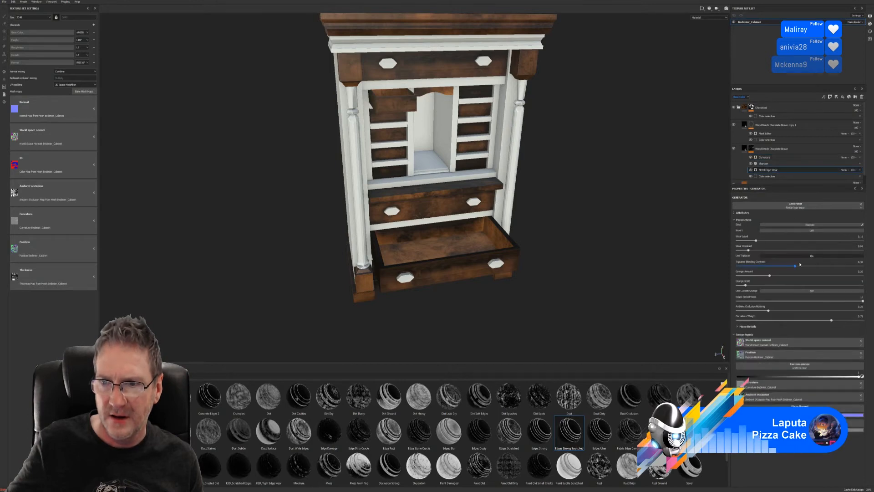
{"action": "mouse_move", "coordinate": [756, 242]}
{"action": "left_mouse_down"}
{"action": "mouse_move", "coordinate": [838, 247]}
{"action": "mouse_move", "coordinate": [759, 250]}
{"action": "left_mouse_up"}
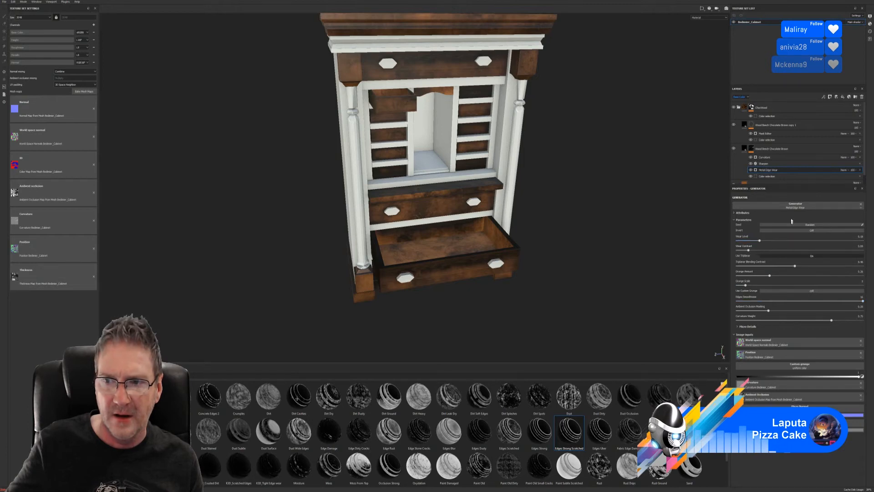
{"action": "left_click", "coordinate": [766, 157]}
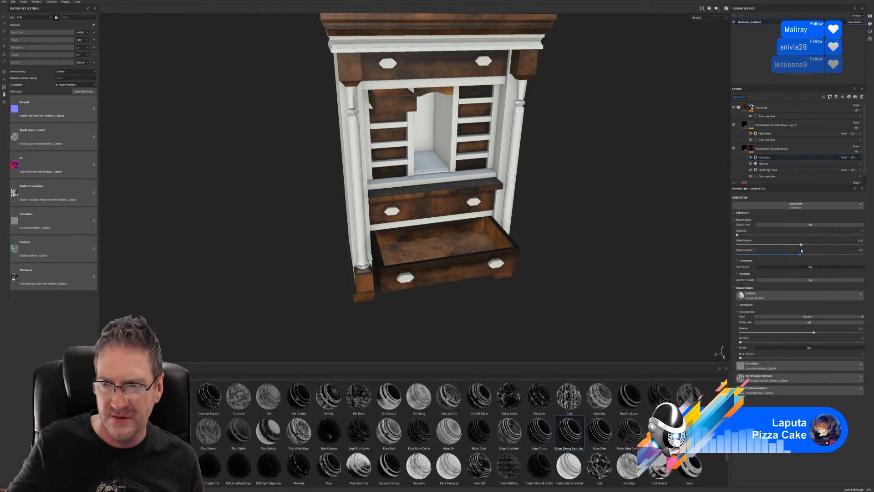
{"action": "left_click_drag", "start_coordinate": [801, 246], "coordinate": [766, 261]}
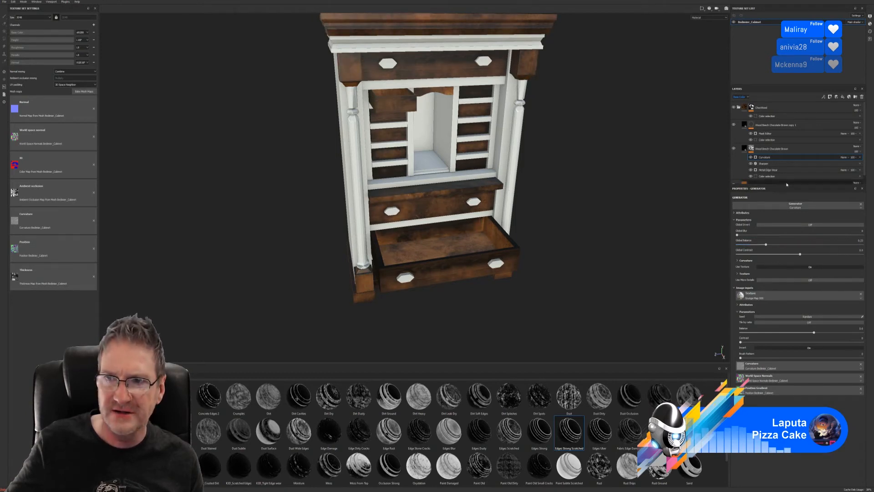
{"action": "left_click", "coordinate": [861, 159]}
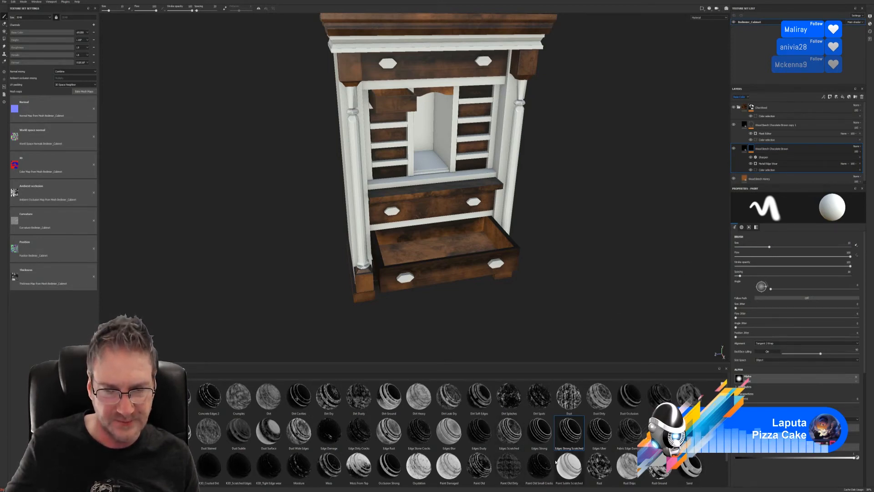
Try the Edges Scratched smart mask on the Wood Beech Chocolate Brown layer with its Metal Edge Wear level at about 0.54
{"action": "left_click_drag", "start_coordinate": [509, 436], "coordinate": [782, 150]}
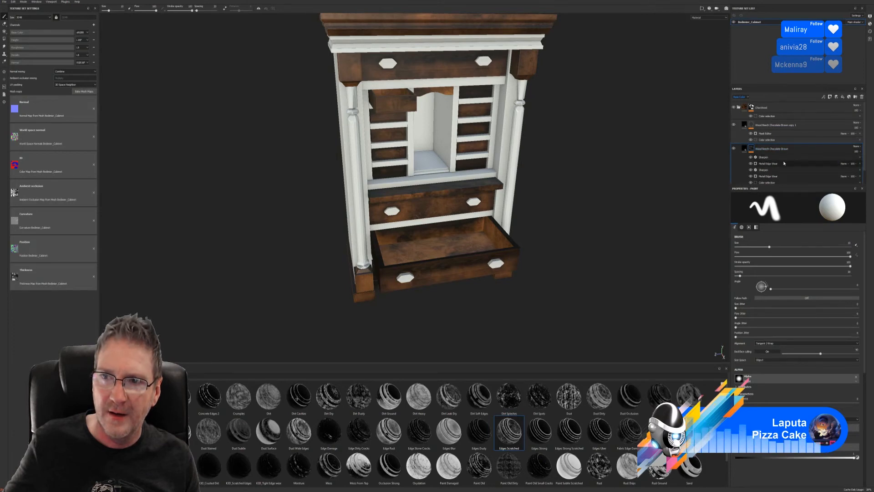
{"action": "left_click", "coordinate": [783, 163]}
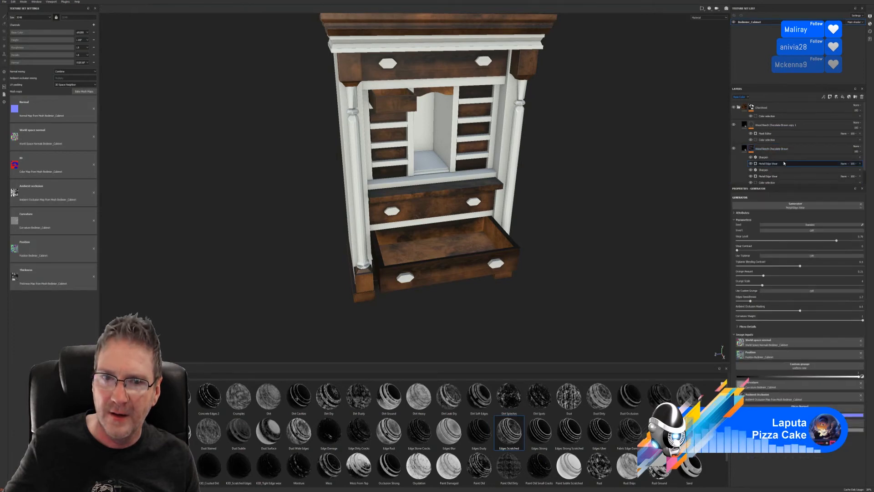
{"action": "left_click", "coordinate": [815, 232]}
{"action": "left_click", "coordinate": [817, 231]}
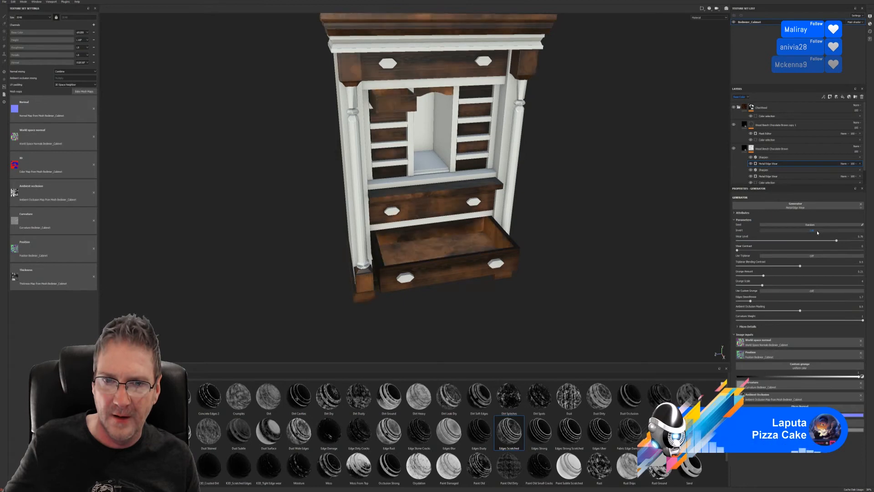
{"action": "left_click_drag", "start_coordinate": [836, 243], "coordinate": [805, 243]}
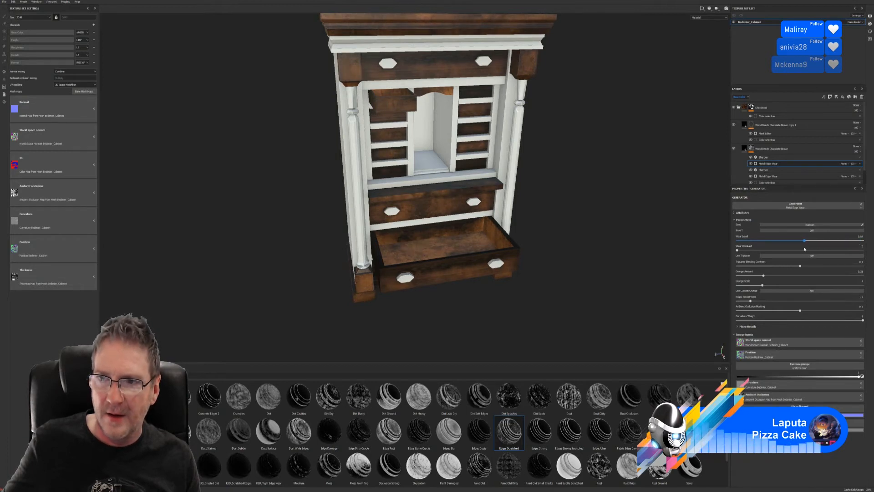
Remove the added Sharpen filter, try the upper Metal Edge Wear inverted with wear level about 0.9, and delete that generator
{"action": "left_click", "coordinate": [786, 157]}
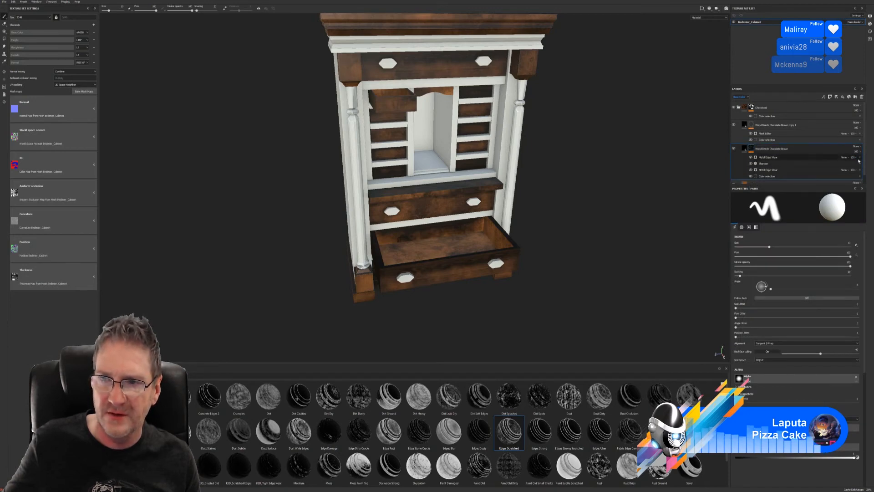
{"action": "left_click", "coordinate": [774, 157]}
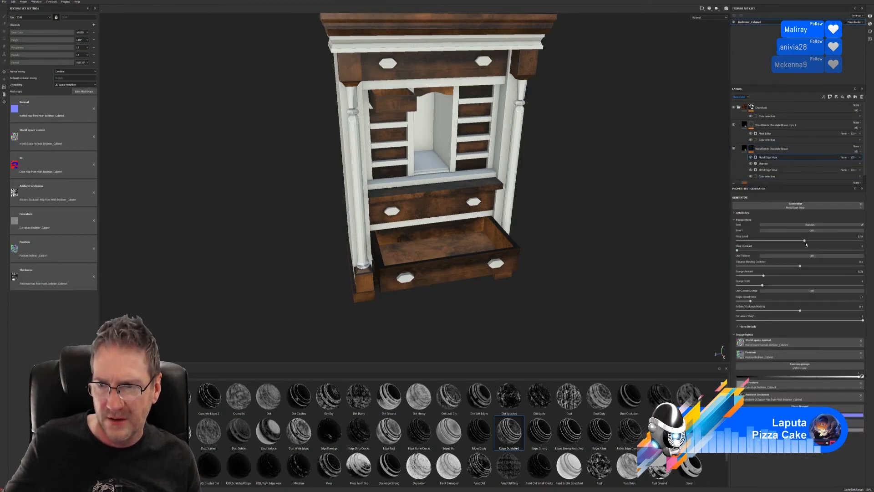
{"action": "left_click_drag", "start_coordinate": [805, 242], "coordinate": [825, 242]}
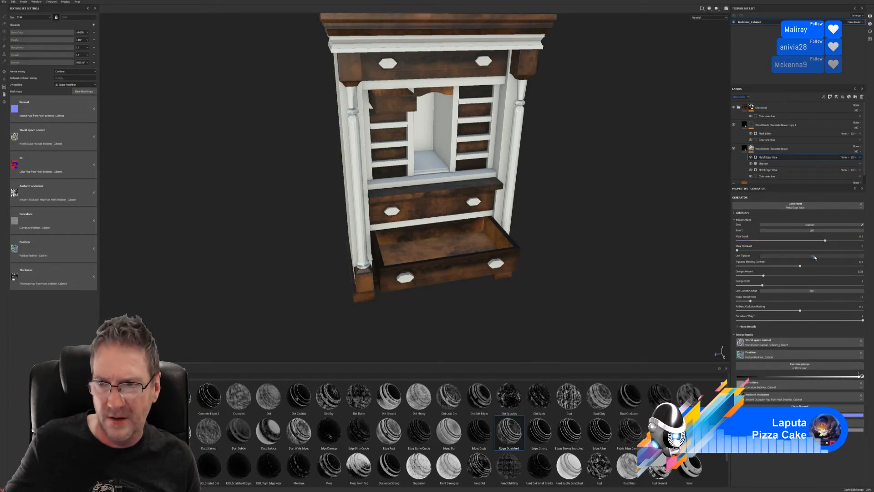
{"action": "left_click", "coordinate": [812, 231]}
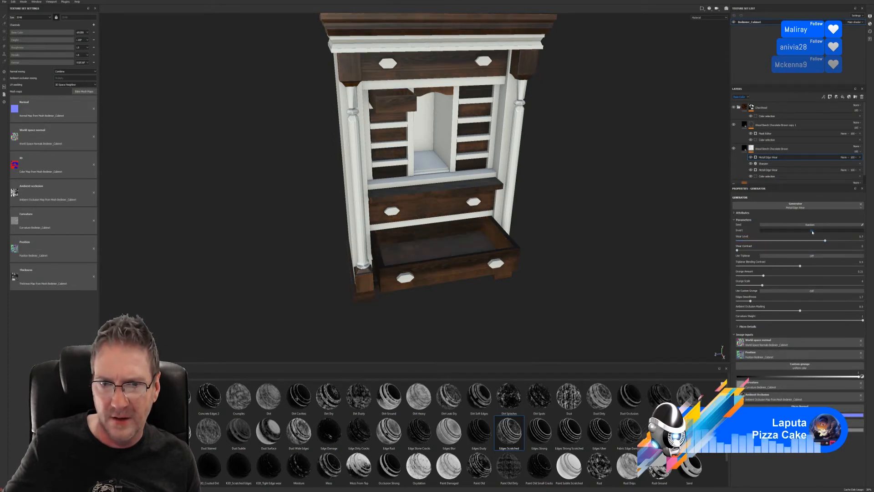
{"action": "left_click_drag", "start_coordinate": [827, 242], "coordinate": [850, 242]}
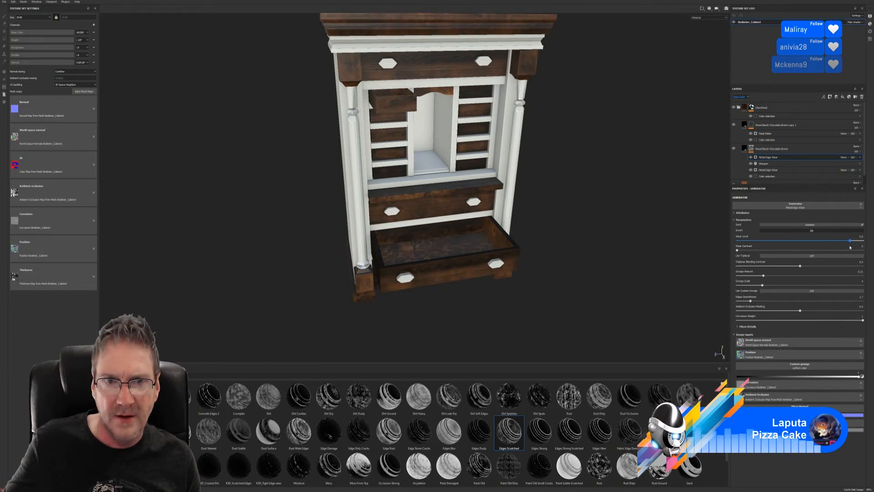
{"action": "left_click", "coordinate": [859, 157]}
Apply the Paint Old smart mask to the Wood Beech Chocolate Brown layer and set its Mask Editor global balance to about 0.4
{"action": "mouse_move", "coordinate": [526, 225]}
{"action": "left_mouse_down", "text": "alt"}
{"action": "mouse_move", "coordinate": [534, 189]}
{"action": "mouse_move", "coordinate": [573, 193]}
{"action": "left_mouse_up", "text": "alt"}
{"action": "middle_click_drag", "start_coordinate": [550, 188], "coordinate": [559, 215], "text": "alt"}
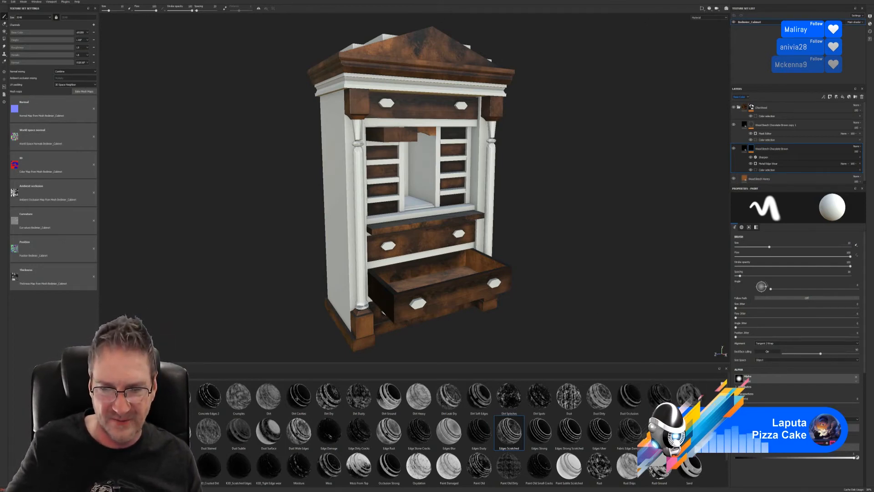
{"action": "scroll", "coordinate": [449, 432], "scroll_direction": "down", "scroll_amount": 1}
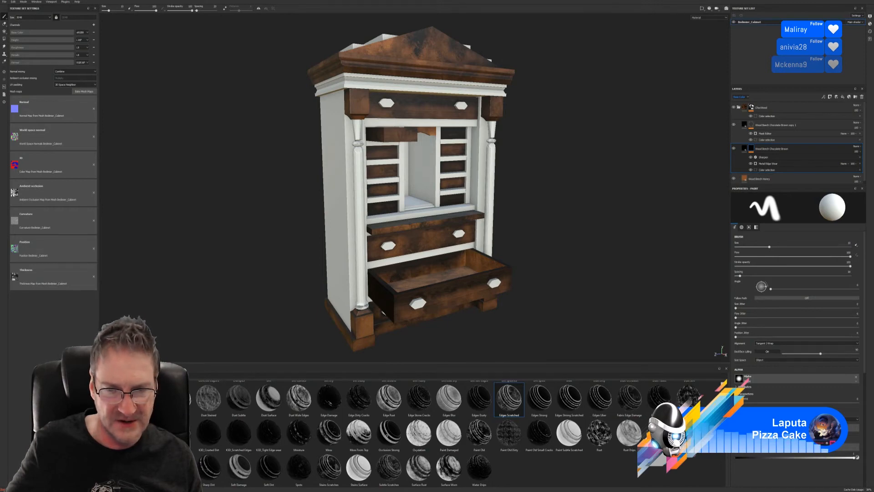
{"action": "mouse_move", "coordinate": [479, 432]}
{"action": "left_mouse_down"}
{"action": "mouse_move", "coordinate": [651, 330]}
{"action": "mouse_move", "coordinate": [781, 171]}
{"action": "mouse_move", "coordinate": [778, 149]}
{"action": "left_mouse_up"}
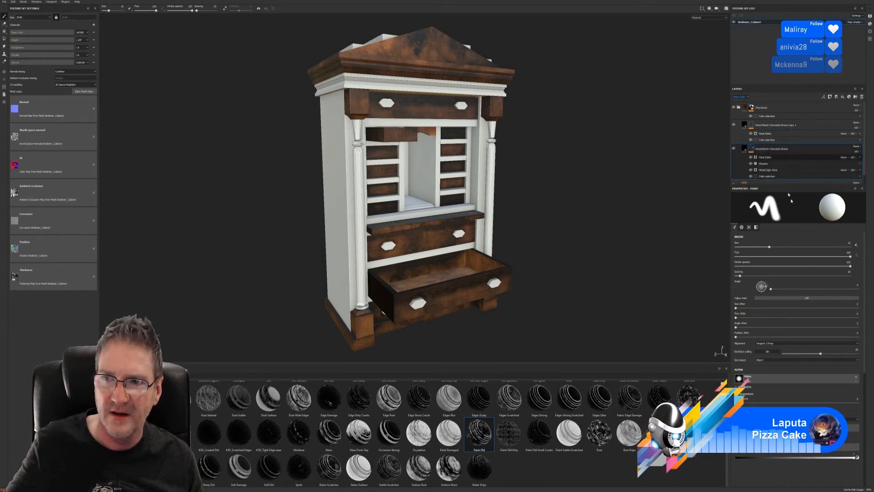
{"action": "left_click", "coordinate": [765, 157]}
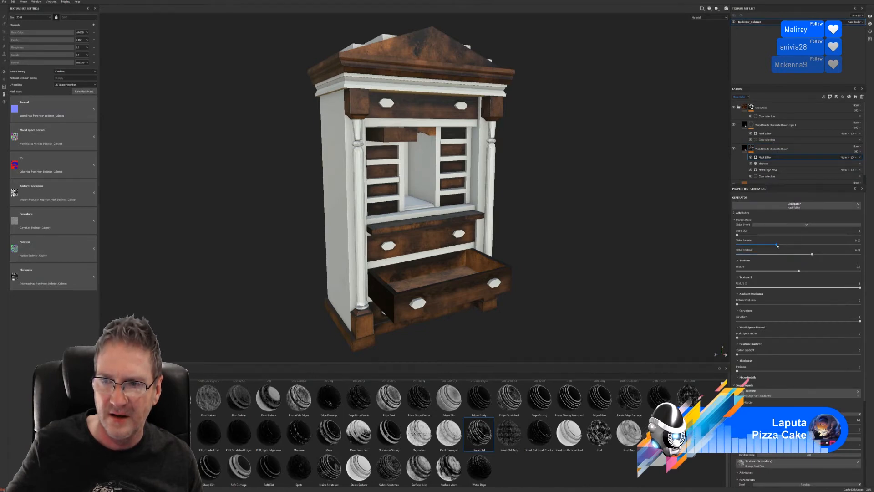
{"action": "mouse_move", "coordinate": [777, 246]}
{"action": "left_mouse_down"}
{"action": "mouse_move", "coordinate": [826, 248]}
{"action": "mouse_move", "coordinate": [774, 255]}
{"action": "mouse_move", "coordinate": [787, 251]}
{"action": "left_mouse_up"}
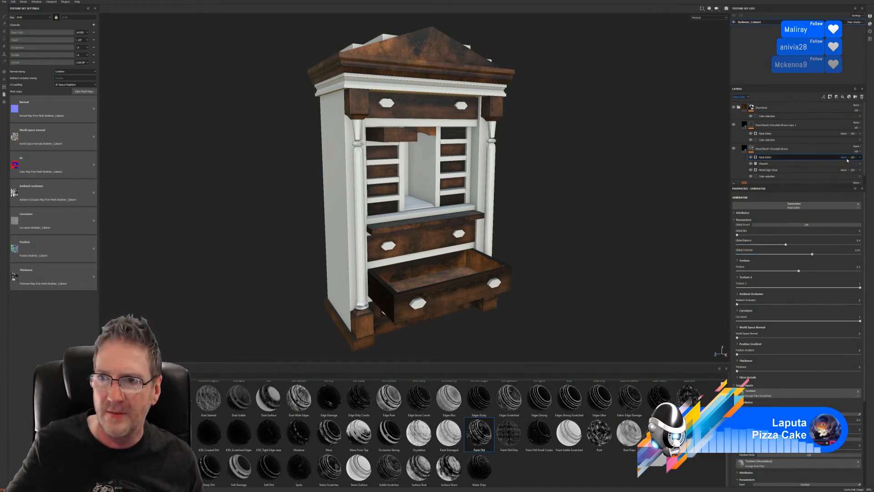
Toggle the Mask Editor's visibility to compare the drawer wood with and without the Paint Old effect
{"action": "left_click", "coordinate": [751, 158]}
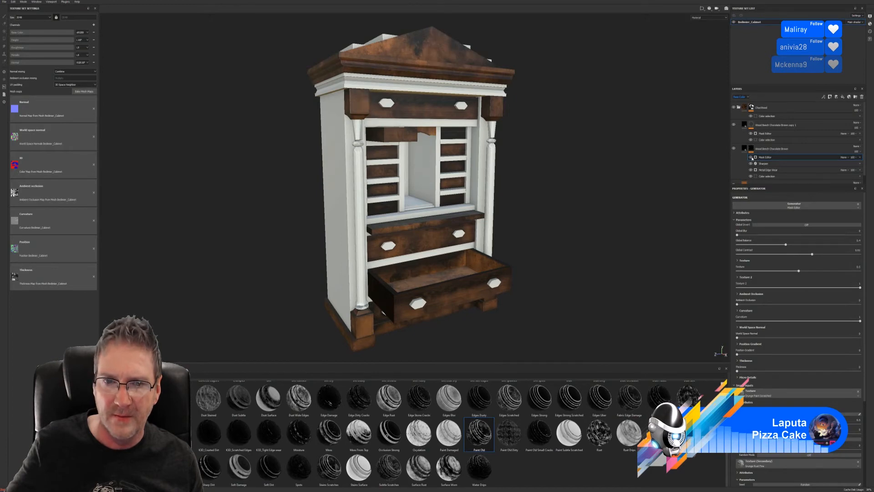
{"action": "left_click", "coordinate": [751, 158]}
{"action": "right_click_drag", "start_coordinate": [446, 225], "coordinate": [479, 254], "text": "alt"}
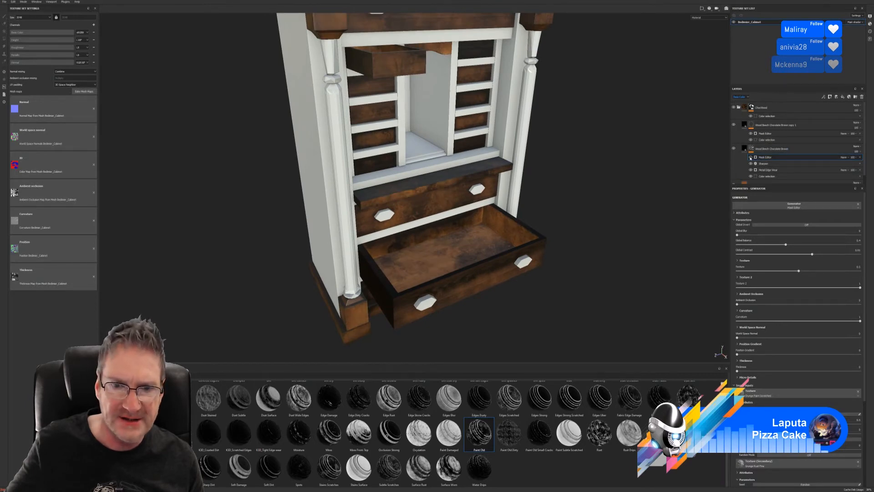
{"action": "left_click", "coordinate": [750, 158]}
{"action": "left_click", "coordinate": [750, 158]}
{"action": "left_click", "coordinate": [750, 158]}
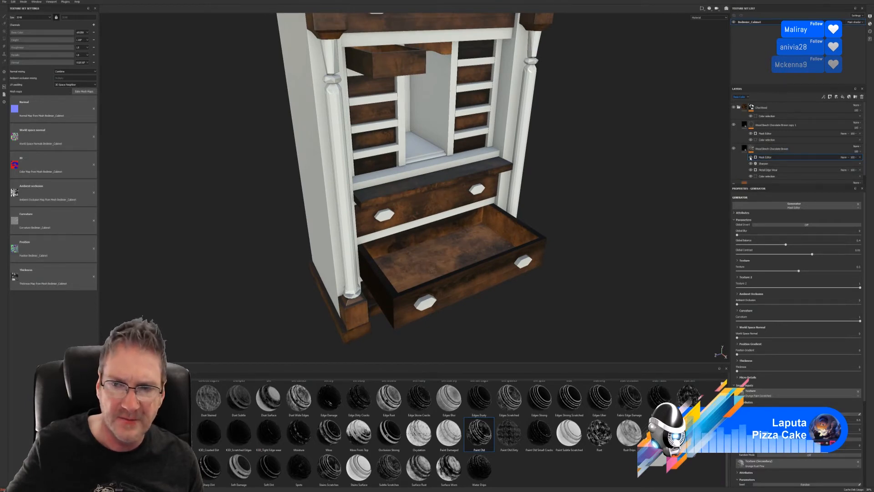
Test the Mask Editor's global invert, keep it off, and set global balance to about 0.27 and texture to about 0.57
{"action": "left_click", "coordinate": [807, 226]}
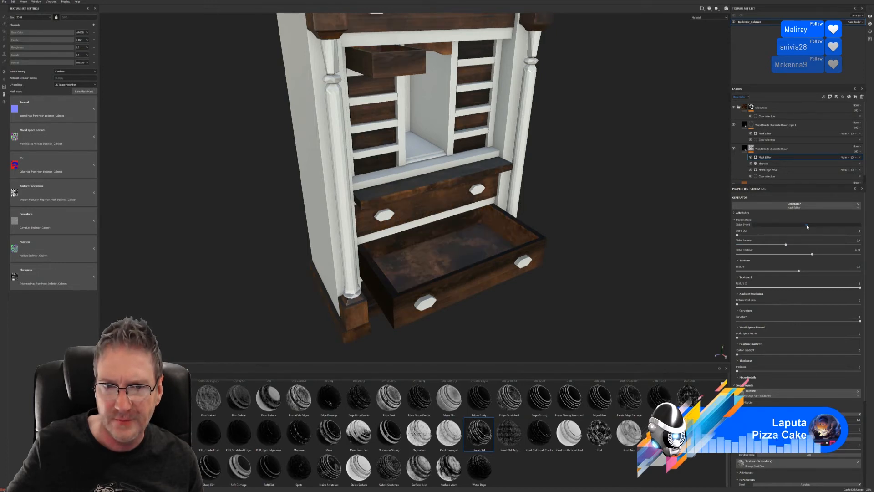
{"action": "left_click", "coordinate": [807, 226]}
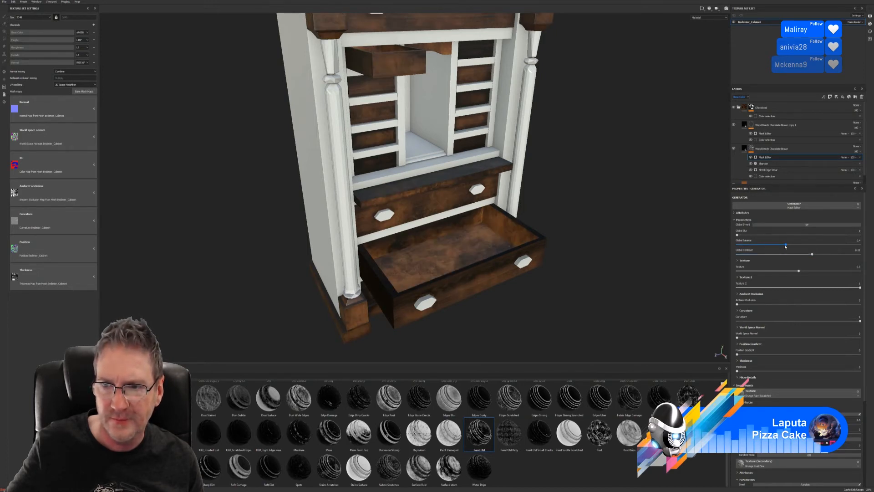
{"action": "left_click_drag", "start_coordinate": [785, 246], "coordinate": [807, 274]}
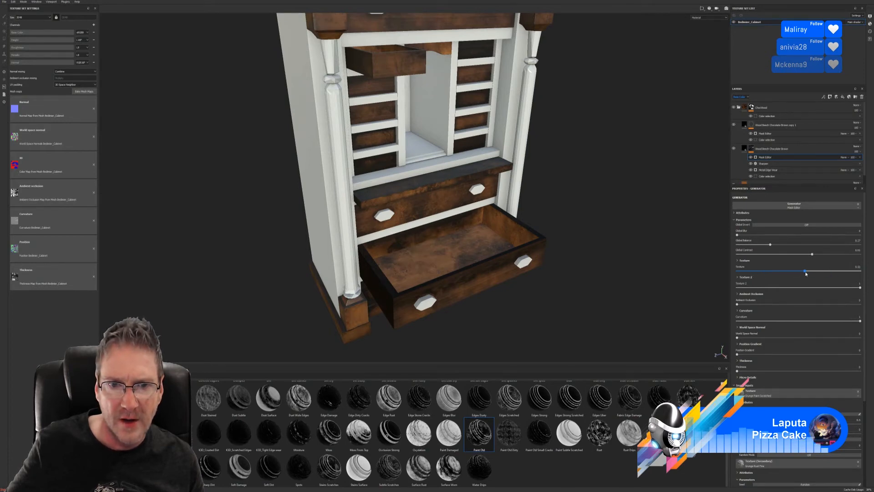
Inspect the worn wood finish across the whole cabinet from several angles and distances
{"action": "left_click_drag", "start_coordinate": [494, 212], "coordinate": [445, 168], "text": "alt"}
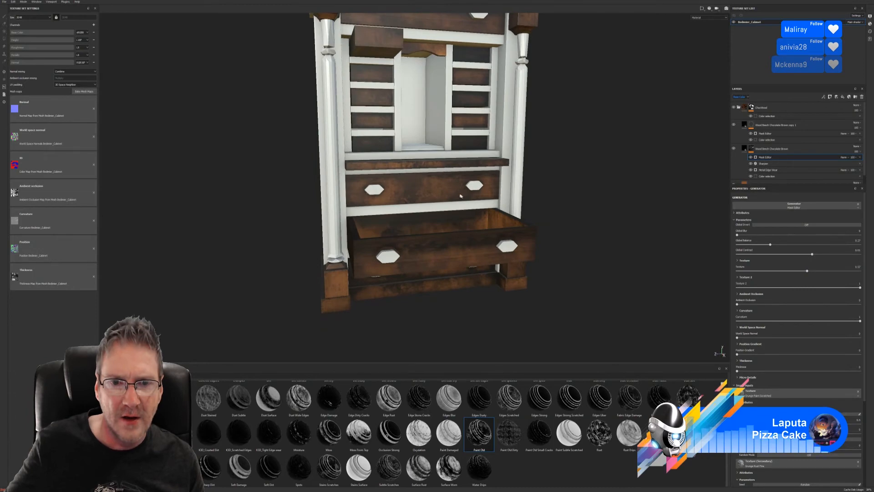
{"action": "scroll", "coordinate": [460, 195], "scroll_direction": "down", "scroll_amount": 3}
{"action": "middle_click_drag", "start_coordinate": [460, 195], "coordinate": [445, 253], "text": "alt"}
{"action": "left_click_drag", "start_coordinate": [439, 248], "coordinate": [410, 203], "text": "alt"}
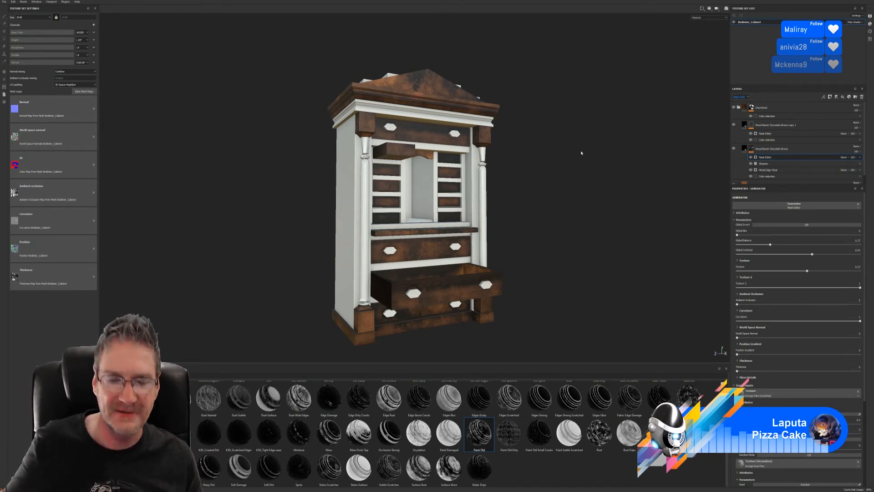
{"action": "left_click_drag", "start_coordinate": [556, 216], "coordinate": [550, 242], "text": "alt"}
{"action": "right_click_drag", "start_coordinate": [539, 248], "coordinate": [623, 242], "text": "alt"}
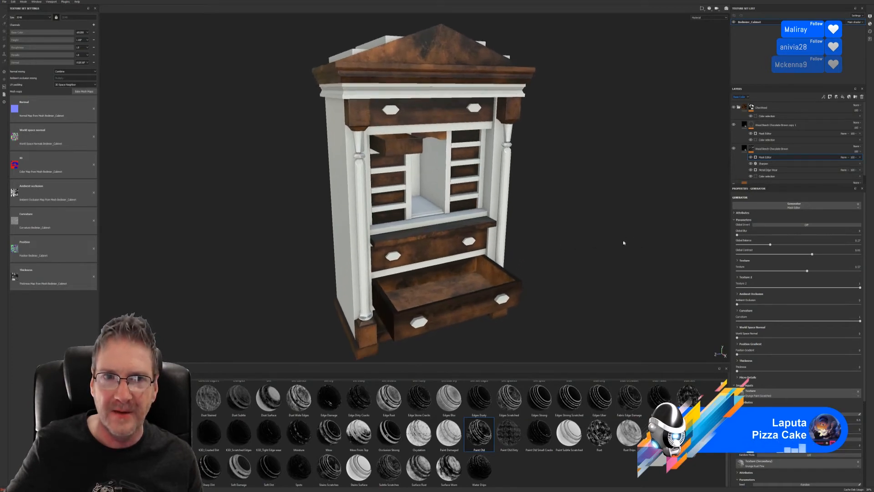
{"action": "middle_click_drag", "start_coordinate": [624, 241], "coordinate": [614, 238], "text": "alt"}
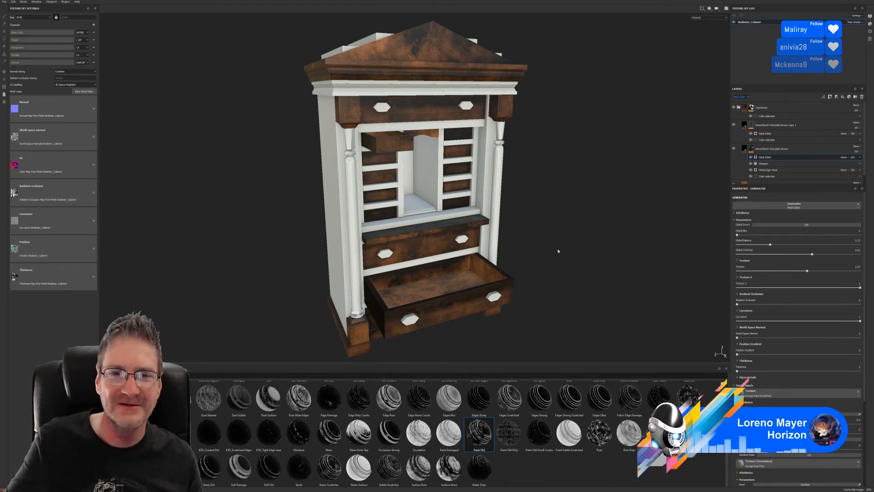
{"action": "left_click_drag", "start_coordinate": [558, 250], "coordinate": [520, 249], "text": "alt"}
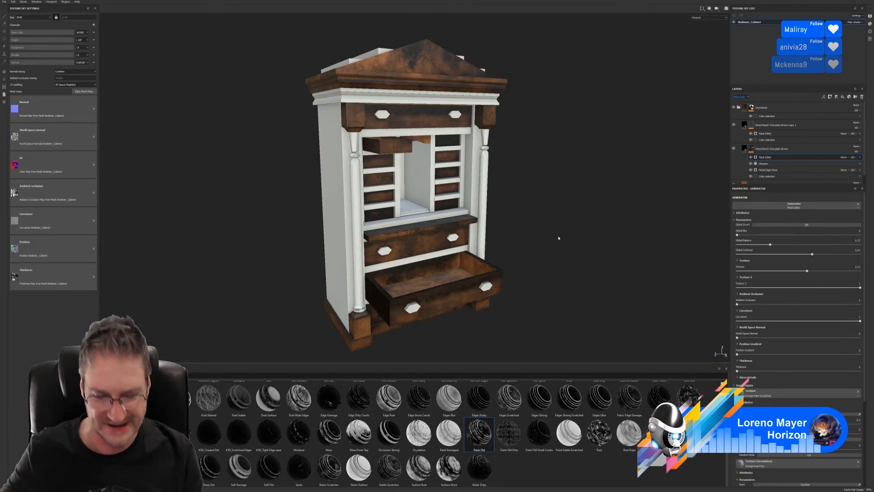
Collapse the existing dark wood folder and add the Wood American Cherry material as a new fill layer above it
{"action": "mouse_move", "coordinate": [581, 221]}
{"action": "left_mouse_down", "text": "alt"}
{"action": "mouse_move", "coordinate": [597, 210]}
{"action": "mouse_move", "coordinate": [598, 219]}
{"action": "left_mouse_up", "text": "alt"}
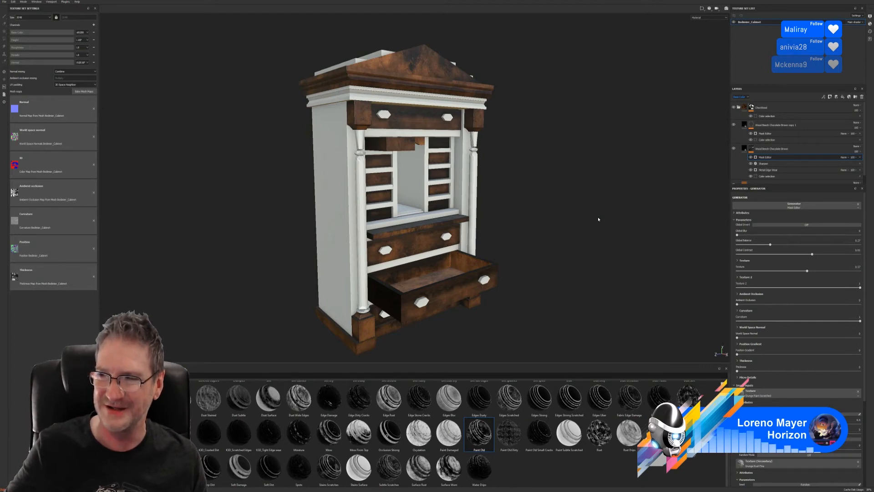
{"action": "left_click_drag", "start_coordinate": [540, 213], "coordinate": [545, 229], "text": "alt"}
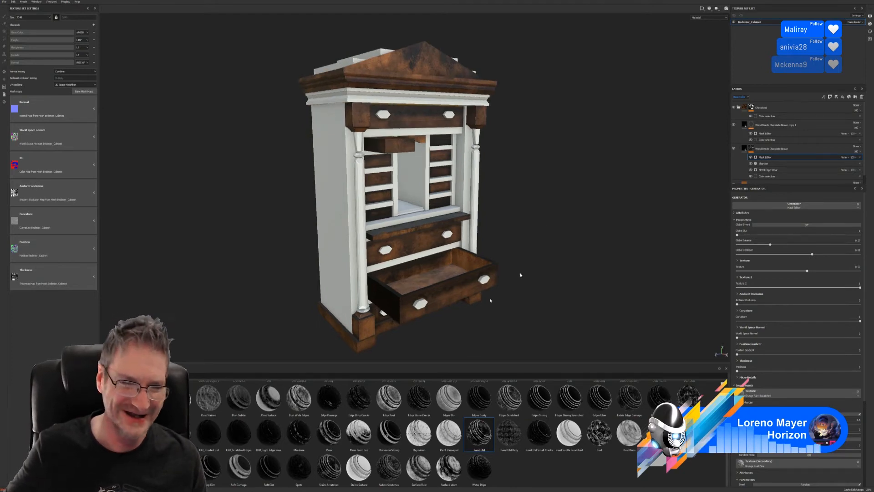
{"action": "left_click", "coordinate": [739, 108]}
{"action": "left_click_drag", "start_coordinate": [538, 213], "coordinate": [561, 217], "text": "alt"}
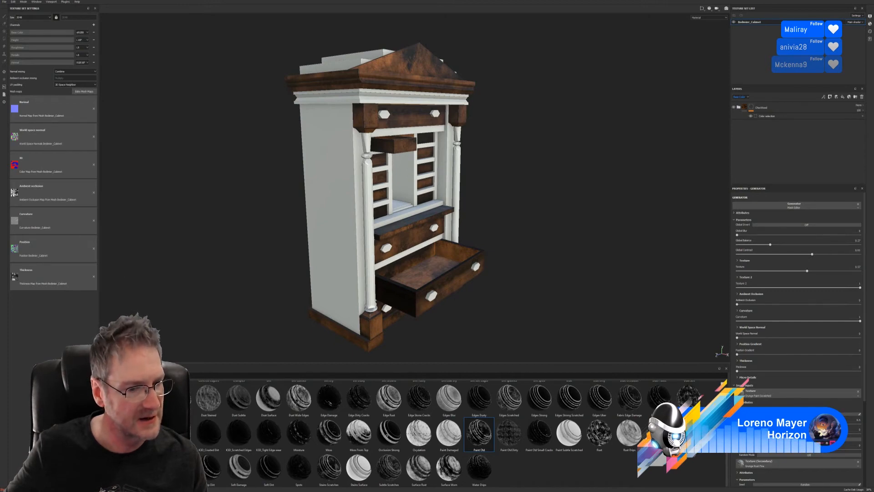
{"action": "left_click", "coordinate": [105, 387]}
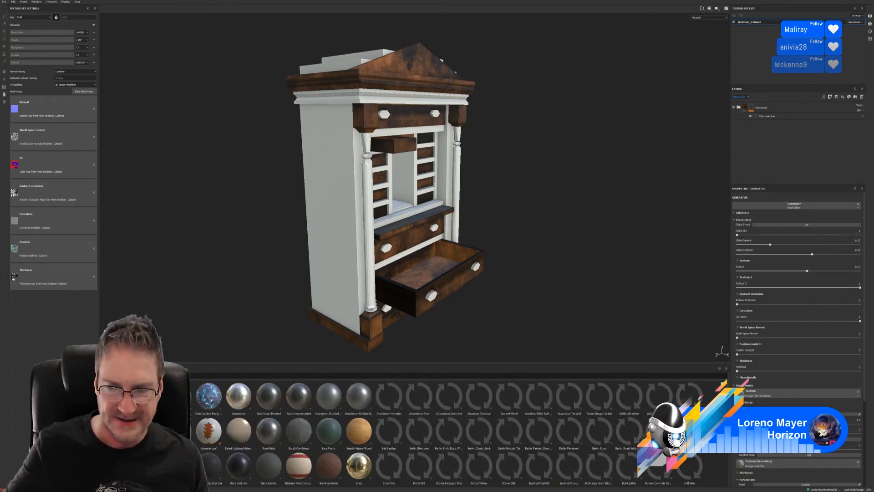
{"action": "left_click_drag", "start_coordinate": [727, 387], "coordinate": [725, 483]}
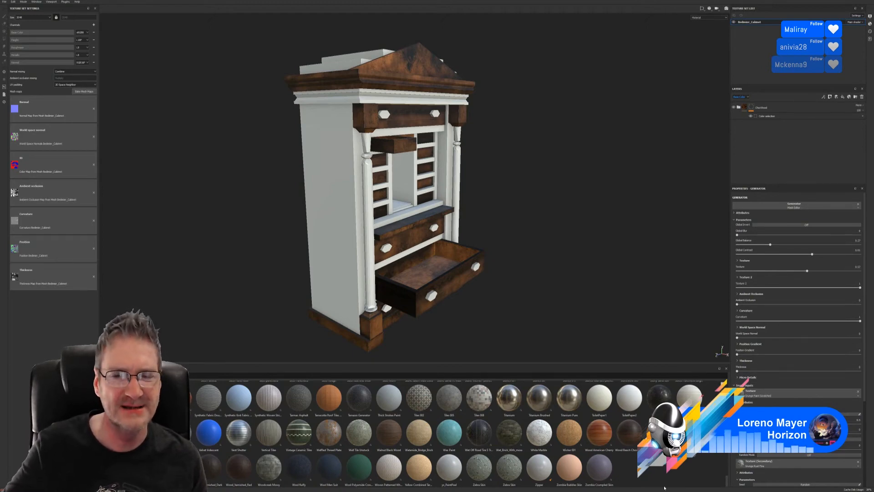
{"action": "left_click_drag", "start_coordinate": [469, 255], "coordinate": [495, 286], "text": "alt"}
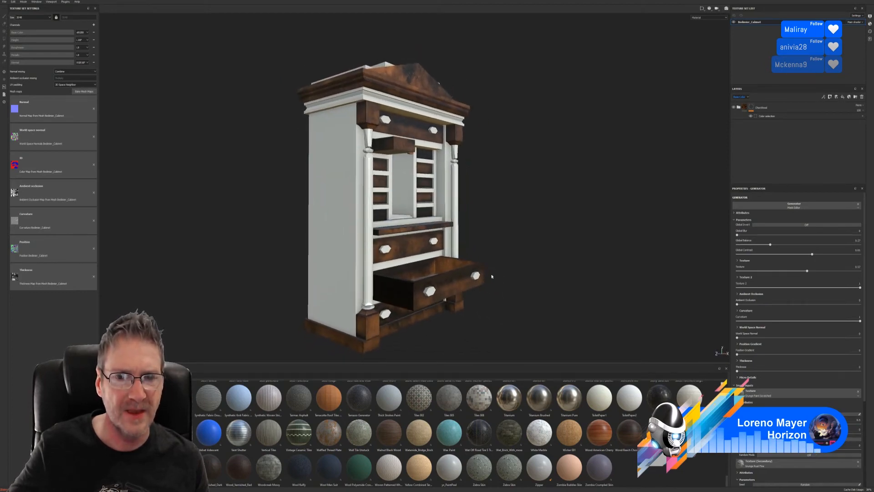
{"action": "mouse_move", "coordinate": [509, 253]}
{"action": "middle_mouse_down", "text": "alt"}
{"action": "mouse_move", "coordinate": [534, 254]}
{"action": "mouse_move", "coordinate": [526, 251]}
{"action": "middle_mouse_up", "text": "alt"}
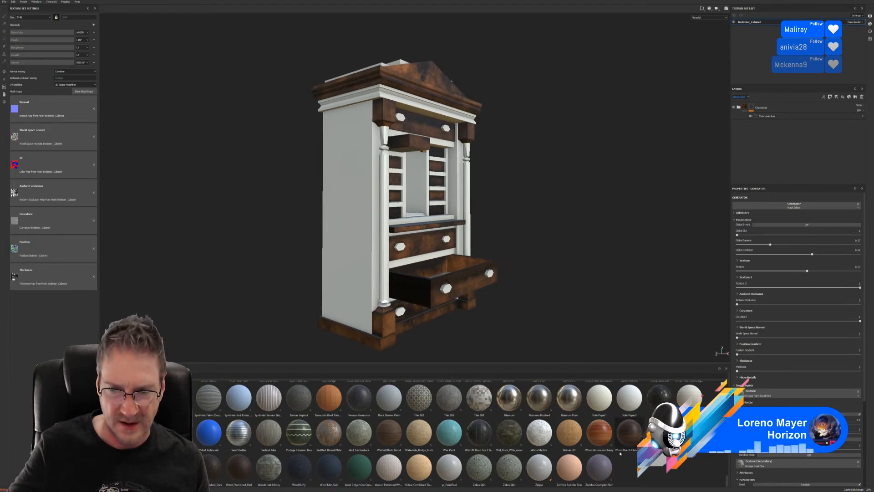
{"action": "left_click_drag", "start_coordinate": [603, 441], "coordinate": [368, 269]}
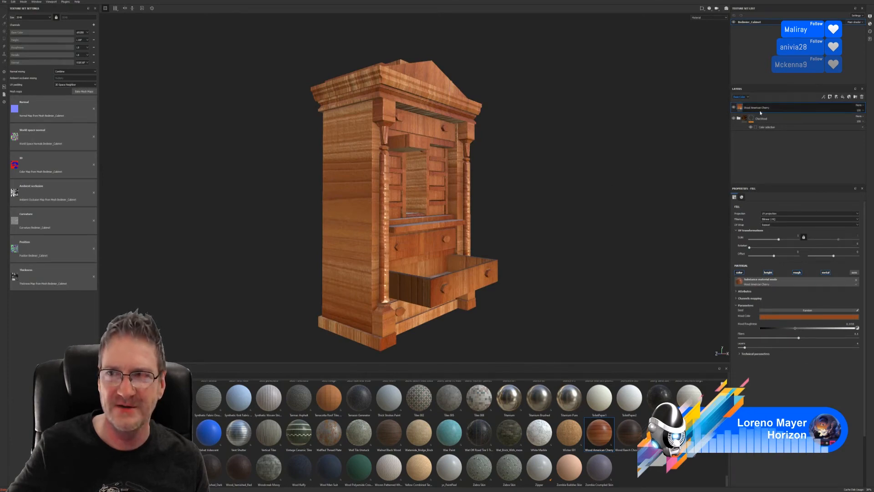
Mask the Wood American Cherry layer by color selection, picking the red ID color of the cabinet body
{"action": "right_click", "coordinate": [795, 111]}
{"action": "left_click", "coordinate": [815, 130]}
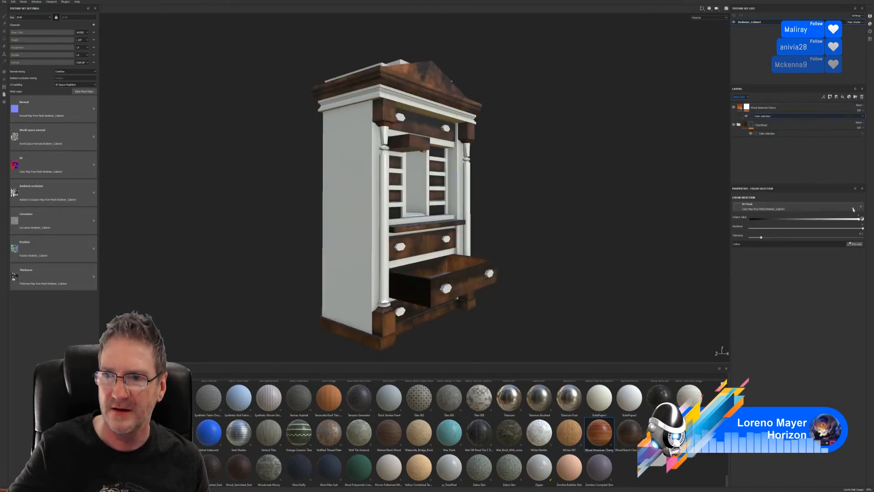
{"action": "left_click", "coordinate": [854, 243]}
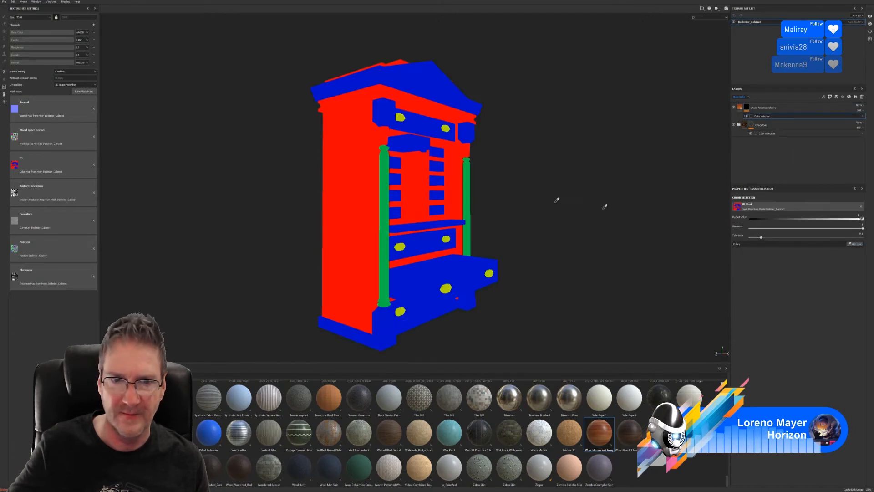
{"action": "left_click", "coordinate": [369, 178]}
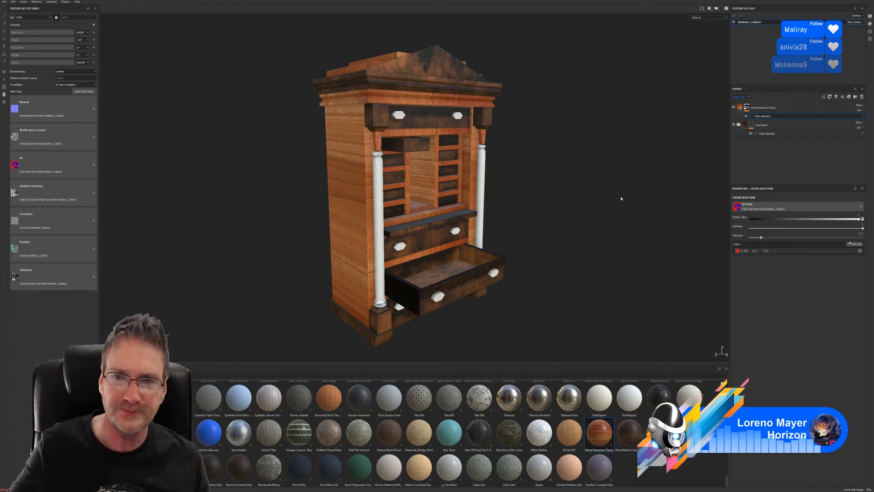
Expand the Wood American Cherry fill's technical parameters and adjust its UV scale to enlarge the wood grain
{"action": "left_click", "coordinate": [747, 109]}
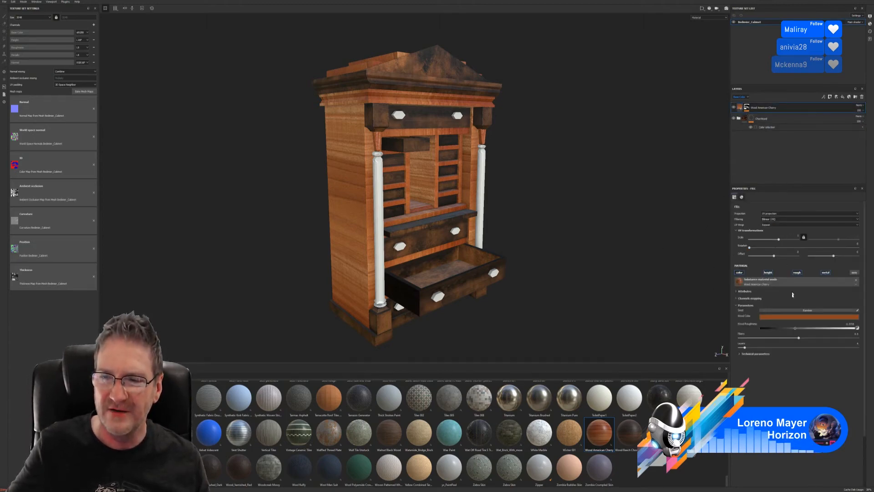
{"action": "left_click", "coordinate": [739, 354]}
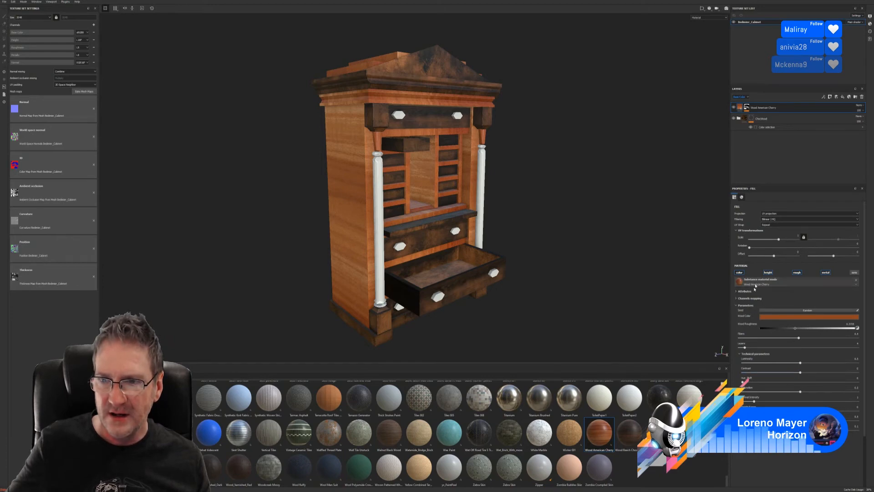
{"action": "left_click", "coordinate": [783, 242]}
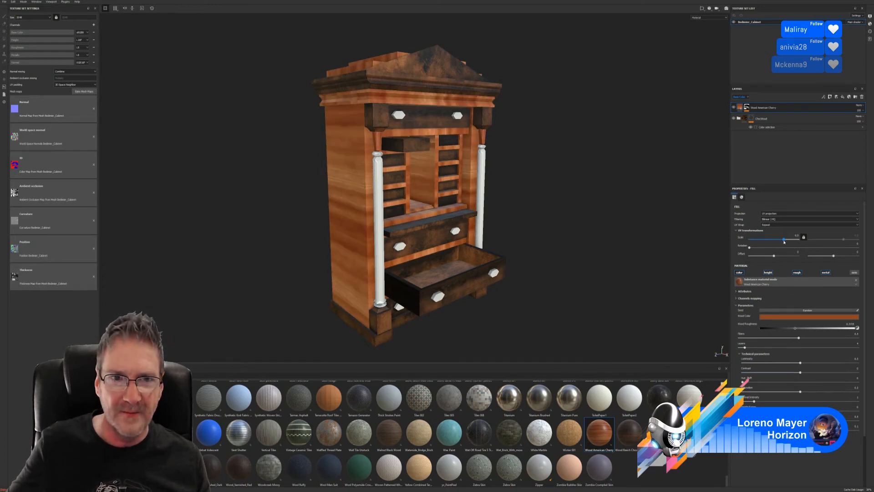
{"action": "left_click_drag", "start_coordinate": [784, 242], "coordinate": [783, 243]}
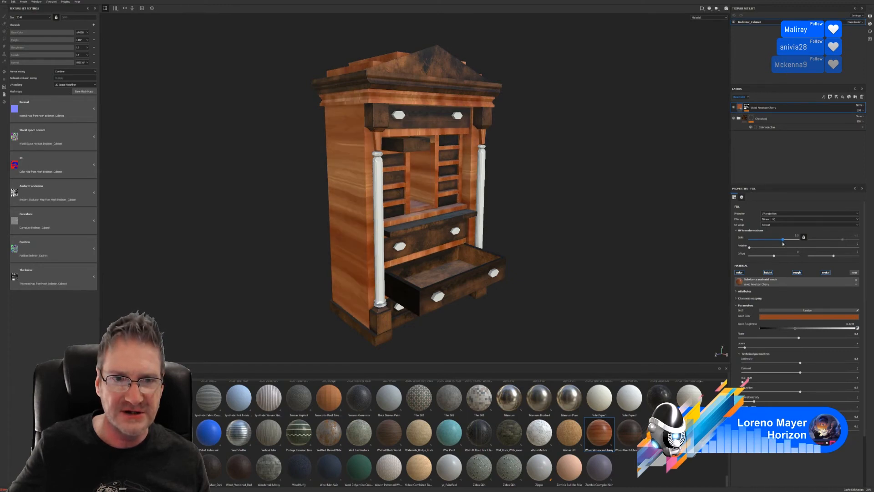
Check the cherry grain from several angles and fine-tune the Wood American Cherry fill's UV scale
{"action": "mouse_move", "coordinate": [524, 193]}
{"action": "left_mouse_down", "text": "alt"}
{"action": "mouse_move", "coordinate": [719, 197]}
{"action": "mouse_move", "coordinate": [452, 226]}
{"action": "mouse_move", "coordinate": [524, 207]}
{"action": "left_mouse_up", "text": "alt"}
{"action": "left_click_drag", "start_coordinate": [534, 205], "coordinate": [343, 208], "text": "alt"}
{"action": "left_click_drag", "start_coordinate": [481, 200], "coordinate": [667, 185], "text": "alt"}
{"action": "left_click_drag", "start_coordinate": [489, 211], "coordinate": [508, 213], "text": "alt"}
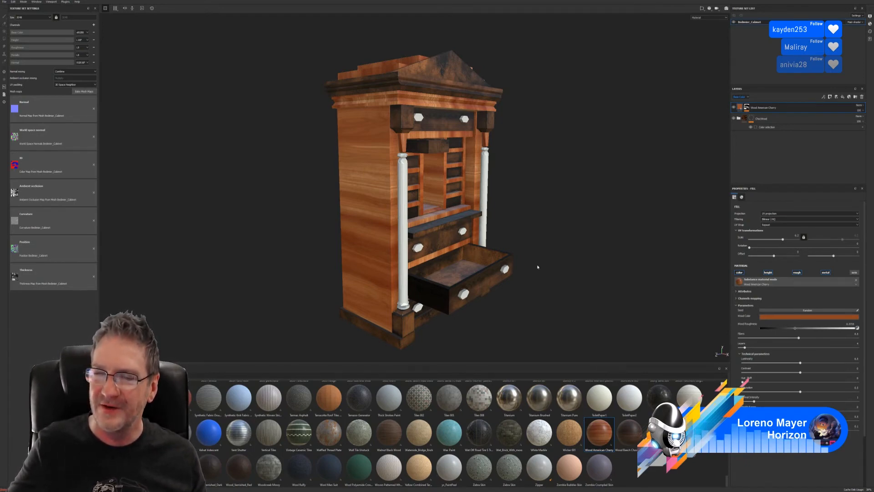
{"action": "mouse_move", "coordinate": [530, 222]}
{"action": "left_mouse_down", "text": "alt"}
{"action": "mouse_move", "coordinate": [545, 236]}
{"action": "mouse_move", "coordinate": [670, 197]}
{"action": "mouse_move", "coordinate": [524, 217]}
{"action": "left_mouse_up", "text": "alt"}
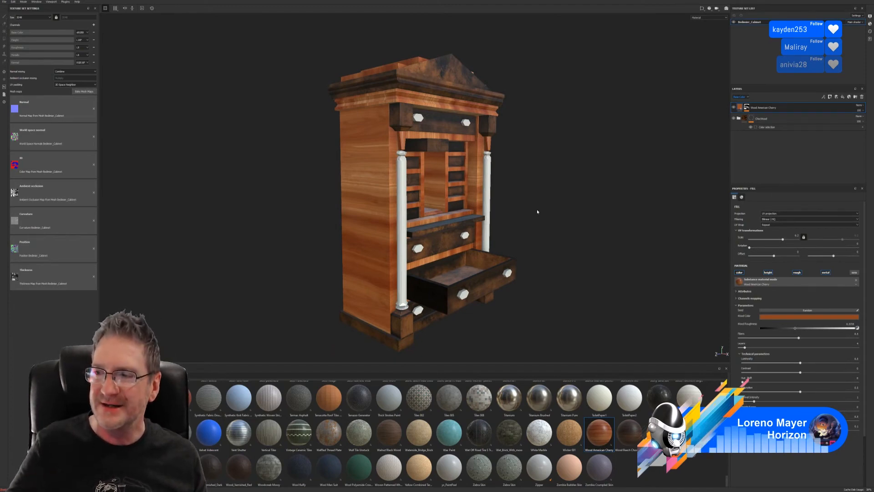
{"action": "mouse_move", "coordinate": [516, 225]}
{"action": "left_mouse_down", "text": "alt"}
{"action": "mouse_move", "coordinate": [552, 214]}
{"action": "mouse_move", "coordinate": [515, 220]}
{"action": "left_mouse_up", "text": "alt"}
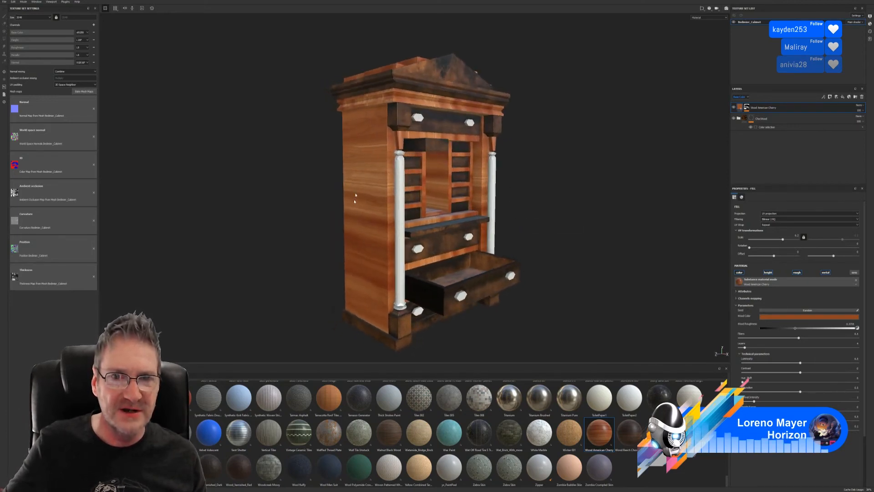
{"action": "left_click_drag", "start_coordinate": [355, 196], "coordinate": [446, 227], "text": "alt"}
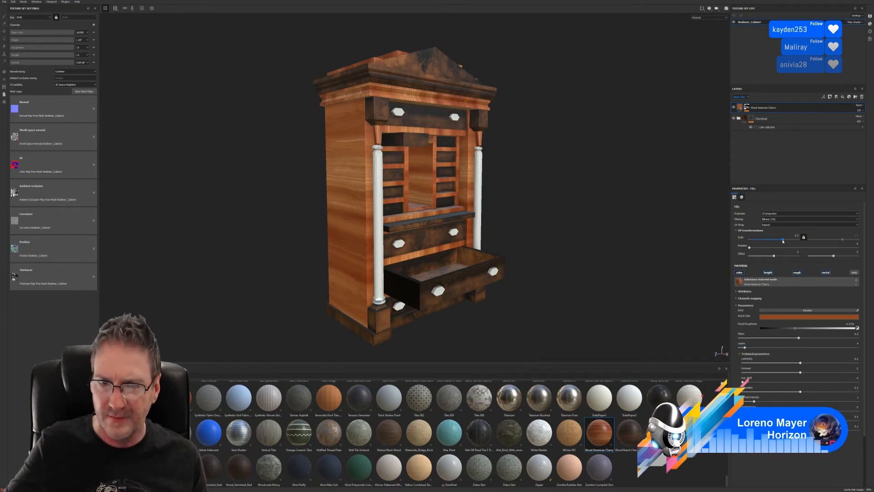
{"action": "mouse_move", "coordinate": [782, 241]}
{"action": "left_mouse_down"}
{"action": "mouse_move", "coordinate": [795, 238]}
{"action": "mouse_move", "coordinate": [777, 246]}
{"action": "mouse_move", "coordinate": [788, 249]}
{"action": "left_mouse_up"}
Examine the rescaled cherry grain across the cabinet body from several angles and distances
{"action": "left_click_drag", "start_coordinate": [528, 253], "coordinate": [683, 237], "text": "alt"}
{"action": "right_click_drag", "start_coordinate": [494, 226], "coordinate": [345, 248], "text": "alt"}
{"action": "left_click_drag", "start_coordinate": [345, 248], "coordinate": [329, 232], "text": "alt"}
{"action": "right_click_drag", "start_coordinate": [330, 232], "coordinate": [548, 224], "text": "alt"}
{"action": "left_click_drag", "start_coordinate": [548, 224], "coordinate": [409, 218], "text": "alt"}
{"action": "right_click_drag", "start_coordinate": [409, 219], "coordinate": [491, 228], "text": "alt"}
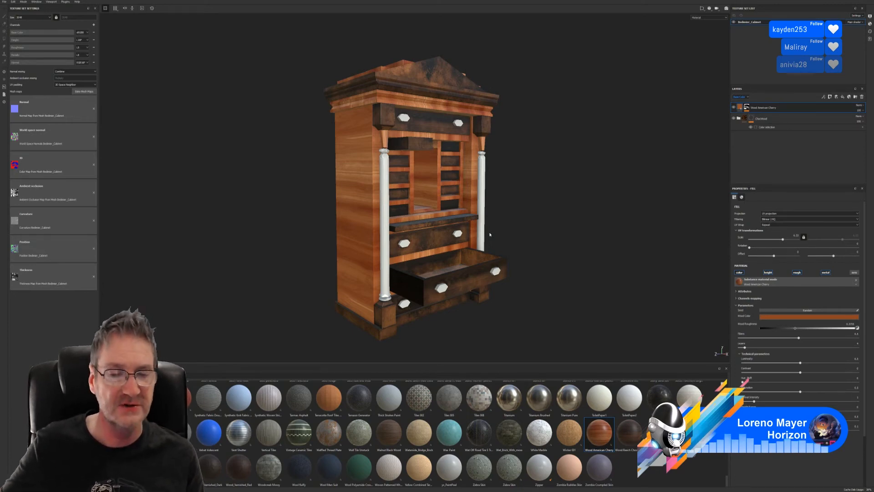
{"action": "left_click_drag", "start_coordinate": [533, 229], "coordinate": [590, 225], "text": "alt"}
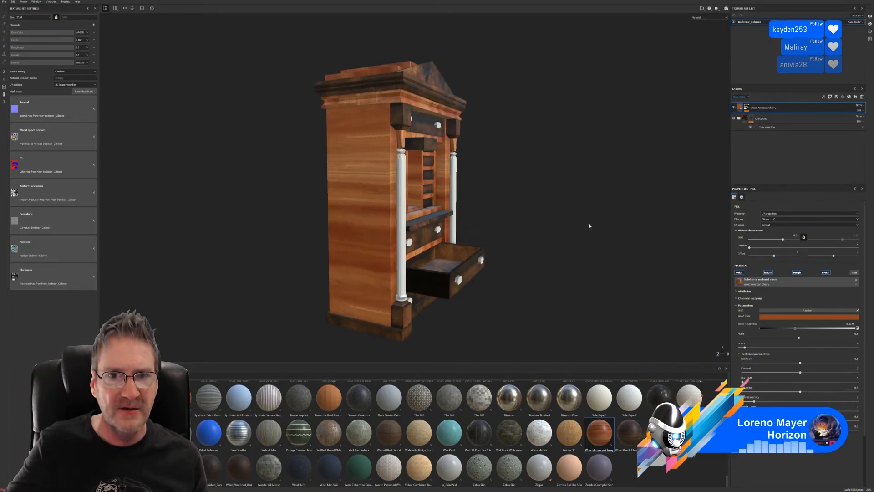
{"action": "left_click_drag", "start_coordinate": [506, 193], "coordinate": [440, 184], "text": "alt"}
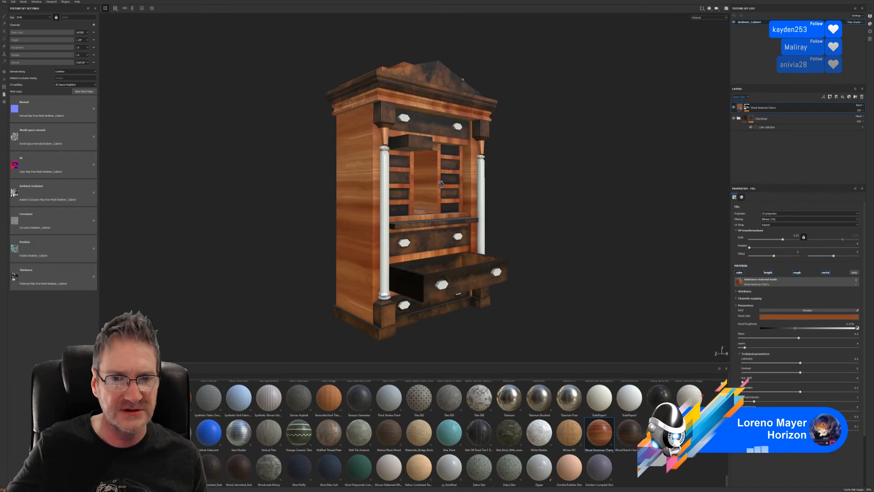
{"action": "left_click_drag", "start_coordinate": [522, 194], "coordinate": [552, 187], "text": "alt"}
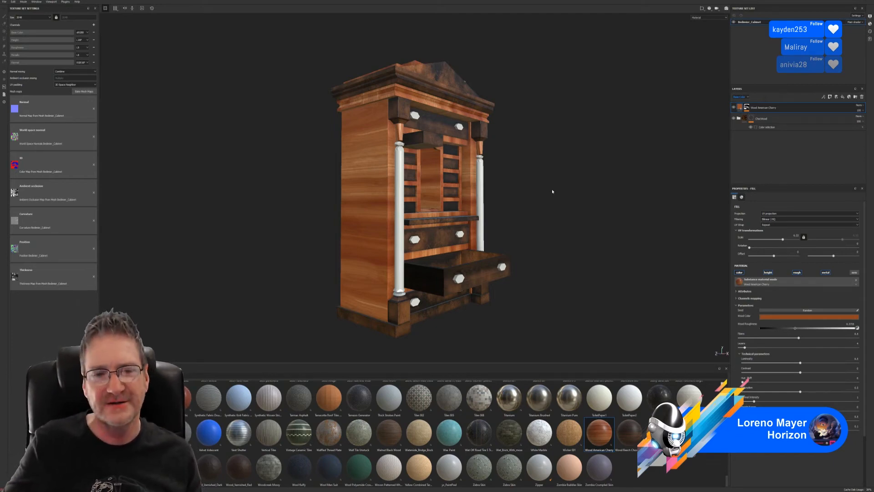
{"action": "mouse_move", "coordinate": [541, 223]}
{"action": "left_mouse_down", "text": "alt"}
{"action": "mouse_move", "coordinate": [523, 215]}
{"action": "mouse_move", "coordinate": [544, 217]}
{"action": "left_mouse_up", "text": "alt"}
{"action": "left_click_drag", "start_coordinate": [486, 188], "coordinate": [456, 186], "text": "alt"}
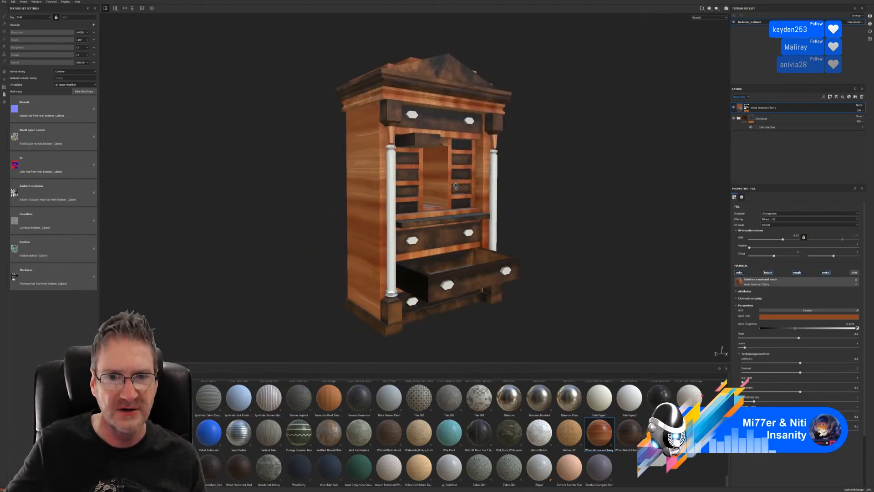
Duplicate the Wood American Cherry layer and group both cherry layers into a folder named CherryWood
{"action": "right_click", "coordinate": [762, 109]}
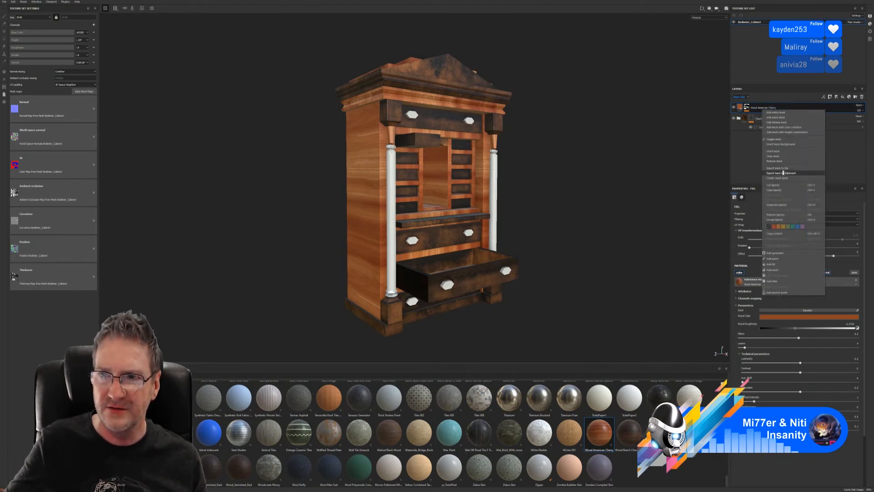
{"action": "left_click", "coordinate": [777, 205]}
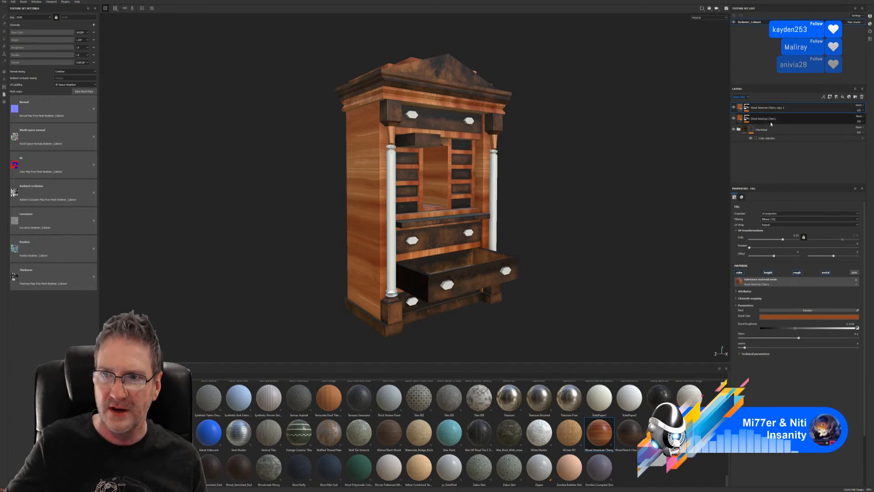
{"action": "left_click", "coordinate": [771, 121], "text": "ctrl"}
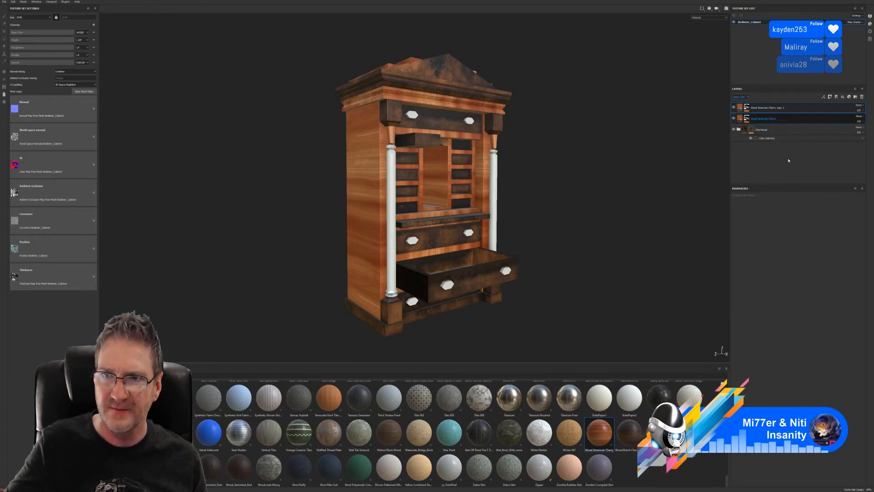
{"action": "key", "text": "ctrl+g"}
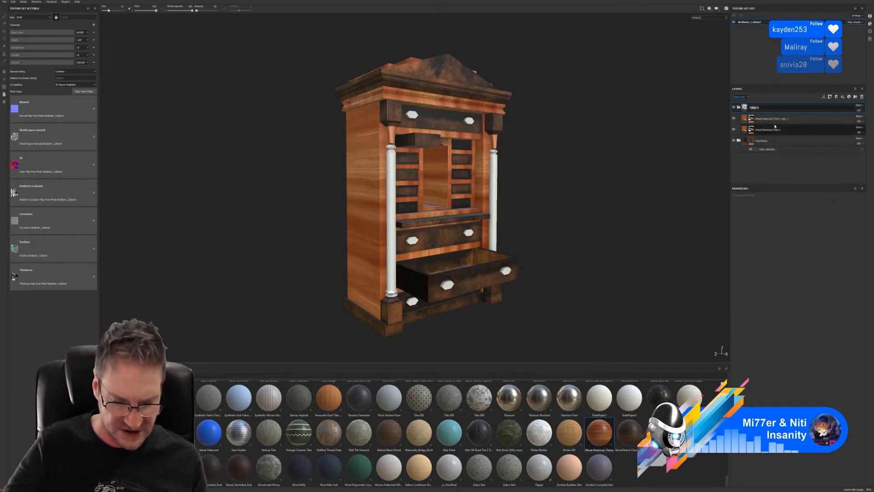
{"action": "type", "text": "CherryWood"}
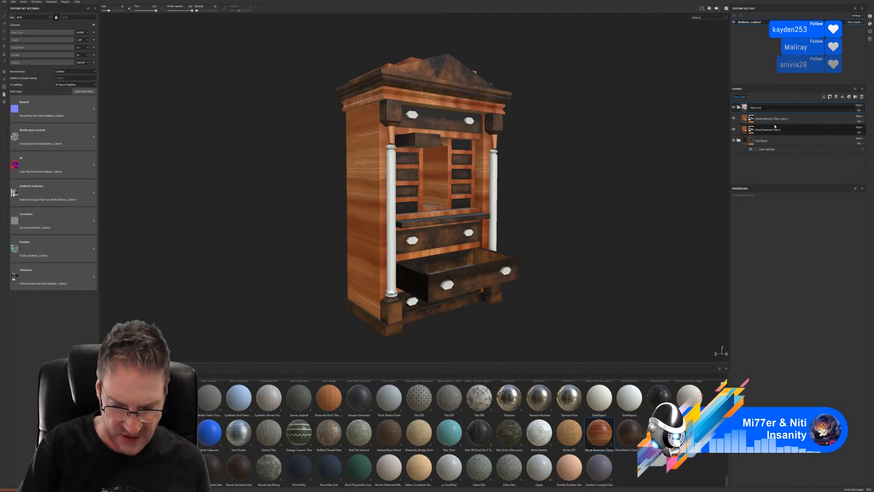
{"action": "key", "text": "Return"}
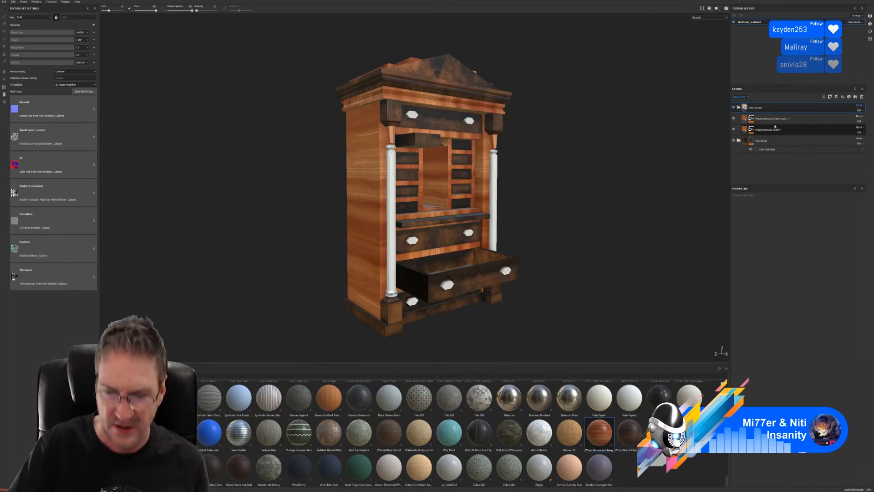
Darken the Wood Color of the upper Wood American Cherry copy to a deep brown
{"action": "left_click", "coordinate": [746, 119]}
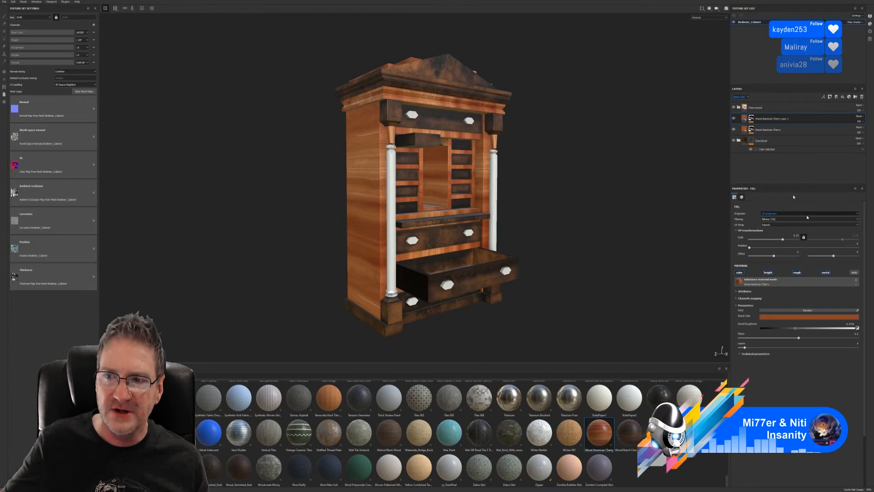
{"action": "left_click", "coordinate": [819, 315]}
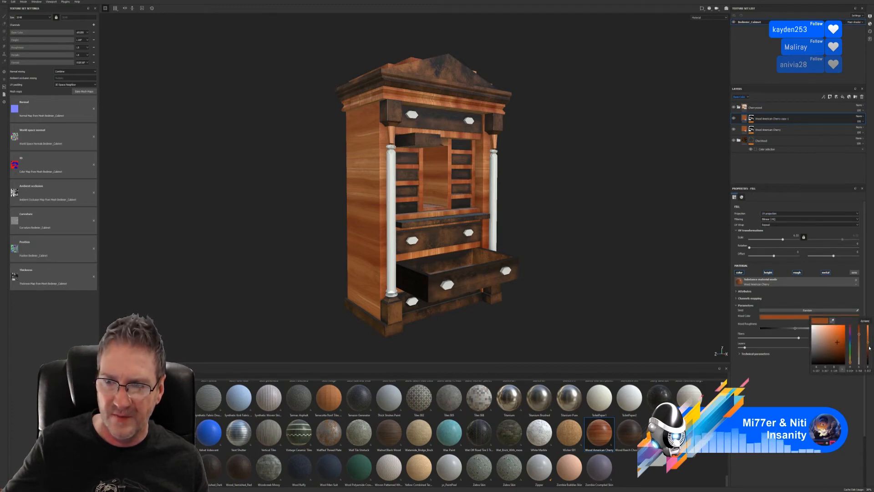
{"action": "left_click_drag", "start_coordinate": [869, 348], "coordinate": [869, 353]}
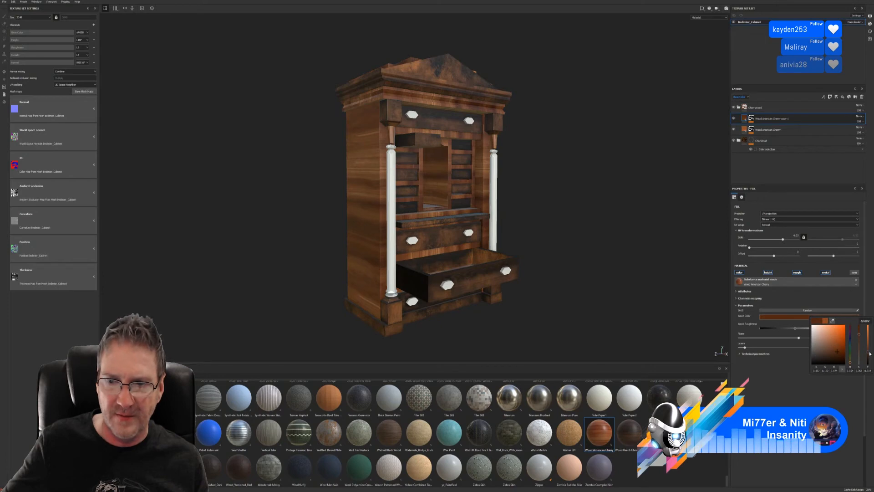
{"action": "left_click_drag", "start_coordinate": [868, 357], "coordinate": [868, 359]}
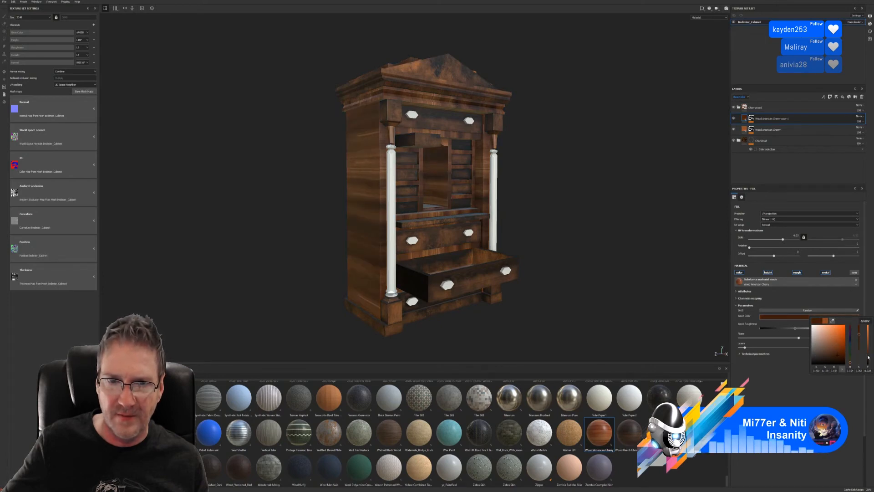
{"action": "left_click", "coordinate": [533, 194]}
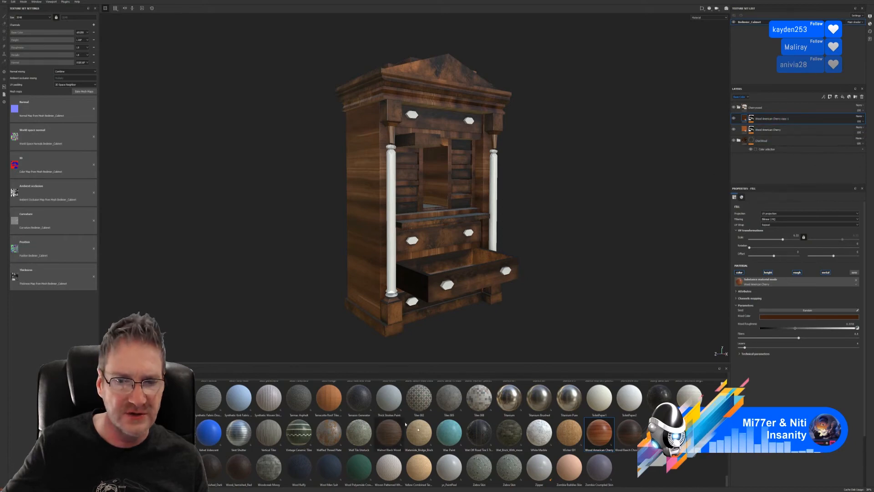
Add a Wood Beech Honey fill layer beneath the two cherry layers and turn off the height channel on all three wood fills
{"action": "left_click_drag", "start_coordinate": [659, 433], "coordinate": [773, 139]}
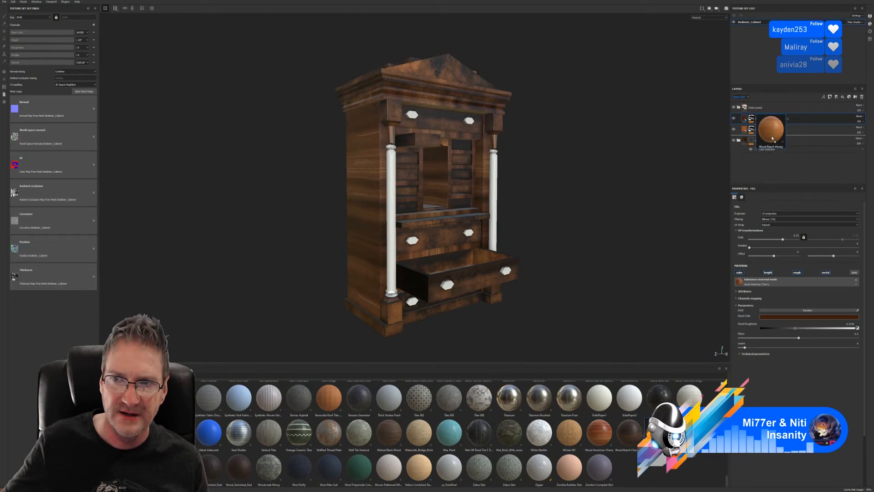
{"action": "left_click", "coordinate": [774, 119]}
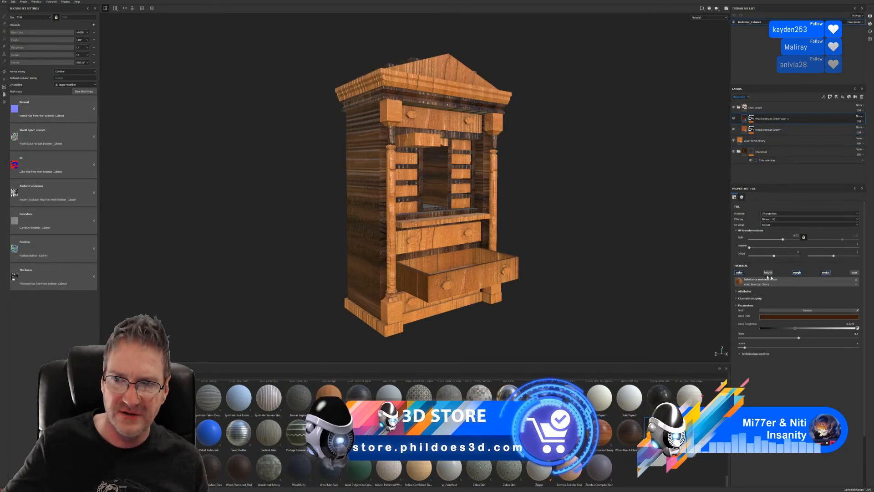
{"action": "left_click", "coordinate": [769, 130]}
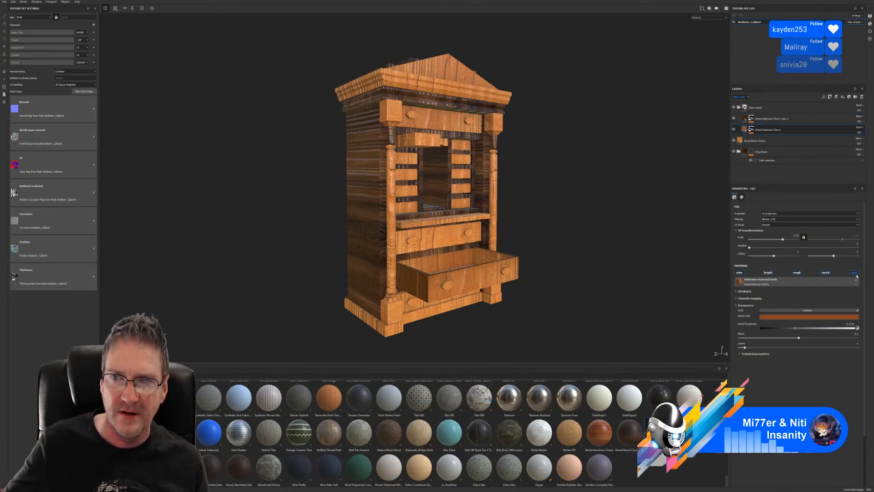
{"action": "left_click", "coordinate": [741, 140]}
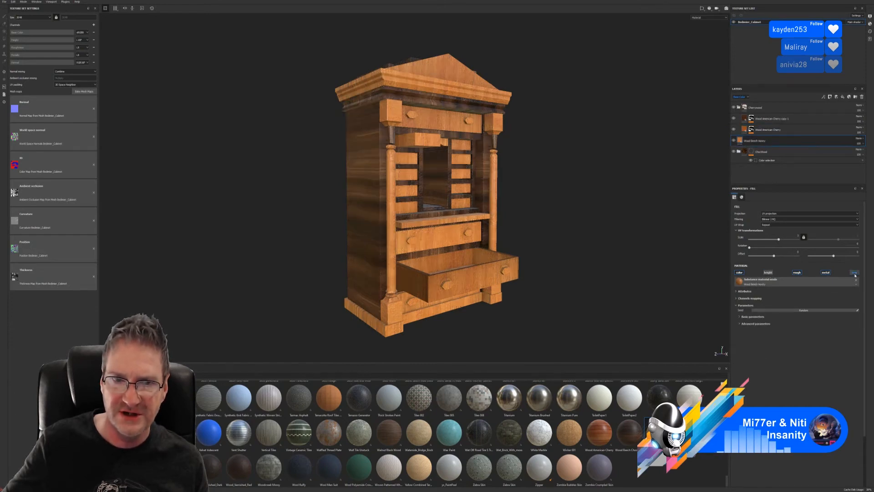
Place the Wood Beech Honey layer in the CherryWood folder and mask it with a color selection of the body's red ID color
{"action": "left_click_drag", "start_coordinate": [517, 220], "coordinate": [539, 212], "text": "alt"}
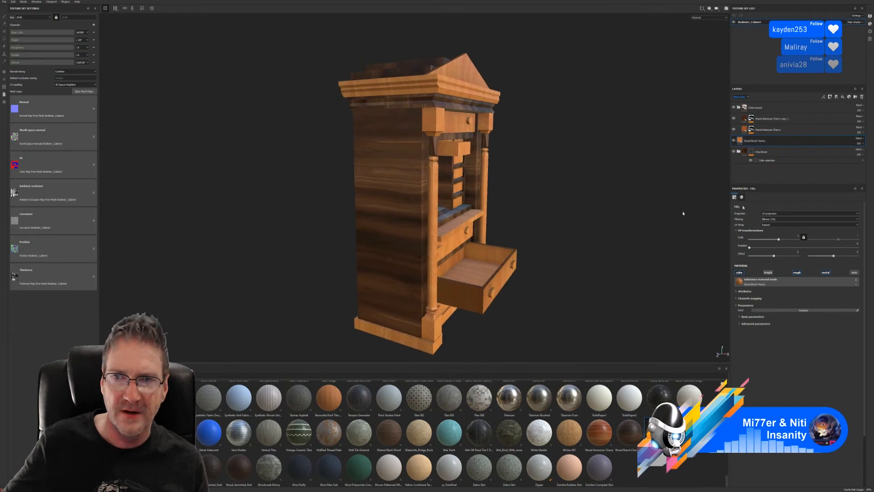
{"action": "mouse_move", "coordinate": [773, 143]}
{"action": "left_mouse_down"}
{"action": "mouse_move", "coordinate": [782, 137]}
{"action": "mouse_move", "coordinate": [776, 141]}
{"action": "left_mouse_up"}
{"action": "left_click_drag", "start_coordinate": [600, 228], "coordinate": [563, 232], "text": "alt"}
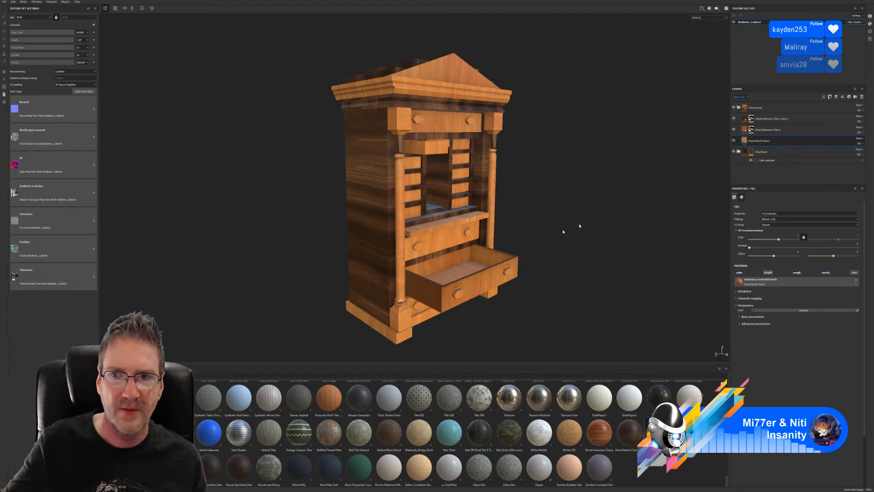
{"action": "right_click", "coordinate": [798, 143]}
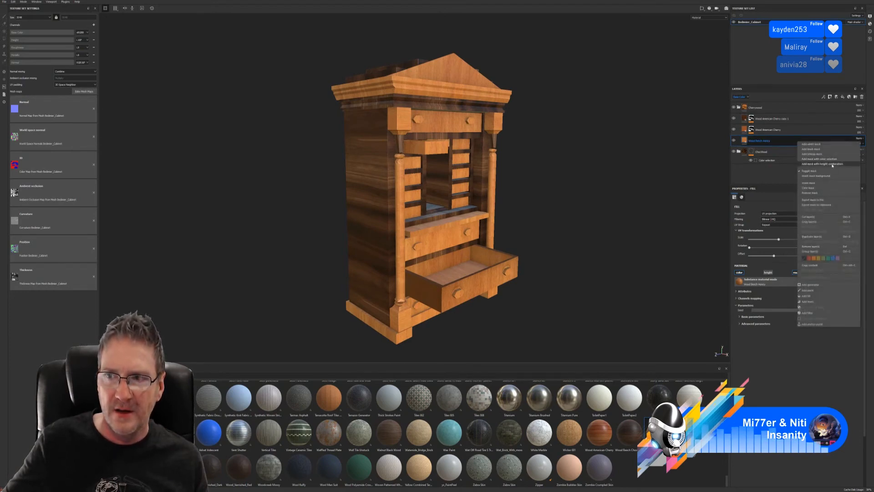
{"action": "left_click", "coordinate": [826, 159]}
{"action": "left_click", "coordinate": [856, 244]}
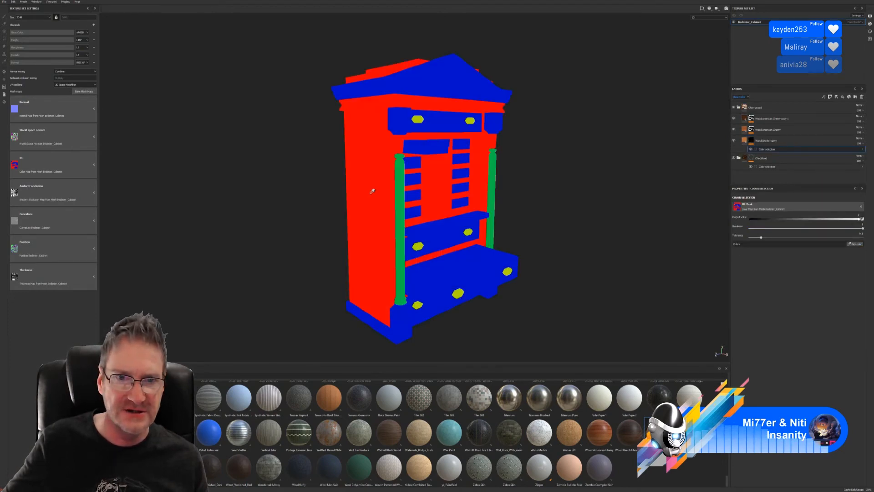
{"action": "left_click", "coordinate": [371, 189]}
{"action": "left_click_drag", "start_coordinate": [585, 224], "coordinate": [593, 197], "text": "alt"}
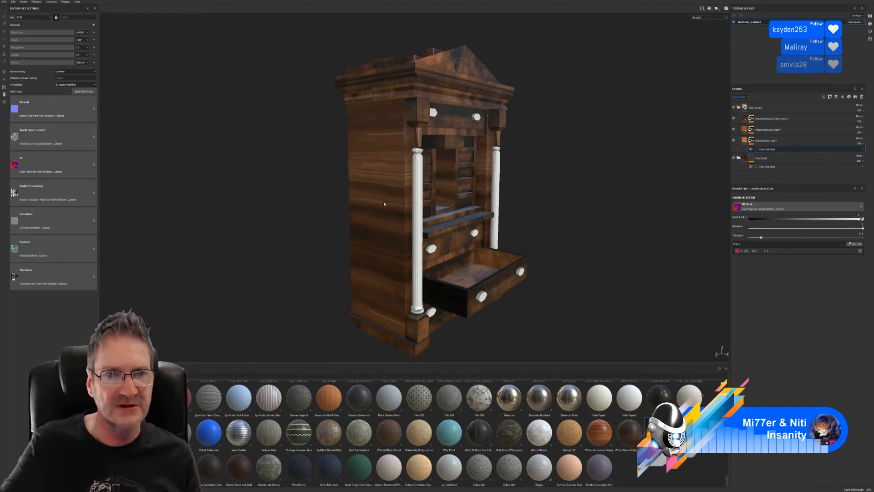
Hide the Wood Beech Honey layer and apply the Surface Worn smart mask to the upper Wood American Cherry copy
{"action": "left_click_drag", "start_coordinate": [515, 176], "coordinate": [466, 178], "text": "alt"}
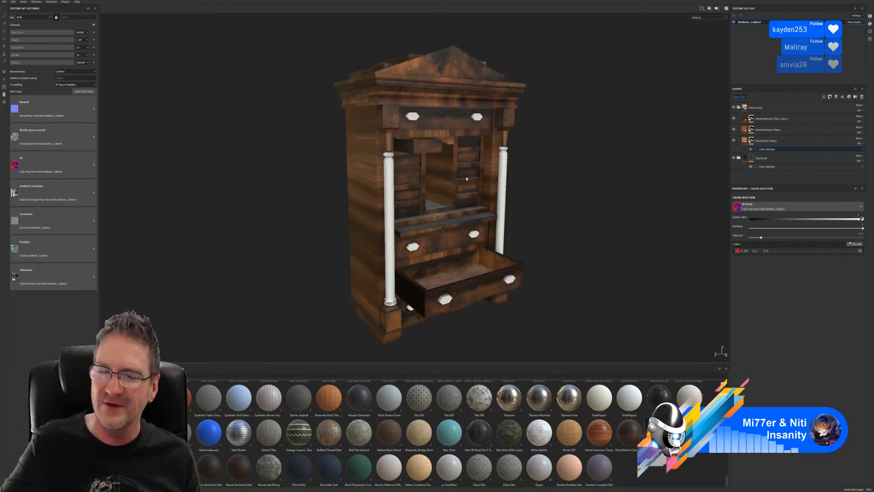
{"action": "right_click_drag", "start_coordinate": [438, 201], "coordinate": [453, 212], "text": "alt"}
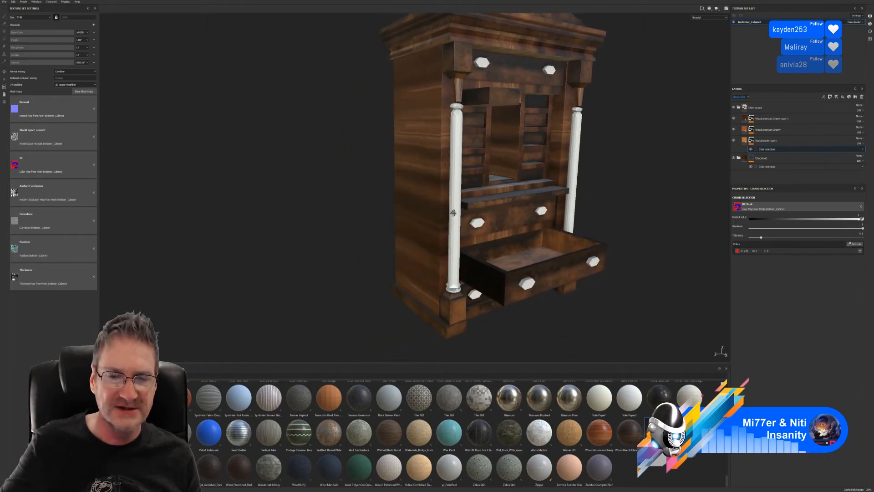
{"action": "left_click_drag", "start_coordinate": [453, 213], "coordinate": [433, 199], "text": "alt"}
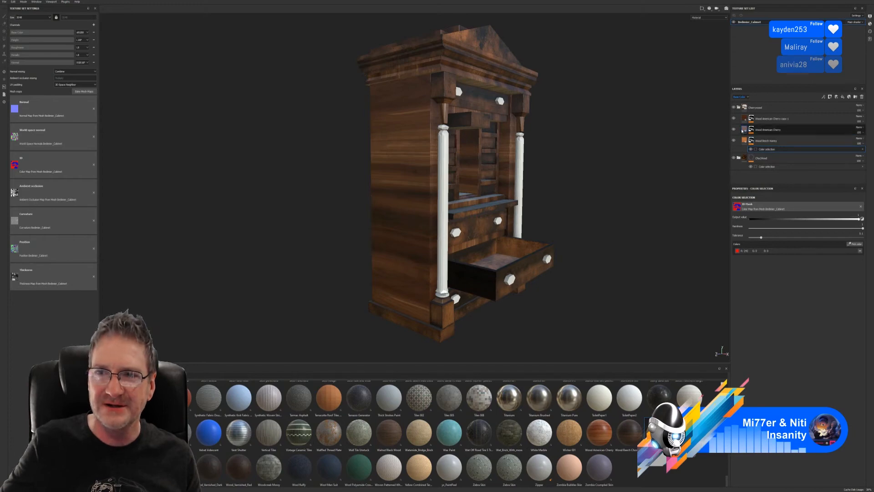
{"action": "left_click", "coordinate": [762, 119]}
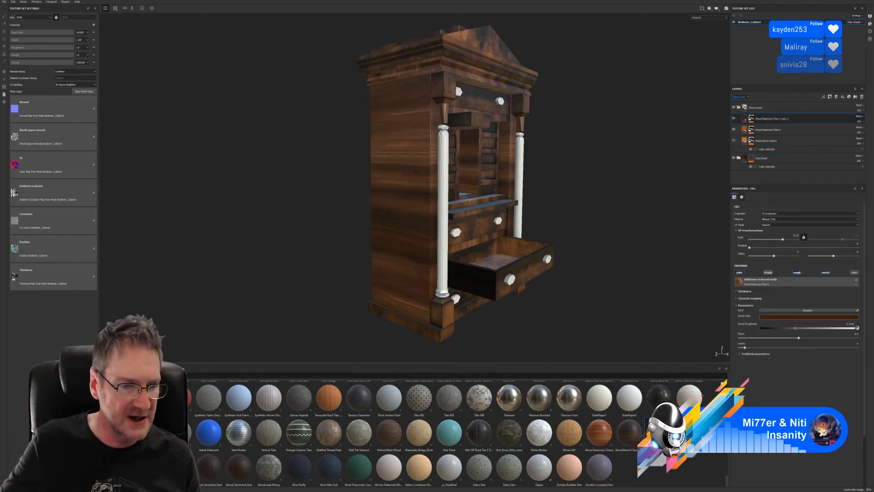
{"action": "left_click", "coordinate": [119, 474]}
{"action": "scroll", "coordinate": [436, 433], "scroll_direction": "down", "scroll_amount": 2}
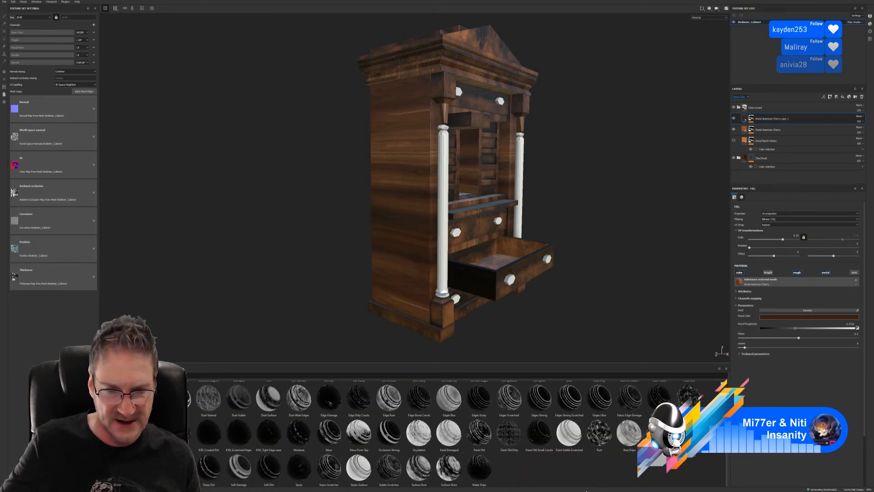
{"action": "left_click_drag", "start_coordinate": [449, 468], "coordinate": [781, 121]}
{"action": "left_click_drag", "start_coordinate": [489, 197], "coordinate": [491, 215], "text": "alt"}
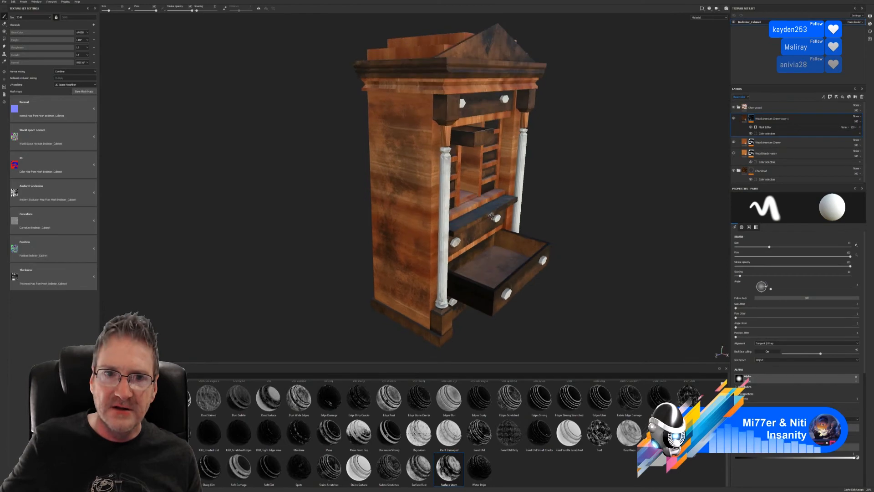
Compare the Surface Worn mask with Global Invert off and on, ending with it on
{"action": "left_click", "coordinate": [774, 128]}
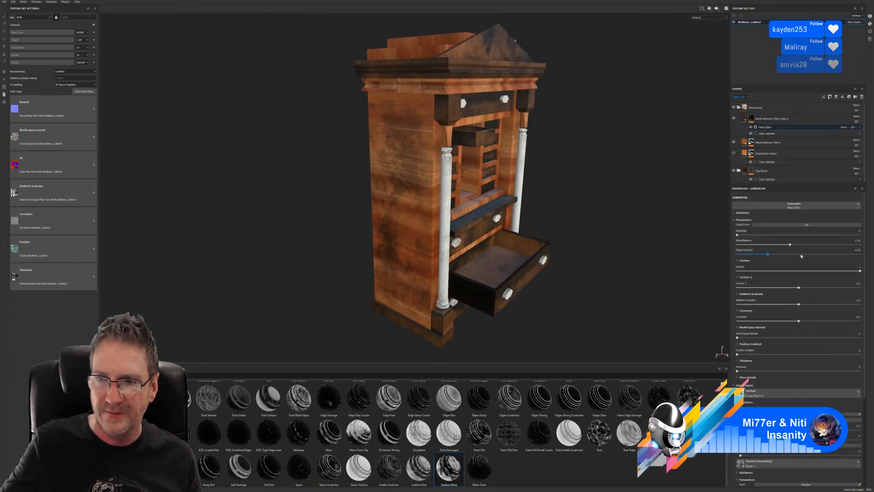
{"action": "left_click", "coordinate": [803, 224]}
{"action": "left_click", "coordinate": [803, 224]}
{"action": "left_click", "coordinate": [804, 224]}
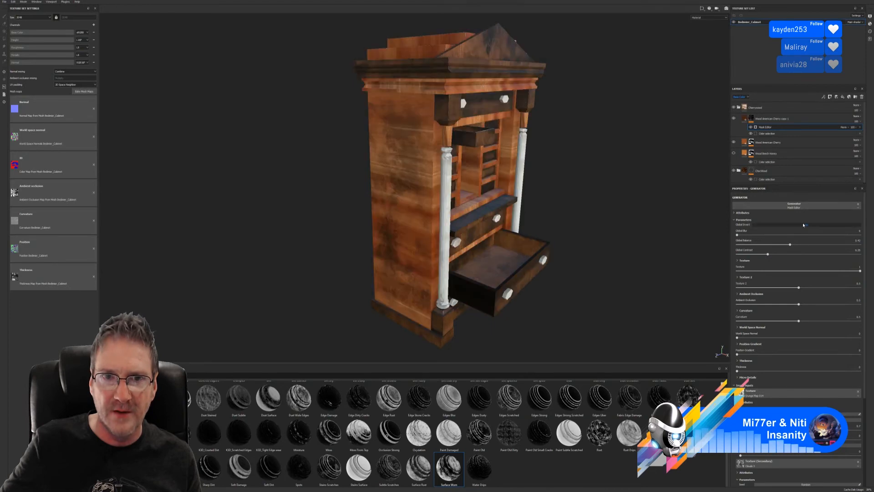
{"action": "left_click", "coordinate": [804, 225]}
{"action": "left_click", "coordinate": [803, 225]}
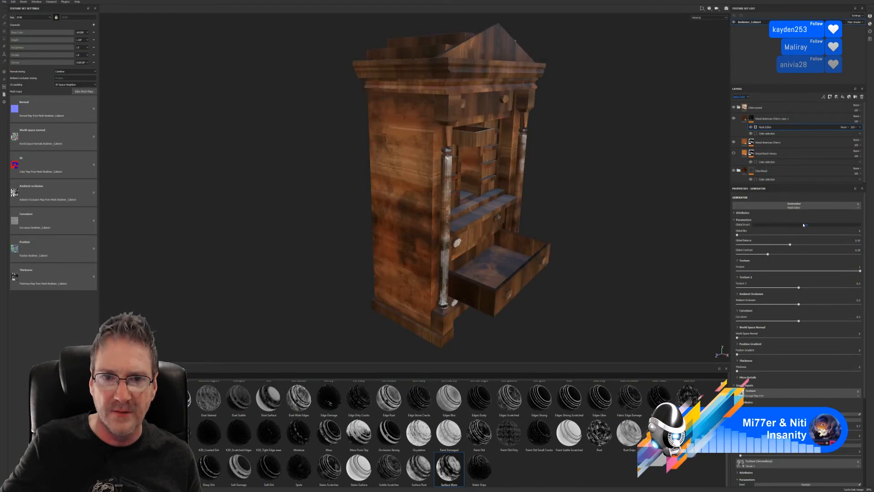
Mask the whole CherryWood folder with a color selection of the cabinet body's red ID color
{"action": "left_click", "coordinate": [774, 108]}
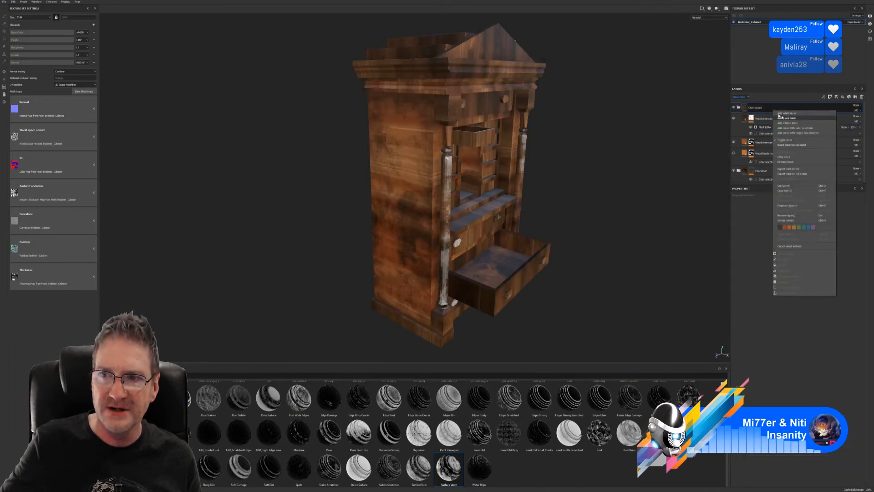
{"action": "right_click", "coordinate": [774, 109]}
{"action": "left_click", "coordinate": [795, 128]}
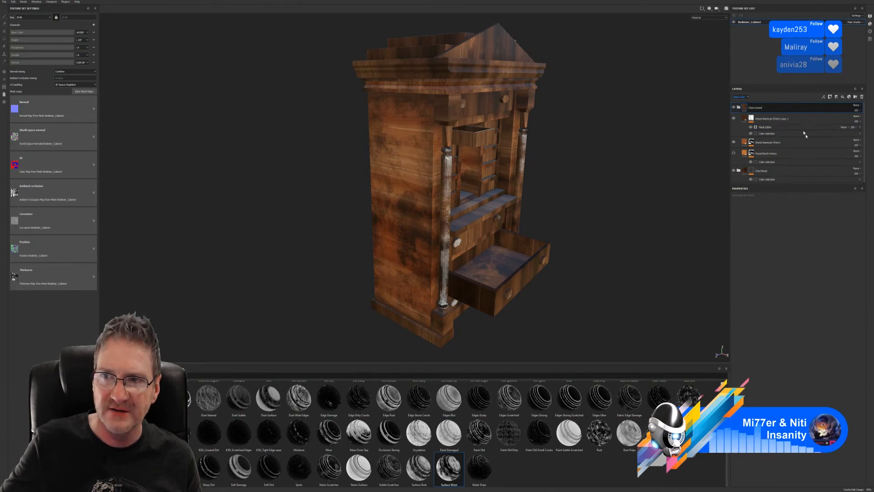
{"action": "left_click", "coordinate": [855, 244]}
{"action": "left_click", "coordinate": [403, 171]}
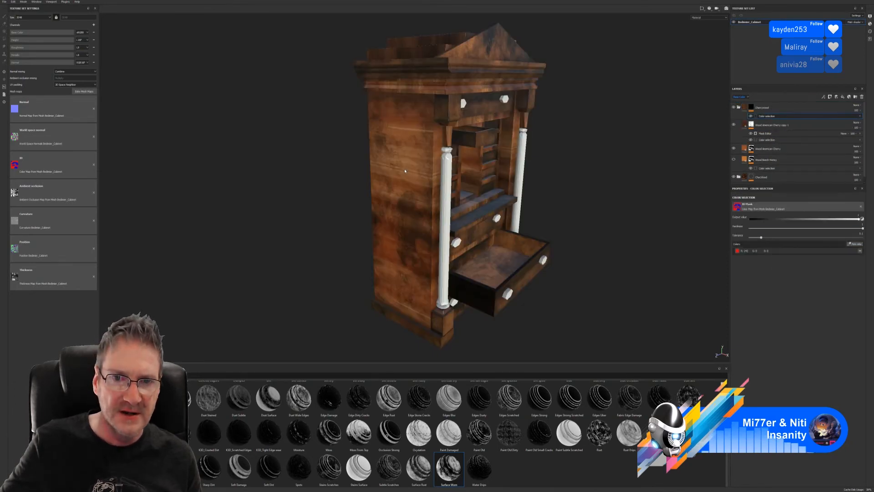
{"action": "mouse_move", "coordinate": [598, 201]}
{"action": "left_mouse_down", "text": "alt"}
{"action": "mouse_move", "coordinate": [582, 203]}
{"action": "mouse_move", "coordinate": [585, 195]}
{"action": "left_mouse_up", "text": "alt"}
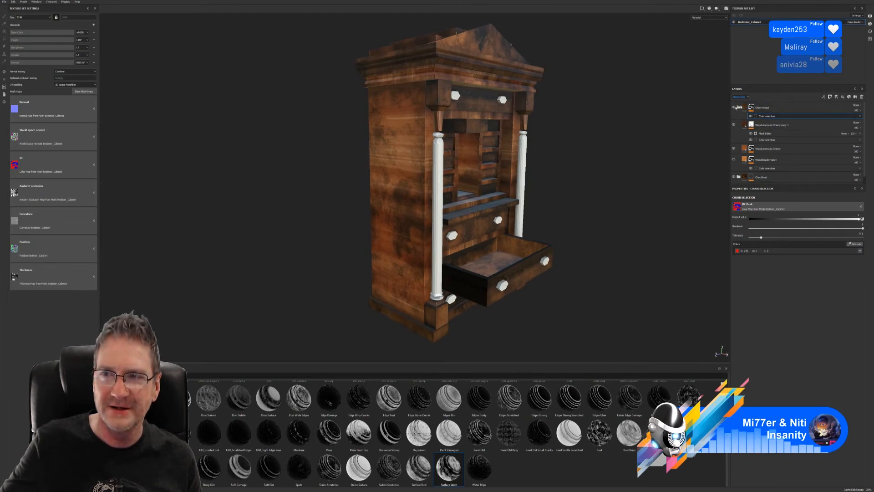
In the cherry copy's Mask Editor, turn off Global Invert and set Global Balance to 0.76 and Global Contrast to 0
{"action": "left_click", "coordinate": [775, 134]}
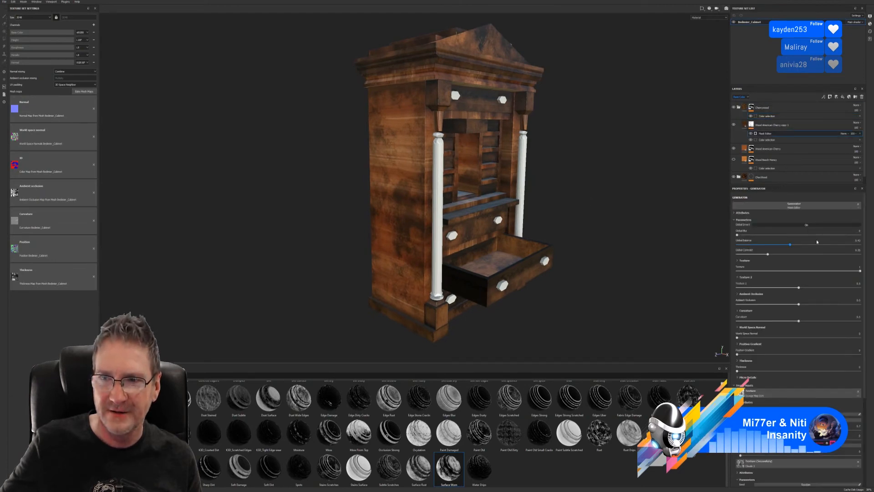
{"action": "left_click", "coordinate": [802, 225]}
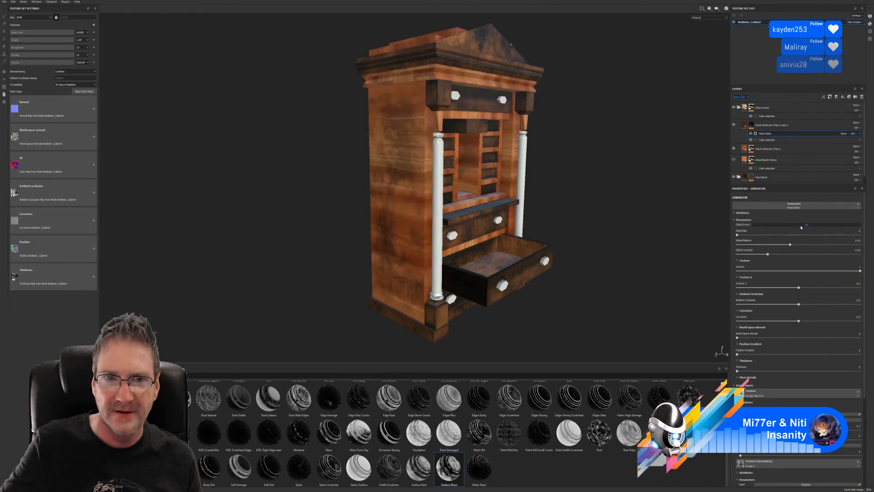
{"action": "left_click", "coordinate": [802, 225]}
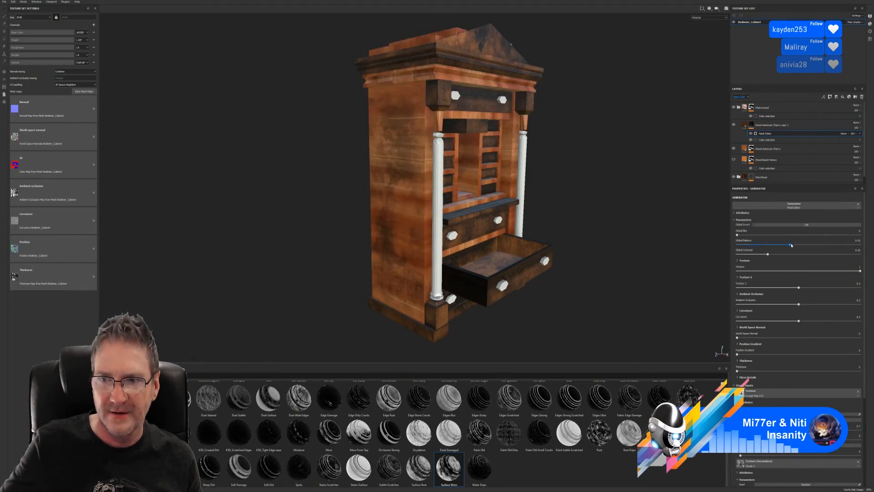
{"action": "left_click_drag", "start_coordinate": [790, 245], "coordinate": [832, 246]}
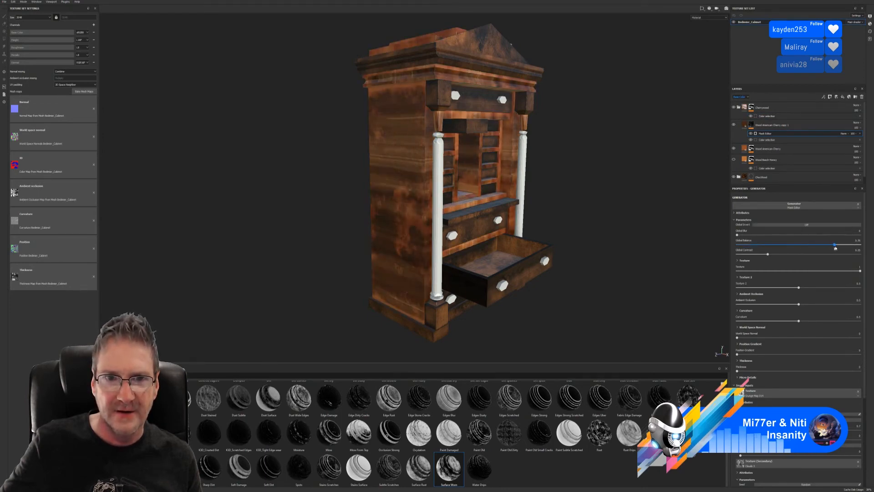
{"action": "left_click_drag", "start_coordinate": [767, 254], "coordinate": [718, 260]}
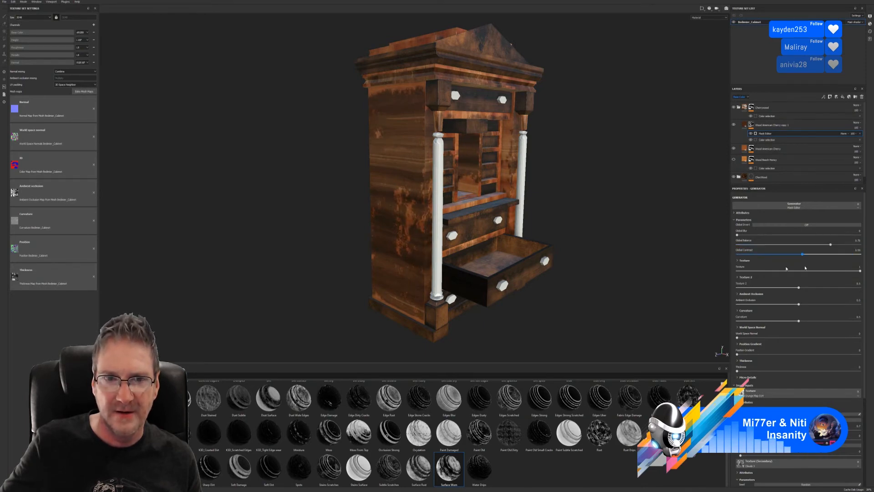
{"action": "mouse_move", "coordinate": [537, 213]}
{"action": "left_mouse_down", "text": "alt"}
{"action": "mouse_move", "coordinate": [575, 218]}
{"action": "mouse_move", "coordinate": [599, 248]}
{"action": "mouse_move", "coordinate": [537, 226]}
{"action": "left_mouse_up", "text": "alt"}
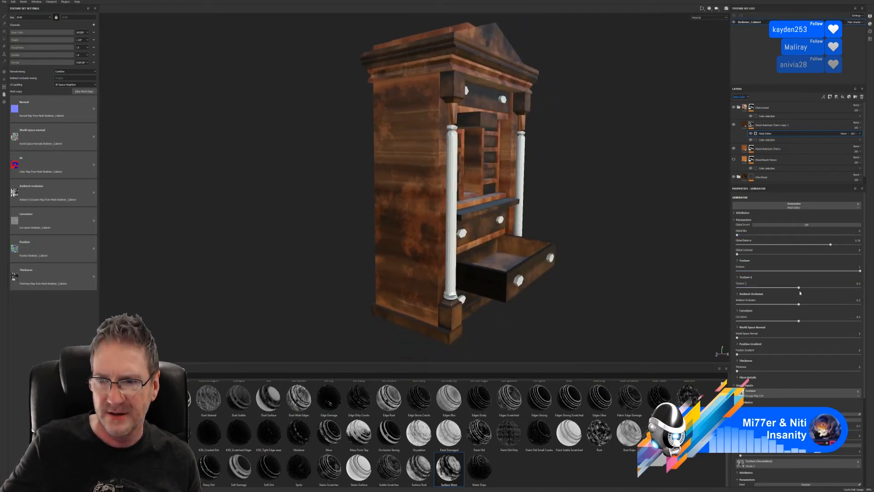
Set the cherry copy's Mask Editor weights to Texture 2 0.29, Ambient Occlusion 0.3 and Curvature 0.62
{"action": "left_click_drag", "start_coordinate": [798, 289], "coordinate": [777, 335]}
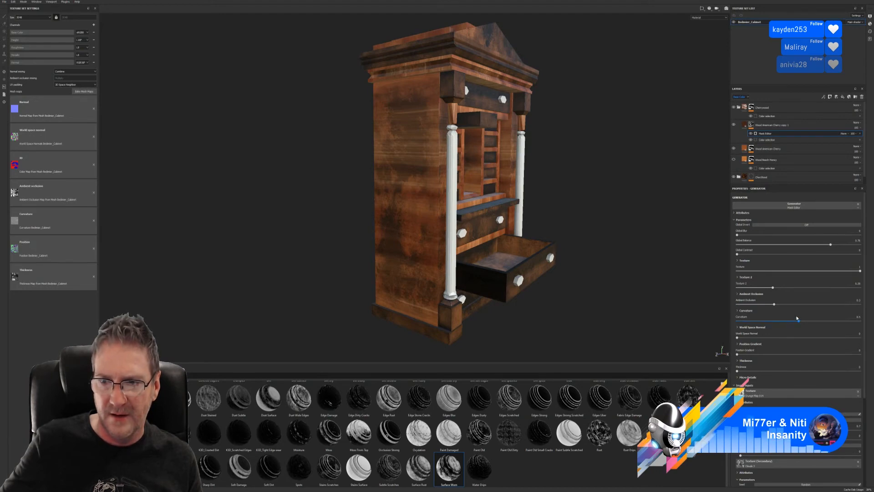
{"action": "mouse_move", "coordinate": [799, 322]}
{"action": "left_mouse_down"}
{"action": "mouse_move", "coordinate": [841, 321]}
{"action": "mouse_move", "coordinate": [739, 335]}
{"action": "mouse_move", "coordinate": [861, 336]}
{"action": "mouse_move", "coordinate": [808, 341]}
{"action": "left_mouse_up"}
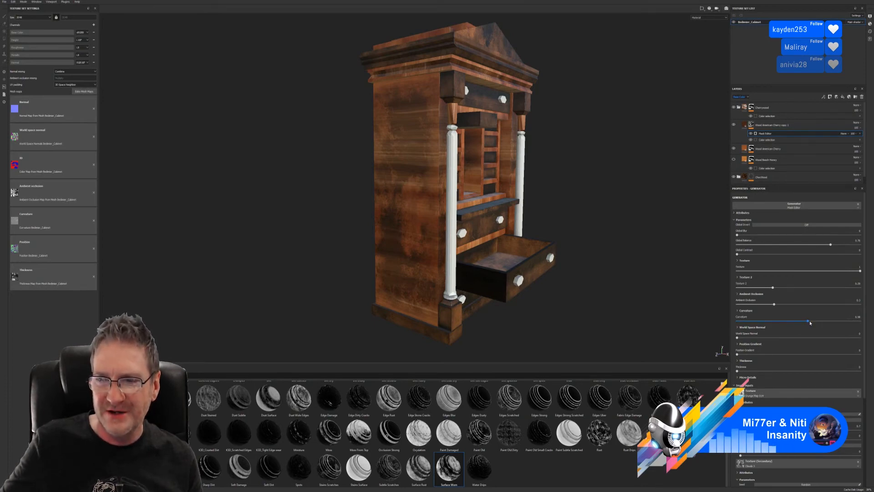
{"action": "left_click_drag", "start_coordinate": [809, 321], "coordinate": [825, 333]}
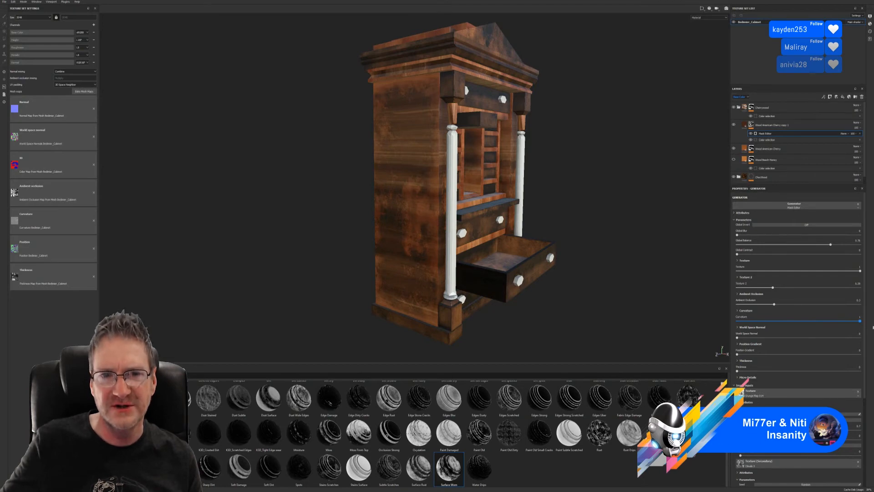
{"action": "left_click_drag", "start_coordinate": [860, 329], "coordinate": [757, 332]}
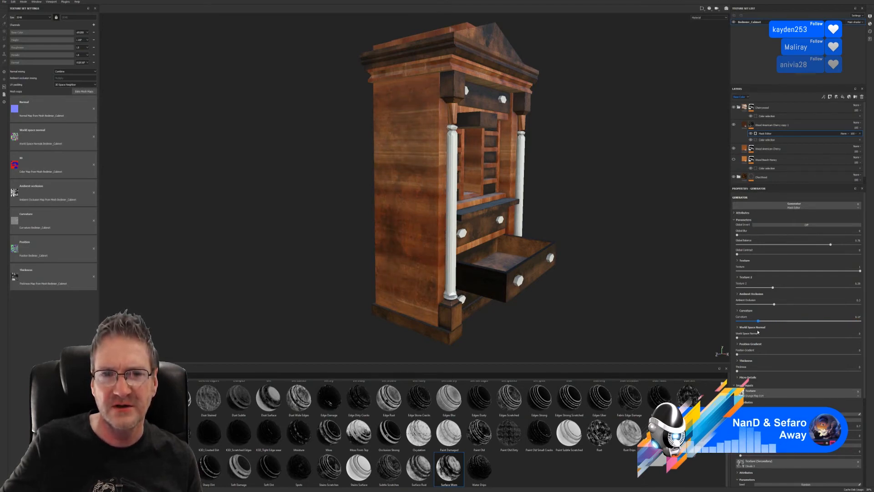
{"action": "mouse_move", "coordinate": [554, 149]}
{"action": "left_mouse_down", "text": "alt"}
{"action": "mouse_move", "coordinate": [464, 154]}
{"action": "mouse_move", "coordinate": [552, 153]}
{"action": "left_mouse_up", "text": "alt"}
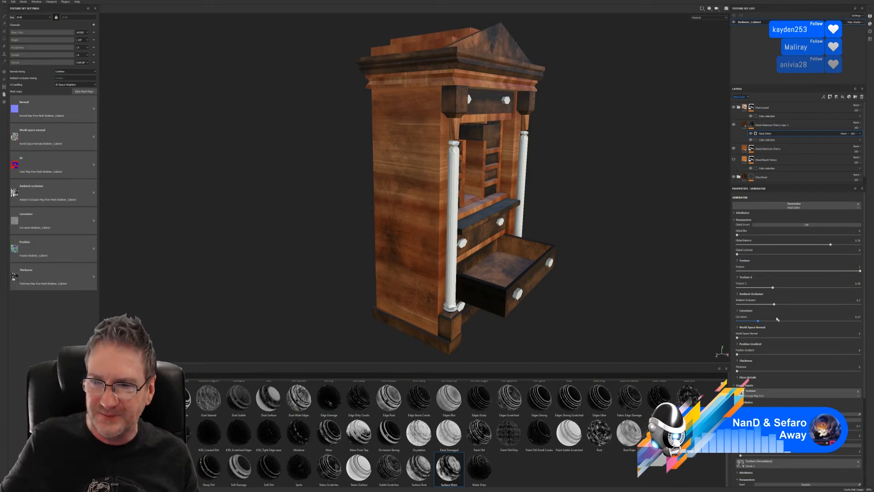
{"action": "left_click_drag", "start_coordinate": [758, 321], "coordinate": [830, 322]}
{"action": "left_click_drag", "start_coordinate": [487, 184], "coordinate": [391, 180], "text": "alt"}
{"action": "left_click_drag", "start_coordinate": [467, 171], "coordinate": [630, 135], "text": "alt"}
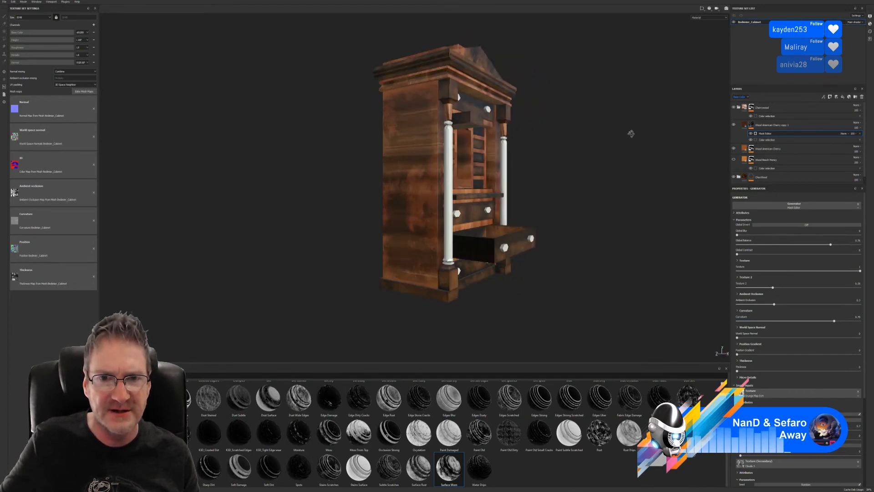
{"action": "left_click_drag", "start_coordinate": [833, 321], "coordinate": [813, 321]}
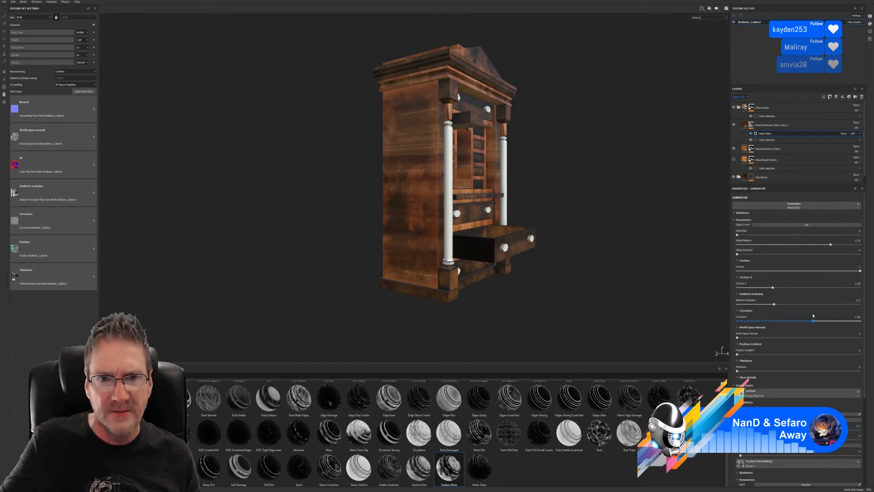
Compare the cabinet with the base cherry layer and the cherry copy each toggled off and back on
{"action": "left_click_drag", "start_coordinate": [560, 269], "coordinate": [599, 197], "text": "alt"}
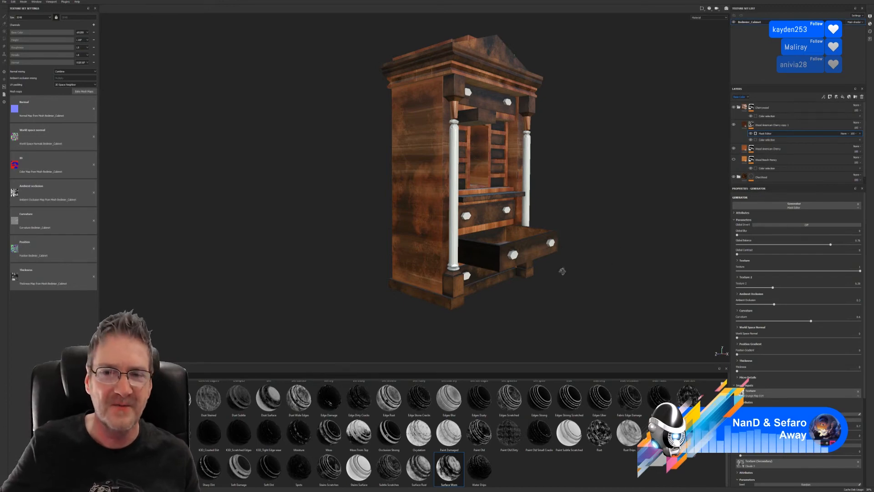
{"action": "left_click_drag", "start_coordinate": [563, 271], "coordinate": [587, 277], "text": "alt"}
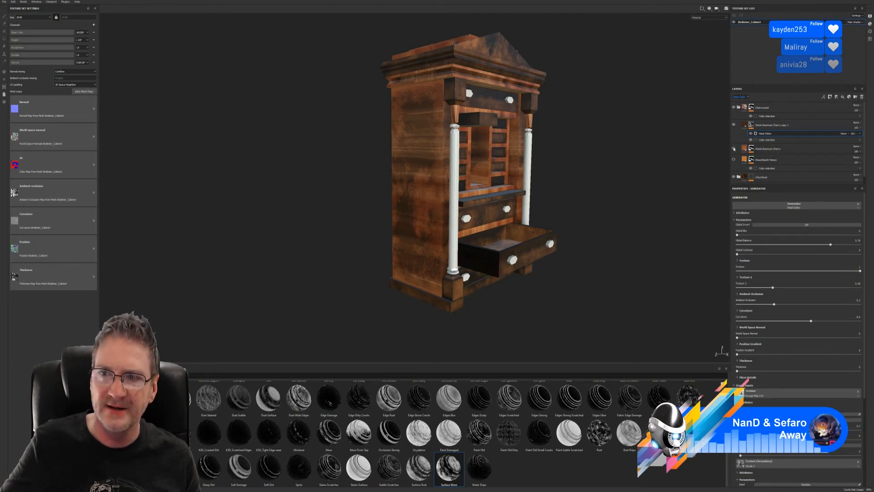
{"action": "left_click", "coordinate": [733, 148]}
{"action": "left_click", "coordinate": [734, 148]}
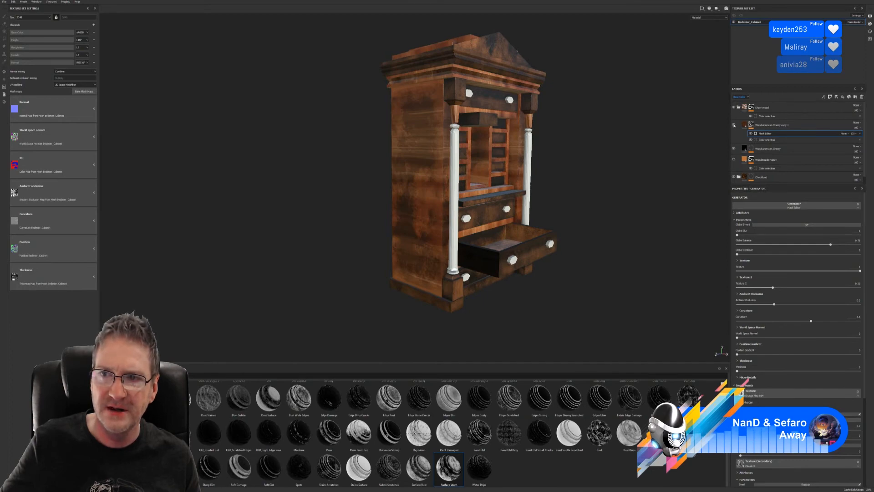
{"action": "left_click", "coordinate": [733, 125]}
{"action": "left_click", "coordinate": [734, 125]}
Lighten the cherry copy's Wood Color slightly and darken the base Wood American Cherry layer's Wood Color to bring the two tones closer
{"action": "left_click", "coordinate": [744, 125]}
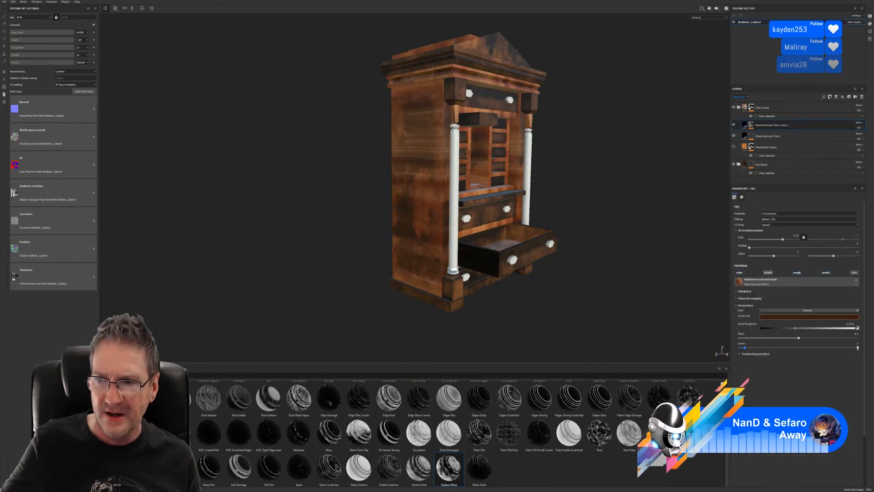
{"action": "left_click", "coordinate": [828, 317]}
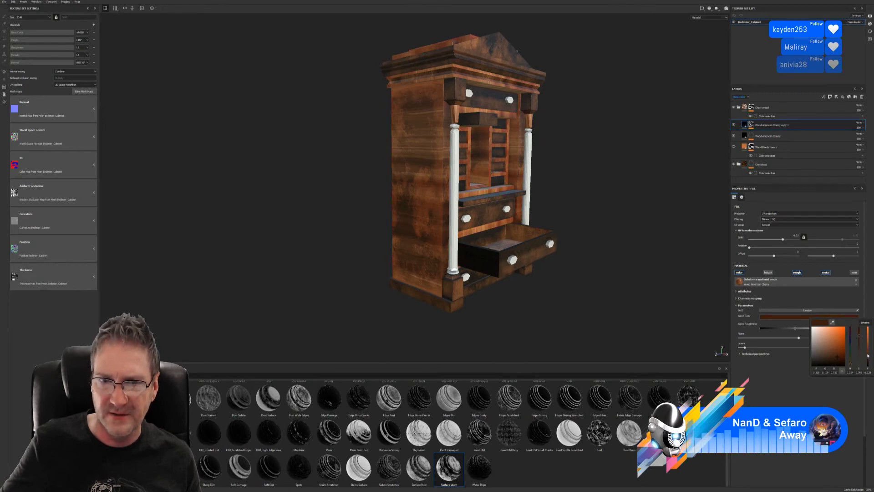
{"action": "left_click_drag", "start_coordinate": [867, 356], "coordinate": [866, 355]}
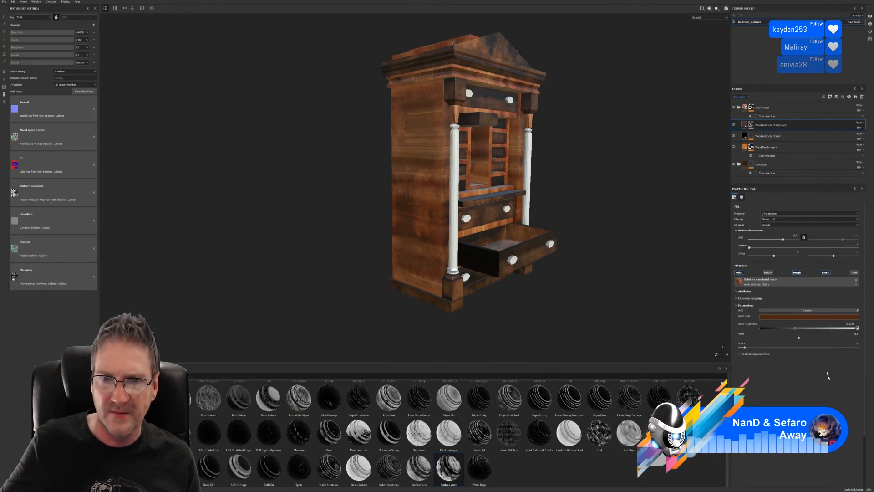
{"action": "left_click", "coordinate": [746, 137]}
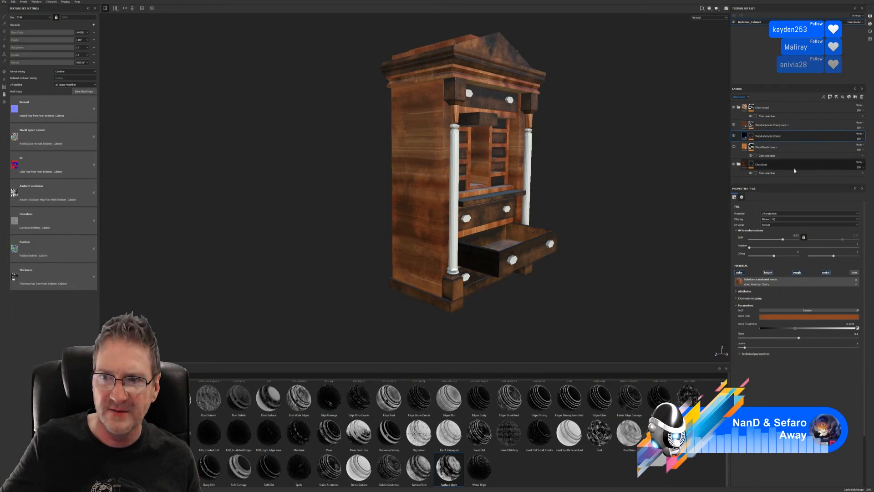
{"action": "left_click", "coordinate": [843, 318]}
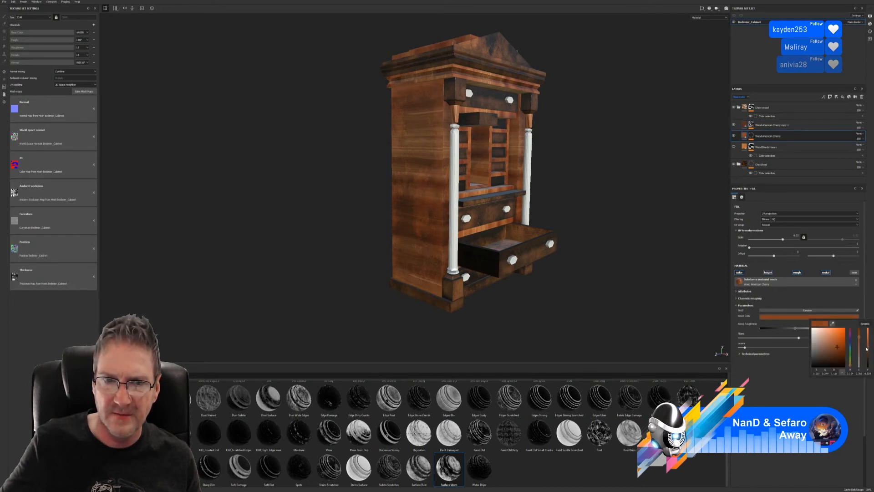
{"action": "left_click_drag", "start_coordinate": [869, 351], "coordinate": [868, 353]}
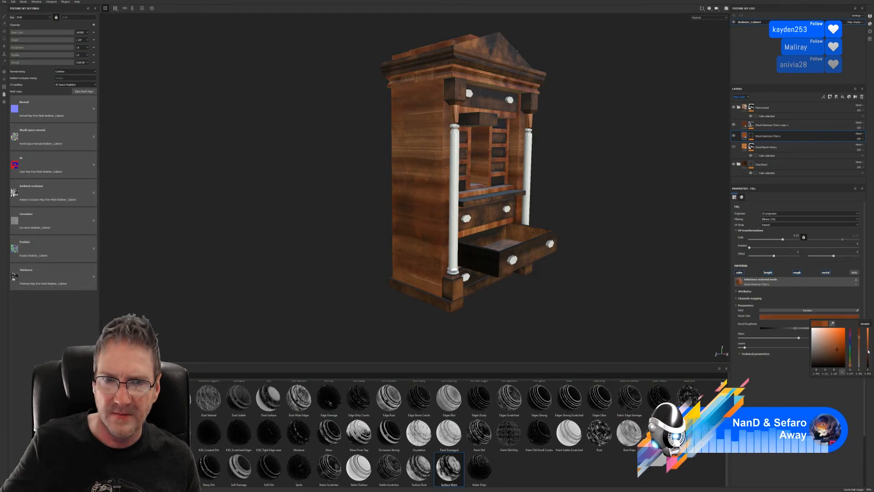
Examine the recolored cherry wood up close on the cabinet's side panel and across the front
{"action": "left_click_drag", "start_coordinate": [498, 253], "coordinate": [564, 240], "text": "alt"}
{"action": "right_click_drag", "start_coordinate": [554, 185], "coordinate": [638, 186], "text": "alt"}
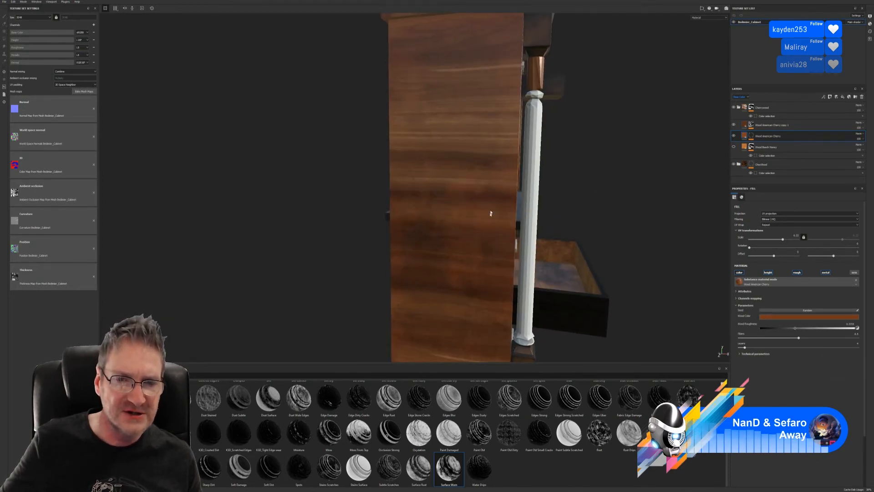
{"action": "right_click_drag", "start_coordinate": [504, 217], "coordinate": [389, 240], "text": "alt"}
{"action": "left_click_drag", "start_coordinate": [389, 241], "coordinate": [361, 244], "text": "alt"}
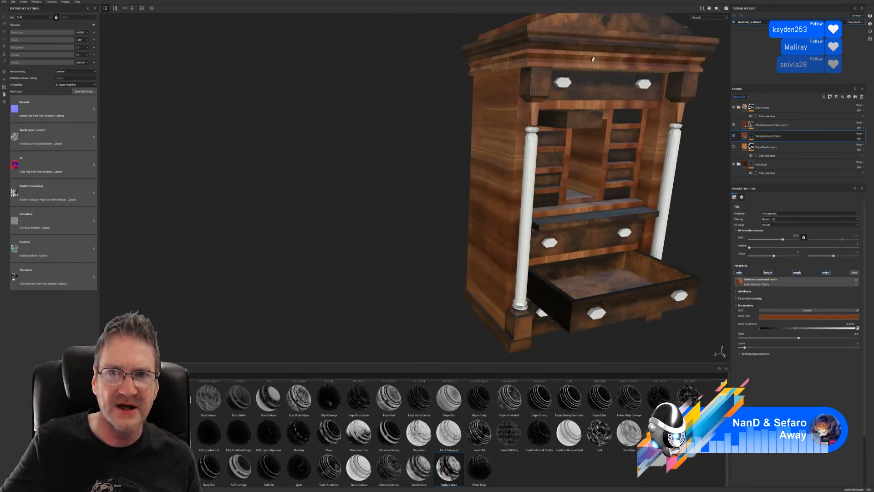
{"action": "middle_click_drag", "start_coordinate": [590, 91], "coordinate": [511, 142], "text": "alt"}
{"action": "left_click_drag", "start_coordinate": [505, 249], "coordinate": [556, 236], "text": "alt"}
{"action": "middle_click_drag", "start_coordinate": [387, 276], "coordinate": [468, 209], "text": "alt"}
{"action": "right_click_drag", "start_coordinate": [546, 232], "coordinate": [685, 230], "text": "alt"}
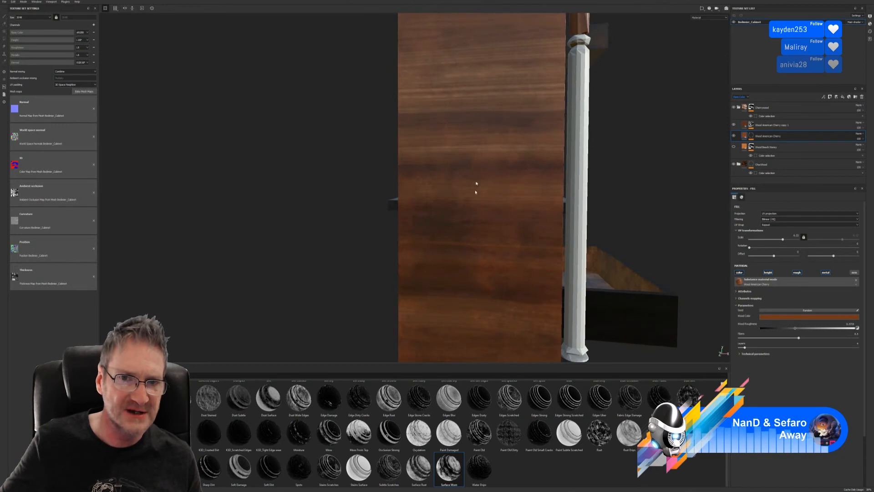
{"action": "right_click_drag", "start_coordinate": [545, 248], "coordinate": [537, 276], "text": "alt"}
{"action": "left_click_drag", "start_coordinate": [505, 251], "coordinate": [378, 250], "text": "alt"}
{"action": "middle_click_drag", "start_coordinate": [512, 247], "coordinate": [418, 220], "text": "alt"}
{"action": "right_click_drag", "start_coordinate": [431, 220], "coordinate": [481, 220], "text": "alt"}
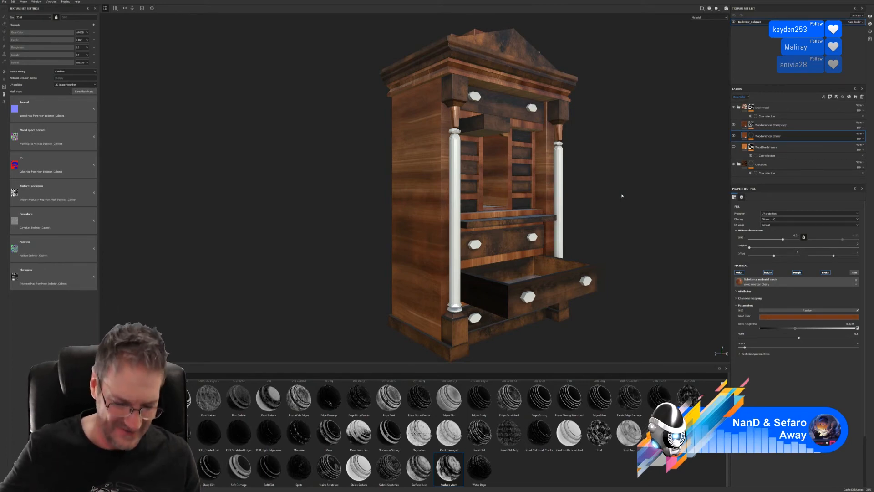
{"action": "mouse_move", "coordinate": [349, 206]}
{"action": "left_mouse_down", "text": "alt"}
{"action": "mouse_move", "coordinate": [364, 236]}
{"action": "mouse_move", "coordinate": [394, 218]}
{"action": "mouse_move", "coordinate": [349, 216]}
{"action": "left_mouse_up", "text": "alt"}
{"action": "middle_click_drag", "start_coordinate": [575, 160], "coordinate": [590, 163], "text": "alt"}
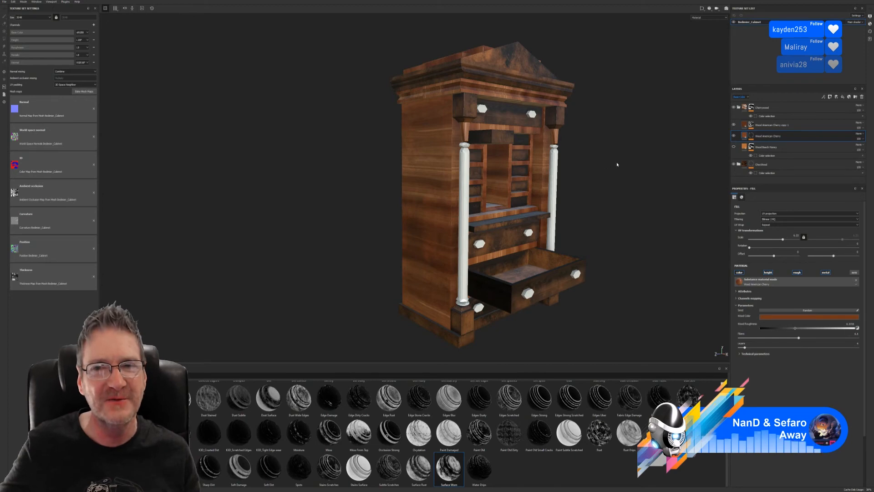
{"action": "left_click_drag", "start_coordinate": [617, 164], "coordinate": [606, 166], "text": "alt"}
{"action": "right_click_drag", "start_coordinate": [606, 166], "coordinate": [579, 186], "text": "alt"}
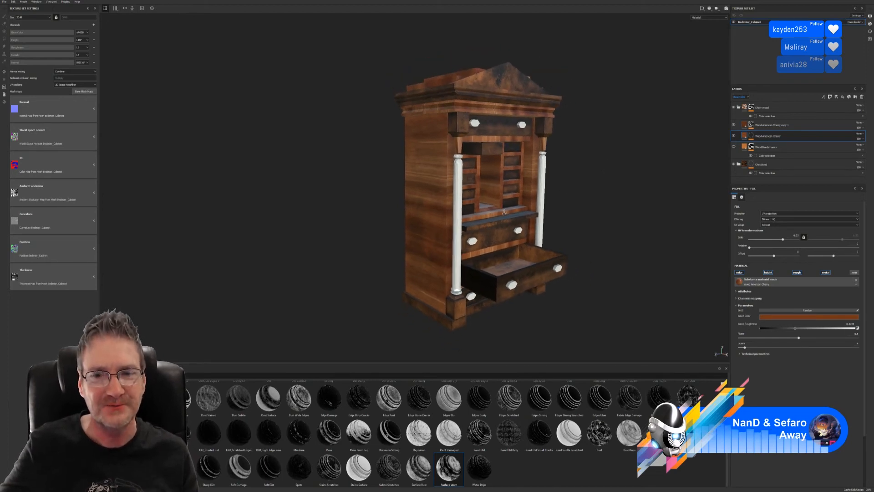
{"action": "middle_click_drag", "start_coordinate": [579, 186], "coordinate": [561, 188], "text": "alt"}
{"action": "left_click_drag", "start_coordinate": [561, 188], "coordinate": [582, 181], "text": "alt"}
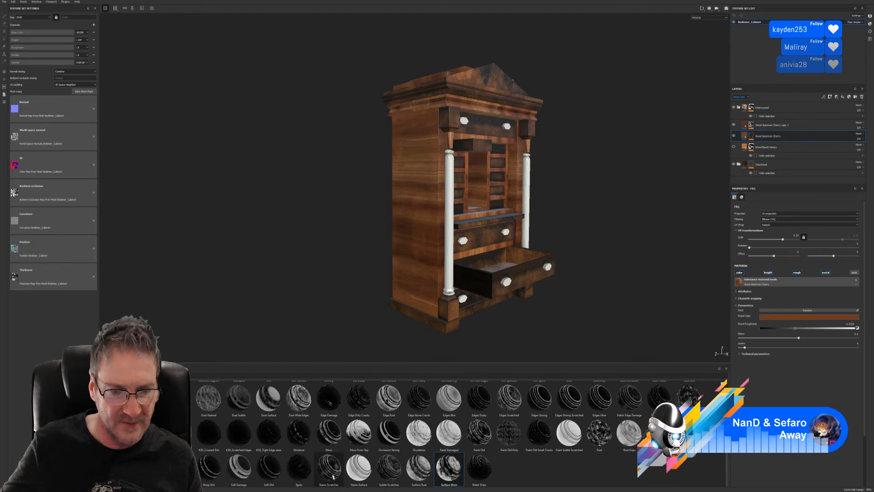
Try the Stains Scratches smart mask on the beech wood layer with a slightly lower Global Balance, and remove its Mask Editor
{"action": "mouse_move", "coordinate": [333, 476]}
{"action": "left_mouse_down"}
{"action": "mouse_move", "coordinate": [419, 435]}
{"action": "mouse_move", "coordinate": [759, 218]}
{"action": "mouse_move", "coordinate": [775, 148]}
{"action": "left_mouse_up"}
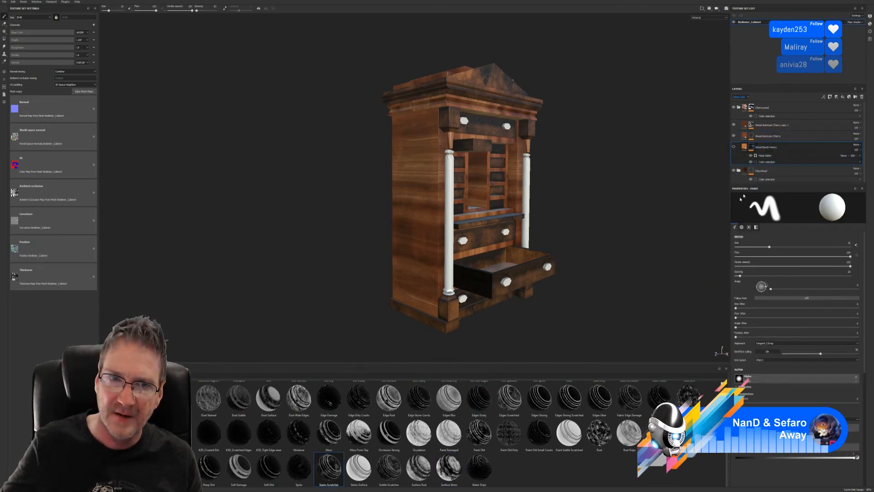
{"action": "left_click", "coordinate": [769, 155]}
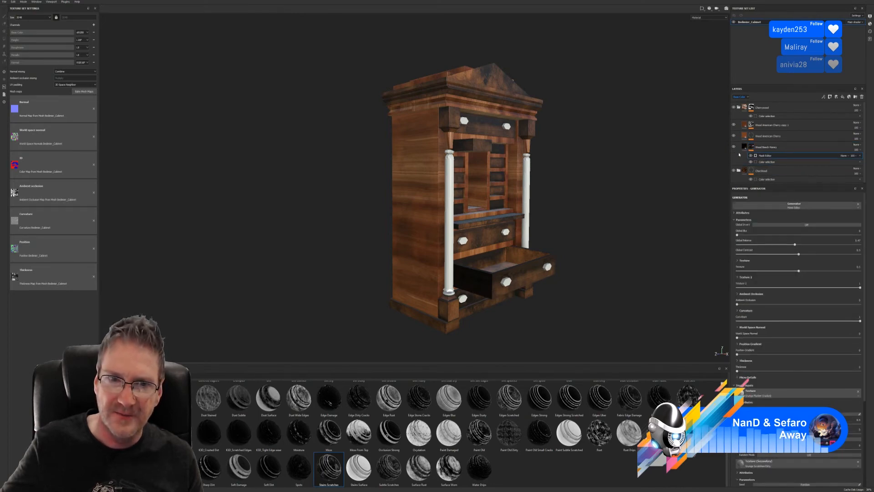
{"action": "left_click_drag", "start_coordinate": [560, 257], "coordinate": [587, 271], "text": "alt"}
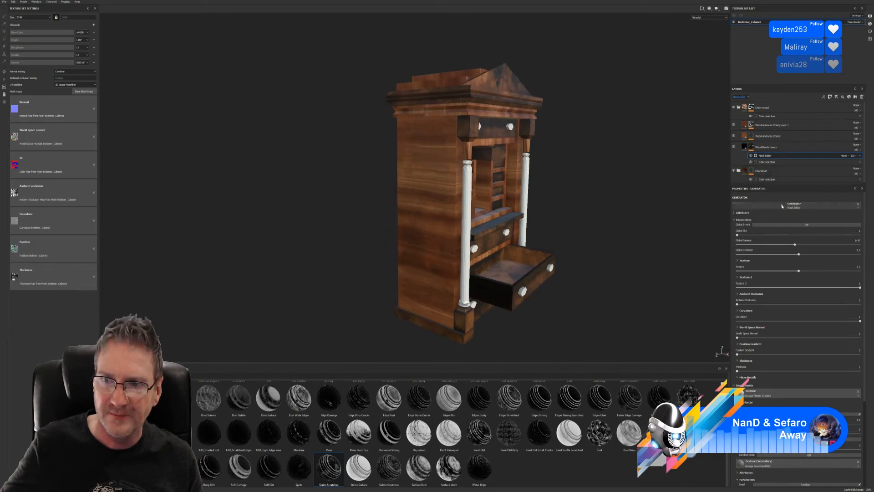
{"action": "left_click_drag", "start_coordinate": [795, 246], "coordinate": [794, 264]}
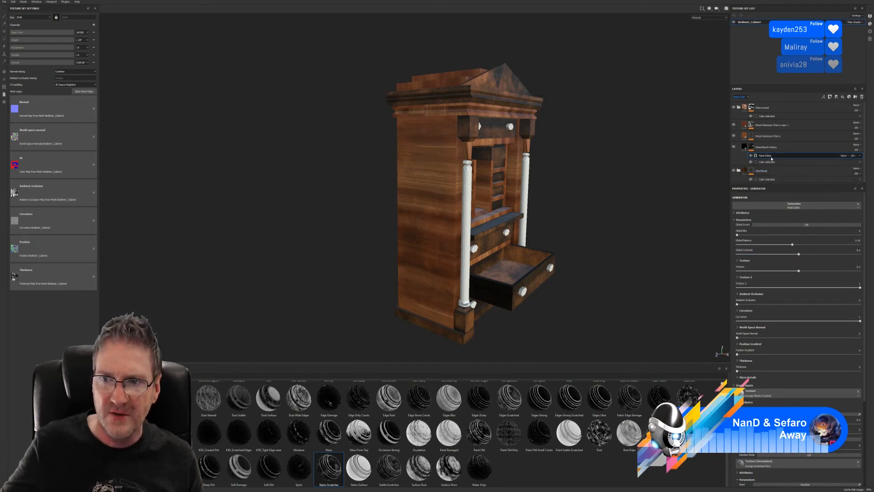
{"action": "left_click", "coordinate": [860, 157]}
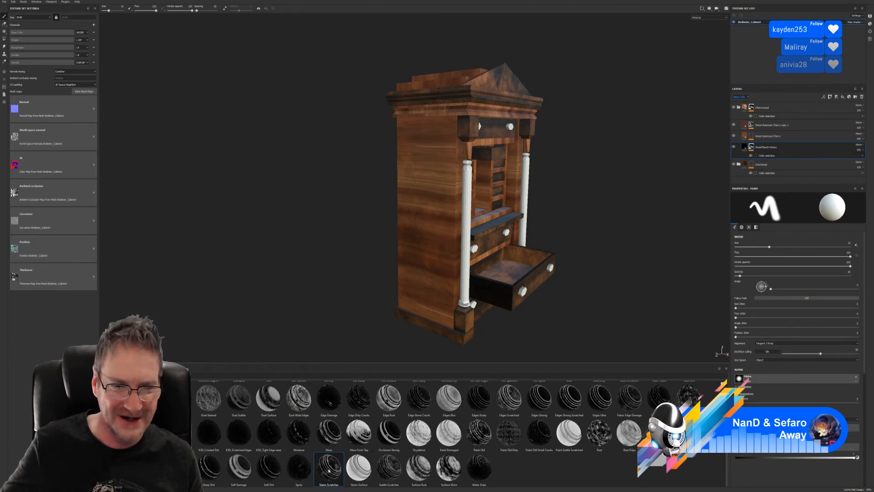
Apply the Stains Scratches smart mask to the base Wood American Cherry layer and turn on Global Invert in its Mask Editor
{"action": "left_click_drag", "start_coordinate": [328, 469], "coordinate": [775, 137]}
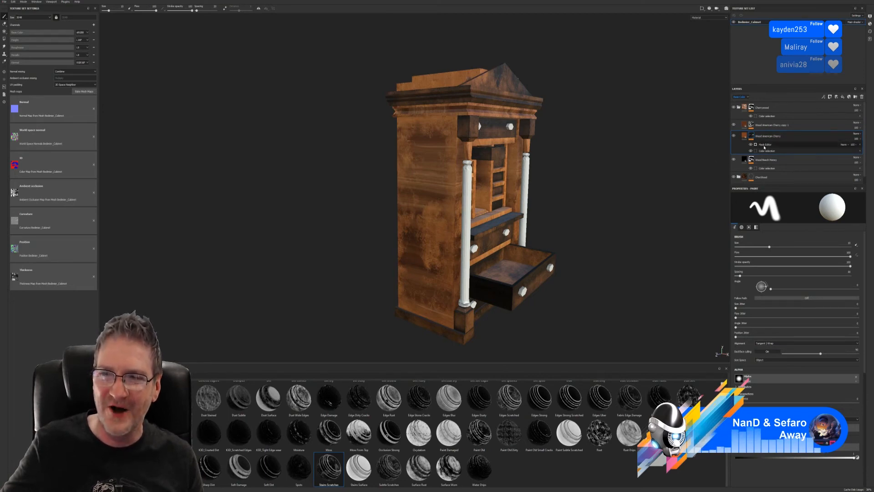
{"action": "left_click", "coordinate": [768, 145]}
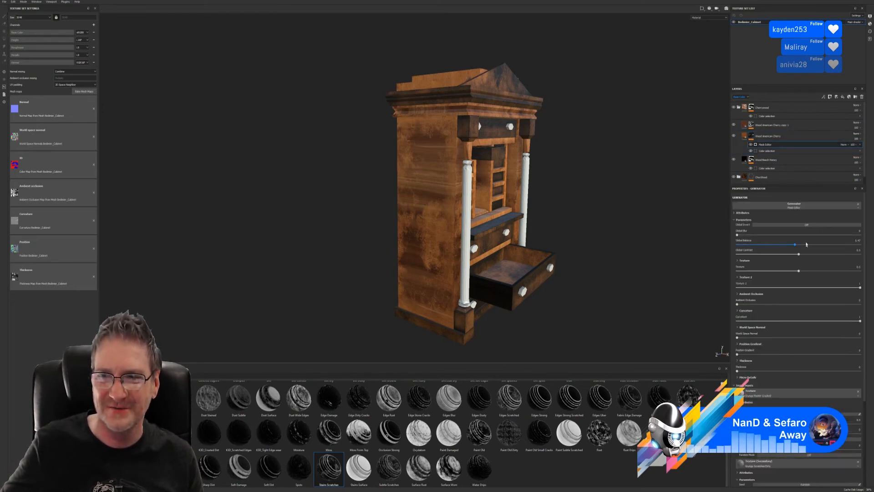
{"action": "left_click", "coordinate": [781, 225]}
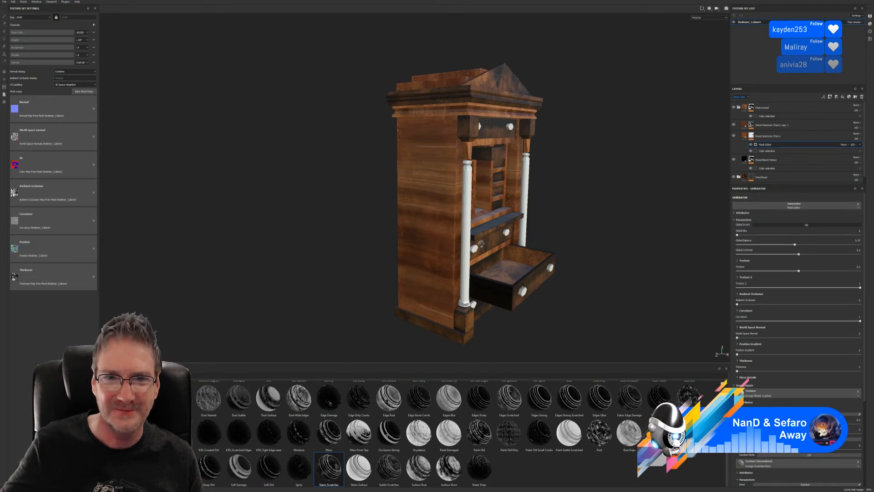
Set the base cherry layer's Mask Editor to Global Balance 0.51, Ambient Occlusion 0.16 and World Space Normal 0.27
{"action": "left_click_drag", "start_coordinate": [546, 244], "coordinate": [635, 231], "text": "alt"}
{"action": "right_click_drag", "start_coordinate": [635, 231], "coordinate": [727, 263], "text": "alt"}
{"action": "left_click_drag", "start_coordinate": [727, 263], "coordinate": [396, 261], "text": "alt"}
{"action": "left_click_drag", "start_coordinate": [795, 245], "coordinate": [817, 255]}
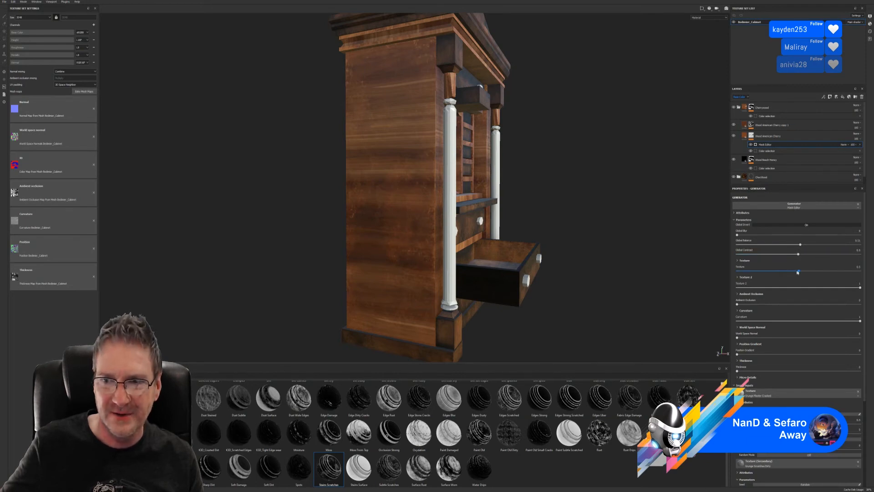
{"action": "left_click_drag", "start_coordinate": [738, 304], "coordinate": [756, 305]}
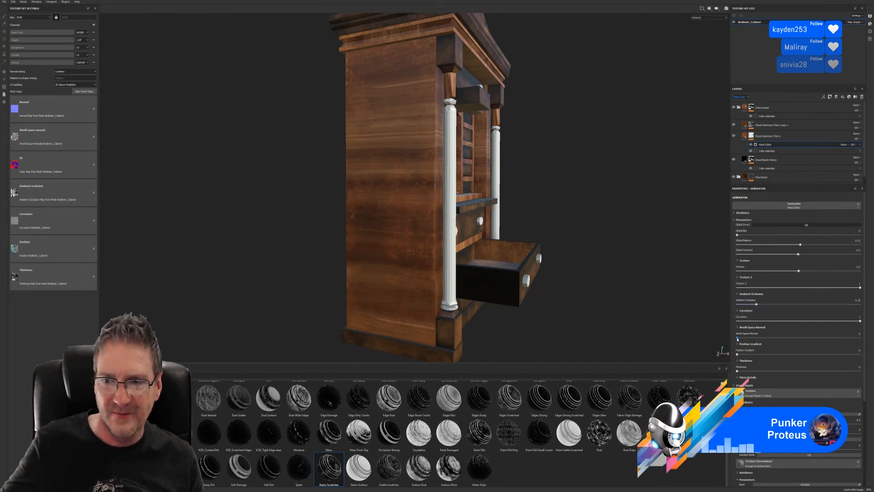
{"action": "mouse_move", "coordinate": [737, 338]}
{"action": "left_mouse_down"}
{"action": "mouse_move", "coordinate": [860, 338]}
{"action": "mouse_move", "coordinate": [790, 337]}
{"action": "mouse_move", "coordinate": [817, 327]}
{"action": "mouse_move", "coordinate": [753, 337]}
{"action": "mouse_move", "coordinate": [770, 337]}
{"action": "left_mouse_up"}
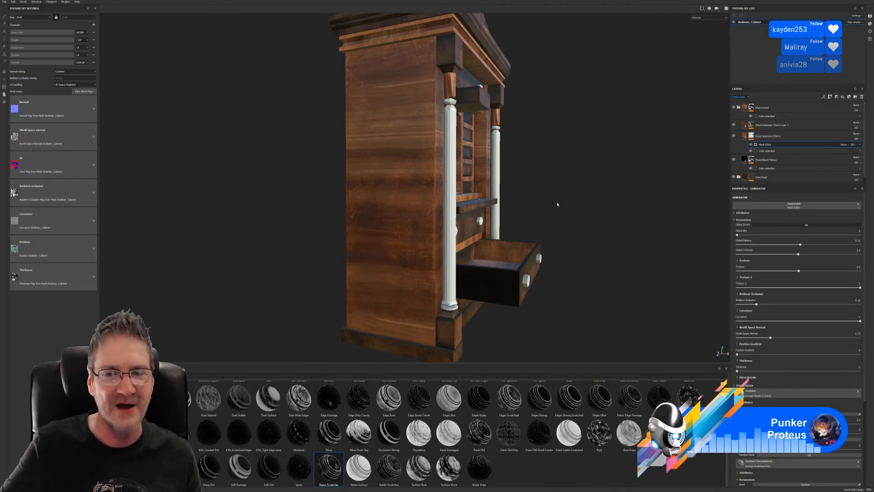
Inspect the layered cherry wood on both sides and the front of the cabinet
{"action": "scroll", "coordinate": [557, 205], "scroll_direction": "down", "scroll_amount": 3}
{"action": "left_click_drag", "start_coordinate": [557, 205], "coordinate": [490, 211], "text": "alt"}
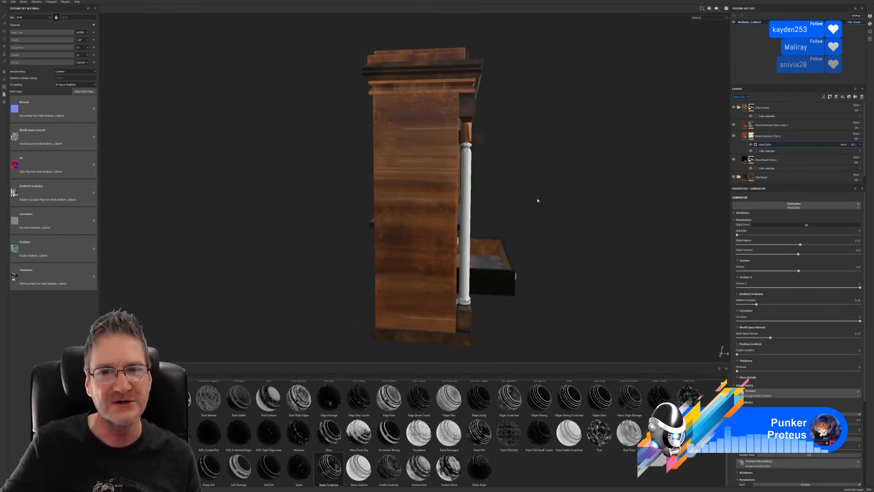
{"action": "left_click_drag", "start_coordinate": [537, 201], "coordinate": [194, 185], "text": "alt"}
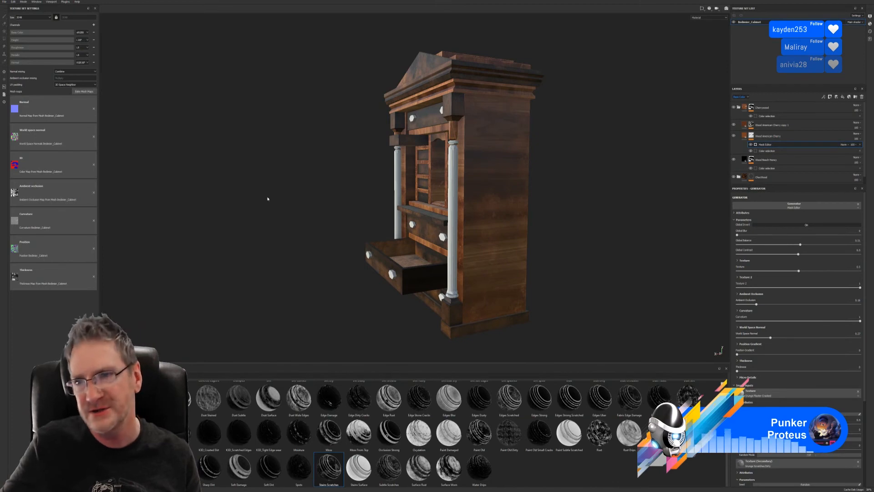
{"action": "left_click_drag", "start_coordinate": [298, 203], "coordinate": [633, 207], "text": "alt"}
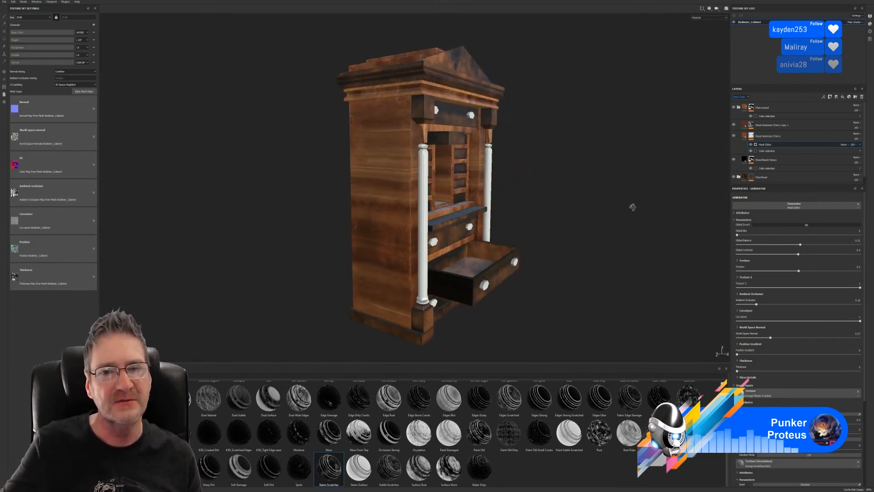
{"action": "left_click_drag", "start_coordinate": [532, 216], "coordinate": [570, 180], "text": "alt"}
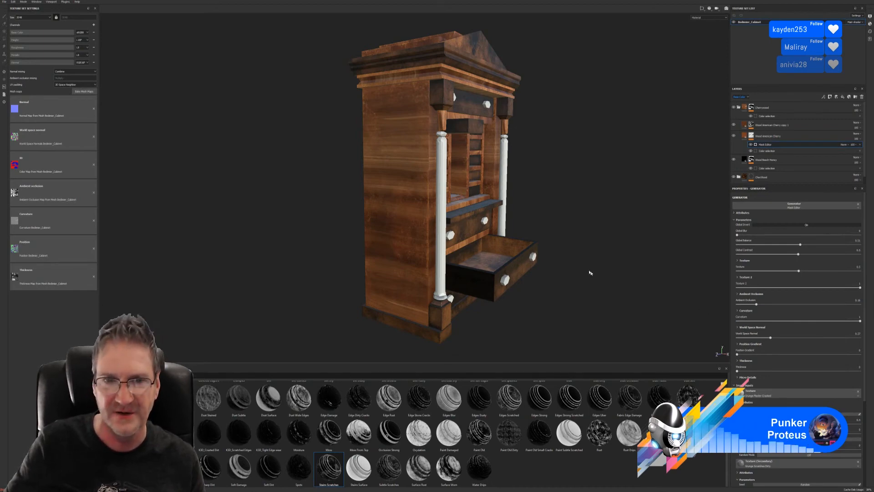
{"action": "left_click_drag", "start_coordinate": [587, 271], "coordinate": [448, 252], "text": "alt"}
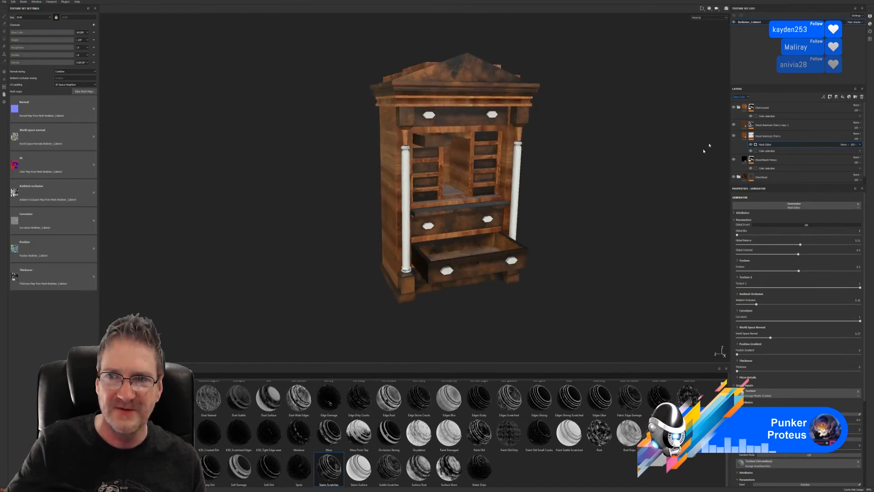
Collapse the cherry wood folder and apply a worn gold smart material to the cabinet as the topmost layer group
{"action": "left_click", "coordinate": [738, 108]}
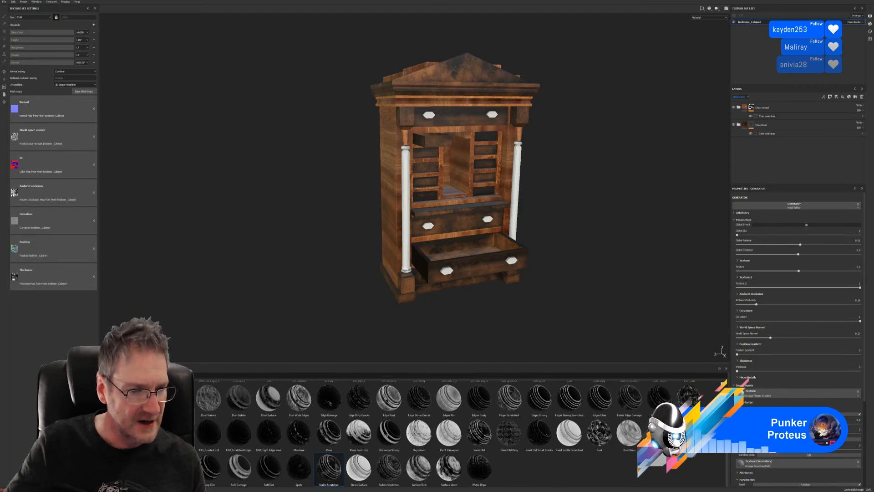
{"action": "left_click", "coordinate": [112, 456]}
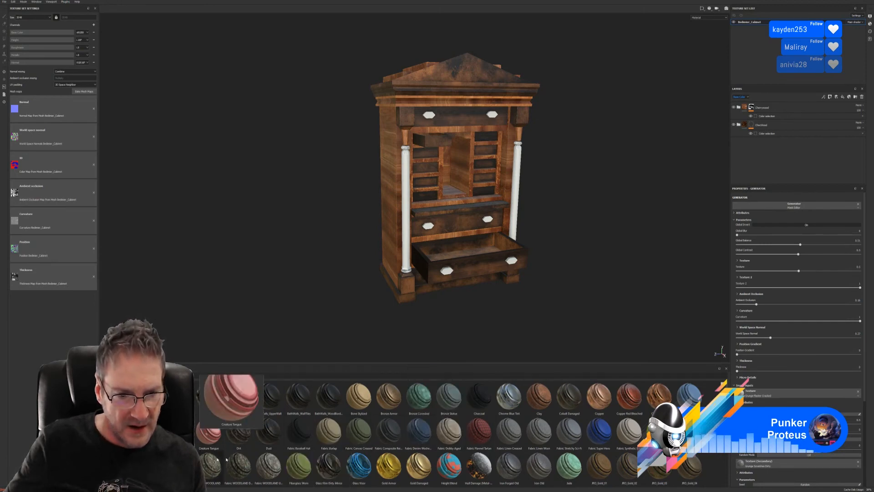
{"action": "scroll", "coordinate": [328, 430], "scroll_direction": "down", "scroll_amount": 3}
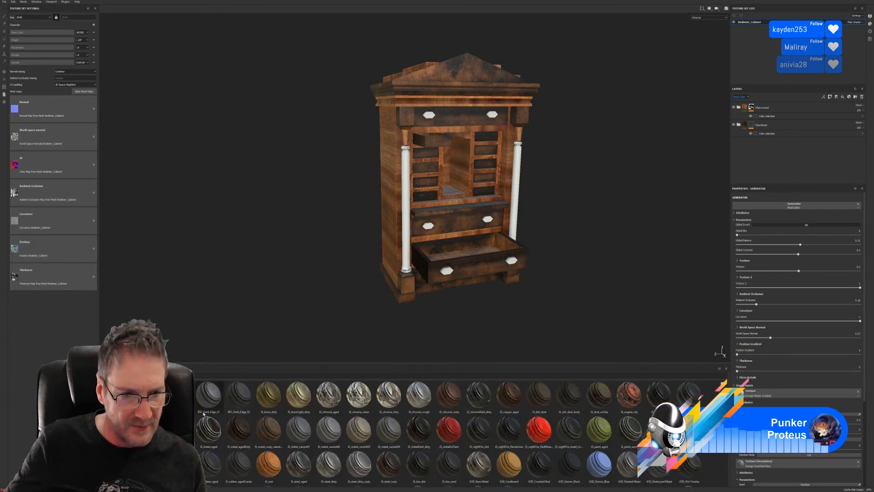
{"action": "left_click_drag", "start_coordinate": [208, 394], "coordinate": [435, 229]}
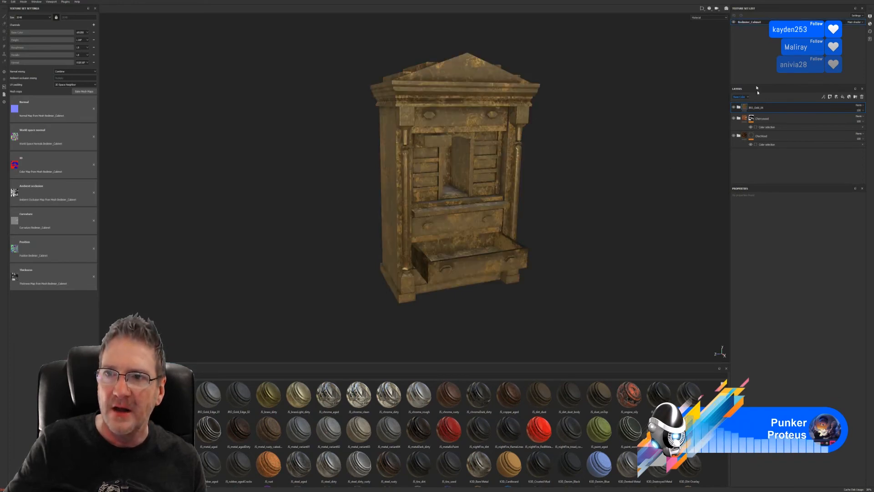
Add a color selection mask to the gold group and pick the drawer handles' ID color
{"action": "right_click", "coordinate": [760, 107]}
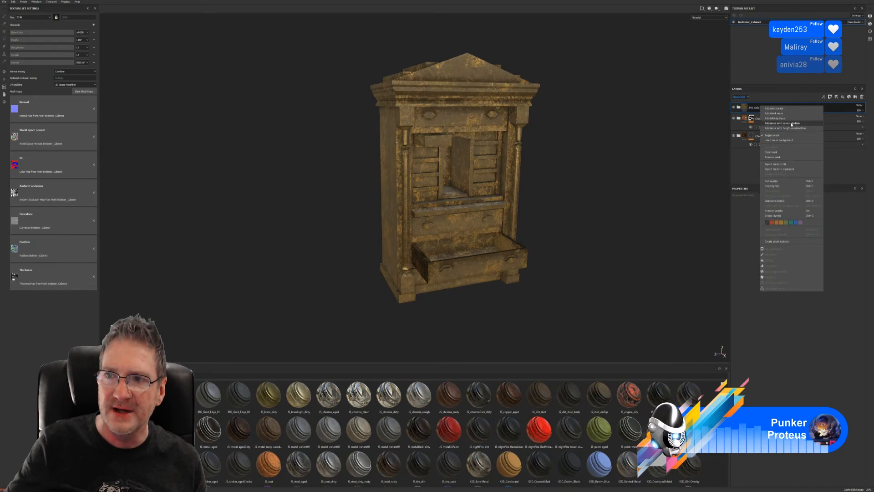
{"action": "left_click", "coordinate": [789, 123]}
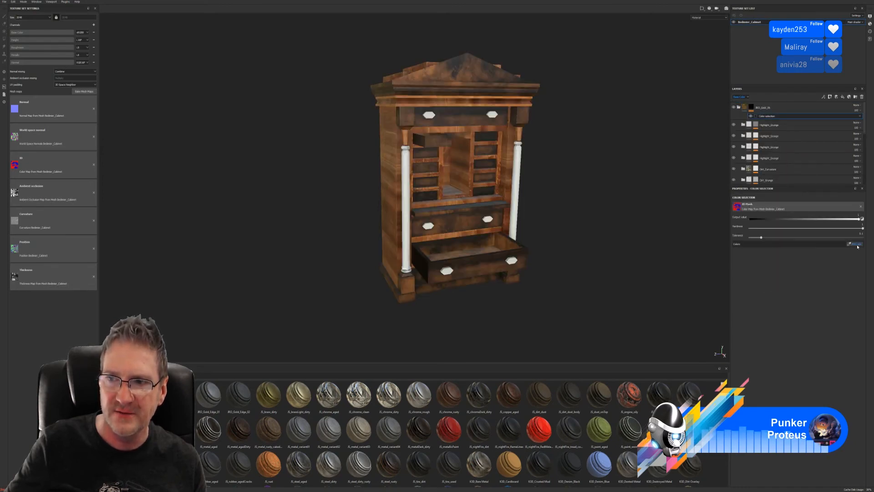
{"action": "left_click", "coordinate": [856, 244]}
{"action": "left_click", "coordinate": [430, 225]}
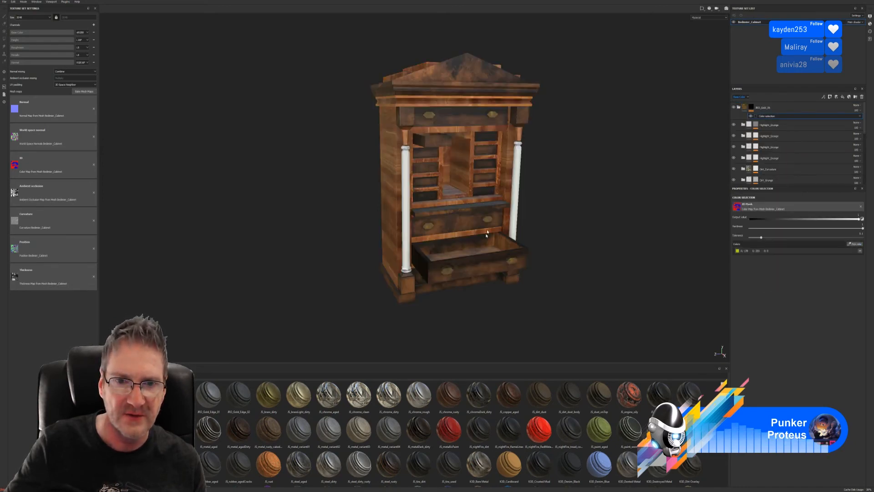
Examine the gold handles up close on the lower drawers and on the top drawer beneath the pediment
{"action": "left_click_drag", "start_coordinate": [487, 235], "coordinate": [439, 213], "text": "alt"}
{"action": "right_click_drag", "start_coordinate": [439, 213], "coordinate": [464, 48], "text": "alt"}
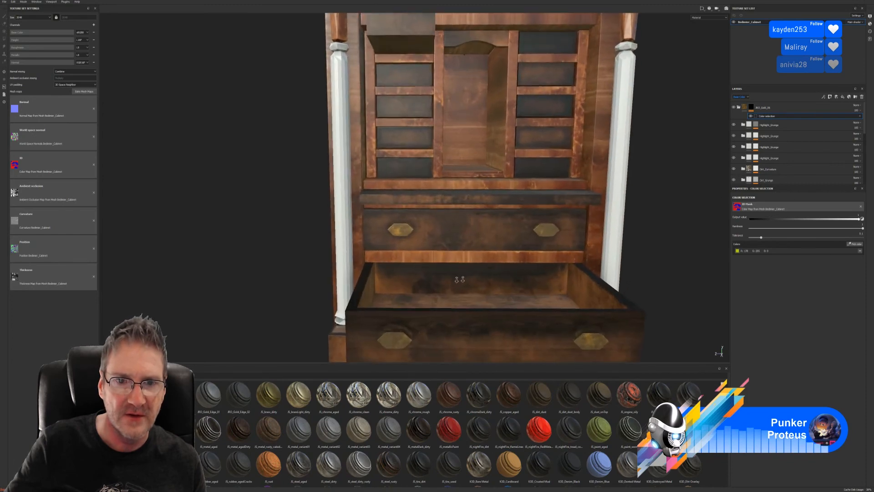
{"action": "left_click_drag", "start_coordinate": [459, 279], "coordinate": [501, 247], "text": "alt"}
{"action": "right_click_drag", "start_coordinate": [501, 247], "coordinate": [366, 255], "text": "alt"}
{"action": "middle_click_drag", "start_coordinate": [462, 162], "coordinate": [448, 304], "text": "alt"}
{"action": "mouse_move", "coordinate": [444, 252]}
{"action": "right_mouse_down", "text": "alt"}
{"action": "mouse_move", "coordinate": [399, 246]}
{"action": "mouse_move", "coordinate": [446, 248]}
{"action": "right_mouse_up", "text": "alt"}
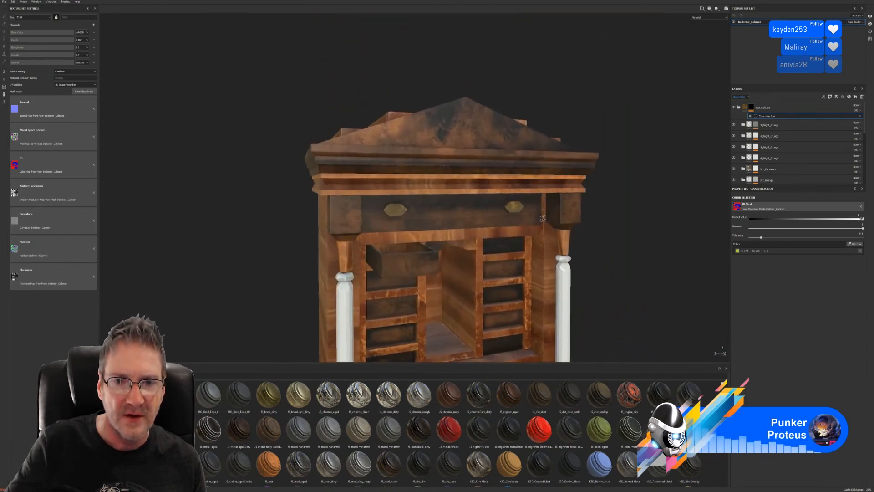
{"action": "middle_click_drag", "start_coordinate": [454, 300], "coordinate": [458, 262], "text": "alt"}
Save the project as Bedmeier_Cabinet in the Biedermeier style bureau folder
{"action": "left_click", "coordinate": [4, 2]}
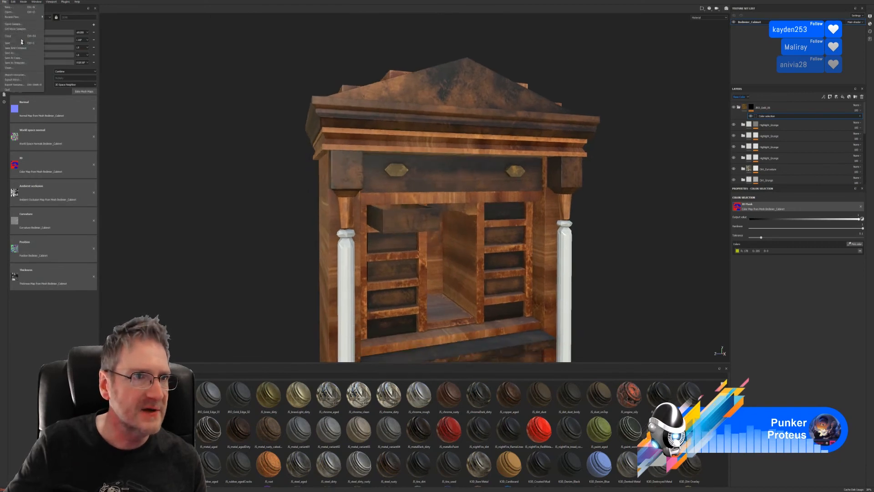
{"action": "left_click", "coordinate": [12, 52]}
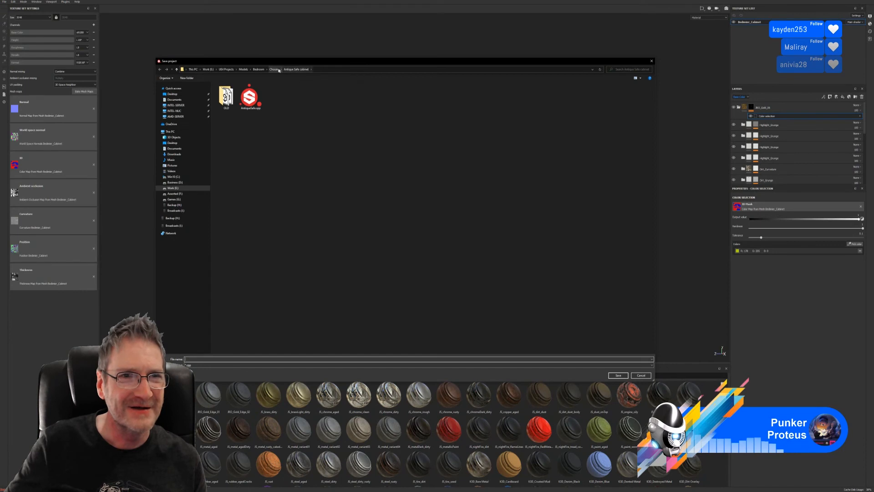
{"action": "left_click", "coordinate": [275, 69]}
{"action": "double_click", "coordinate": [250, 95]}
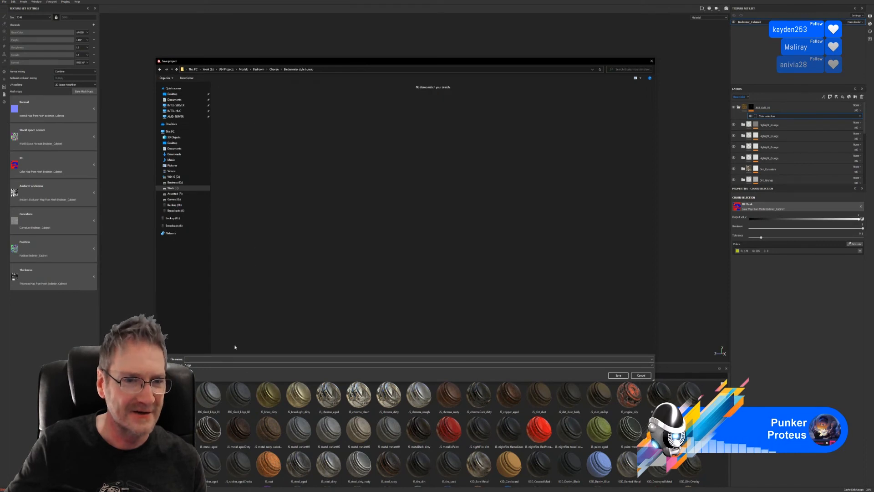
{"action": "left_click", "coordinate": [192, 359]}
{"action": "type", "text": "Bed"}
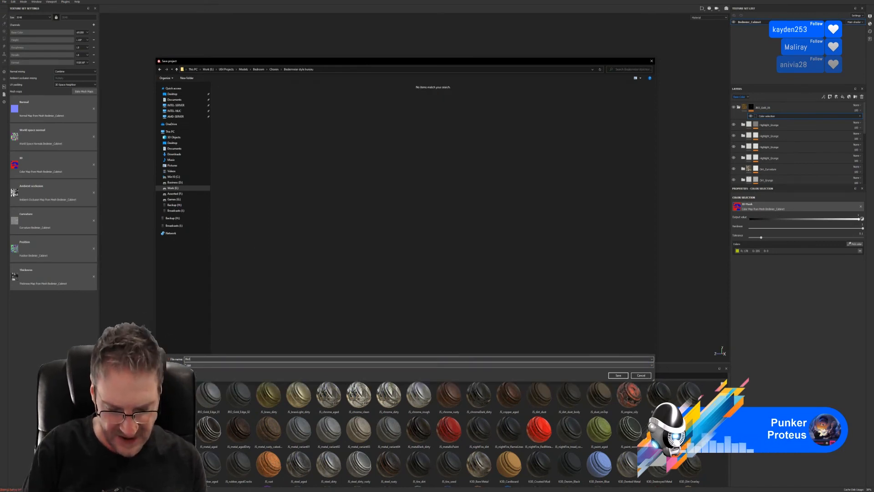
{"action": "type", "text": "meie"}
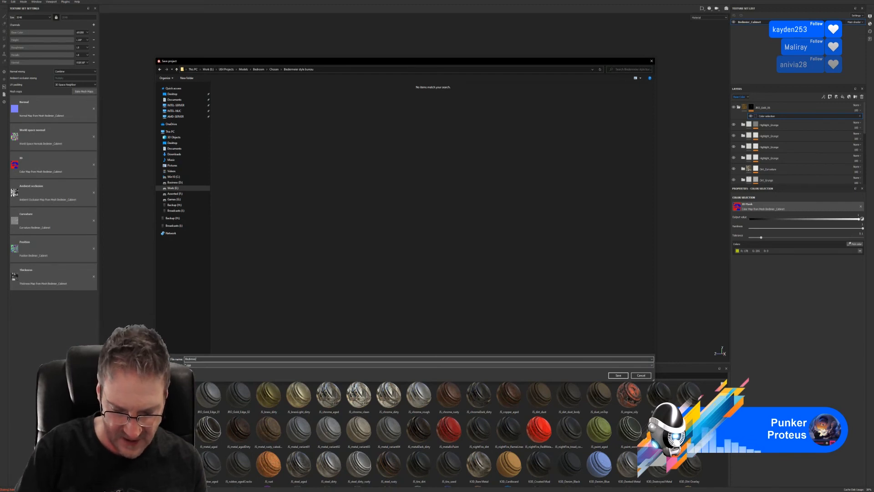
{"action": "type", "text": "r_Ca"}
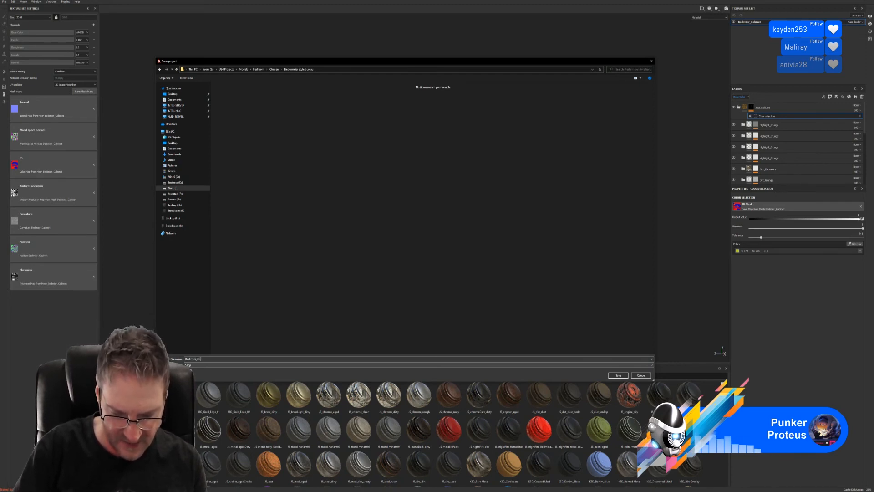
{"action": "type", "text": "binet"}
{"action": "key", "text": "Return"}
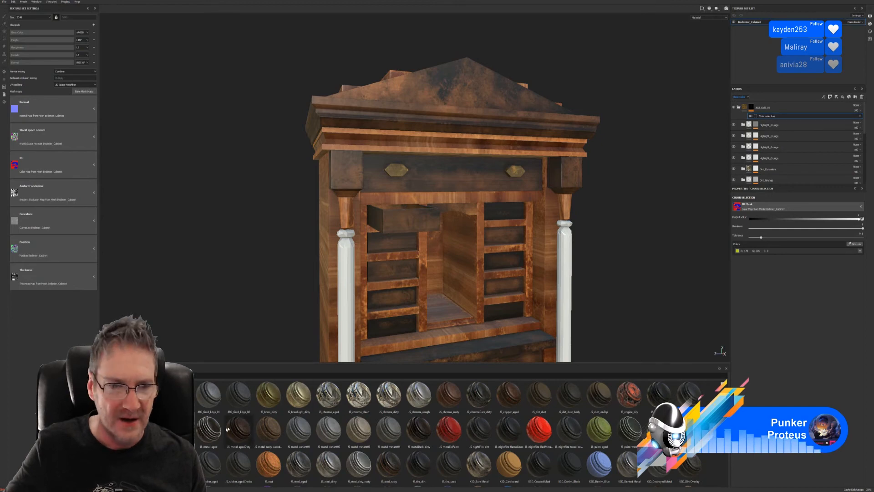
Find the Rusty Iron material, add it as a fill layer above the gold group, and increase its UV scale
{"action": "left_click", "coordinate": [123, 455]}
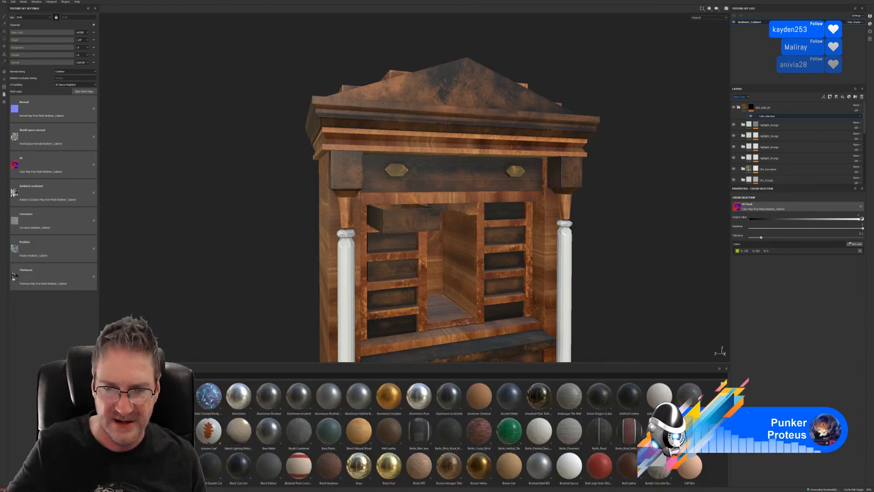
{"action": "scroll", "coordinate": [455, 433], "scroll_direction": "down", "scroll_amount": 3}
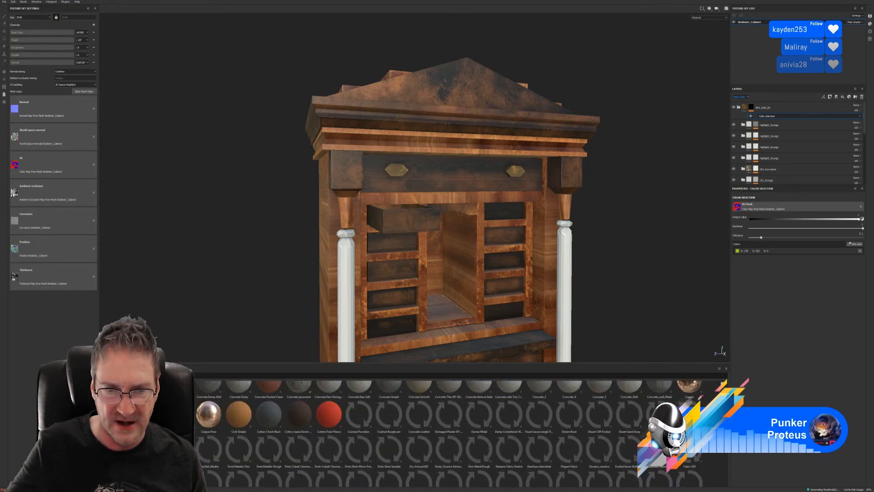
{"action": "scroll", "coordinate": [451, 433], "scroll_direction": "down", "scroll_amount": 4}
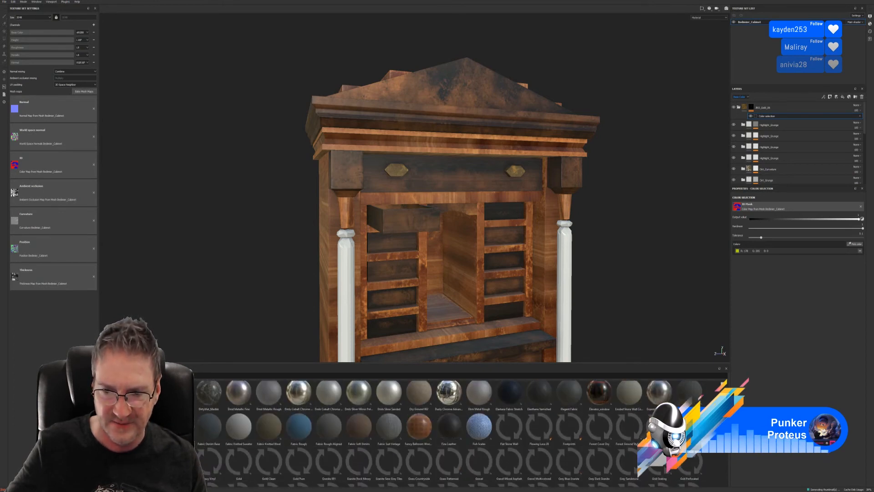
{"action": "scroll", "coordinate": [450, 433], "scroll_direction": "down", "scroll_amount": 3}
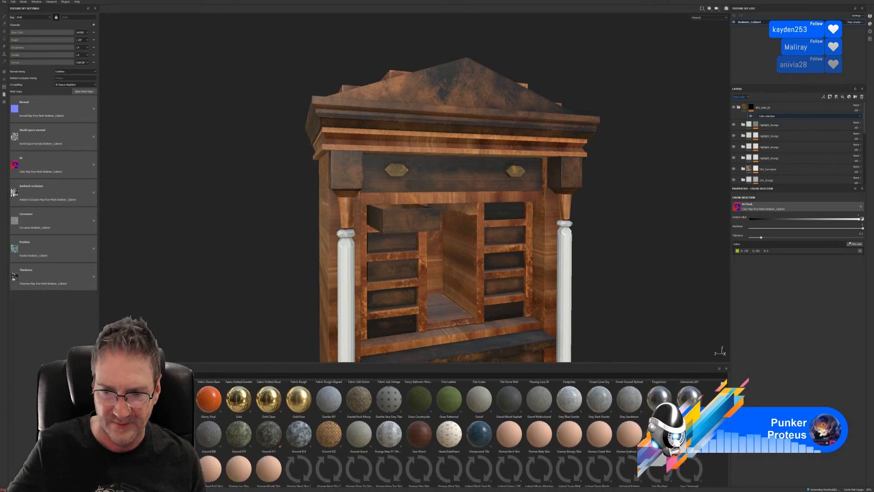
{"action": "scroll", "coordinate": [451, 432], "scroll_direction": "down", "scroll_amount": 3}
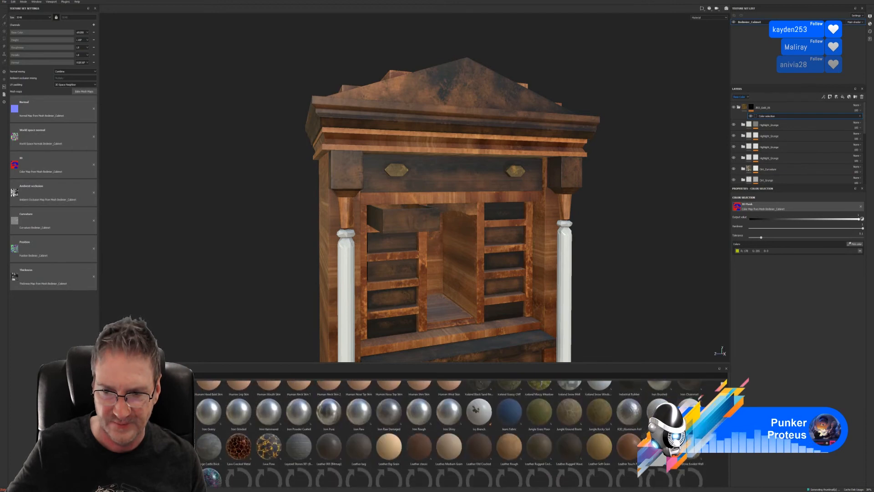
{"action": "scroll", "coordinate": [450, 433], "scroll_direction": "down", "scroll_amount": 4}
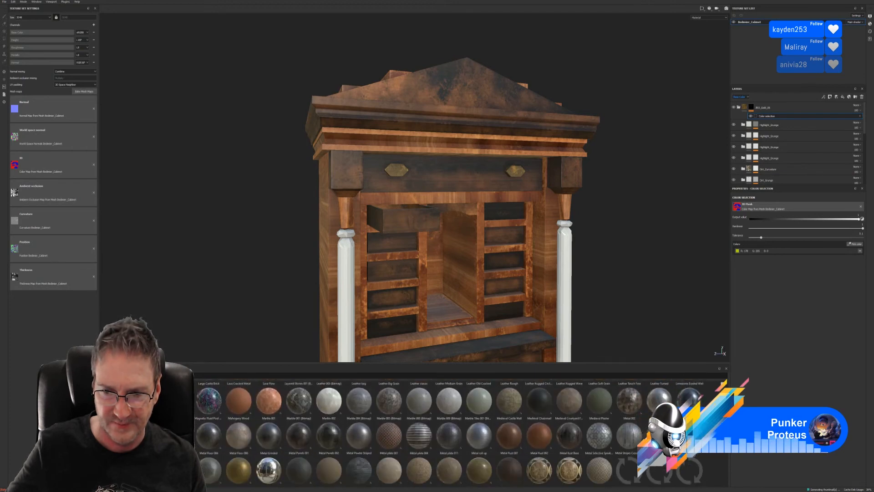
{"action": "scroll", "coordinate": [450, 432], "scroll_direction": "down", "scroll_amount": 1}
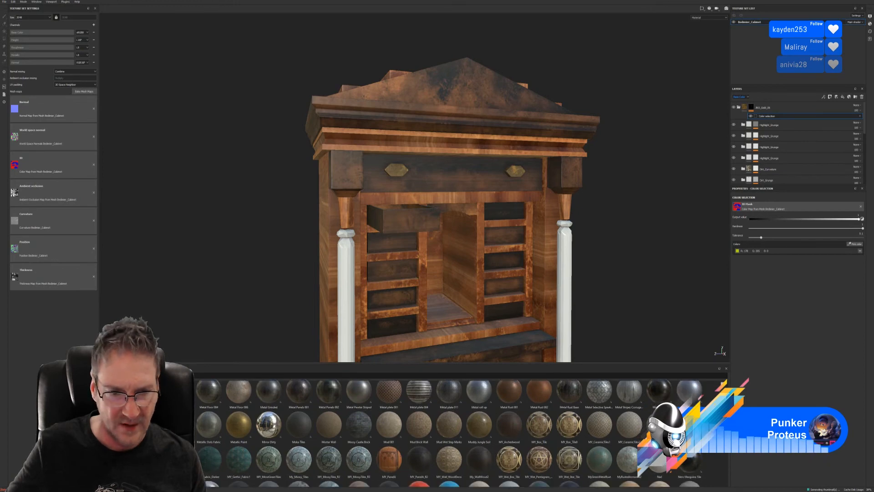
{"action": "scroll", "coordinate": [450, 432], "scroll_direction": "up", "scroll_amount": 1}
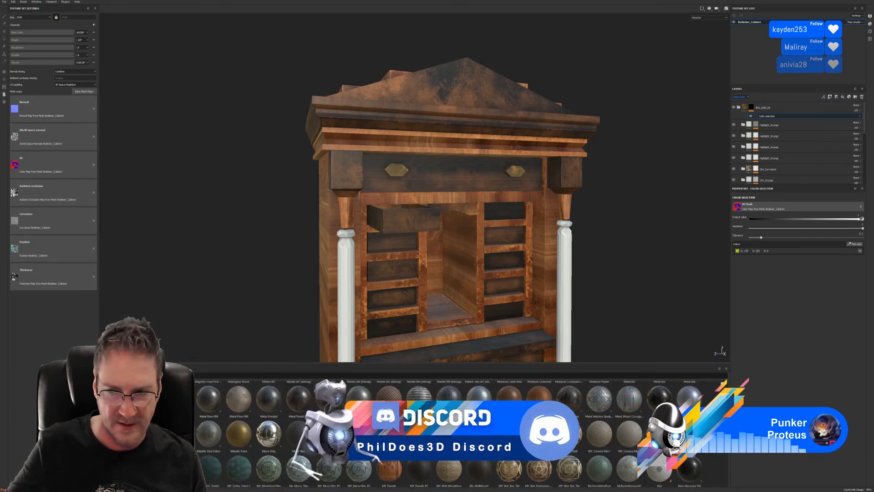
{"action": "scroll", "coordinate": [305, 407], "scroll_direction": "down", "scroll_amount": 1}
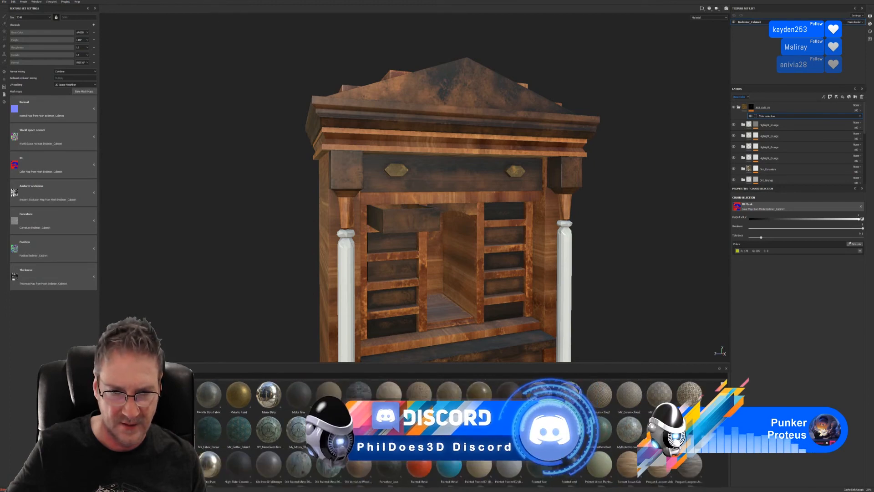
{"action": "scroll", "coordinate": [721, 456], "scroll_direction": "down", "scroll_amount": 2}
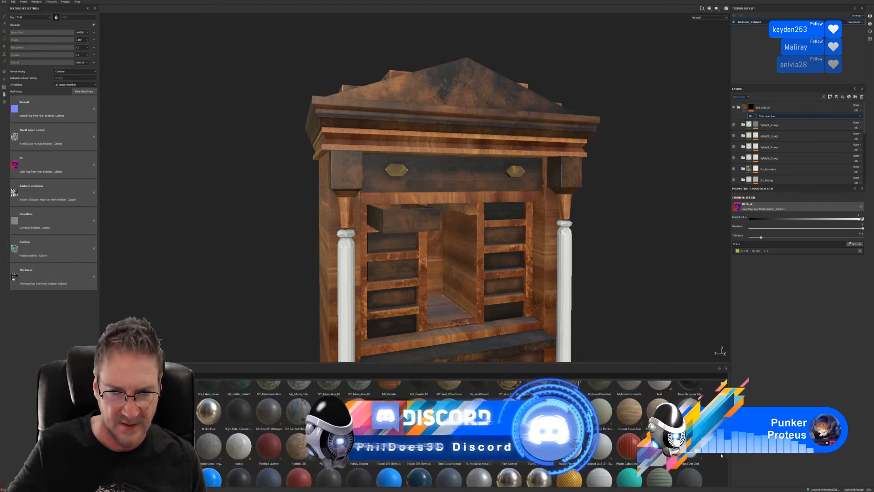
{"action": "scroll", "coordinate": [721, 455], "scroll_direction": "down", "scroll_amount": 1}
{"action": "scroll", "coordinate": [720, 456], "scroll_direction": "down", "scroll_amount": 1}
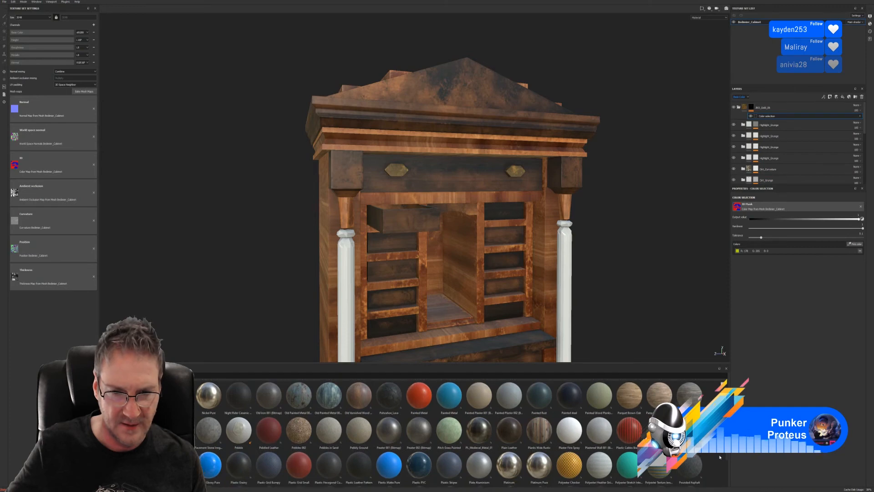
{"action": "scroll", "coordinate": [719, 456], "scroll_direction": "down", "scroll_amount": 2}
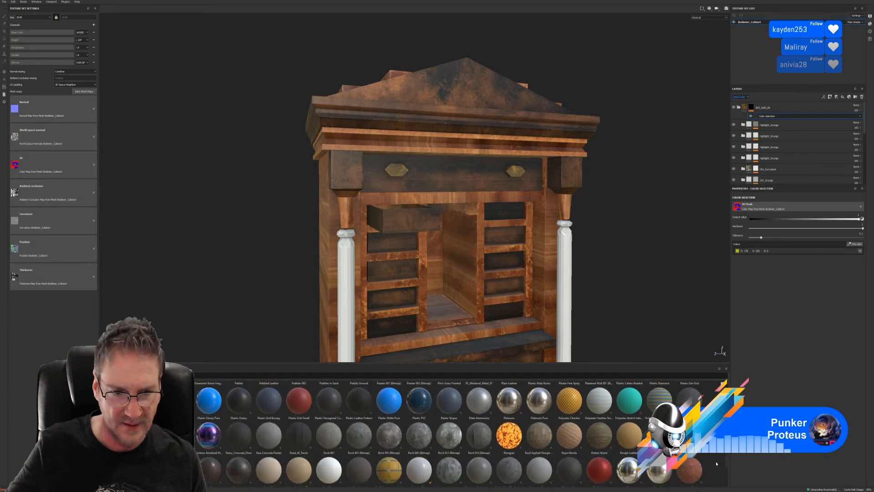
{"action": "scroll", "coordinate": [715, 465], "scroll_direction": "down", "scroll_amount": 1}
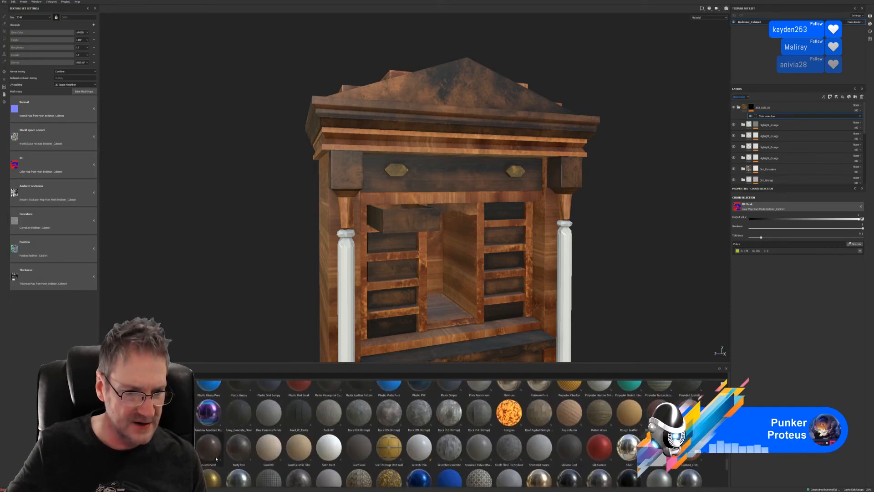
{"action": "left_click_drag", "start_coordinate": [250, 453], "coordinate": [527, 178]}
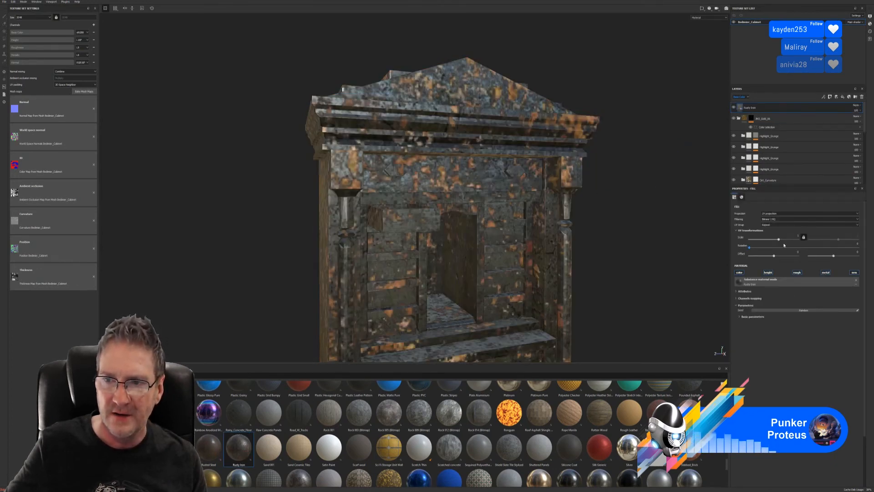
{"action": "left_click_drag", "start_coordinate": [778, 242], "coordinate": [786, 241]}
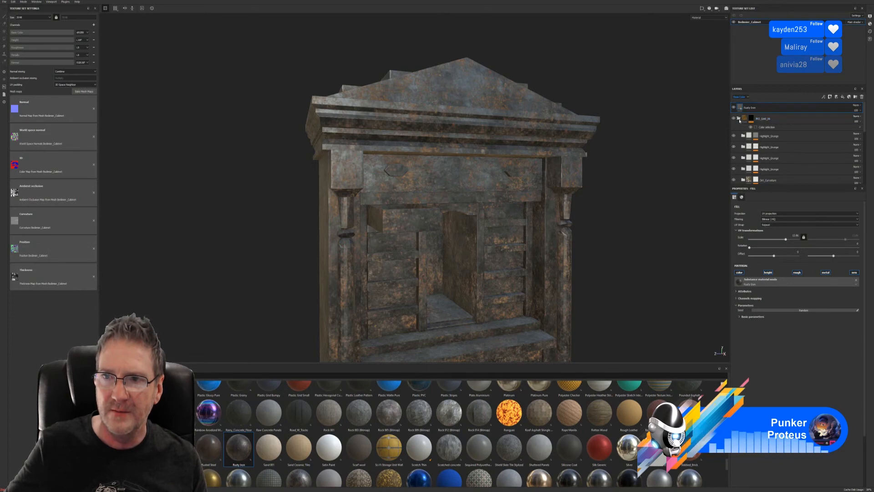
Group the Rusty Iron layer with the gold group in one folder and name it Handles
{"action": "right_click", "coordinate": [768, 119]}
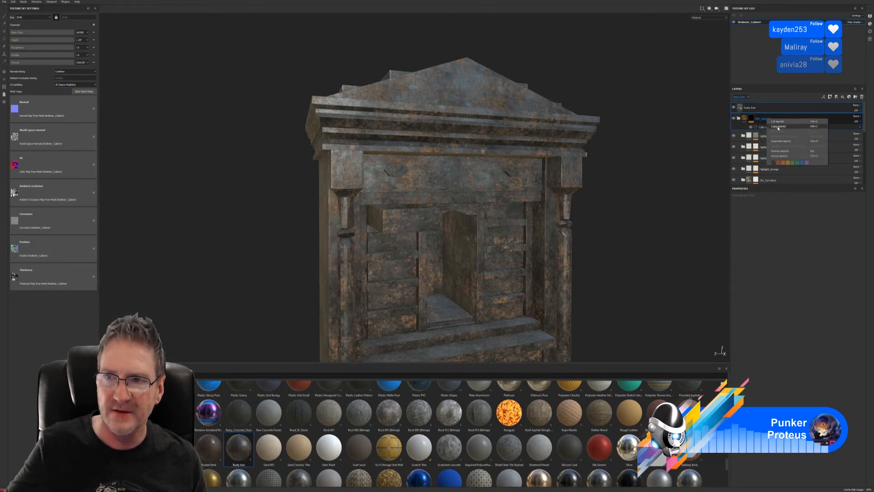
{"action": "left_click", "coordinate": [782, 157]}
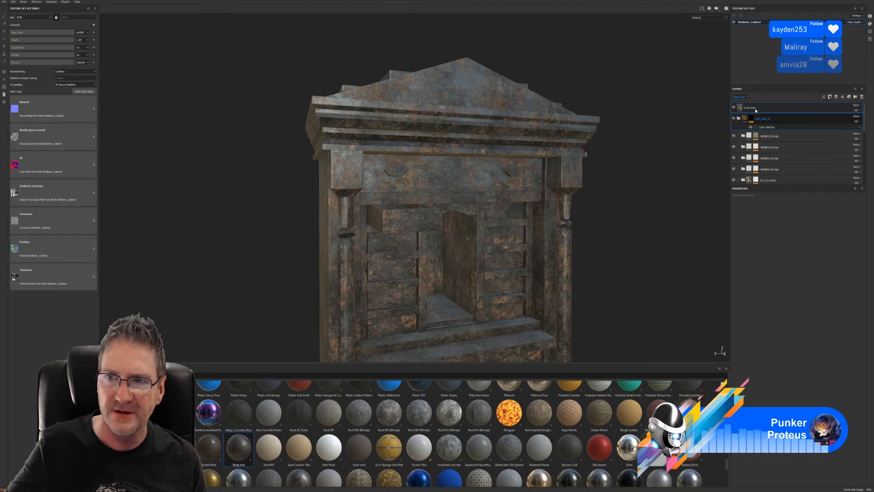
{"action": "key", "text": "ctrl+g"}
{"action": "double_click", "coordinate": [753, 108]}
{"action": "type", "text": "H"}
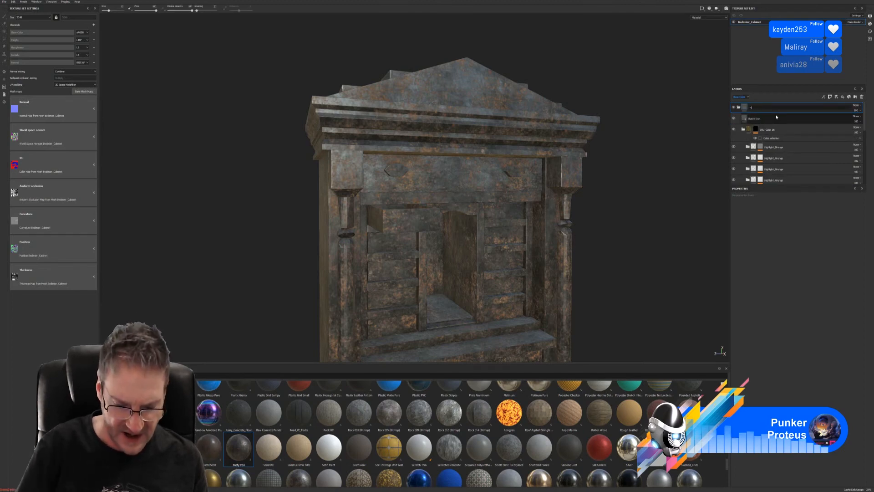
{"action": "type", "text": "andles"}
{"action": "key", "text": "Return"}
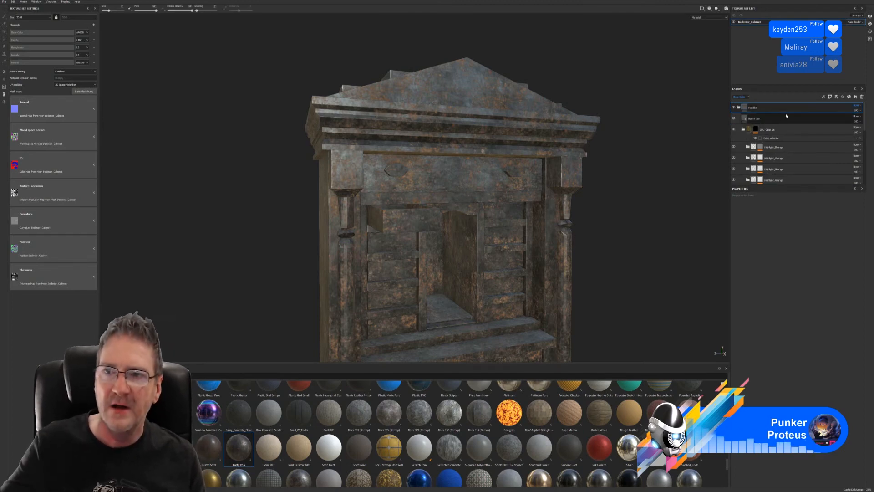
Collapse the gold subfolder and mask the Handles group by colour selection, picking the drawer handles' ID colour
{"action": "left_click", "coordinate": [743, 129]}
{"action": "left_click_drag", "start_coordinate": [772, 126], "coordinate": [739, 107]}
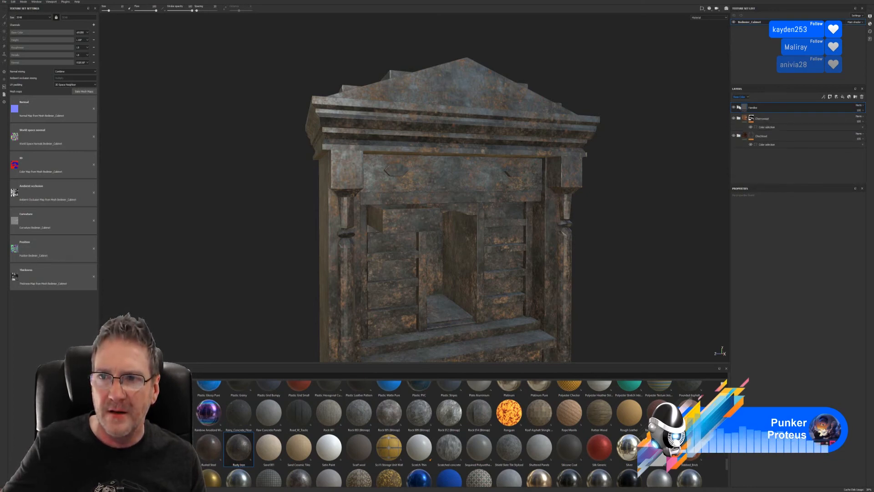
{"action": "right_click", "coordinate": [766, 109]}
{"action": "left_click", "coordinate": [802, 126]}
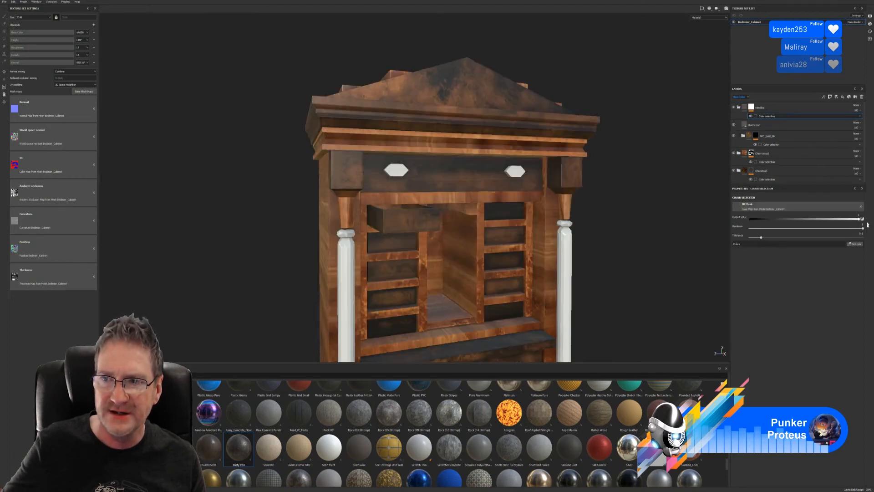
{"action": "left_click", "coordinate": [855, 244]}
{"action": "left_click", "coordinate": [514, 169]}
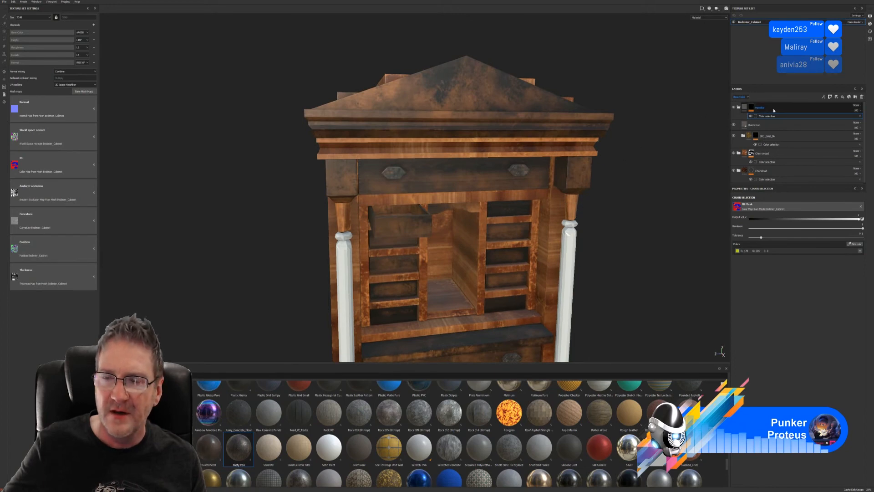
Find the Surface Worn smart mask and apply it to the Rusty Iron layer inside the Handles group
{"action": "left_click", "coordinate": [763, 128]}
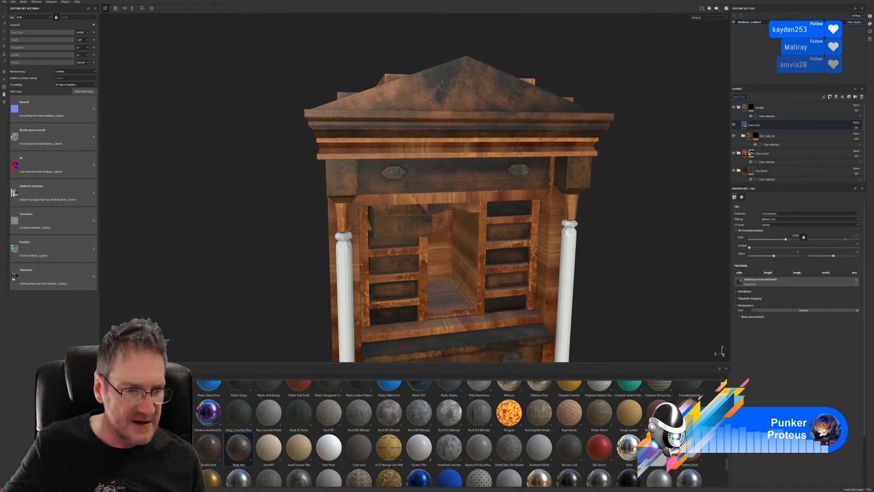
{"action": "left_click", "coordinate": [104, 436]}
{"action": "left_click", "coordinate": [105, 399]}
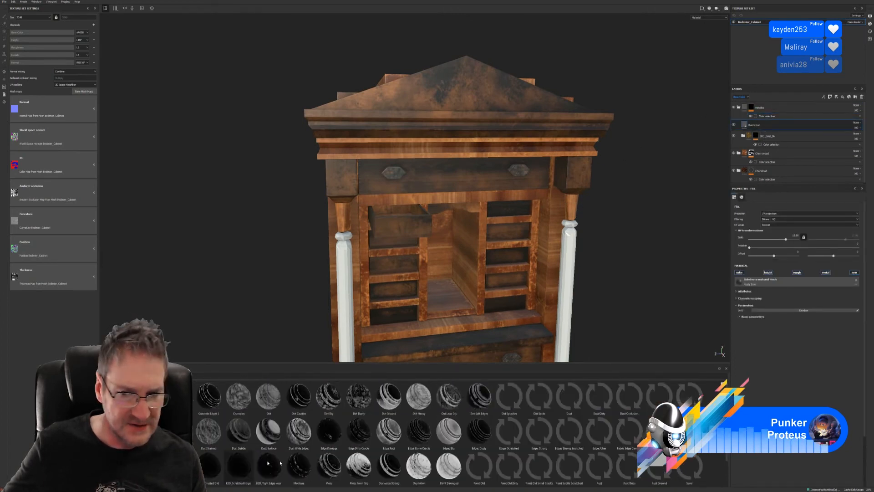
{"action": "scroll", "coordinate": [458, 432], "scroll_direction": "down", "scroll_amount": 2}
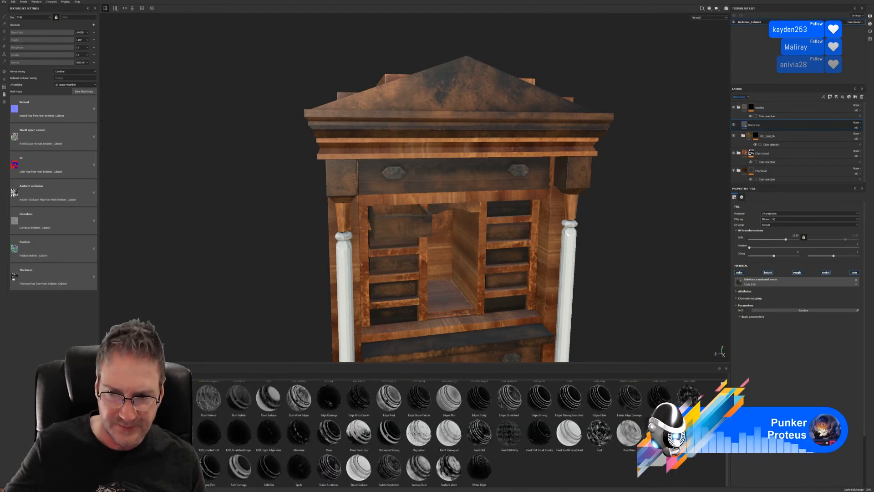
{"action": "mouse_move", "coordinate": [449, 469]}
{"action": "left_mouse_down"}
{"action": "mouse_move", "coordinate": [769, 186]}
{"action": "mouse_move", "coordinate": [780, 128]}
{"action": "left_mouse_up"}
{"action": "scroll", "coordinate": [521, 170], "scroll_direction": "up", "scroll_amount": 5}
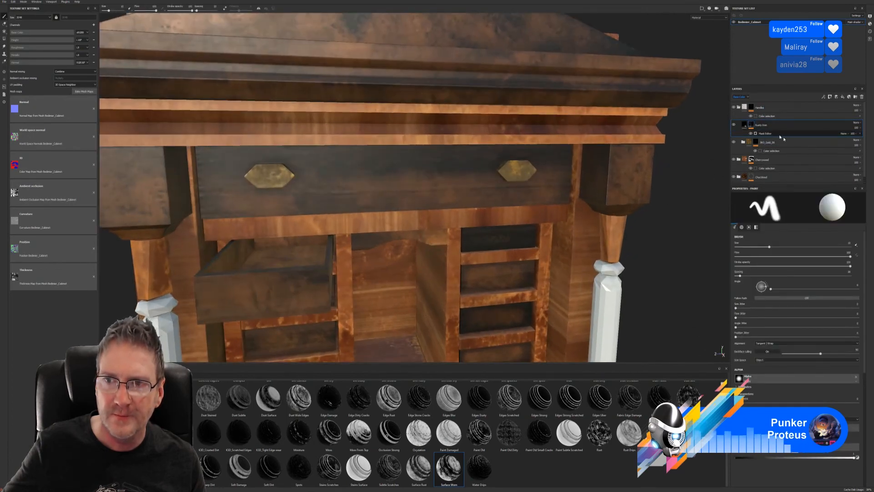
In the Rusty Iron mask generator, turn on global invert, raise global balance and contrast, and reduce the ambient occlusion and curvature influence
{"action": "left_click", "coordinate": [780, 135]}
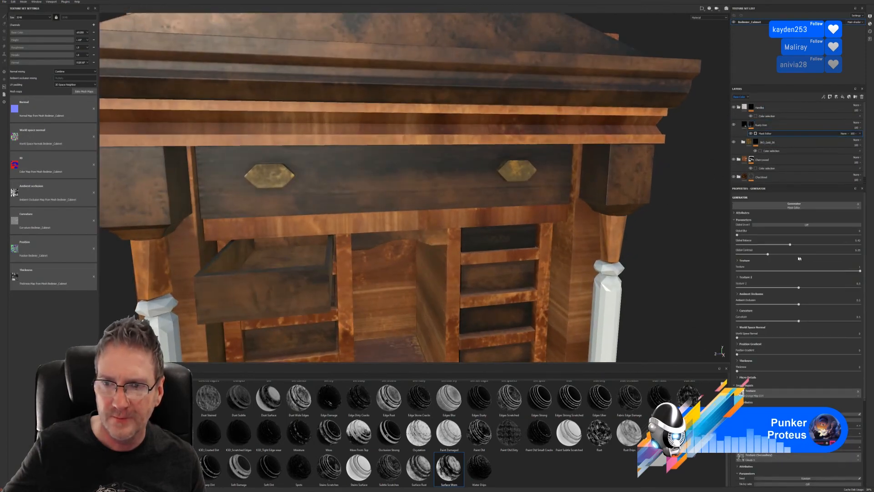
{"action": "left_click", "coordinate": [808, 225]}
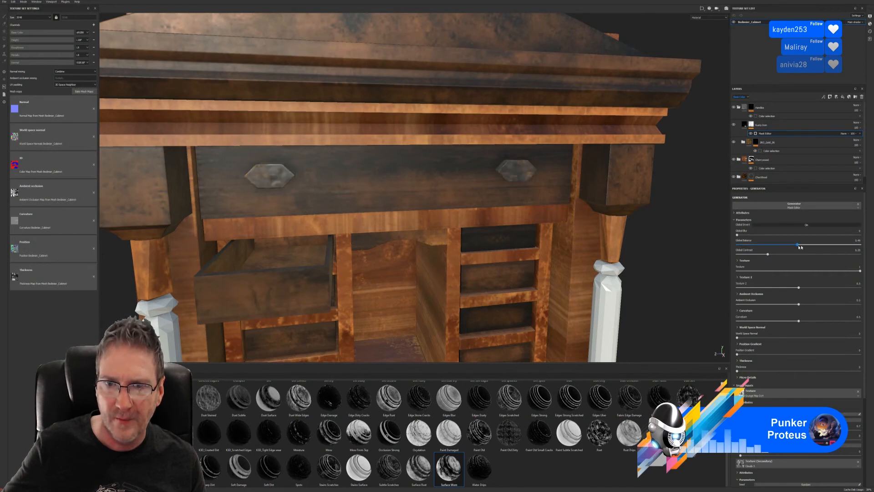
{"action": "left_click_drag", "start_coordinate": [845, 248], "coordinate": [860, 246]}
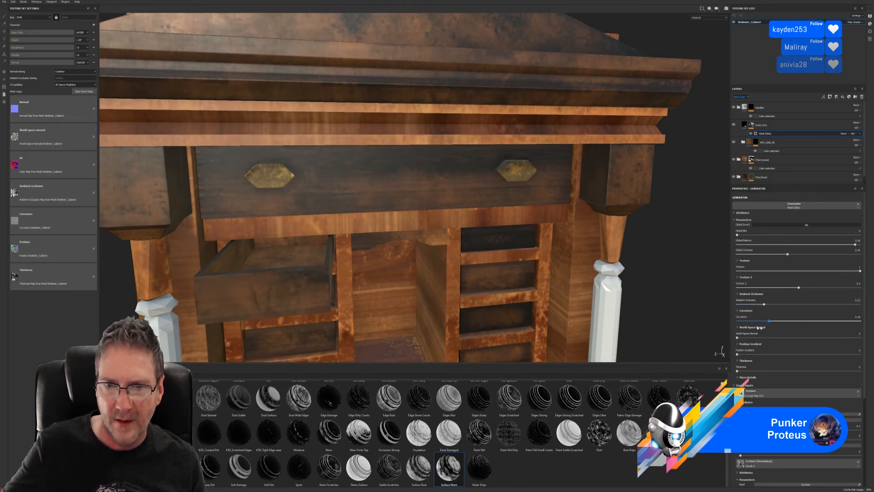
{"action": "mouse_move", "coordinate": [759, 327]}
{"action": "left_mouse_down"}
{"action": "mouse_move", "coordinate": [734, 330]}
{"action": "mouse_move", "coordinate": [844, 333]}
{"action": "mouse_move", "coordinate": [752, 335]}
{"action": "left_mouse_up"}
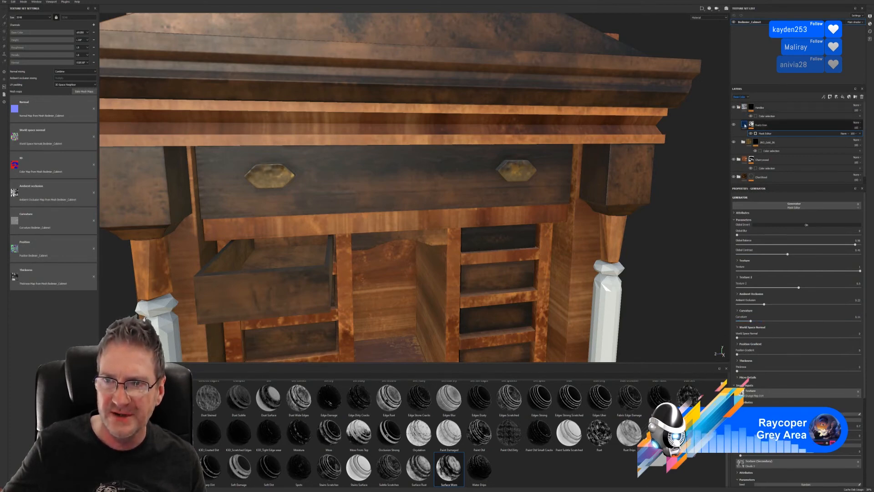
{"action": "left_click", "coordinate": [769, 125]}
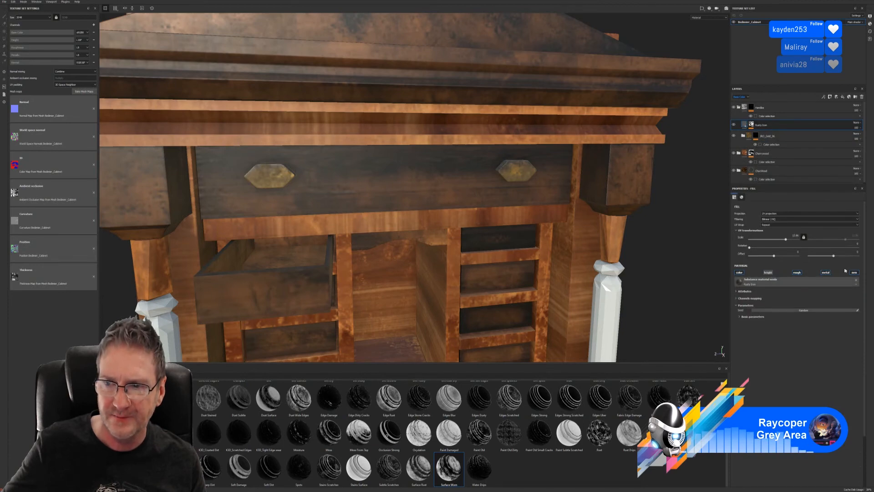
Inspect the aged gold handles across the whole cabinet from several angles and collapse the Handles group
{"action": "left_click_drag", "start_coordinate": [473, 237], "coordinate": [448, 273], "text": "alt"}
{"action": "right_click_drag", "start_coordinate": [409, 273], "coordinate": [199, 288], "text": "alt"}
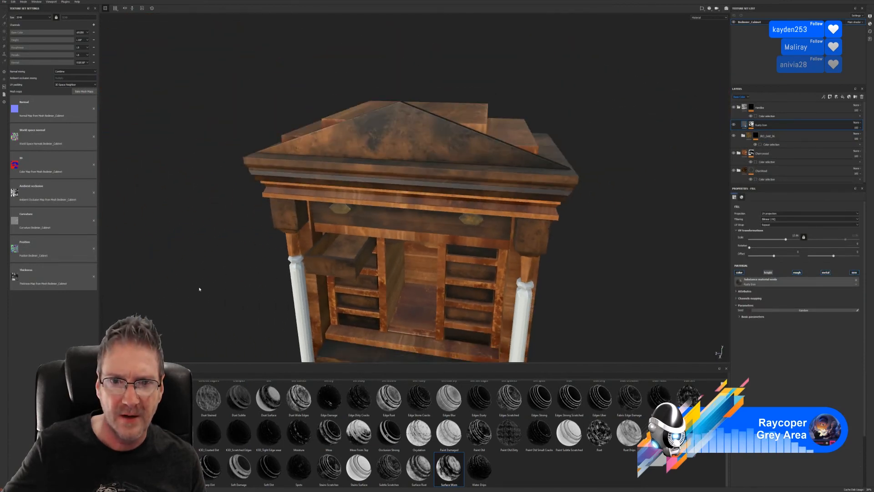
{"action": "middle_click_drag", "start_coordinate": [361, 234], "coordinate": [351, 100], "text": "alt"}
{"action": "left_click_drag", "start_coordinate": [355, 284], "coordinate": [453, 243], "text": "alt"}
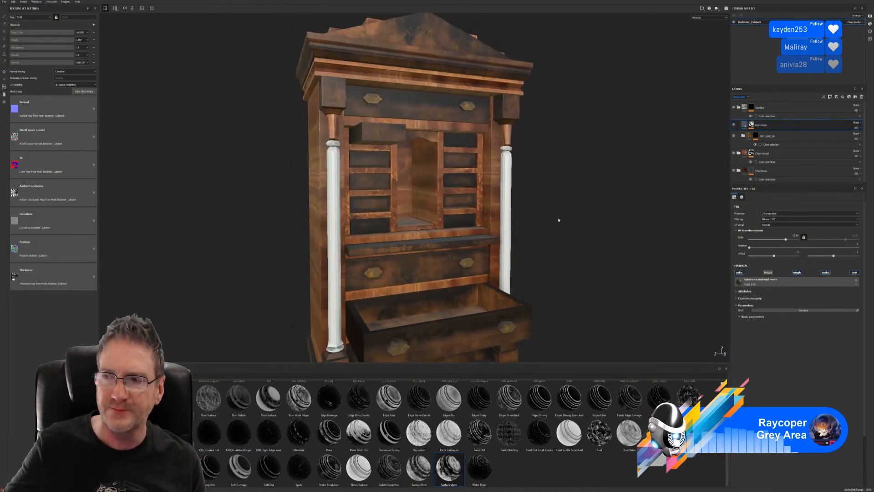
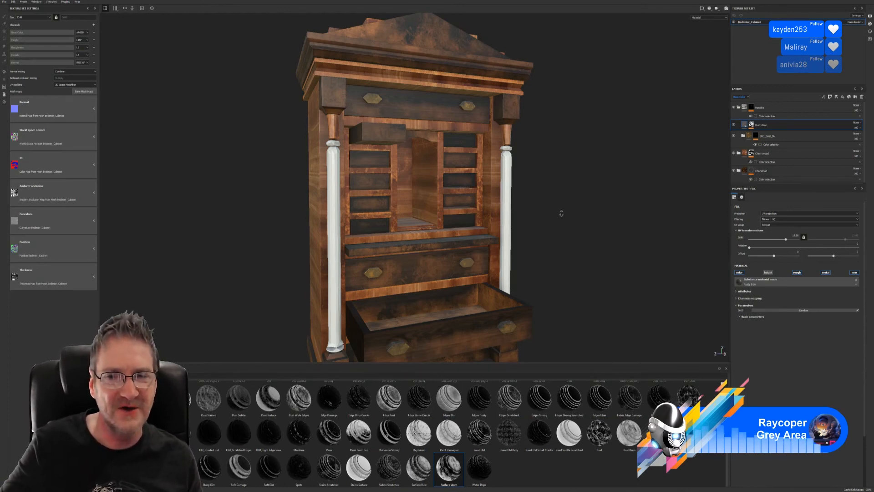
{"action": "left_click_drag", "start_coordinate": [561, 213], "coordinate": [471, 208], "text": "alt"}
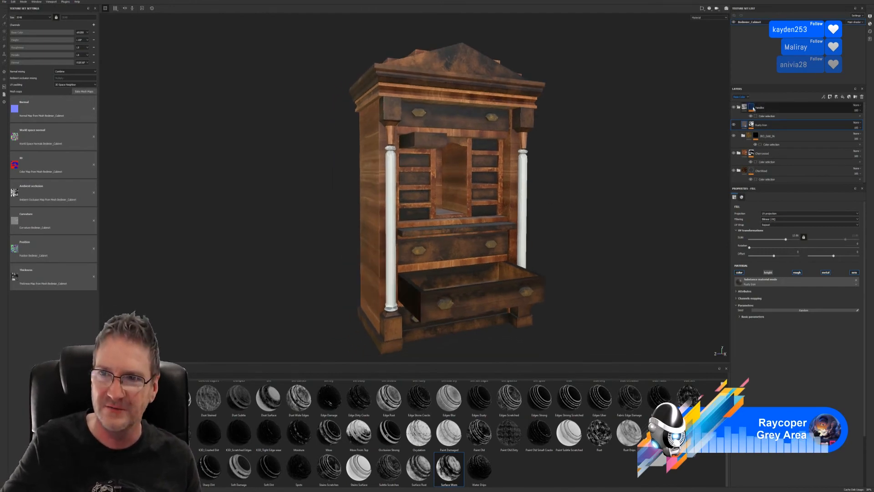
{"action": "left_click", "coordinate": [738, 107]}
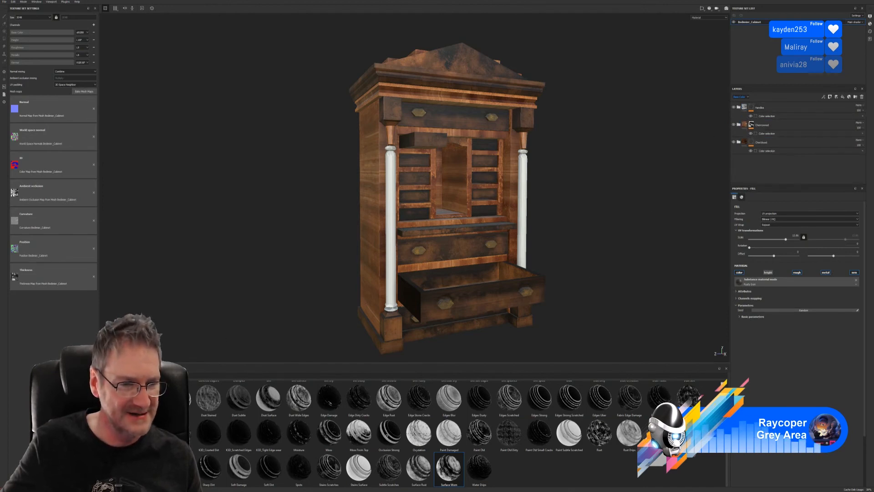
Browse the full base material library, comparing the metal, stone, plastic and marble previews for a finish that suits the white columns
{"action": "left_click", "coordinate": [111, 448]}
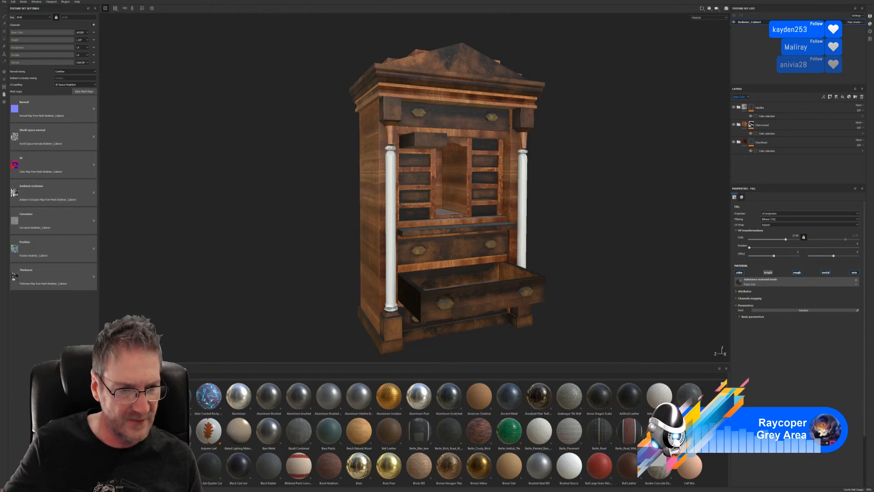
{"action": "scroll", "coordinate": [367, 442], "scroll_direction": "down", "scroll_amount": 8}
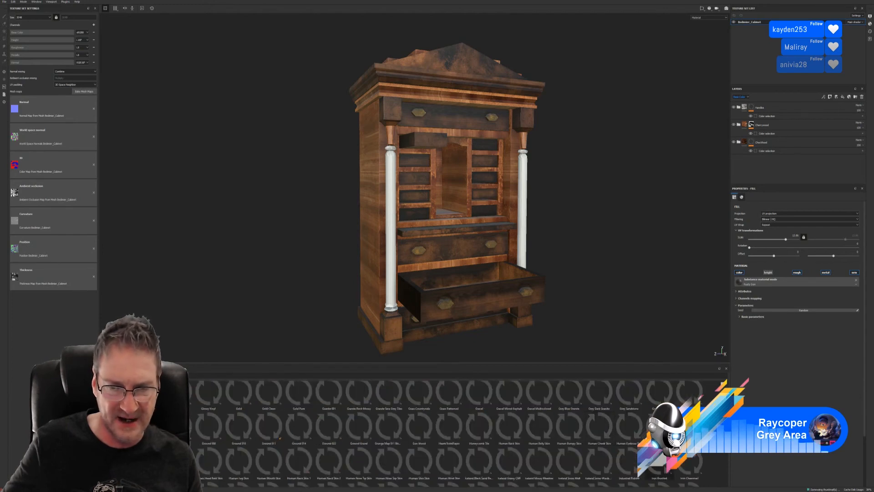
{"action": "scroll", "coordinate": [723, 460], "scroll_direction": "down", "scroll_amount": 8}
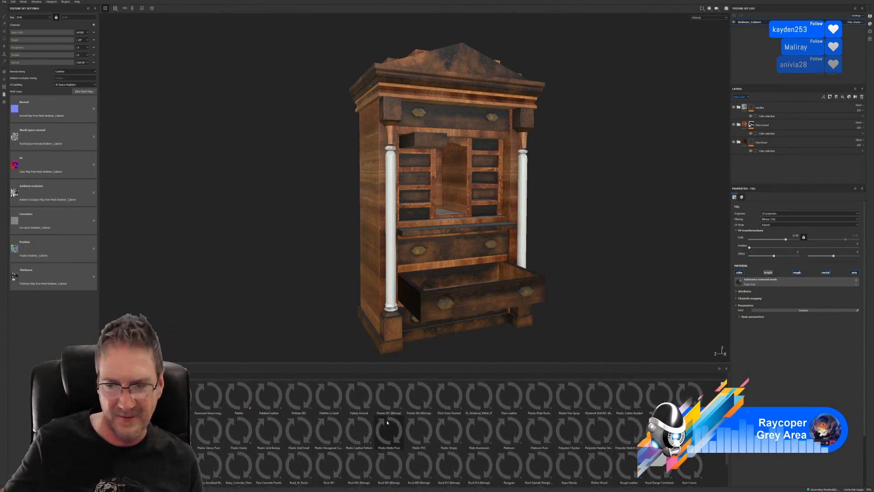
{"action": "mouse_move", "coordinate": [387, 422]}
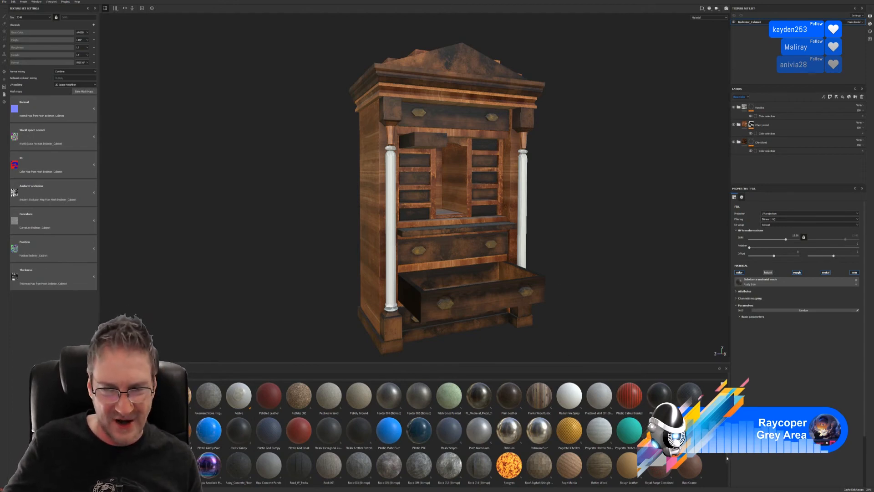
{"action": "scroll", "coordinate": [727, 459], "scroll_direction": "down", "scroll_amount": 3}
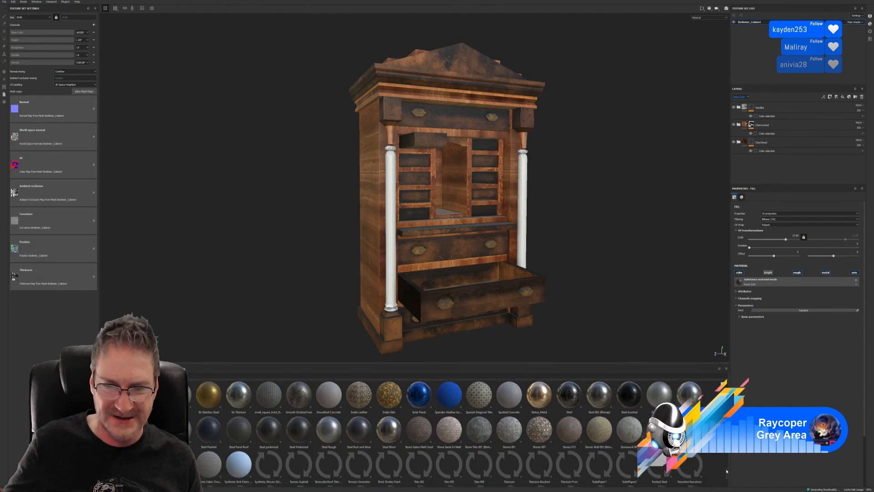
{"action": "scroll", "coordinate": [724, 472], "scroll_direction": "down", "scroll_amount": 1}
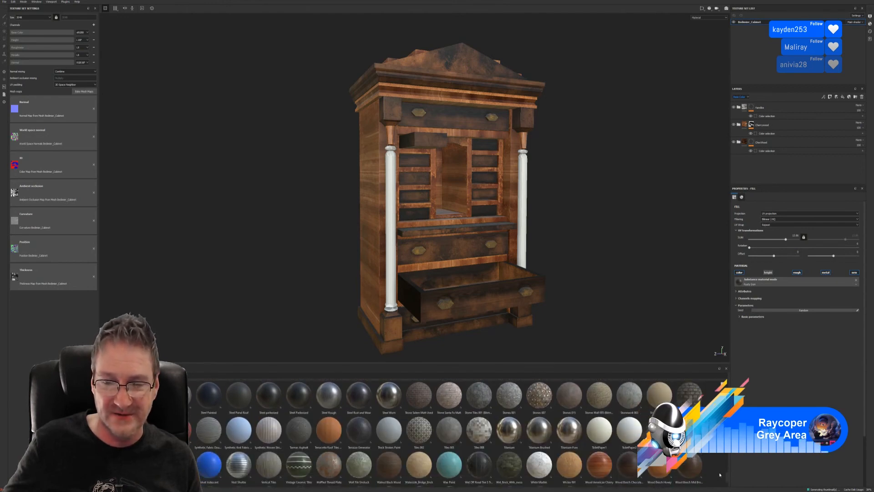
{"action": "scroll", "coordinate": [721, 477], "scroll_direction": "down", "scroll_amount": 1}
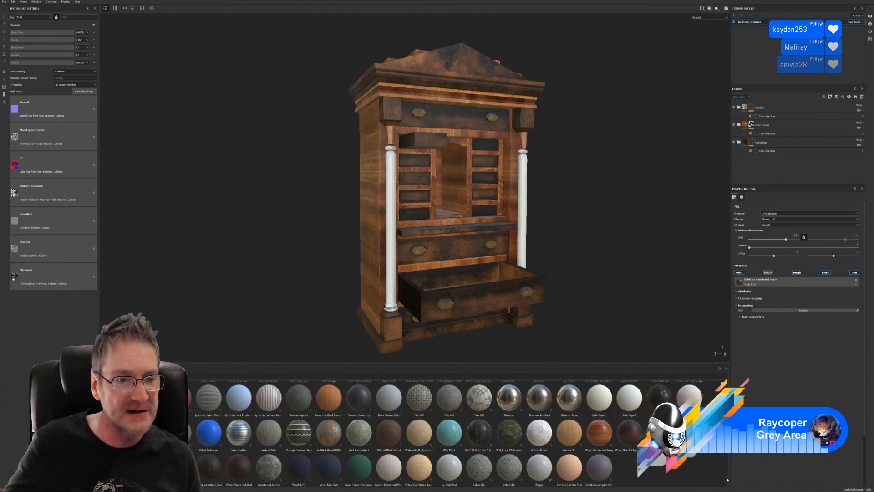
{"action": "scroll", "coordinate": [728, 478], "scroll_direction": "up", "scroll_amount": 1}
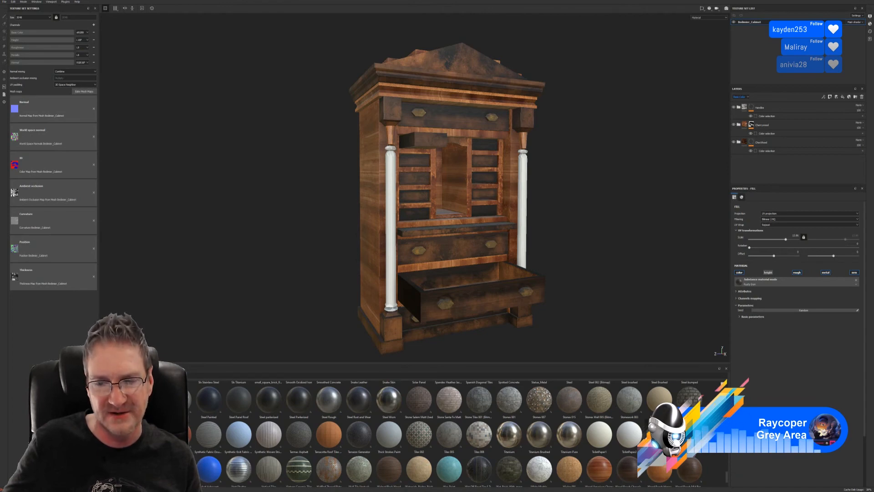
{"action": "mouse_move", "coordinate": [691, 438]}
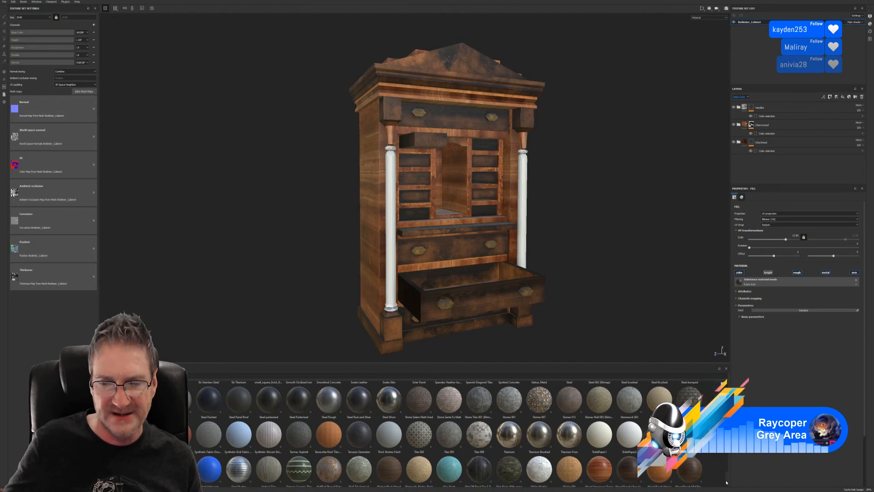
{"action": "scroll", "coordinate": [726, 482], "scroll_direction": "down", "scroll_amount": 1}
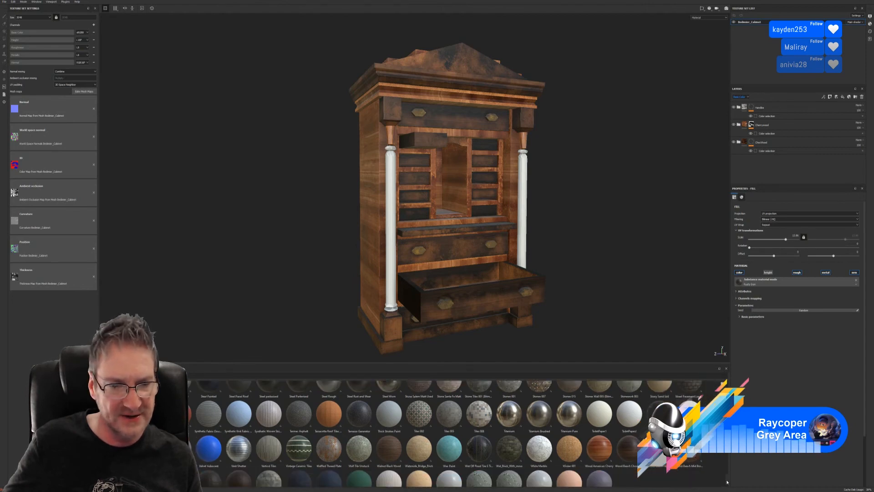
{"action": "scroll", "coordinate": [727, 482], "scroll_direction": "up", "scroll_amount": 1}
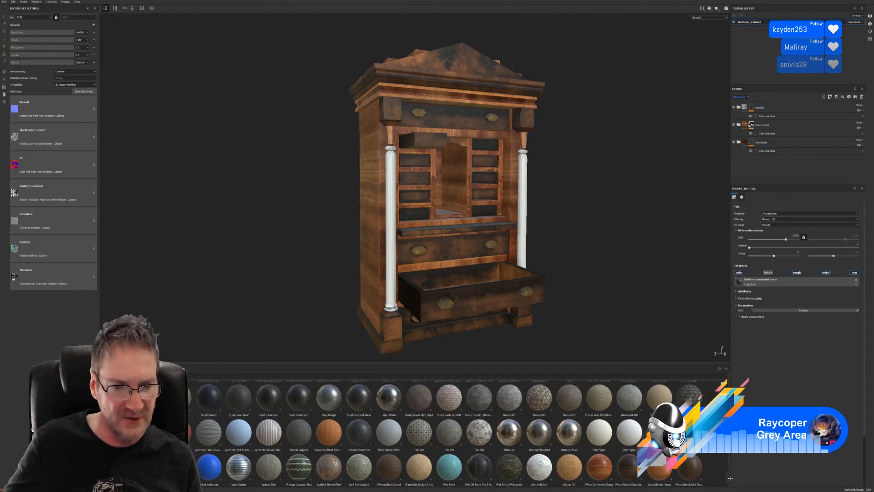
{"action": "scroll", "coordinate": [731, 477], "scroll_direction": "up", "scroll_amount": 2}
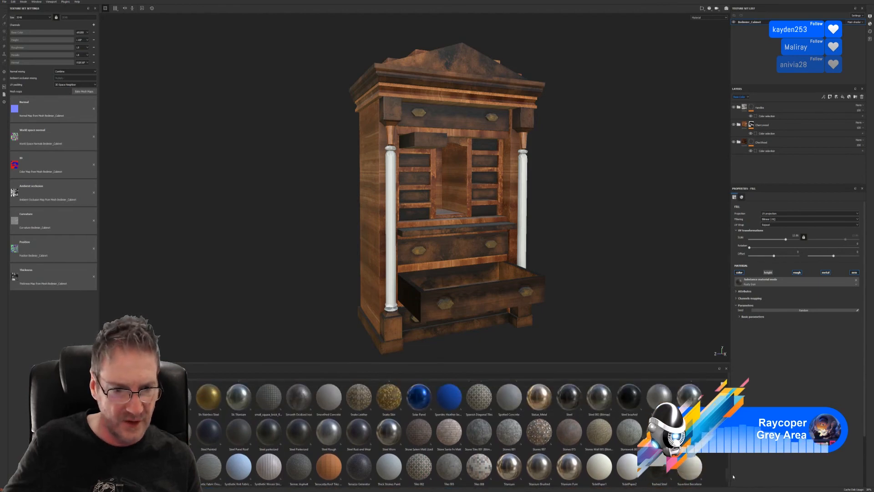
{"action": "scroll", "coordinate": [734, 476], "scroll_direction": "up", "scroll_amount": 3}
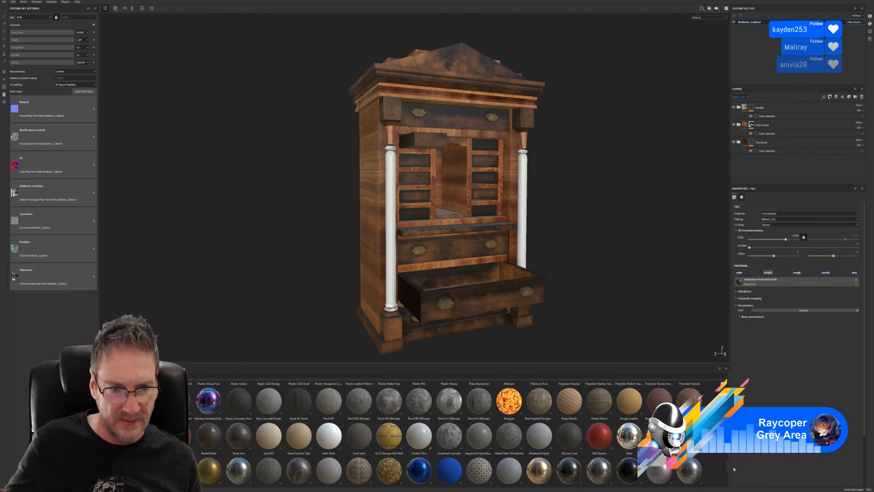
{"action": "scroll", "coordinate": [723, 474], "scroll_direction": "down", "scroll_amount": 5}
{"action": "scroll", "coordinate": [718, 478], "scroll_direction": "down", "scroll_amount": 1}
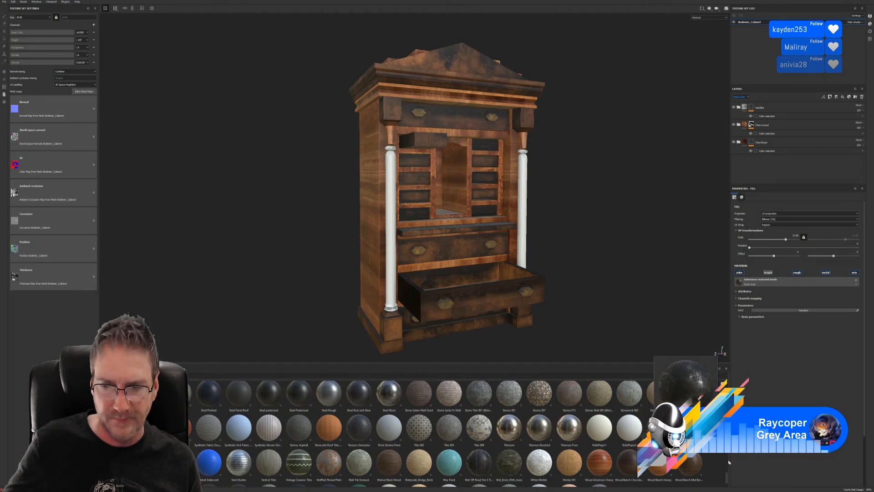
{"action": "scroll", "coordinate": [727, 476], "scroll_direction": "up", "scroll_amount": 1}
{"action": "scroll", "coordinate": [728, 475], "scroll_direction": "up", "scroll_amount": 1}
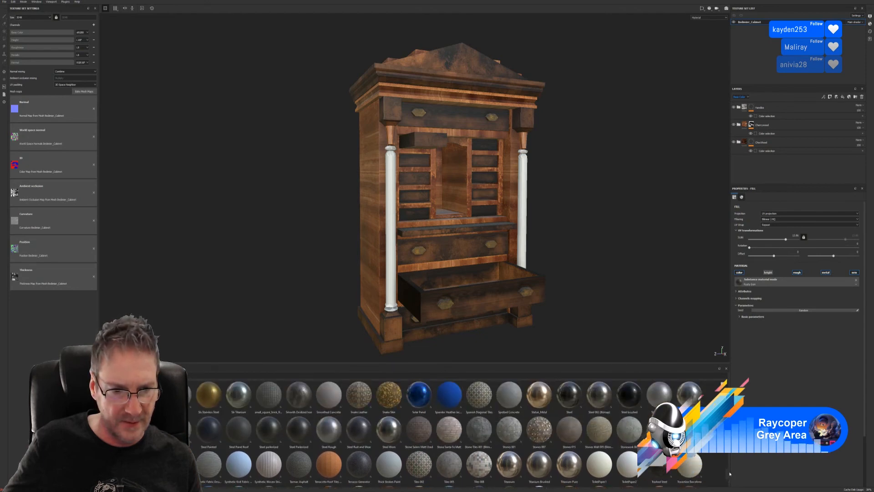
{"action": "scroll", "coordinate": [729, 473], "scroll_direction": "up", "scroll_amount": 4}
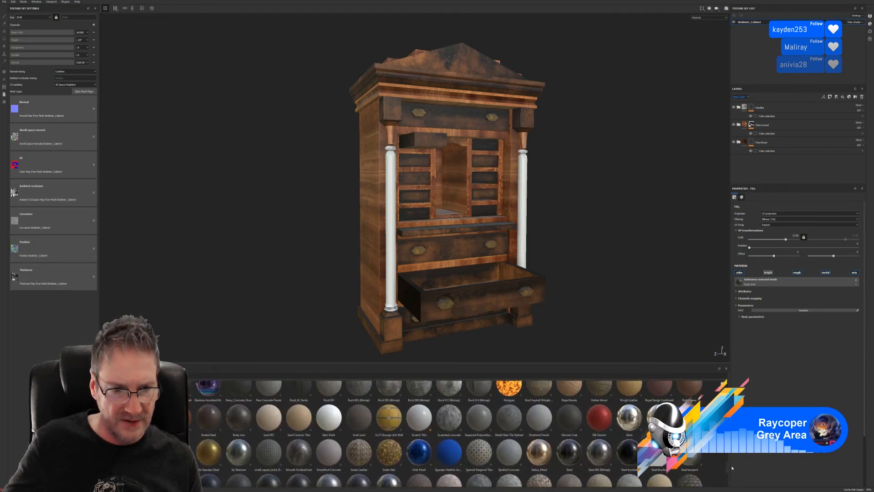
{"action": "scroll", "coordinate": [732, 467], "scroll_direction": "up", "scroll_amount": 1}
{"action": "scroll", "coordinate": [734, 463], "scroll_direction": "up", "scroll_amount": 6}
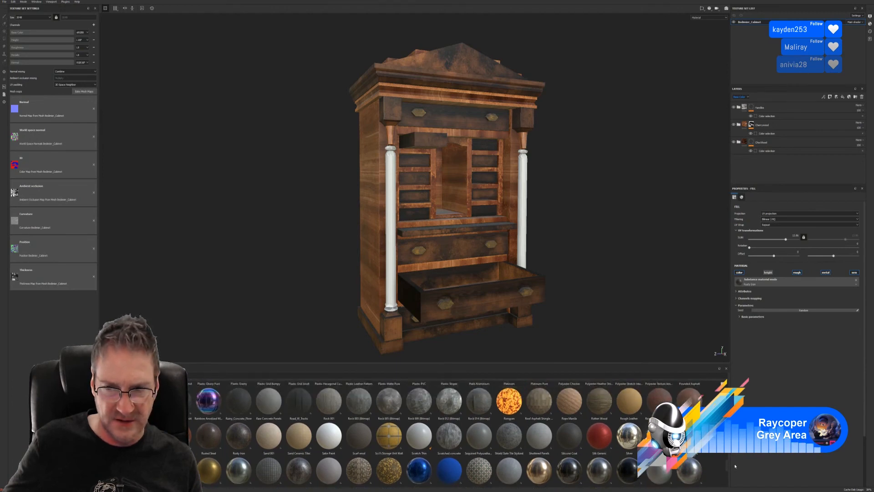
{"action": "scroll", "coordinate": [739, 458], "scroll_direction": "up", "scroll_amount": 6}
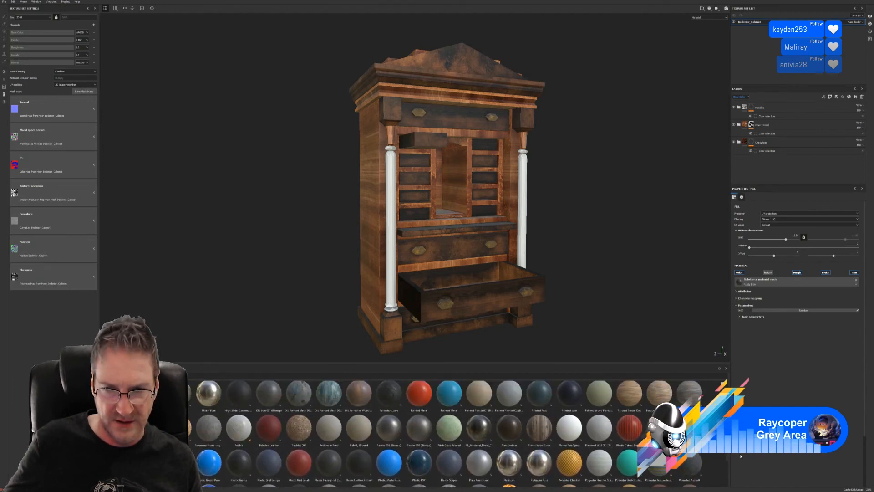
{"action": "scroll", "coordinate": [455, 433], "scroll_direction": "up", "scroll_amount": 4}
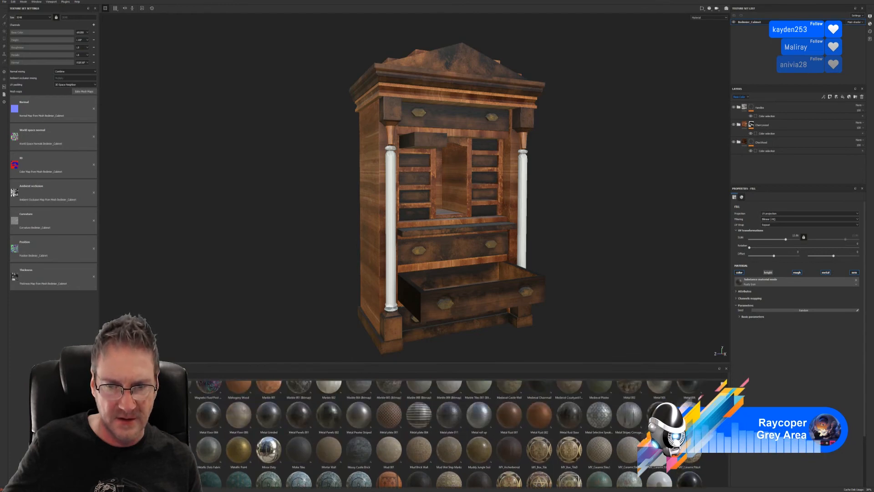
Add the Rusty Iron material to the cabinet as a new top fill layer and increase its UV scale
{"action": "scroll", "coordinate": [455, 433], "scroll_direction": "down", "scroll_amount": 2}
{"action": "scroll", "coordinate": [726, 469], "scroll_direction": "down", "scroll_amount": 10}
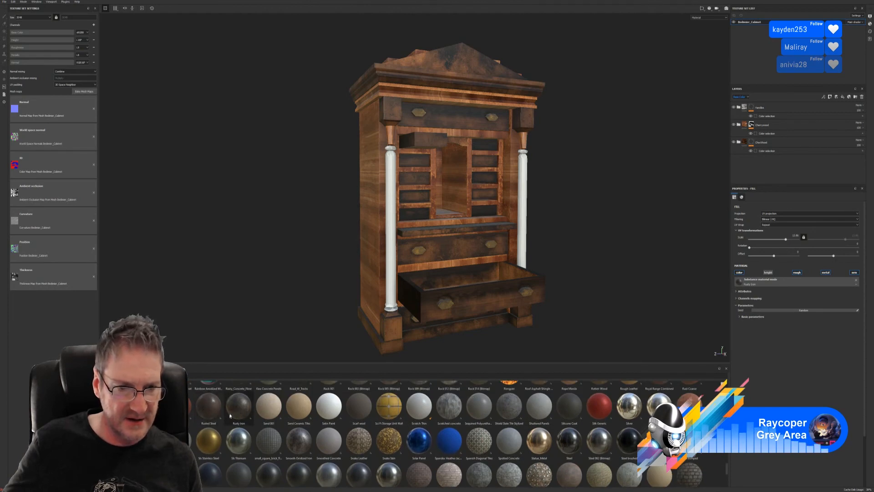
{"action": "left_click_drag", "start_coordinate": [239, 405], "coordinate": [392, 222]}
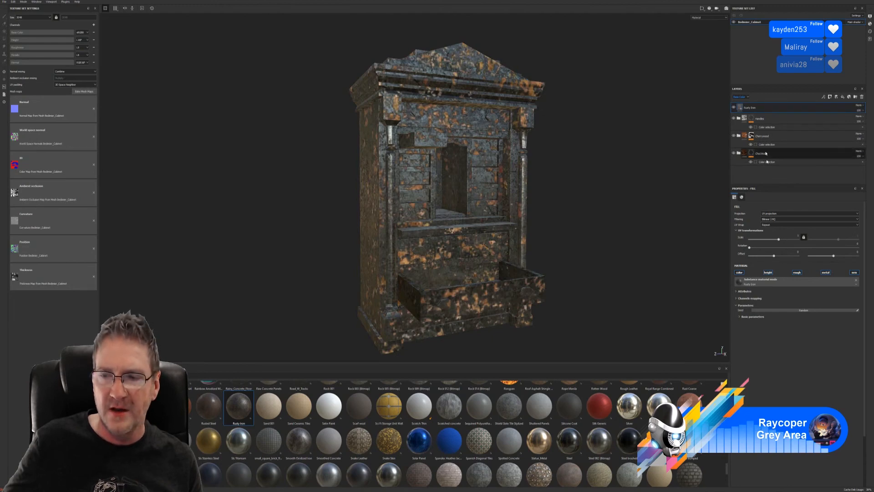
{"action": "left_click_drag", "start_coordinate": [778, 242], "coordinate": [787, 243]}
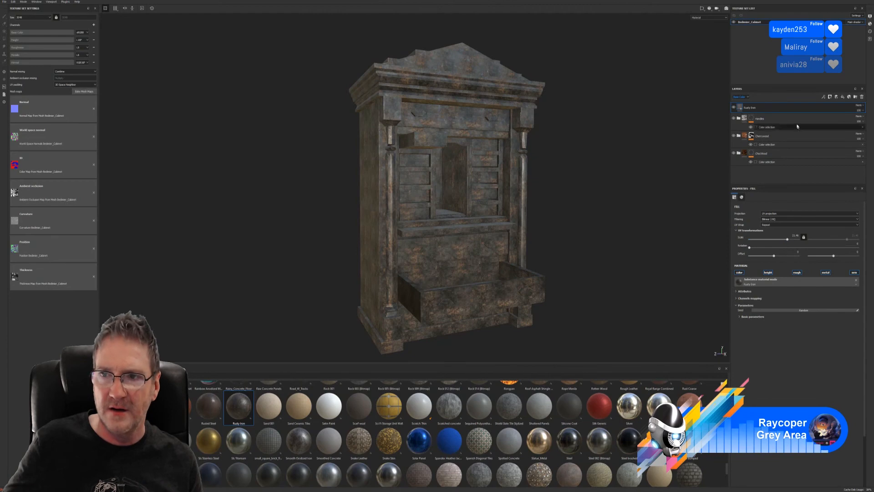
Mask the new Rusty Iron layer by colour selection, picking the columns' green ID colour, and check the columns up close
{"action": "right_click", "coordinate": [773, 110]}
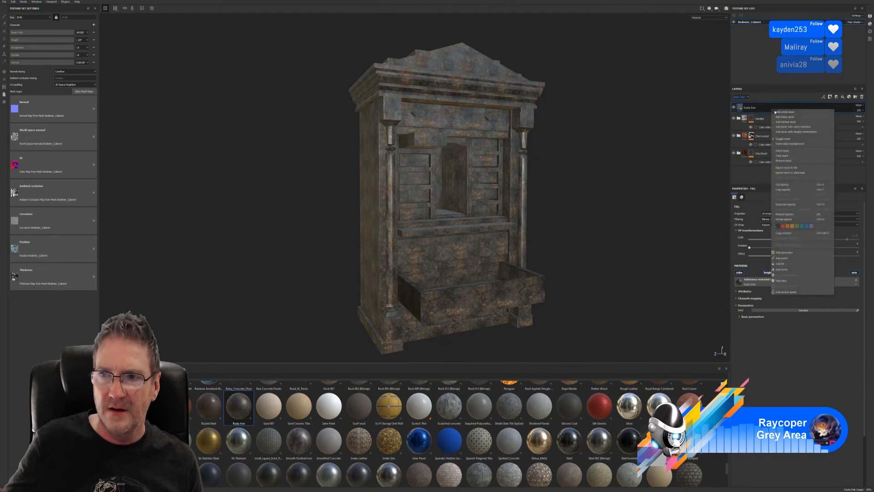
{"action": "left_click", "coordinate": [794, 127]}
{"action": "left_click", "coordinate": [854, 244]}
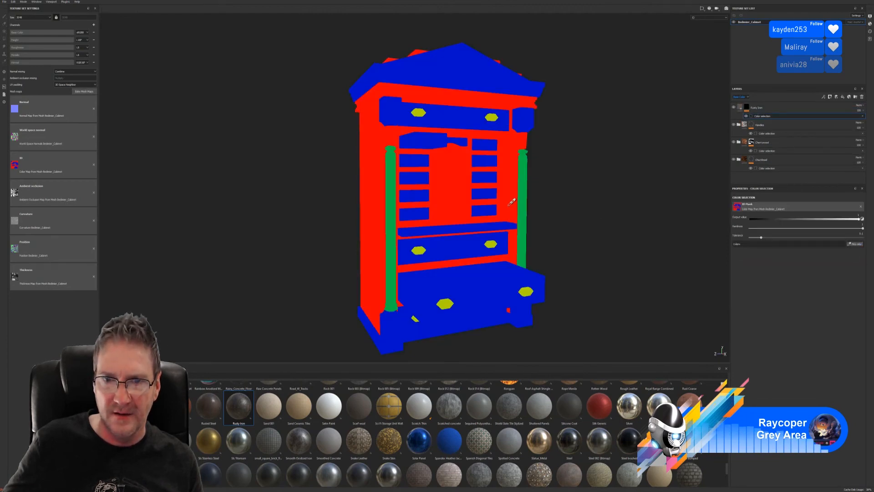
{"action": "left_click", "coordinate": [521, 197]}
{"action": "left_click_drag", "start_coordinate": [403, 246], "coordinate": [382, 269], "text": "alt"}
{"action": "right_click_drag", "start_coordinate": [382, 269], "coordinate": [523, 271], "text": "alt"}
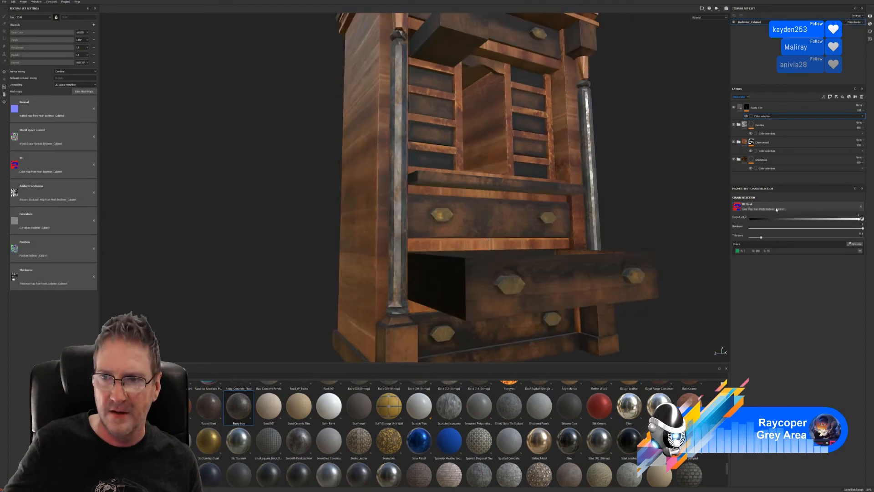
Turn off the height channel of the columns' Rusty Iron fill and raise its UV scale slightly
{"action": "left_click", "coordinate": [741, 109]}
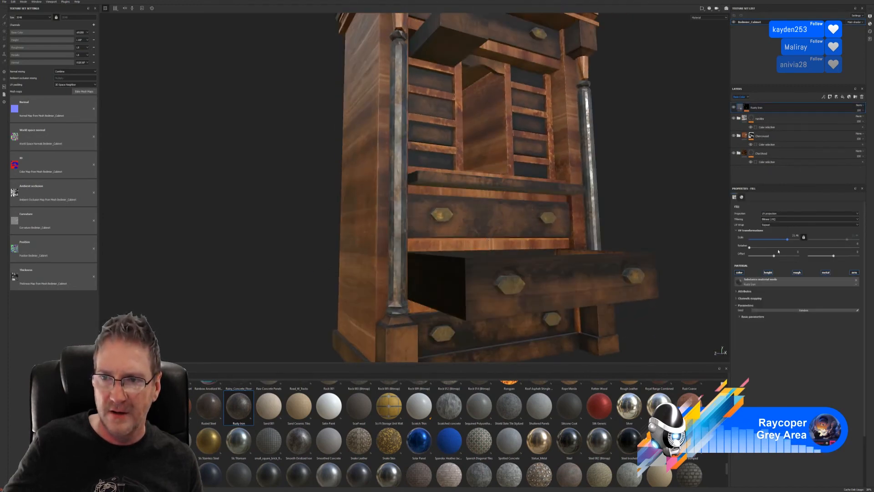
{"action": "left_click", "coordinate": [768, 272]}
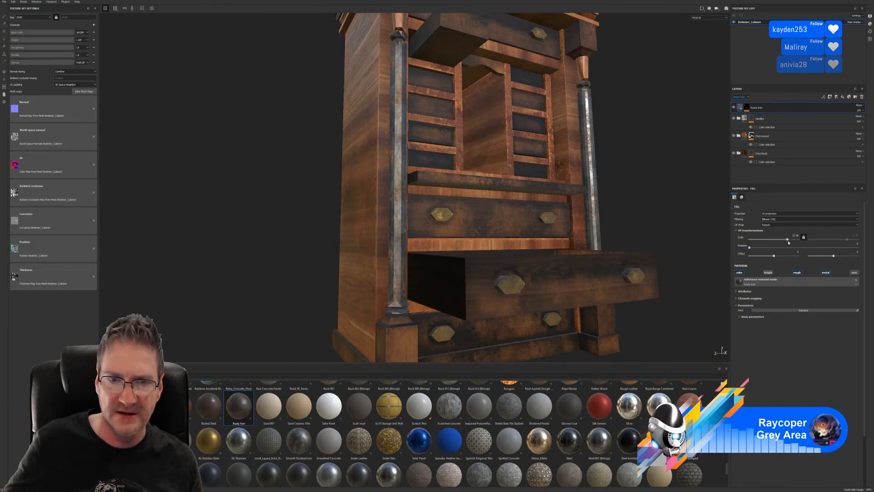
{"action": "left_click_drag", "start_coordinate": [788, 240], "coordinate": [788, 241]}
{"action": "left_click_drag", "start_coordinate": [346, 187], "coordinate": [410, 221], "text": "alt"}
{"action": "scroll", "coordinate": [293, 255], "scroll_direction": "down", "scroll_amount": 3}
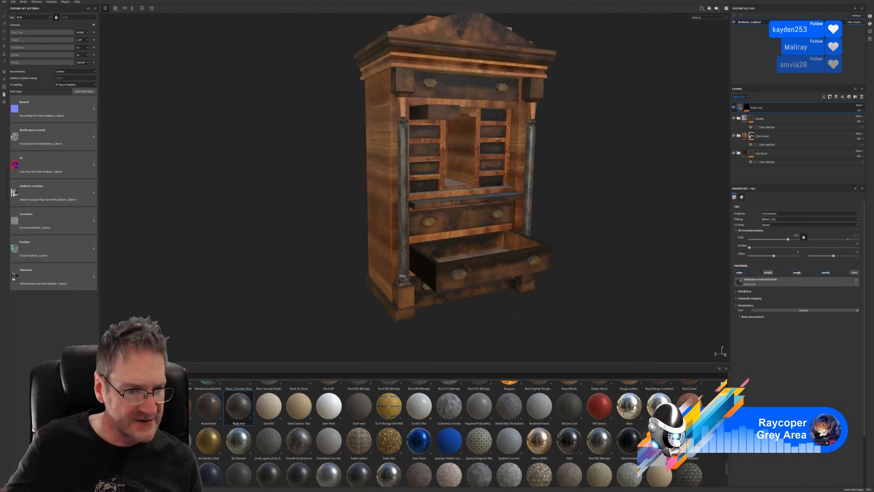
Find the Gold_Edge_01 smart material and add it to the cabinet above the Rusty Iron layer
{"action": "scroll", "coordinate": [438, 429], "scroll_direction": "up", "scroll_amount": 10}
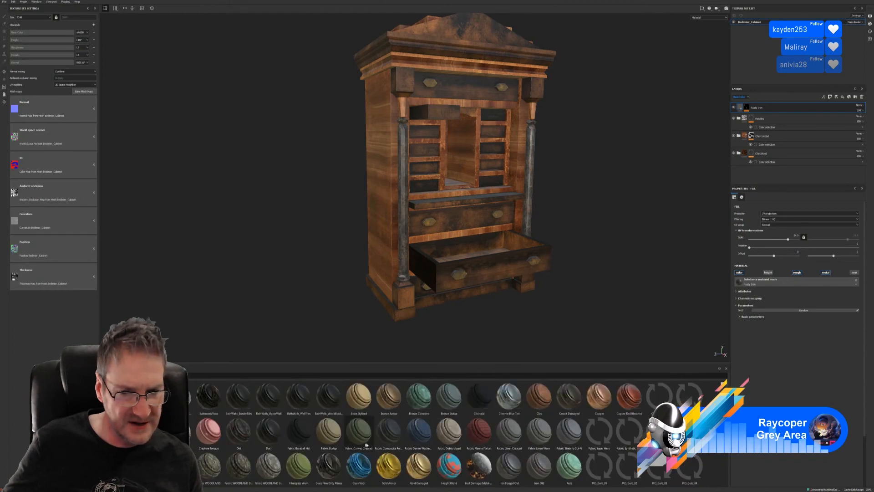
{"action": "scroll", "coordinate": [445, 426], "scroll_direction": "down", "scroll_amount": 3}
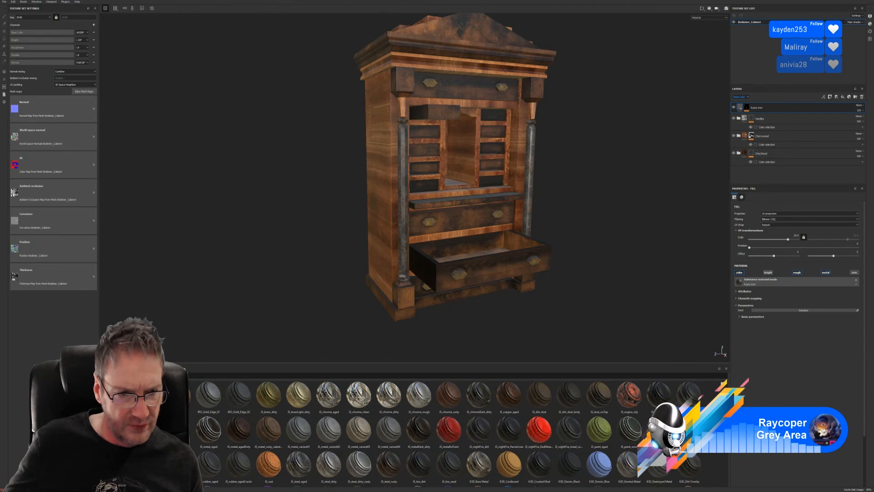
{"action": "left_click_drag", "start_coordinate": [208, 394], "coordinate": [400, 209]}
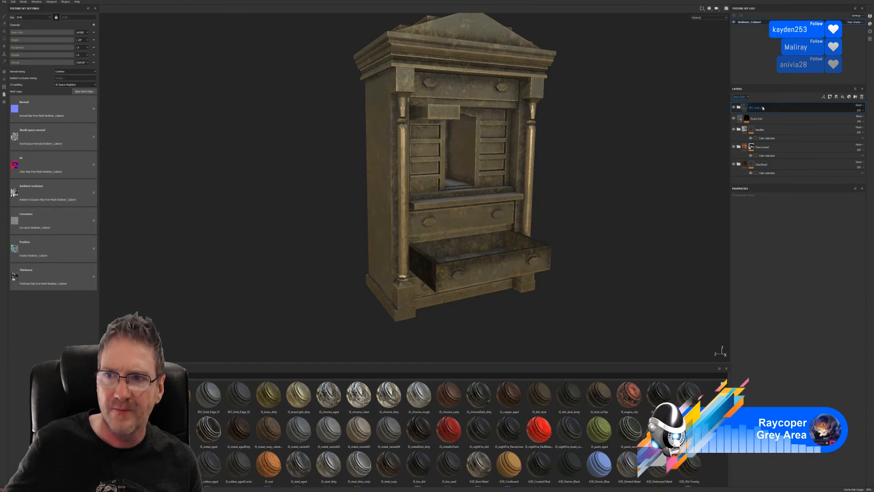
Group the gold smart material with the columns' Rusty Iron layer and name the group Decals
{"action": "left_click", "coordinate": [759, 118]}
{"action": "right_click", "coordinate": [758, 117]}
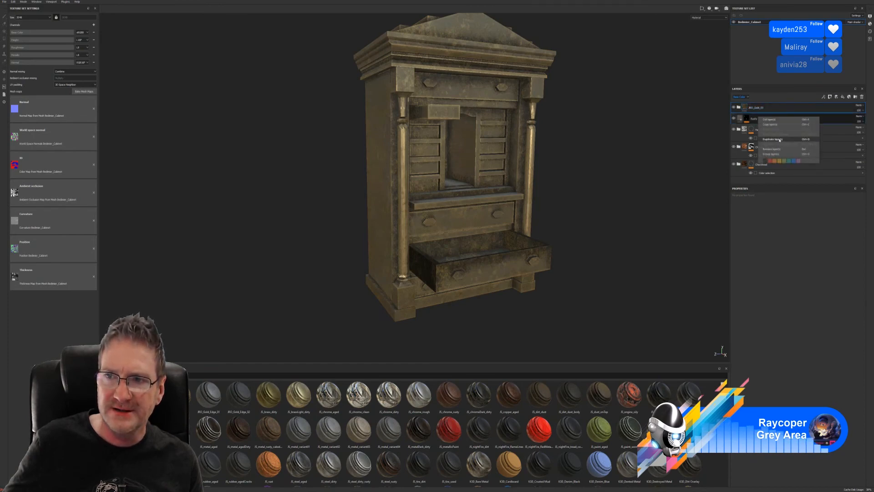
{"action": "left_click", "coordinate": [773, 154]}
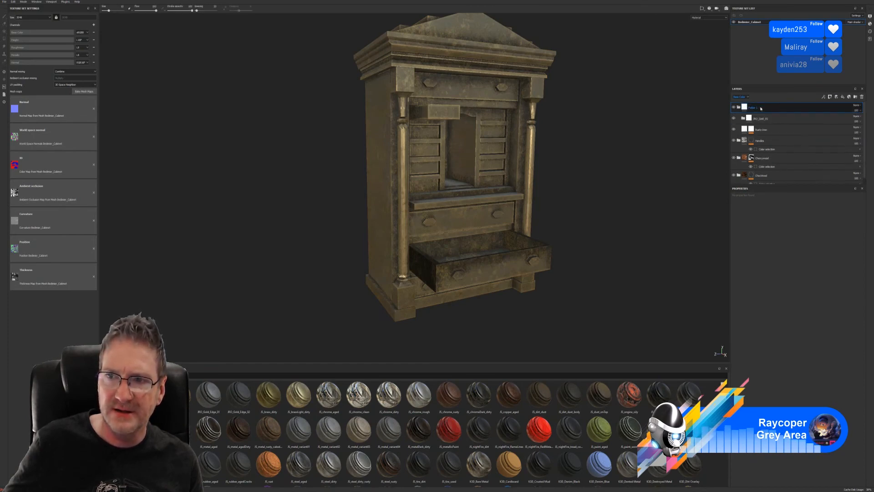
{"action": "type", "text": "Decals"}
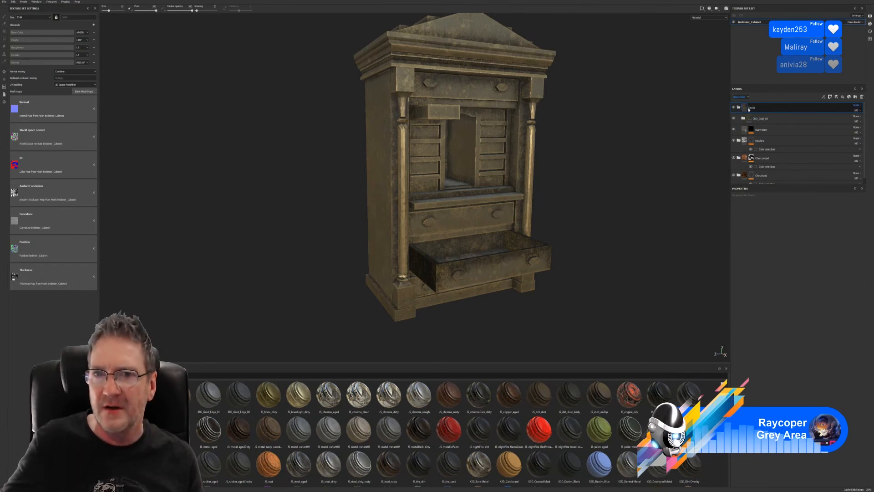
Mask the columns' gold and rusty iron group by colour selection, picking the green ID colour, and inspect the columns
{"action": "right_click", "coordinate": [765, 109]}
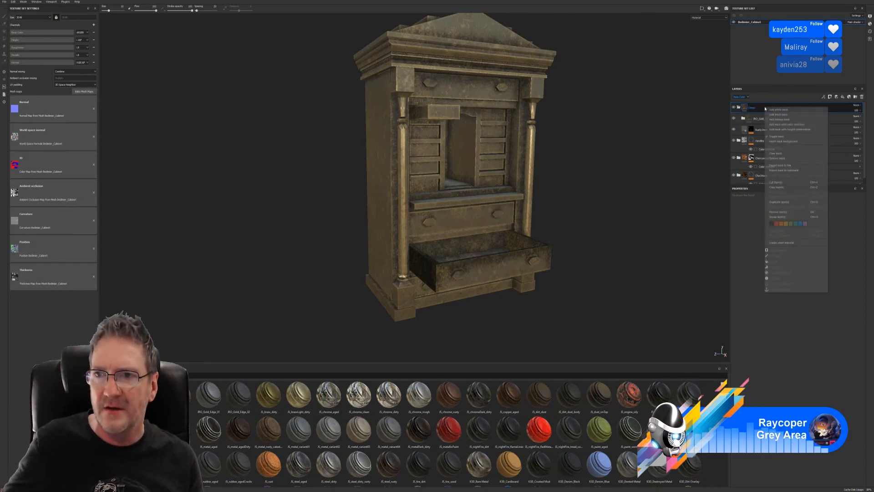
{"action": "left_click", "coordinate": [793, 127]}
{"action": "left_click", "coordinate": [854, 244]}
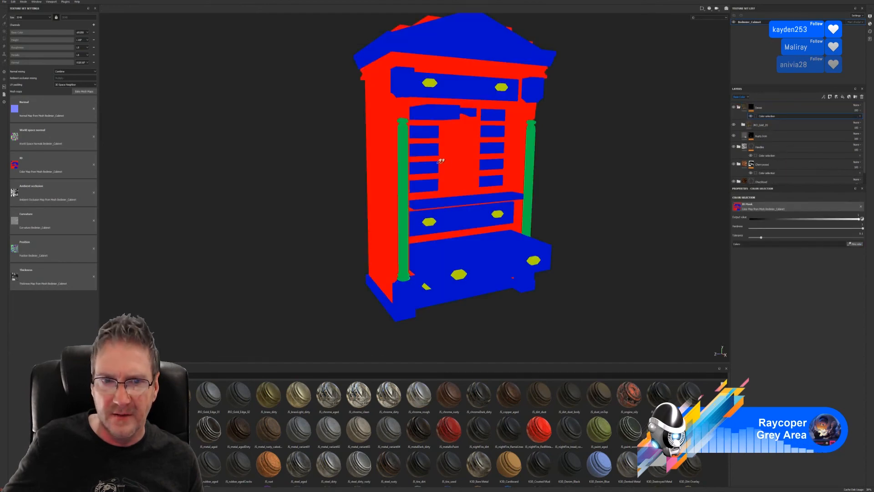
{"action": "left_click", "coordinate": [407, 158]}
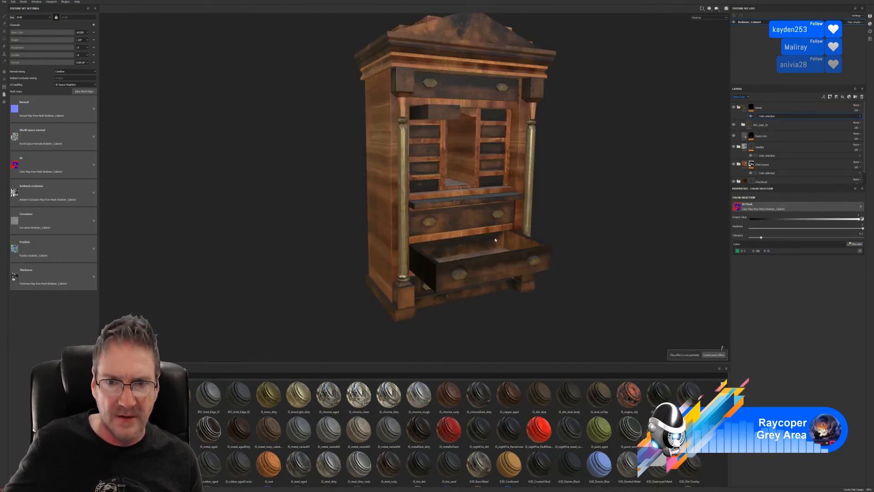
{"action": "left_click_drag", "start_coordinate": [471, 212], "coordinate": [392, 196], "text": "alt"}
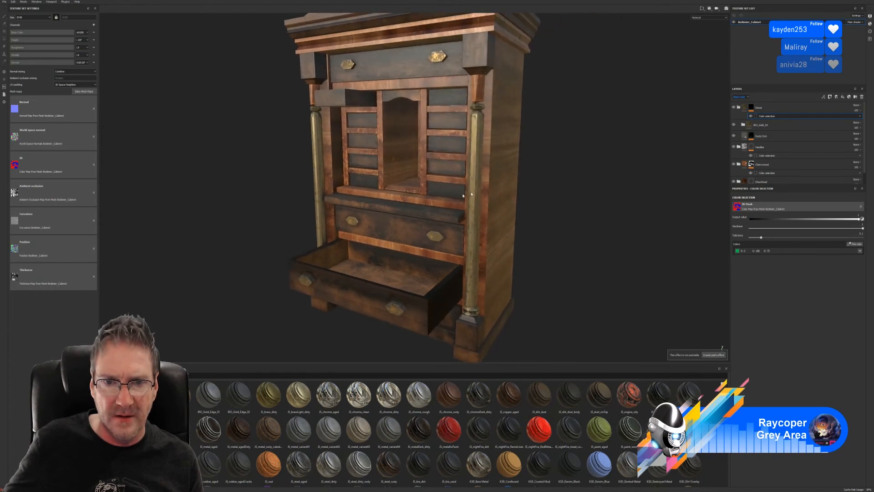
{"action": "right_click_drag", "start_coordinate": [569, 191], "coordinate": [677, 188], "text": "alt"}
{"action": "left_click_drag", "start_coordinate": [677, 189], "coordinate": [608, 226], "text": "alt"}
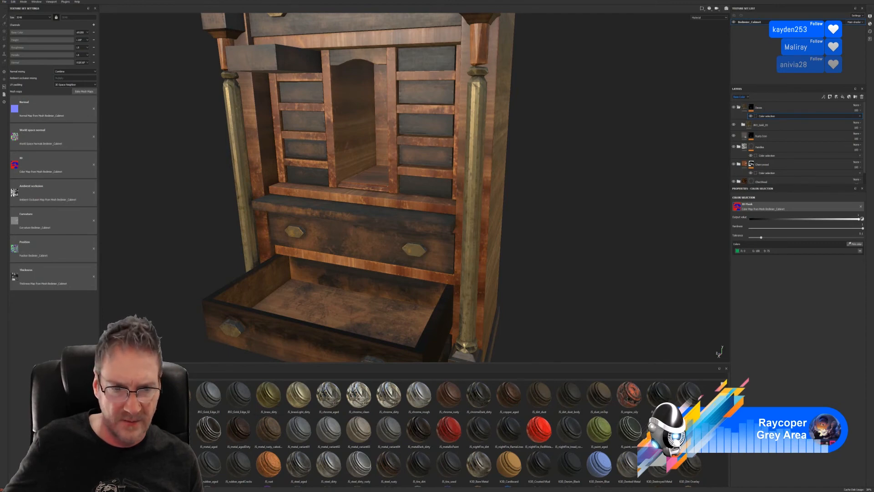
Add the mossy Gold_03 smart material above all layers and mask it by colour selection to the columns' green ID colour
{"action": "scroll", "coordinate": [449, 434], "scroll_direction": "up", "scroll_amount": 2}
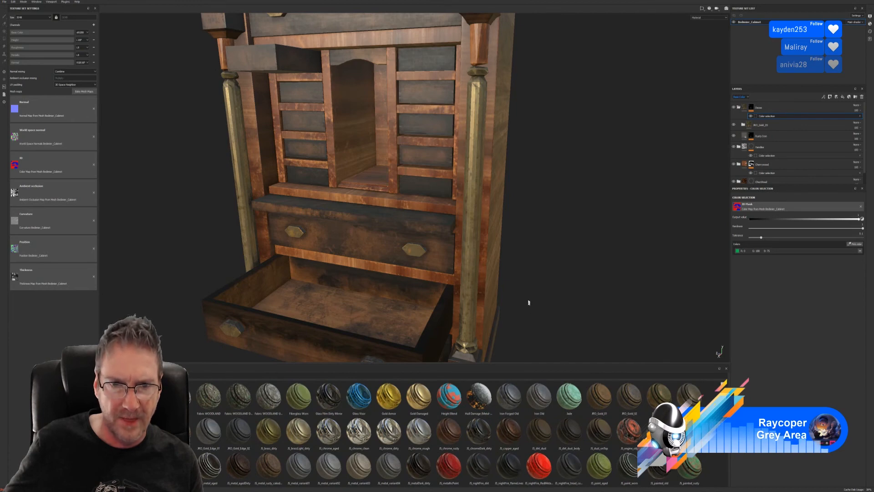
{"action": "left_click_drag", "start_coordinate": [659, 395], "coordinate": [765, 105]}
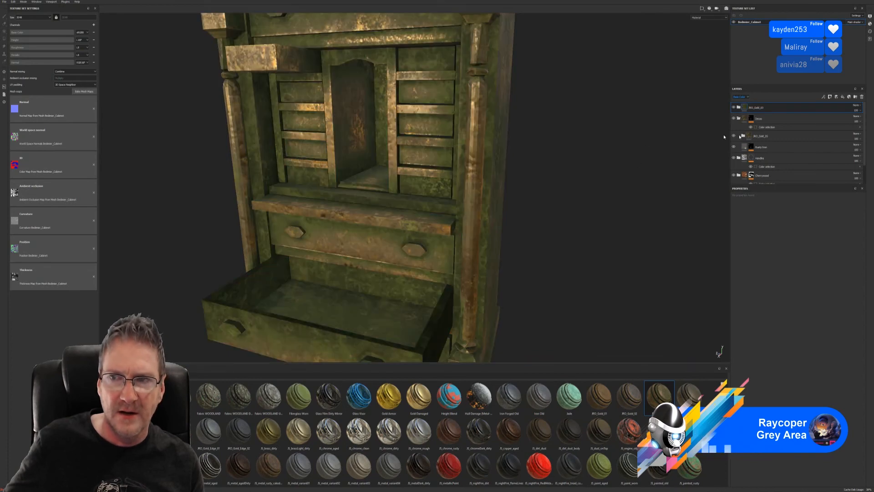
{"action": "right_click", "coordinate": [767, 108]}
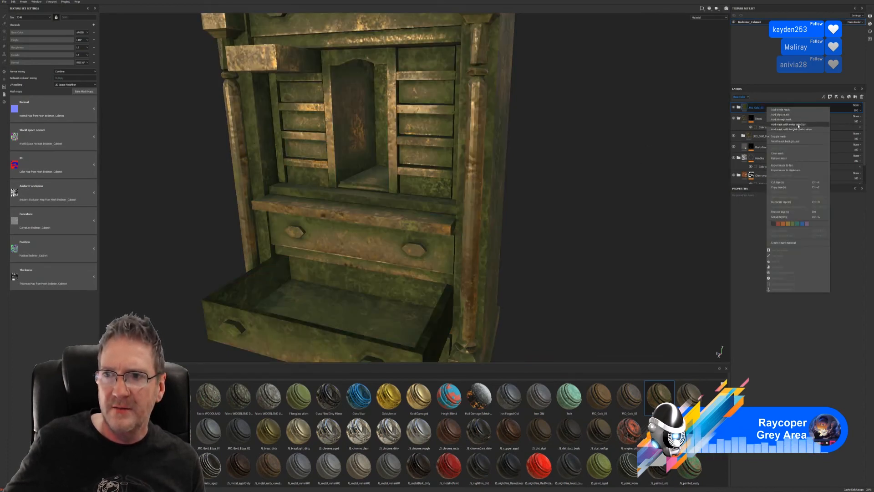
{"action": "left_click", "coordinate": [798, 124]}
{"action": "left_click", "coordinate": [854, 244]}
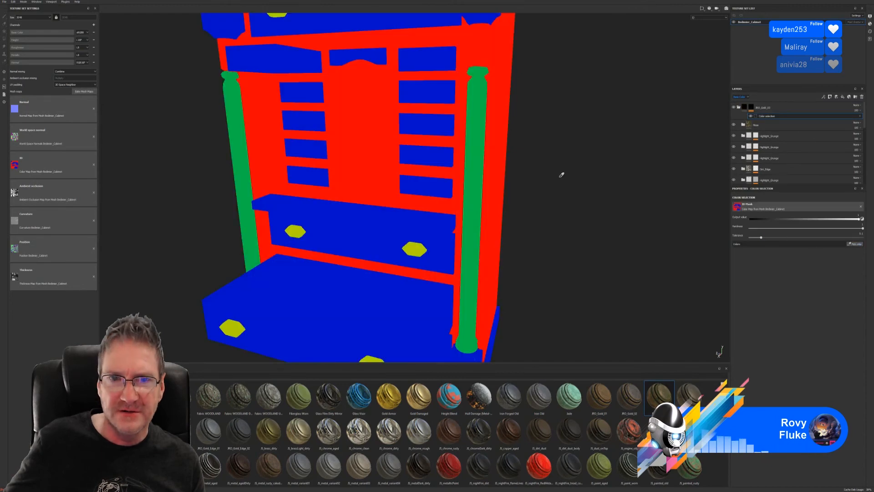
{"action": "left_click", "coordinate": [478, 172]}
{"action": "left_click_drag", "start_coordinate": [554, 207], "coordinate": [170, 215], "text": "alt+shift"}
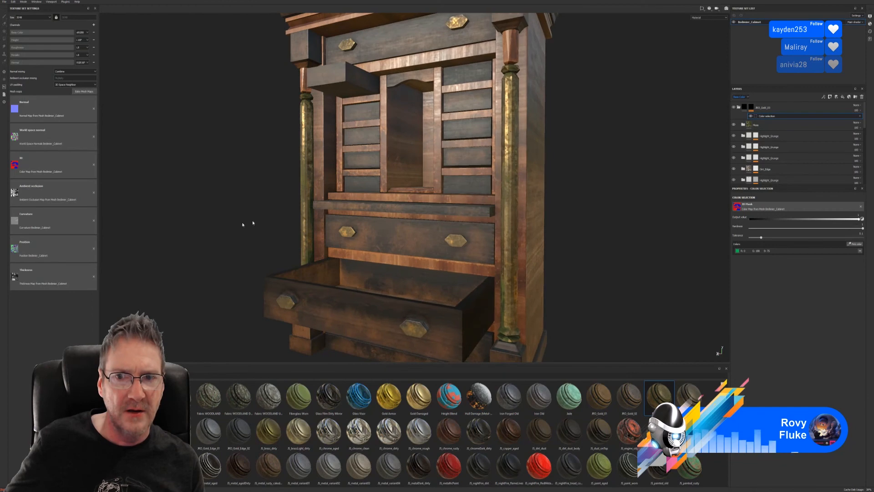
{"action": "right_click_drag", "start_coordinate": [246, 222], "coordinate": [232, 231], "text": "alt"}
{"action": "left_click_drag", "start_coordinate": [231, 230], "coordinate": [392, 233], "text": "alt"}
{"action": "right_click_drag", "start_coordinate": [391, 233], "coordinate": [398, 228], "text": "alt"}
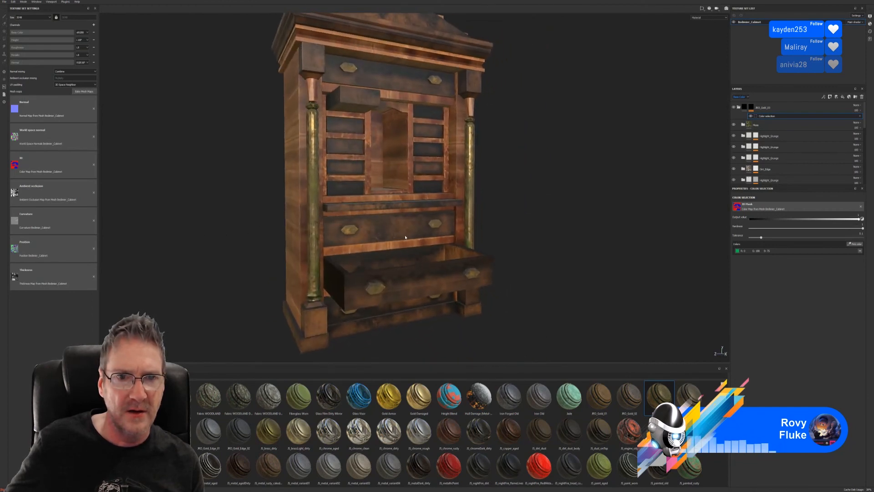
Move the masked mossy gold layer into the columns' group, below the Rusty Iron layer
{"action": "left_click", "coordinate": [768, 109]}
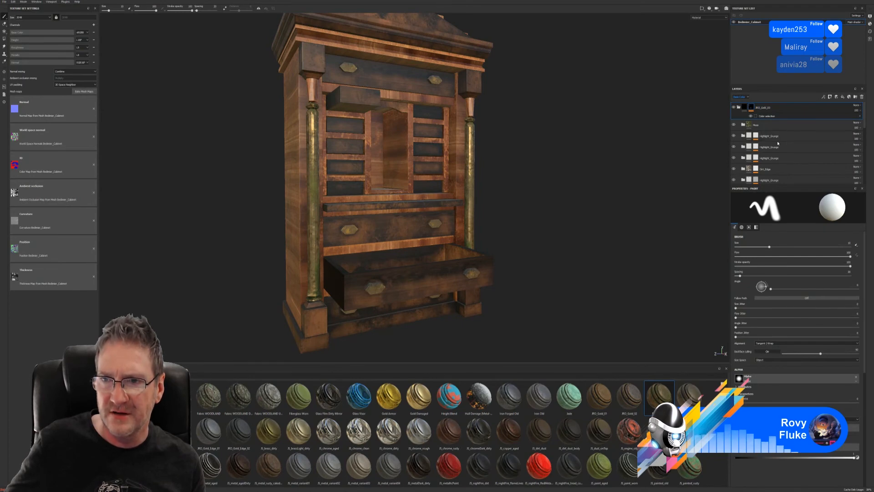
{"action": "left_click", "coordinate": [738, 108]}
{"action": "left_click", "coordinate": [738, 125]}
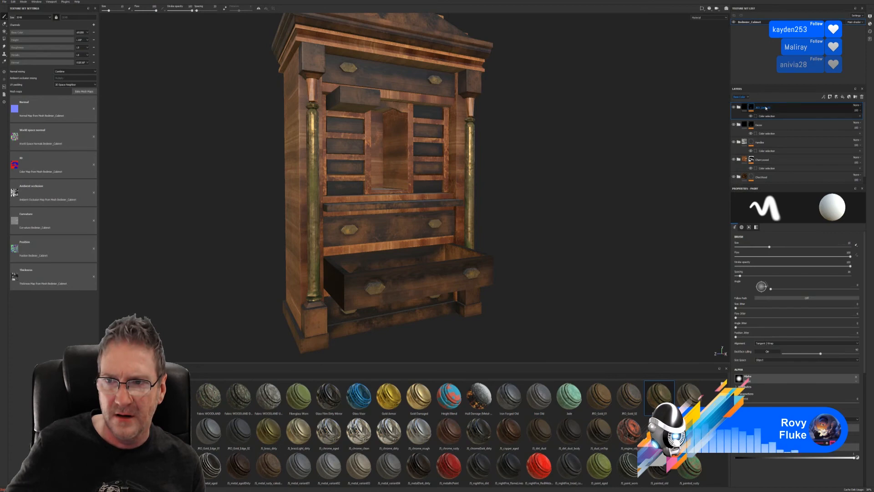
{"action": "left_click_drag", "start_coordinate": [760, 108], "coordinate": [770, 134]}
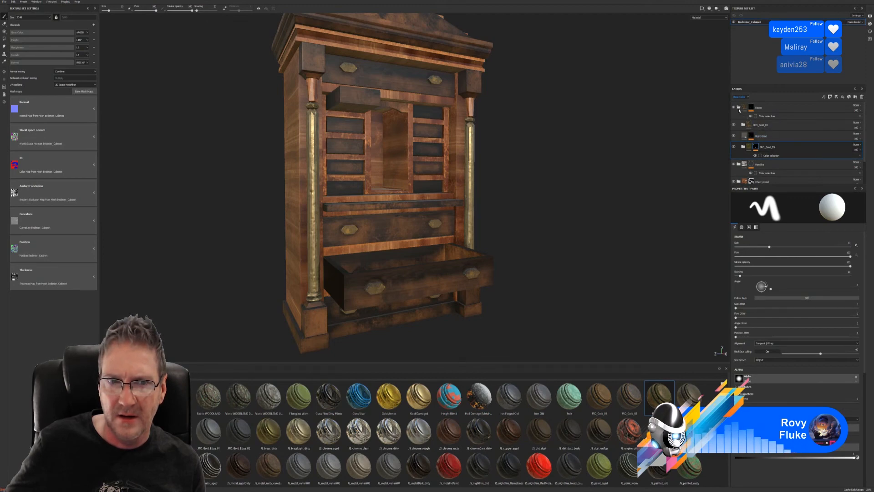
{"action": "double_click", "coordinate": [771, 149]}
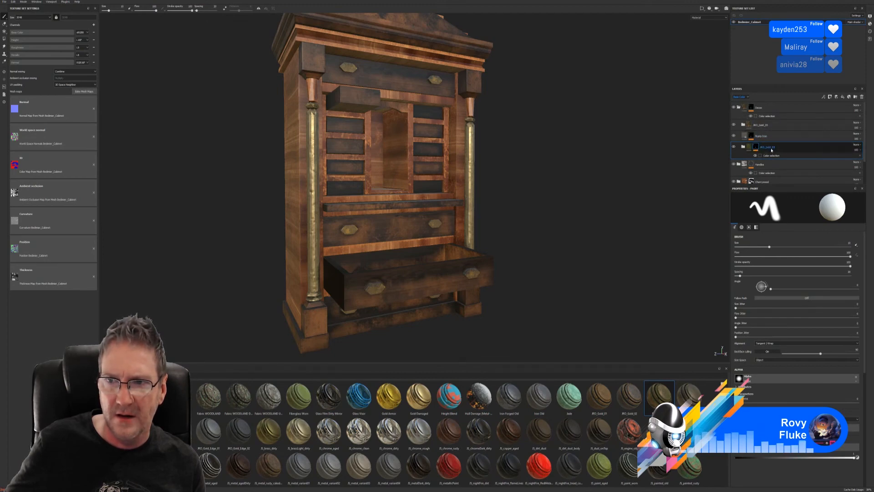
{"action": "left_click", "coordinate": [739, 109]}
{"action": "left_click", "coordinate": [738, 109]}
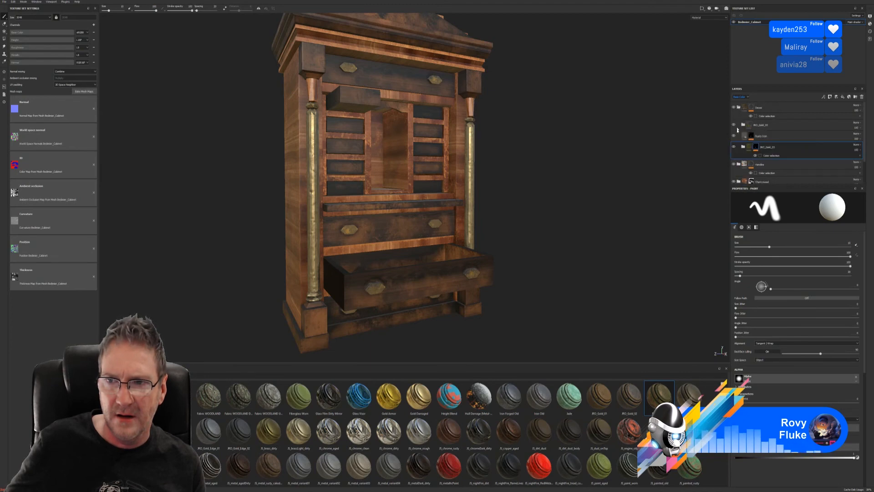
Compare the columns with and without the original gold layer, and place the mossy gold layer directly above it in the group
{"action": "left_click", "coordinate": [733, 125]}
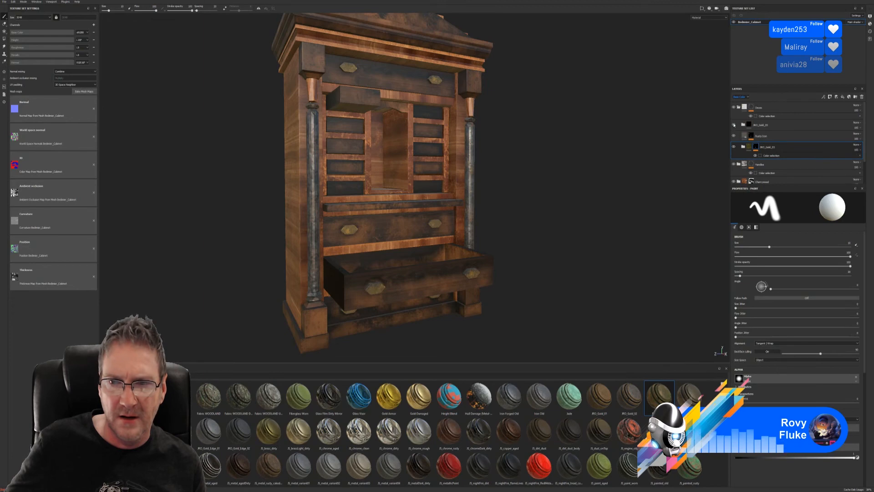
{"action": "left_click", "coordinate": [733, 125]}
{"action": "left_click_drag", "start_coordinate": [772, 151], "coordinate": [771, 123]}
{"action": "left_click_drag", "start_coordinate": [546, 198], "coordinate": [526, 219], "text": "alt"}
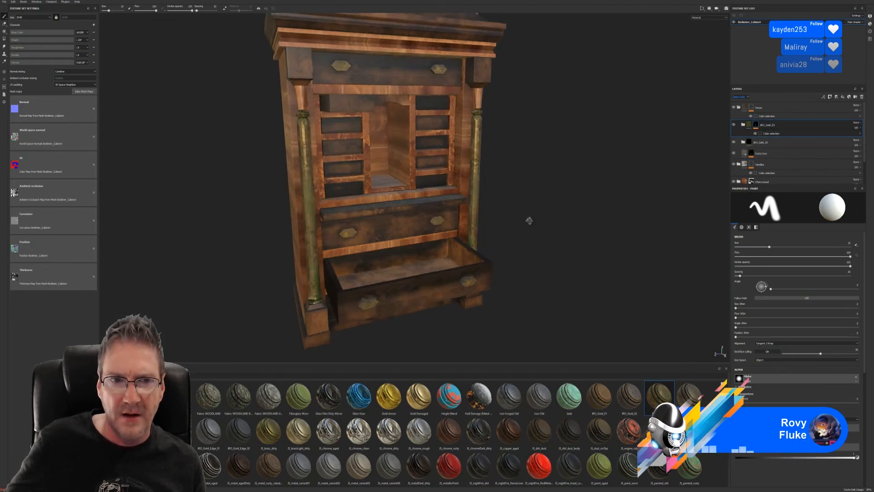
Hide the mossy gold layer and apply the Rust Ground smart mask to the original gold layer beneath it
{"action": "left_click", "coordinate": [733, 124]}
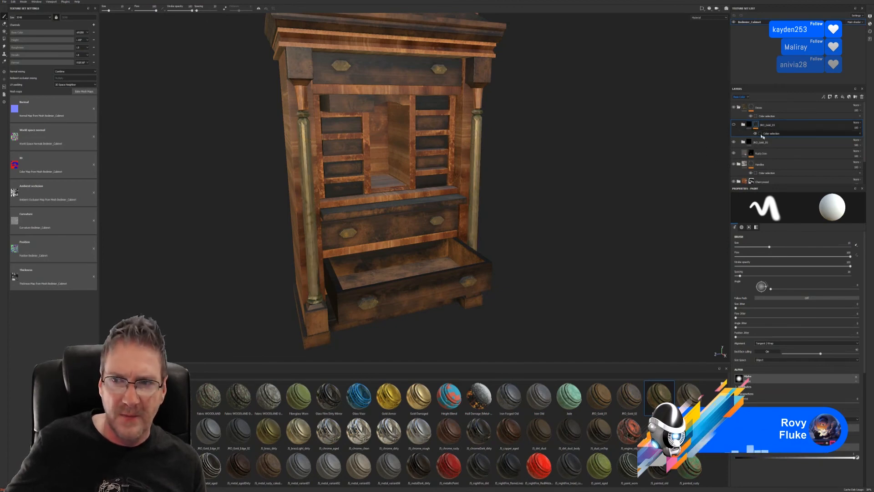
{"action": "left_click", "coordinate": [771, 144]}
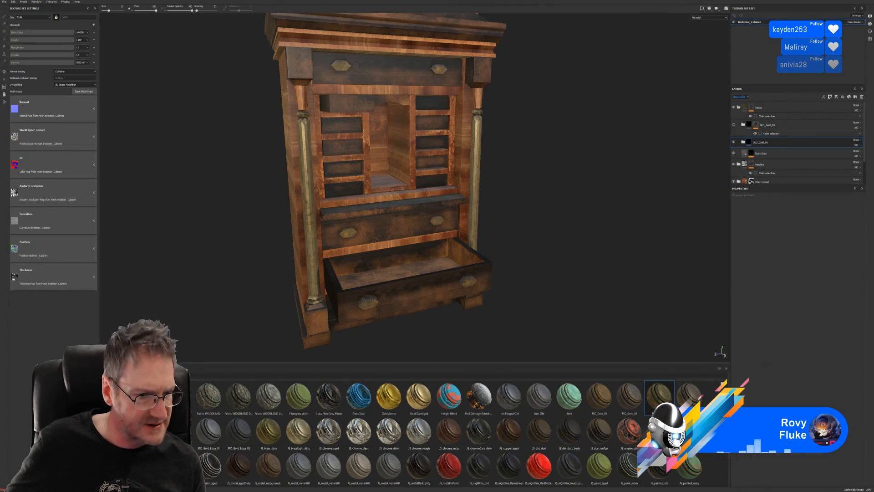
{"action": "left_click", "coordinate": [114, 459]}
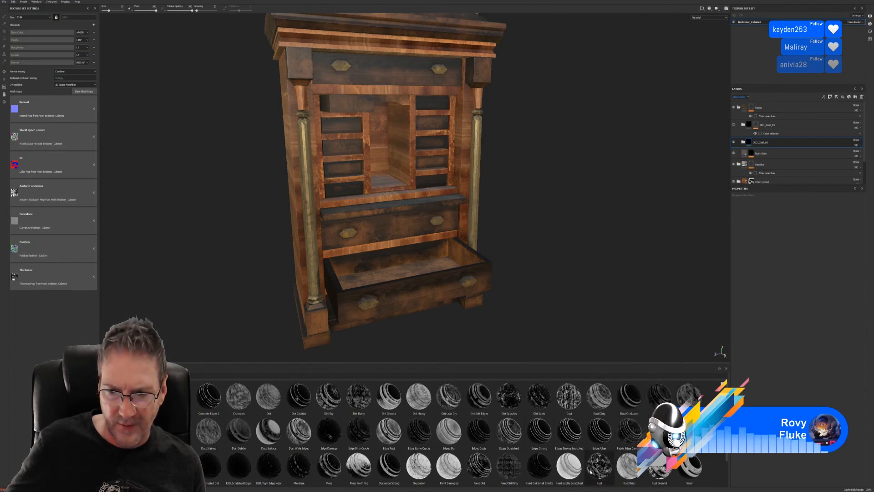
{"action": "mouse_move", "coordinate": [658, 470]}
{"action": "left_mouse_down"}
{"action": "mouse_move", "coordinate": [766, 300]}
{"action": "mouse_move", "coordinate": [785, 145]}
{"action": "mouse_move", "coordinate": [799, 177]}
{"action": "mouse_move", "coordinate": [767, 132]}
{"action": "left_mouse_up"}
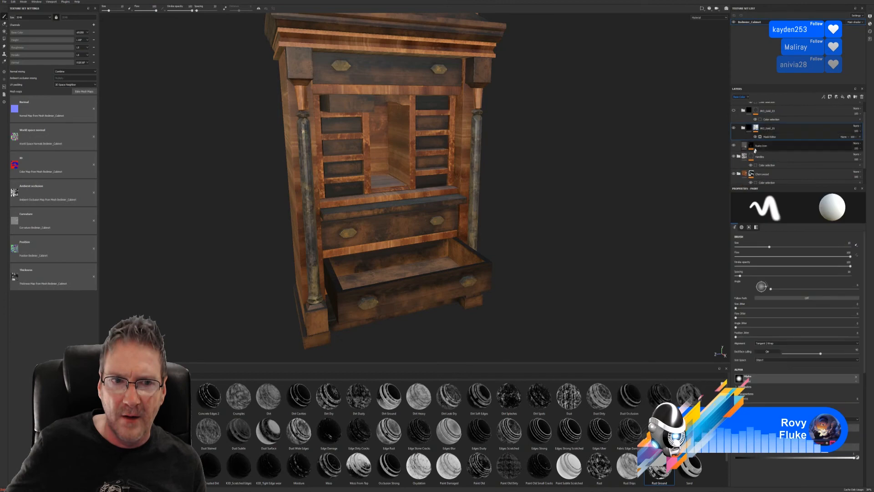
{"action": "mouse_move", "coordinate": [450, 229]}
{"action": "left_mouse_down", "text": "alt"}
{"action": "mouse_move", "coordinate": [467, 224]}
{"action": "mouse_move", "coordinate": [482, 236]}
{"action": "left_mouse_up", "text": "alt"}
{"action": "right_click_drag", "start_coordinate": [376, 231], "coordinate": [410, 228], "text": "alt"}
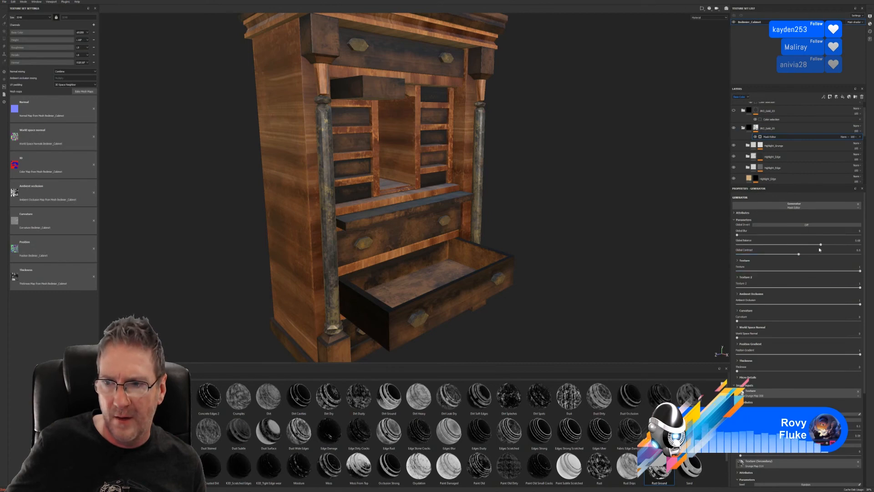
Set the Rust Ground mask's global balance to about 0.88 and contrast to 0.57, and show the mossy gold layer again
{"action": "left_click_drag", "start_coordinate": [821, 246], "coordinate": [858, 245]}
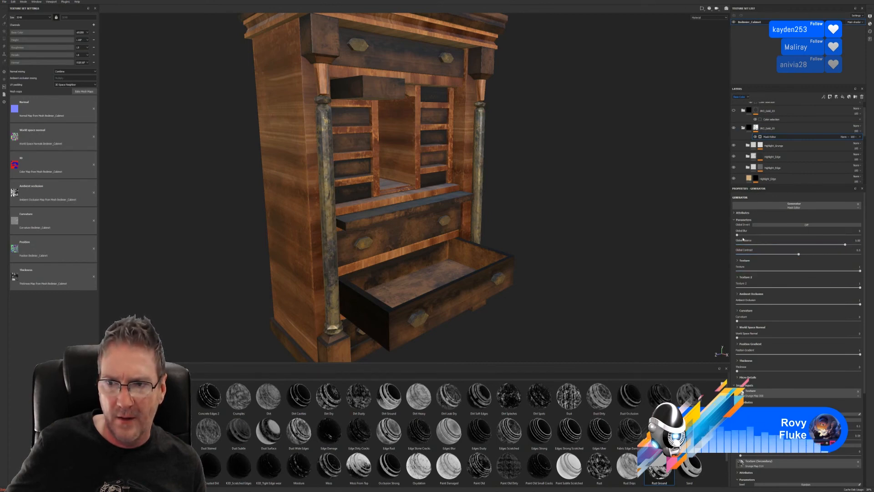
{"action": "left_click_drag", "start_coordinate": [798, 253], "coordinate": [786, 253]}
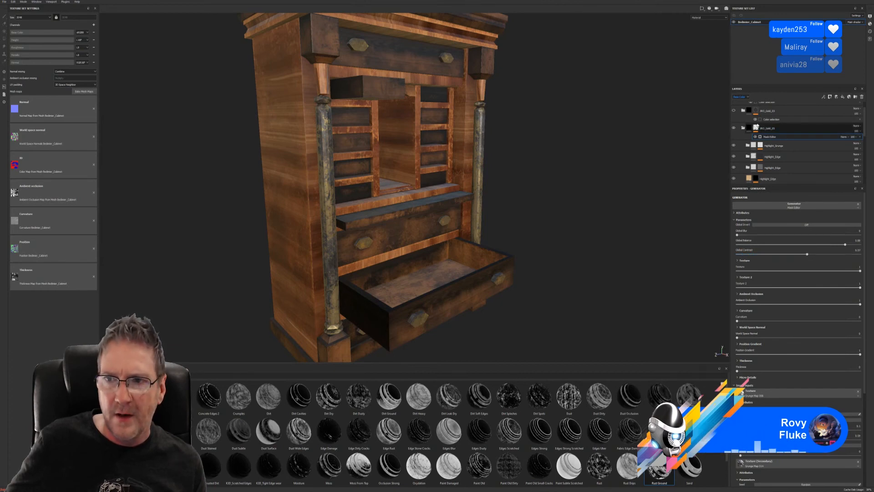
{"action": "left_click", "coordinate": [733, 110]}
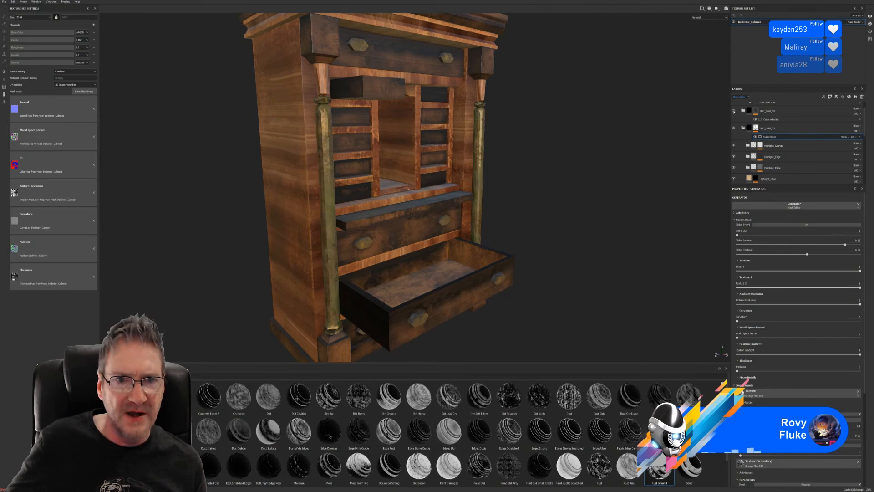
Apply the Surface Worn smart mask to the mossy gold layer, keeping its colour selection
{"action": "left_click", "coordinate": [765, 111]}
{"action": "left_click", "coordinate": [772, 113]}
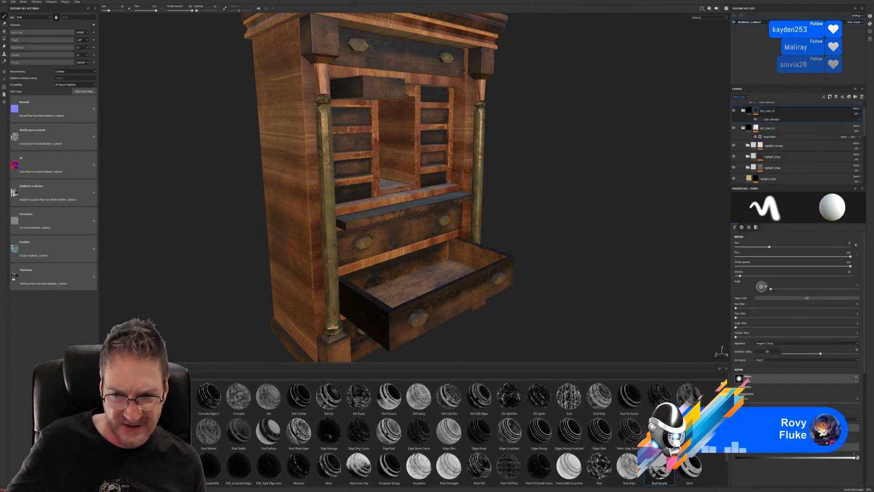
{"action": "scroll", "coordinate": [446, 432], "scroll_direction": "down", "scroll_amount": 1}
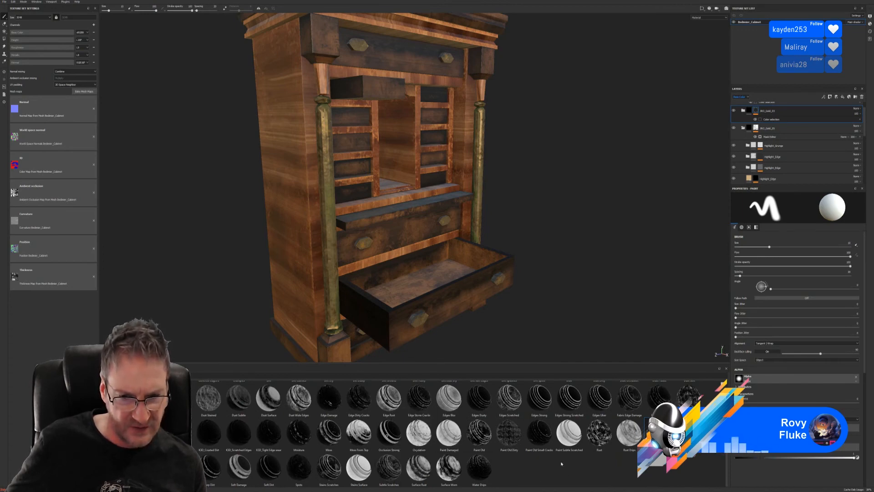
{"action": "left_click_drag", "start_coordinate": [448, 466], "coordinate": [783, 116]}
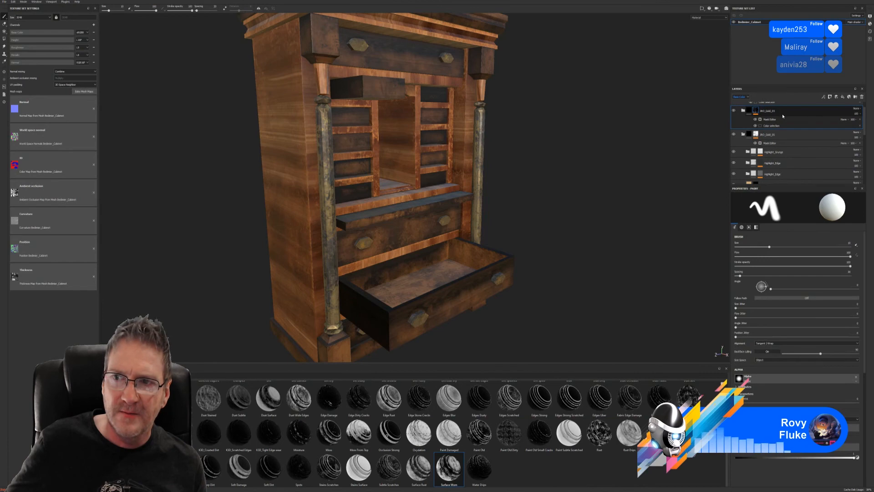
Invert the mossy gold layer's Surface Worn mask globally and set its balance to about 0.73 and contrast to about 0.51
{"action": "left_click", "coordinate": [785, 119]}
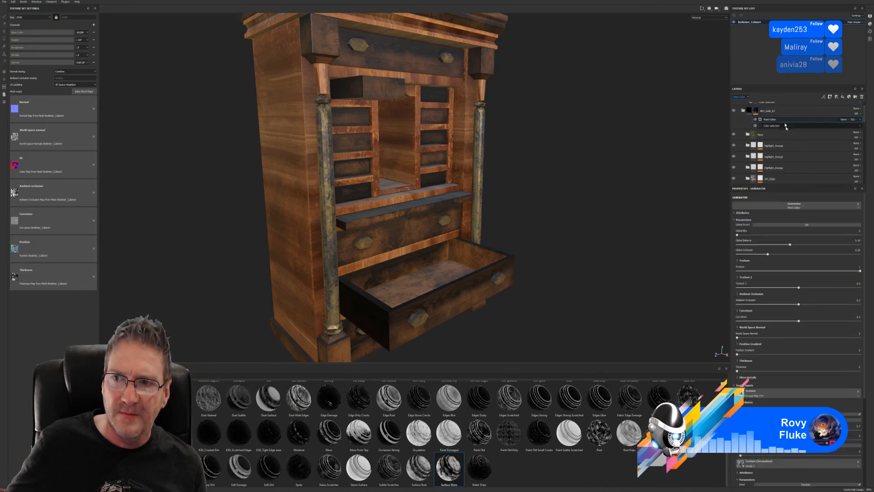
{"action": "left_click", "coordinate": [802, 225]}
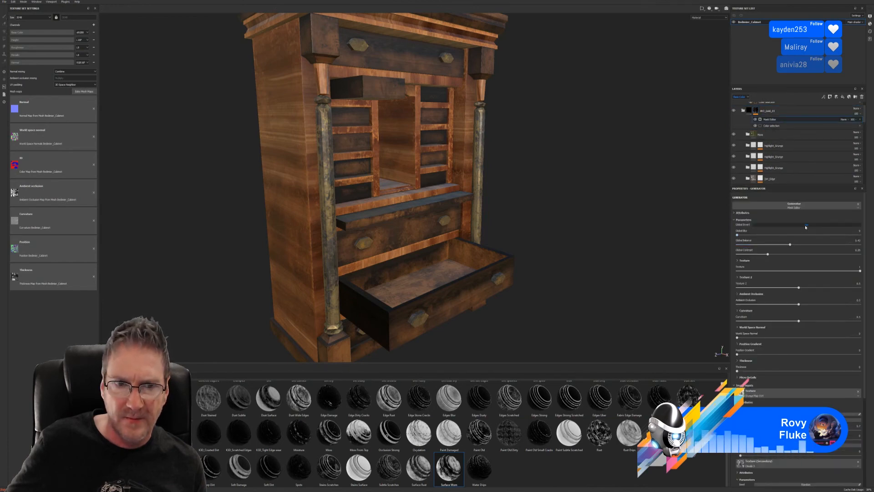
{"action": "left_click_drag", "start_coordinate": [790, 246], "coordinate": [827, 251]}
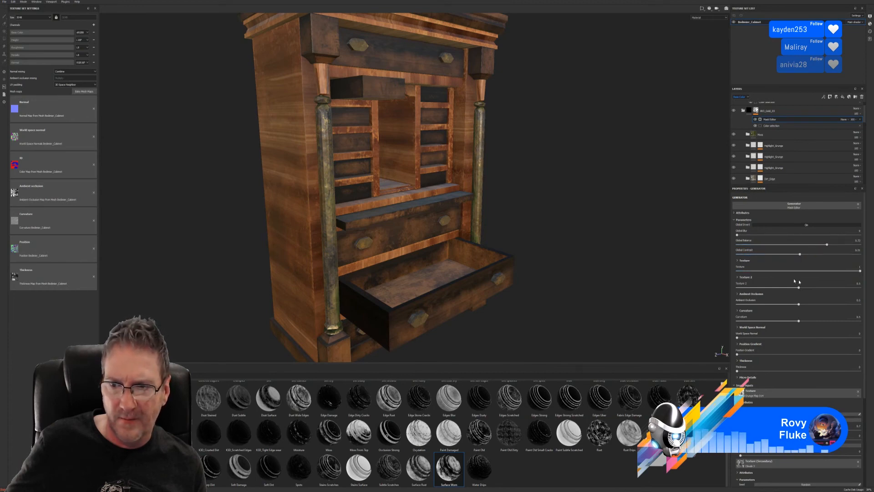
Set the Surface Worn mask's ambient occlusion to 0.37 and curvature to 0.64, and raise its world space normal influence slightly
{"action": "left_click_drag", "start_coordinate": [799, 304], "coordinate": [857, 304]}
{"action": "left_click_drag", "start_coordinate": [805, 314], "coordinate": [872, 321]}
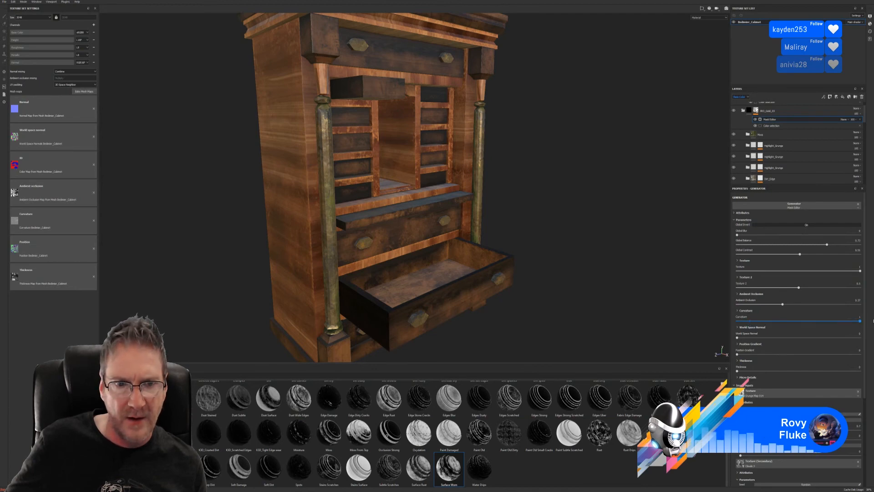
{"action": "left_click_drag", "start_coordinate": [815, 327], "coordinate": [816, 326]}
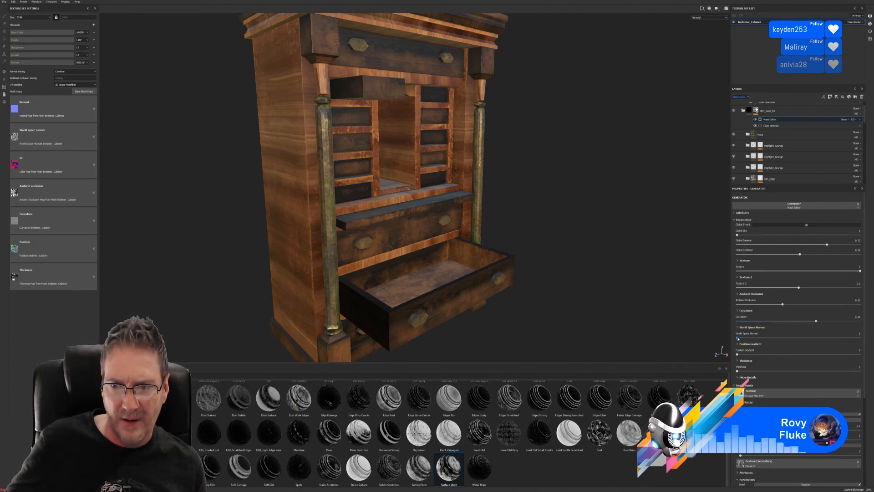
{"action": "left_click_drag", "start_coordinate": [738, 339], "coordinate": [775, 337]}
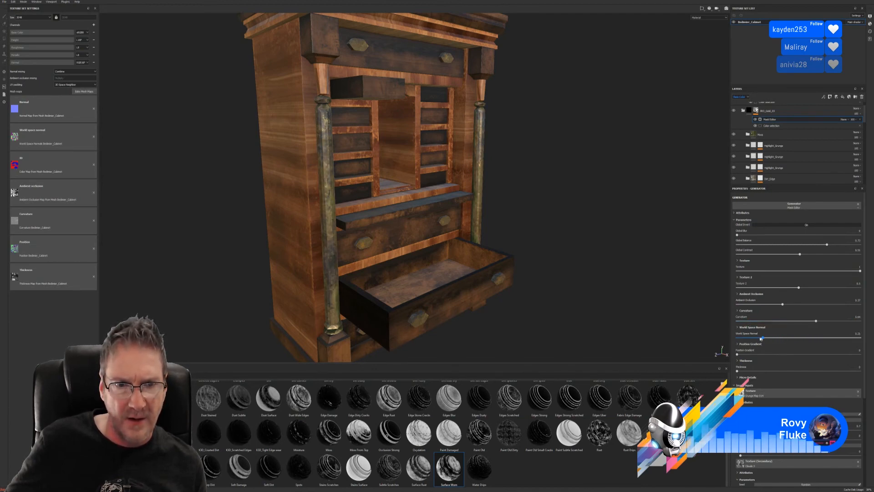
Save the project with the whole cabinet in view
{"action": "left_click_drag", "start_coordinate": [618, 249], "coordinate": [533, 252], "text": "alt"}
{"action": "right_click_drag", "start_coordinate": [532, 252], "coordinate": [264, 254], "text": "alt"}
{"action": "left_click_drag", "start_coordinate": [304, 228], "coordinate": [483, 248], "text": "alt"}
{"action": "key", "text": "ctrl+d"}
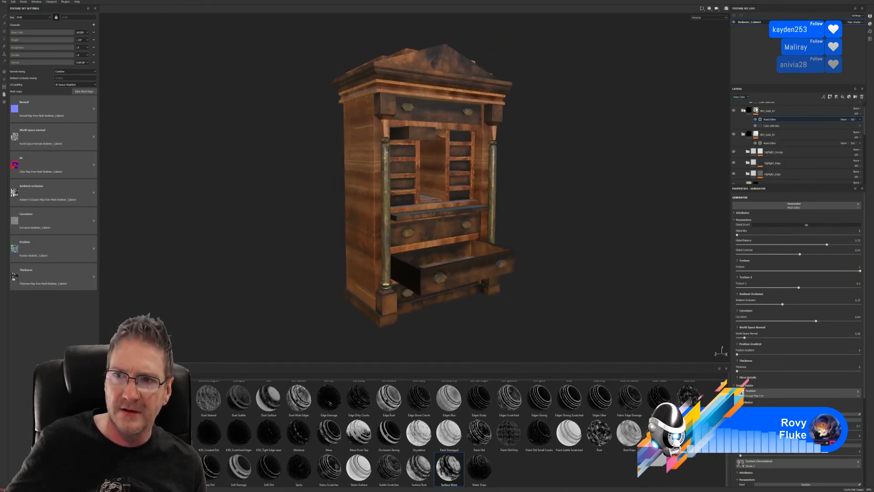
{"action": "left_click", "coordinate": [7, 3]}
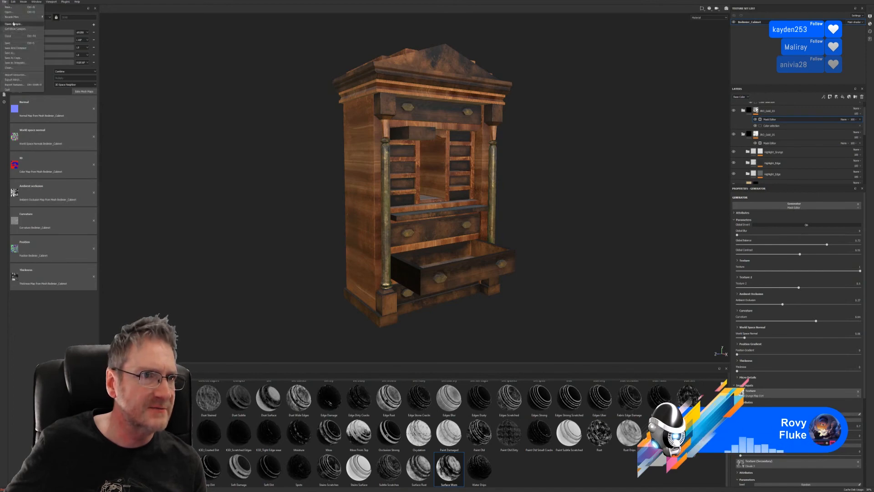
{"action": "left_click", "coordinate": [10, 44]}
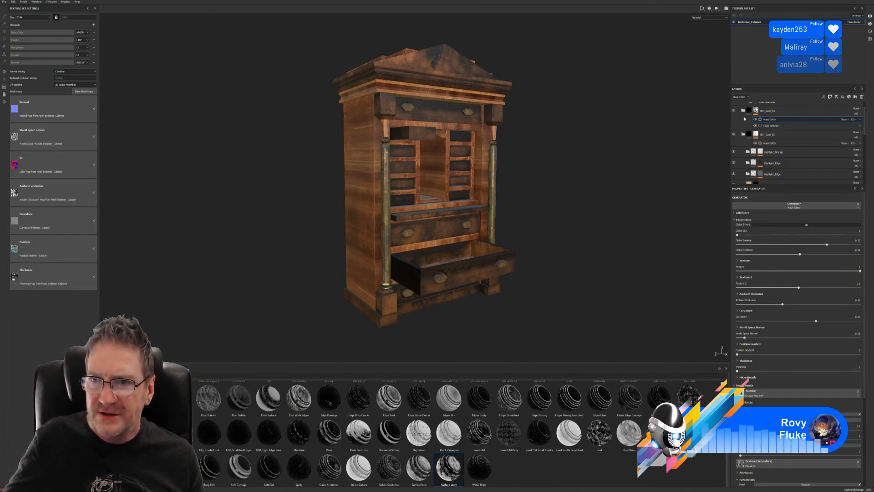
Expand the dark wood group below Cherrywood and show the advanced parameters of its Wood Beech Chocolate Brown copy 1 layer
{"action": "scroll", "coordinate": [748, 114], "scroll_direction": "up", "scroll_amount": 1}
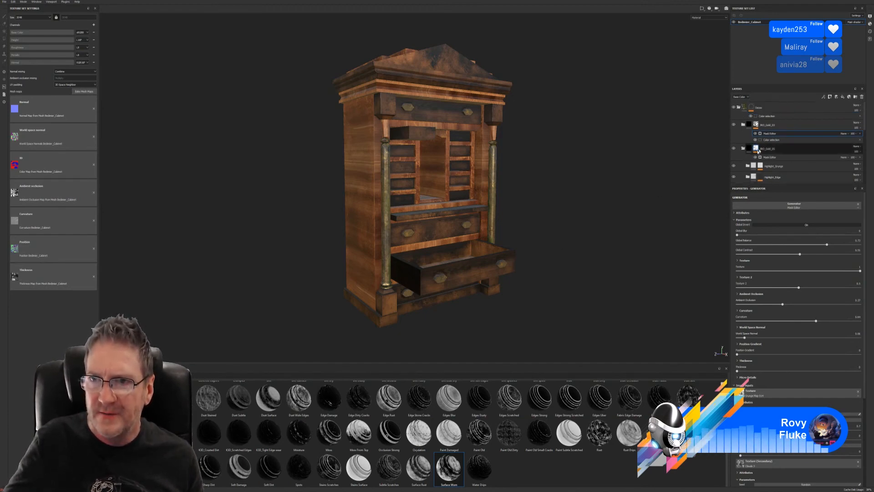
{"action": "left_click", "coordinate": [739, 107]}
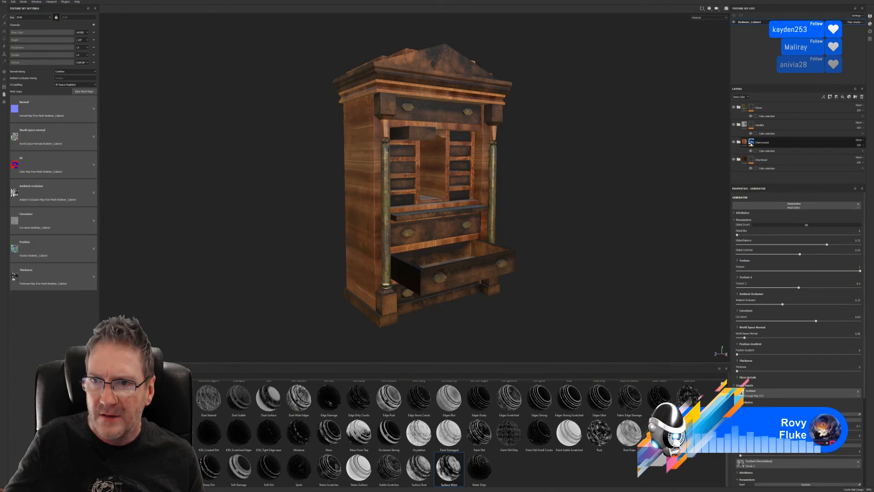
{"action": "left_click", "coordinate": [739, 160]}
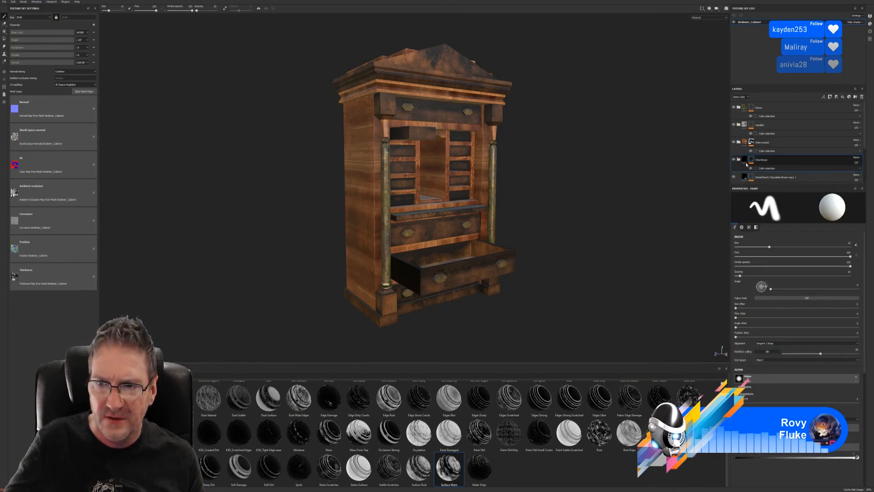
{"action": "left_click", "coordinate": [745, 161]}
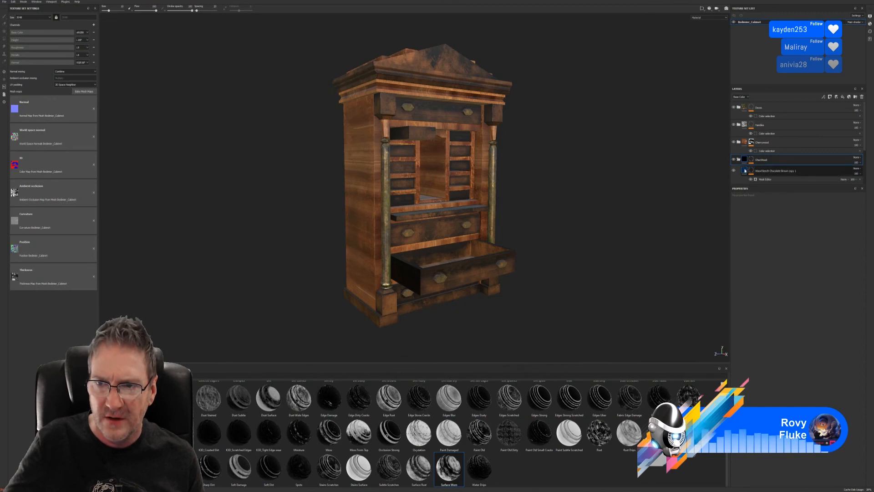
{"action": "left_click", "coordinate": [744, 172]}
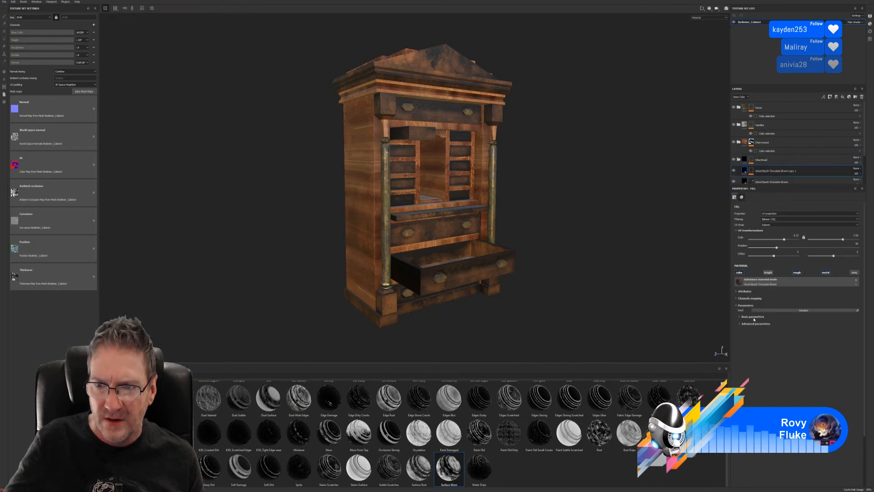
{"action": "left_click", "coordinate": [739, 324]}
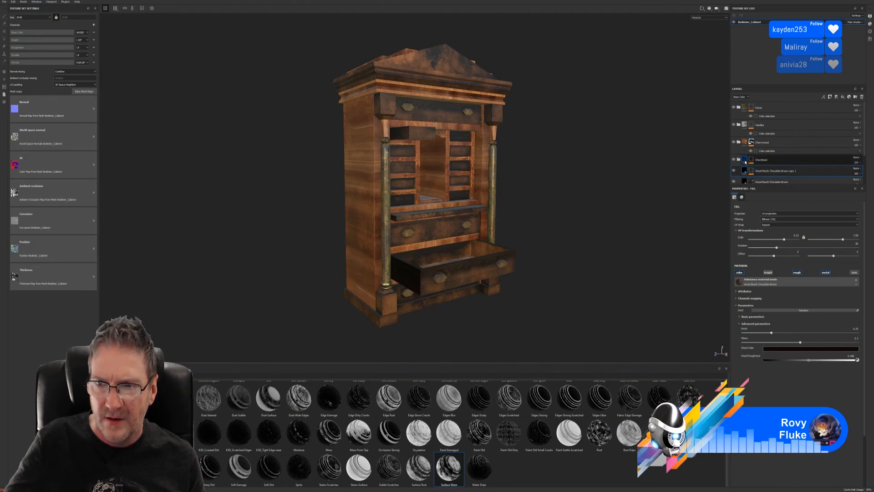
{"action": "left_click", "coordinate": [747, 162]}
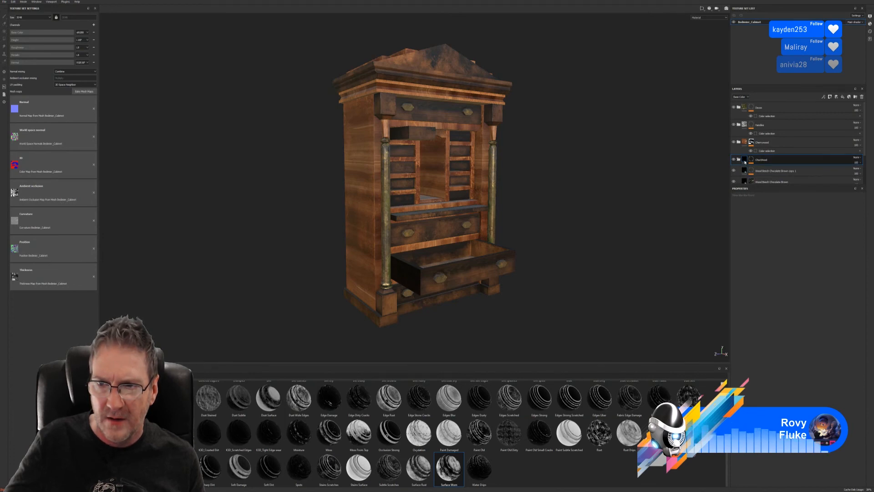
Darken the wood colour of the Wood Beech Chocolate Brown layer in the dark wood group
{"action": "left_click", "coordinate": [745, 183]}
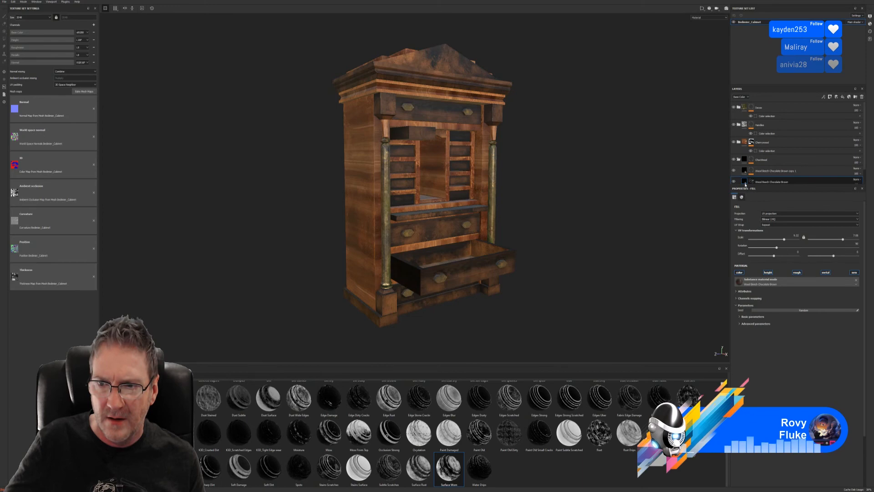
{"action": "left_click", "coordinate": [740, 323]}
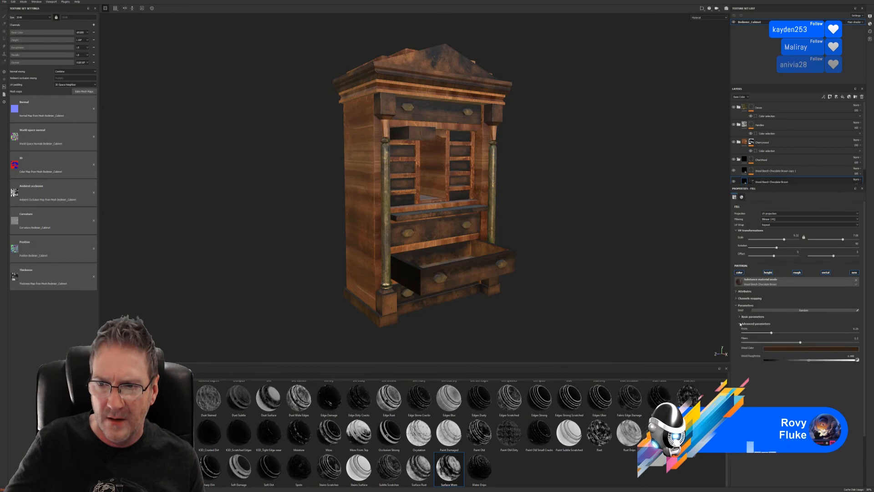
{"action": "left_click", "coordinate": [809, 350]}
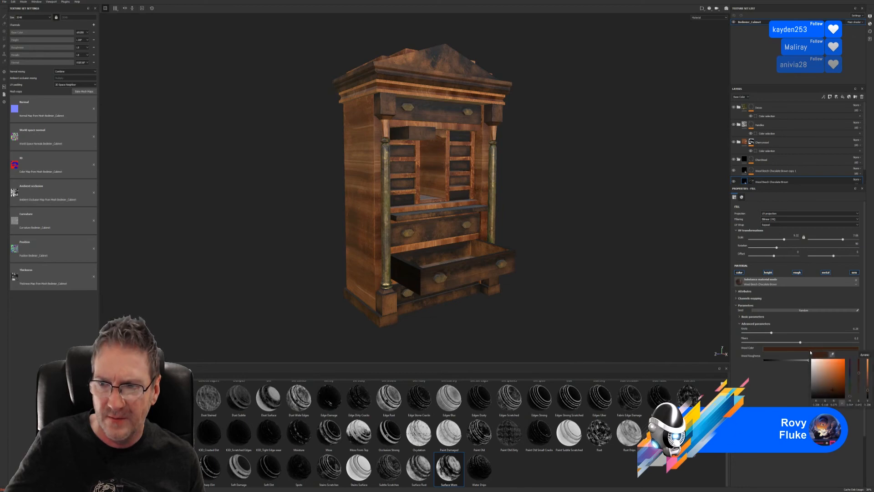
{"action": "left_click", "coordinate": [867, 393]}
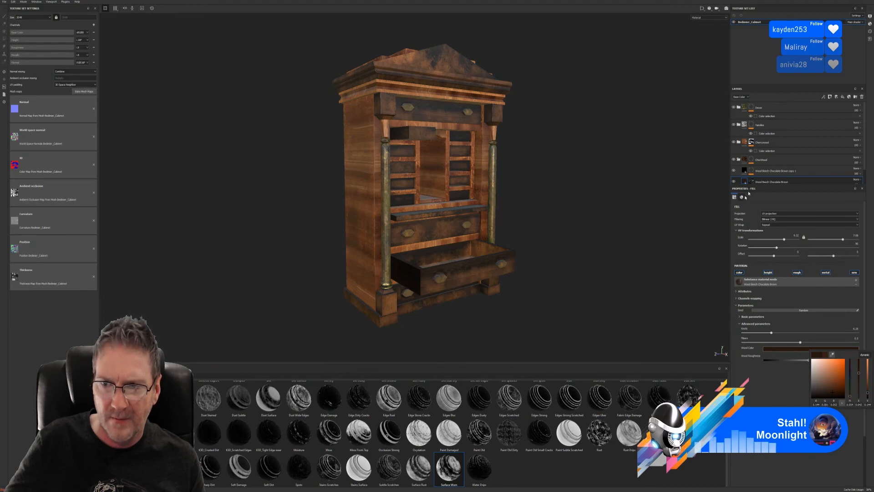
Darken the wood colour of the Wood Beech Honey base layer in the dark wood group to a deeper brown
{"action": "left_click", "coordinate": [747, 170]}
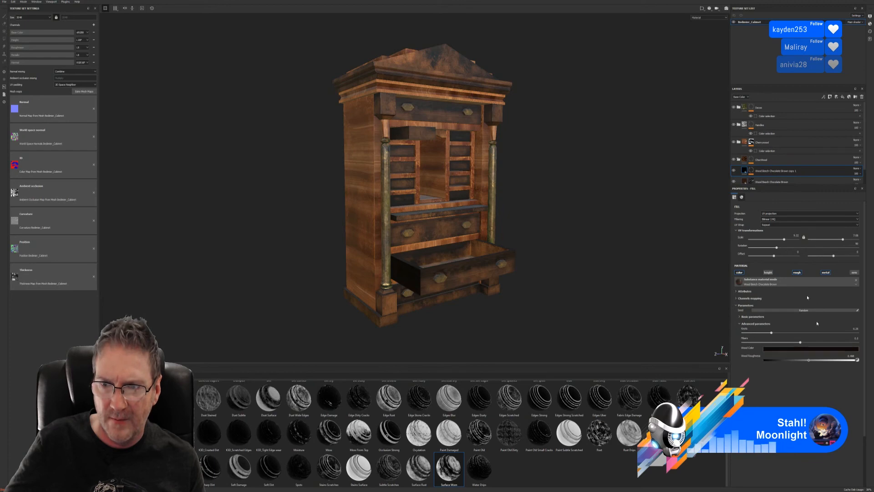
{"action": "scroll", "coordinate": [746, 175], "scroll_direction": "down", "scroll_amount": 1}
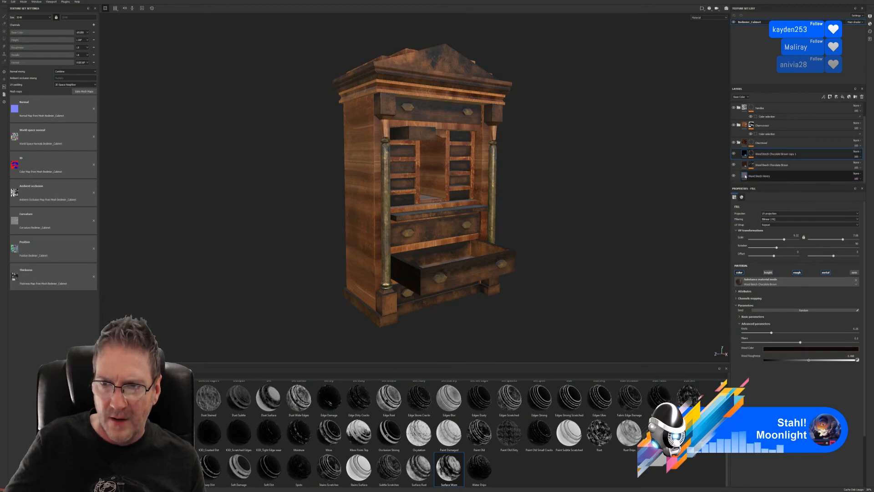
{"action": "left_click", "coordinate": [746, 176]}
{"action": "left_click", "coordinate": [773, 348]}
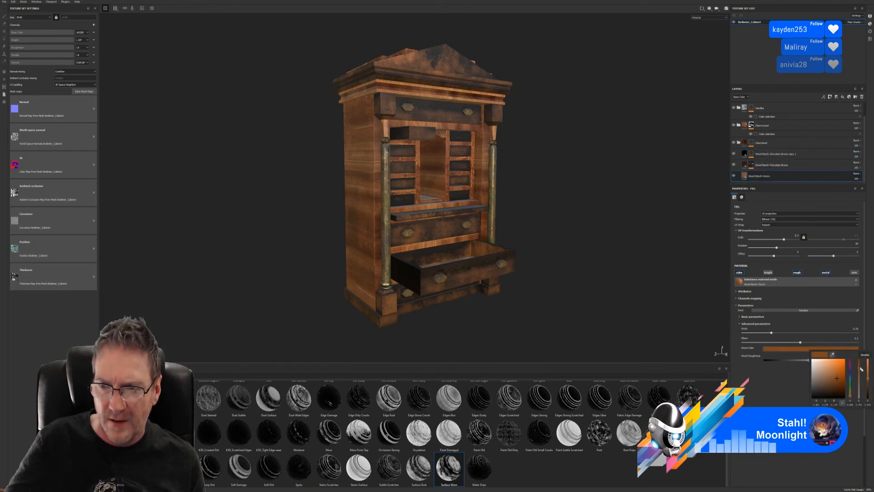
{"action": "left_click_drag", "start_coordinate": [861, 369], "coordinate": [866, 385]}
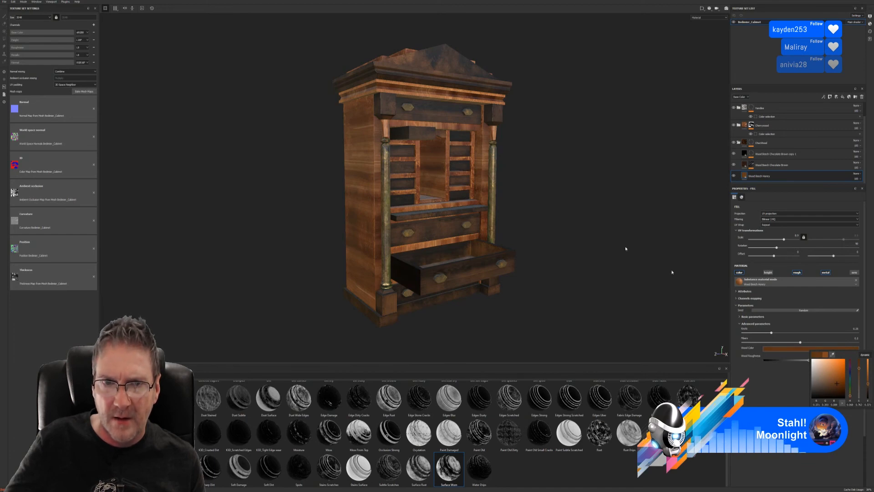
{"action": "left_click_drag", "start_coordinate": [549, 222], "coordinate": [538, 189], "text": "alt"}
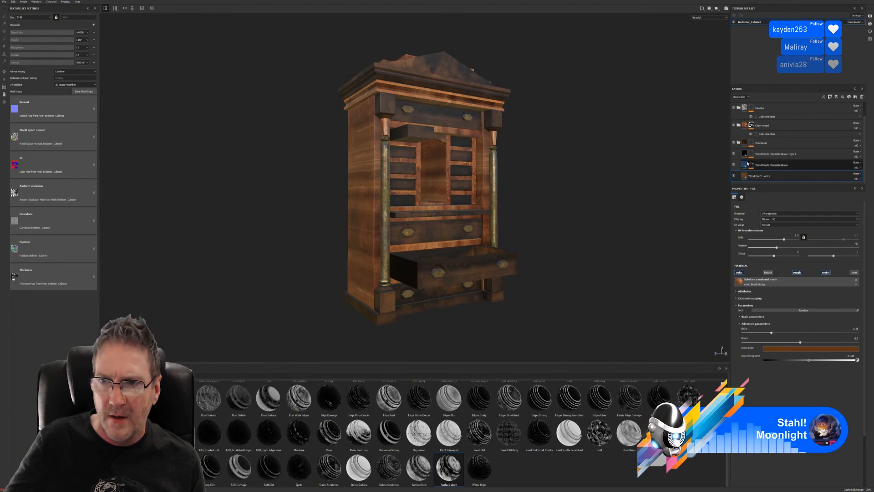
Compare the cabinet with the Wood Beech Honey base and the Chocolate Brown copy layer hidden and shown, leaving both visible
{"action": "left_click", "coordinate": [733, 176]}
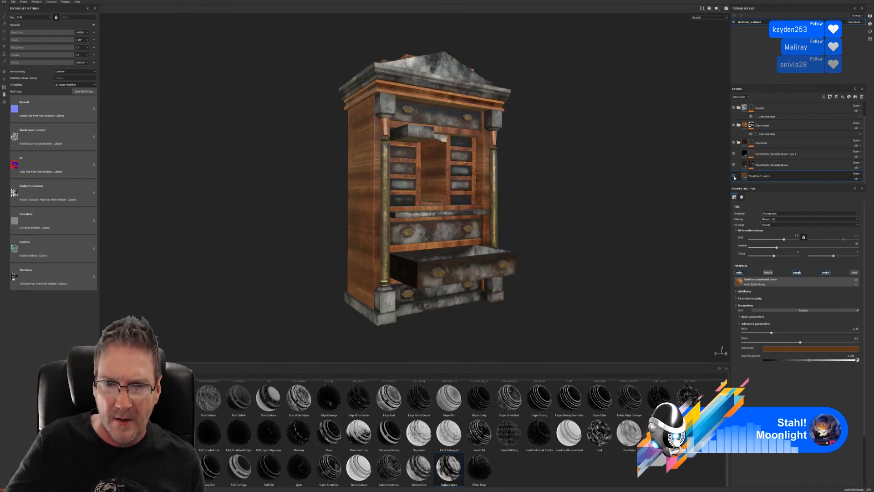
{"action": "left_click", "coordinate": [733, 177]}
{"action": "left_click", "coordinate": [734, 176]}
{"action": "left_click", "coordinate": [733, 176]}
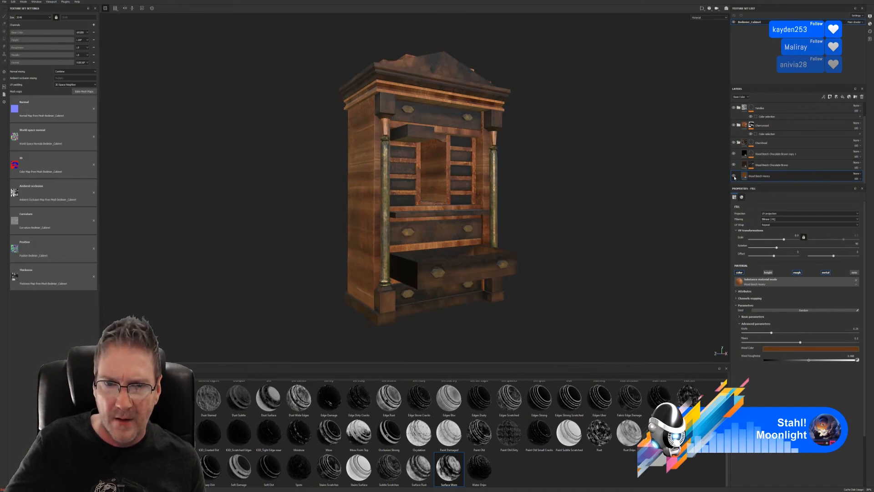
{"action": "left_click", "coordinate": [733, 153]}
{"action": "left_click", "coordinate": [733, 153]}
{"action": "left_click", "coordinate": [733, 154]}
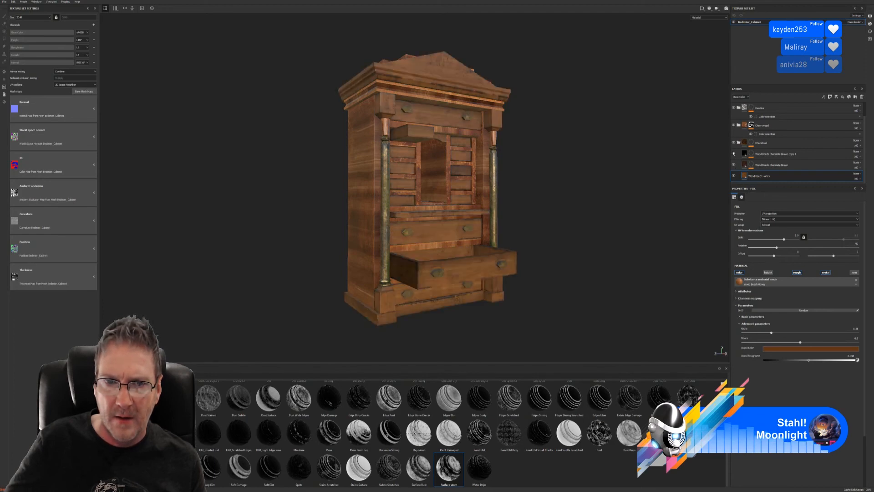
{"action": "left_click", "coordinate": [733, 154]}
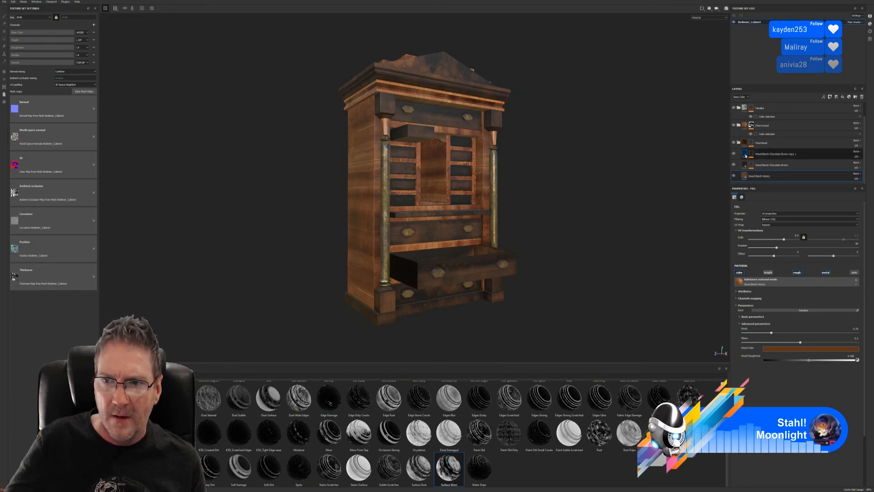
Darken the wood colour of the Wood Beech Chocolate Brown copy 1 layer to almost black
{"action": "left_click", "coordinate": [745, 156]}
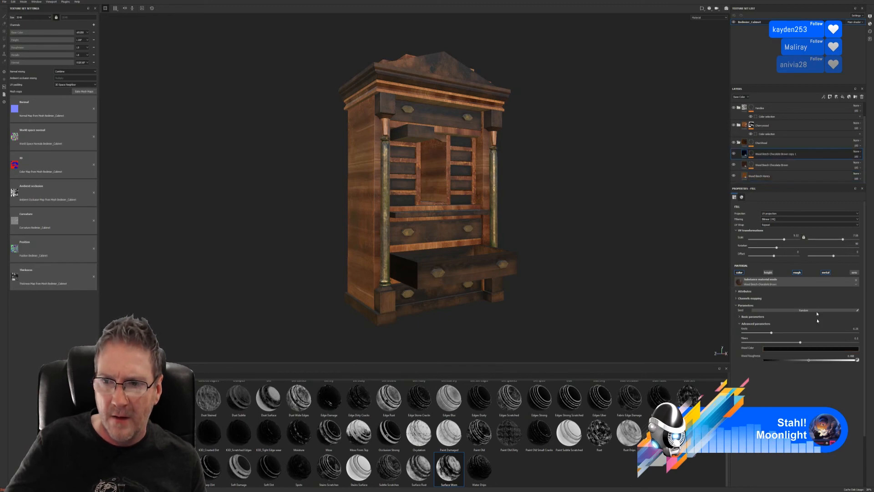
{"action": "left_click", "coordinate": [798, 352]}
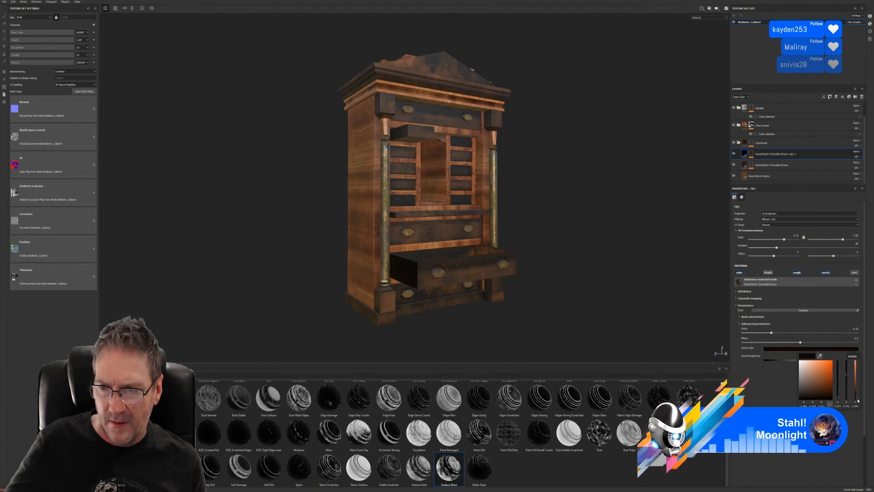
{"action": "left_click", "coordinate": [856, 399]}
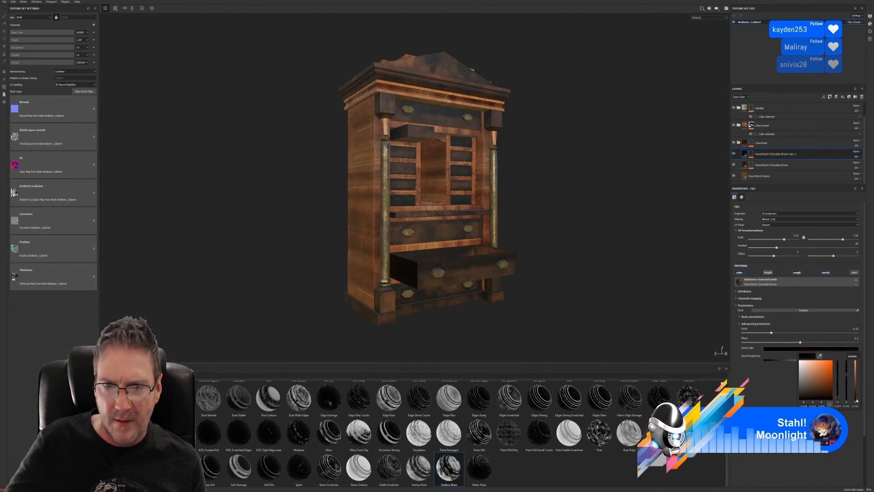
{"action": "left_click_drag", "start_coordinate": [548, 269], "coordinate": [538, 285], "text": "alt"}
{"action": "scroll", "coordinate": [411, 113], "scroll_direction": "down", "scroll_amount": 2}
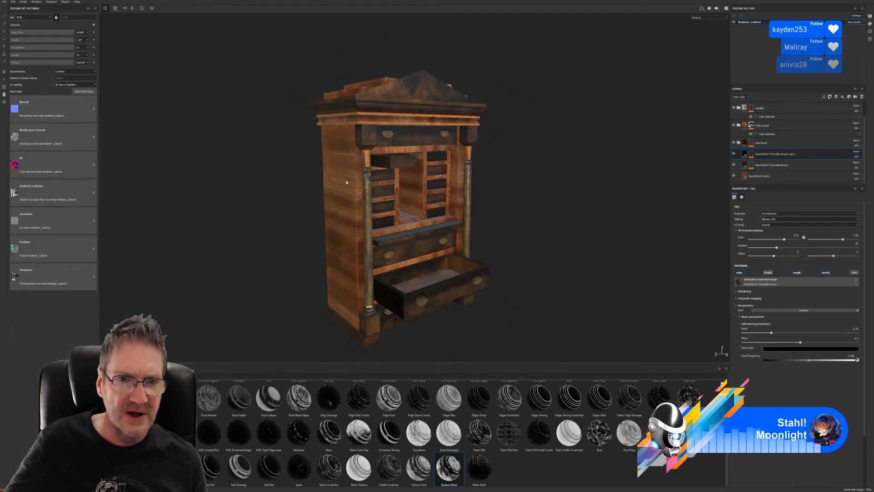
Slightly darken the orange wood colour of the Wood Beech Honey layer inside the Cherrywood group
{"action": "left_click", "coordinate": [738, 145]}
{"action": "left_click", "coordinate": [738, 143]}
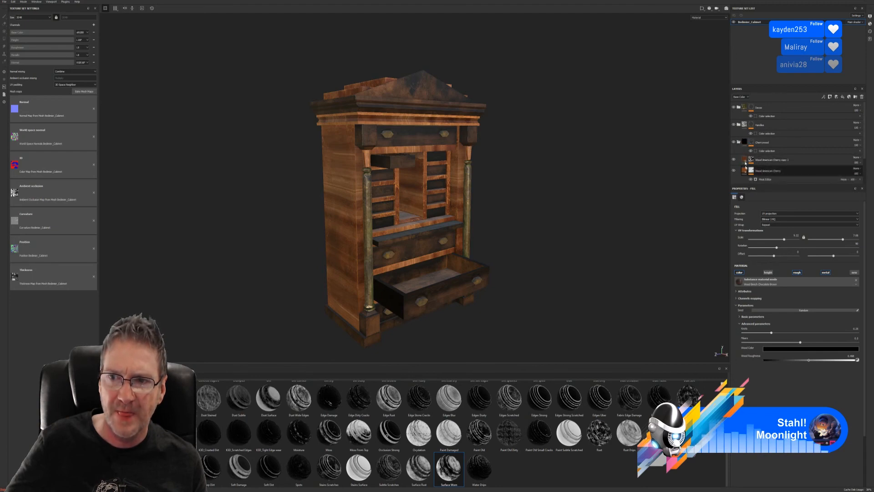
{"action": "scroll", "coordinate": [756, 166], "scroll_direction": "down", "scroll_amount": 2}
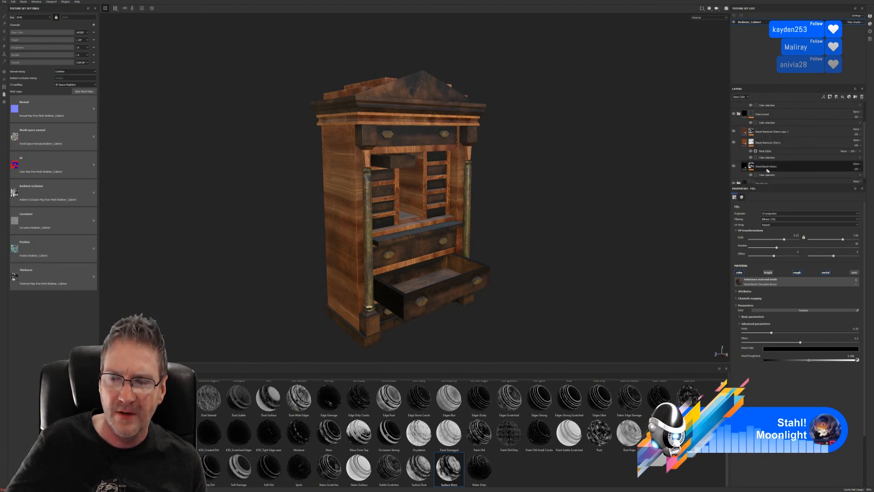
{"action": "scroll", "coordinate": [767, 170], "scroll_direction": "down", "scroll_amount": 1}
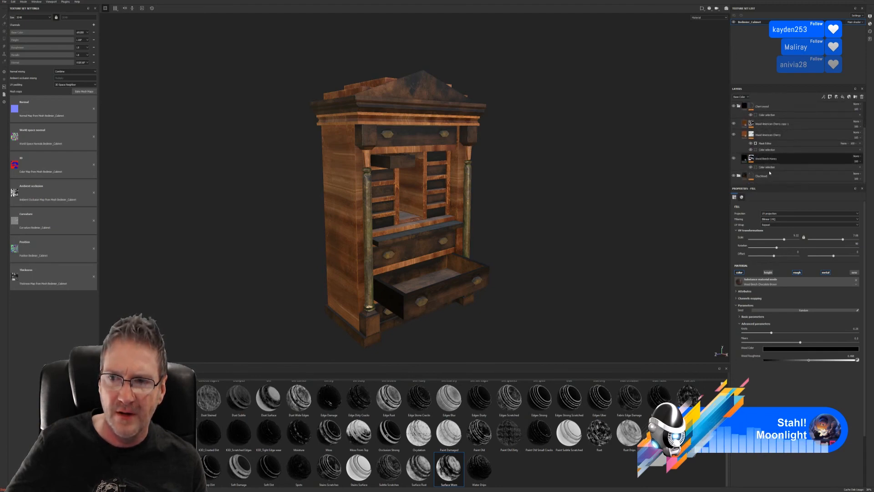
{"action": "left_click", "coordinate": [745, 160]}
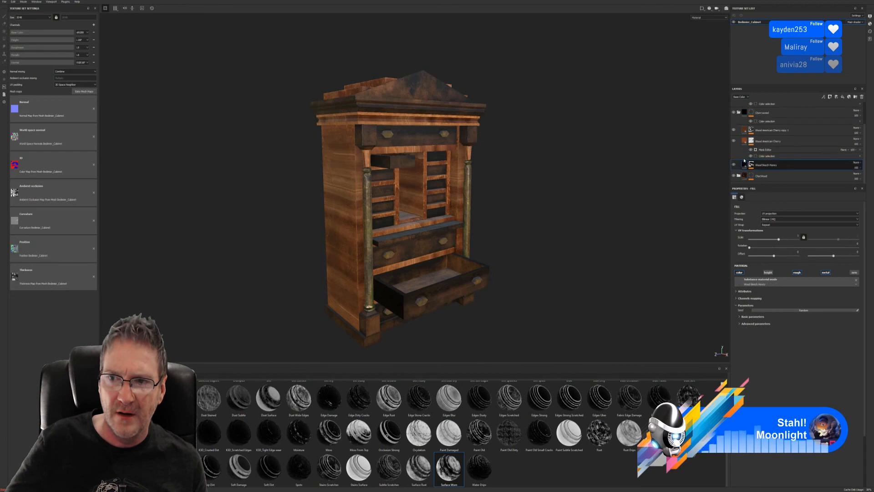
{"action": "left_click", "coordinate": [740, 323]}
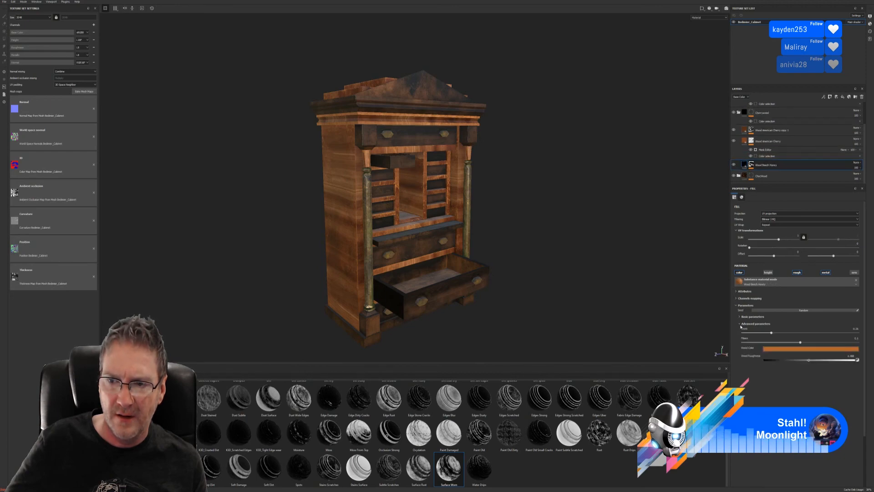
{"action": "left_click", "coordinate": [810, 349]}
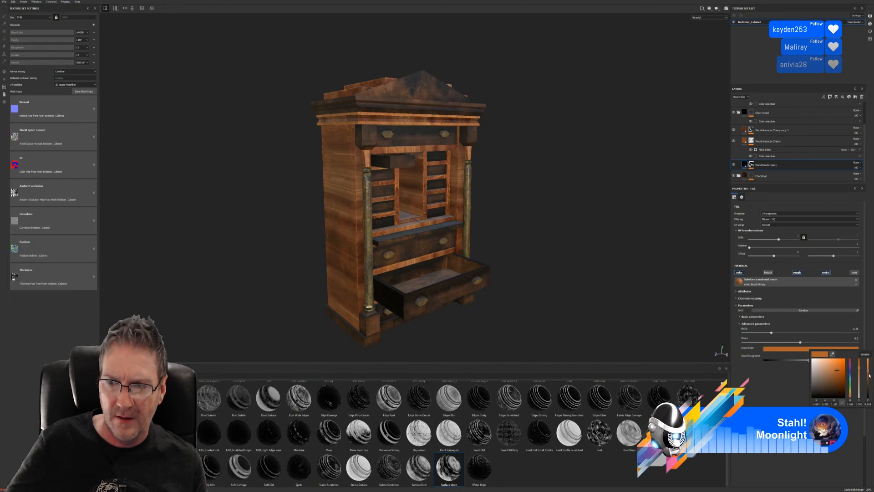
{"action": "left_click_drag", "start_coordinate": [868, 375], "coordinate": [868, 377]}
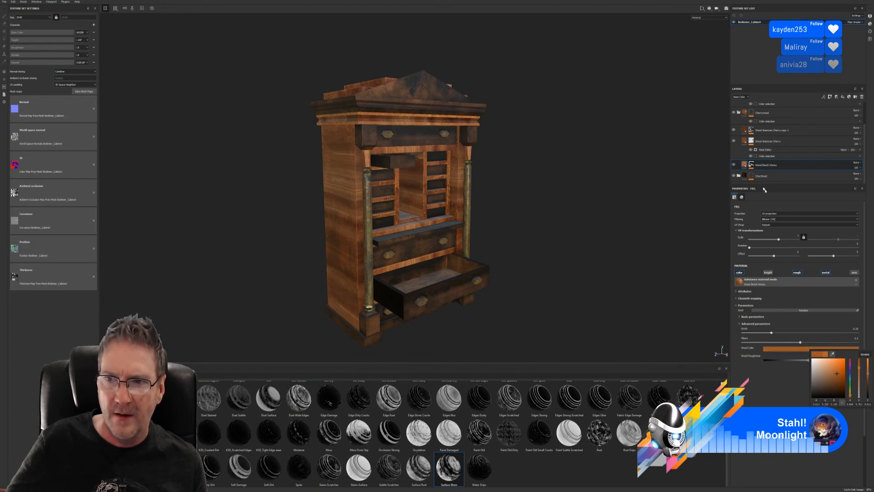
Darken the wood colour of the Wood American Cherry layer in the Cherrywood group to a deep brown
{"action": "left_click", "coordinate": [774, 141]}
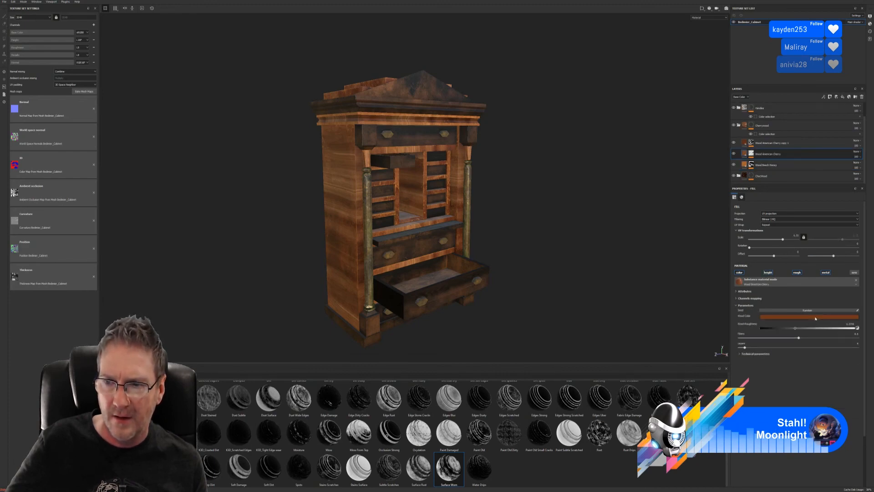
{"action": "left_click", "coordinate": [818, 316]}
{"action": "left_click", "coordinate": [868, 356]}
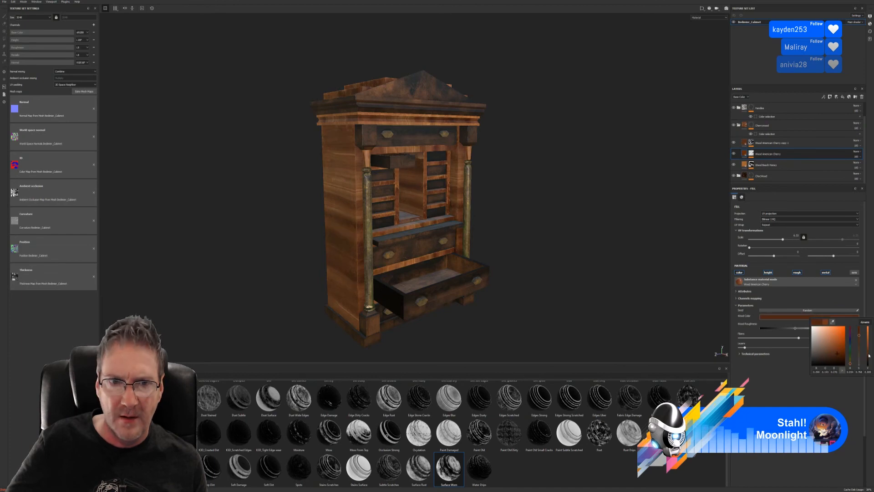
{"action": "left_click_drag", "start_coordinate": [868, 356], "coordinate": [867, 358]}
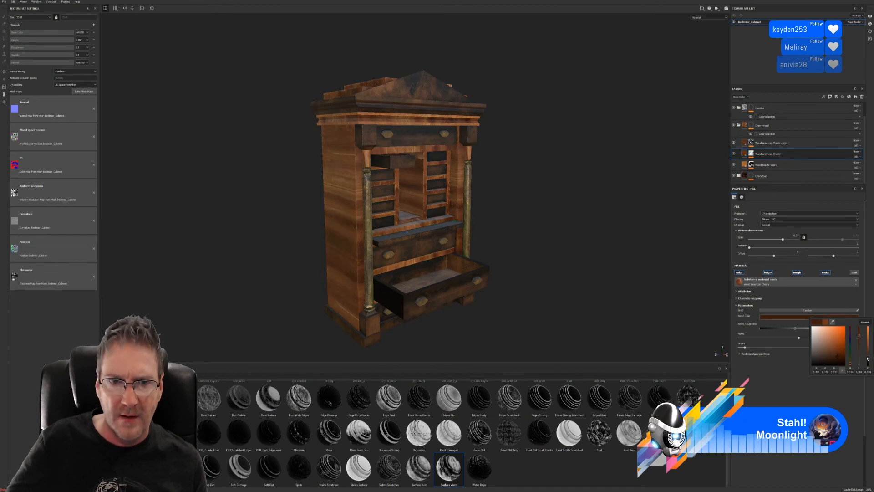
Try darker wood colours on the Wood American Cherry copy 1 layer and settle on a deep reddish brown
{"action": "left_click", "coordinate": [745, 145]}
{"action": "left_click", "coordinate": [834, 317]}
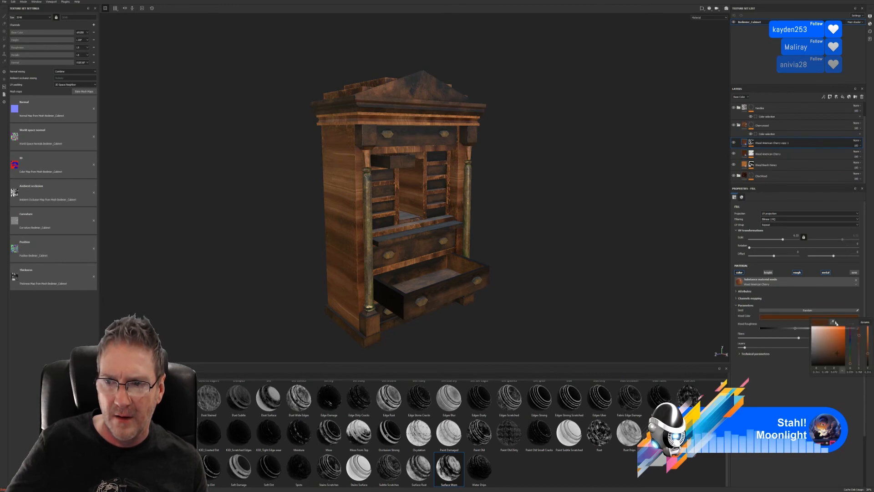
{"action": "left_click", "coordinate": [868, 362]}
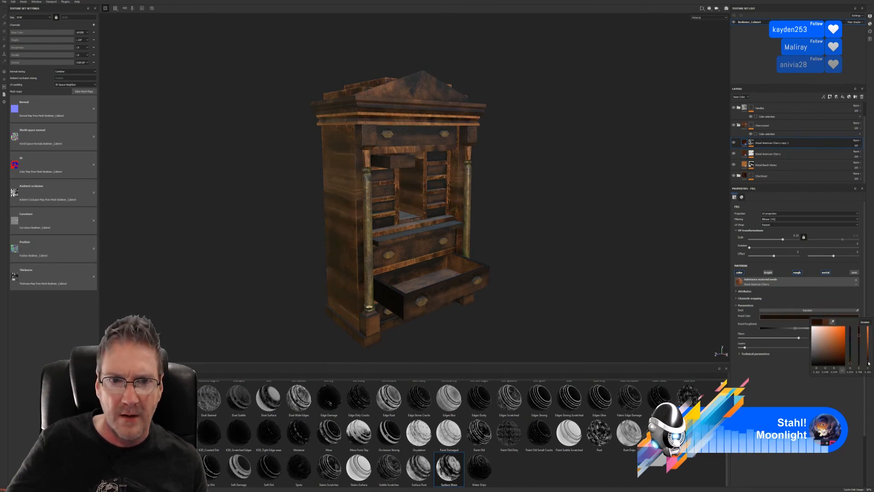
{"action": "left_click", "coordinate": [866, 360]}
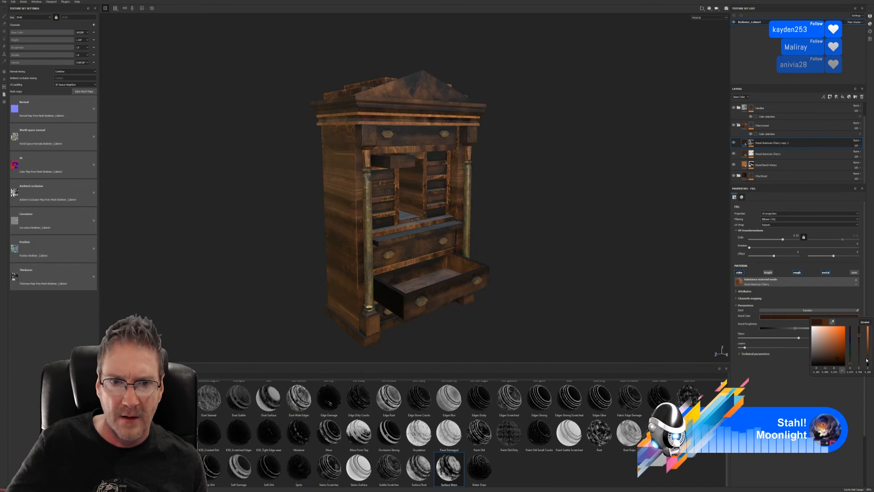
{"action": "left_click", "coordinate": [861, 353]}
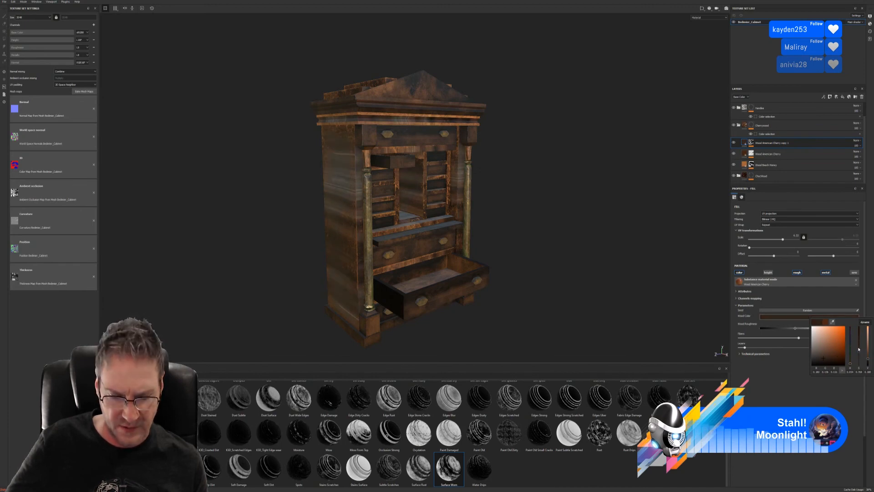
{"action": "left_click", "coordinate": [858, 349]}
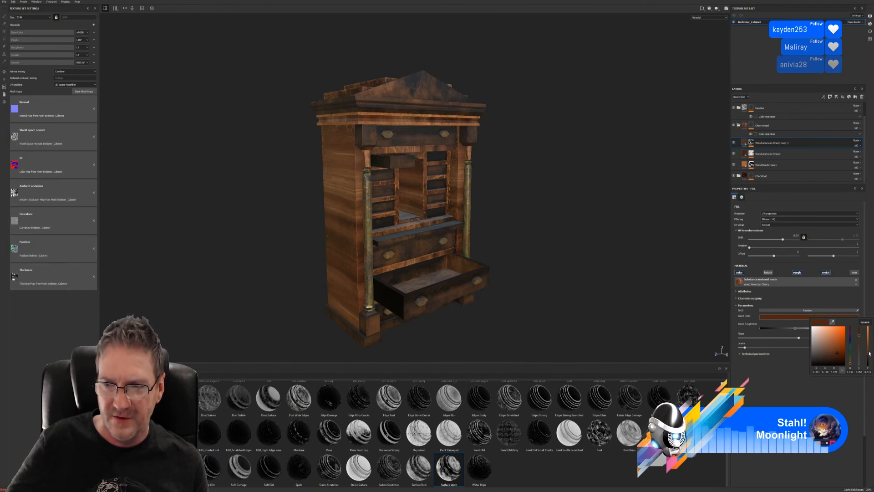
{"action": "left_click", "coordinate": [868, 353]}
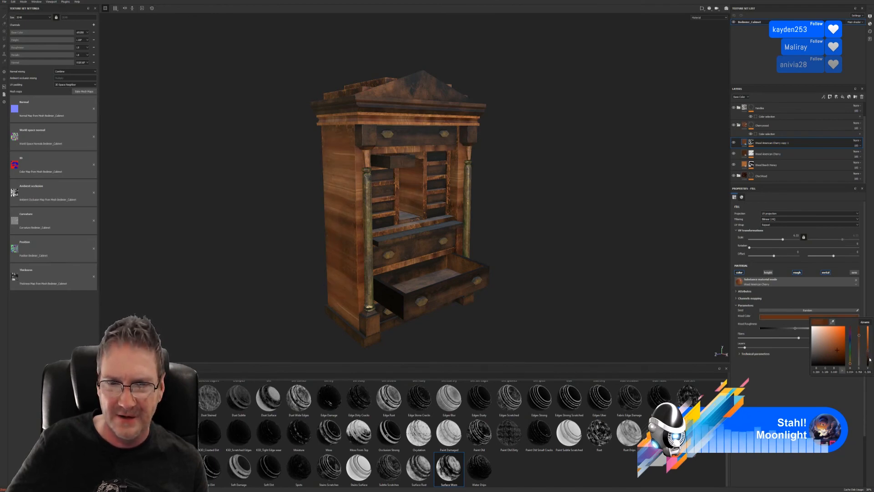
{"action": "left_click", "coordinate": [867, 355]}
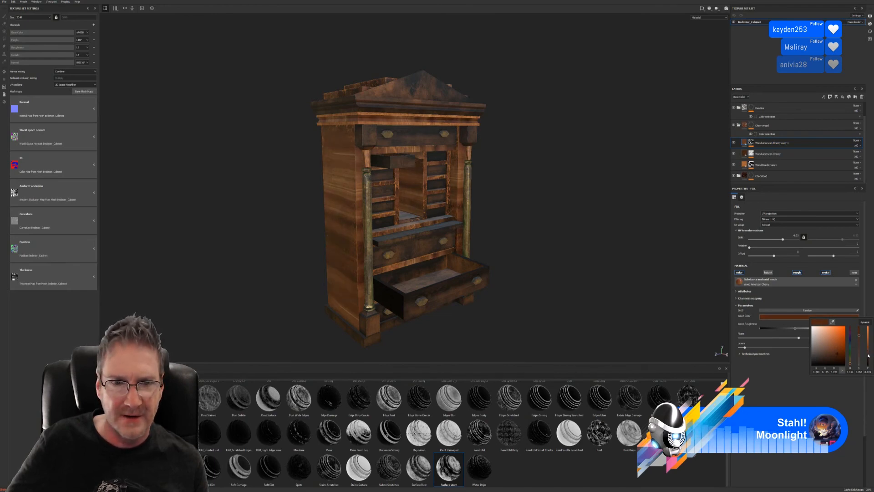
{"action": "left_click_drag", "start_coordinate": [522, 246], "coordinate": [494, 240], "text": "alt"}
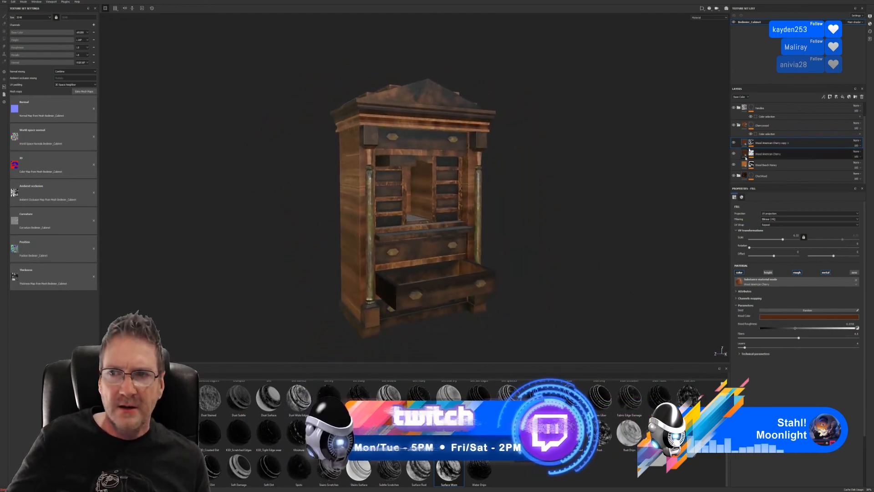
Collapse the Cherrywood group and save the project
{"action": "left_click", "coordinate": [739, 125]}
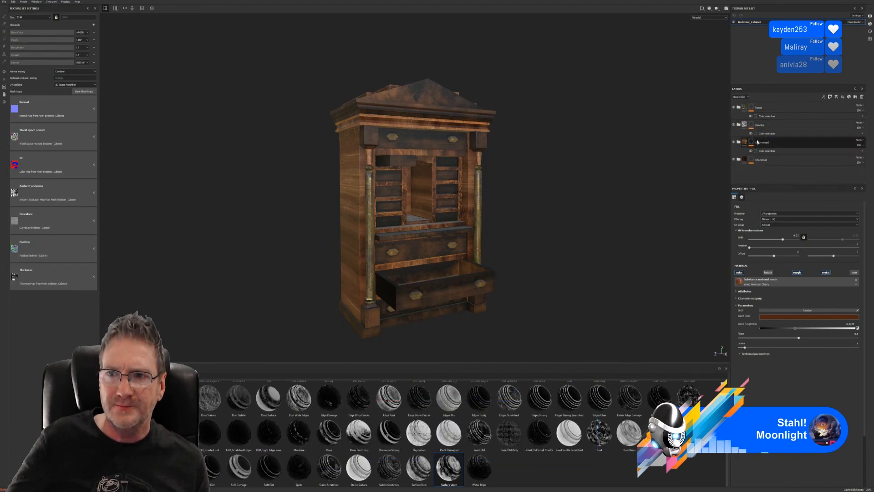
{"action": "left_click", "coordinate": [2, 3]}
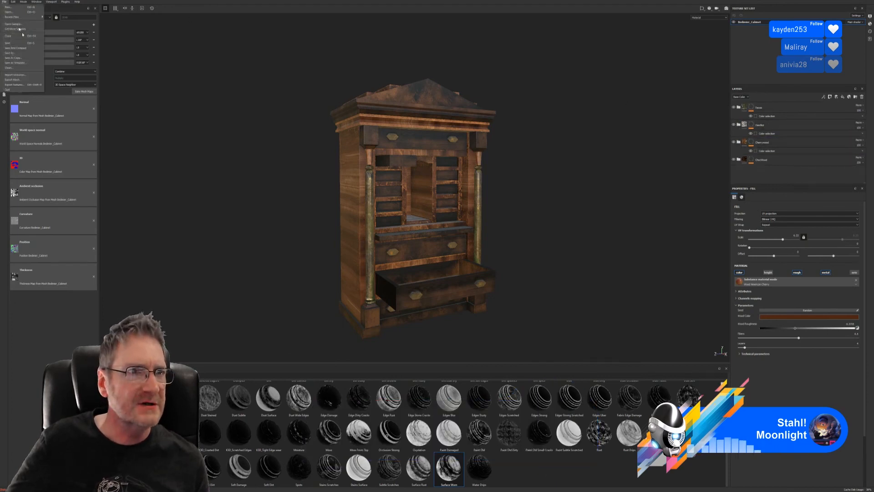
{"action": "left_click", "coordinate": [18, 42]}
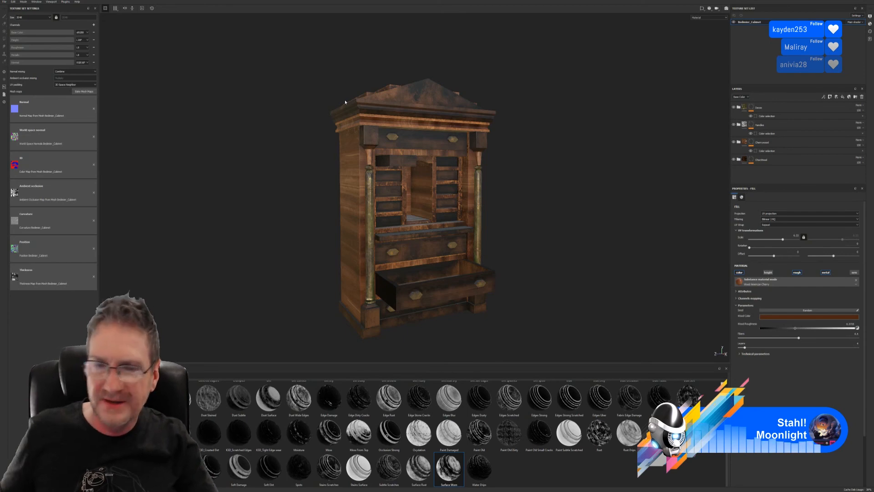
Open the texture export and set its output folder to UE4 Projects\Models\Bedroom\Chosen\Biedermeier style bureau on the Work drive
{"action": "left_click", "coordinate": [4, 2]}
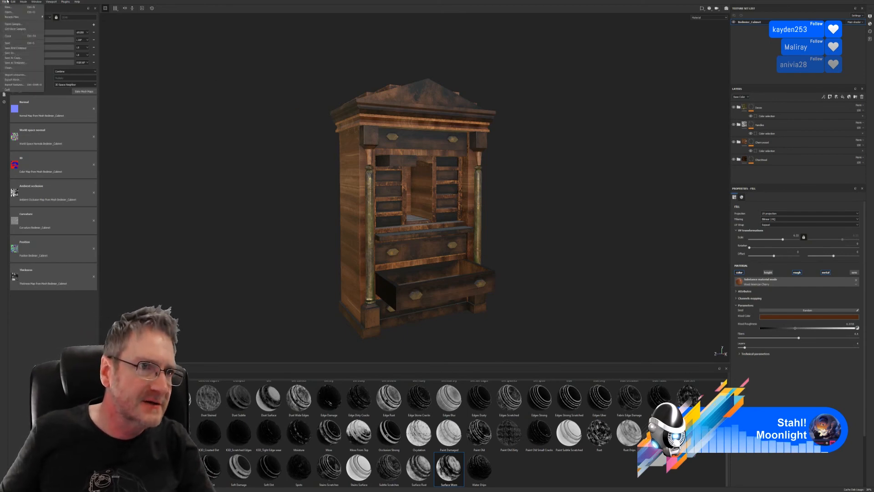
{"action": "left_click", "coordinate": [21, 84]}
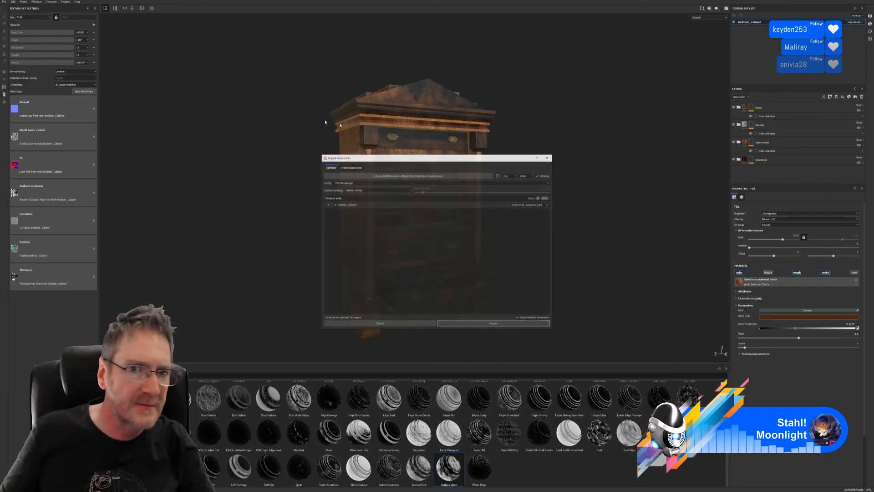
{"action": "left_click", "coordinate": [436, 177]}
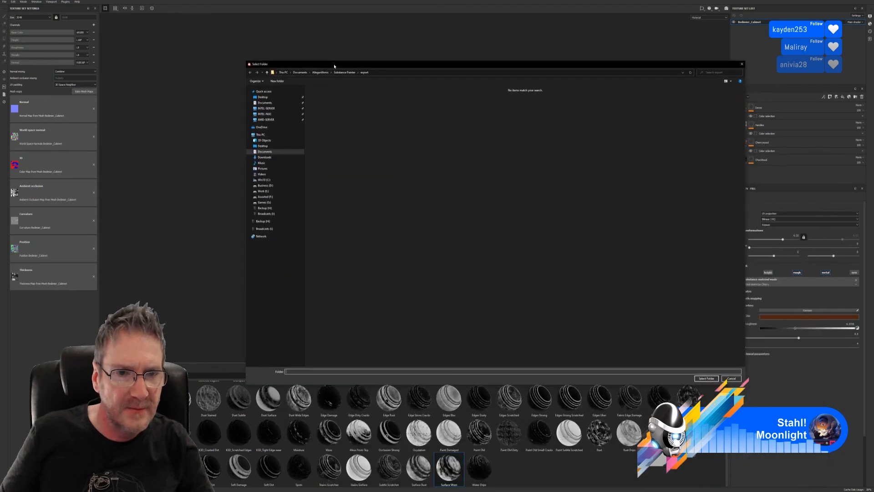
{"action": "left_click", "coordinate": [264, 191]}
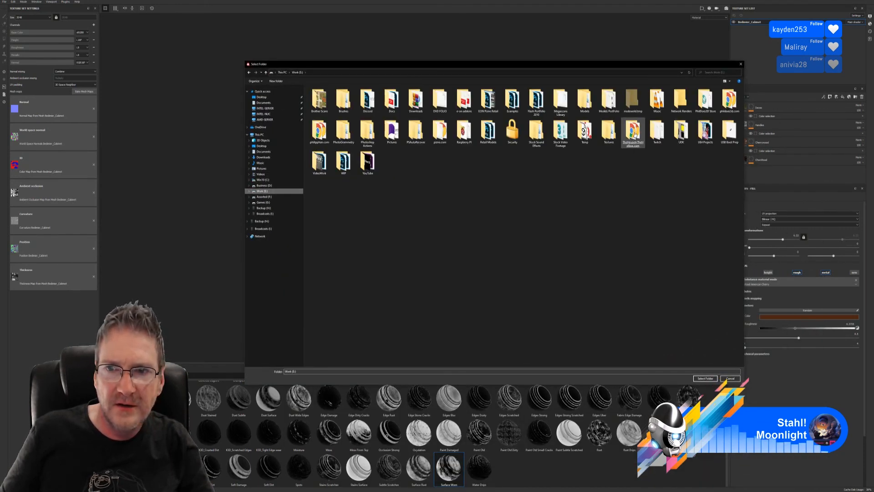
{"action": "double_click", "coordinate": [705, 132]}
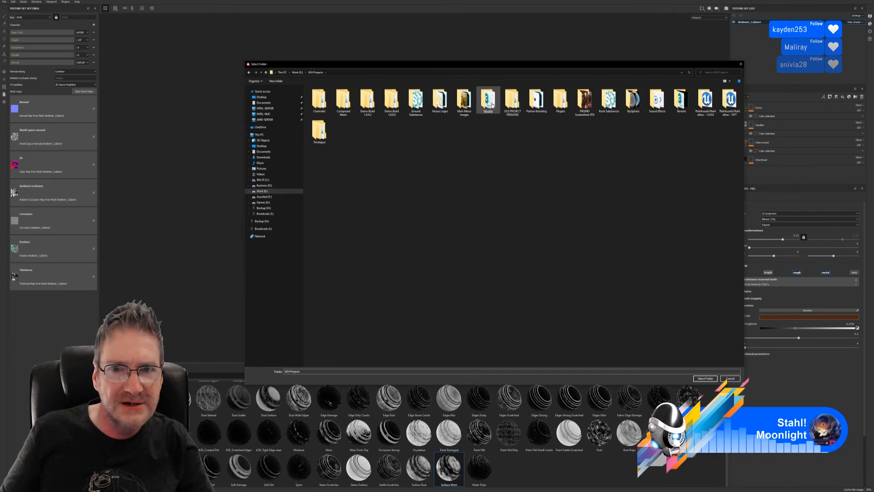
{"action": "double_click", "coordinate": [512, 100]}
{"action": "double_click", "coordinate": [390, 101]}
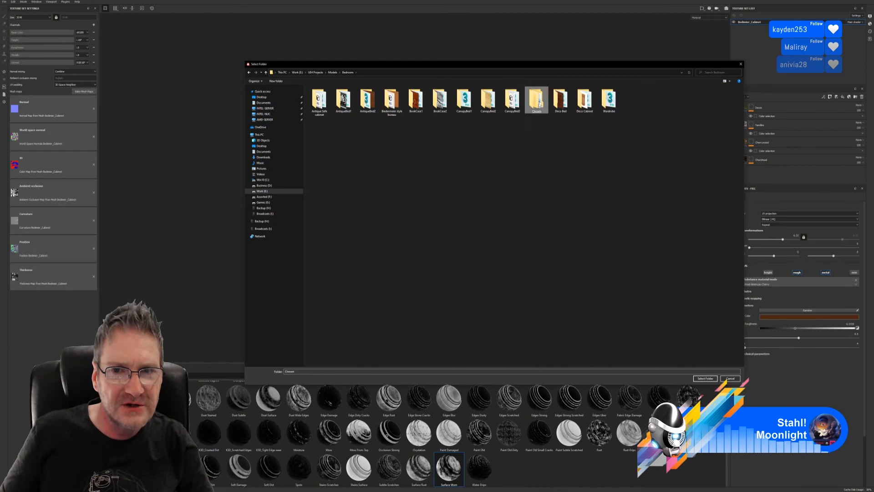
{"action": "double_click", "coordinate": [536, 101]}
{"action": "double_click", "coordinate": [344, 101]}
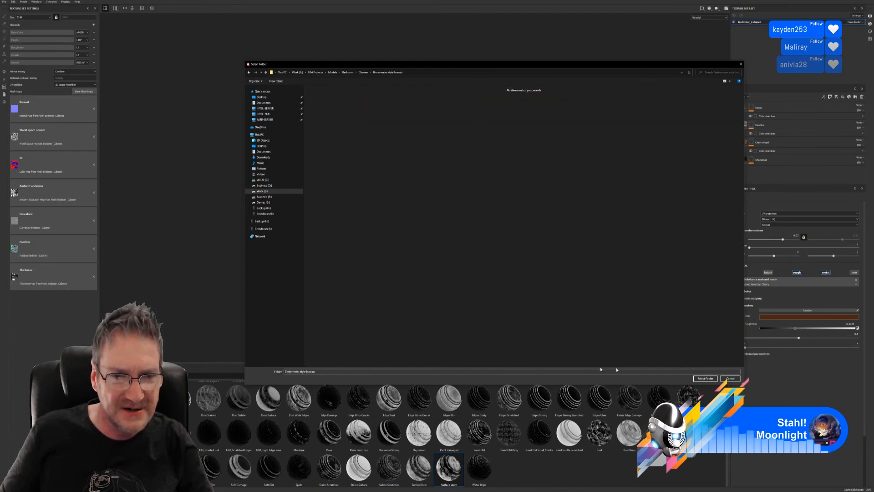
{"action": "left_click", "coordinate": [704, 379]}
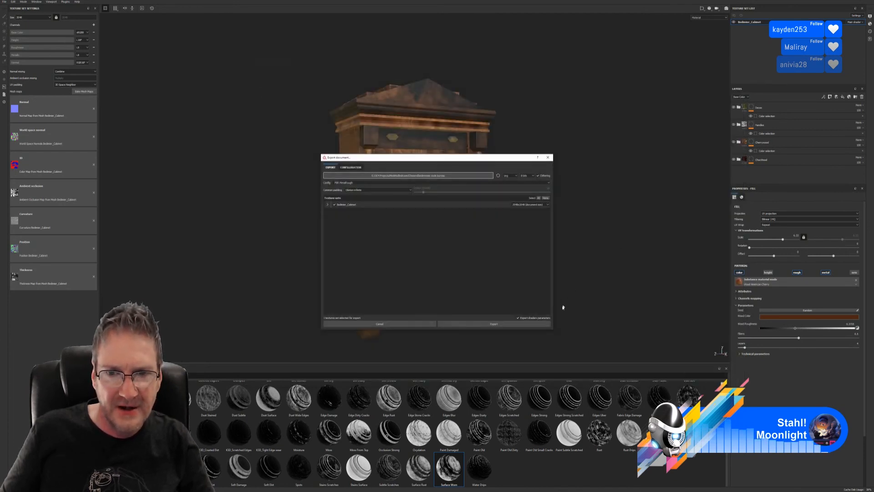
Export the cabinet's texture maps, check the files in the output folder and close that folder
{"action": "left_click", "coordinate": [531, 322]}
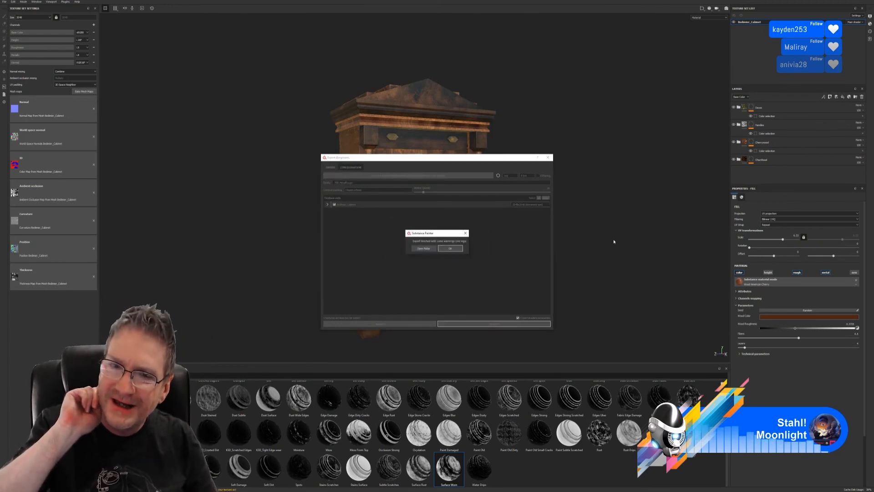
{"action": "left_click", "coordinate": [427, 250]}
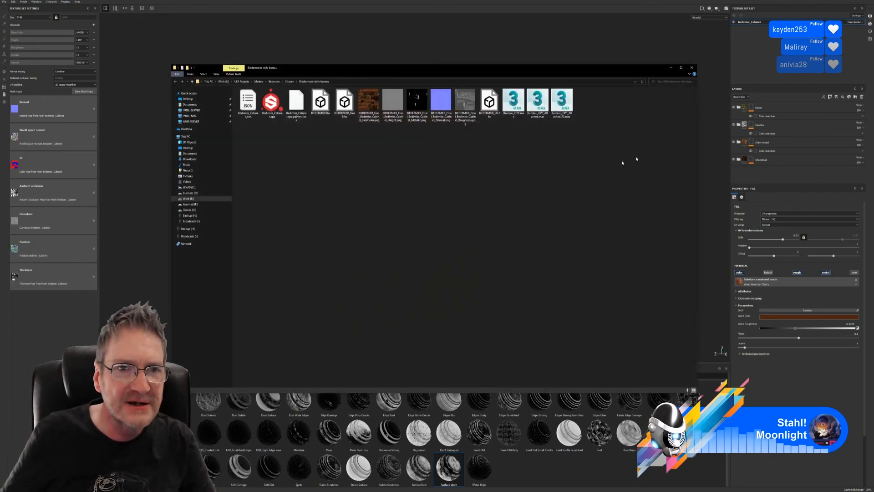
{"action": "left_click", "coordinate": [691, 67]}
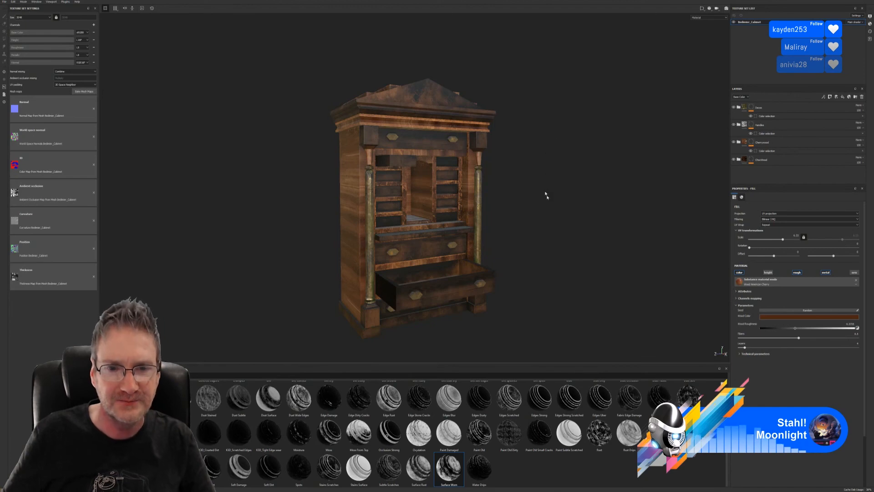
{"action": "left_click_drag", "start_coordinate": [511, 220], "coordinate": [527, 205], "text": "alt"}
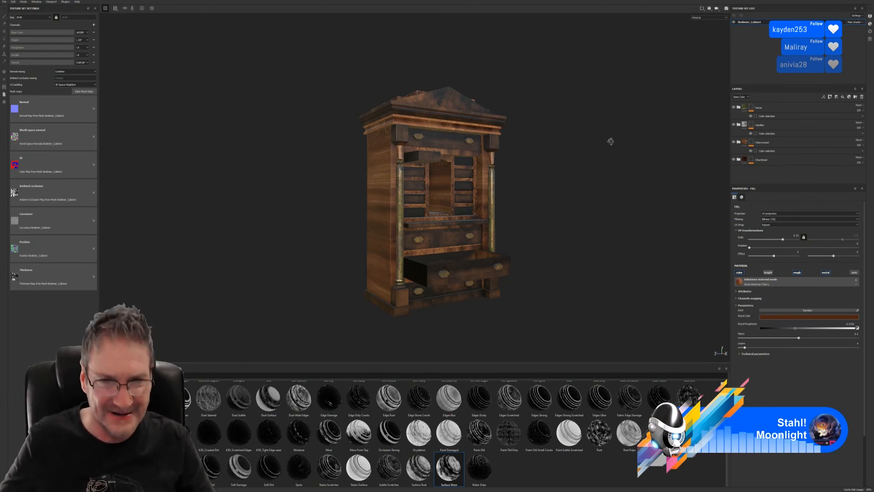
{"action": "left_click_drag", "start_coordinate": [610, 141], "coordinate": [557, 183], "text": "alt"}
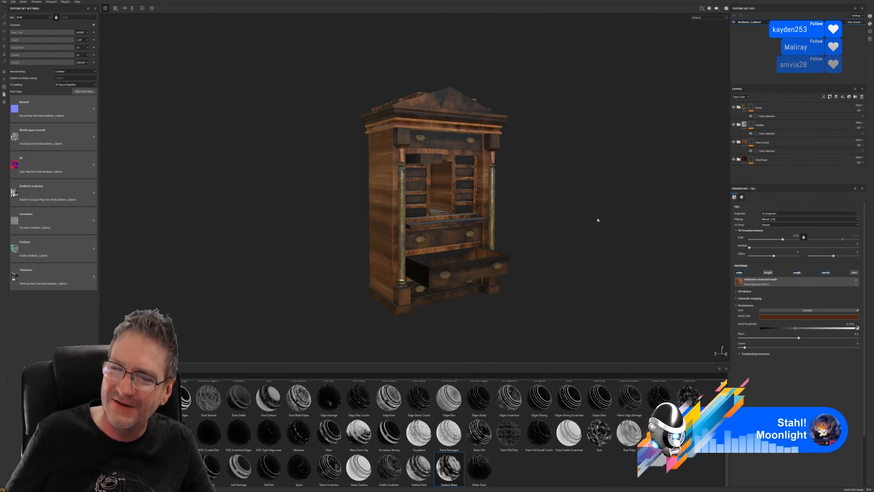
{"action": "left_click_drag", "start_coordinate": [562, 217], "coordinate": [588, 219], "text": "alt"}
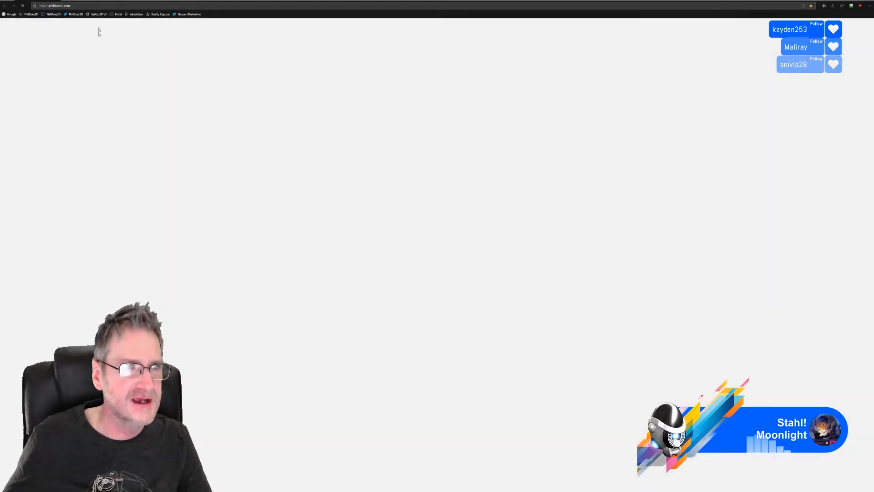
Switch to the web browser, open the copied image link and enlarge the space shuttle wireframe for inspection
{"action": "left_click", "coordinate": [82, 7]}
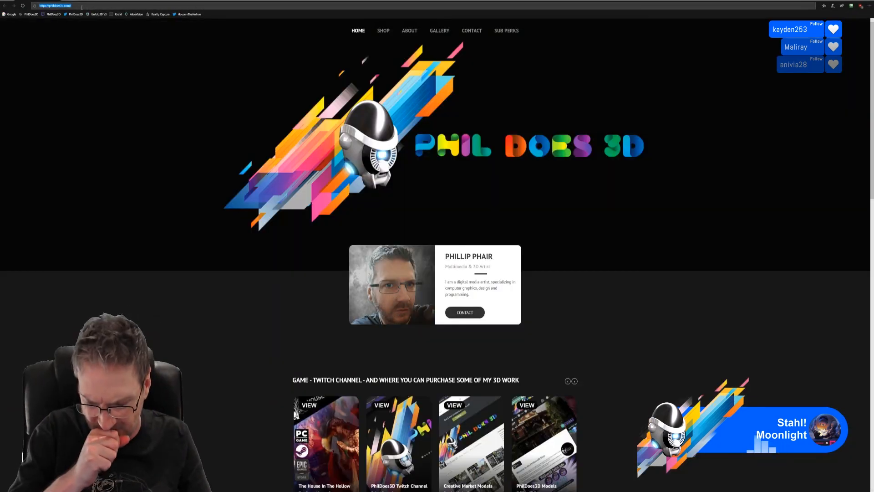
{"action": "key", "text": "ctrl+v"}
{"action": "key", "text": "Return"}
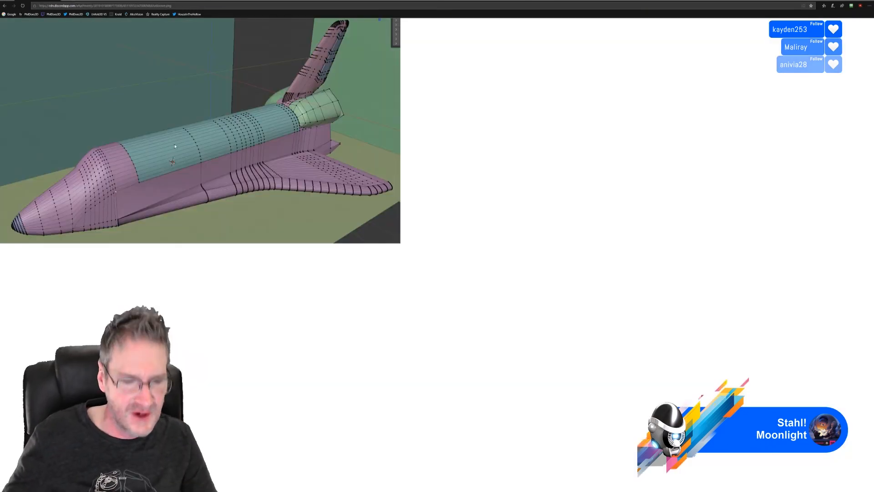
{"action": "scroll", "coordinate": [203, 147], "scroll_direction": "up", "scroll_amount": 18, "text": "ctrl"}
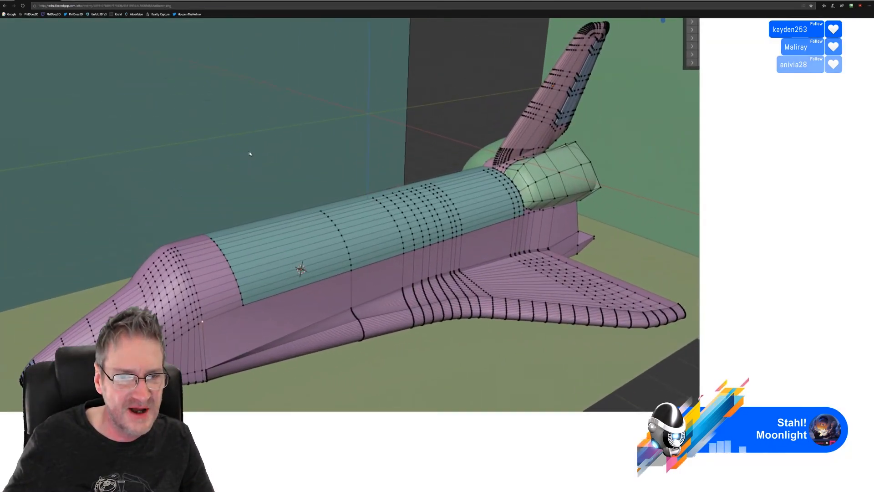
{"action": "scroll", "coordinate": [314, 180], "scroll_direction": "up", "scroll_amount": 8, "text": "ctrl"}
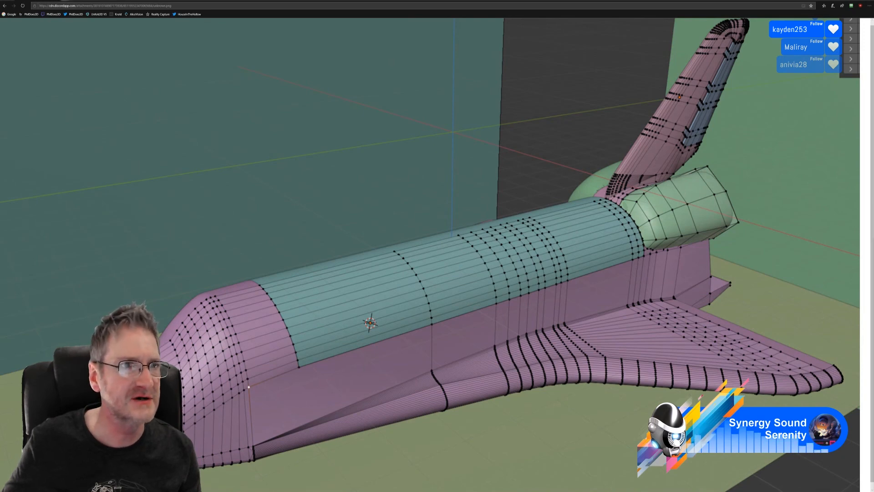
Open further copied image links in new browser tabs to view the shared character renders
{"action": "left_click", "coordinate": [65, 1]}
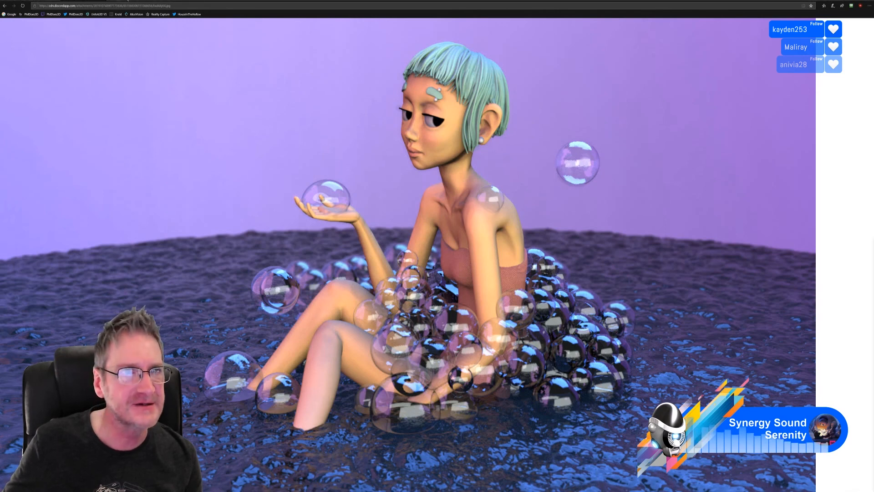
{"action": "left_click", "coordinate": [113, 0]}
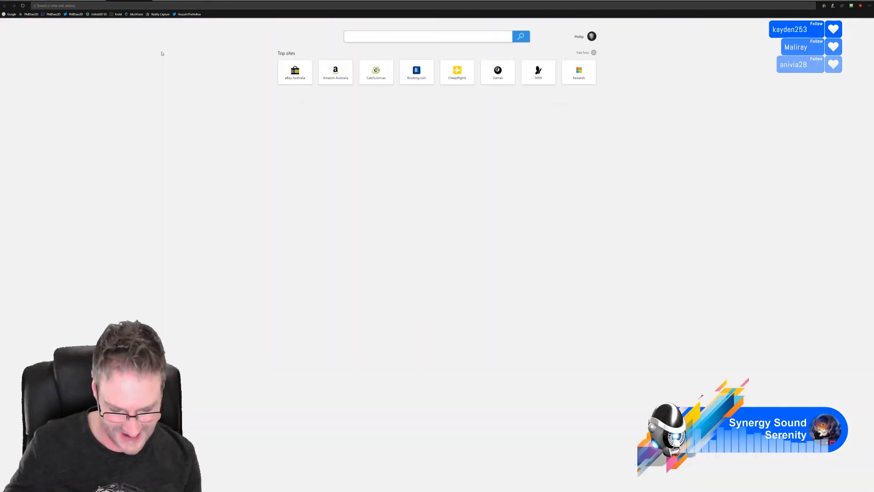
{"action": "key", "text": "ctrl+v"}
{"action": "key", "text": "Return"}
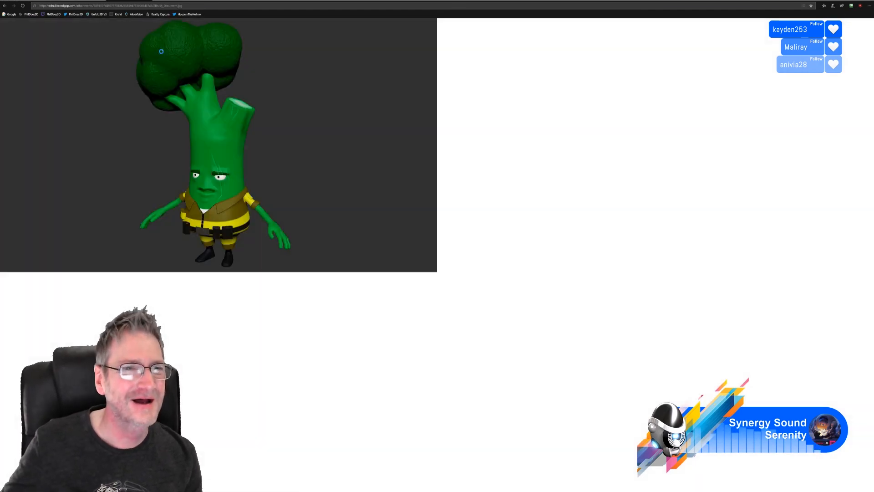
Enlarge the broccoli character render, and open its wireframe from the copied link in a new tab at a larger size
{"action": "scroll", "coordinate": [229, 200], "scroll_direction": "up", "scroll_amount": 2, "text": "ctrl"}
{"action": "scroll", "coordinate": [234, 225], "scroll_direction": "up", "scroll_amount": 4, "text": "ctrl"}
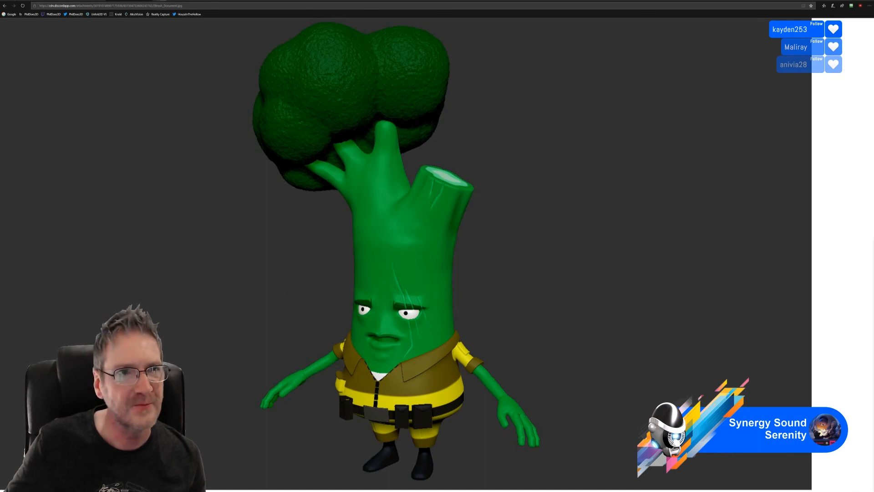
{"action": "key", "text": "ctrl+t"}
{"action": "key", "text": "ctrl+v"}
{"action": "key", "text": "Return"}
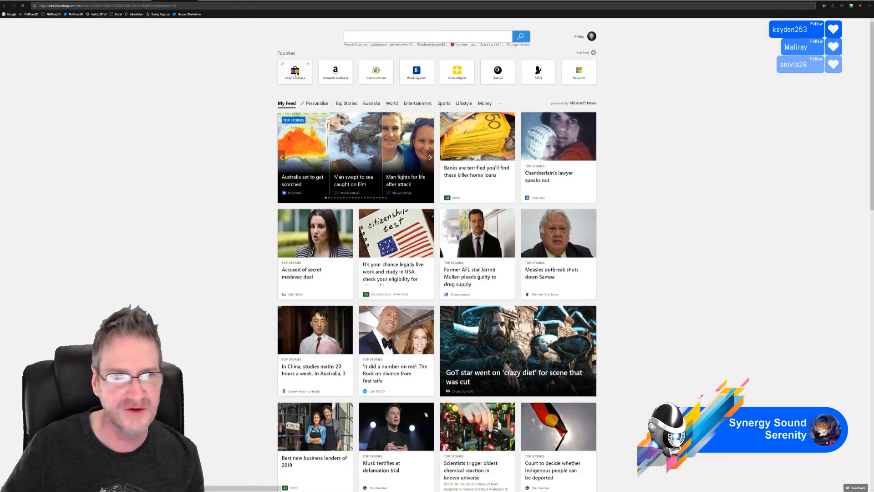
{"action": "scroll", "coordinate": [295, 232], "scroll_direction": "up", "scroll_amount": 18, "text": "ctrl"}
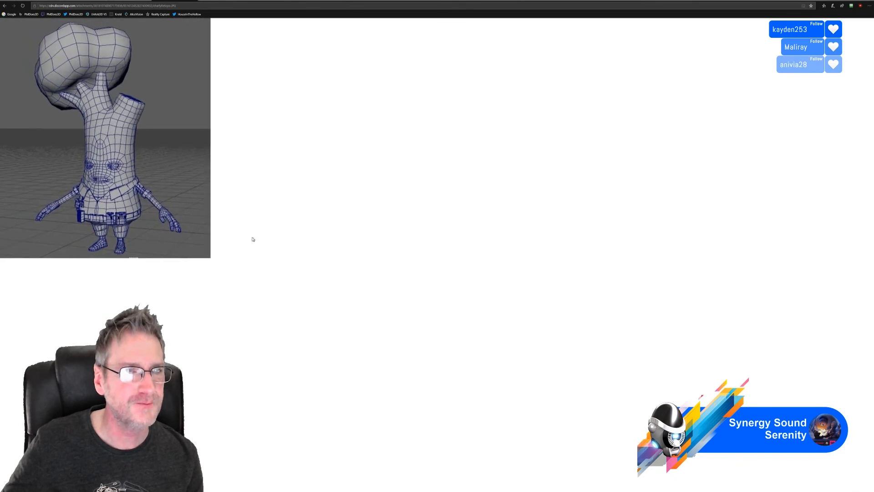
{"action": "scroll", "coordinate": [232, 261], "scroll_direction": "up", "scroll_amount": 6, "text": "ctrl"}
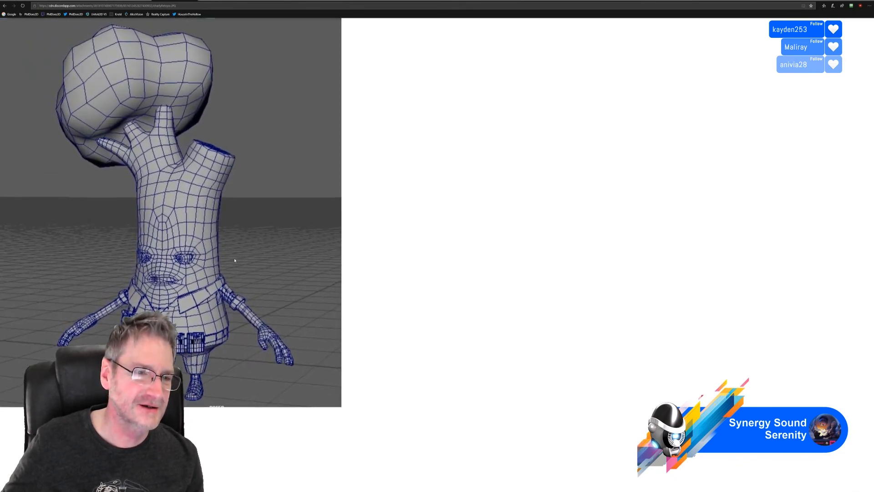
{"action": "scroll", "coordinate": [235, 260], "scroll_direction": "up", "scroll_amount": 1, "text": "ctrl"}
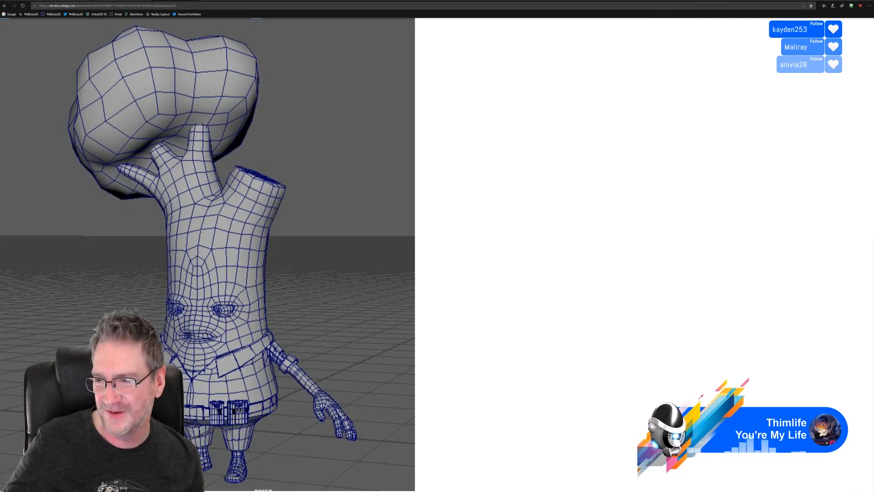
Open the next shared image, the grey vehicle with domed windows and large tyres, in its own tab and enlarge it
{"action": "left_click", "coordinate": [199, 1]}
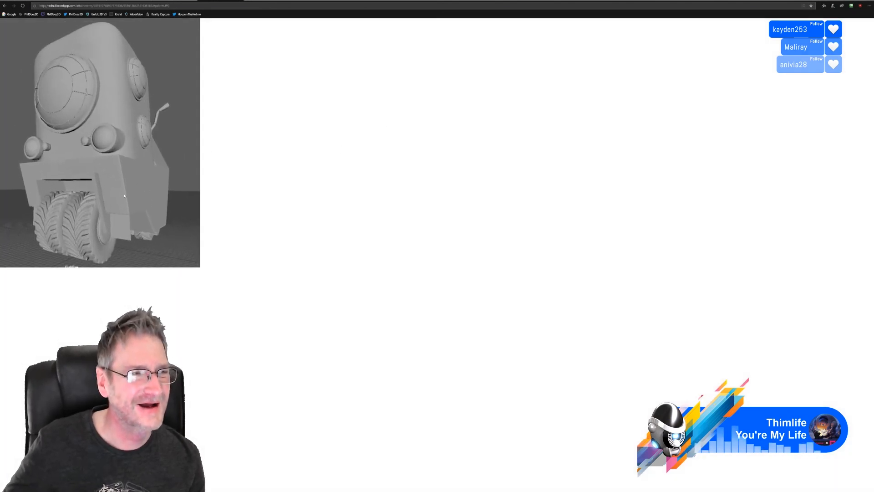
{"action": "scroll", "coordinate": [125, 196], "scroll_direction": "up", "scroll_amount": 10, "text": "ctrl"}
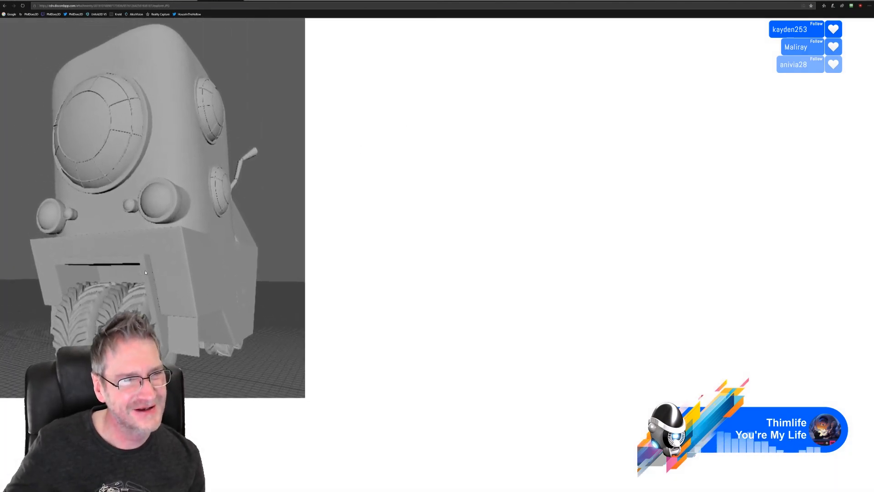
{"action": "scroll", "coordinate": [145, 273], "scroll_direction": "up", "scroll_amount": 5, "text": "ctrl"}
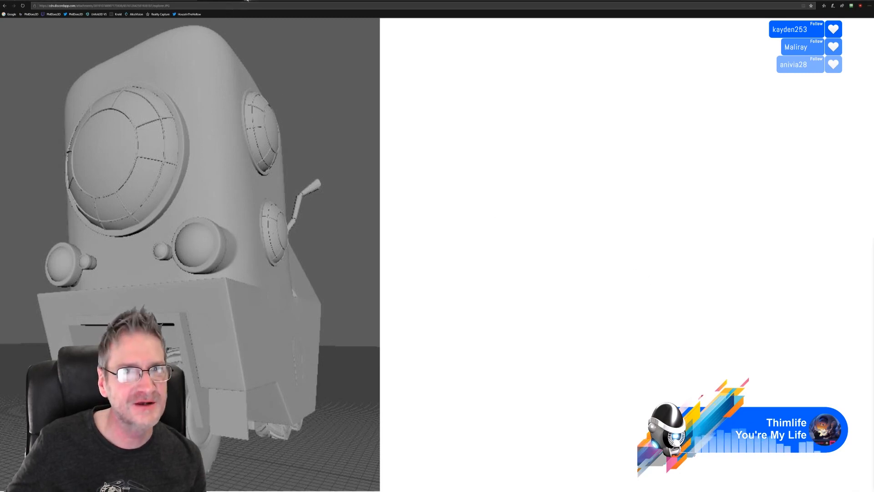
Open the shared vehicle interior image with bunks, ladders and railings in its own tab and enlarge it to fill the view
{"action": "left_click", "coordinate": [248, 1]}
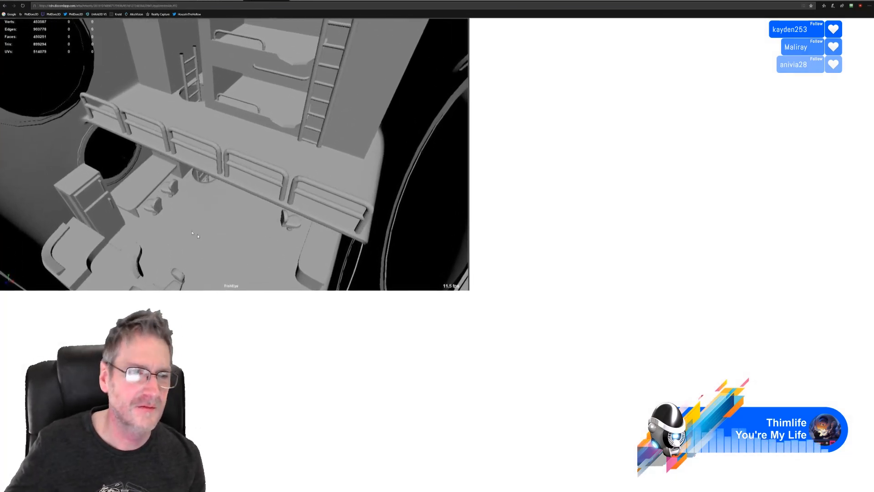
{"action": "scroll", "coordinate": [198, 236], "scroll_direction": "up", "scroll_amount": 6, "text": "ctrl"}
{"action": "scroll", "coordinate": [249, 264], "scroll_direction": "up", "scroll_amount": 4, "text": "ctrl"}
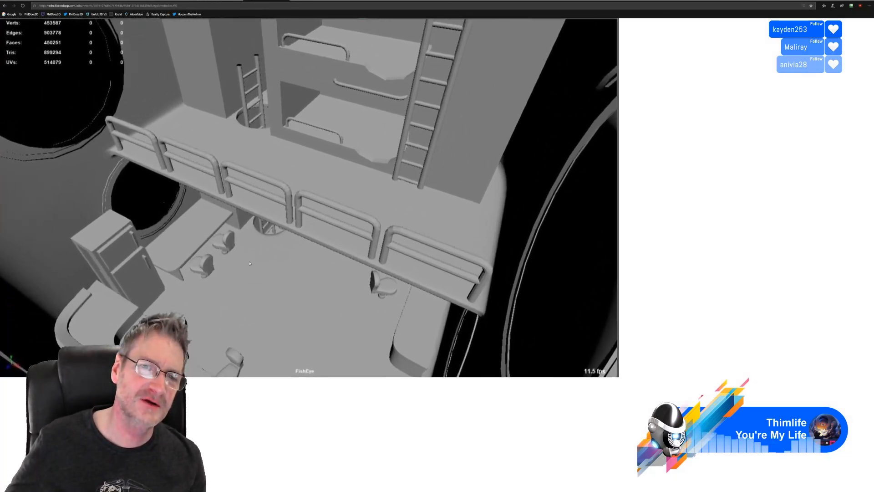
{"action": "scroll", "coordinate": [249, 264], "scroll_direction": "up", "scroll_amount": 4, "text": "ctrl"}
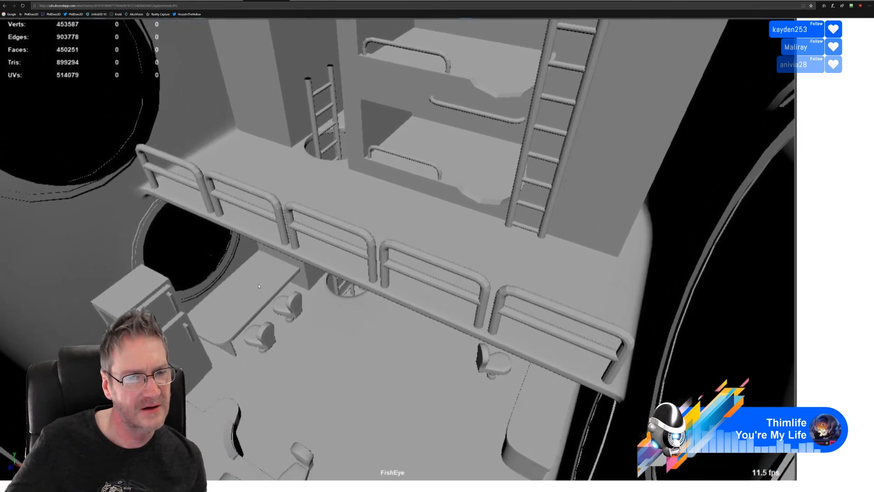
{"action": "scroll", "coordinate": [258, 286], "scroll_direction": "up", "scroll_amount": 2, "text": "ctrl"}
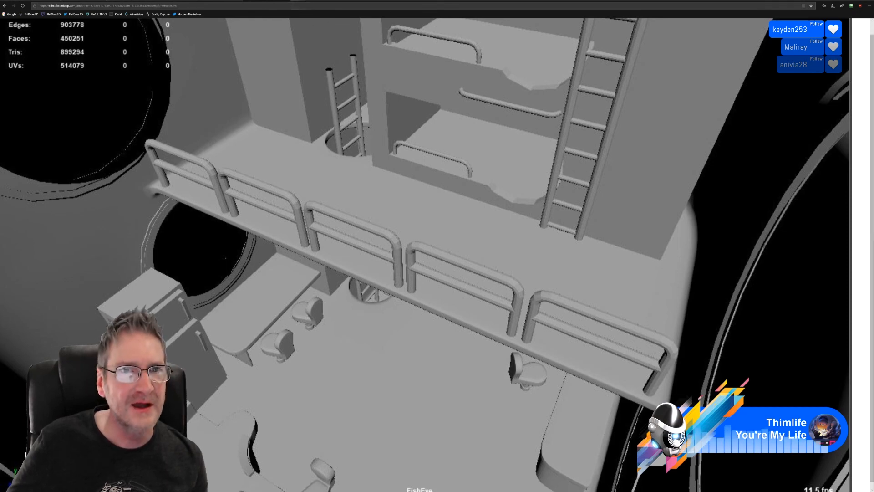
Open the copied robot image link in a new tab and enlarge the wireframe of the robot on its stepped pedestal
{"action": "left_click", "coordinate": [290, 0]}
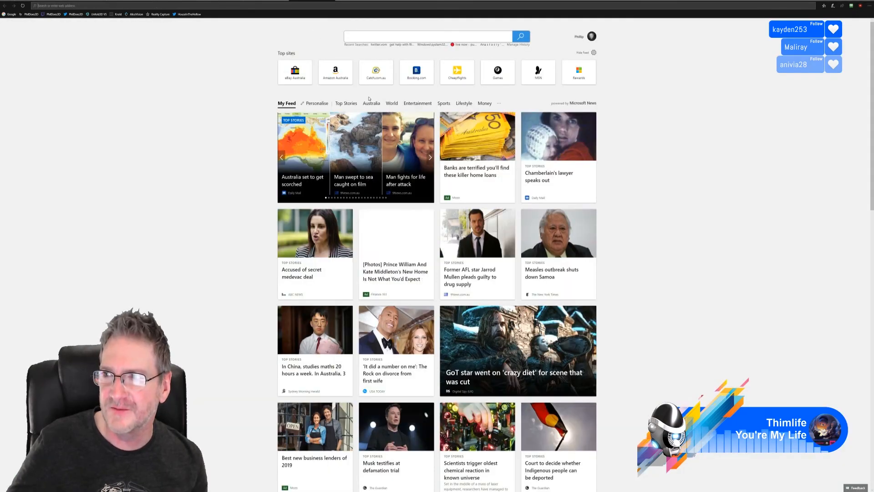
{"action": "key", "text": "ctrl+v"}
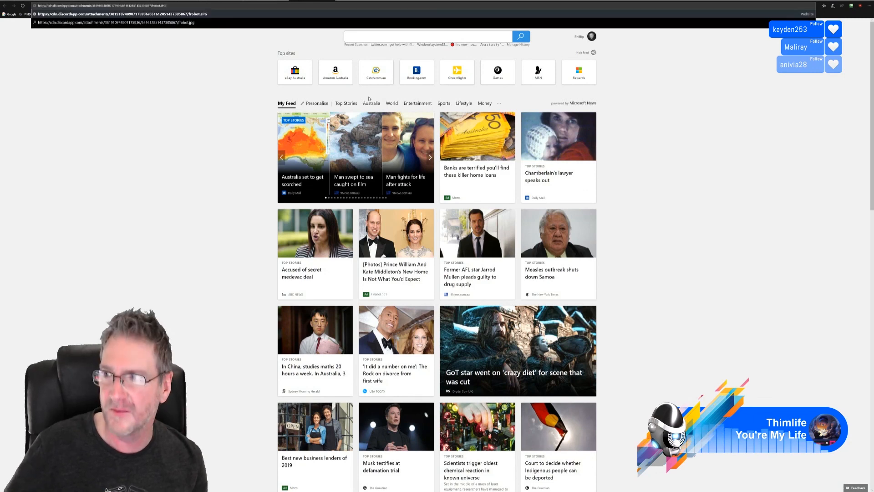
{"action": "key", "text": "Return"}
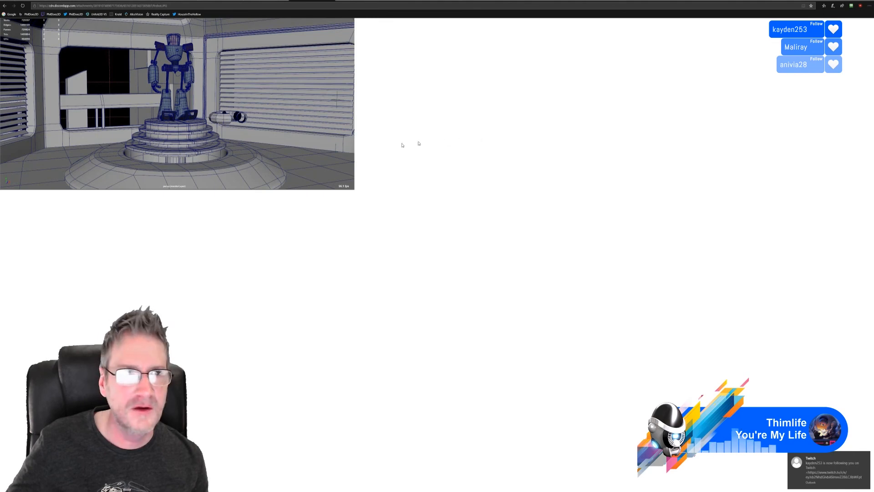
{"action": "scroll", "coordinate": [257, 153], "scroll_direction": "up", "scroll_amount": 5, "text": "ctrl"}
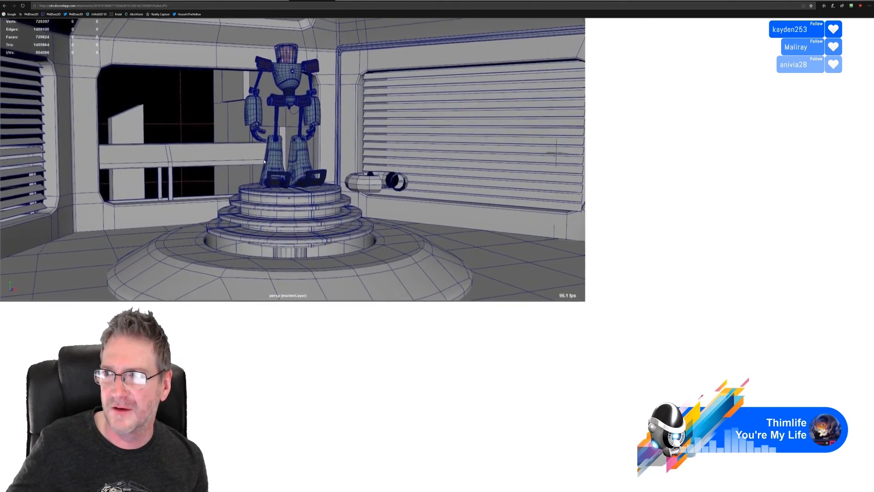
{"action": "scroll", "coordinate": [264, 161], "scroll_direction": "up", "scroll_amount": 3, "text": "ctrl"}
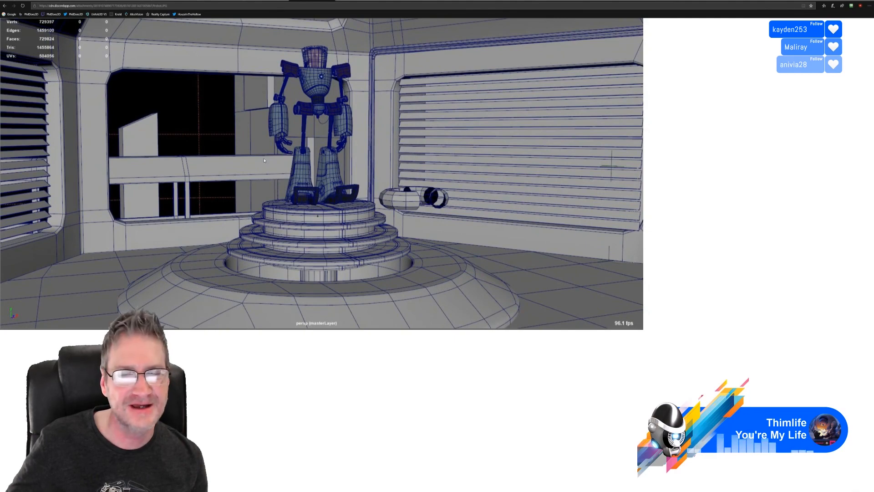
{"action": "scroll", "coordinate": [264, 161], "scroll_direction": "up", "scroll_amount": 3, "text": "ctrl"}
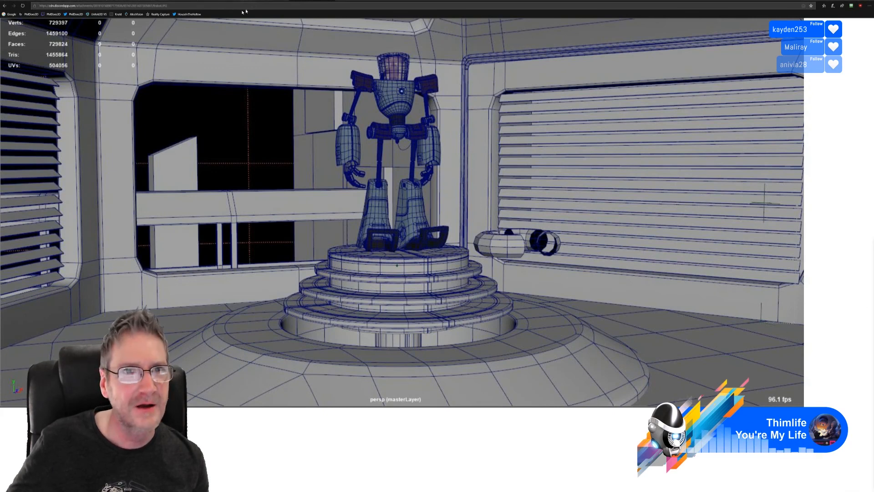
Open the next copied image link in a new tab to view the street scene with the hotel building
{"action": "key", "text": "ctrl+t"}
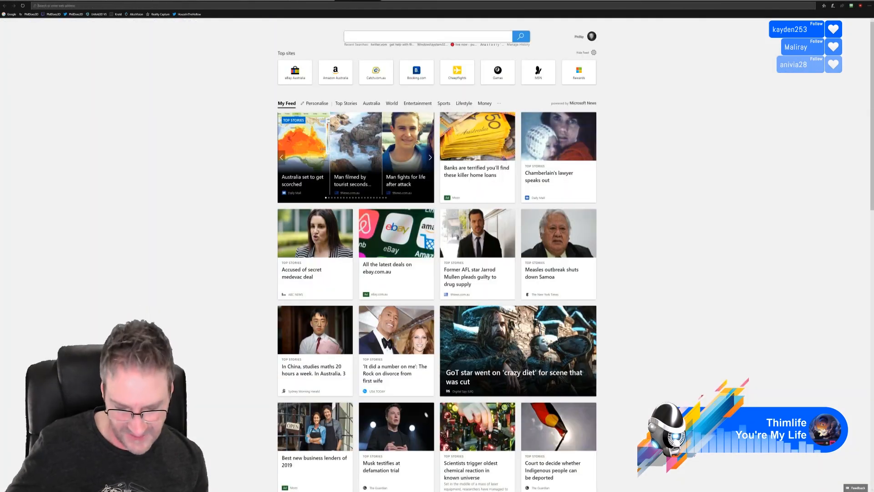
{"action": "key", "text": "ctrl+v"}
{"action": "key", "text": "Return"}
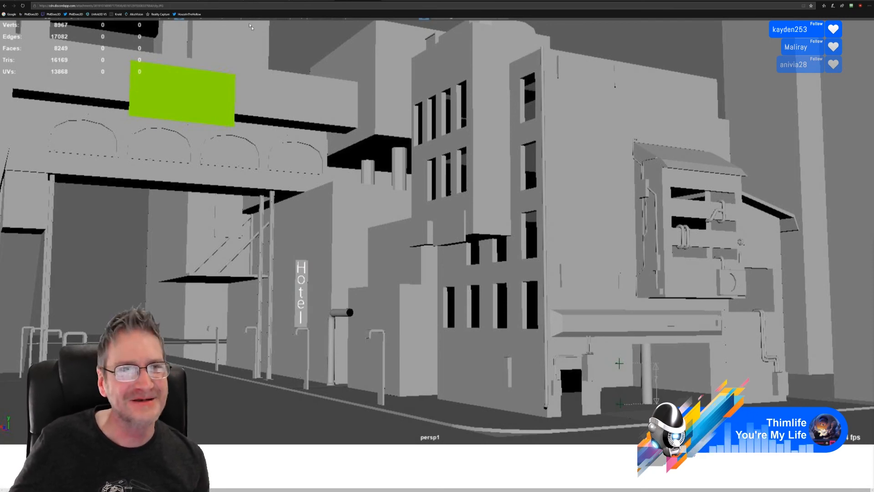
Open the shared ArtStation artwork page in a new tab and look through its B.DECK renders down to the interactive 3D view
{"action": "left_click", "coordinate": [387, 1]}
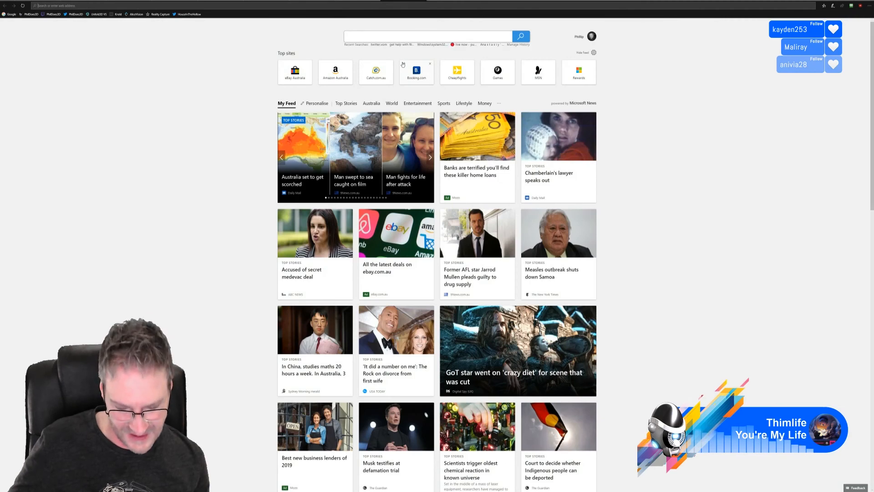
{"action": "type", "text": "https://www.artstation.com/artwork/Xa2Gys"}
{"action": "key", "text": "Return"}
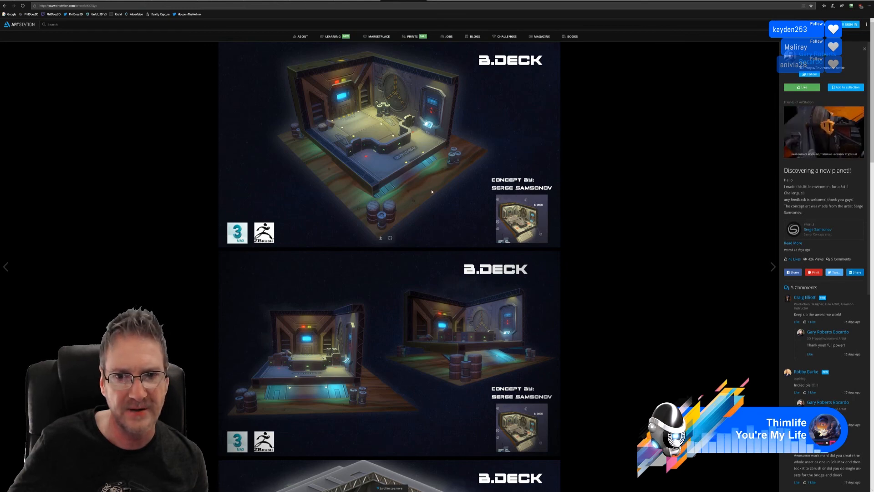
{"action": "scroll", "coordinate": [431, 191], "scroll_direction": "down", "scroll_amount": 3}
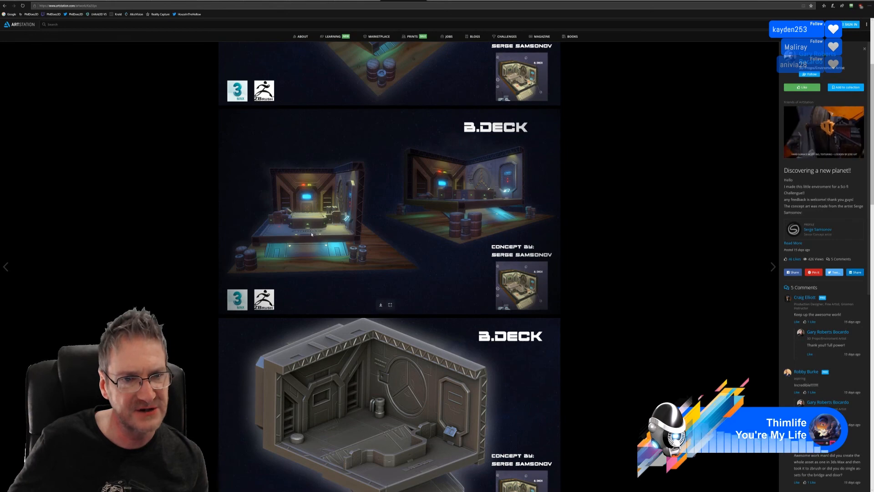
{"action": "scroll", "coordinate": [312, 235], "scroll_direction": "down", "scroll_amount": 2}
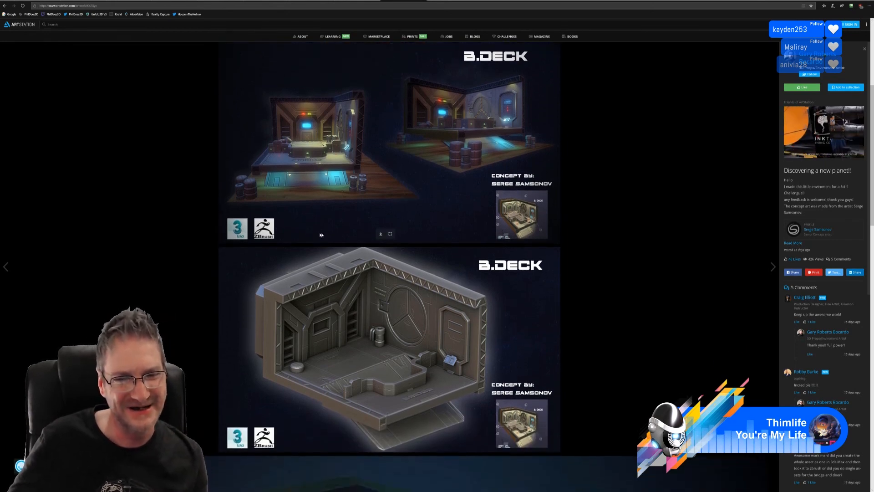
{"action": "scroll", "coordinate": [321, 234], "scroll_direction": "down", "scroll_amount": 2}
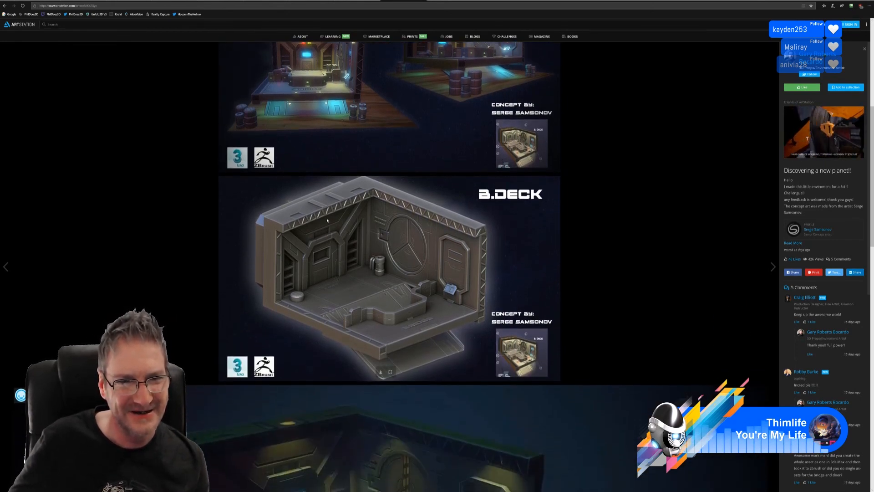
{"action": "scroll", "coordinate": [327, 220], "scroll_direction": "down", "scroll_amount": 5}
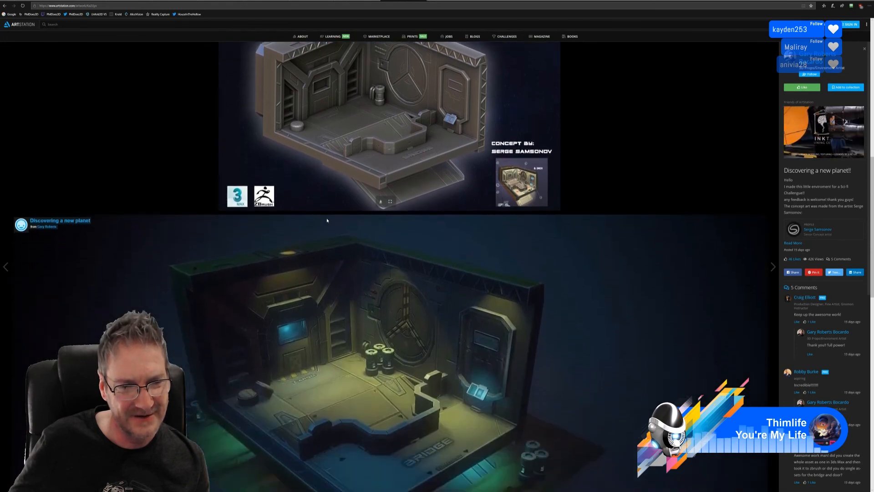
{"action": "scroll", "coordinate": [327, 220], "scroll_direction": "down", "scroll_amount": 2}
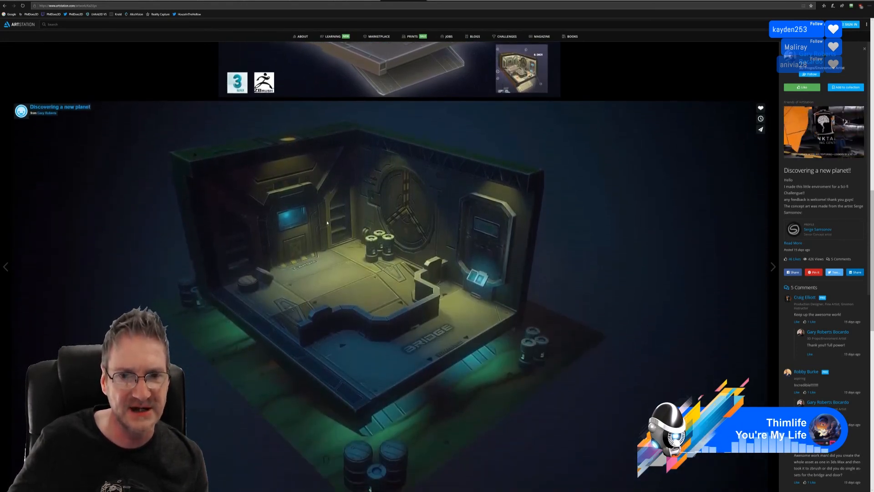
{"action": "scroll", "coordinate": [327, 223], "scroll_direction": "down", "scroll_amount": 10}
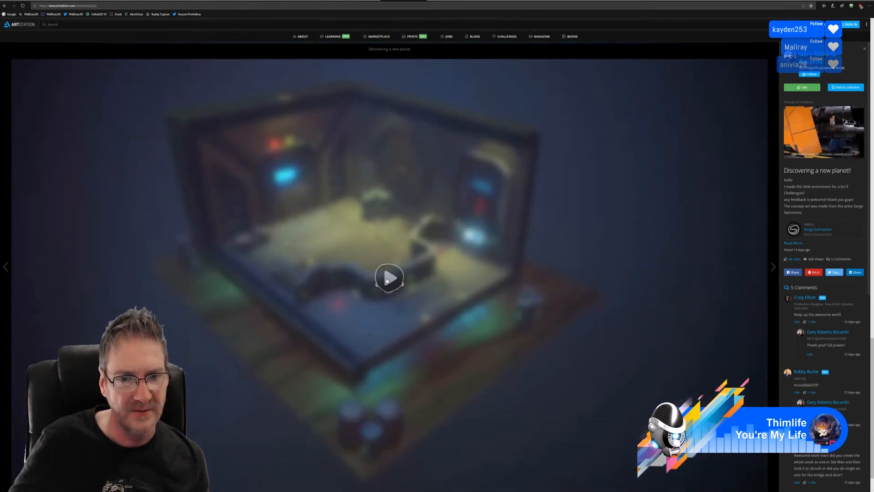
Load the interactive 3D view of the sci-fi bridge diorama and inspect its interior, walls and hatch from several angles and distances
{"action": "left_click", "coordinate": [388, 277]}
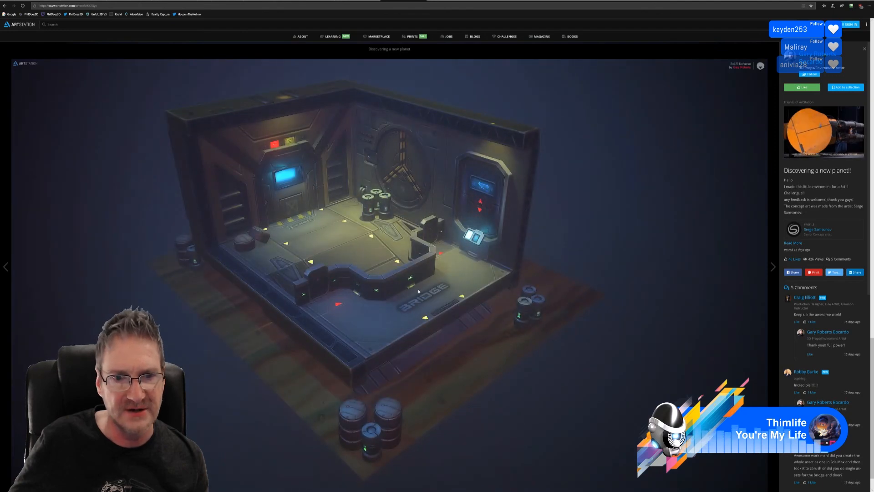
{"action": "left_click_drag", "start_coordinate": [400, 290], "coordinate": [410, 291]}
{"action": "middle_click_drag", "start_coordinate": [411, 292], "coordinate": [378, 286]}
{"action": "mouse_move", "coordinate": [376, 286]}
{"action": "left_mouse_down"}
{"action": "mouse_move", "coordinate": [395, 286]}
{"action": "mouse_move", "coordinate": [289, 277]}
{"action": "mouse_move", "coordinate": [380, 295]}
{"action": "left_mouse_up"}
{"action": "scroll", "coordinate": [380, 295], "scroll_direction": "up", "scroll_amount": 3}
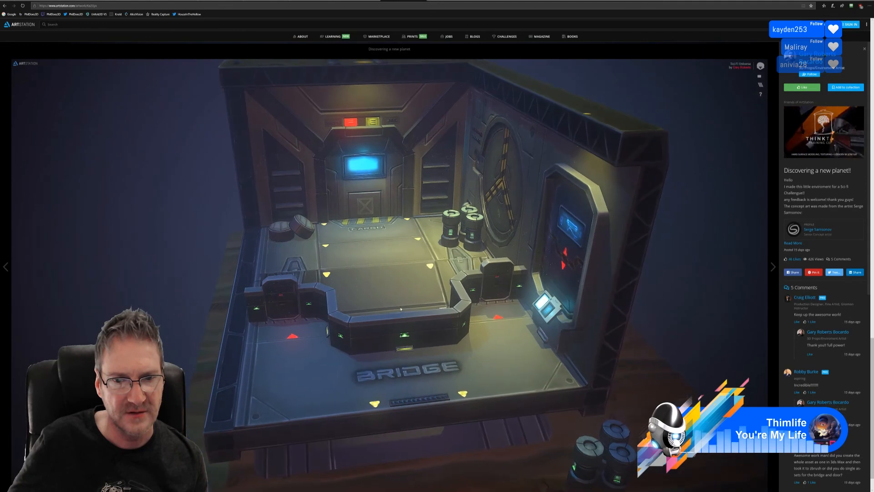
{"action": "middle_click_drag", "start_coordinate": [673, 357], "coordinate": [423, 307]}
{"action": "mouse_move", "coordinate": [223, 294]}
{"action": "left_mouse_down"}
{"action": "mouse_move", "coordinate": [263, 298]}
{"action": "mouse_move", "coordinate": [211, 288]}
{"action": "left_mouse_up"}
{"action": "scroll", "coordinate": [211, 288], "scroll_direction": "down", "scroll_amount": 6}
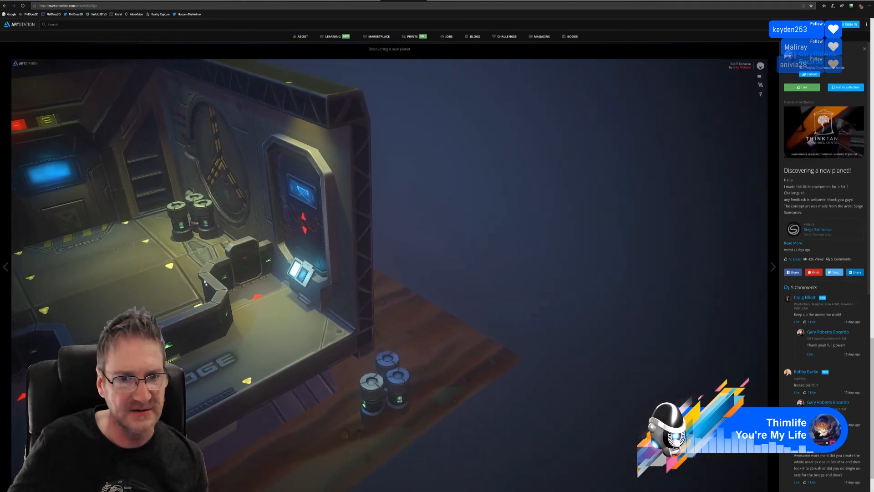
{"action": "middle_click_drag", "start_coordinate": [202, 306], "coordinate": [701, 256]}
{"action": "left_click_drag", "start_coordinate": [406, 358], "coordinate": [455, 346]}
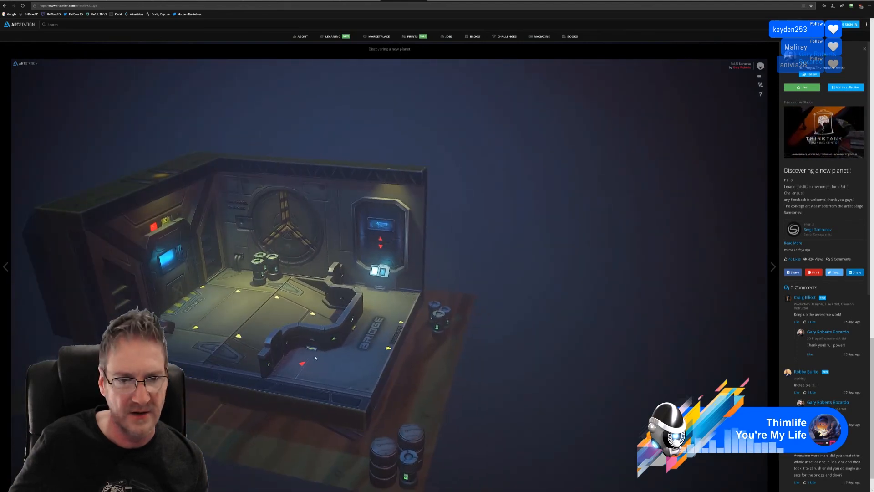
{"action": "middle_click_drag", "start_coordinate": [449, 323], "coordinate": [723, 256]}
{"action": "left_click_drag", "start_coordinate": [498, 299], "coordinate": [465, 304]}
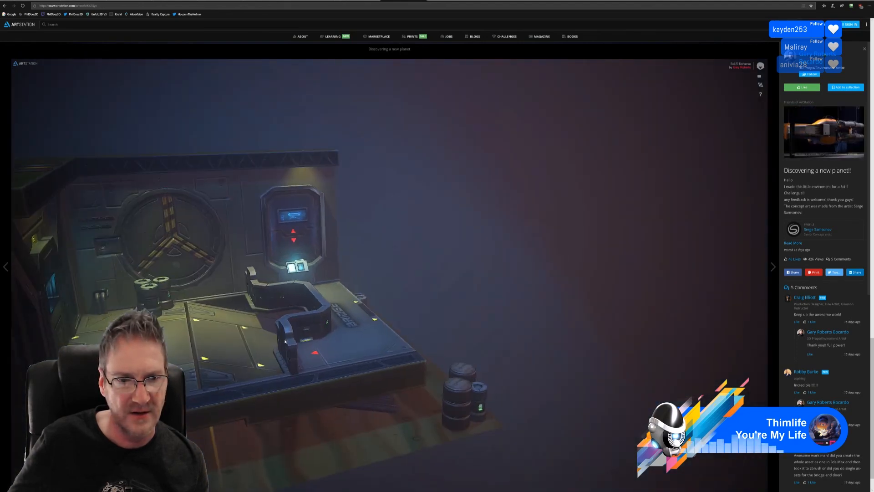
{"action": "middle_click_drag", "start_coordinate": [284, 341], "coordinate": [705, 229]}
{"action": "scroll", "coordinate": [368, 328], "scroll_direction": "down", "scroll_amount": 3}
{"action": "scroll", "coordinate": [368, 327], "scroll_direction": "up", "scroll_amount": 1}
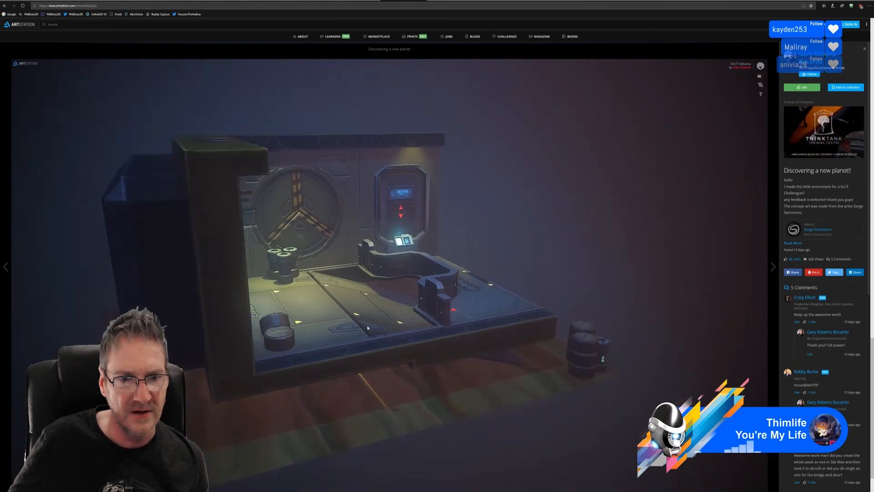
{"action": "scroll", "coordinate": [368, 327], "scroll_direction": "up", "scroll_amount": 1}
{"action": "left_click_drag", "start_coordinate": [368, 328], "coordinate": [292, 310]}
{"action": "middle_click_drag", "start_coordinate": [143, 304], "coordinate": [253, 323]}
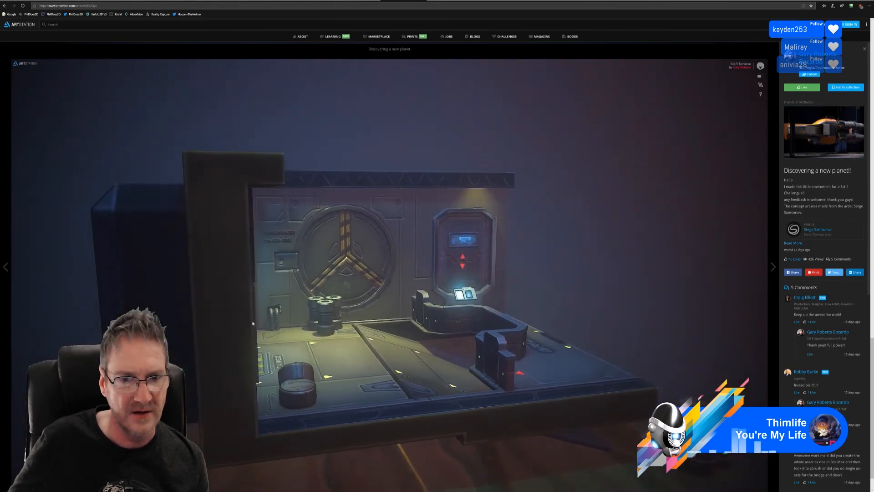
Inspect the 3D bridge diorama up close, from the round hatch and cargo floor around to the lit door wall and BRIDGE console
{"action": "scroll", "coordinate": [253, 323], "scroll_direction": "up", "scroll_amount": 2}
{"action": "scroll", "coordinate": [208, 345], "scroll_direction": "up", "scroll_amount": 2}
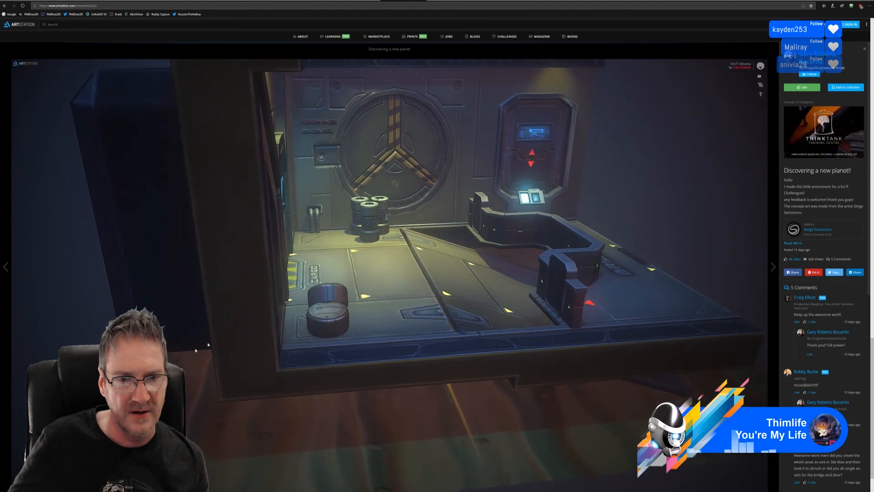
{"action": "scroll", "coordinate": [195, 350], "scroll_direction": "up", "scroll_amount": 2}
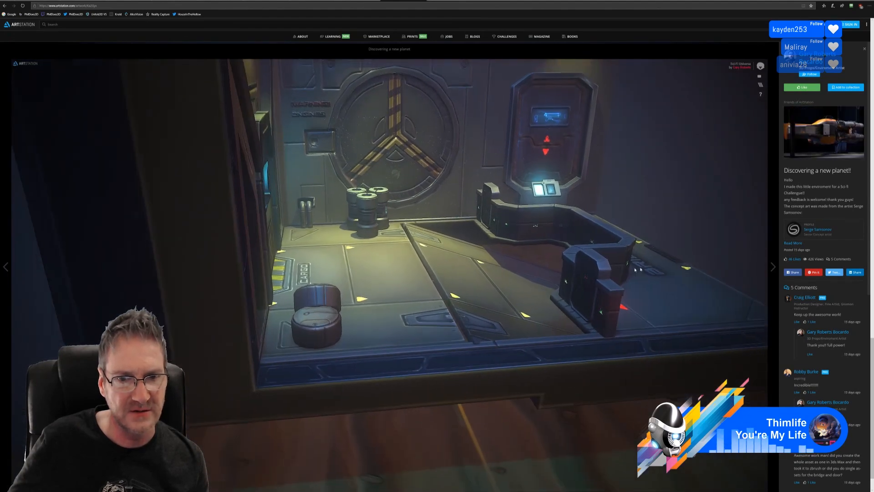
{"action": "scroll", "coordinate": [635, 269], "scroll_direction": "down", "scroll_amount": 6}
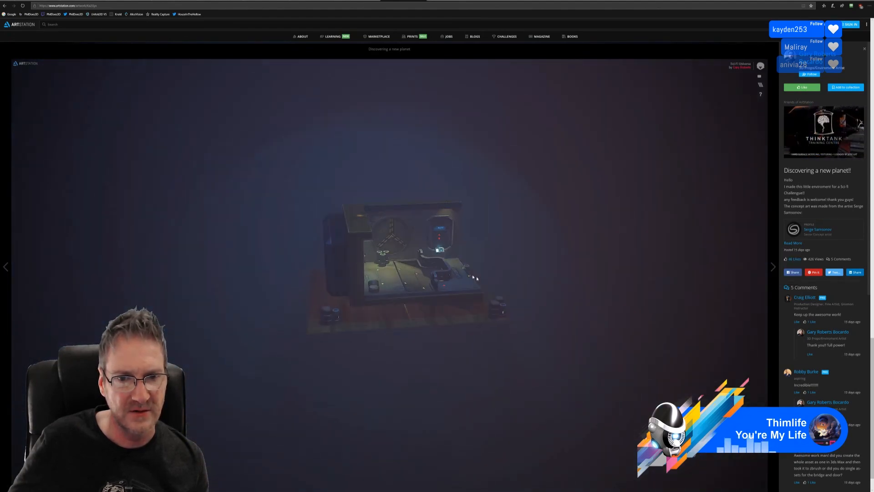
{"action": "left_click_drag", "start_coordinate": [474, 277], "coordinate": [390, 272]}
{"action": "scroll", "coordinate": [554, 293], "scroll_direction": "up", "scroll_amount": 4}
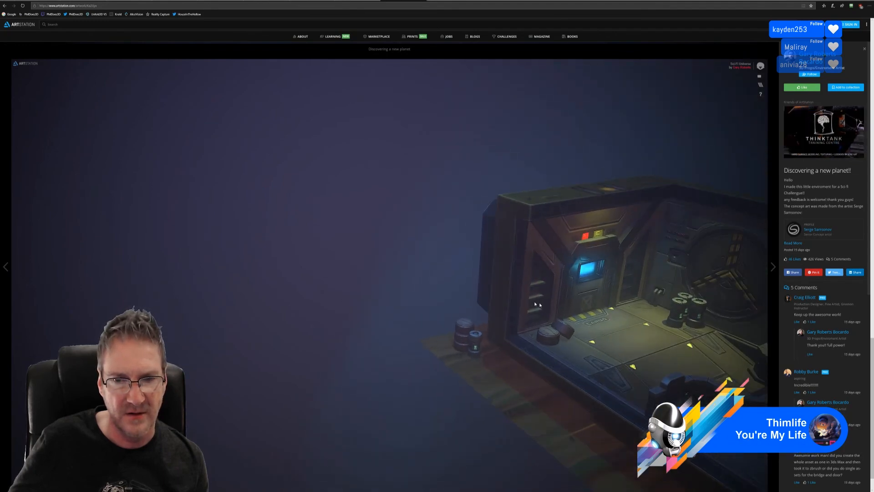
{"action": "middle_click_drag", "start_coordinate": [537, 304], "coordinate": [231, 217]}
{"action": "left_click_drag", "start_coordinate": [314, 256], "coordinate": [345, 176]}
{"action": "scroll", "coordinate": [365, 188], "scroll_direction": "up", "scroll_amount": 3}
{"action": "scroll", "coordinate": [366, 188], "scroll_direction": "down", "scroll_amount": 2}
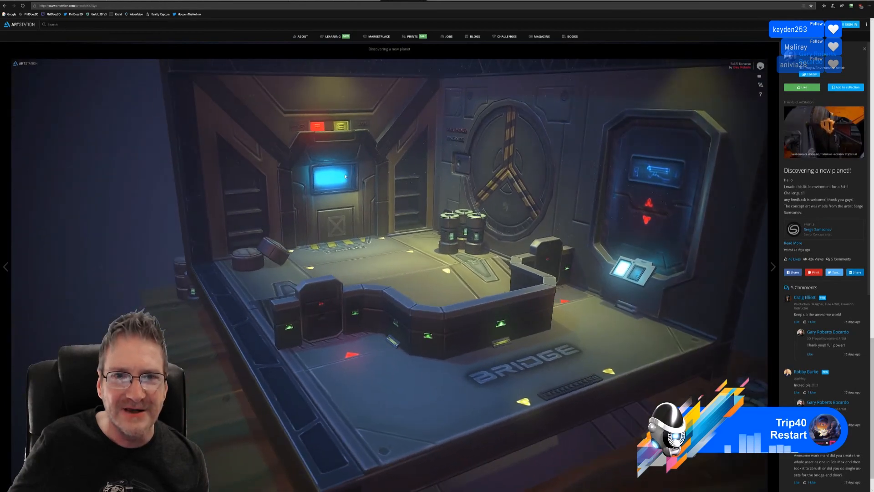
Orbit the diorama to compare its two walls from a lower angle and view the whole set on its wooden base
{"action": "left_click_drag", "start_coordinate": [409, 165], "coordinate": [452, 188]}
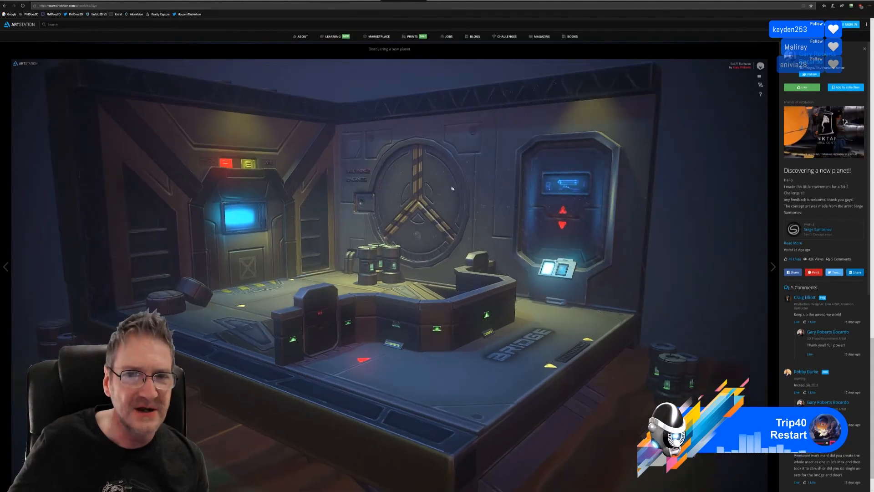
{"action": "left_click_drag", "start_coordinate": [288, 143], "coordinate": [390, 181]}
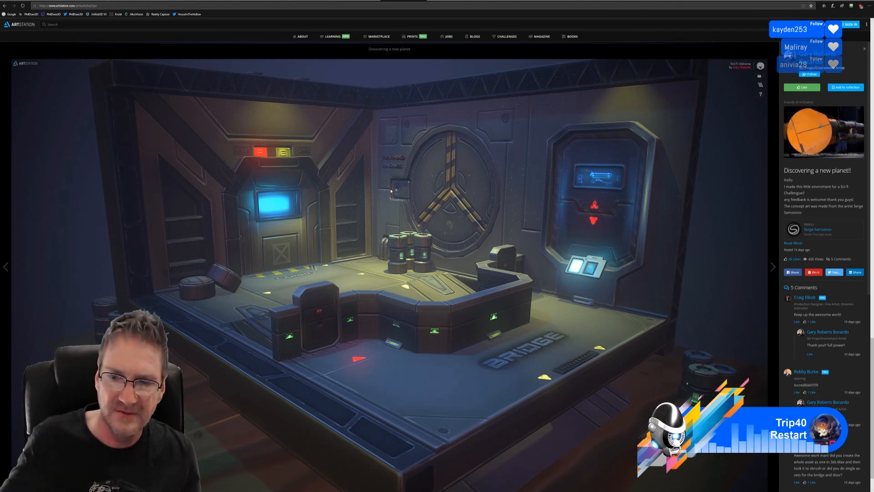
{"action": "scroll", "coordinate": [453, 305], "scroll_direction": "down", "scroll_amount": 5}
{"action": "scroll", "coordinate": [455, 309], "scroll_direction": "down", "scroll_amount": 2}
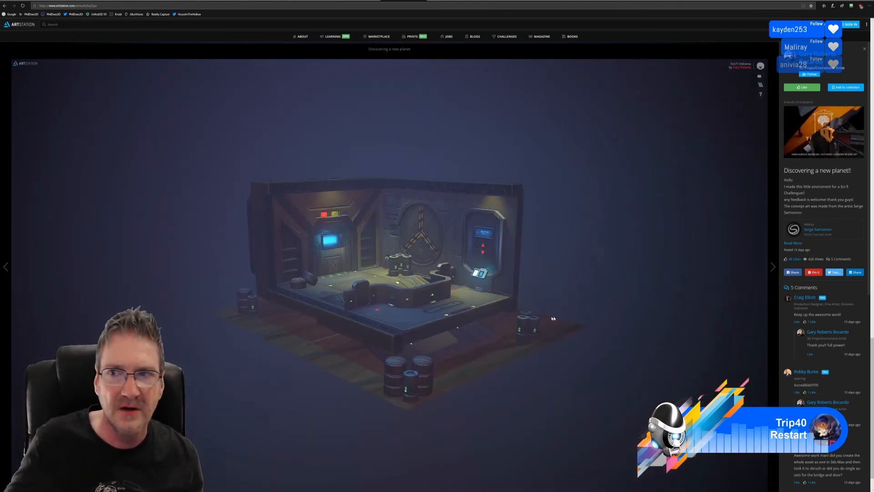
{"action": "scroll", "coordinate": [553, 318], "scroll_direction": "up", "scroll_amount": 4}
{"action": "scroll", "coordinate": [571, 321], "scroll_direction": "down", "scroll_amount": 2}
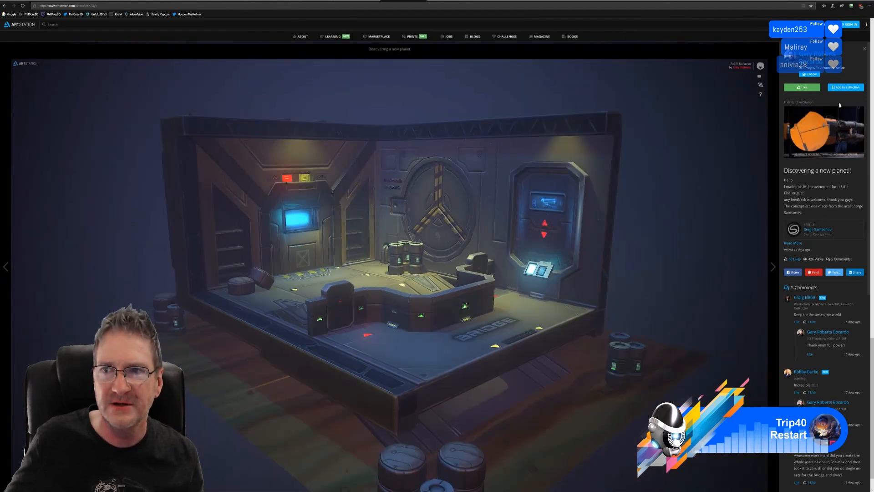
{"action": "left_click_drag", "start_coordinate": [872, 379], "coordinate": [644, 296]}
{"action": "scroll", "coordinate": [644, 296], "scroll_direction": "down", "scroll_amount": 3}
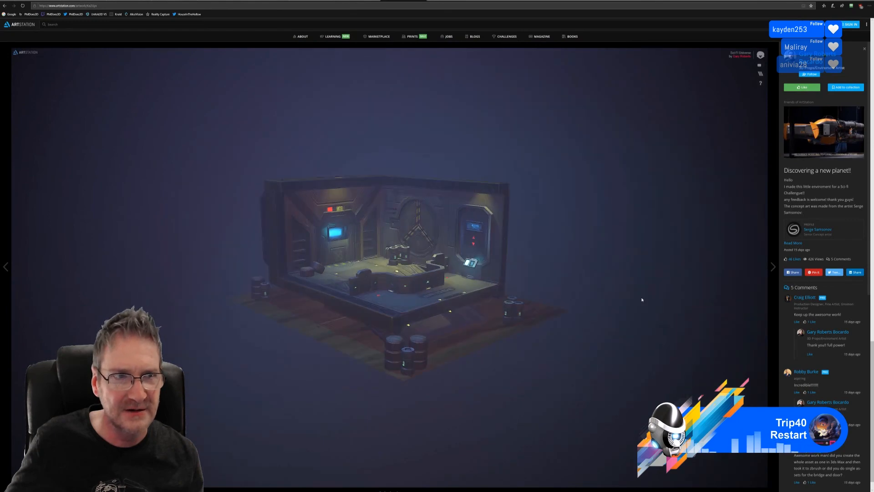
Look back through the artwork page, from the turntable video to the untextured and final B.DECK renders
{"action": "scroll", "coordinate": [710, 113], "scroll_direction": "up", "scroll_amount": 8}
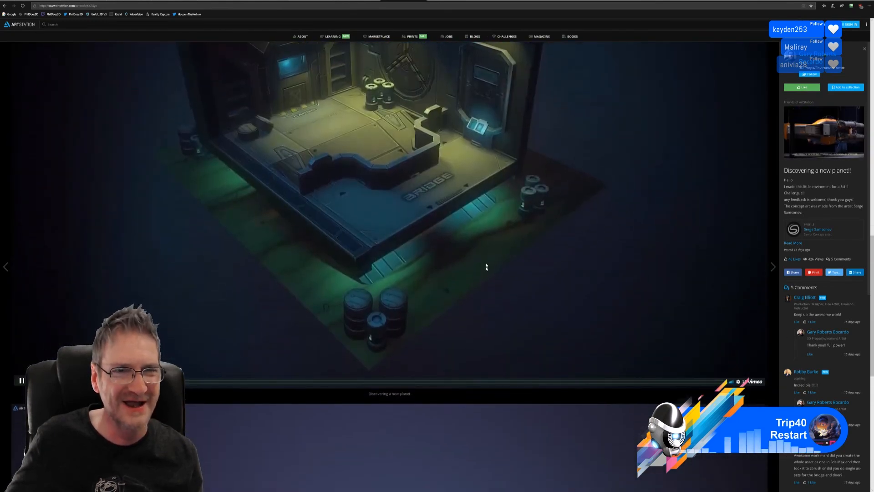
{"action": "scroll", "coordinate": [486, 266], "scroll_direction": "down", "scroll_amount": 8}
{"action": "scroll", "coordinate": [491, 265], "scroll_direction": "down", "scroll_amount": 2}
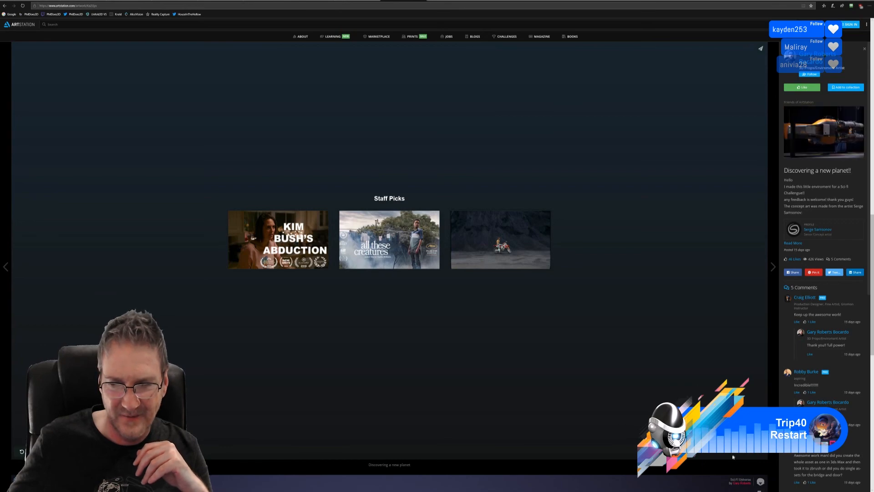
{"action": "scroll", "coordinate": [239, 413], "scroll_direction": "up", "scroll_amount": 10}
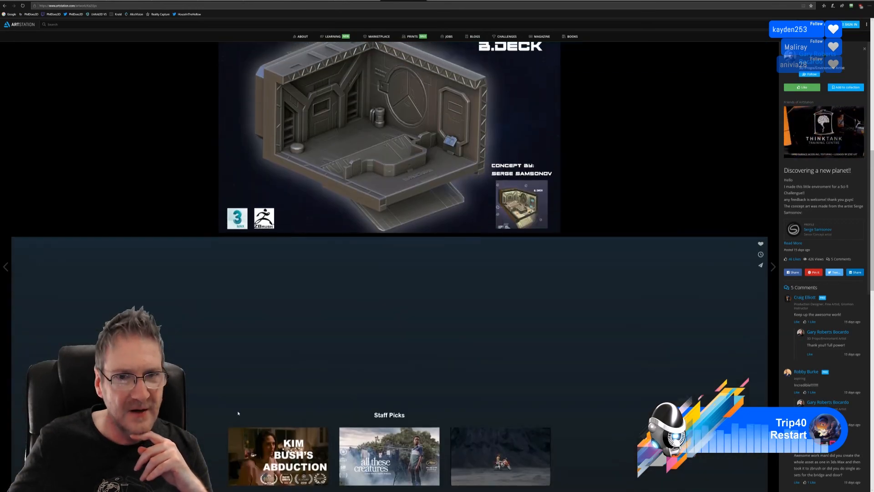
{"action": "scroll", "coordinate": [239, 413], "scroll_direction": "up", "scroll_amount": 5}
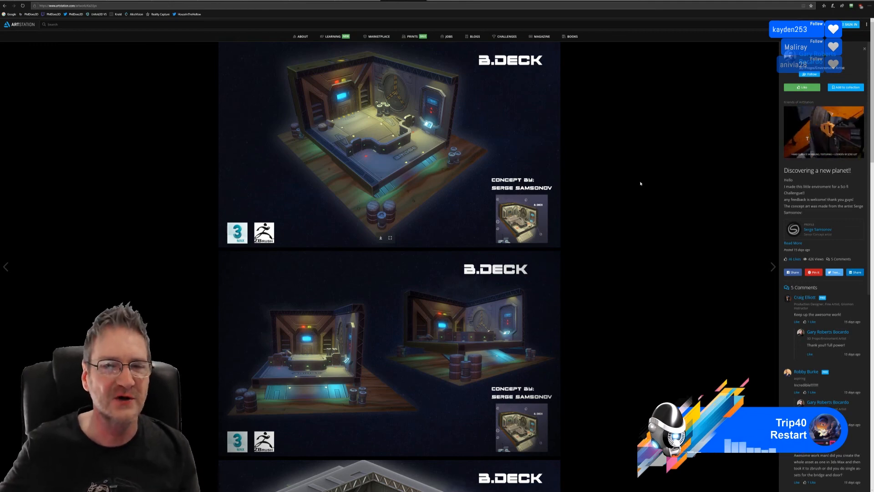
Revisit the space shuttle wireframe and the bubble character render, and minimize the browser to return to the cabinet in Substance Painter
{"action": "left_click", "coordinate": [35, 2]}
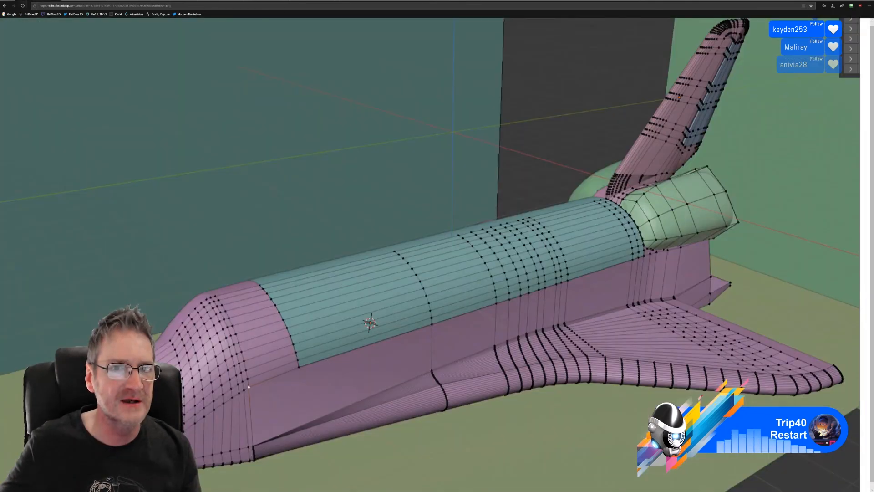
{"action": "left_click", "coordinate": [94, 2]}
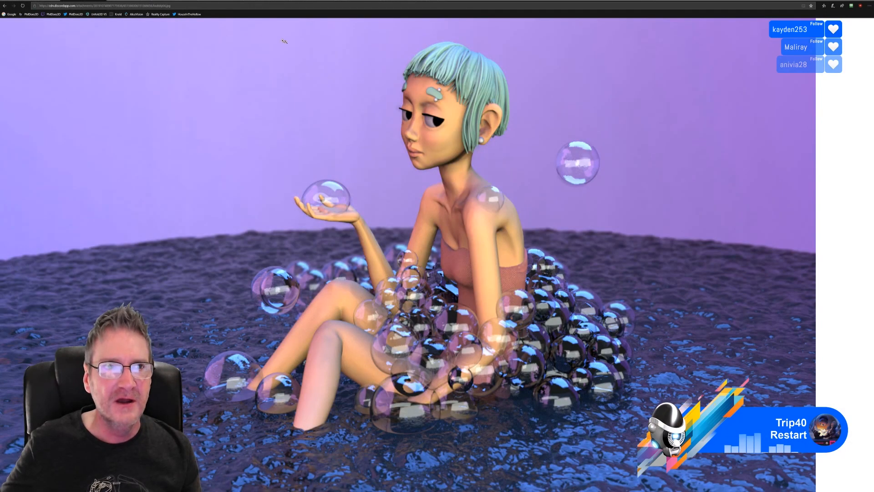
{"action": "left_click", "coordinate": [403, 2]}
{"action": "left_click", "coordinate": [847, 2]}
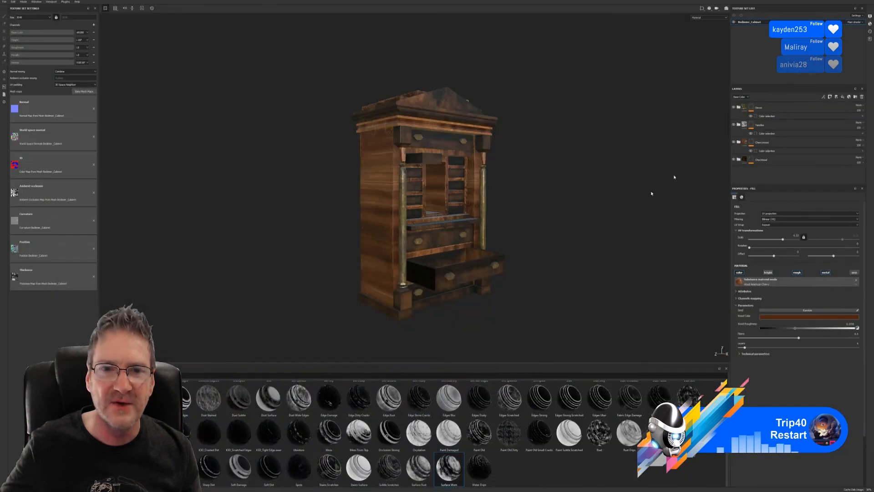